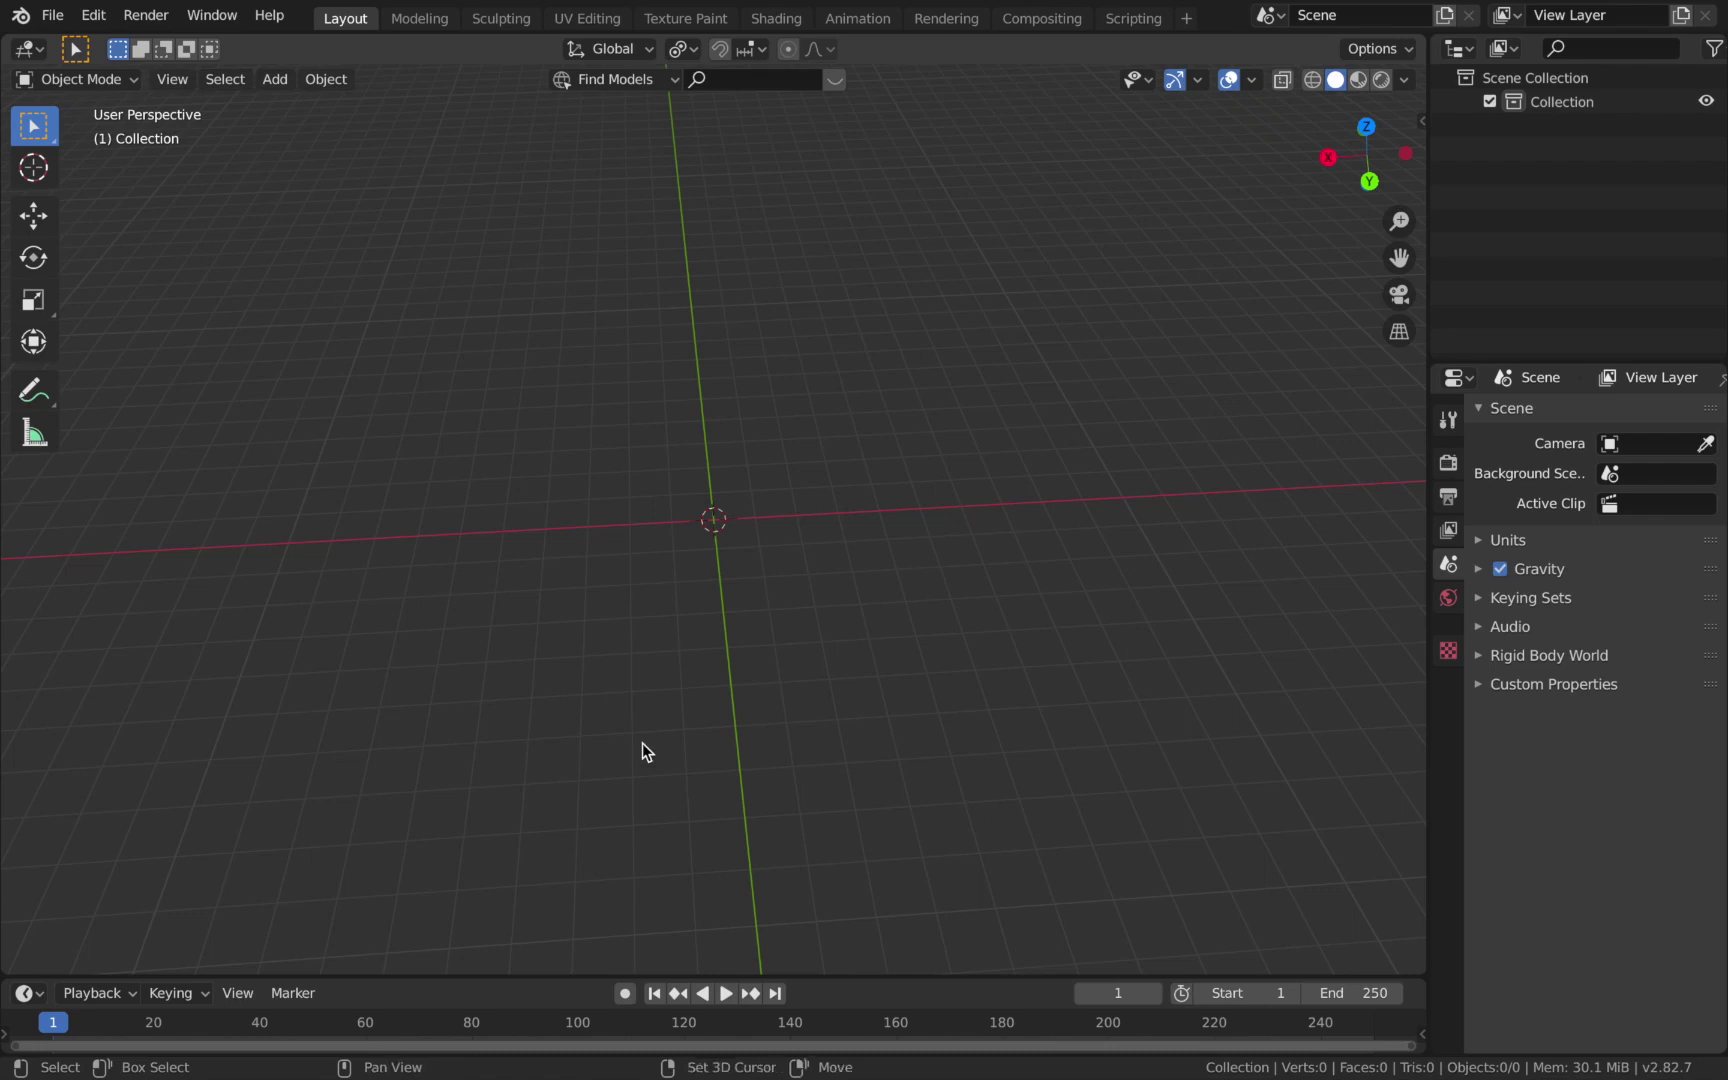
# Add a UV sphere at the world origin and shade it smooth.
pyautogui.hotkey('shift', 'a')
pyautogui.moveTo(649, 622)
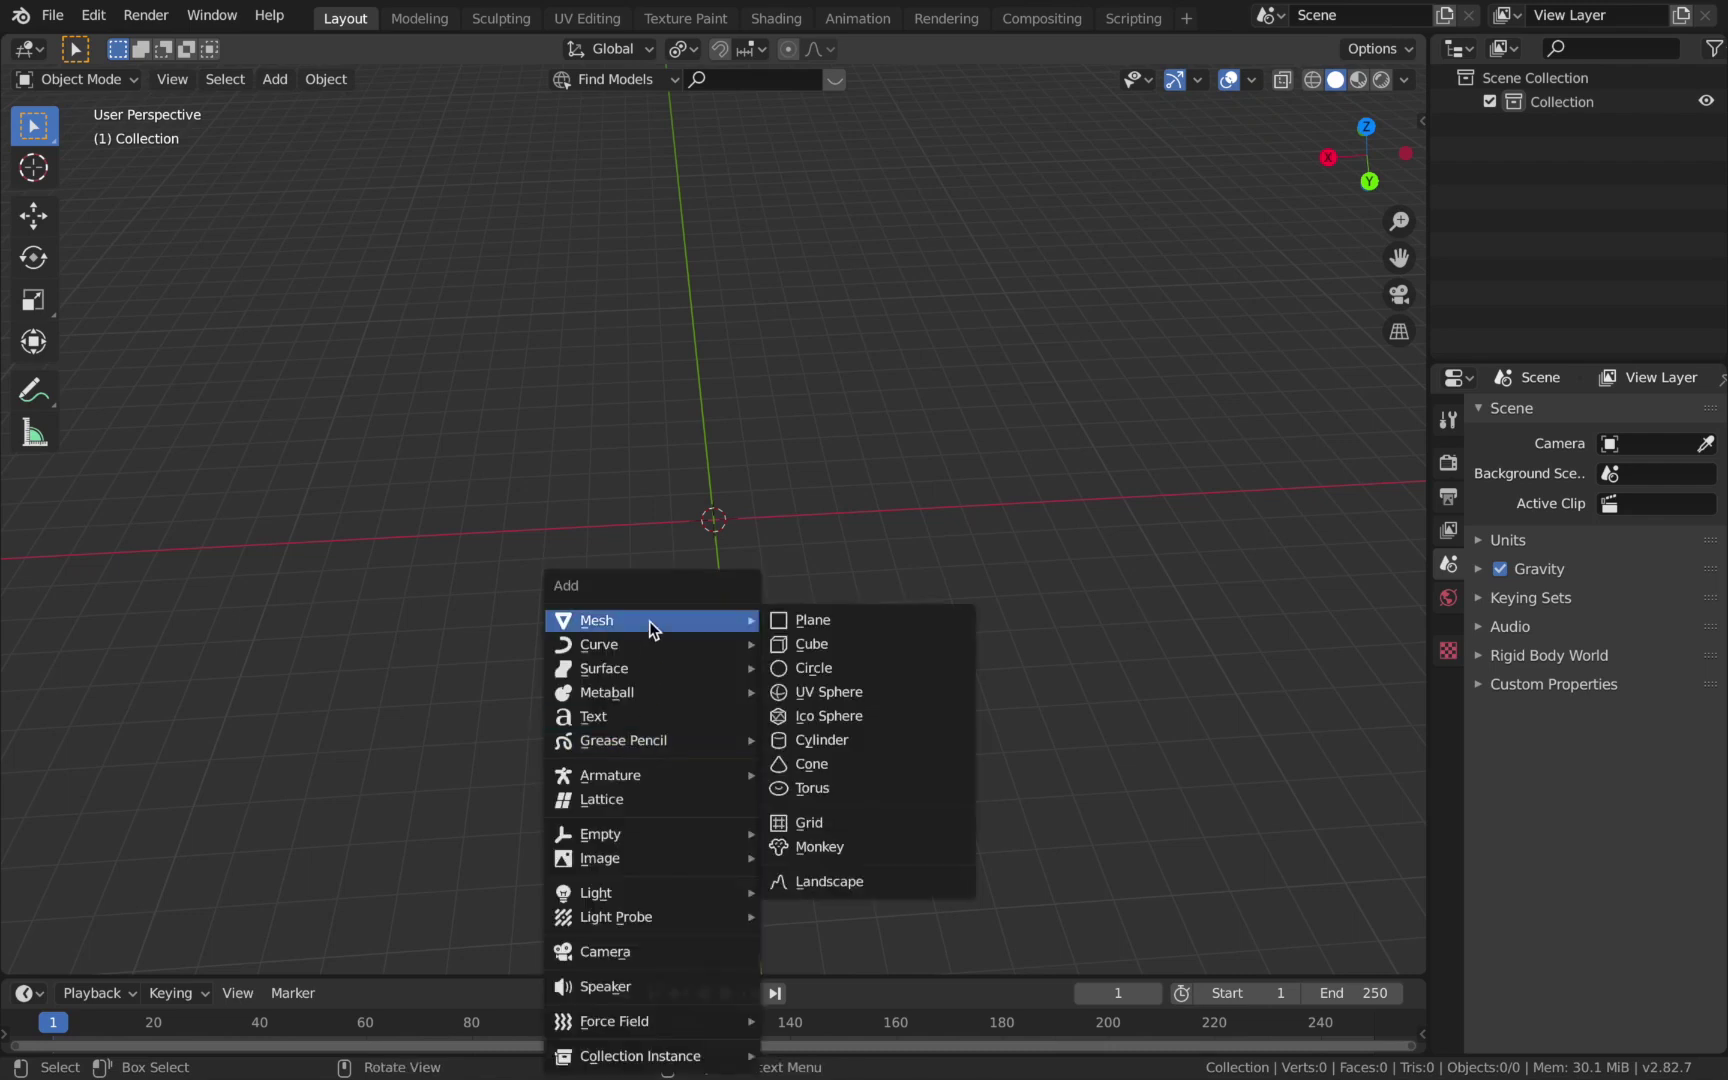
pyautogui.click(793, 694)
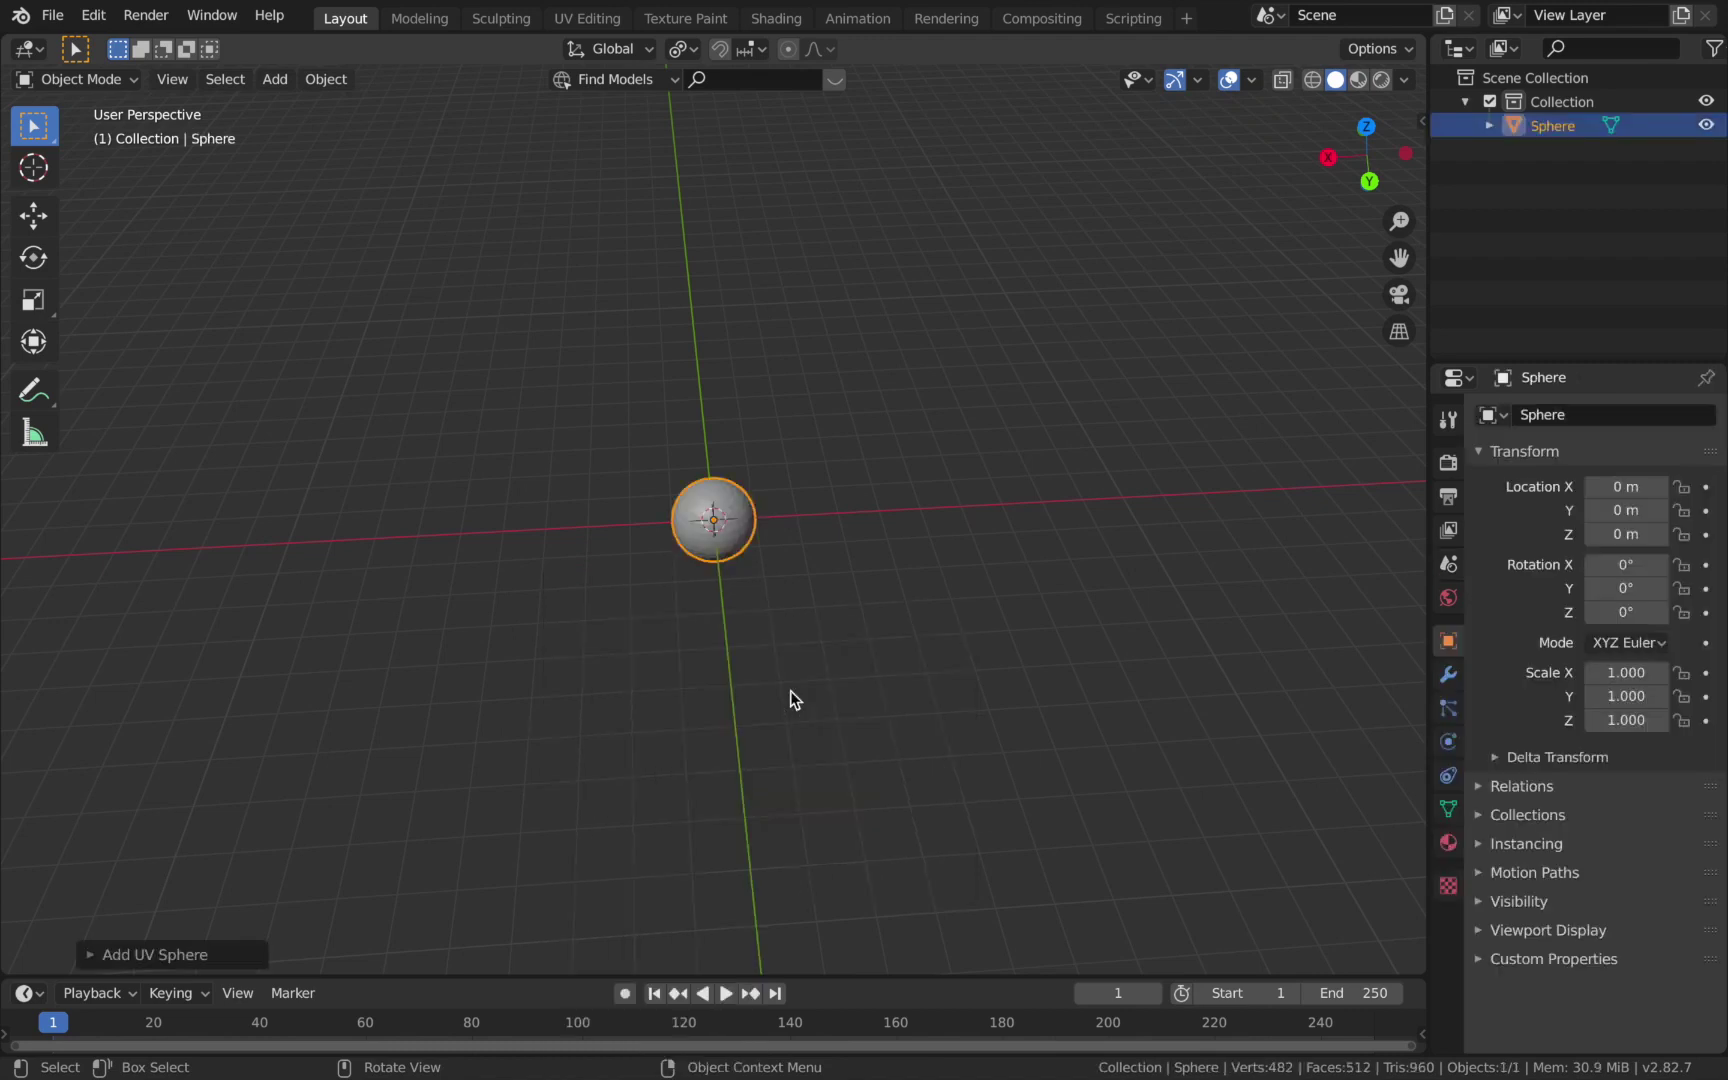
pyautogui.click(327, 80)
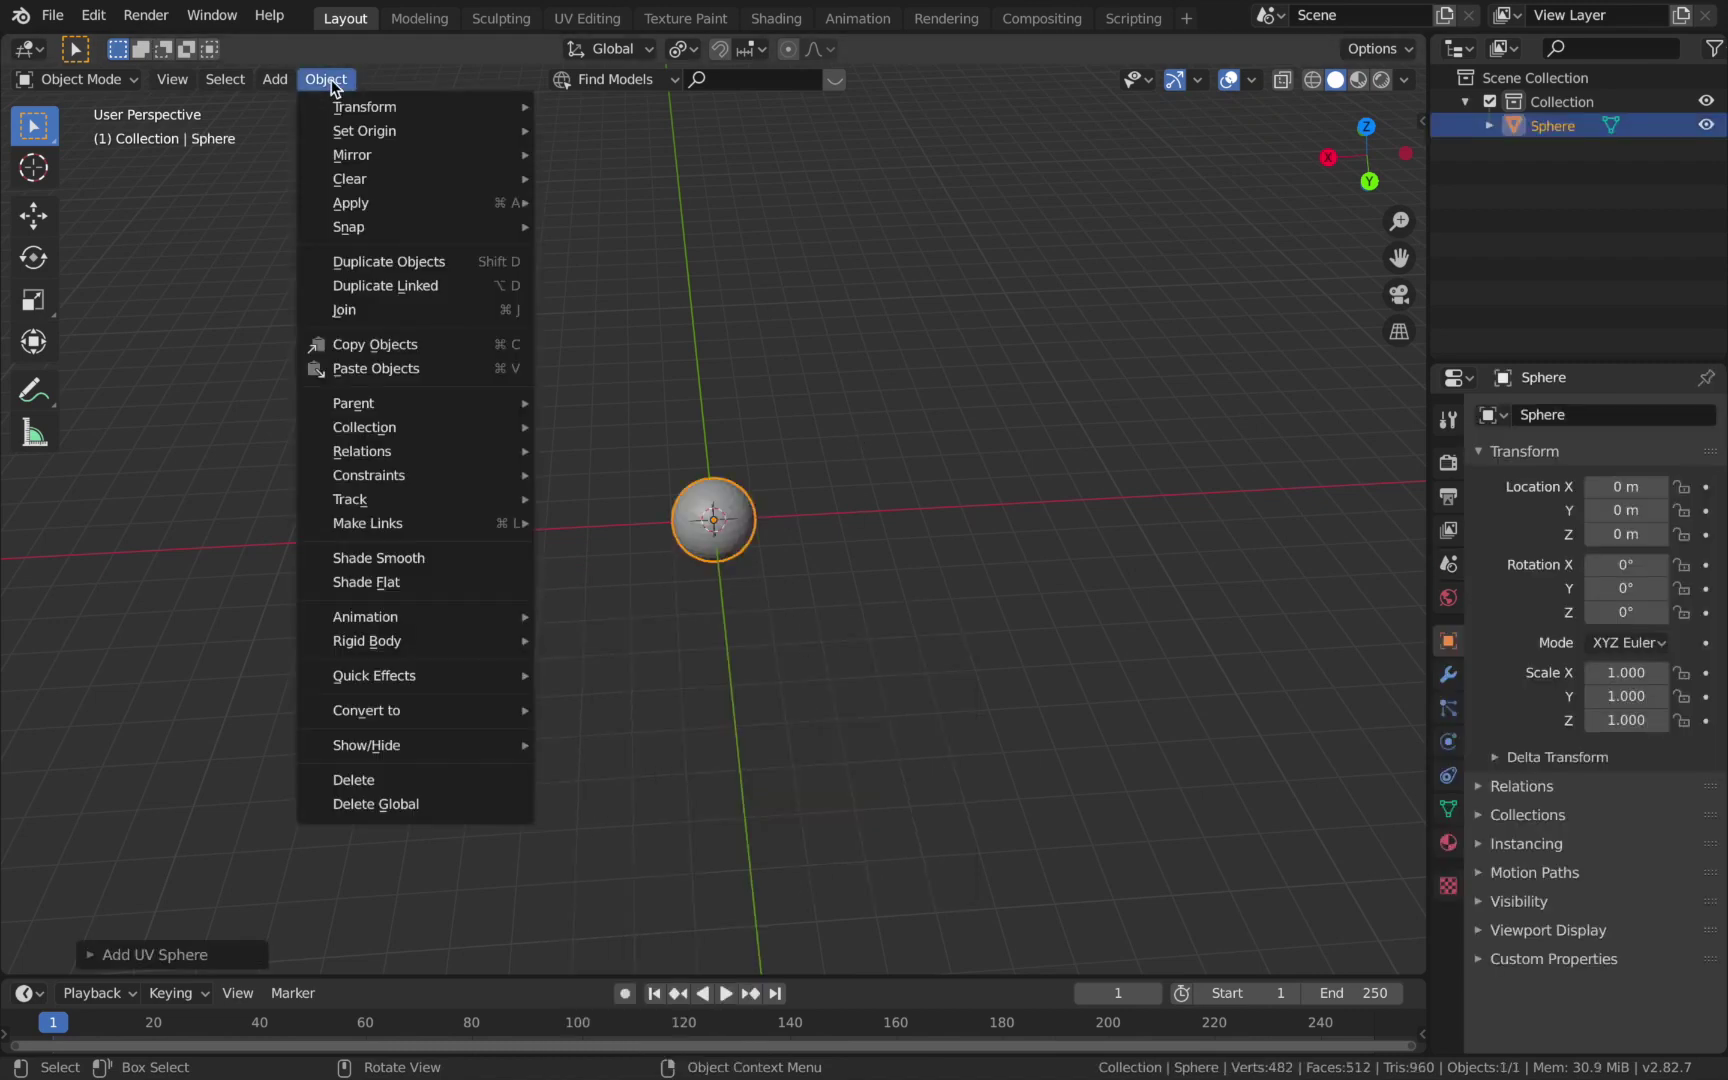
pyautogui.click(423, 556)
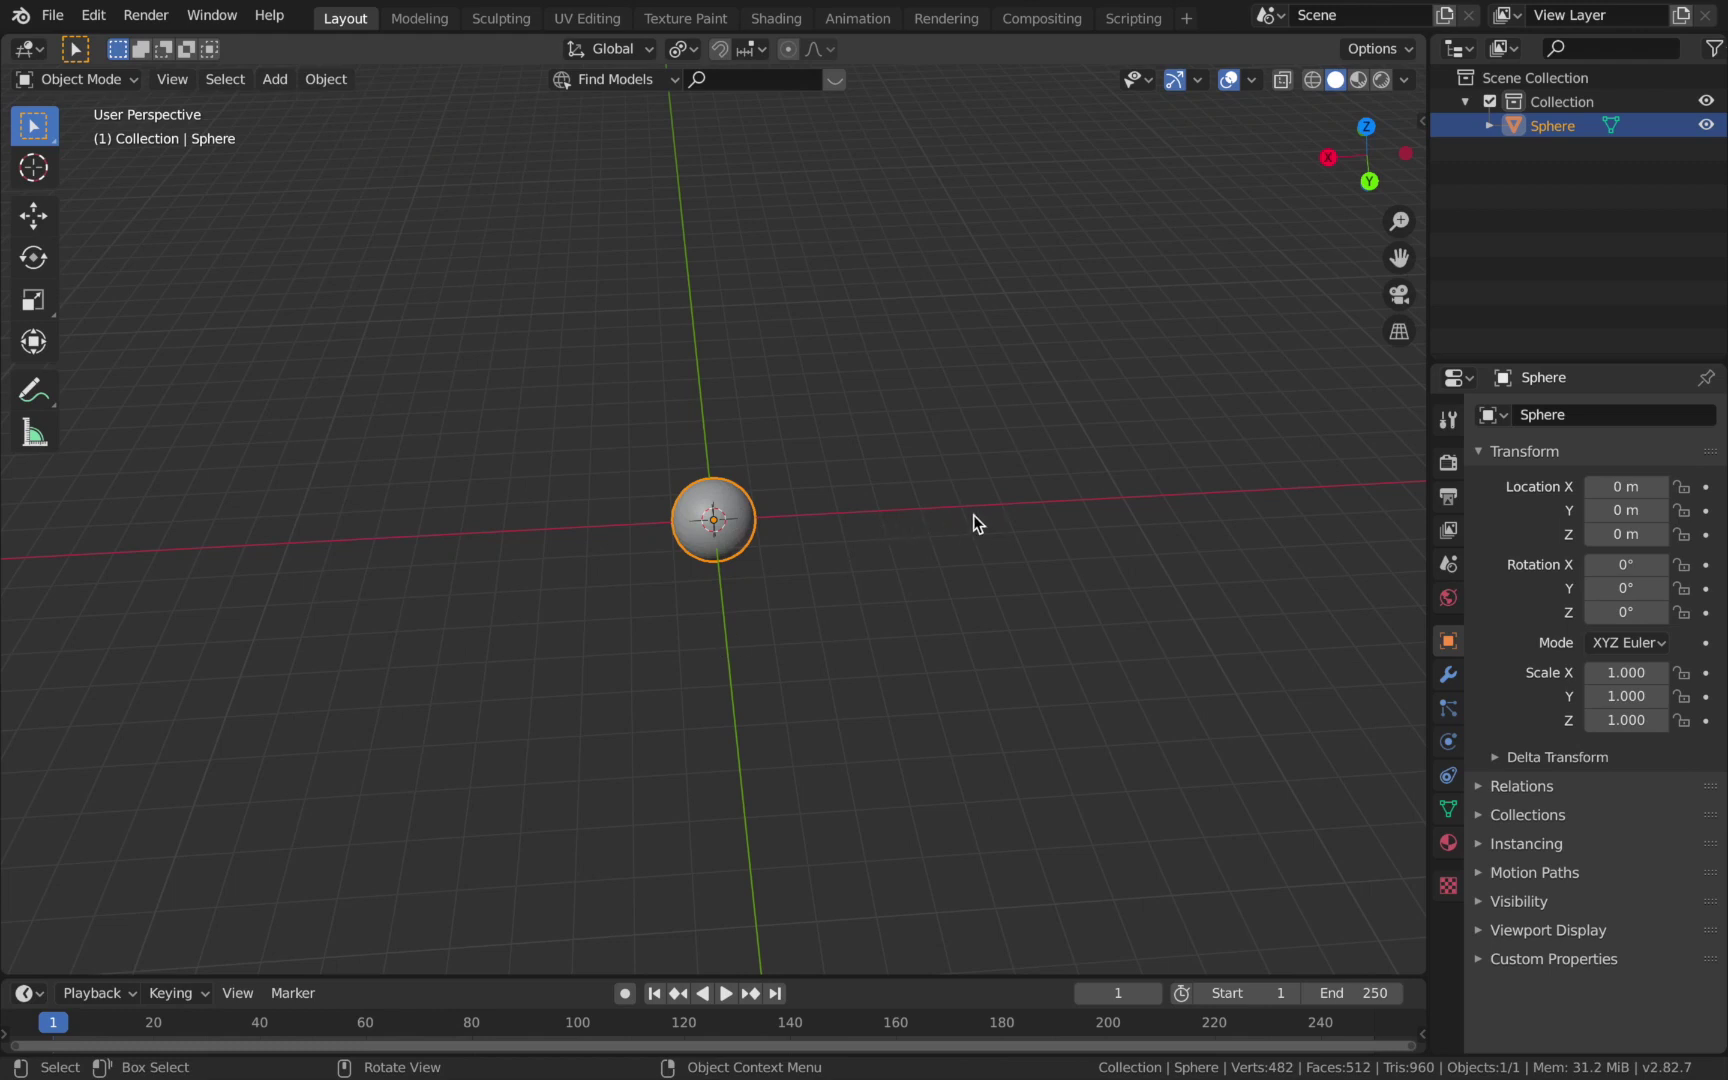
# Scale the sphere down uniformly to about 0.283 and deselect it.
pyautogui.press('s')
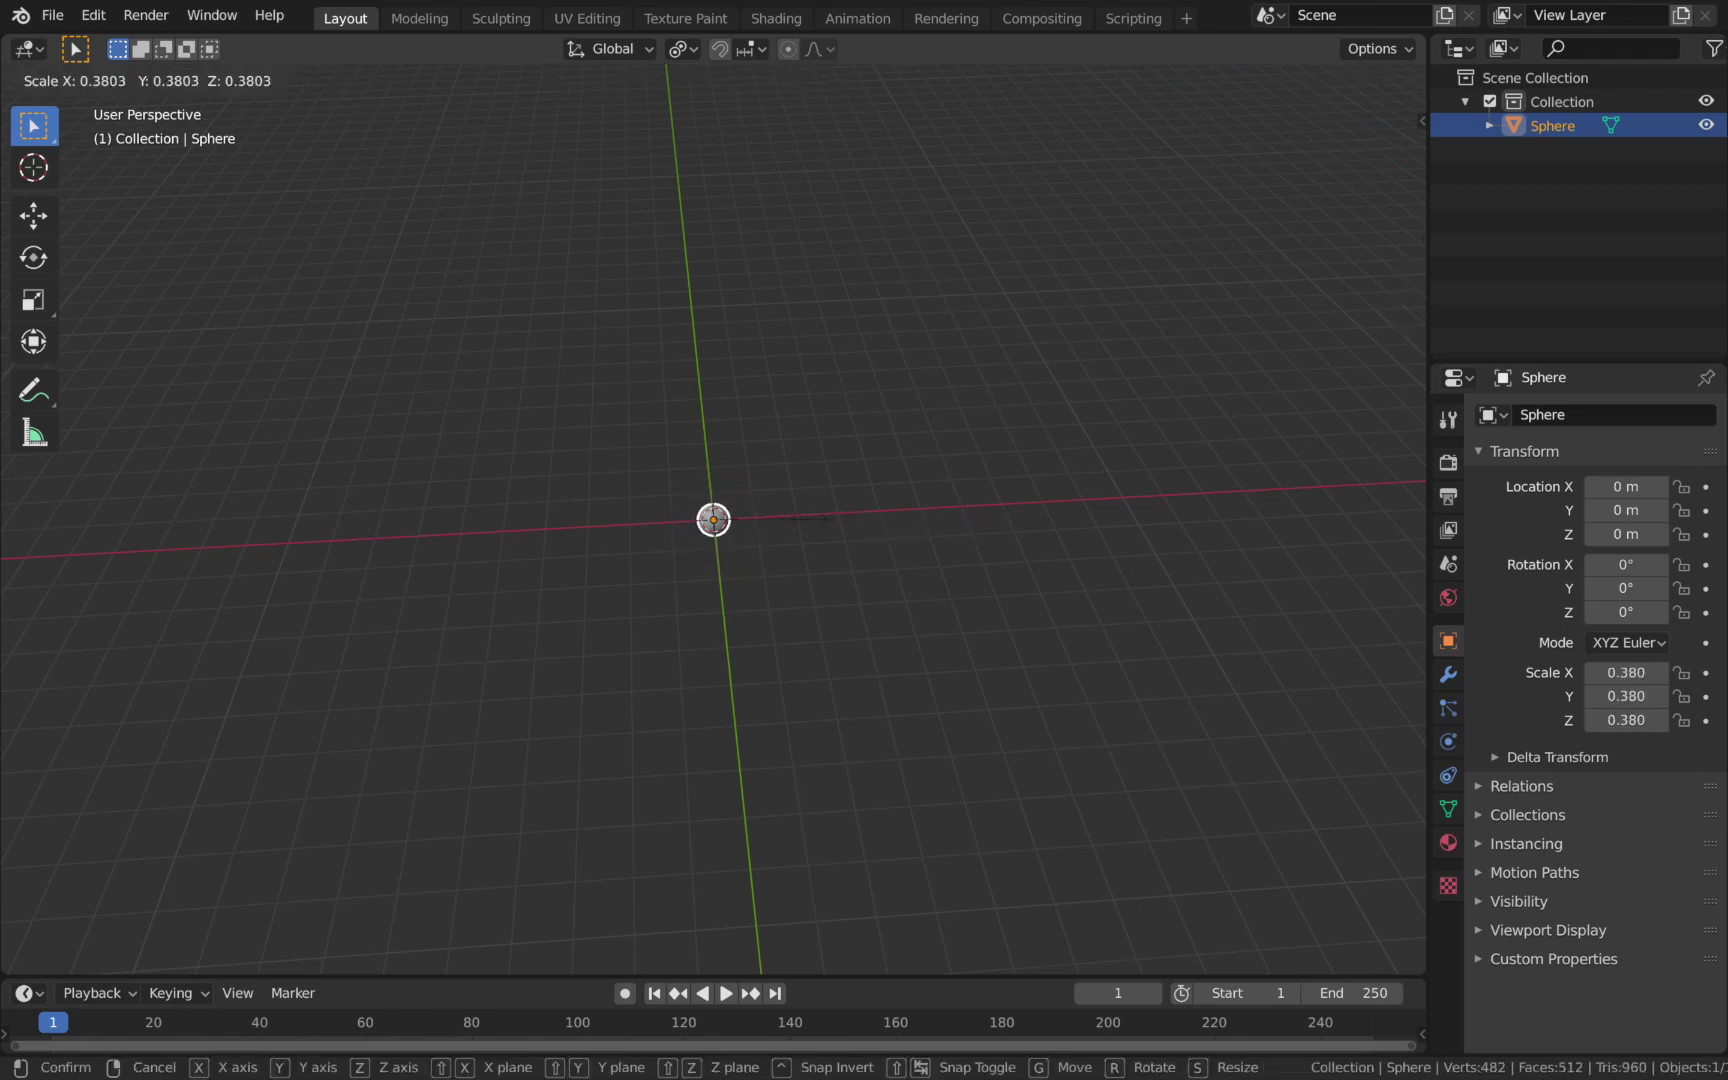
pyautogui.click(789, 519)
pyautogui.click(890, 539)
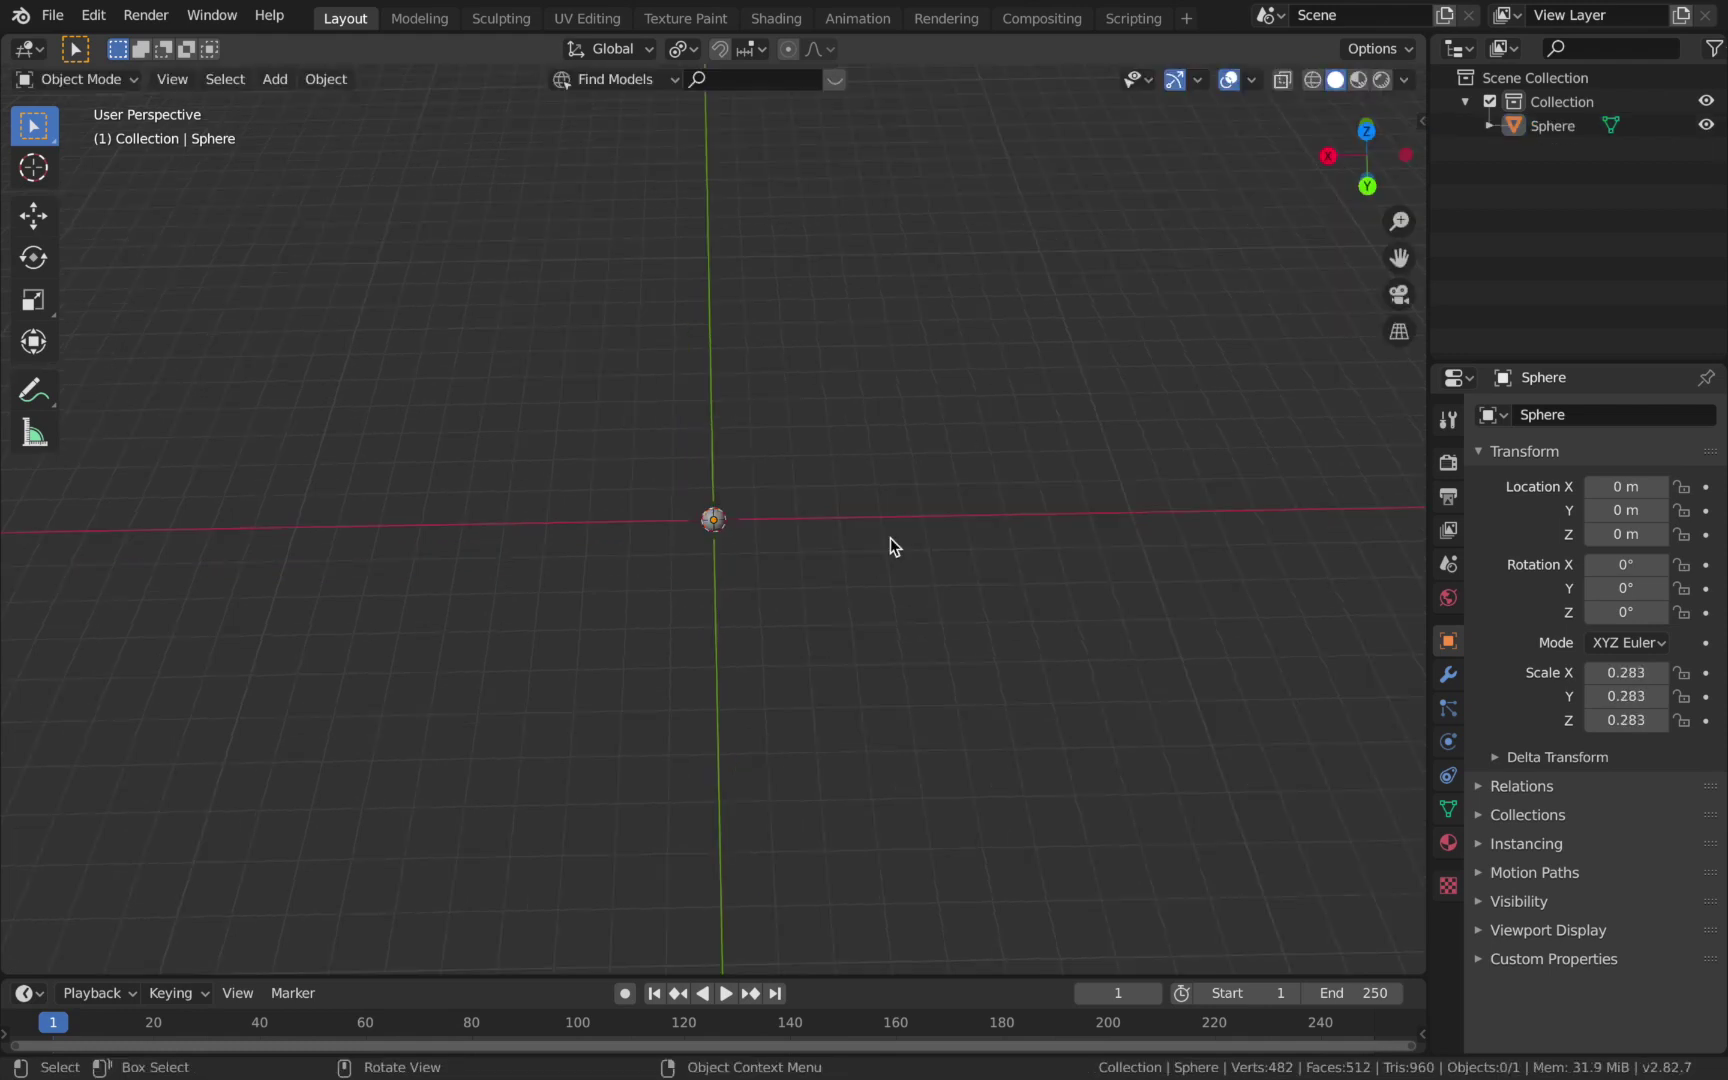
# Add a Bezier circle curve around the sphere and scale it up by a factor of 8.
pyautogui.hotkey('shift', 'a')
pyautogui.moveTo(890, 539)
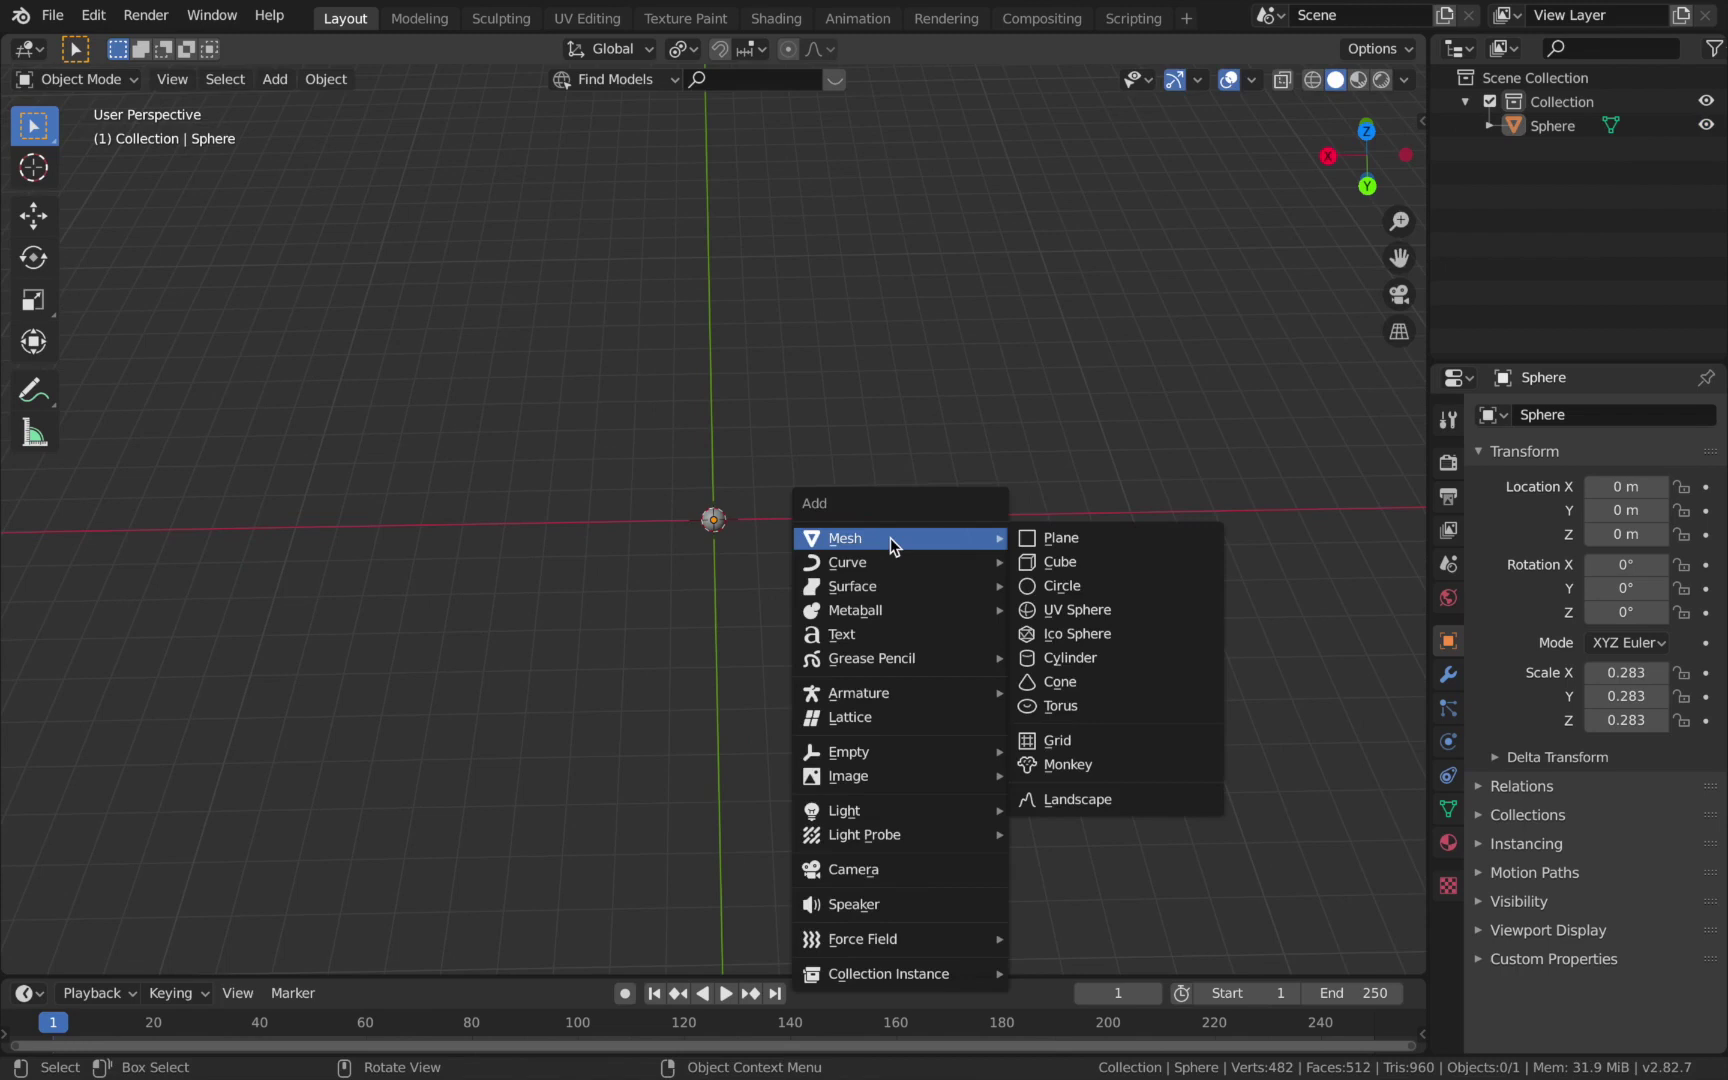
pyautogui.moveTo(912, 571)
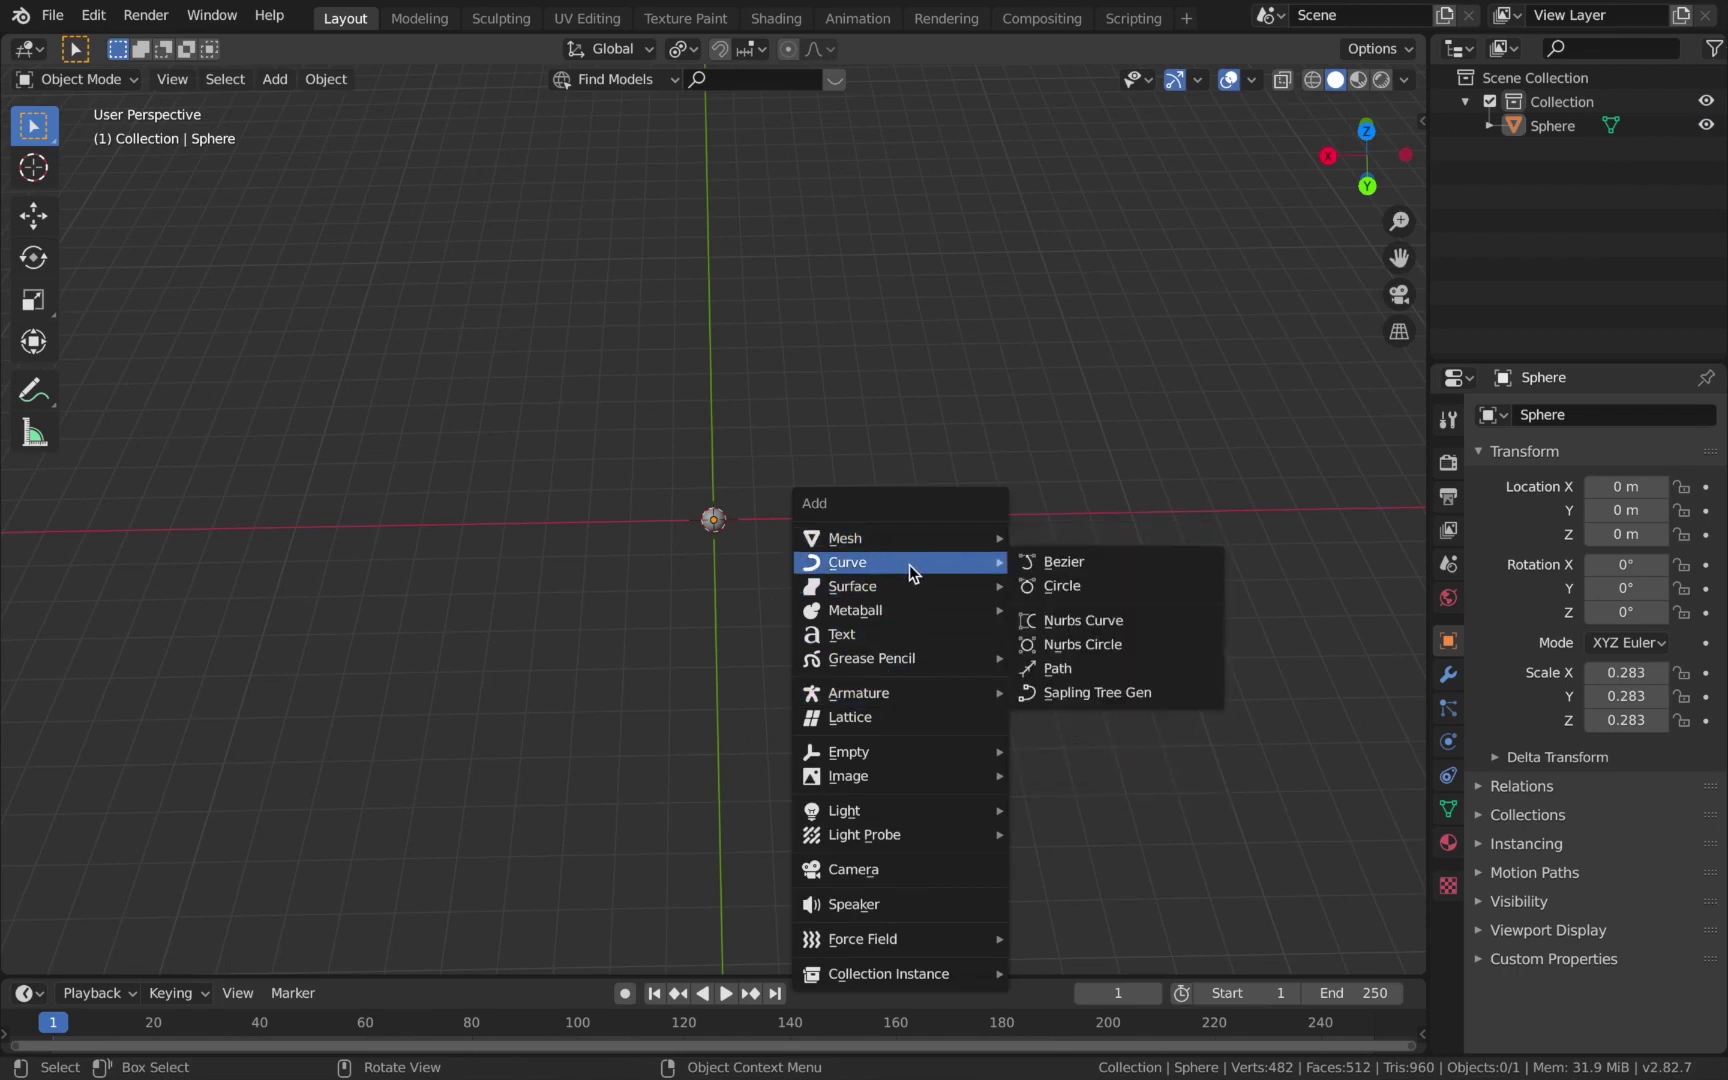
pyautogui.click(1097, 590)
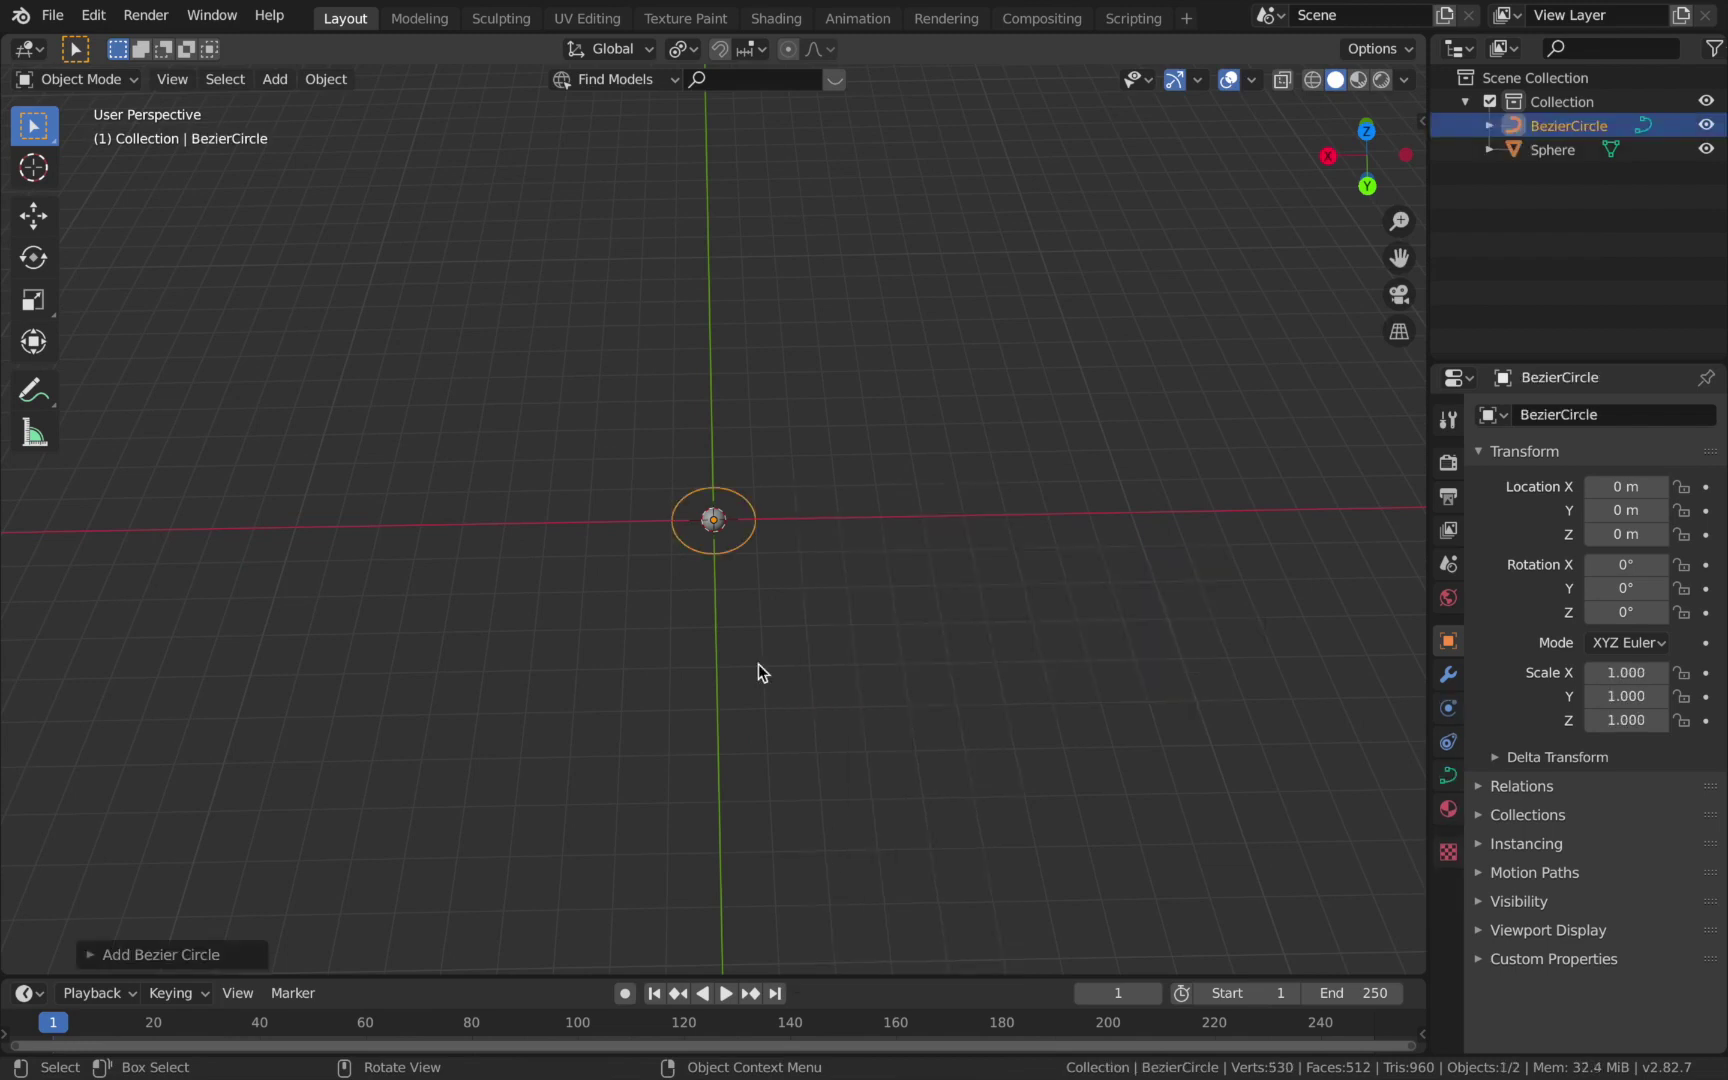
pyautogui.write('s8')
pyautogui.press('Return')
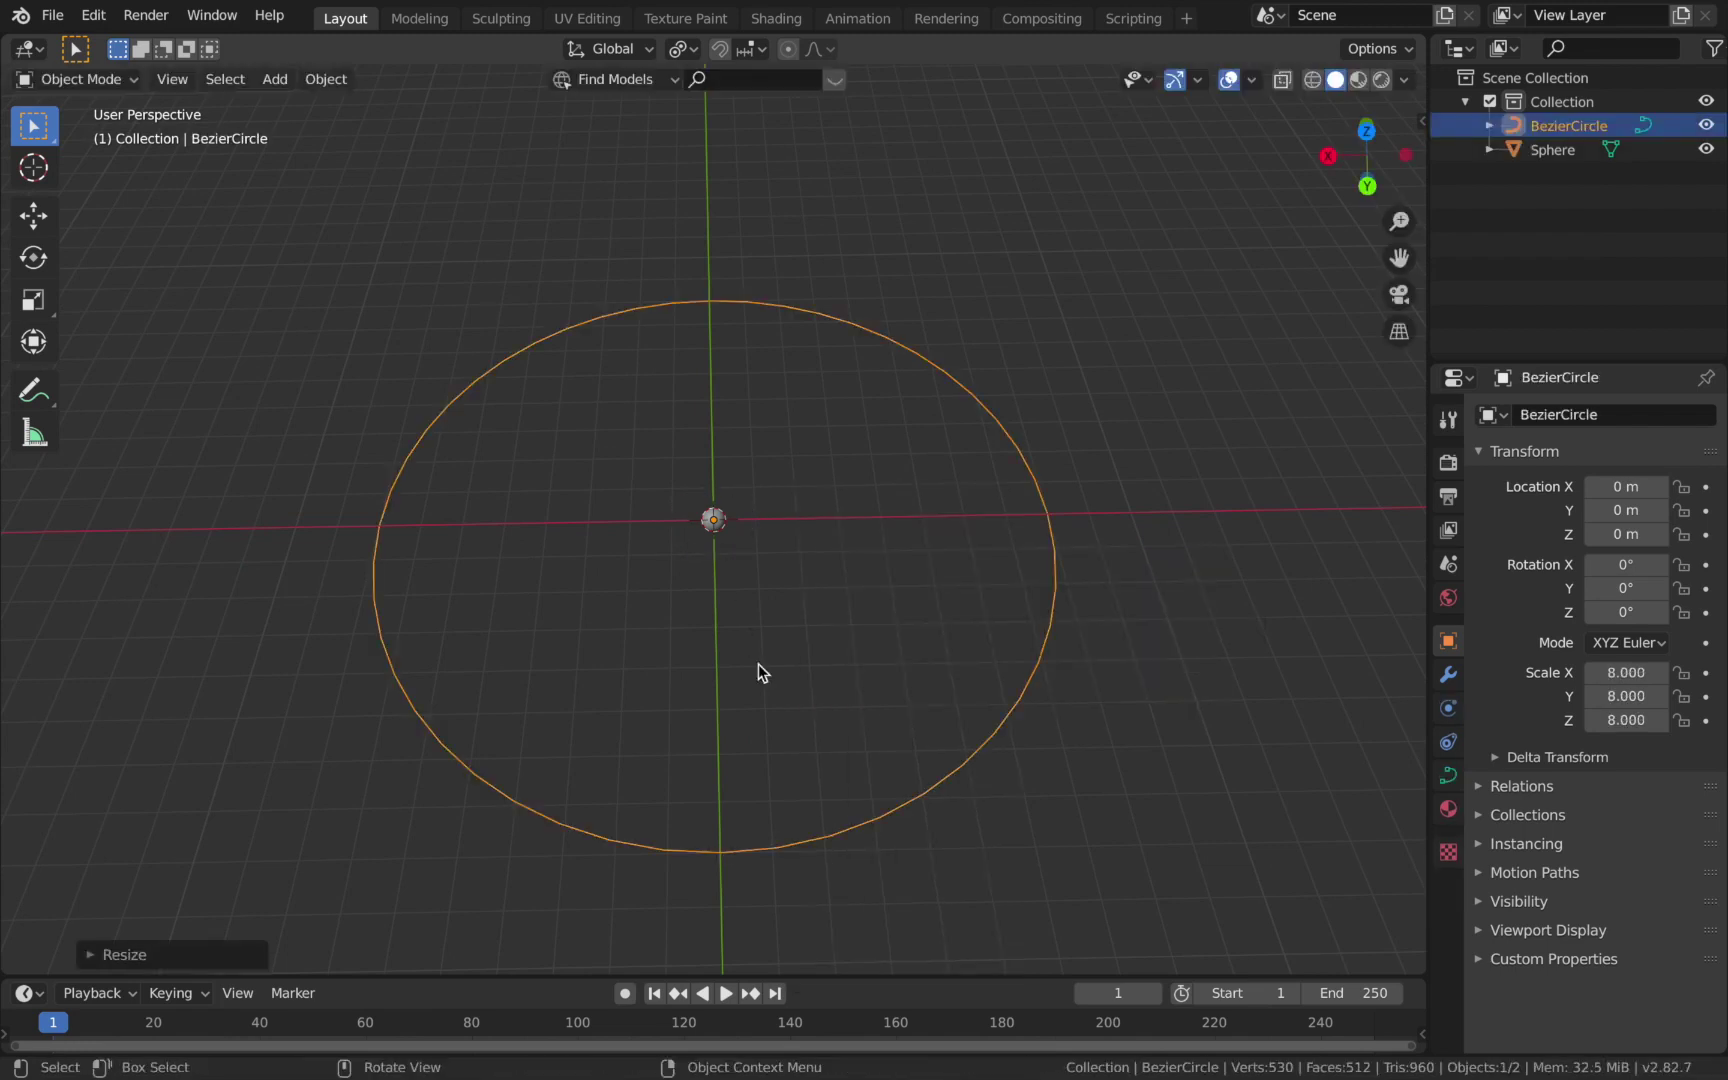
# Add an Array modifier to the sphere with a fixed count of 40.
pyautogui.press('KP_8')
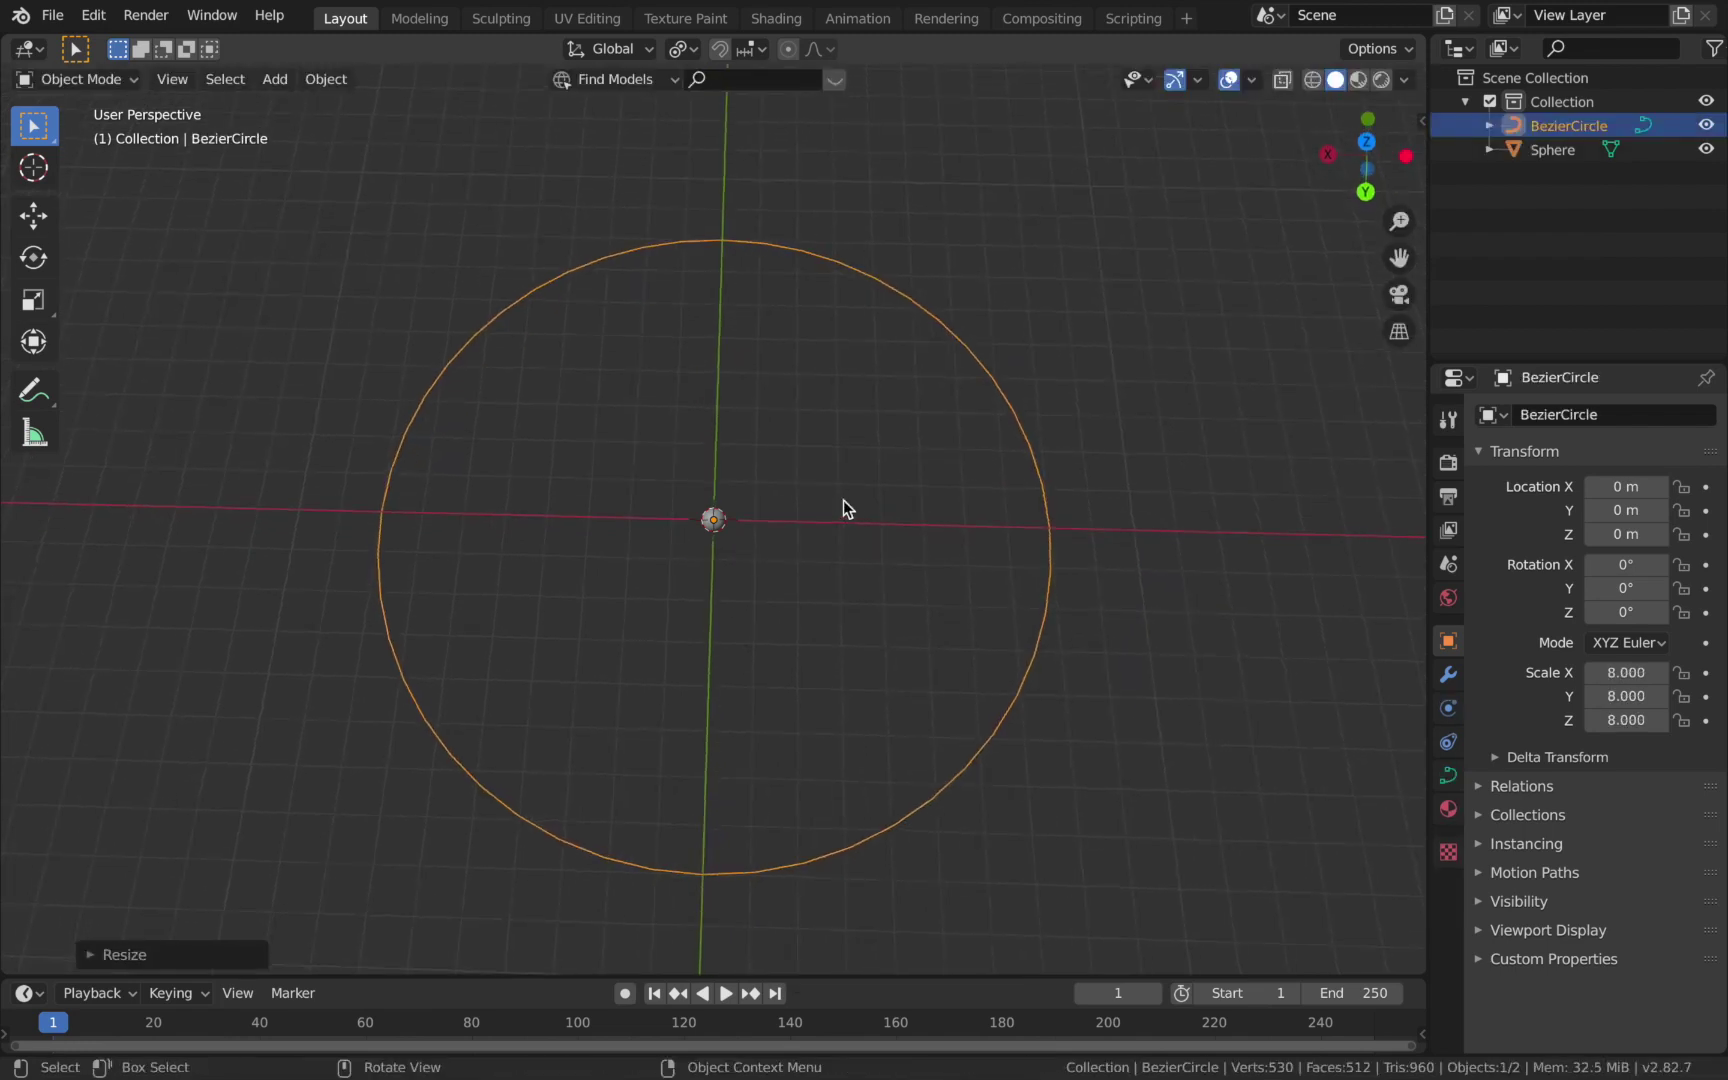
pyautogui.click(713, 519)
pyautogui.scroll(-2, 600, 525)
pyautogui.keyDown('shift'); pyautogui.click(712, 521); pyautogui.keyUp('shift')
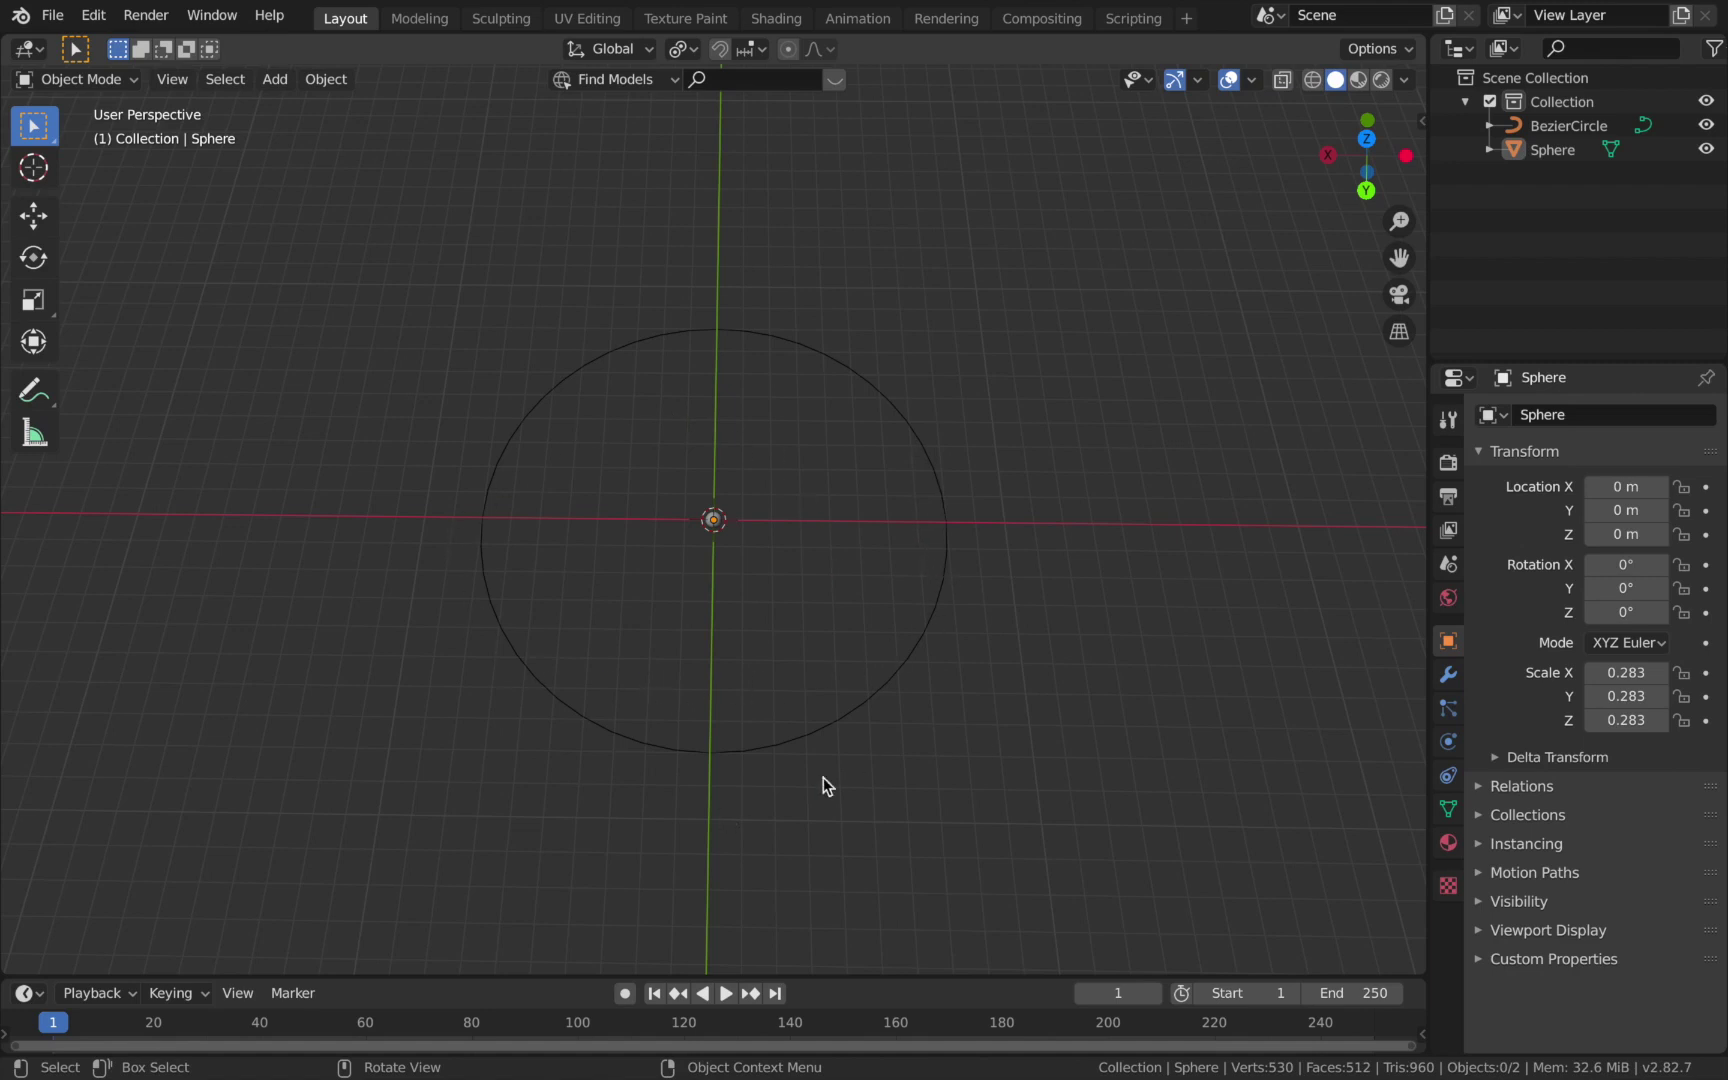
pyautogui.click(716, 521)
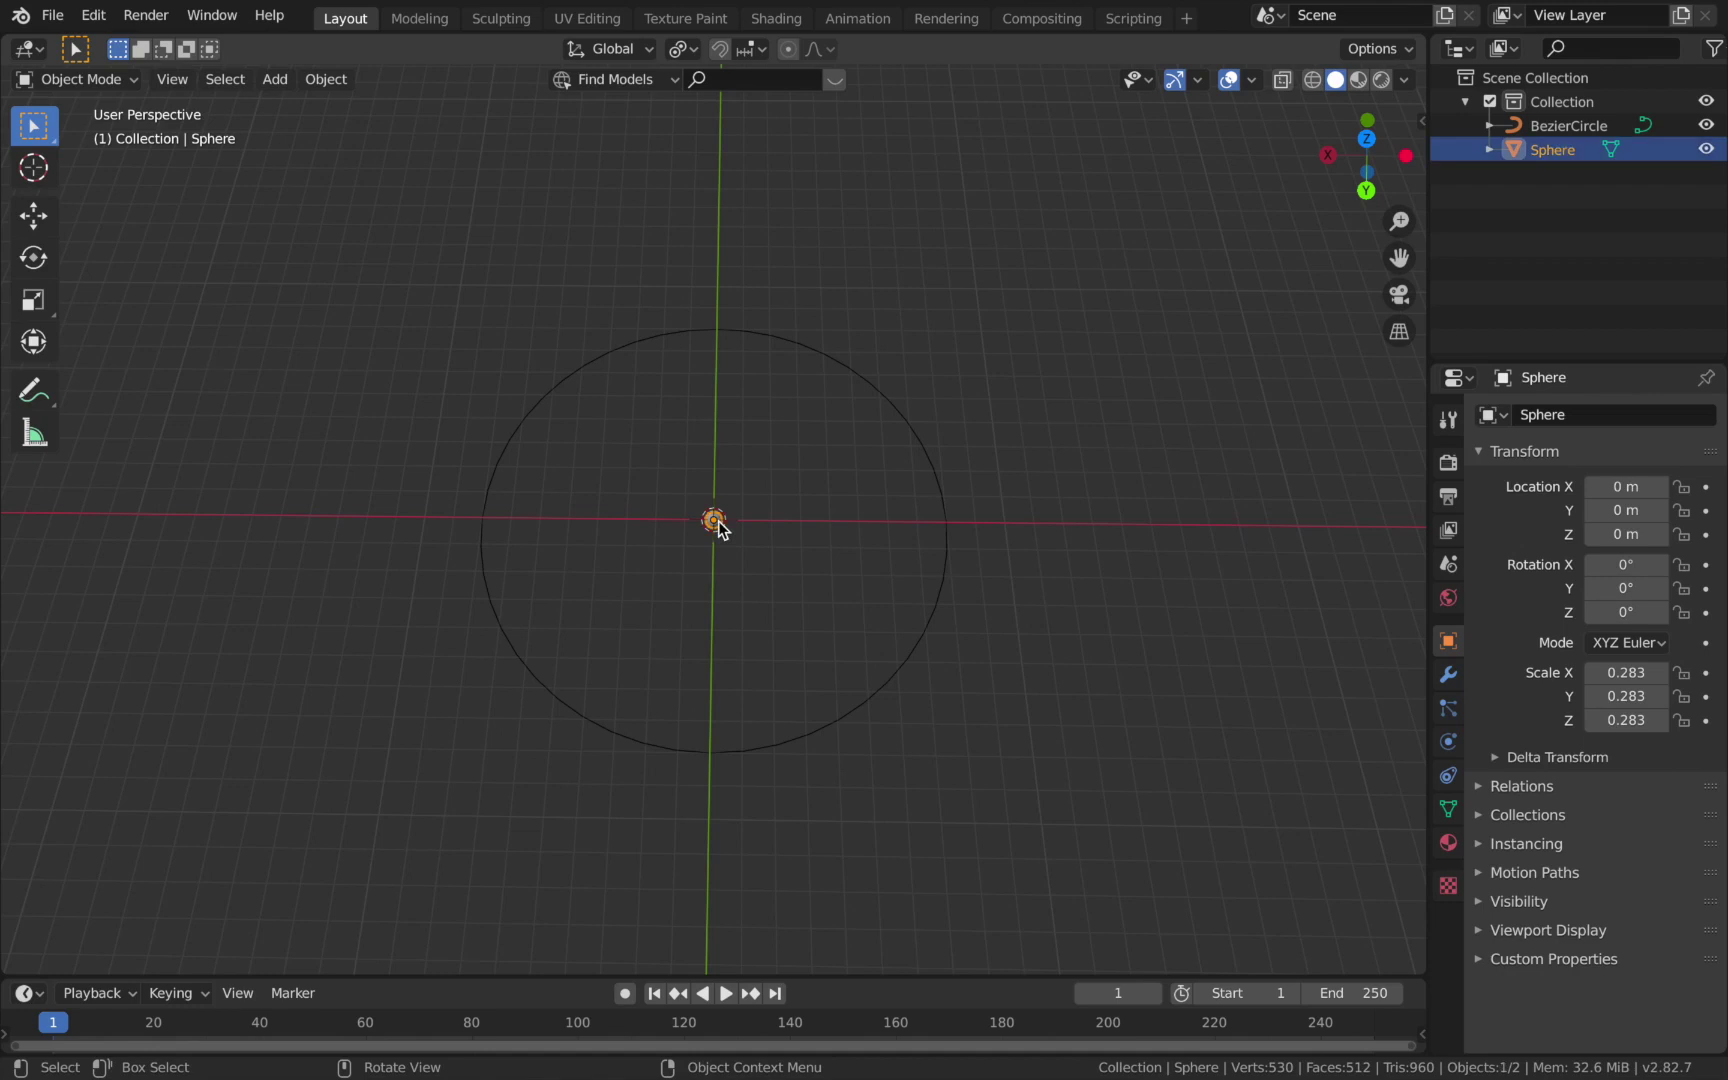
pyautogui.click(1448, 678)
pyautogui.click(1577, 425)
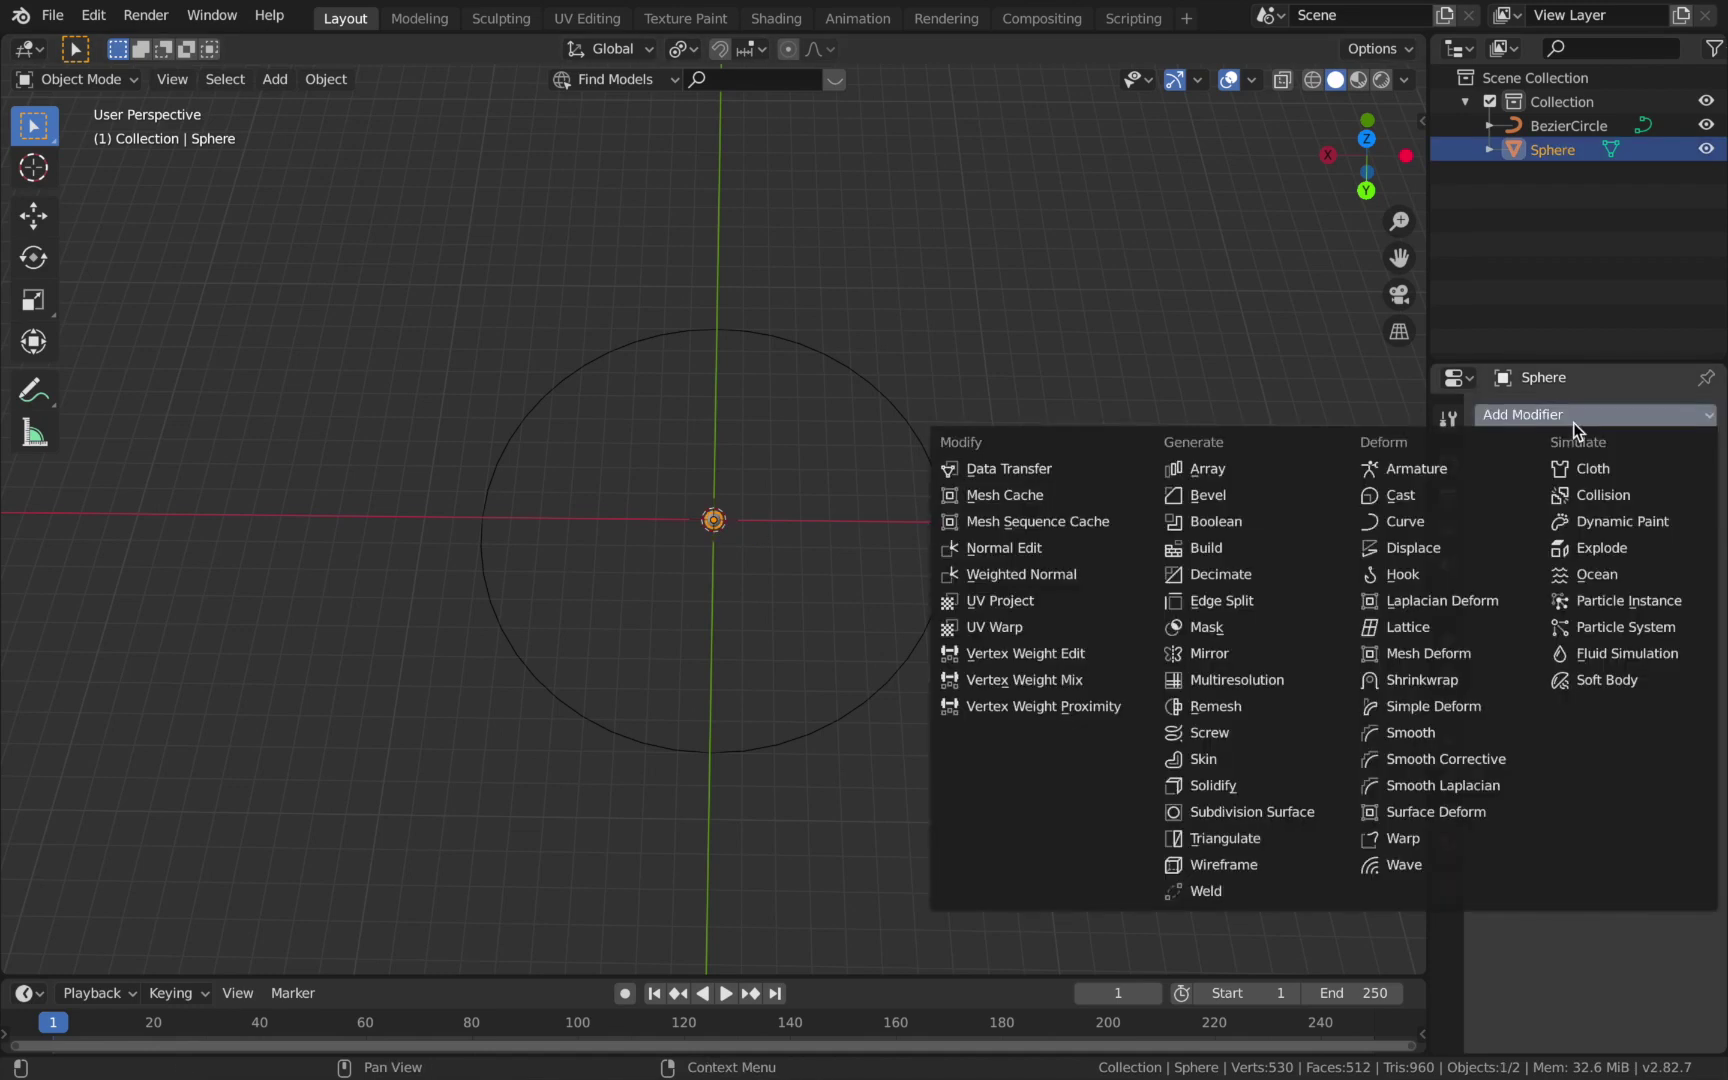
pyautogui.click(1322, 470)
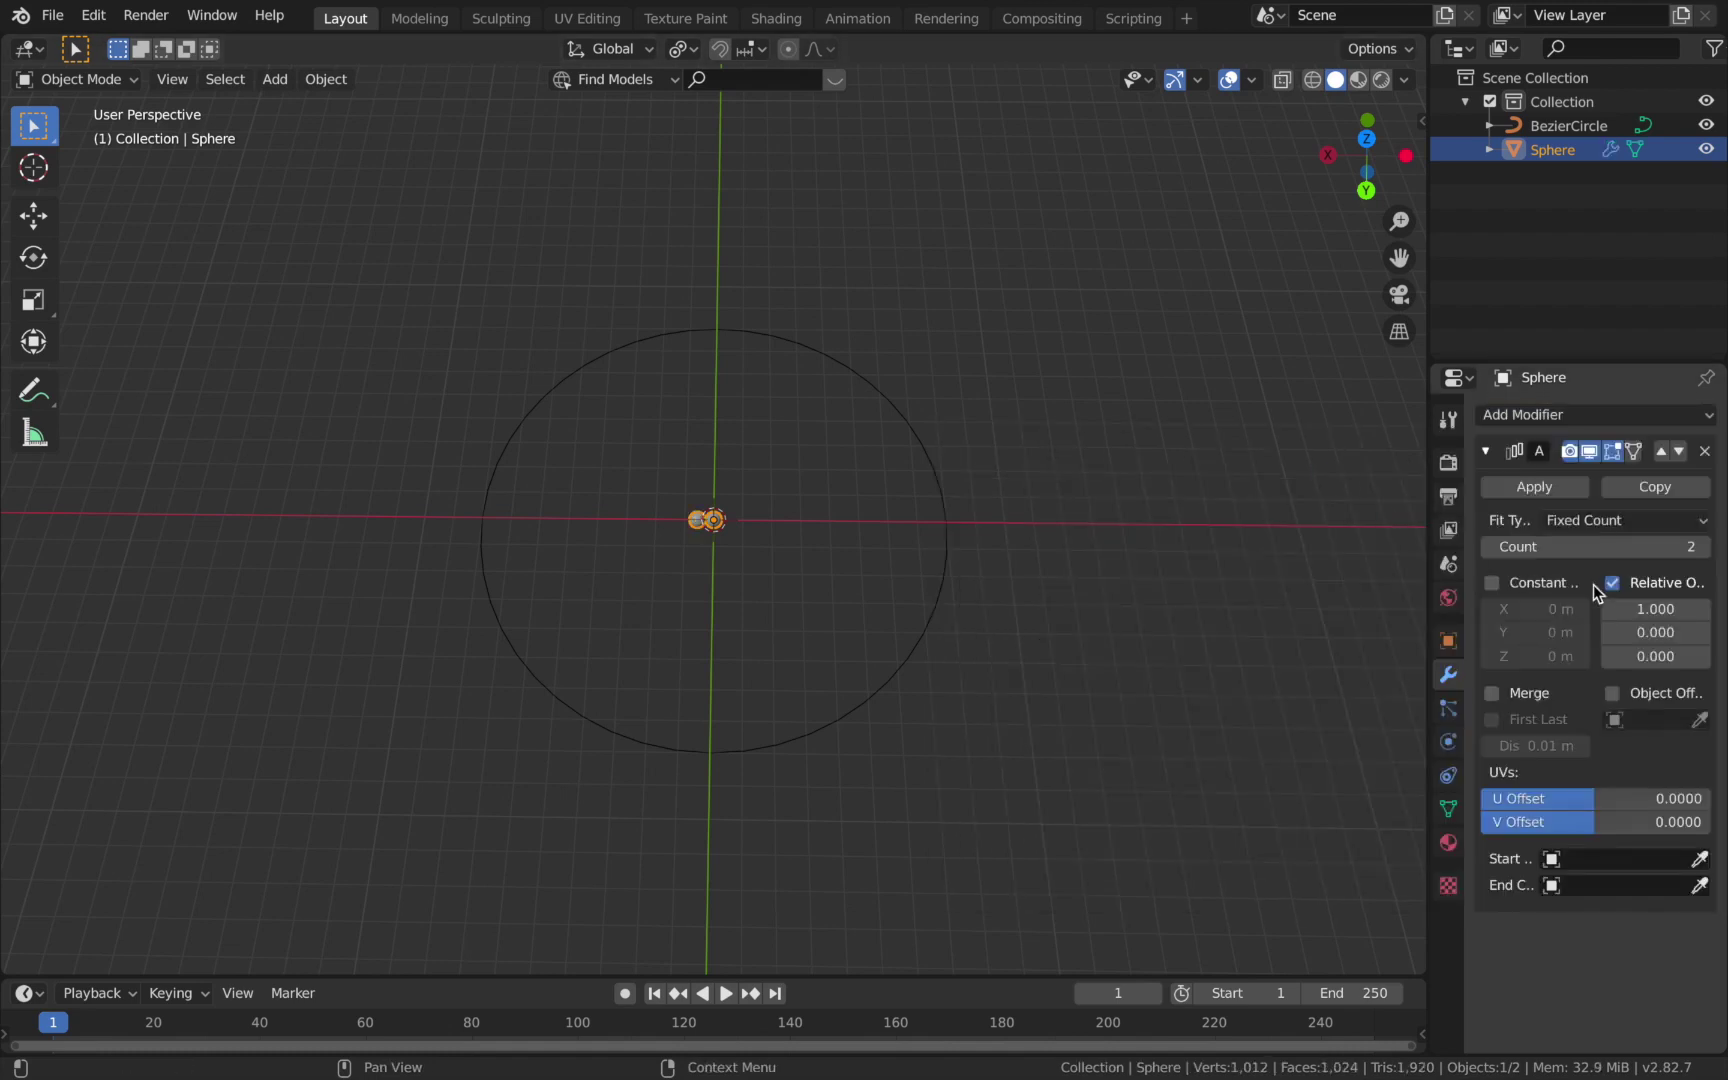
pyautogui.moveTo(1600, 546); pyautogui.dragTo(1676, 546)
# Add a Curve modifier to the sphere array with BezierCircle as its deforming curve object.
pyautogui.click(1630, 416)
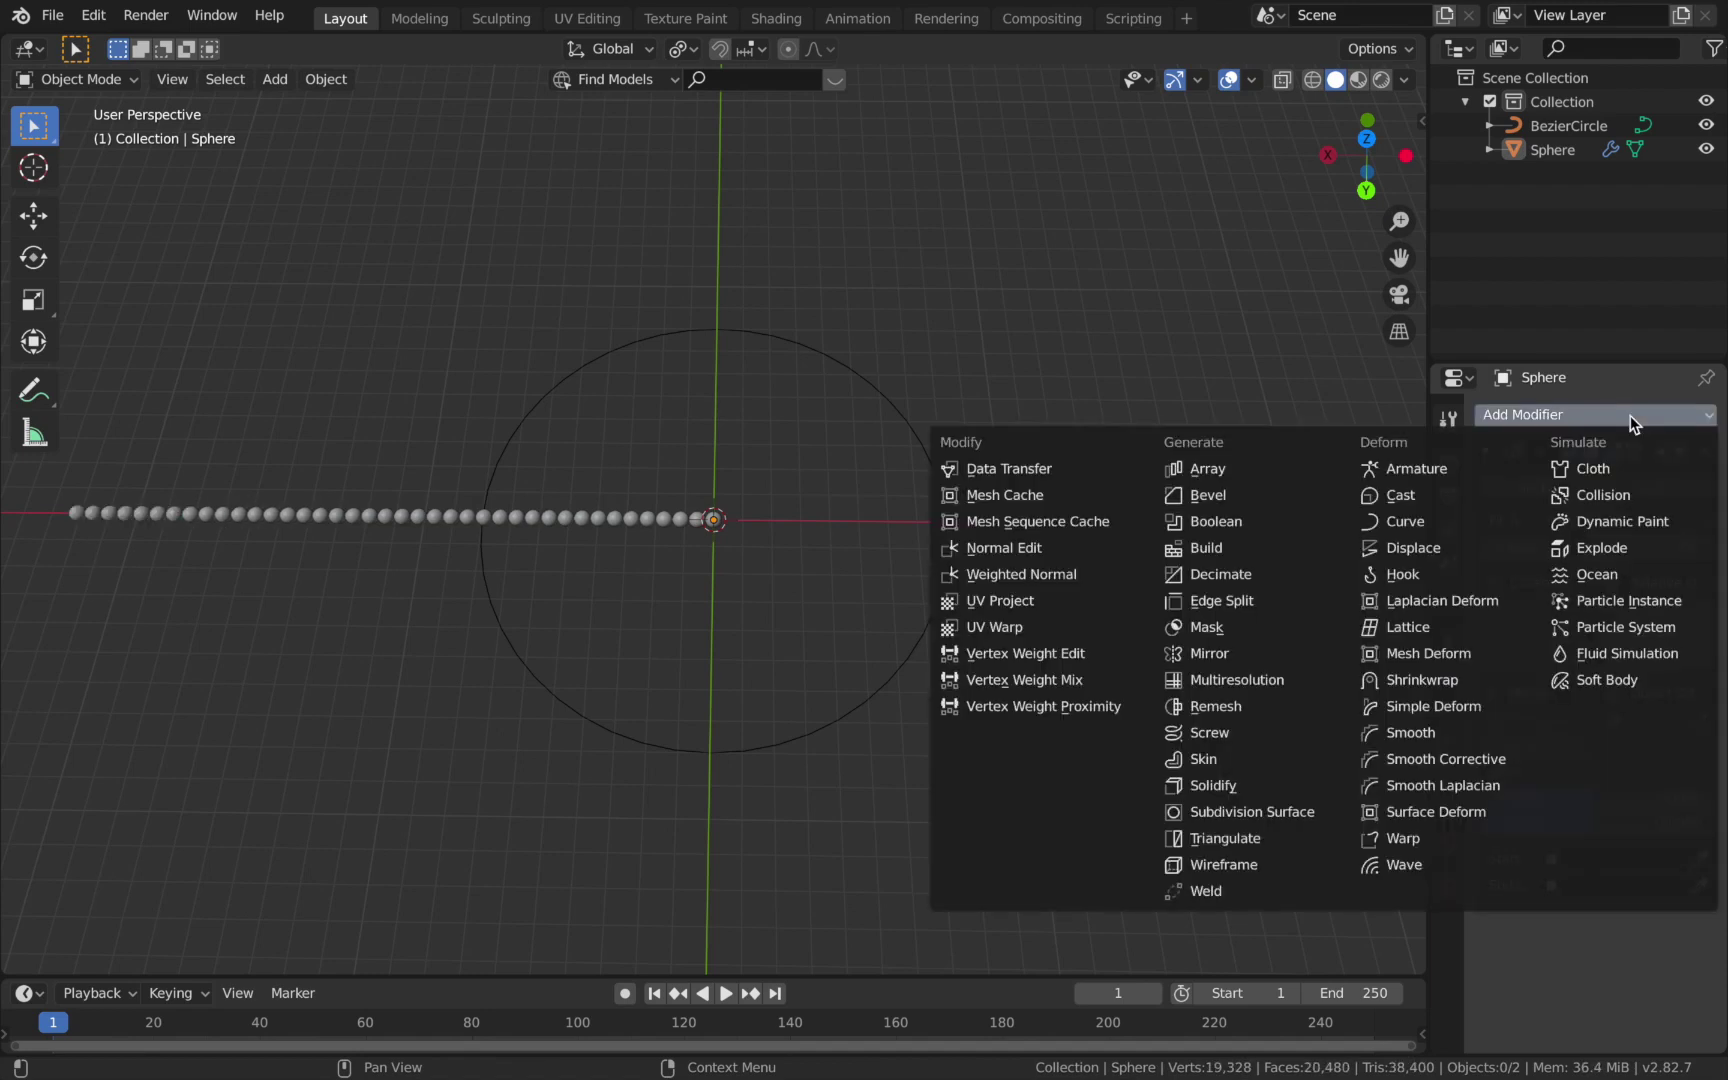
pyautogui.click(1470, 521)
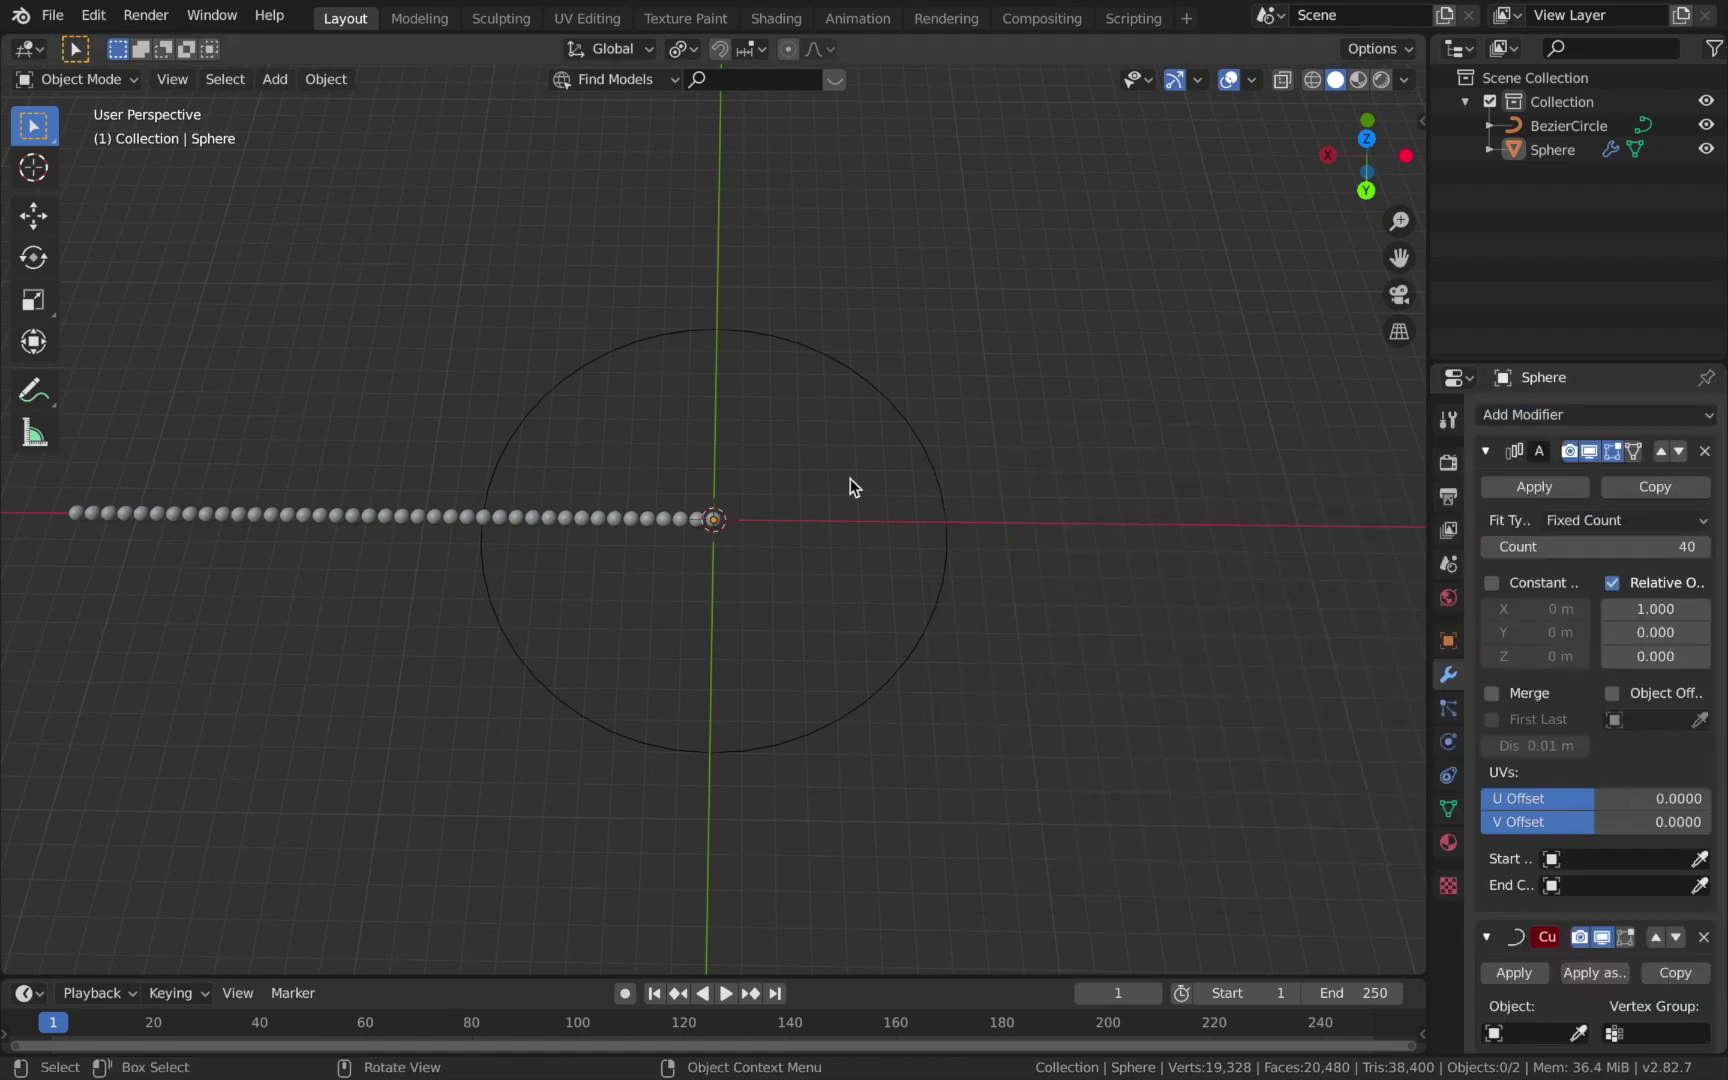
pyautogui.scroll(-2, 1600, 797)
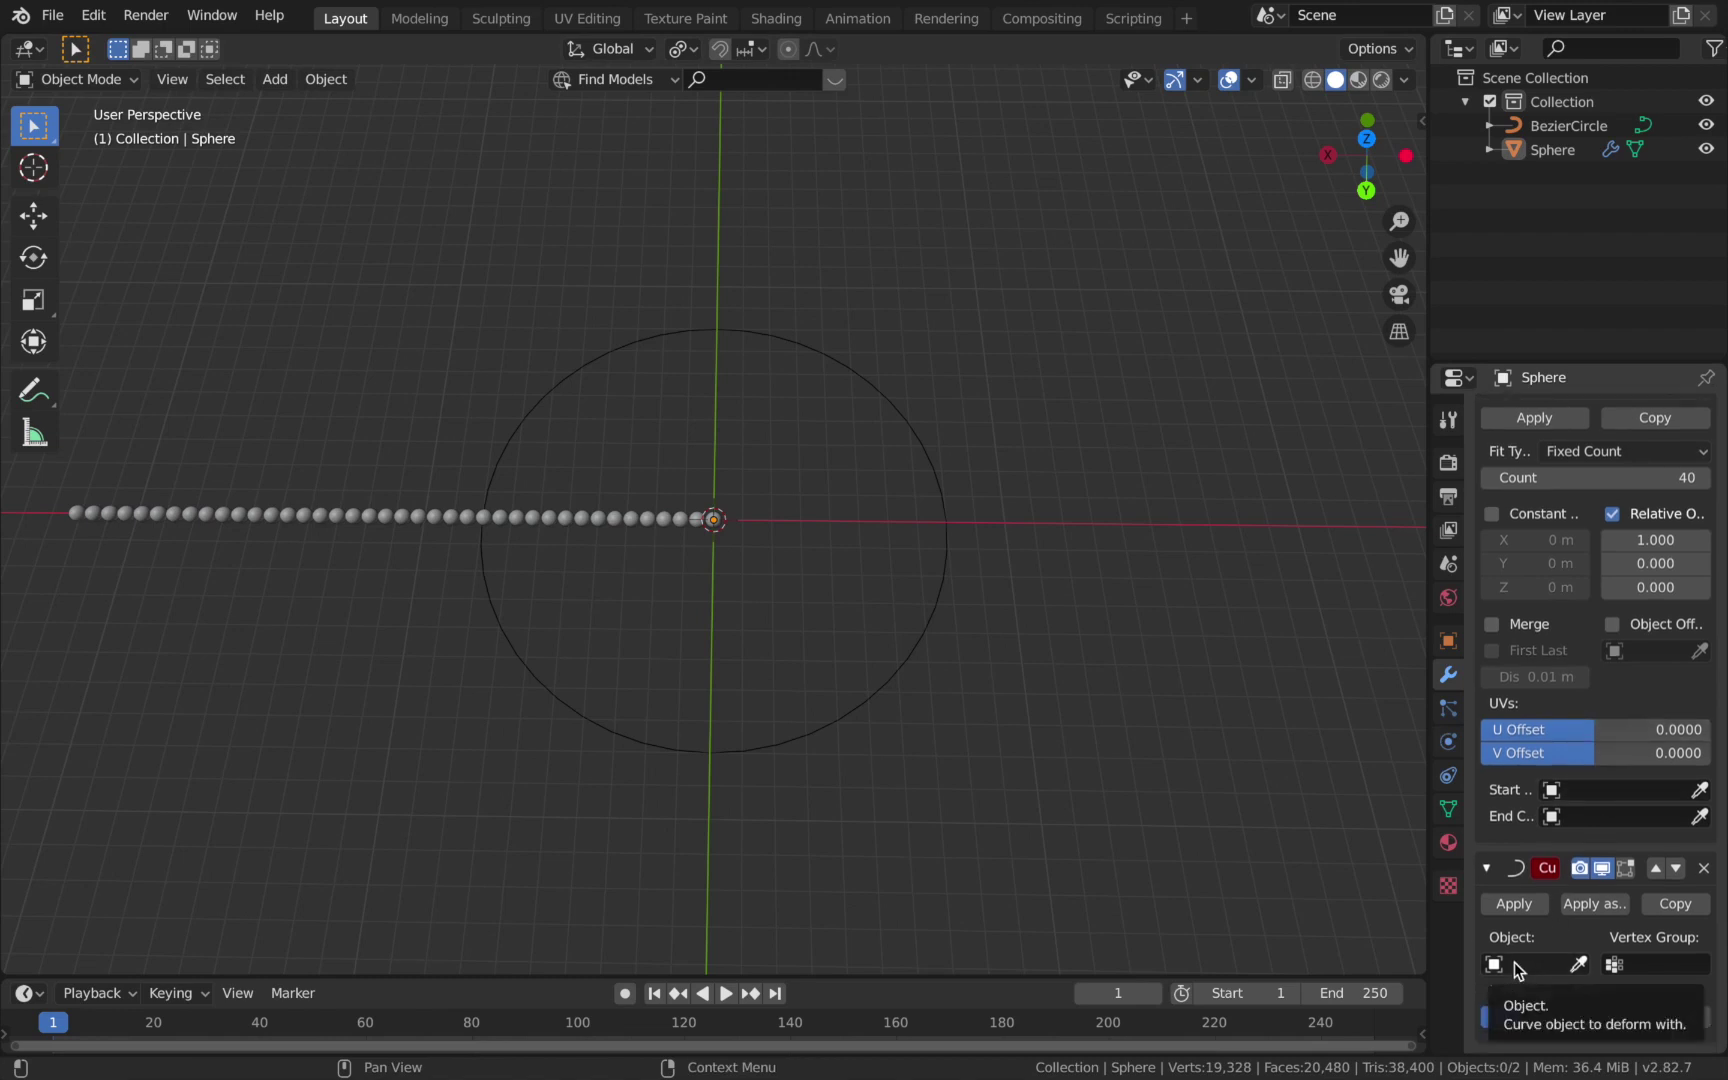
pyautogui.click(1513, 963)
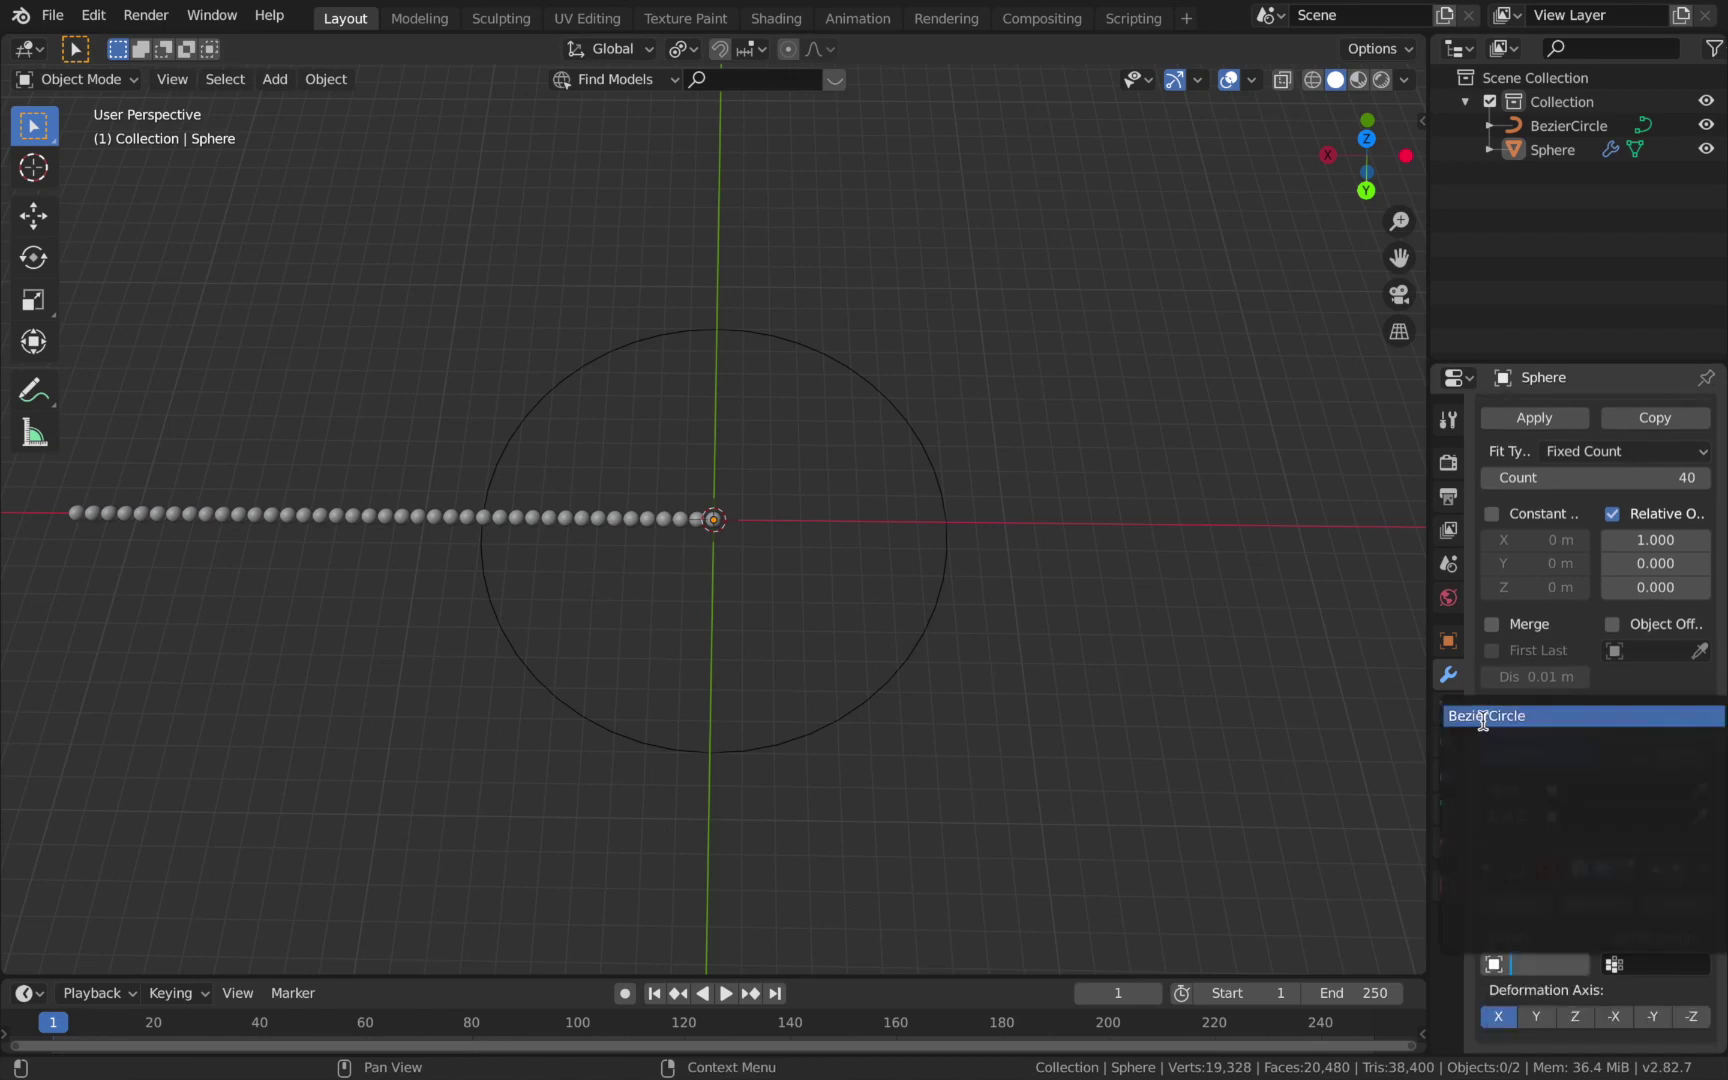
pyautogui.click(1483, 716)
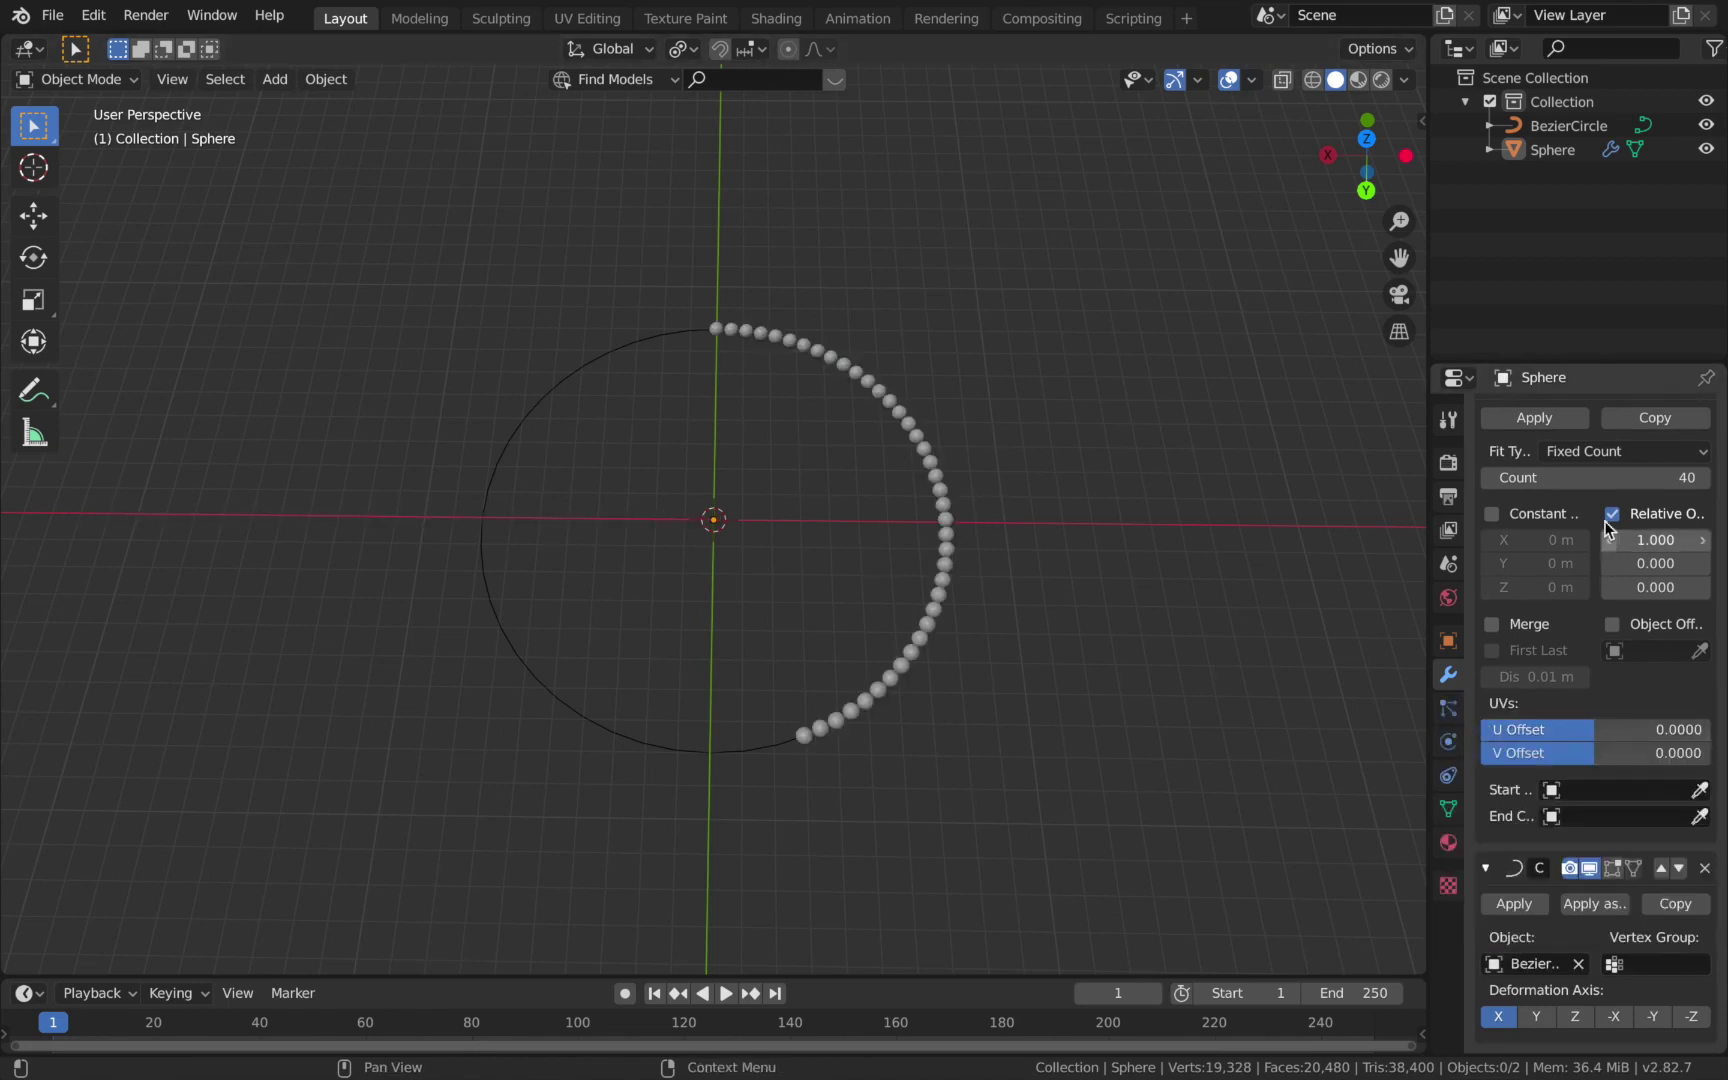
# Set the array's relative X offset to 2.220 to fill the circle evenly, and apply the Array and Curve modifiers.
pyautogui.moveTo(1557, 478); pyautogui.dragTo(1597, 478)
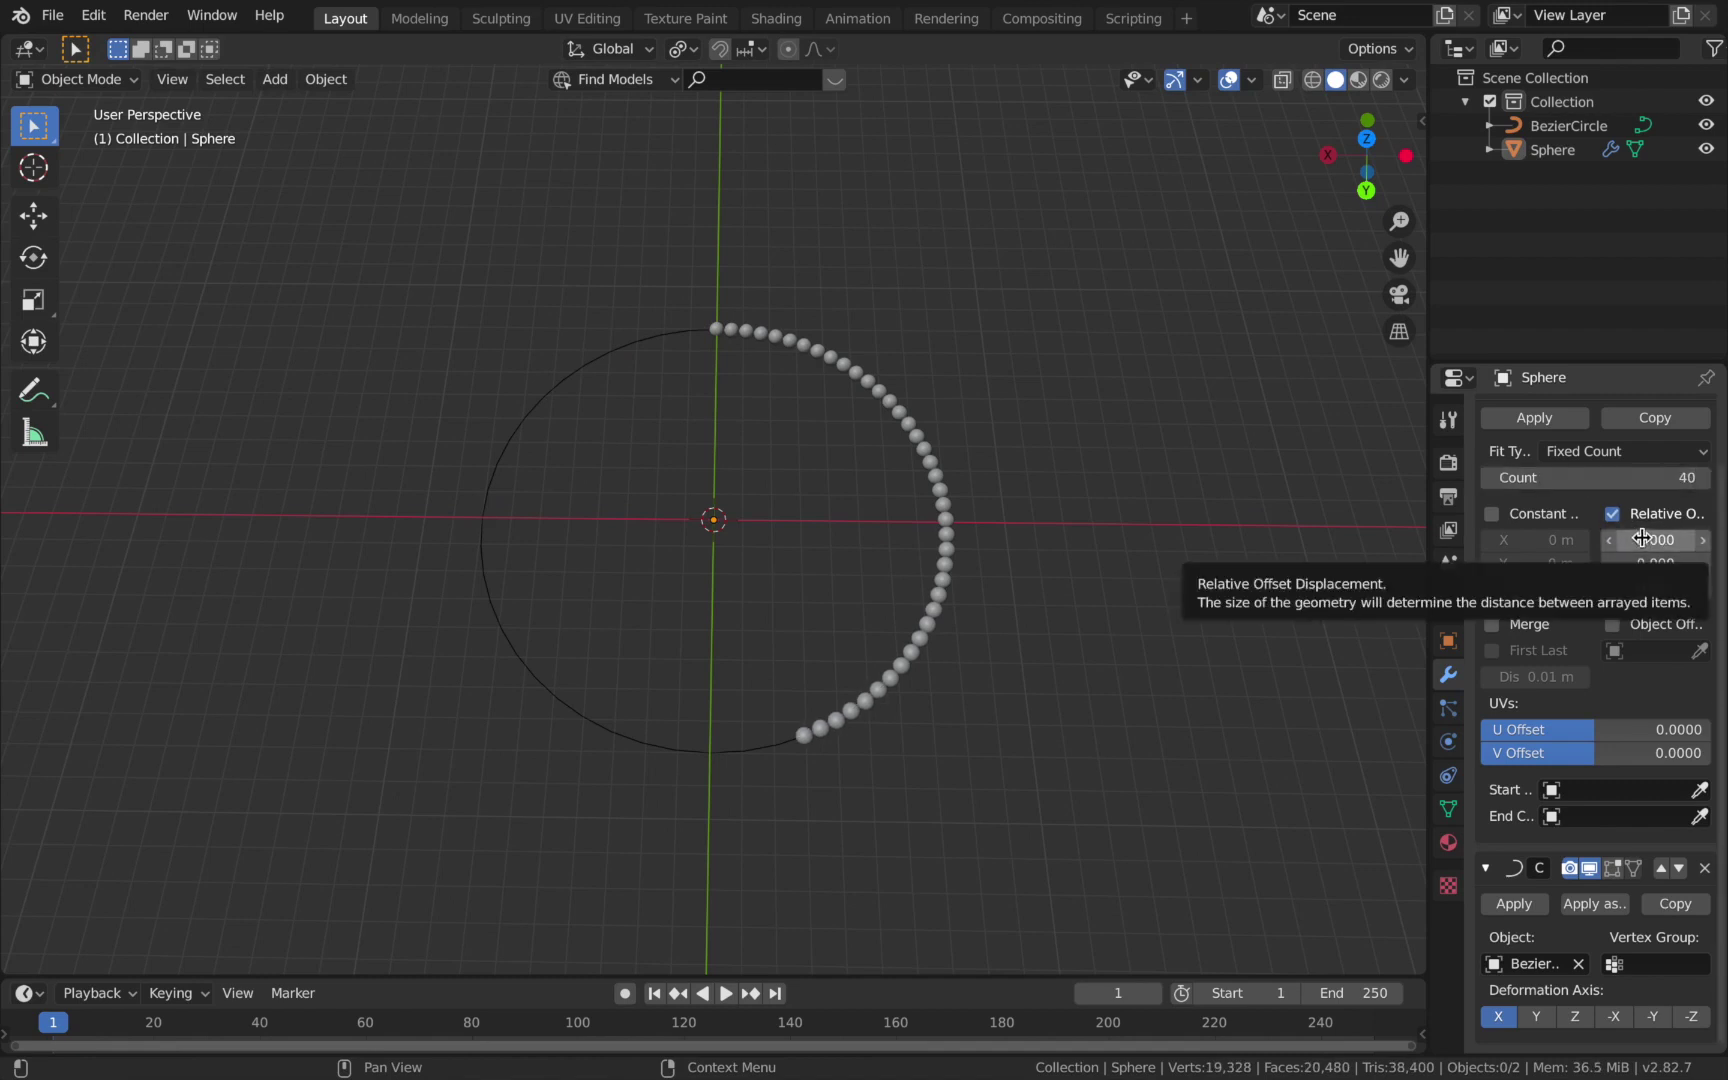
pyautogui.moveTo(1642, 538); pyautogui.dragTo(1708, 538)
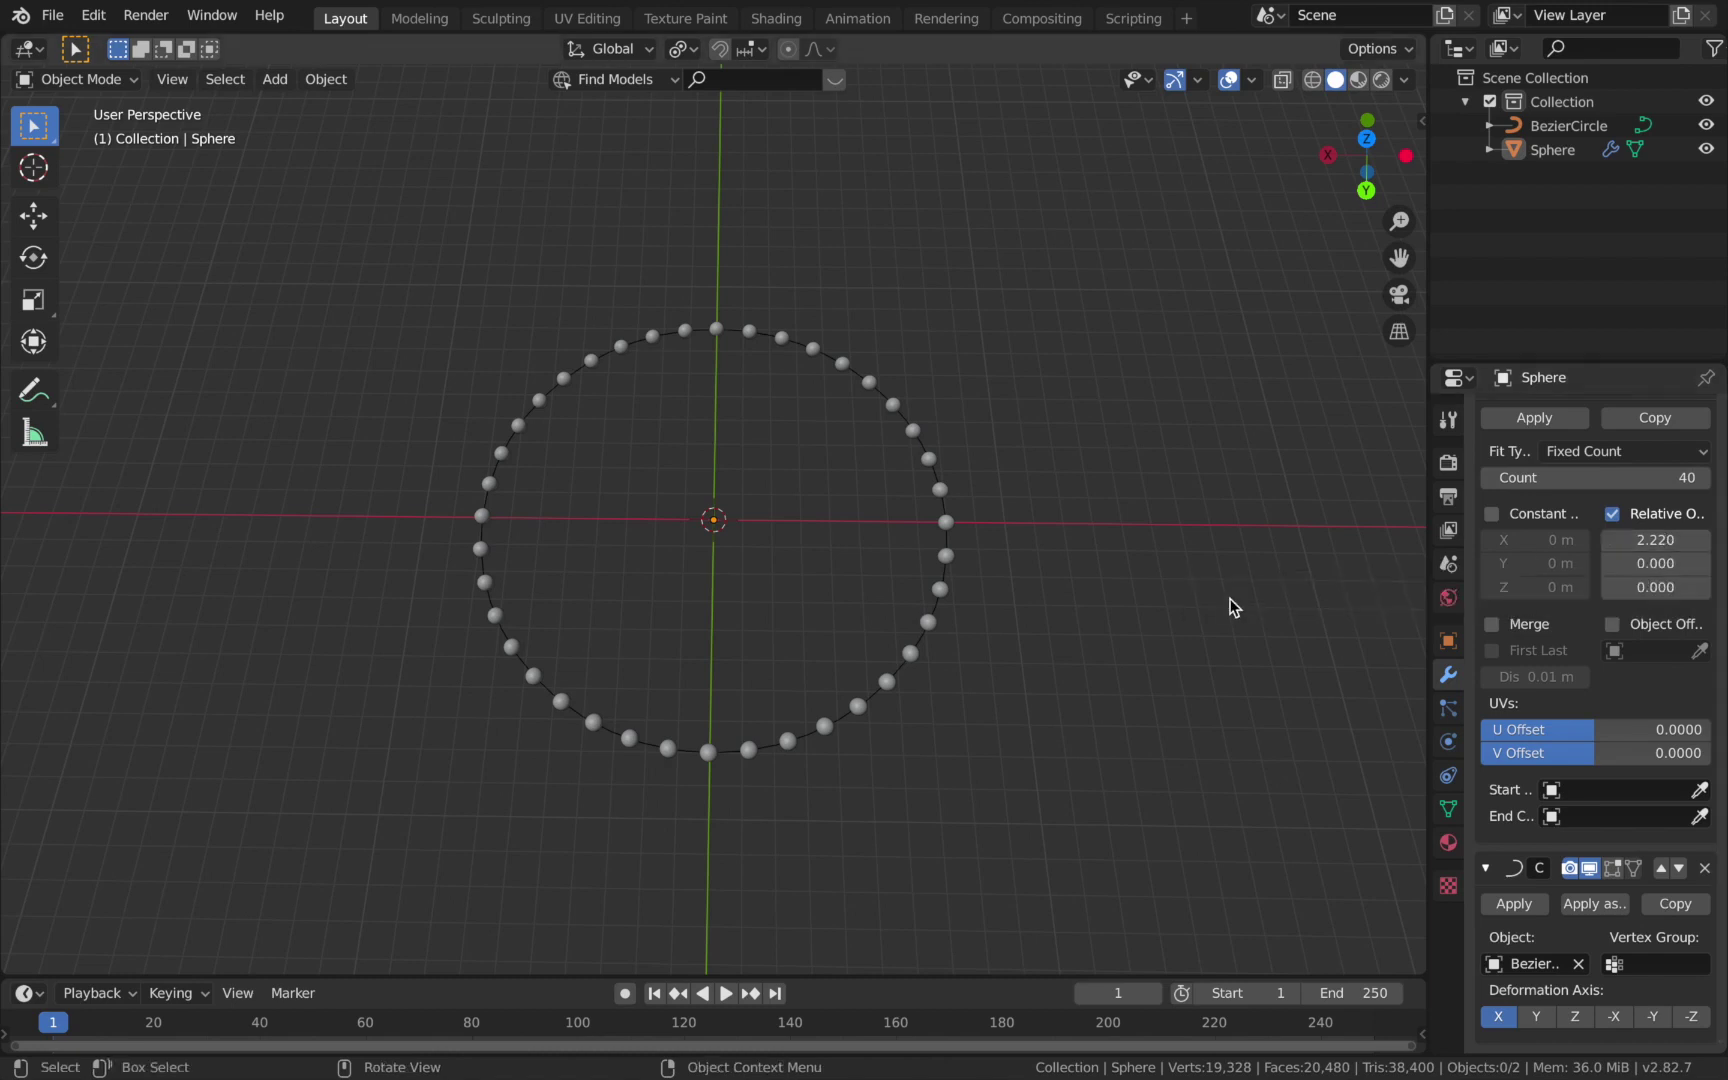
pyautogui.scroll(2, 1533, 514)
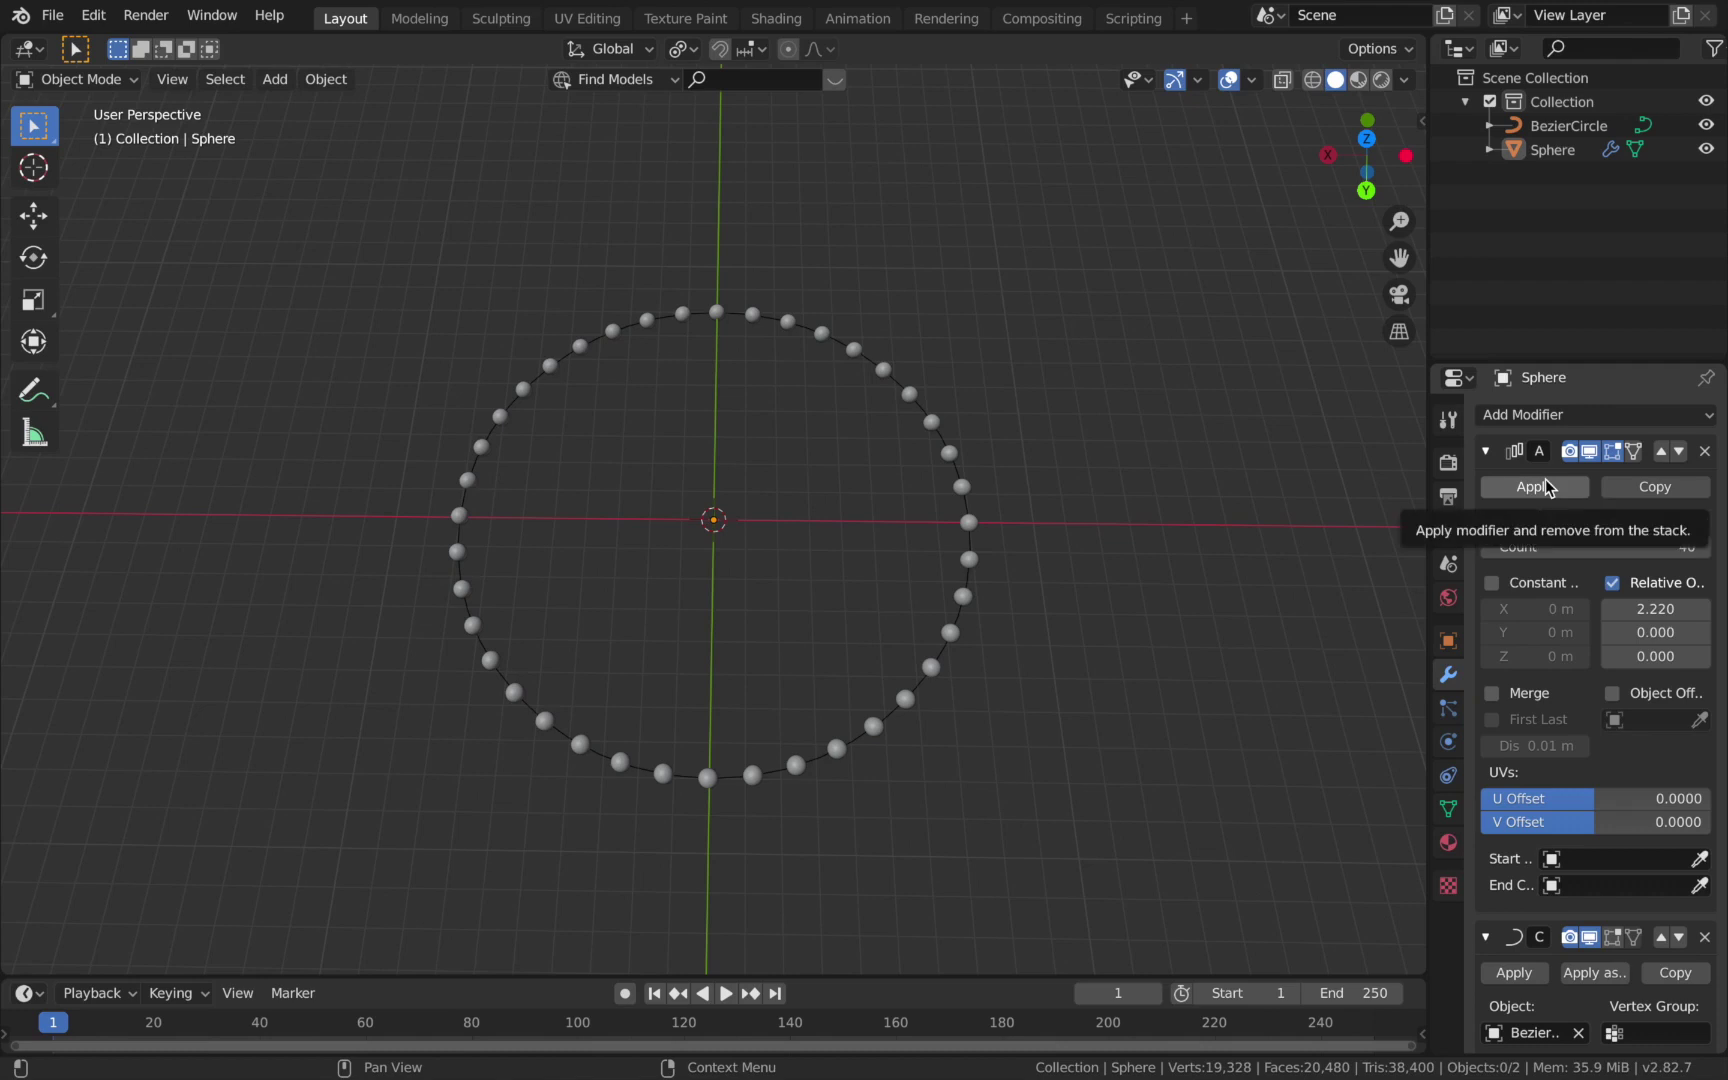
pyautogui.click(1540, 492)
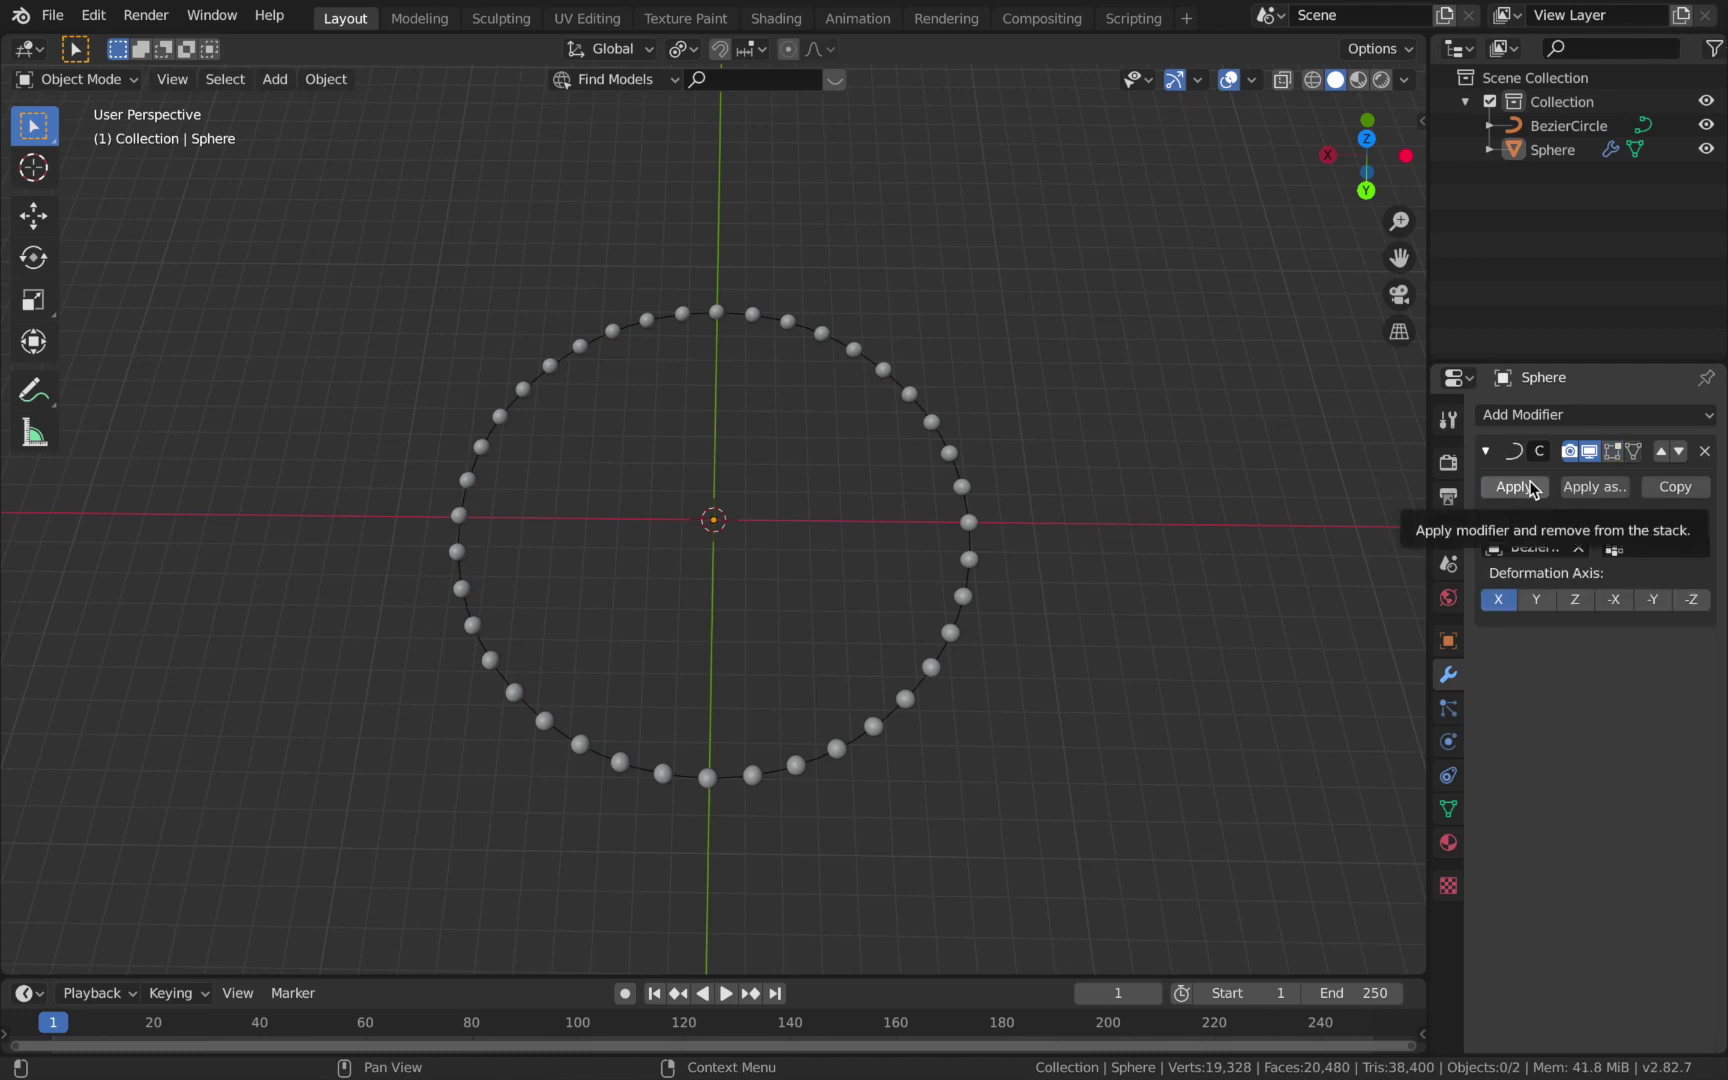
pyautogui.click(1533, 489)
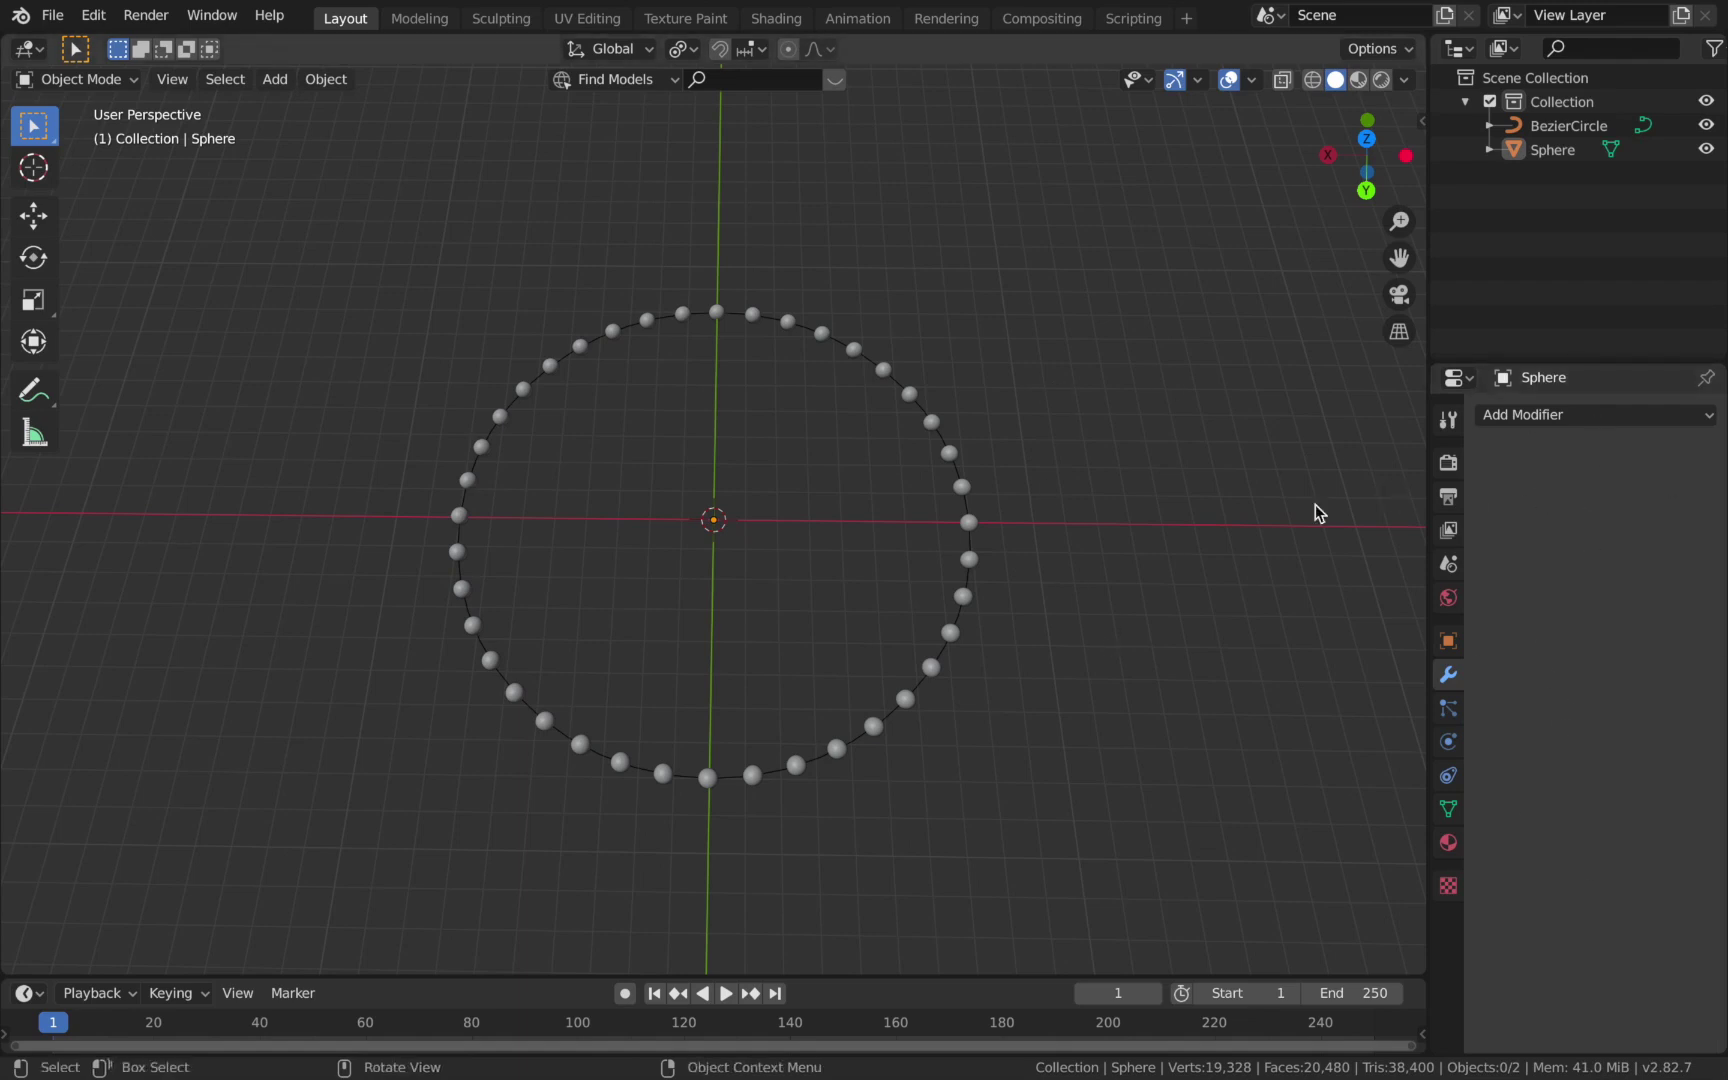
# Enlarge the timeline area and set the animation's end frame to 240.
pyautogui.moveTo(955, 975); pyautogui.dragTo(948, 862)
pyautogui.click(1366, 878)
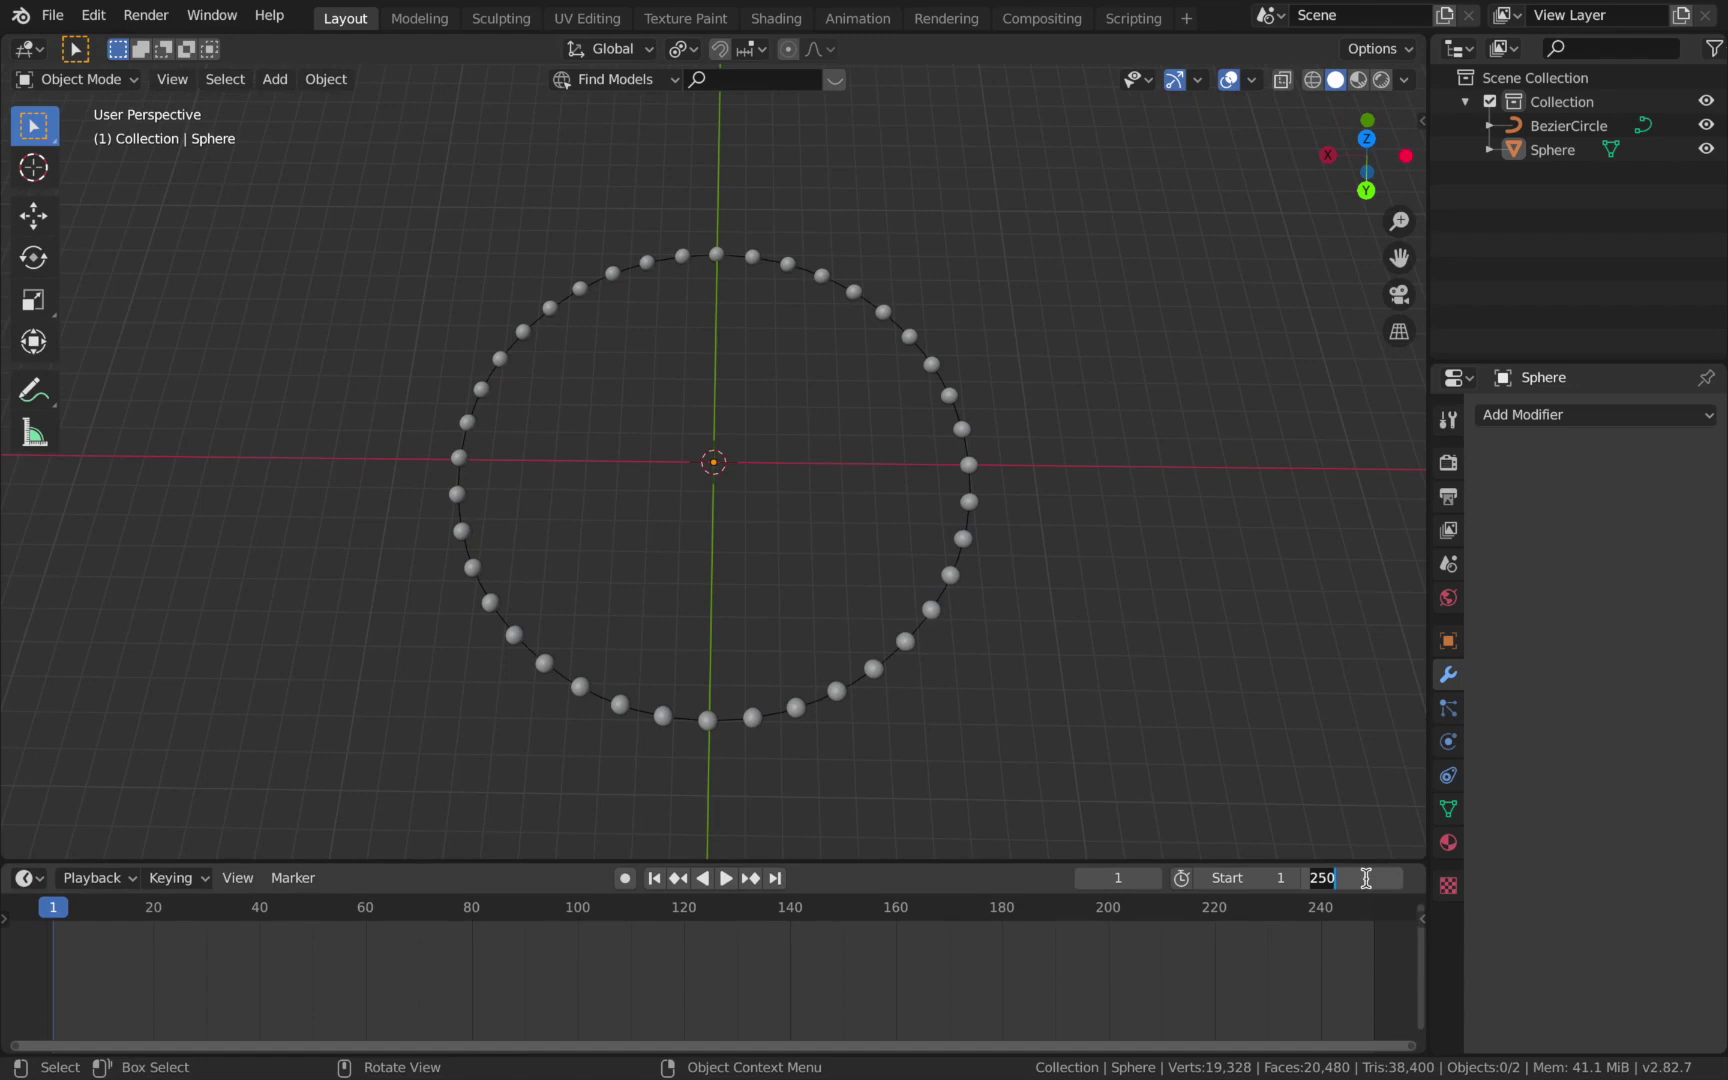
pyautogui.write('240')
pyautogui.press('Return')
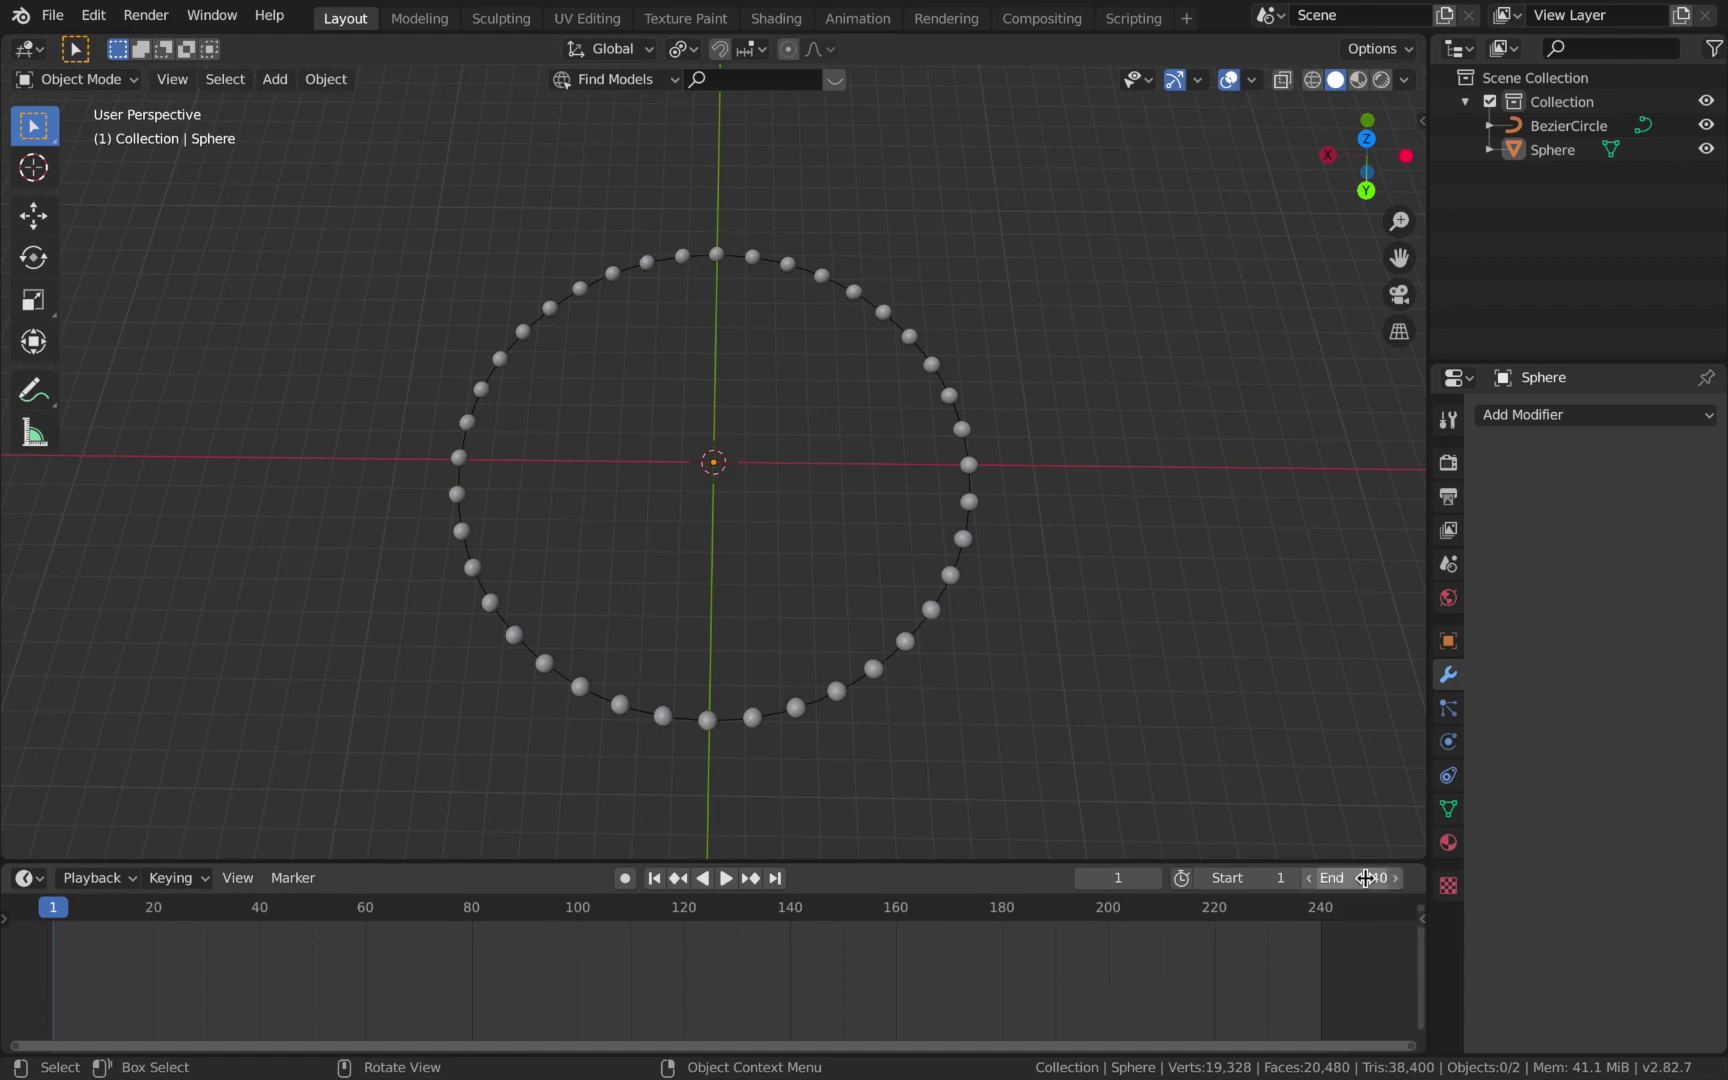
# Keyframe the sphere ring's Z rotation at 0° on frame 1.
pyautogui.click(1562, 152)
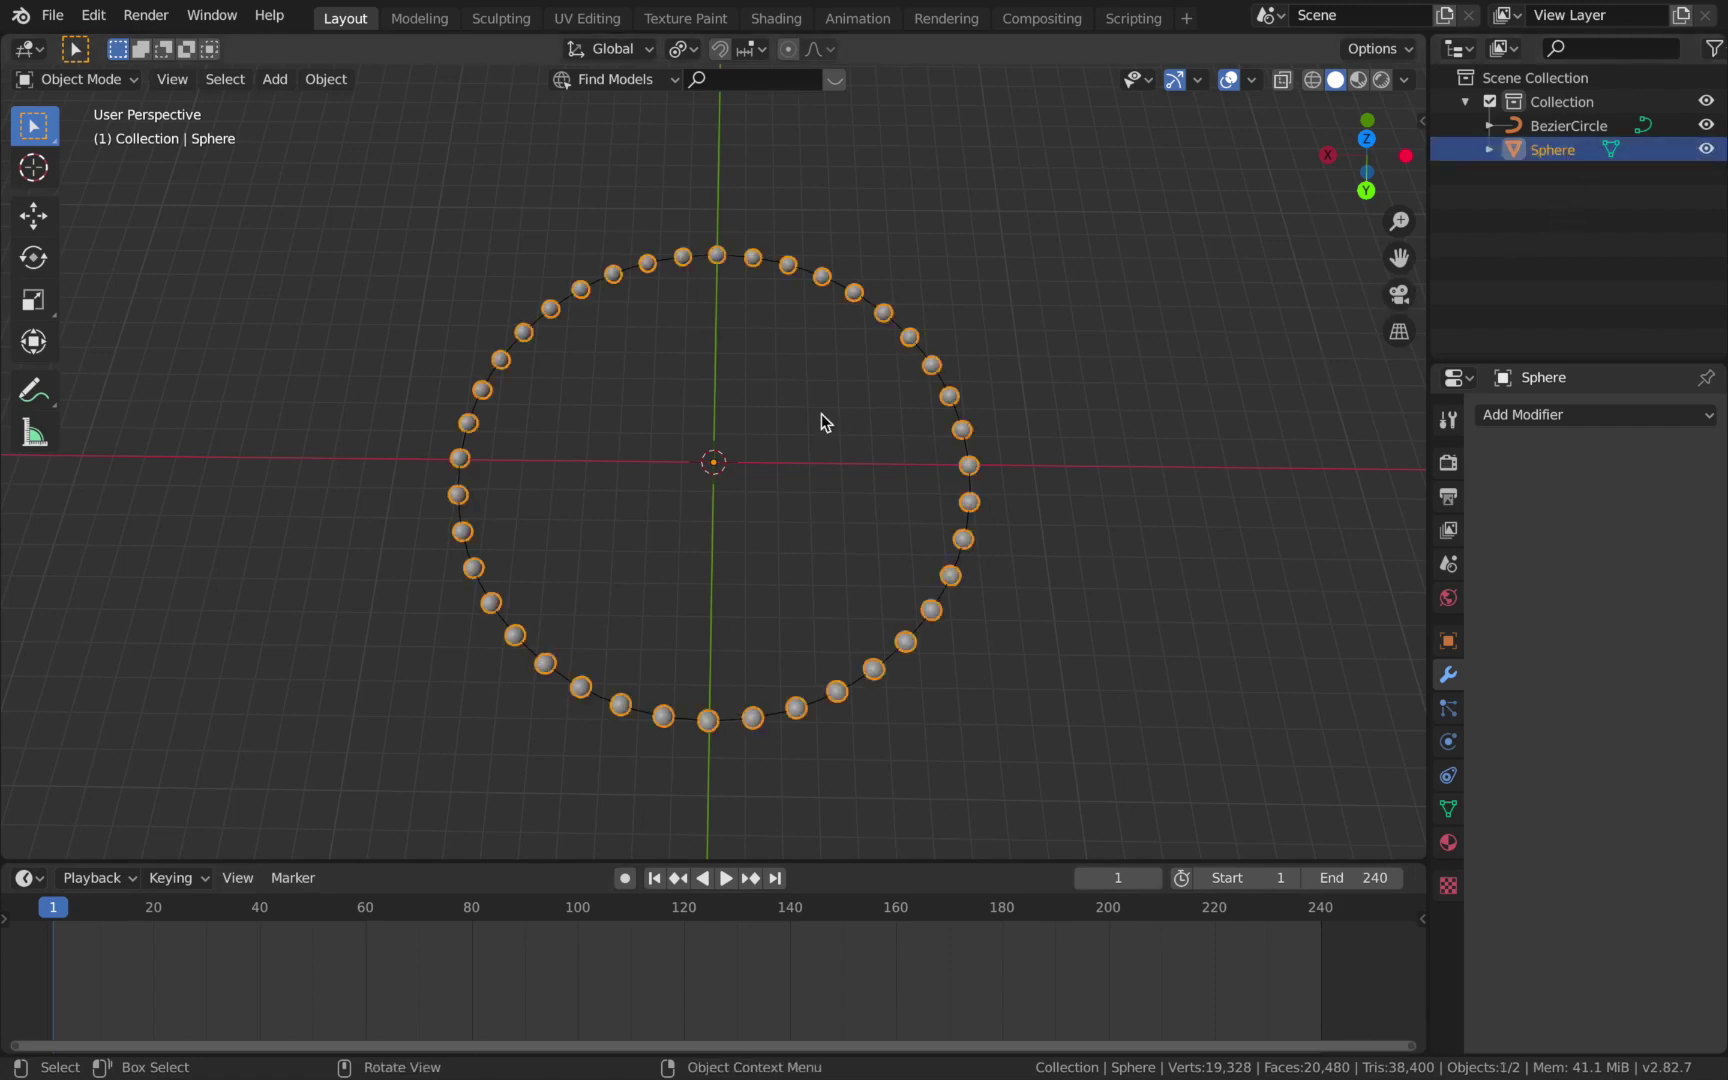
pyautogui.click(1448, 644)
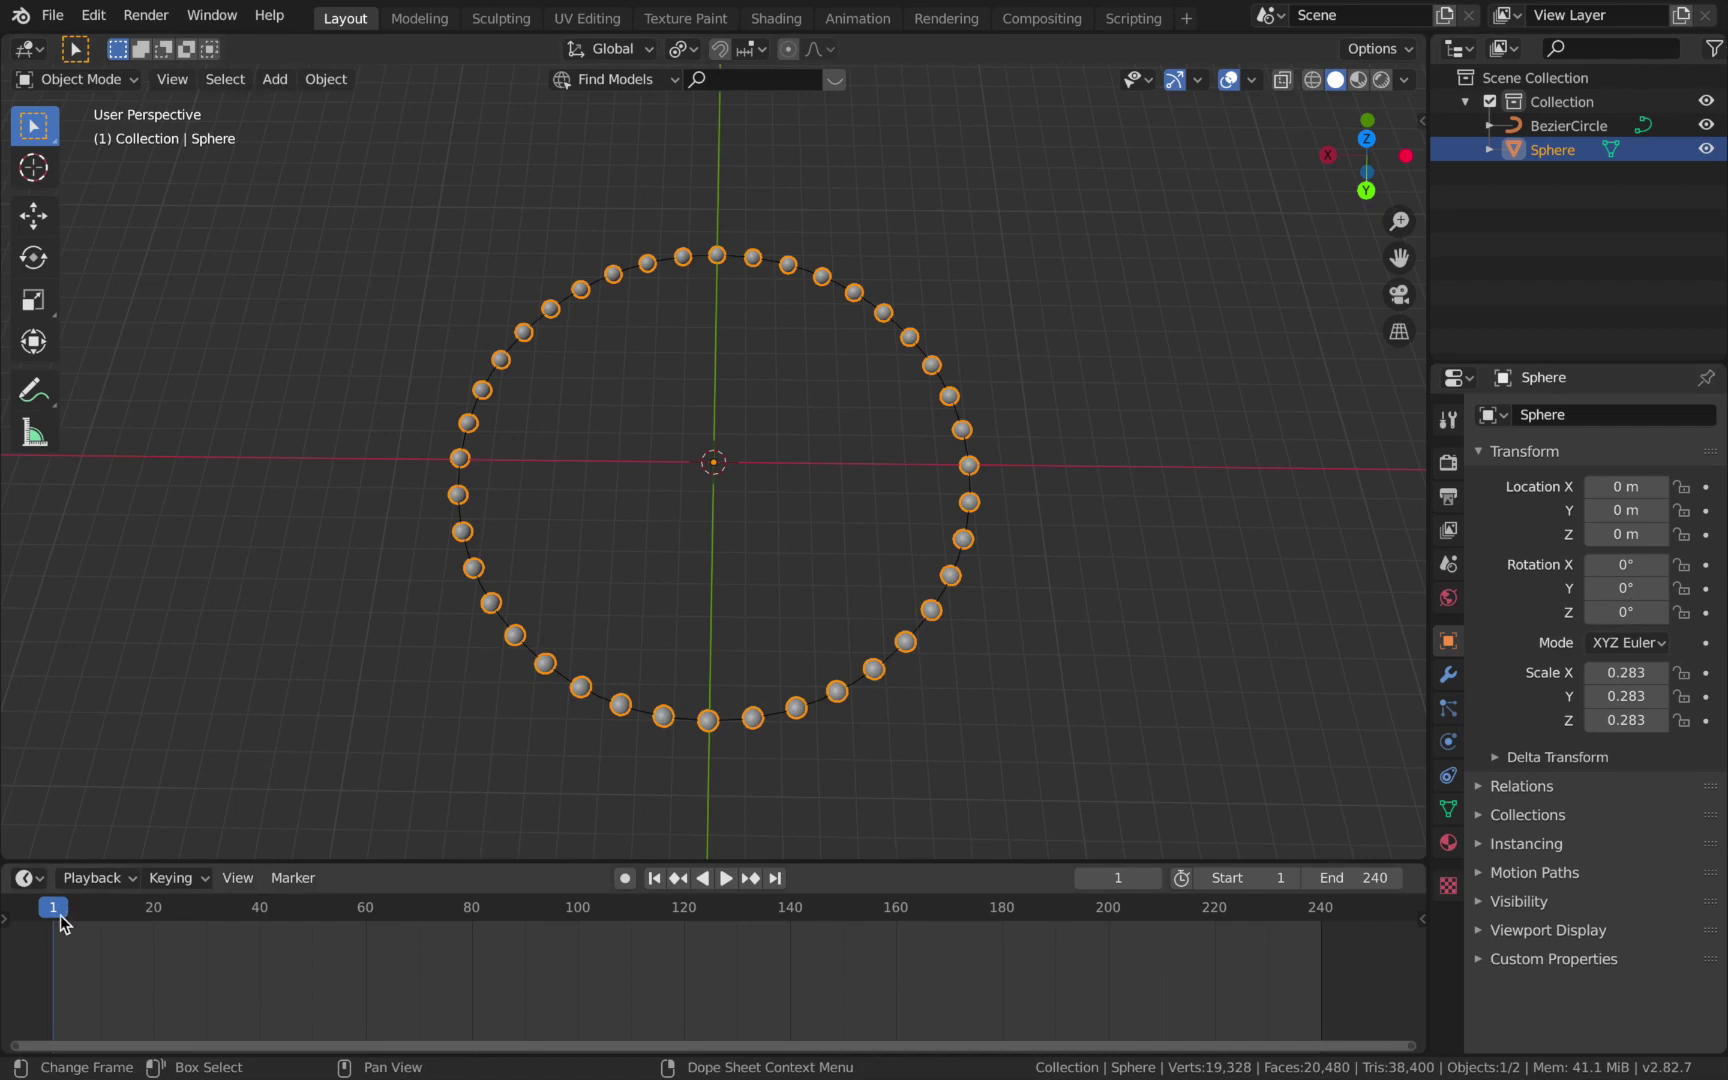
pyautogui.click(1707, 613)
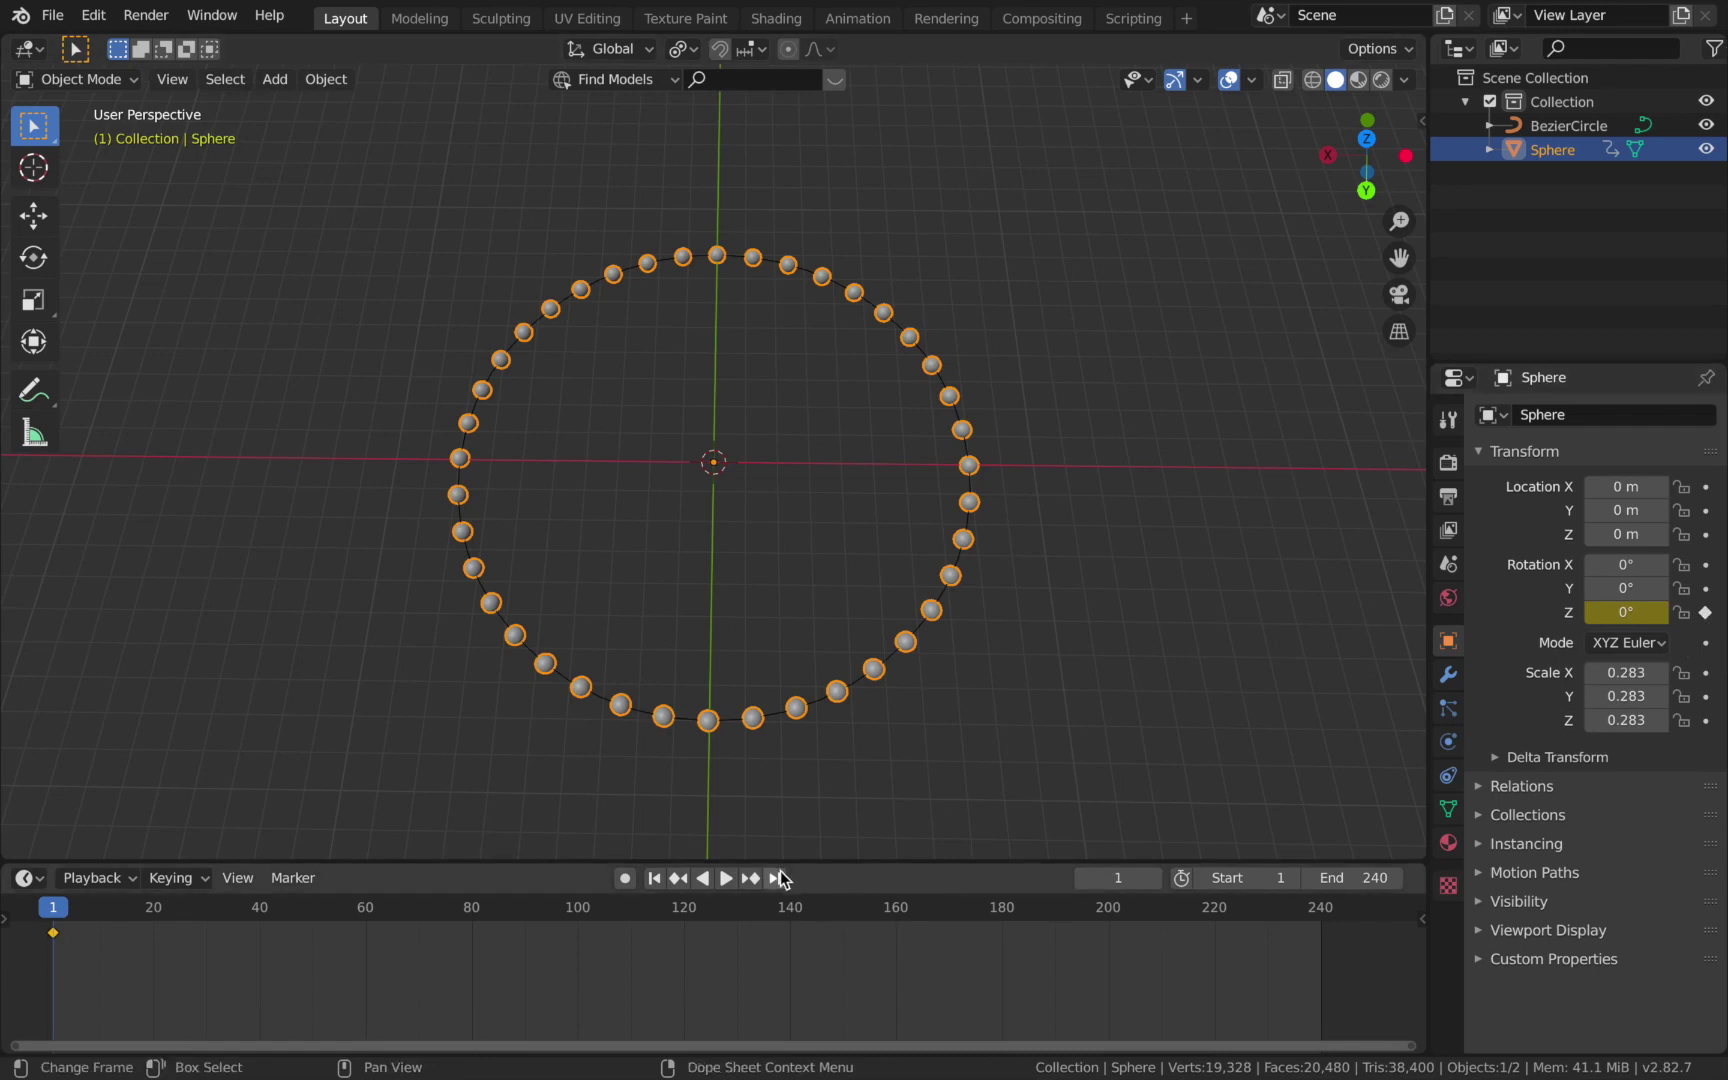
# Keyframe the sphere ring's Z rotation at 360° on frame 241 and set the keyframe interpolation to Linear.
pyautogui.click(780, 878)
pyautogui.click(1332, 910)
pyautogui.moveTo(1332, 912); pyautogui.dragTo(1326, 912)
pyautogui.press('space')
pyautogui.click(1629, 606)
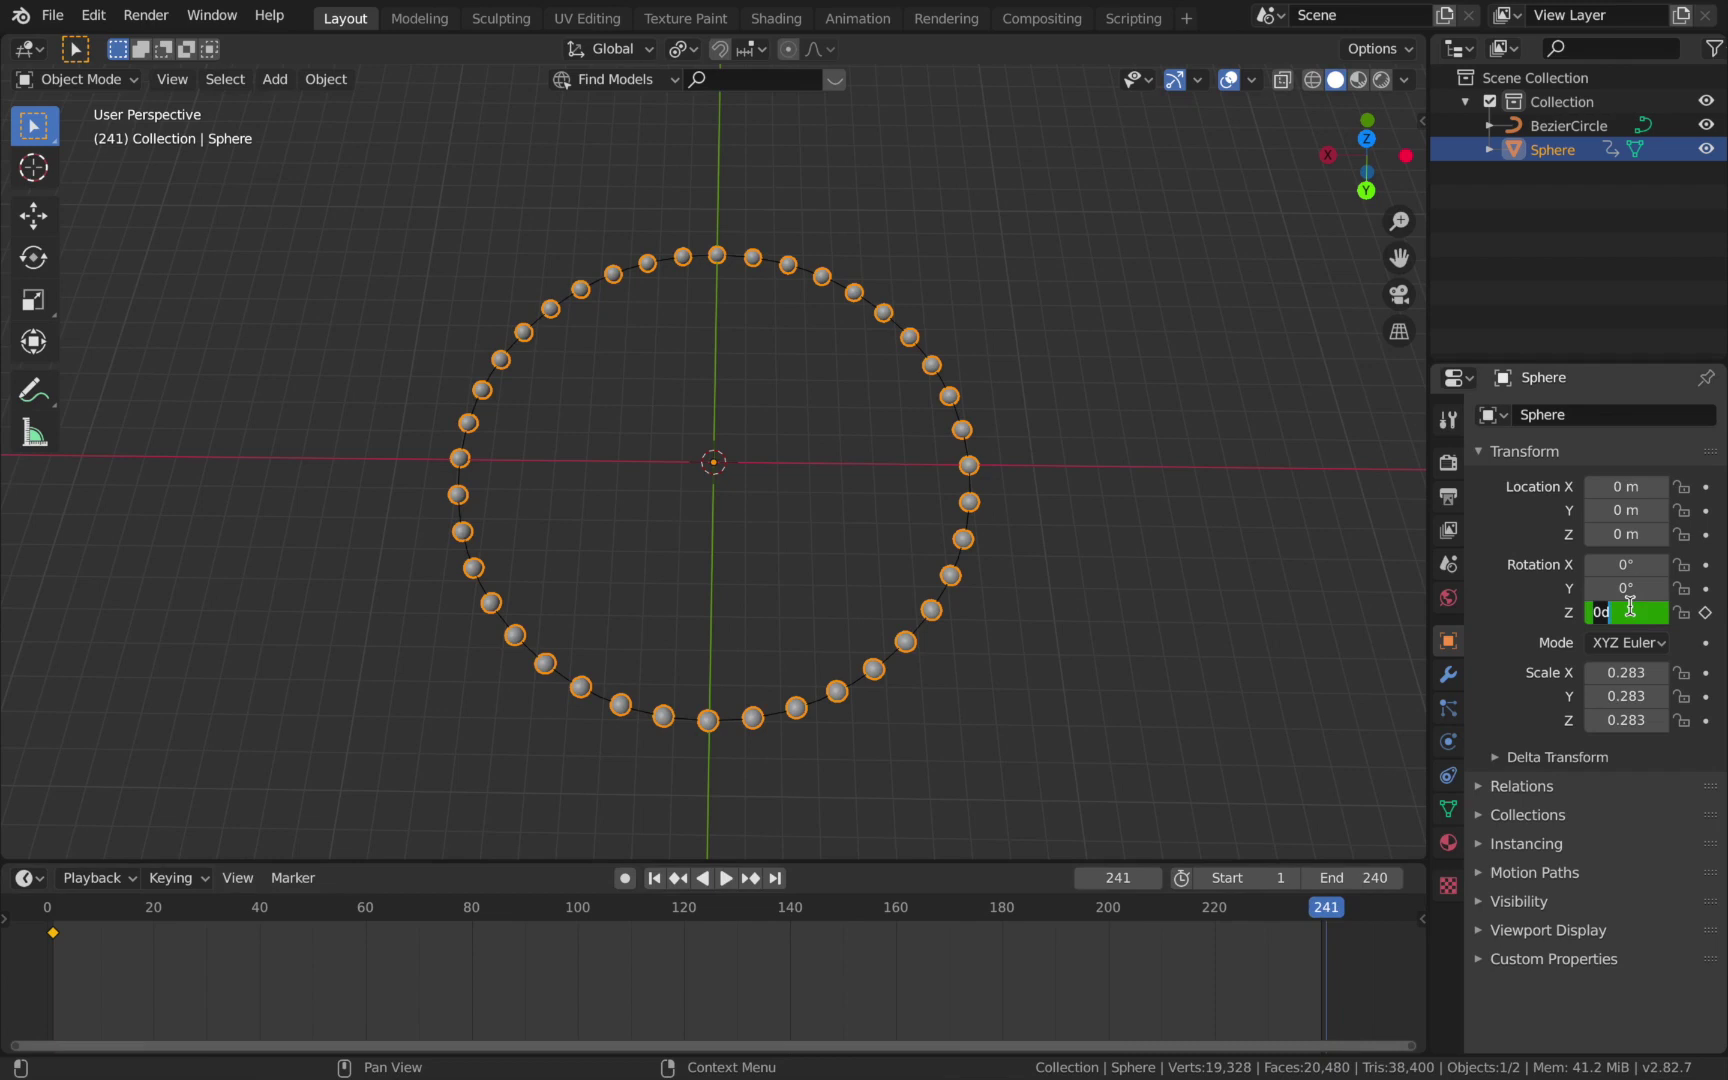
pyautogui.write('360')
pyautogui.press('Return')
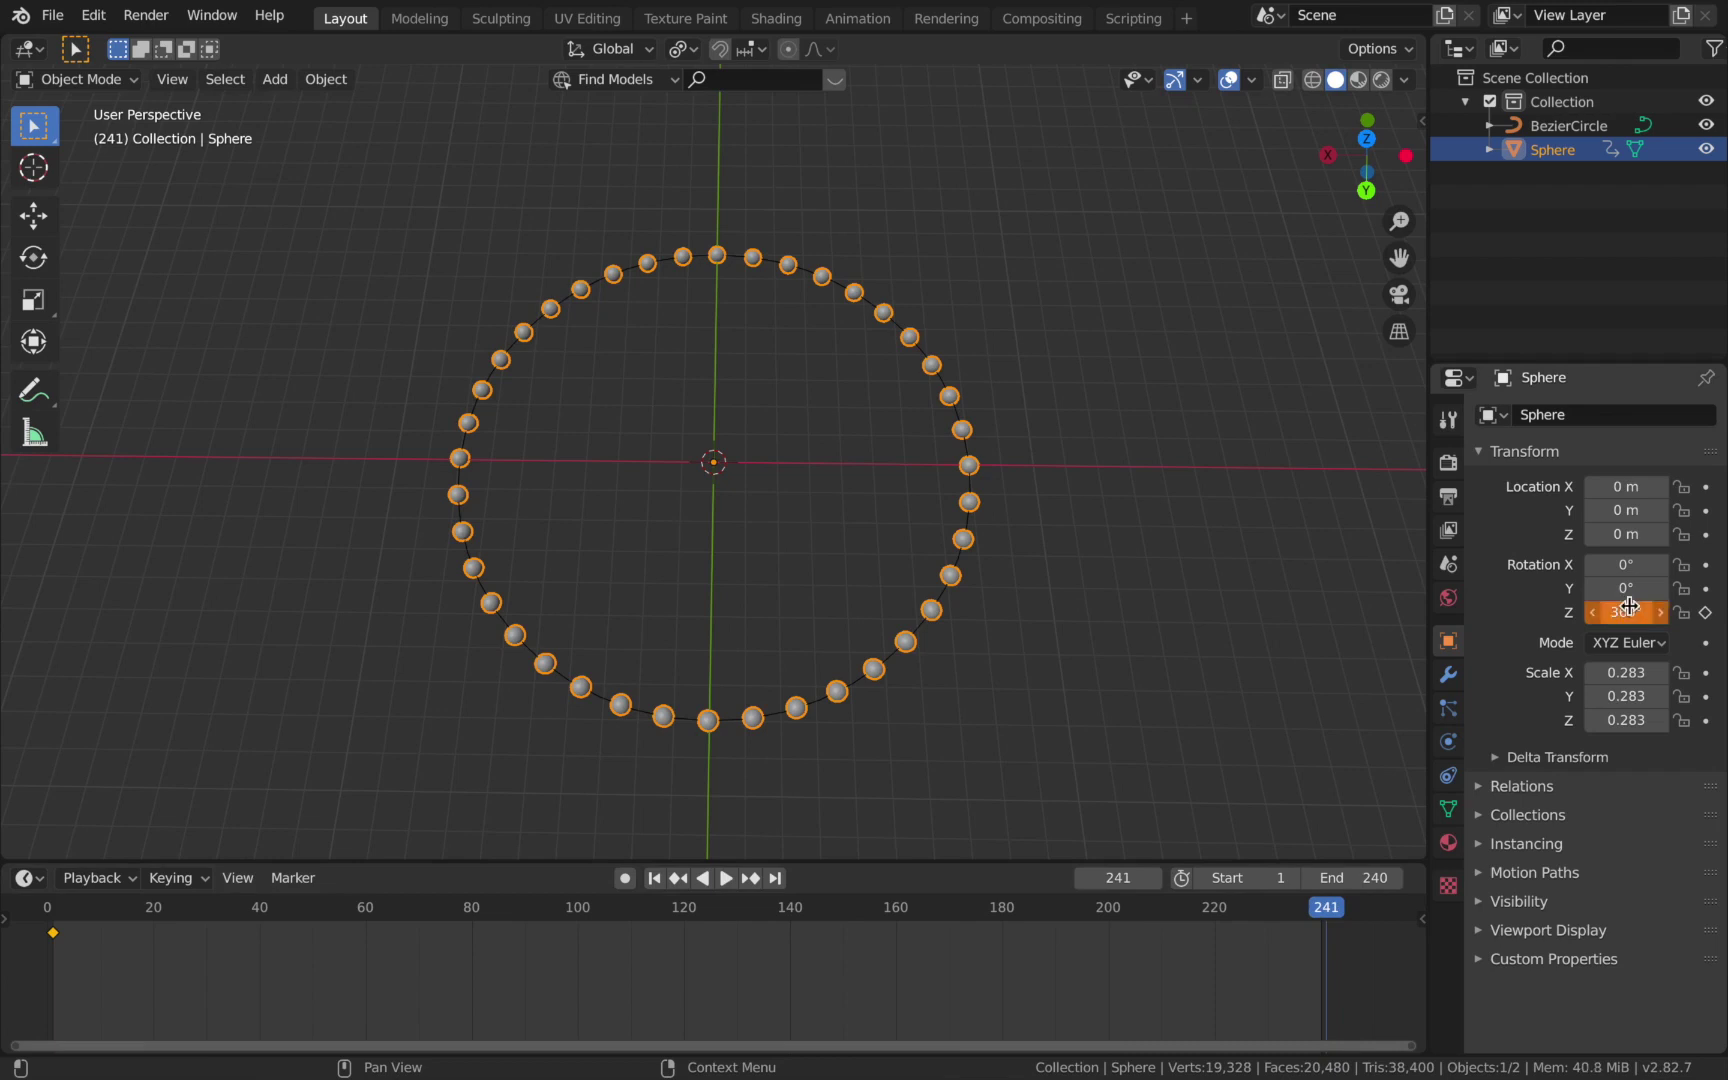
pyautogui.click(1705, 615)
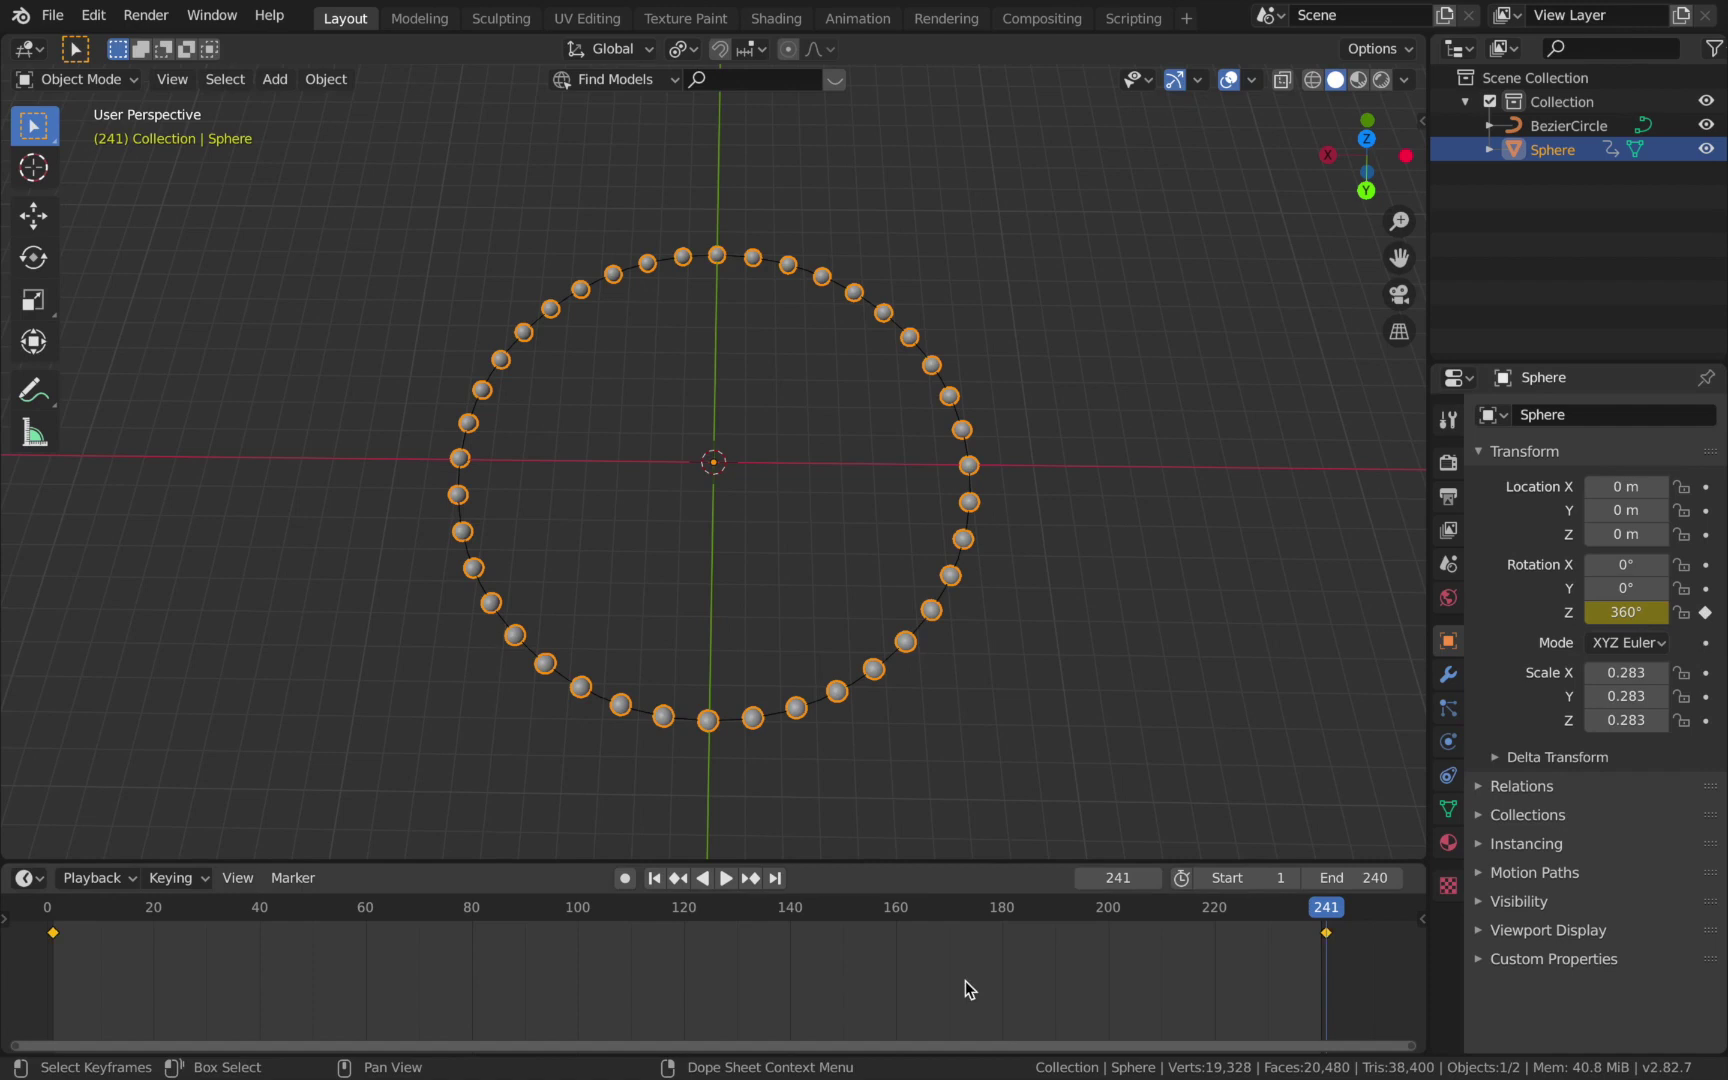
pyautogui.press('t')
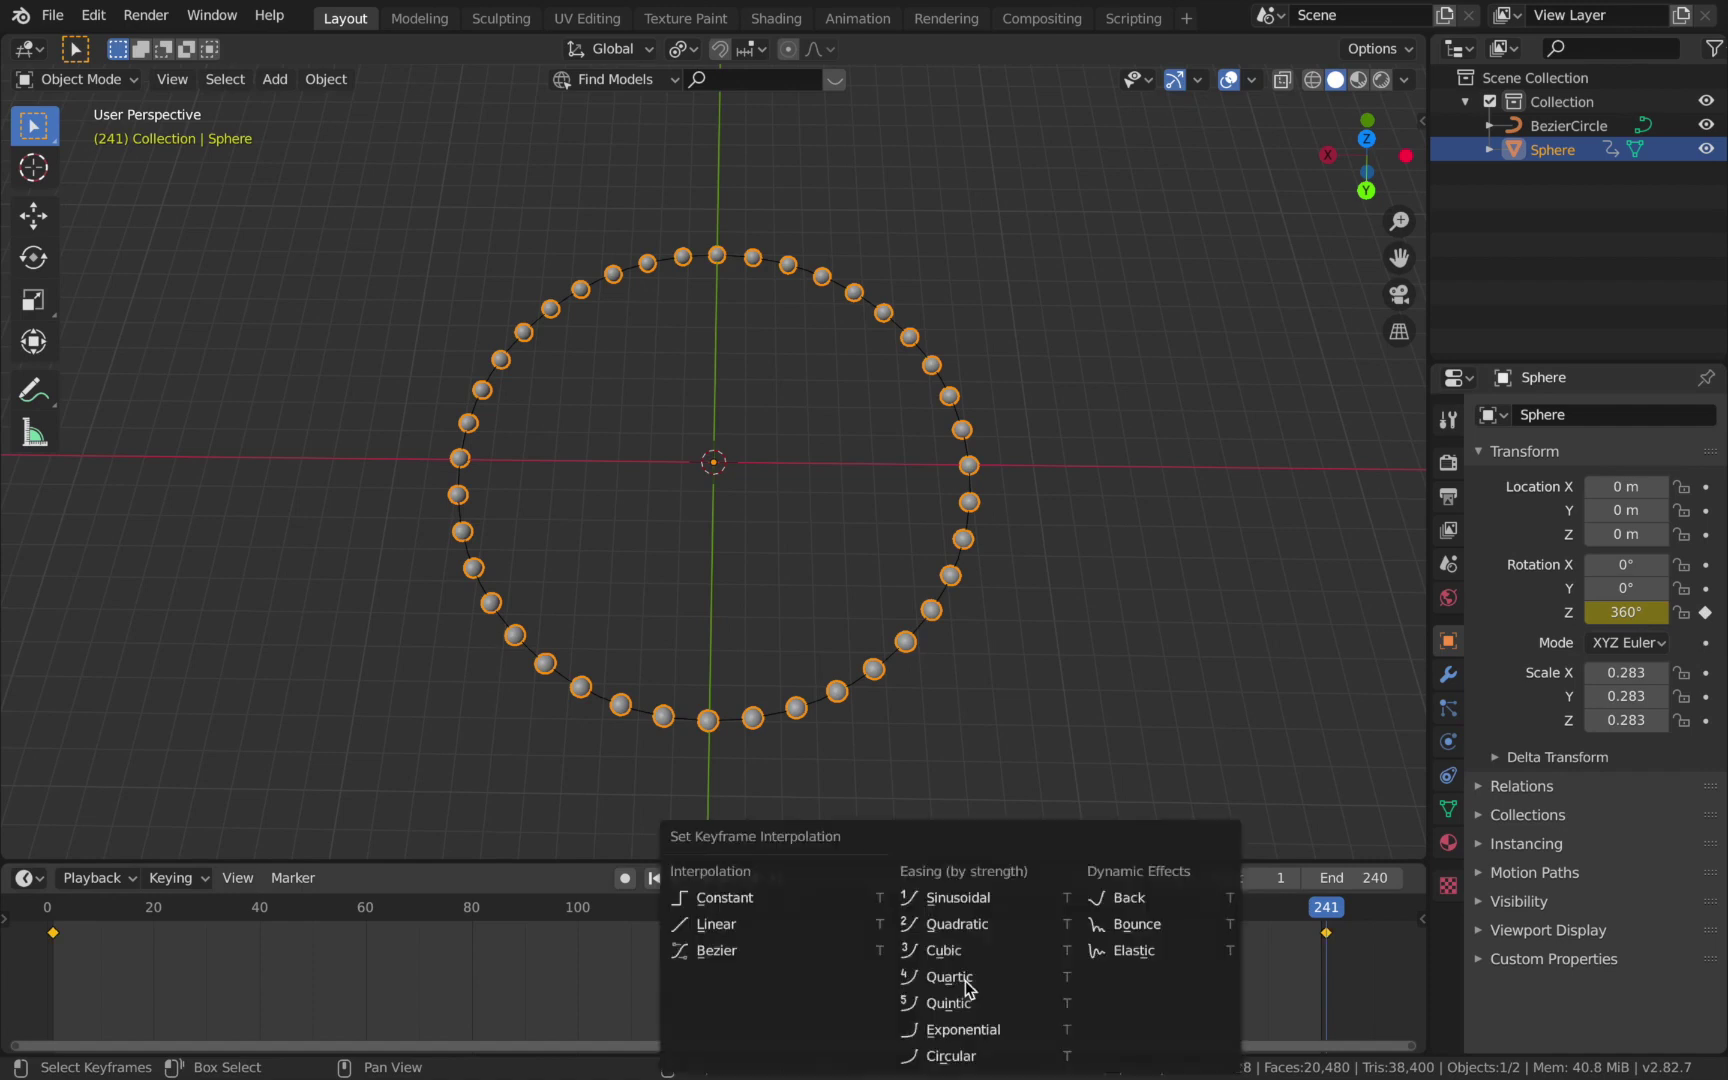
pyautogui.click(820, 926)
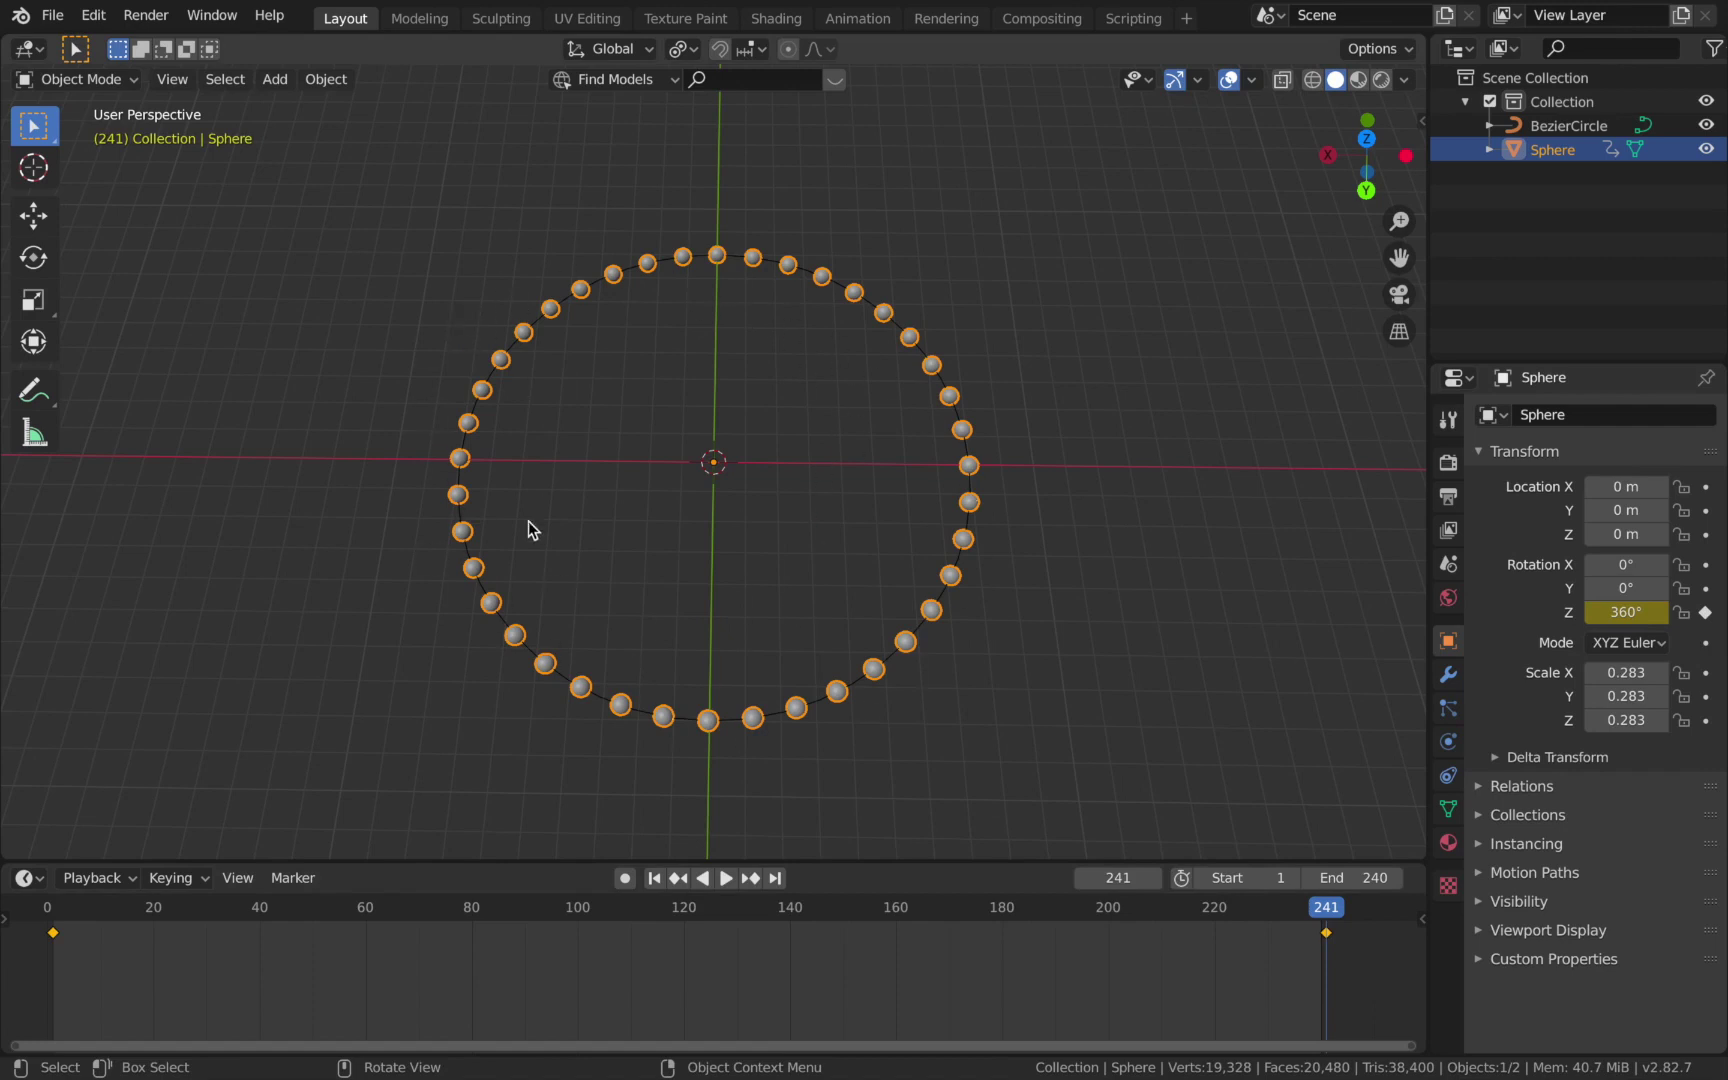
# Play the sphere ring's rotation animation, stop it back at frame 1, and deselect the ring.
pyautogui.press('space')
pyautogui.press('Escape')
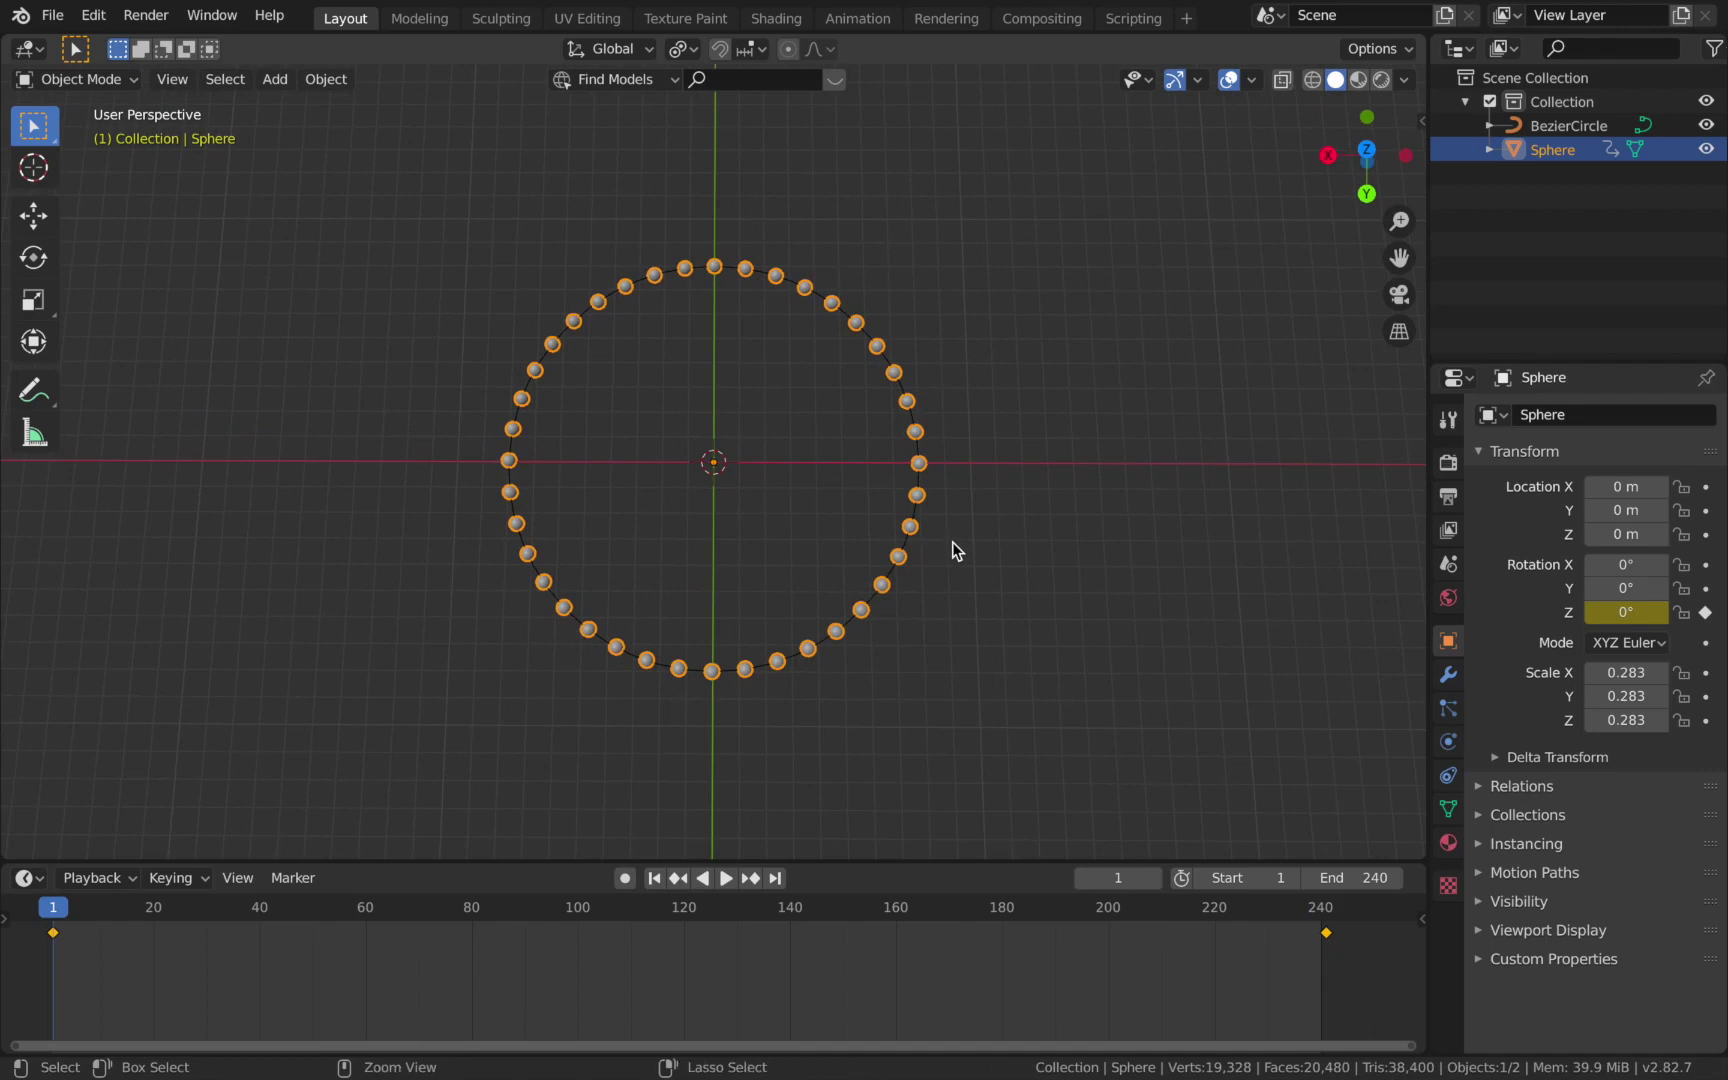
pyautogui.click(783, 478)
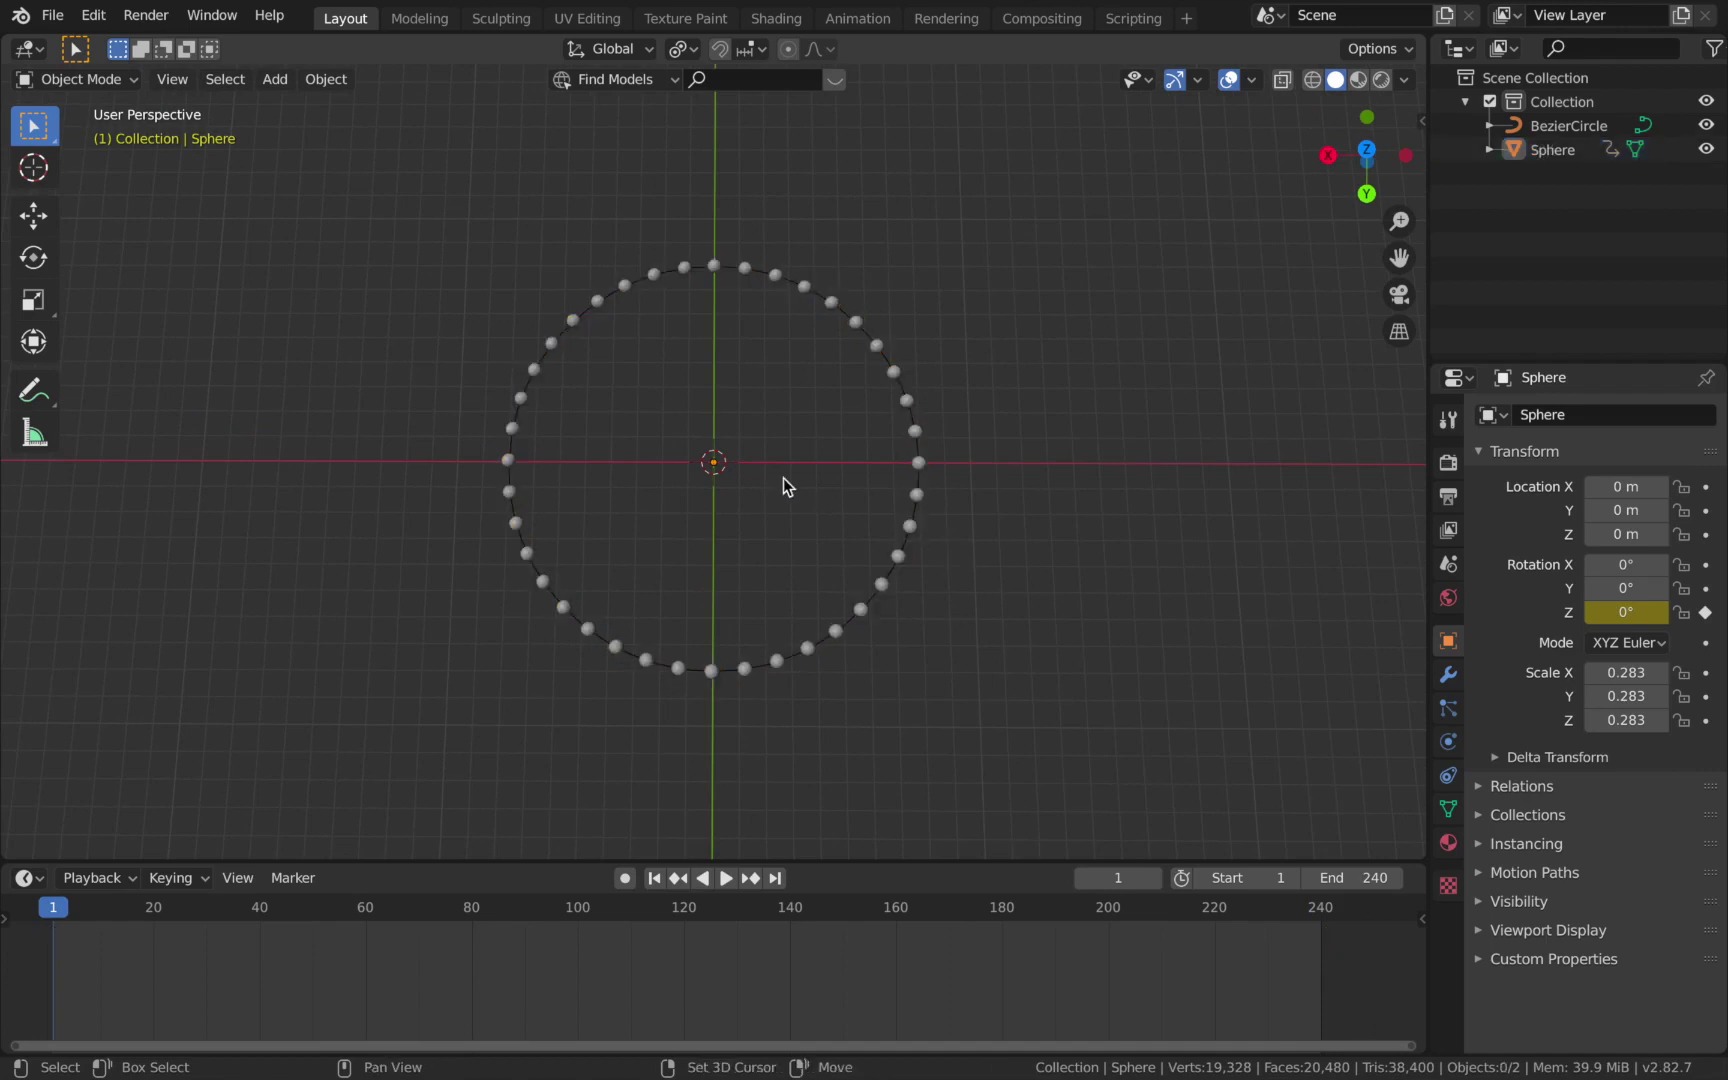
# Add a camera and clear its rotation and location so it sits unrotated at the world origin.
pyautogui.hotkey('shift', 'a')
pyautogui.moveTo(783, 477)
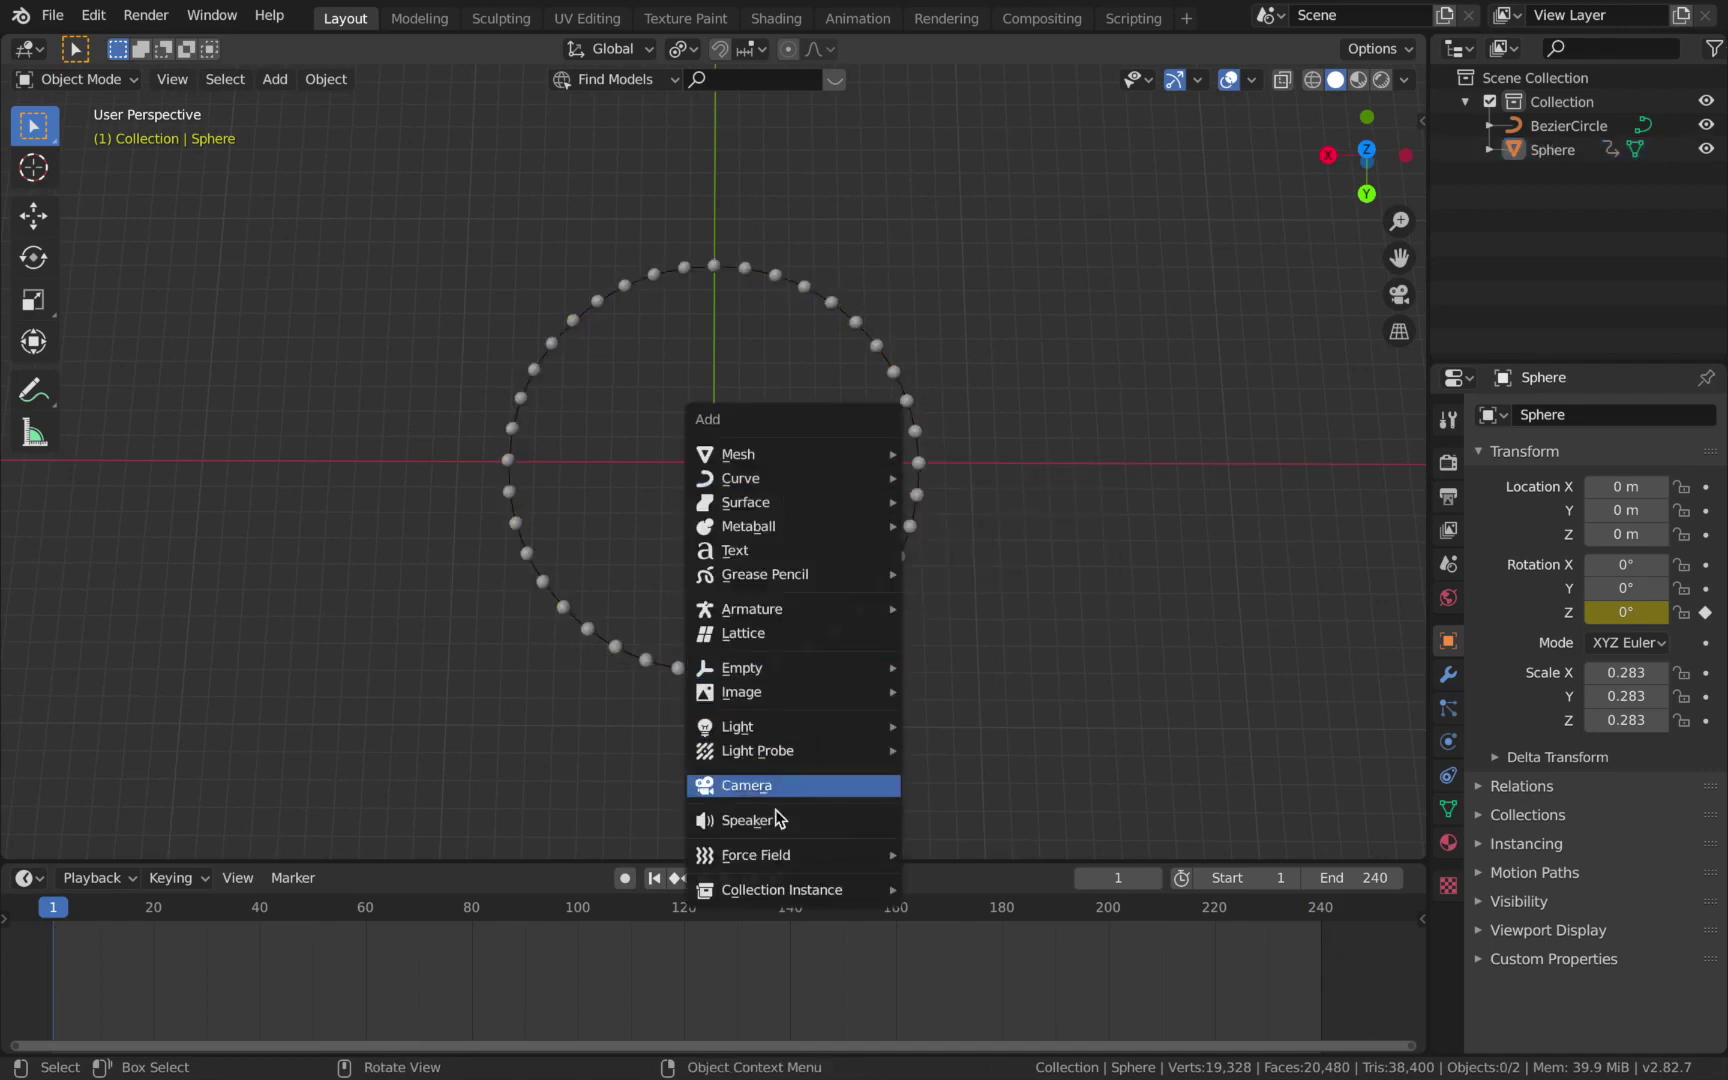
pyautogui.click(792, 786)
pyautogui.moveTo(792, 788); pyautogui.dragTo(790, 402, button='middle')
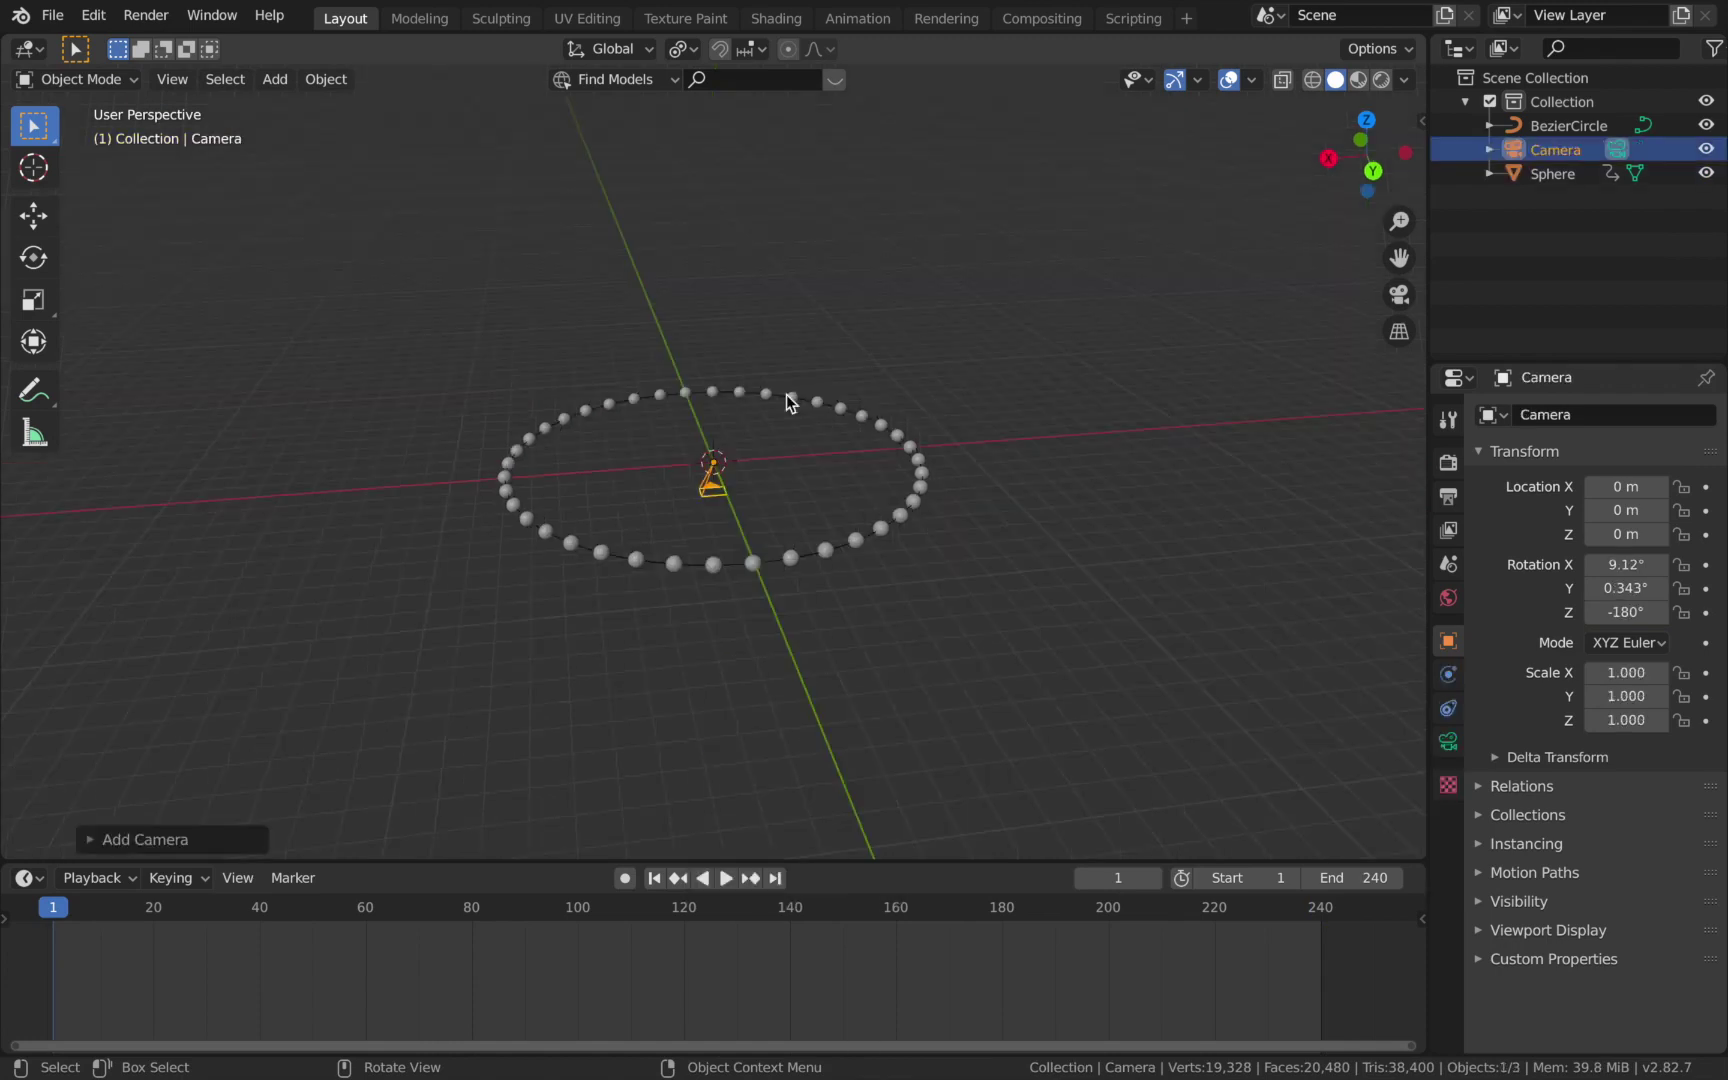
pyautogui.hotkey('alt', 'r')
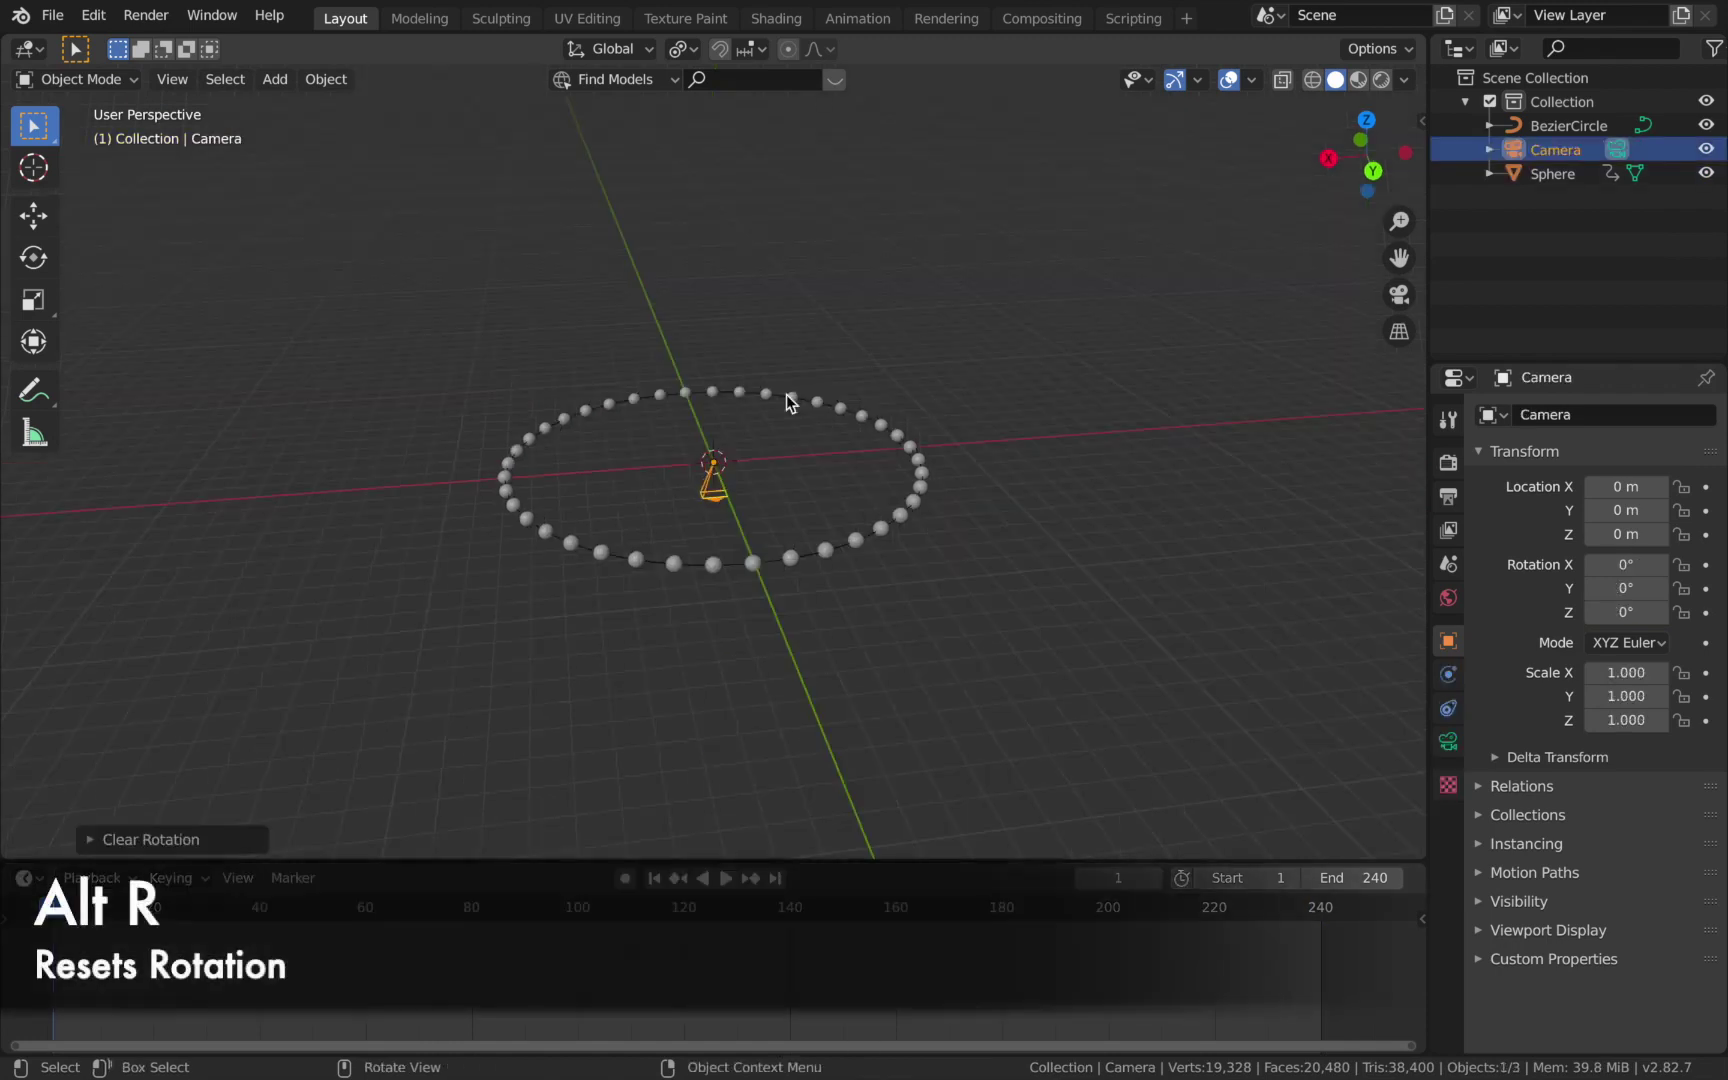
pyautogui.press('KP_7')
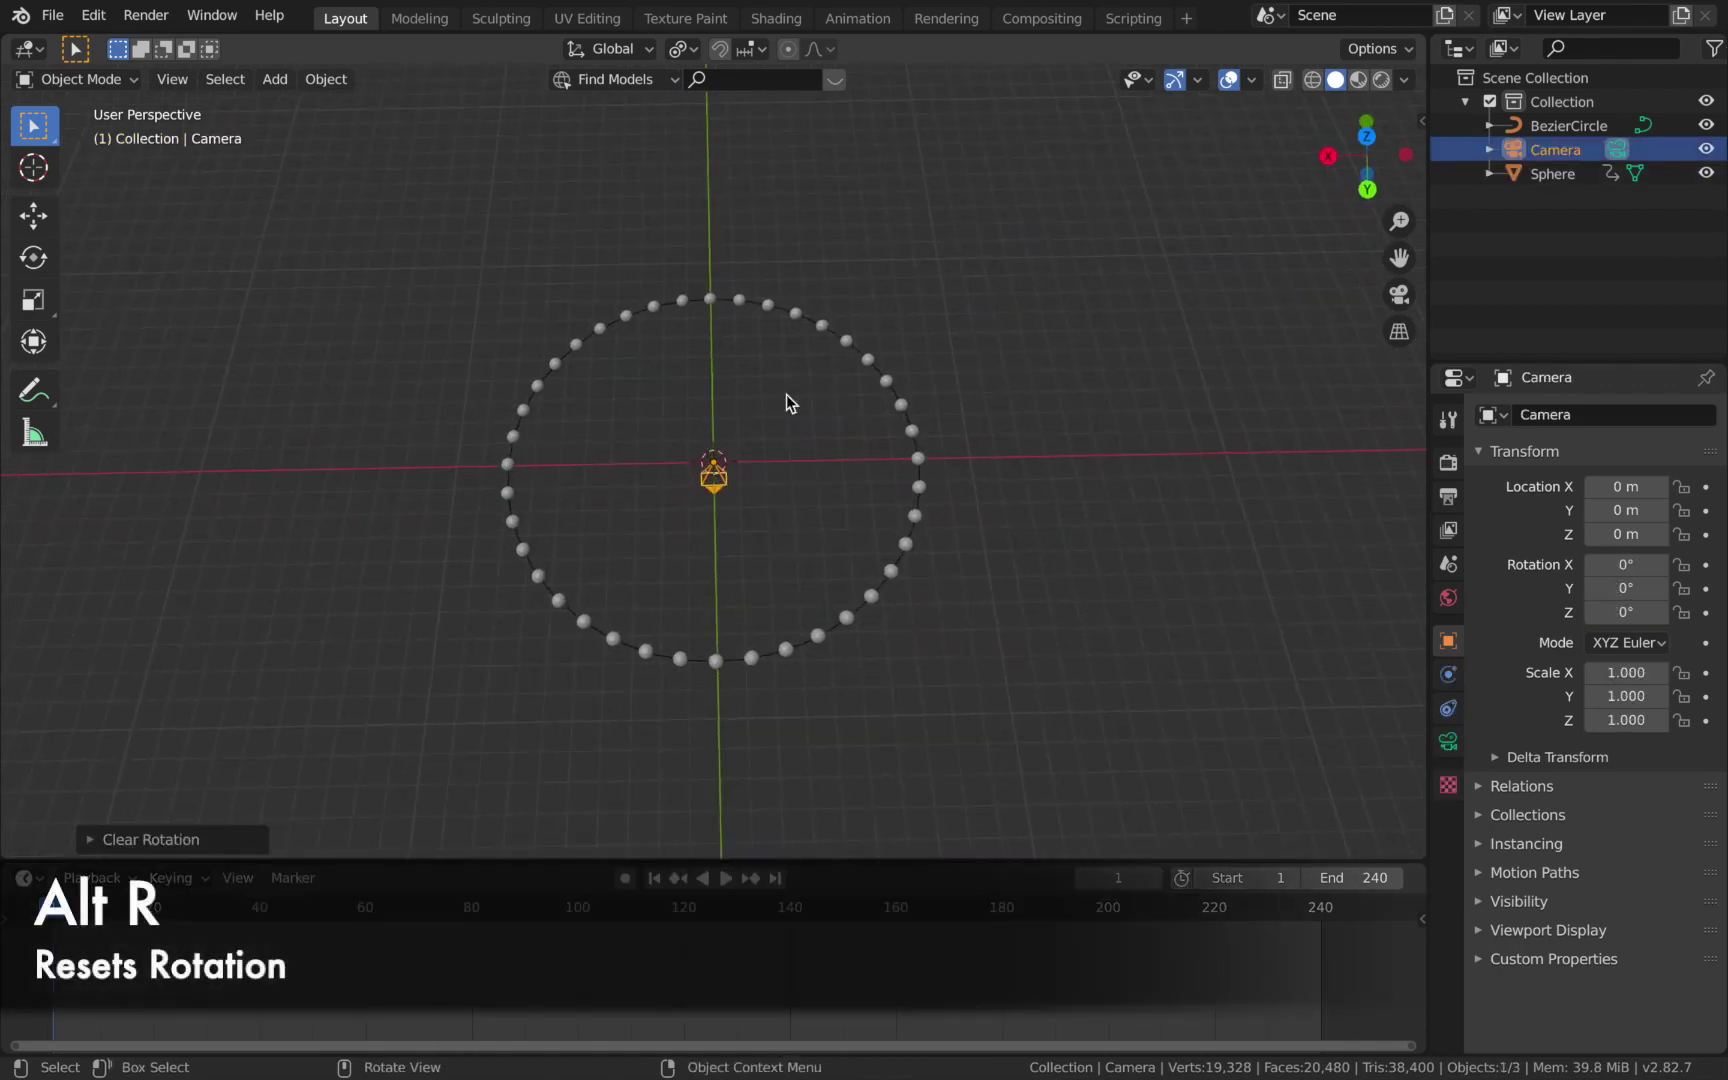
pyautogui.hotkey('alt', 'g')
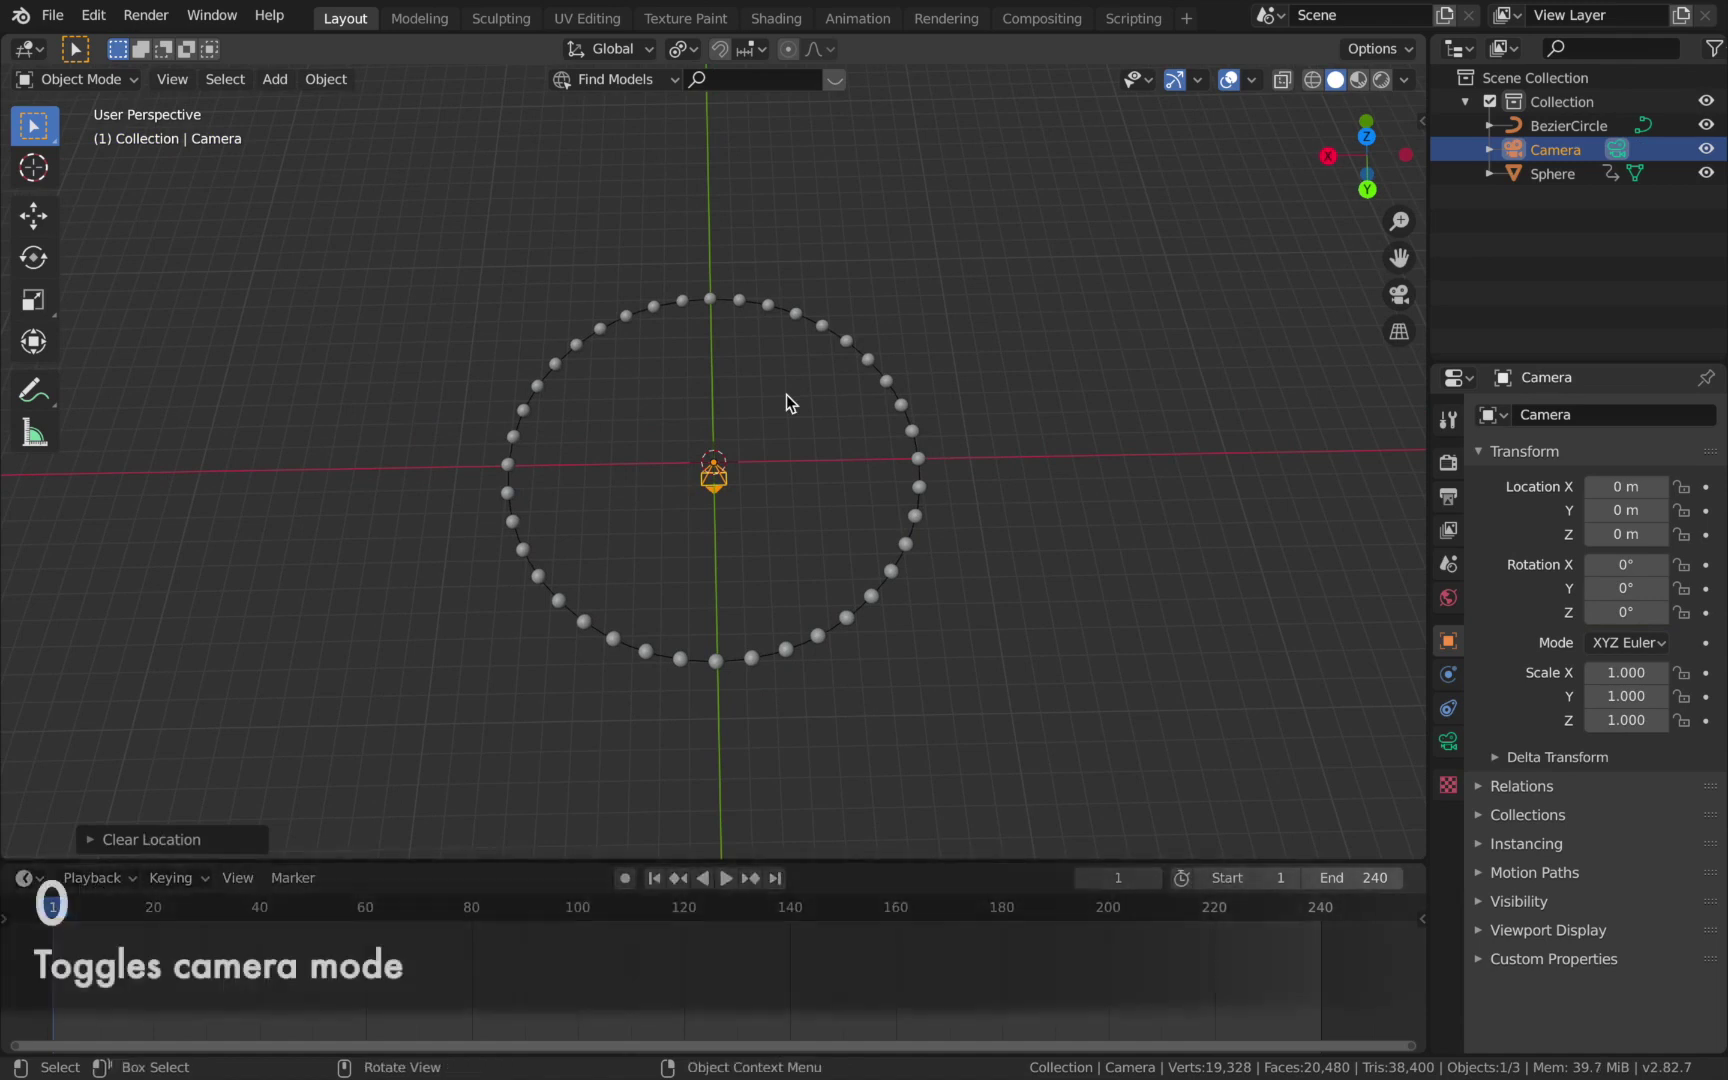
# Look through the camera and raise it about 47 m along global Z until the whole sphere ring fits inside its frame.
pyautogui.press('KP_0')
pyautogui.press('KP_0')
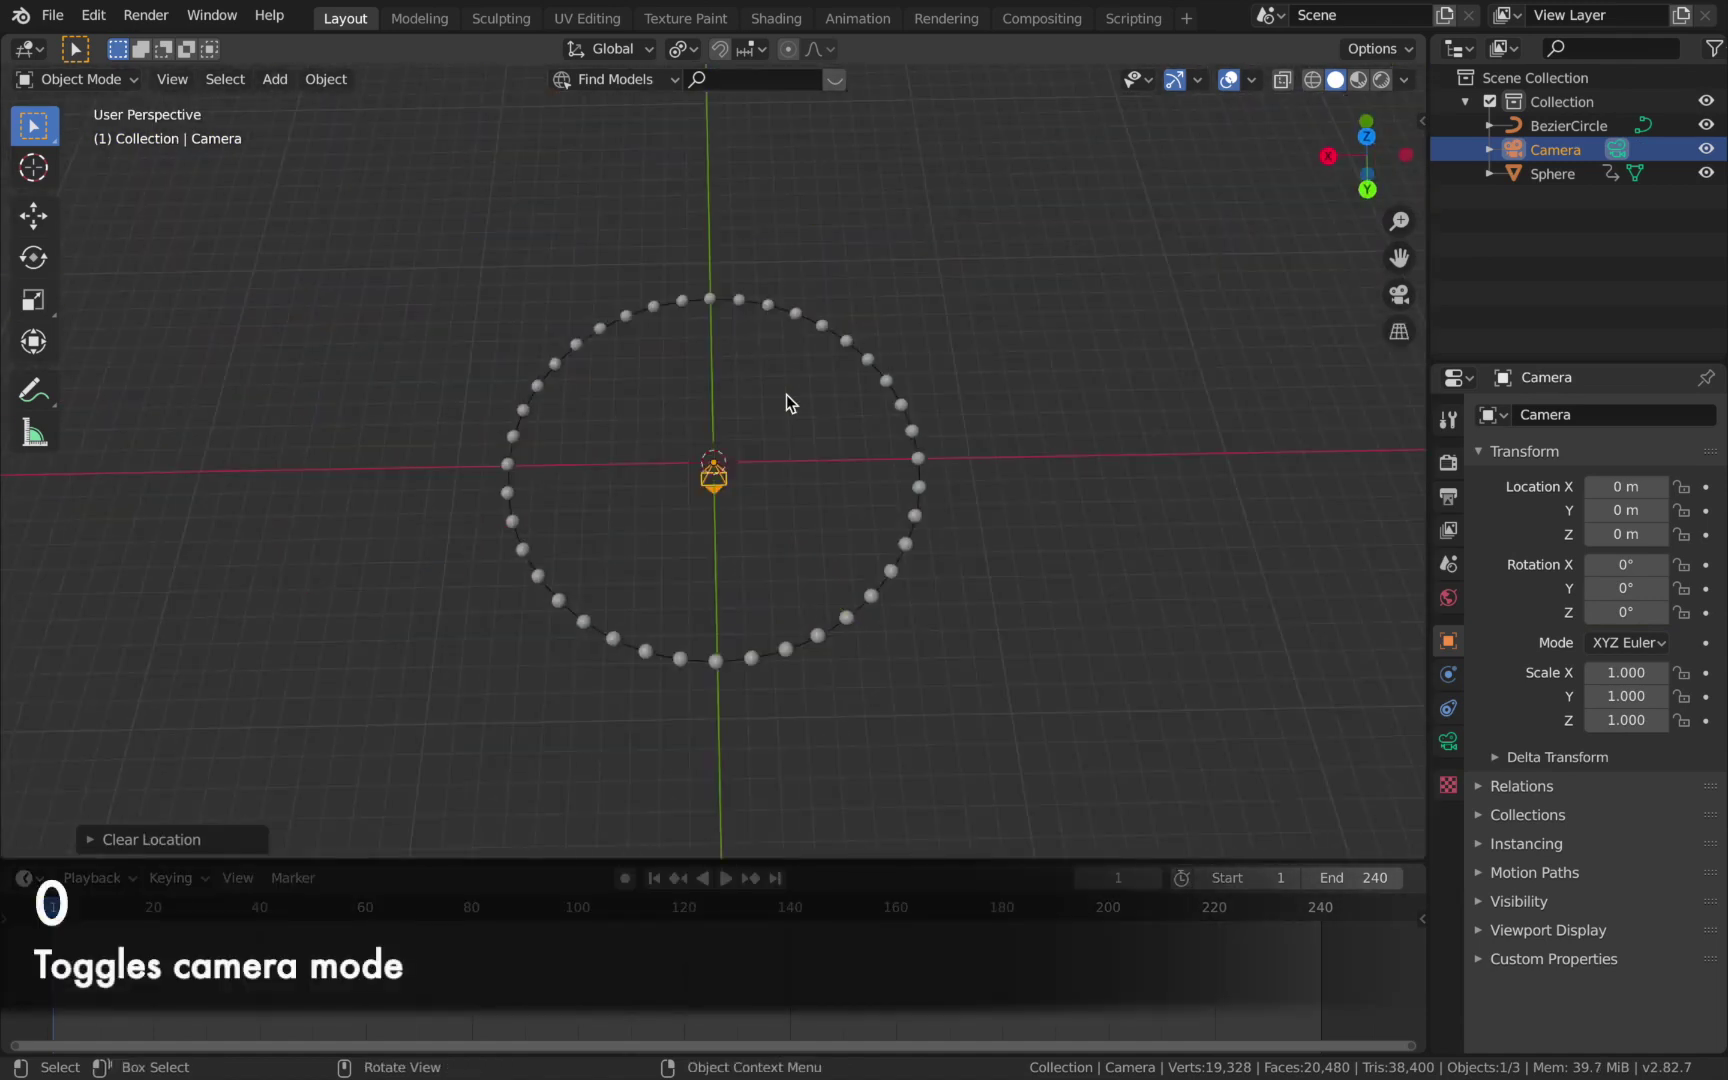
pyautogui.press('KP_0')
pyautogui.press('g')
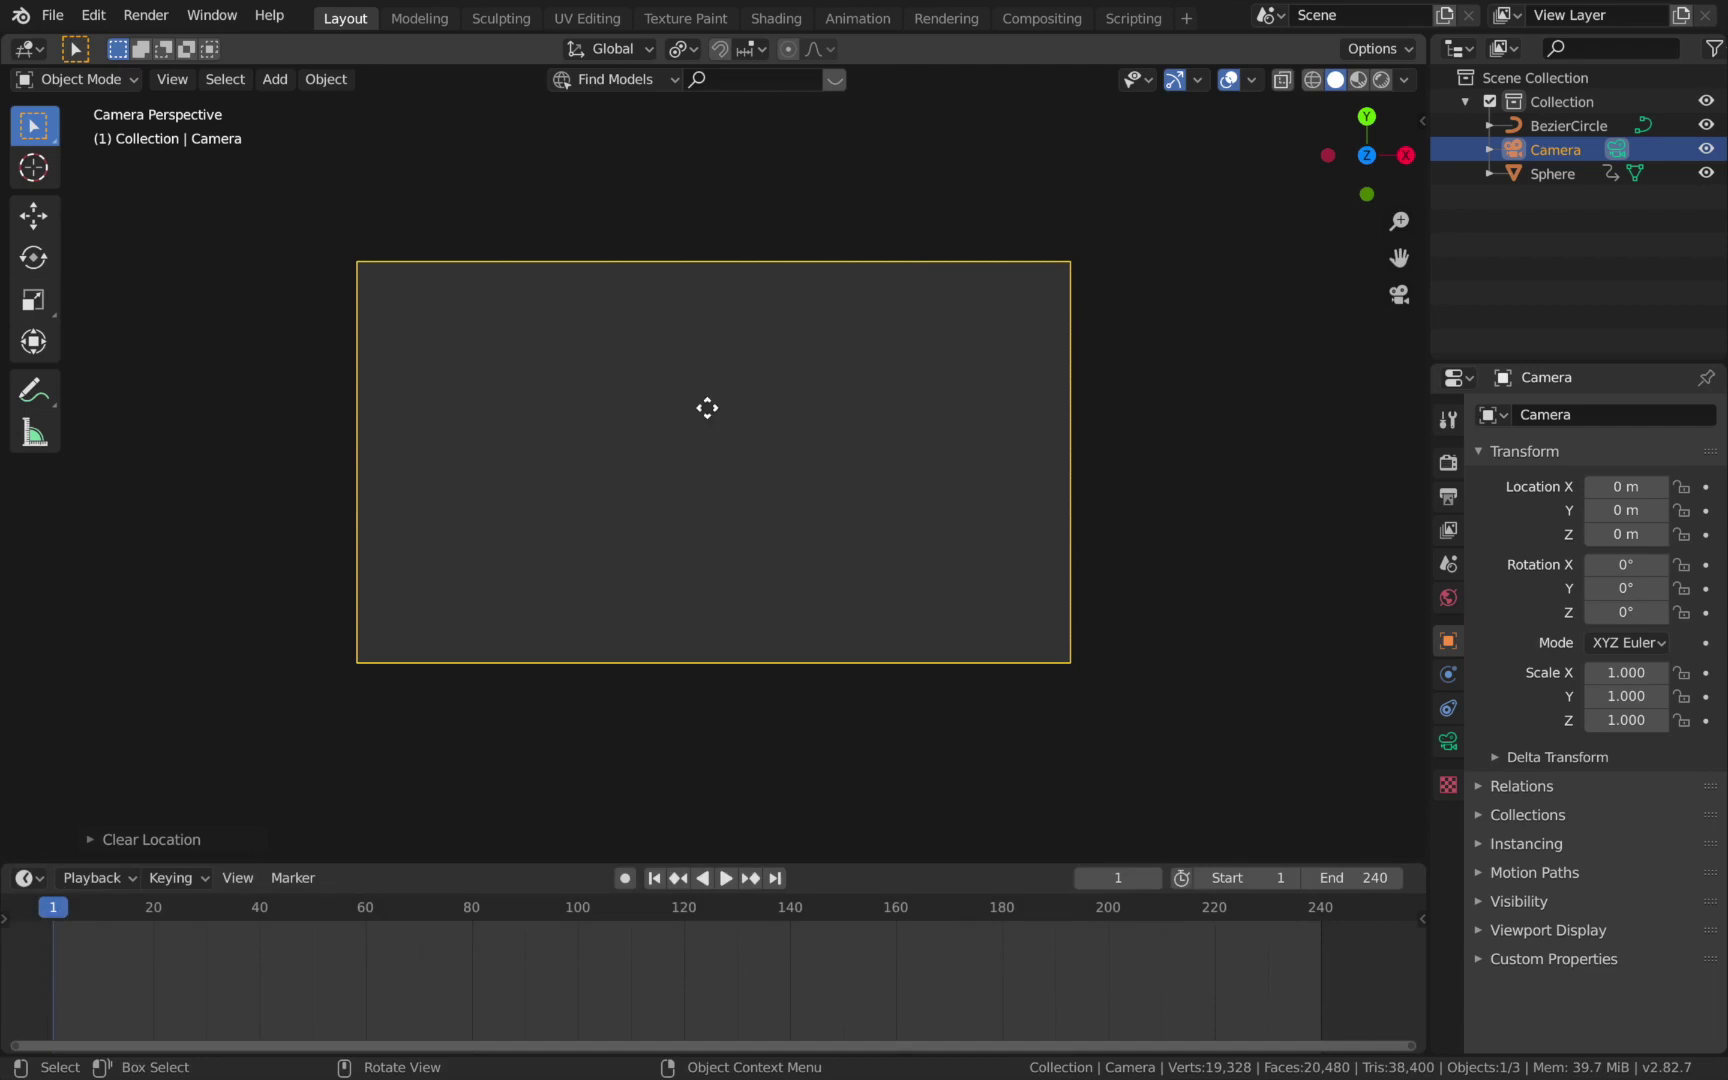
pyautogui.press('z')
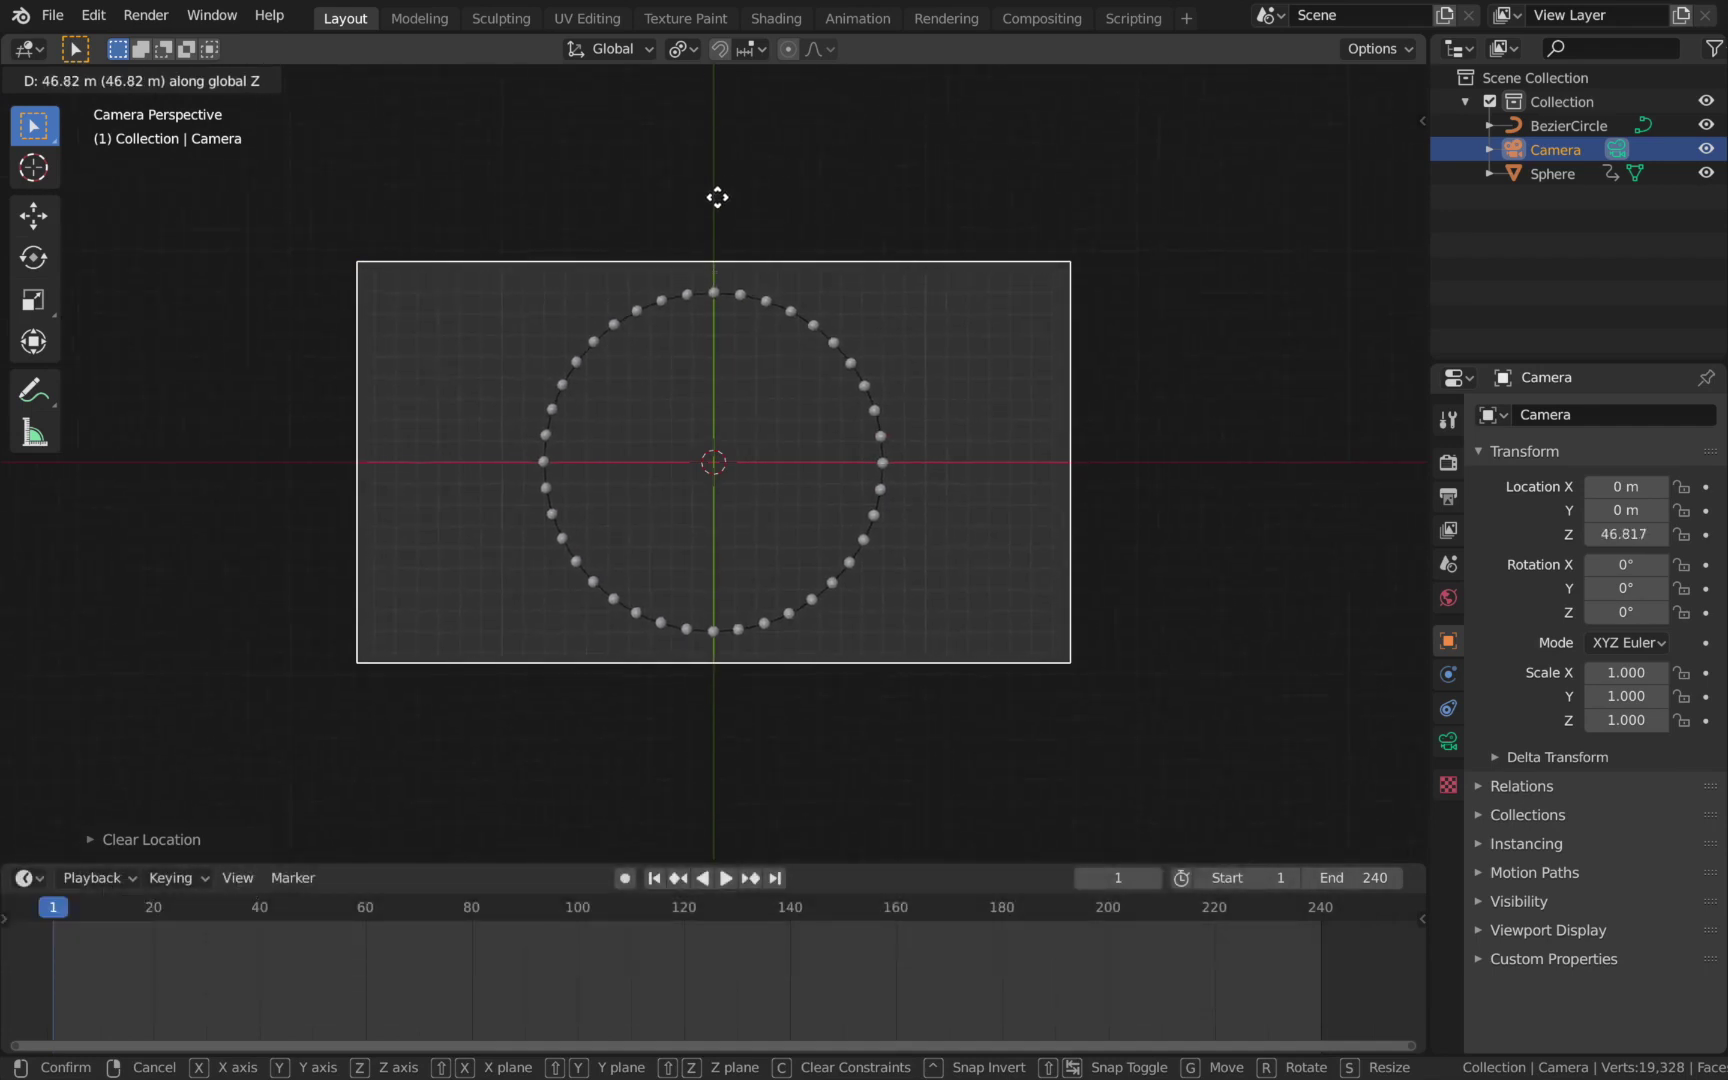
pyautogui.click(744, 208)
pyautogui.click(566, 386)
pyautogui.click(444, 374)
# Save the project as a new file.
pyautogui.click(52, 15)
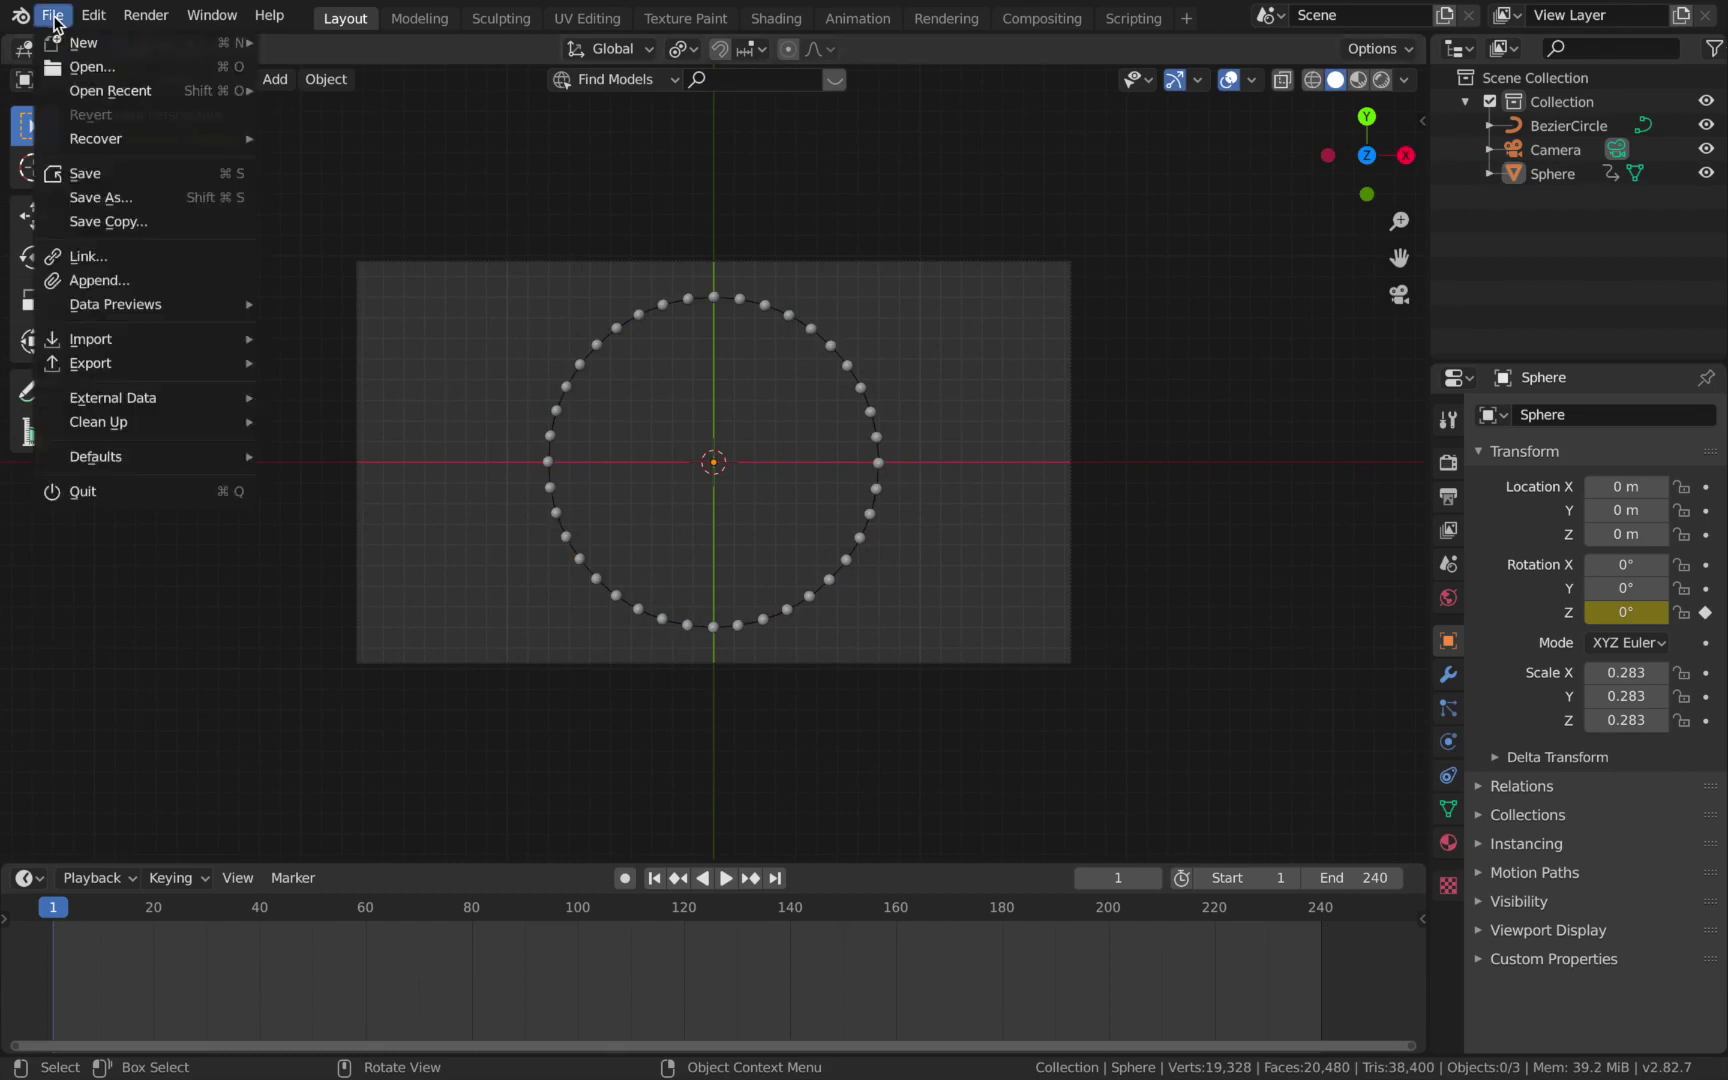
pyautogui.click(140, 198)
pyautogui.doubleClick(622, 338)
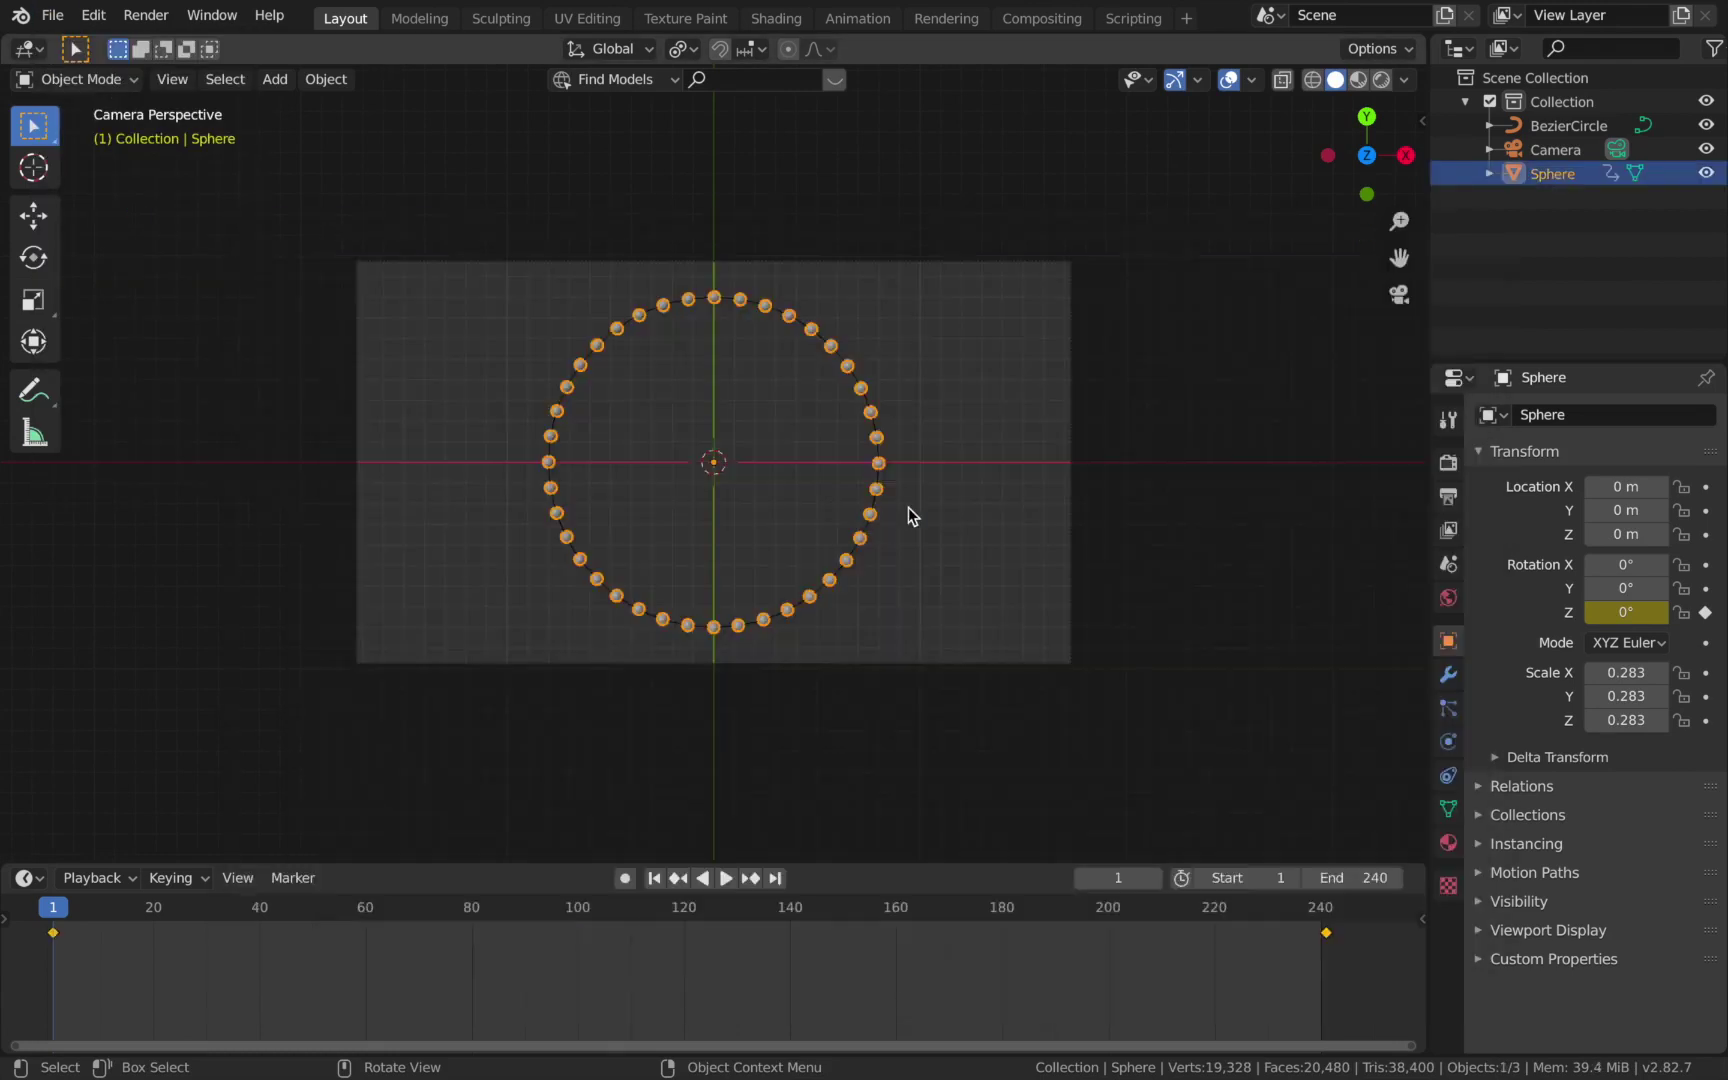
pyautogui.click(909, 508)
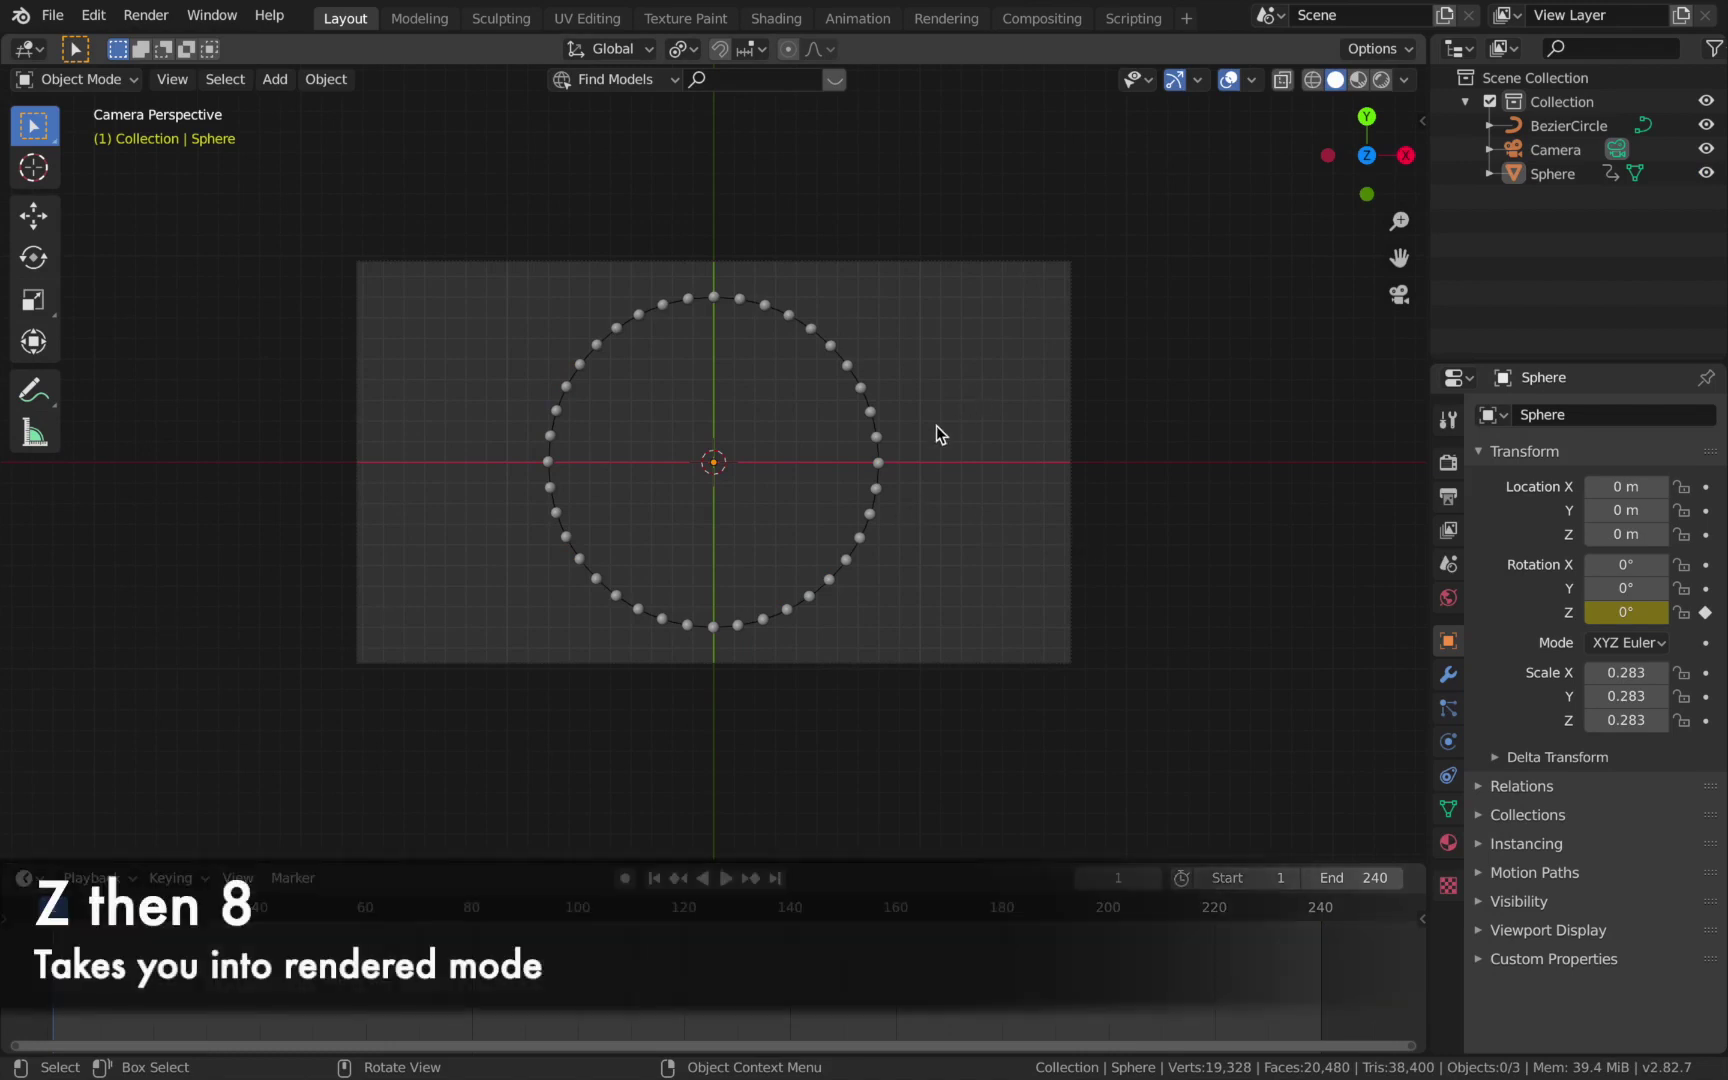
# Switch the viewport to Rendered shading and set the world background color to black.
pyautogui.press('z')
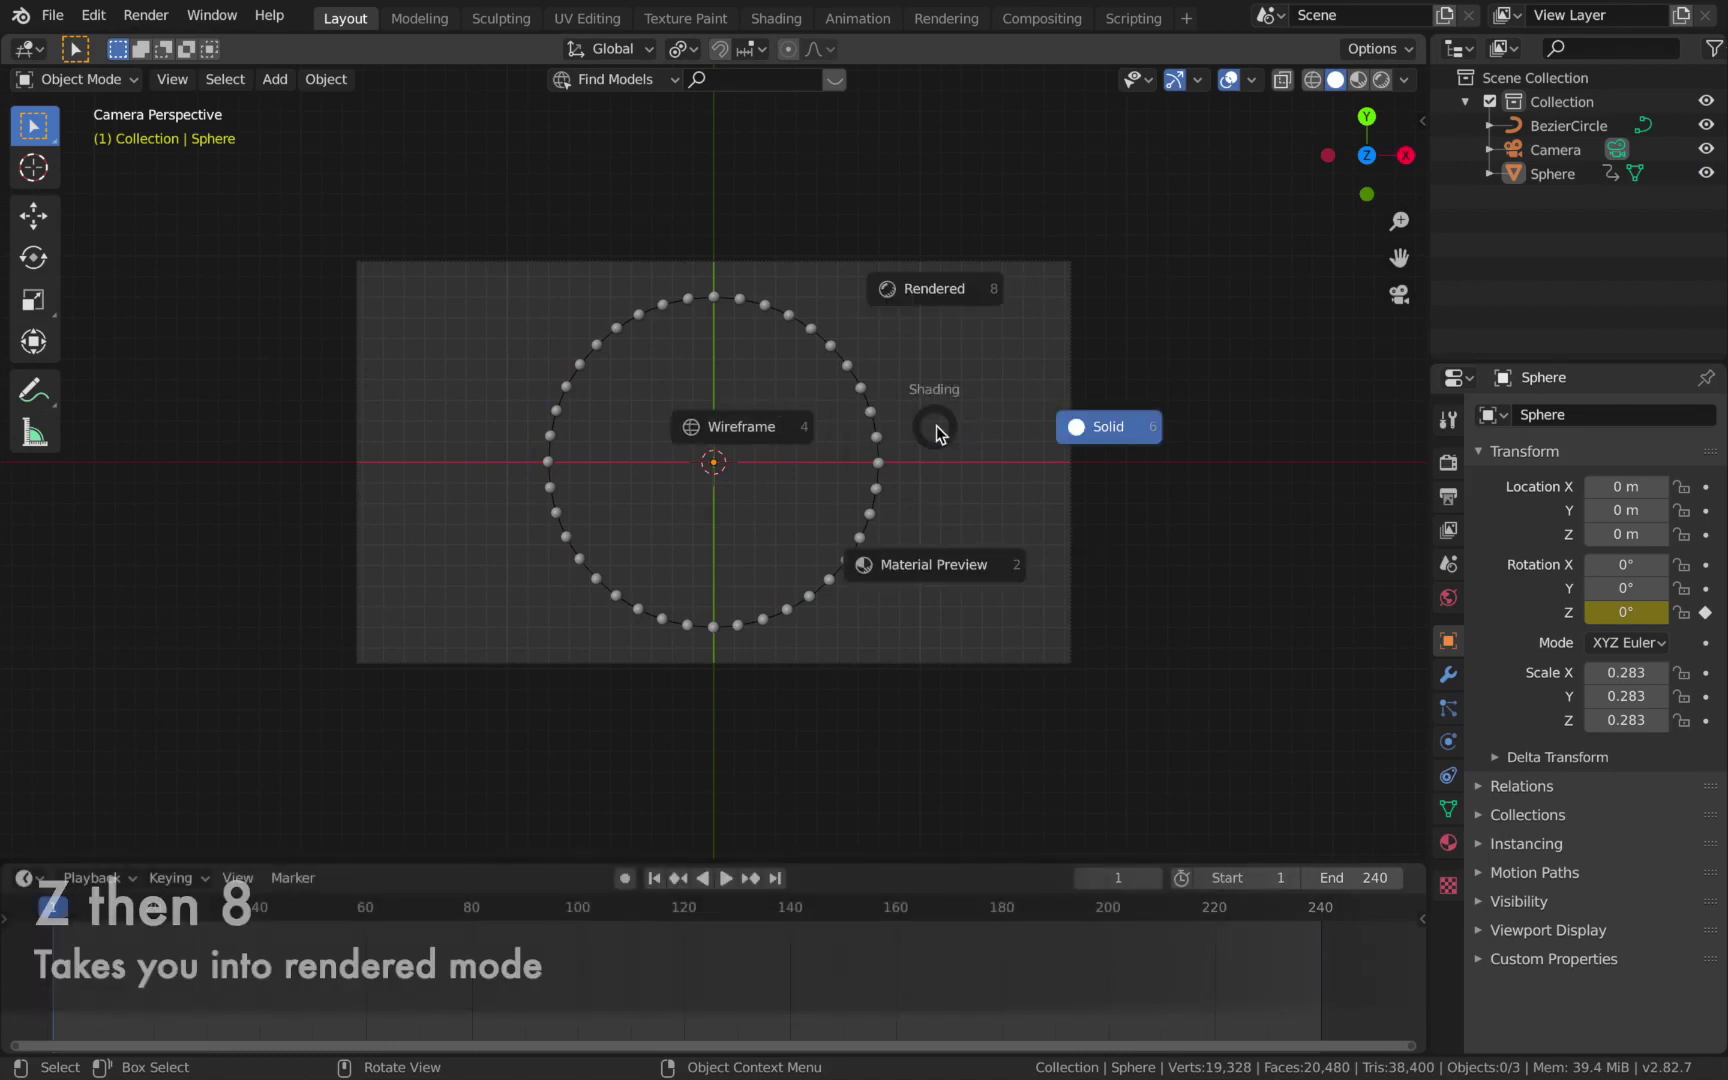
pyautogui.press('8')
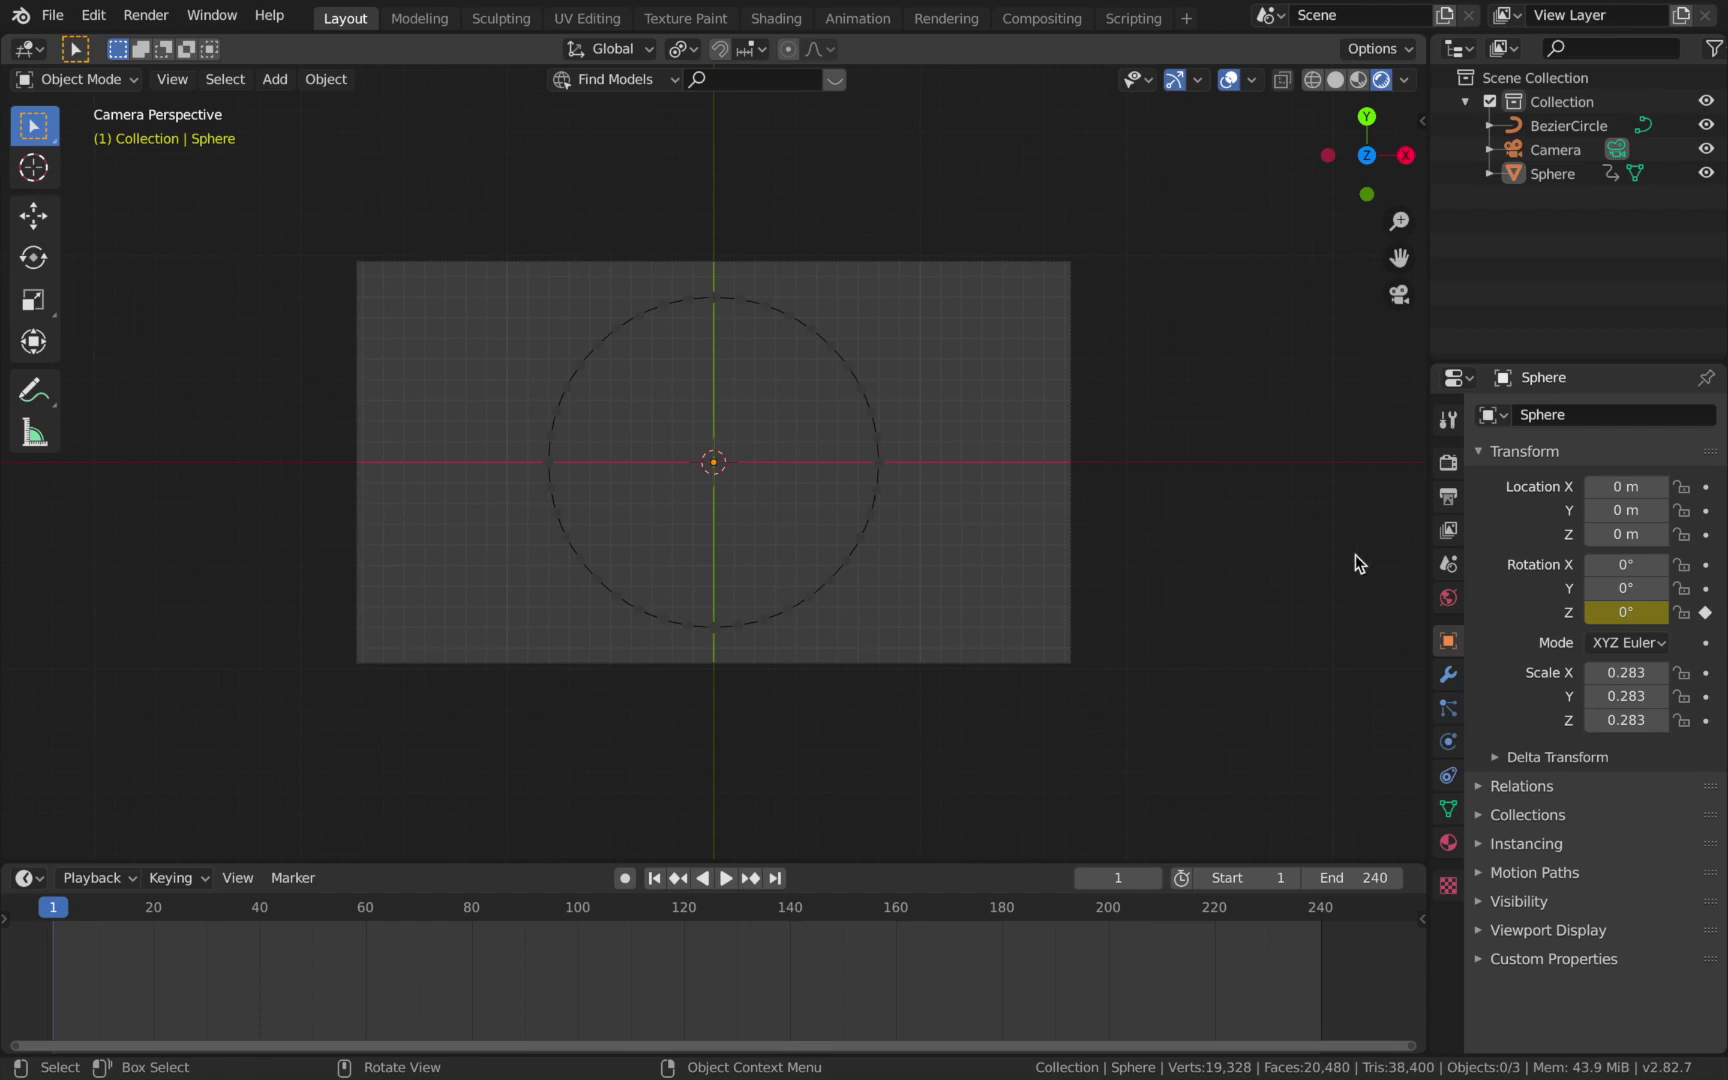
pyautogui.click(1447, 598)
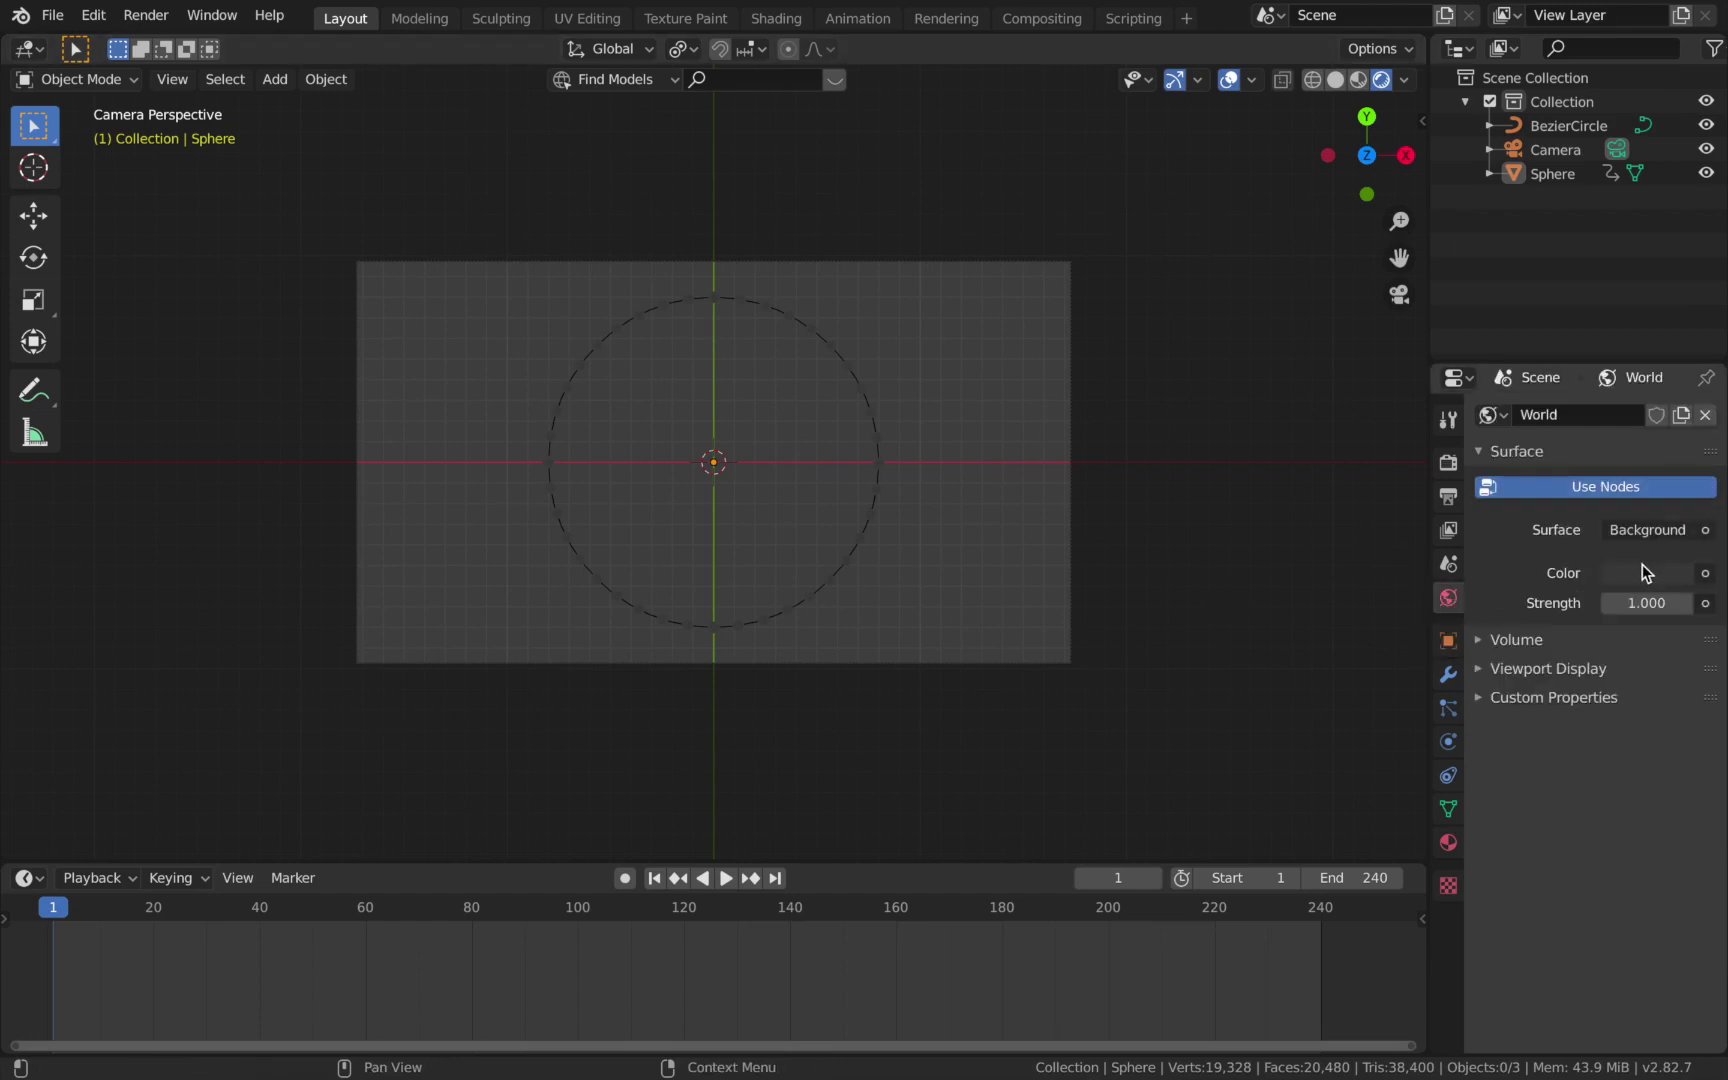
pyautogui.click(1644, 570)
pyautogui.moveTo(1673, 362); pyautogui.dragTo(1673, 406)
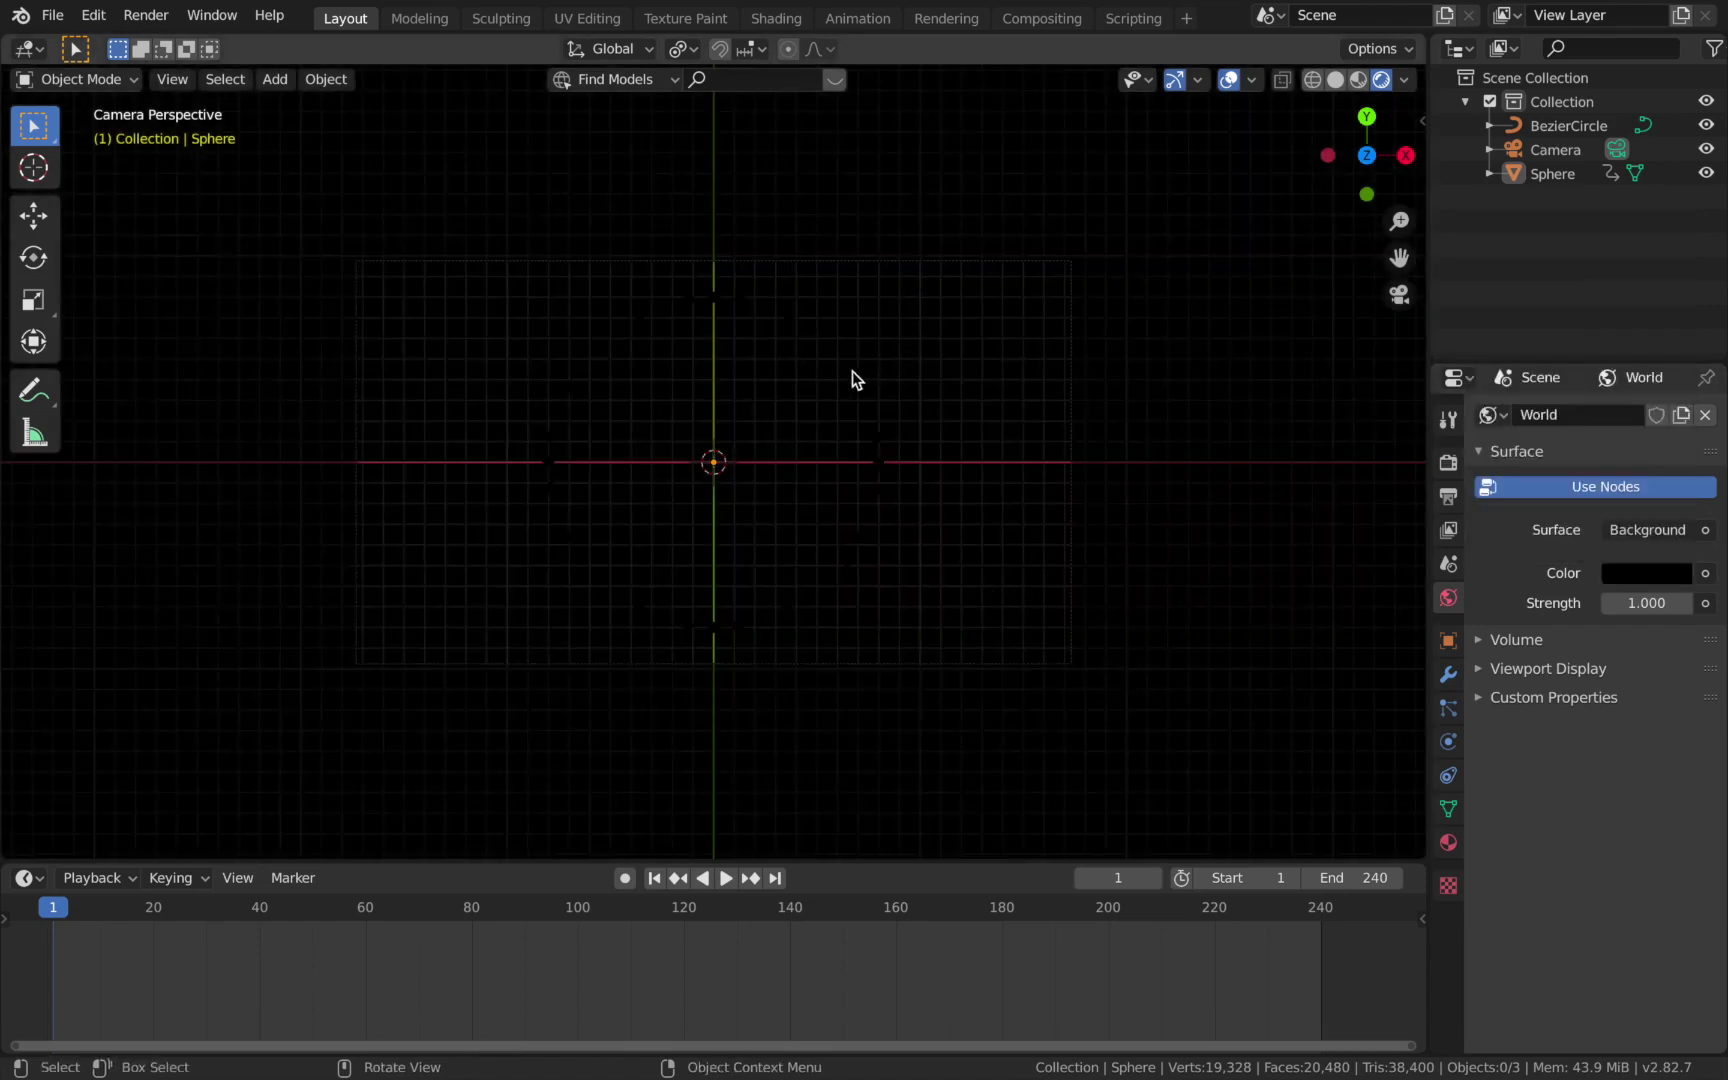
# Give the sphere ring a new material with an Emission surface and an emission strength of 20.
pyautogui.click(1560, 180)
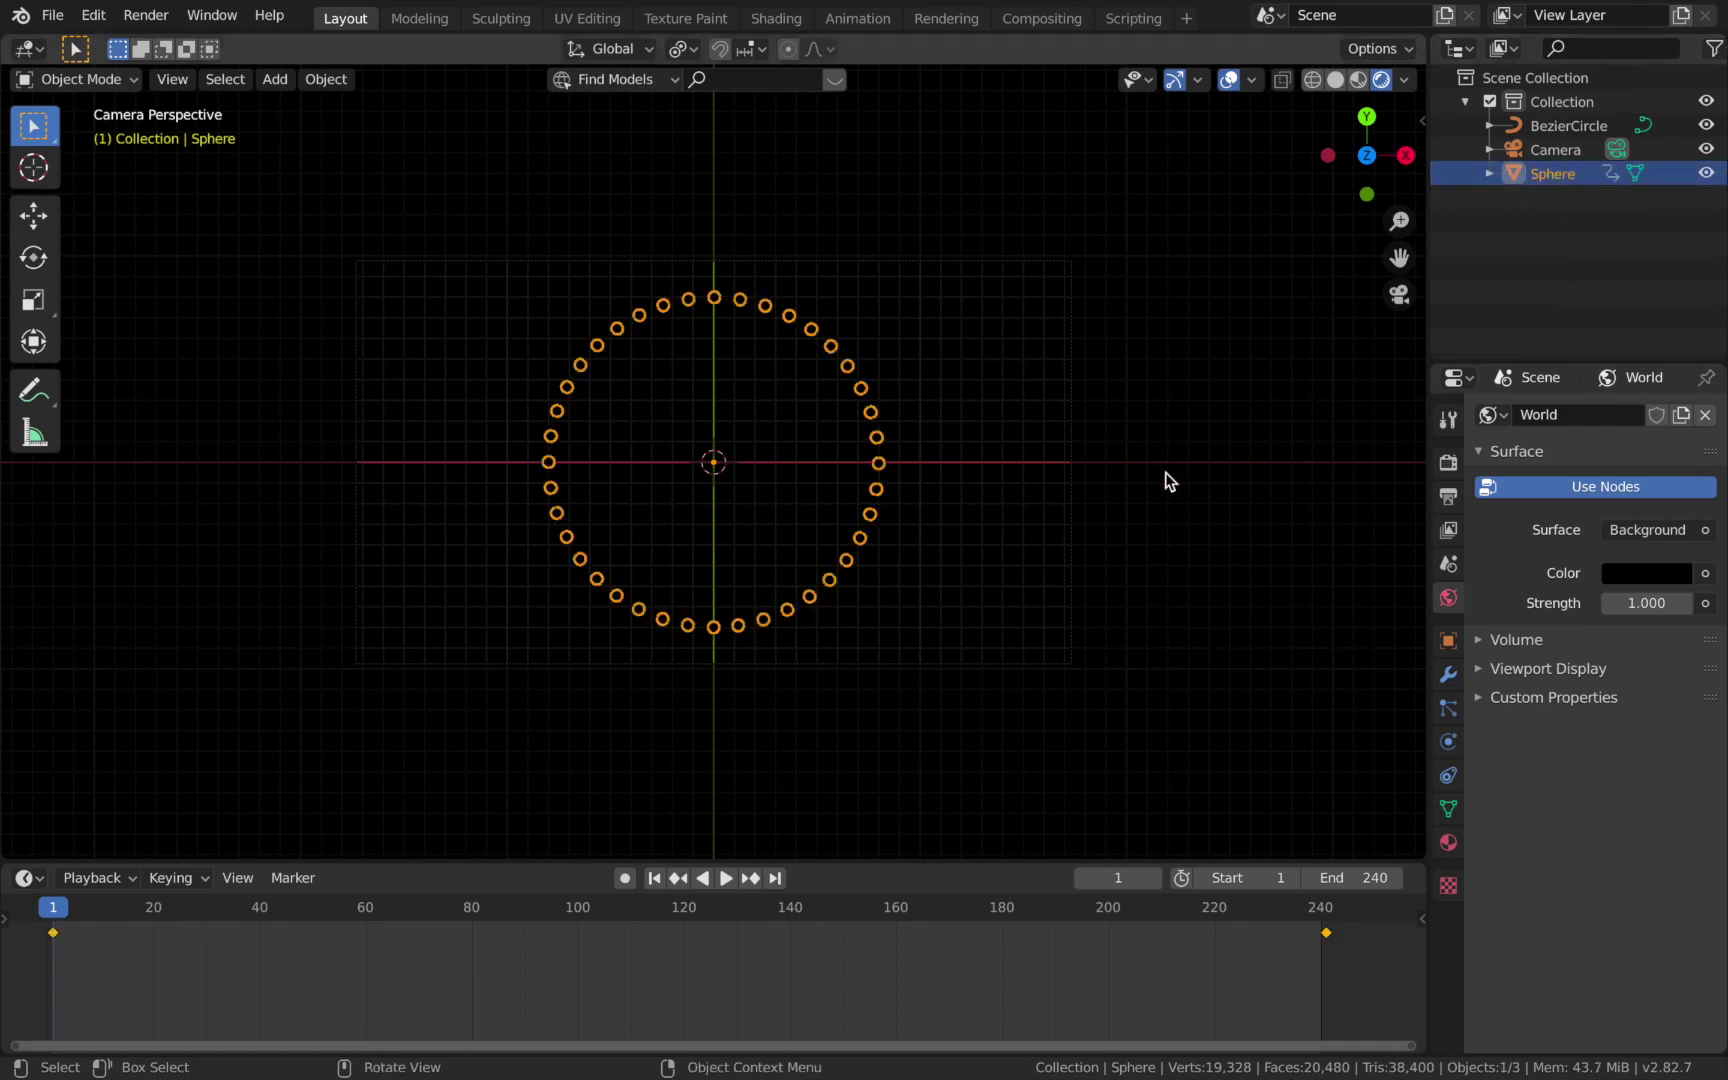
pyautogui.click(1448, 842)
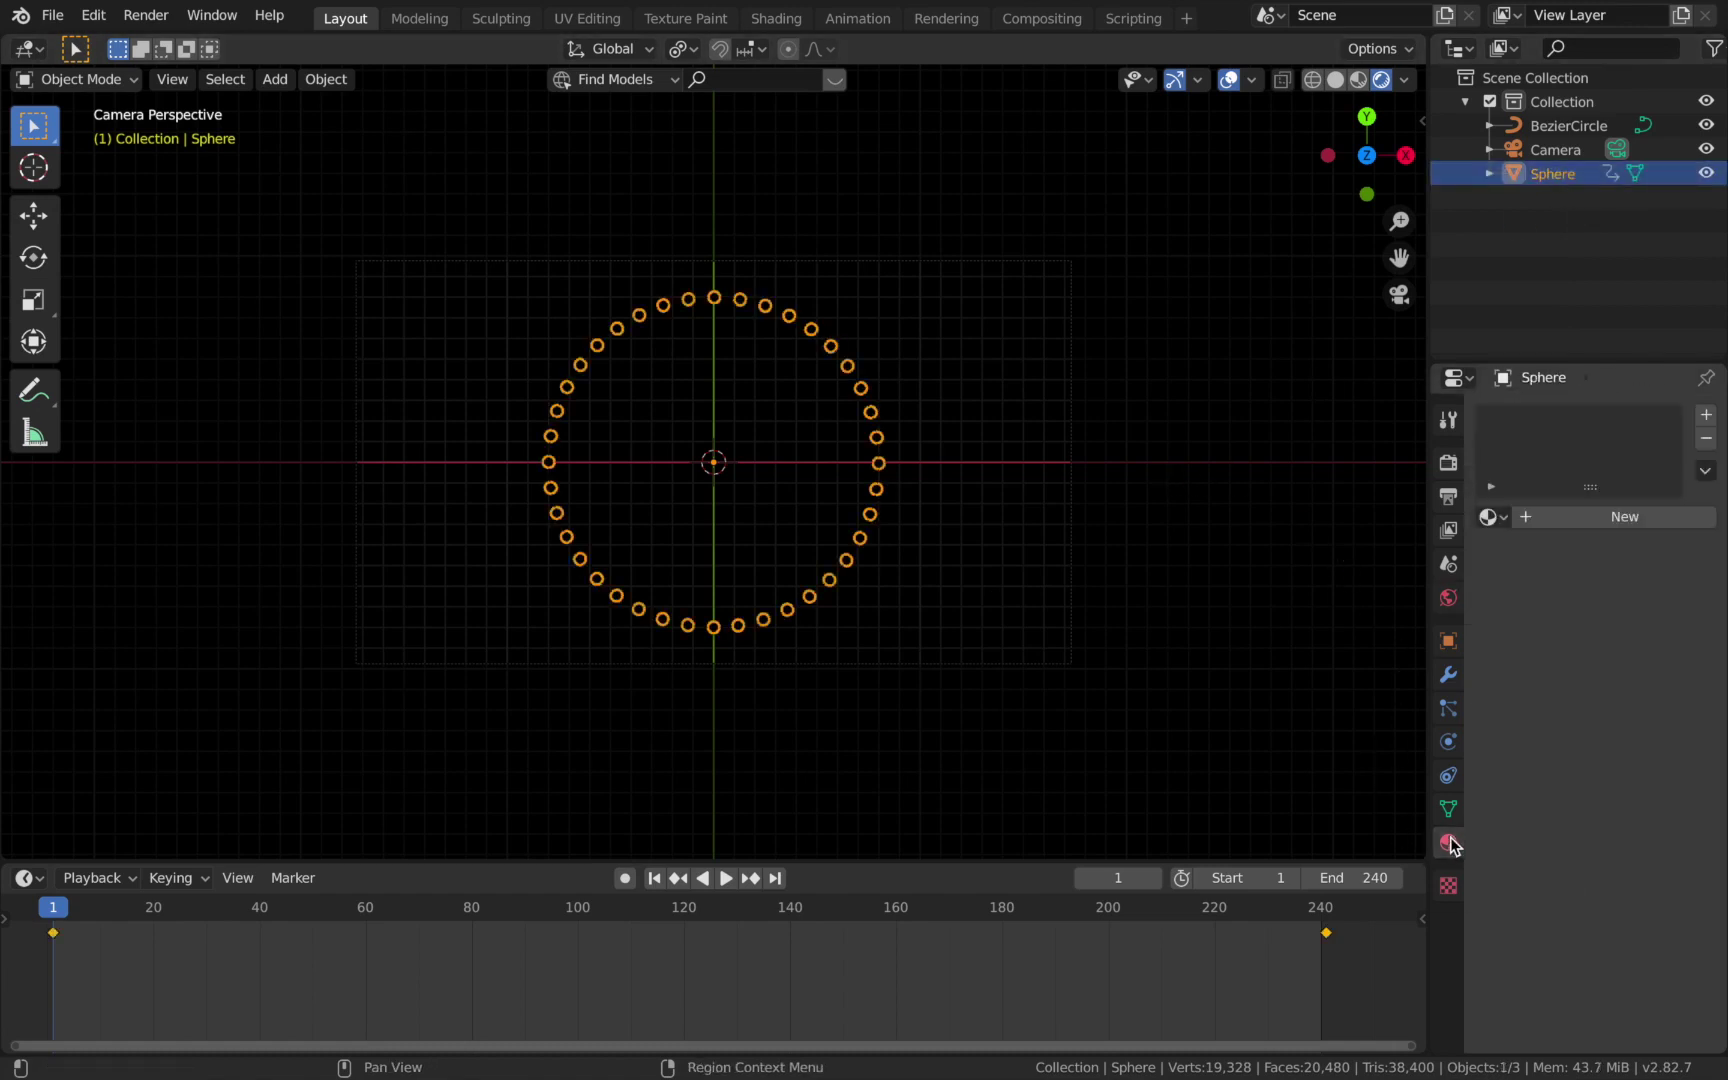
pyautogui.click(1545, 514)
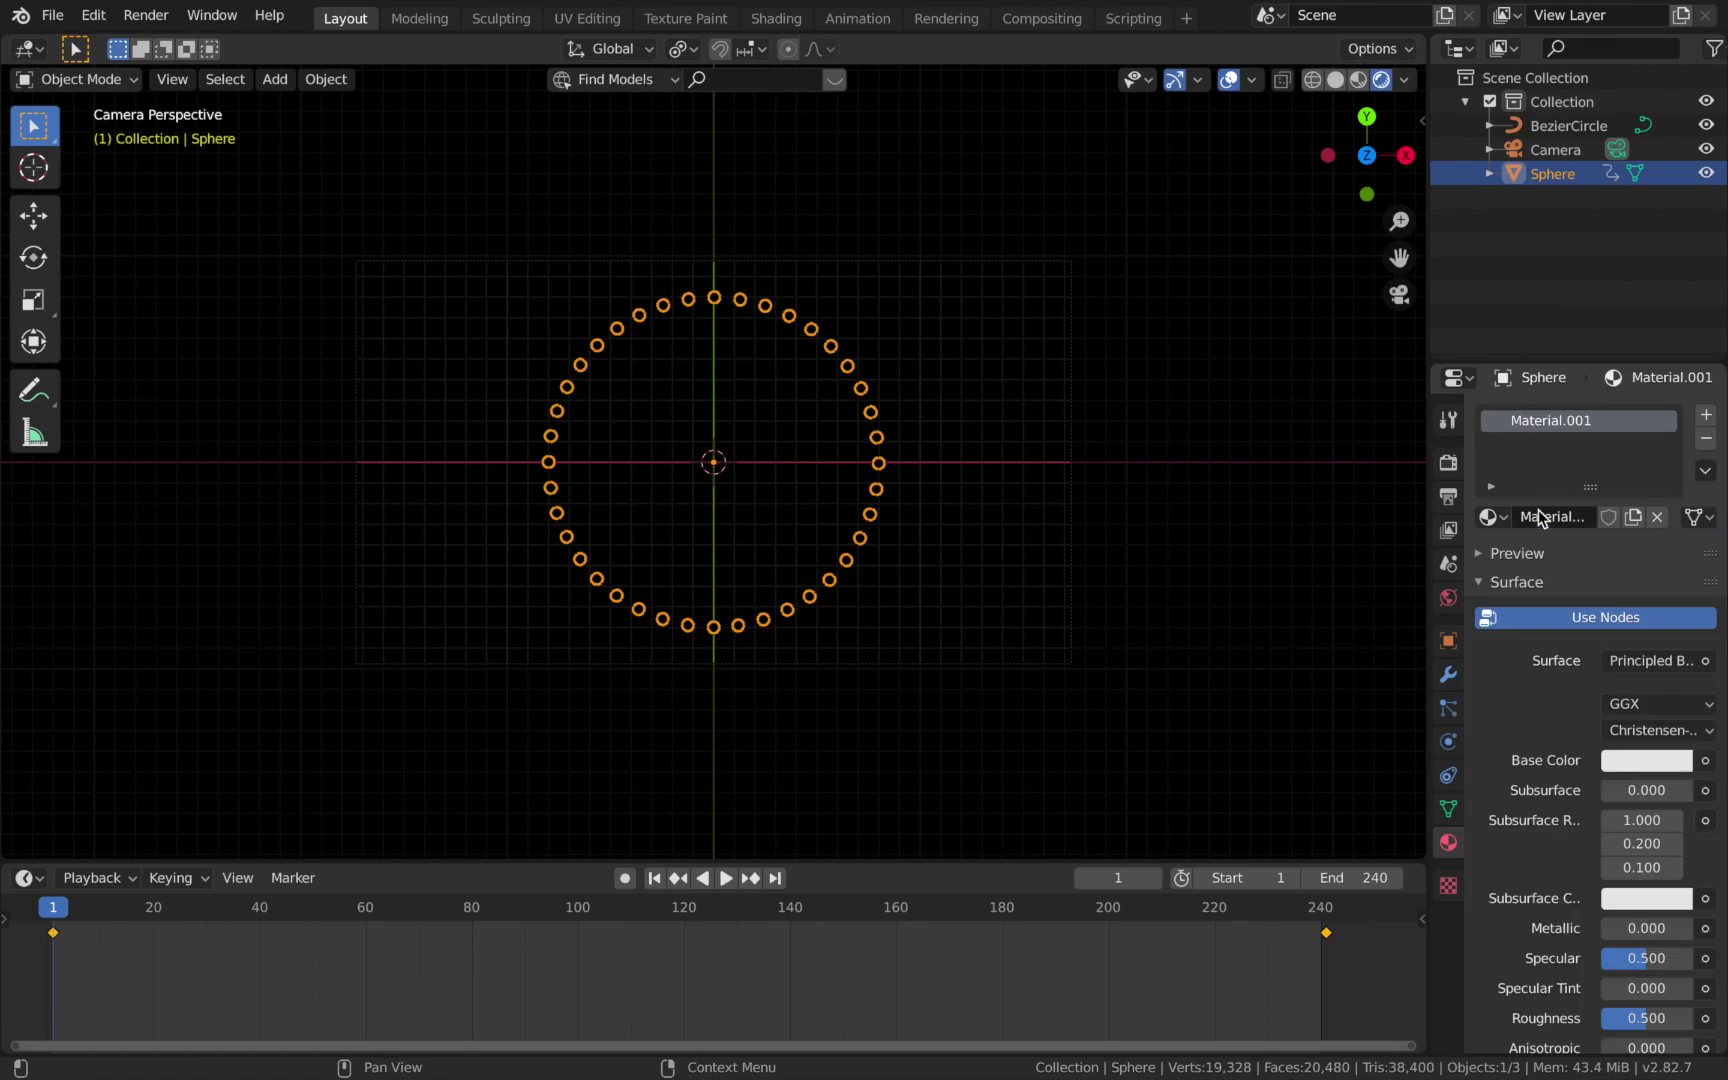
pyautogui.click(1625, 665)
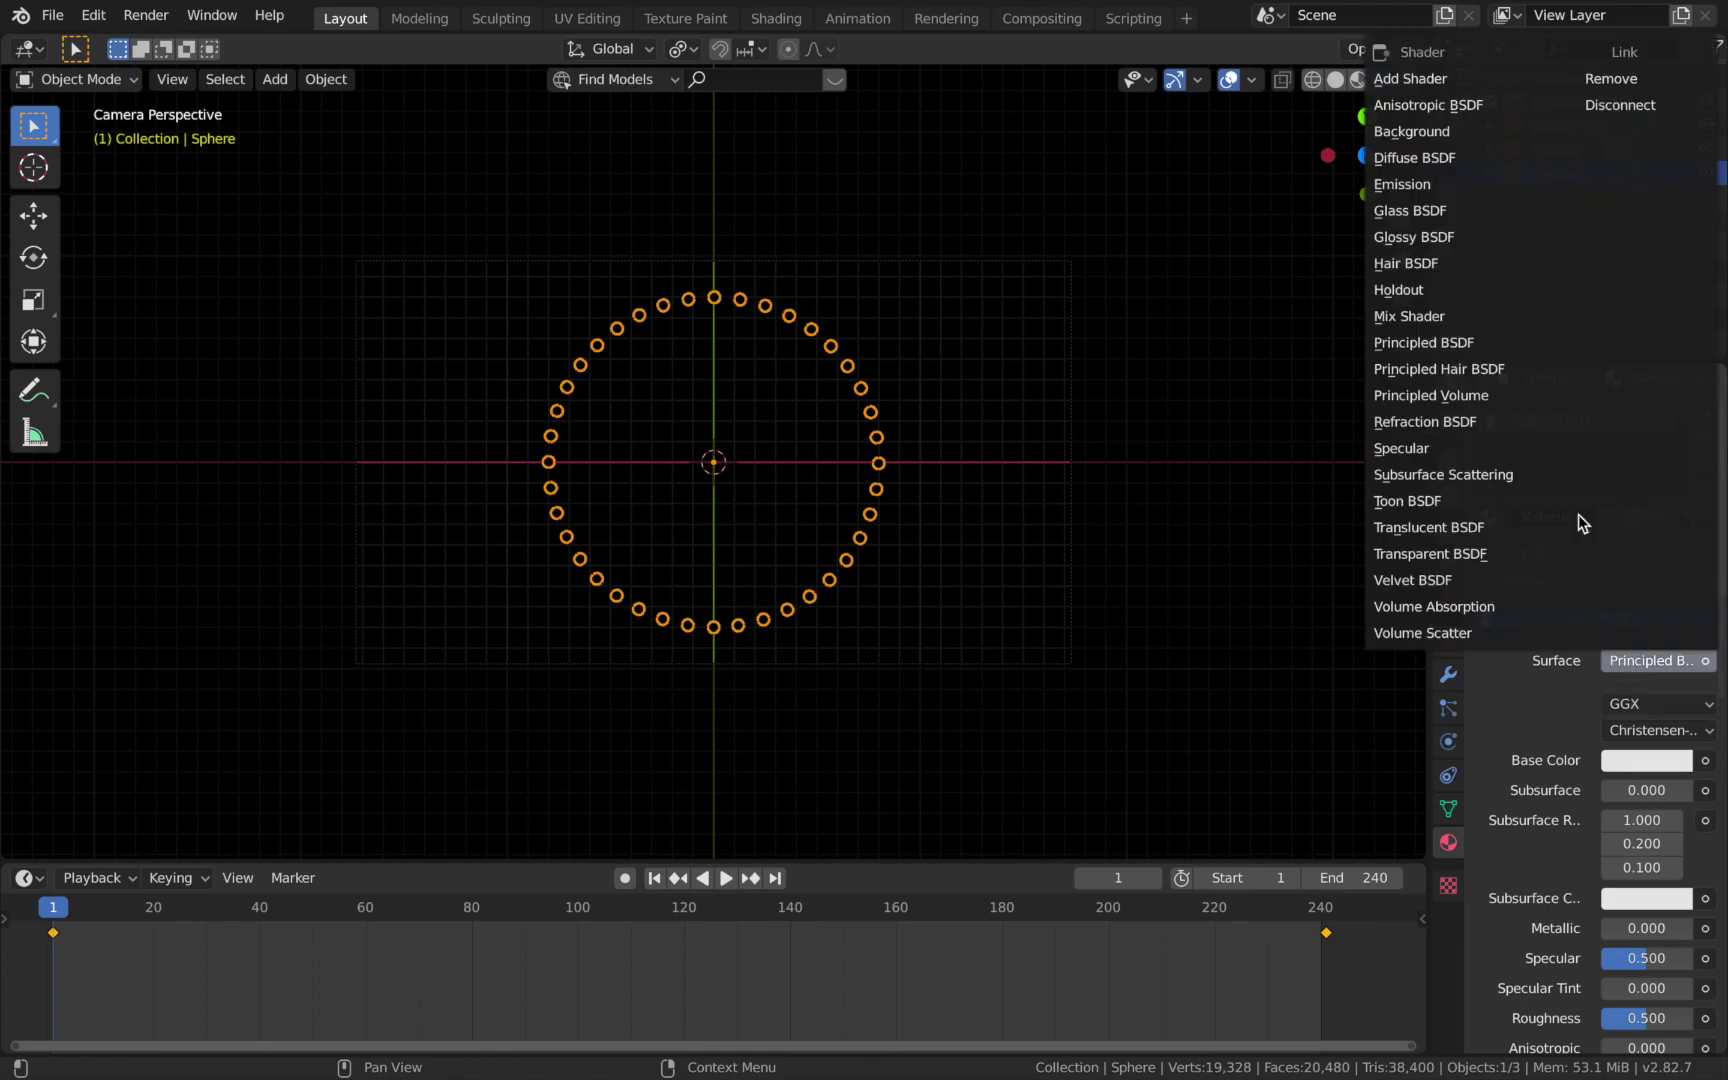
pyautogui.click(1463, 186)
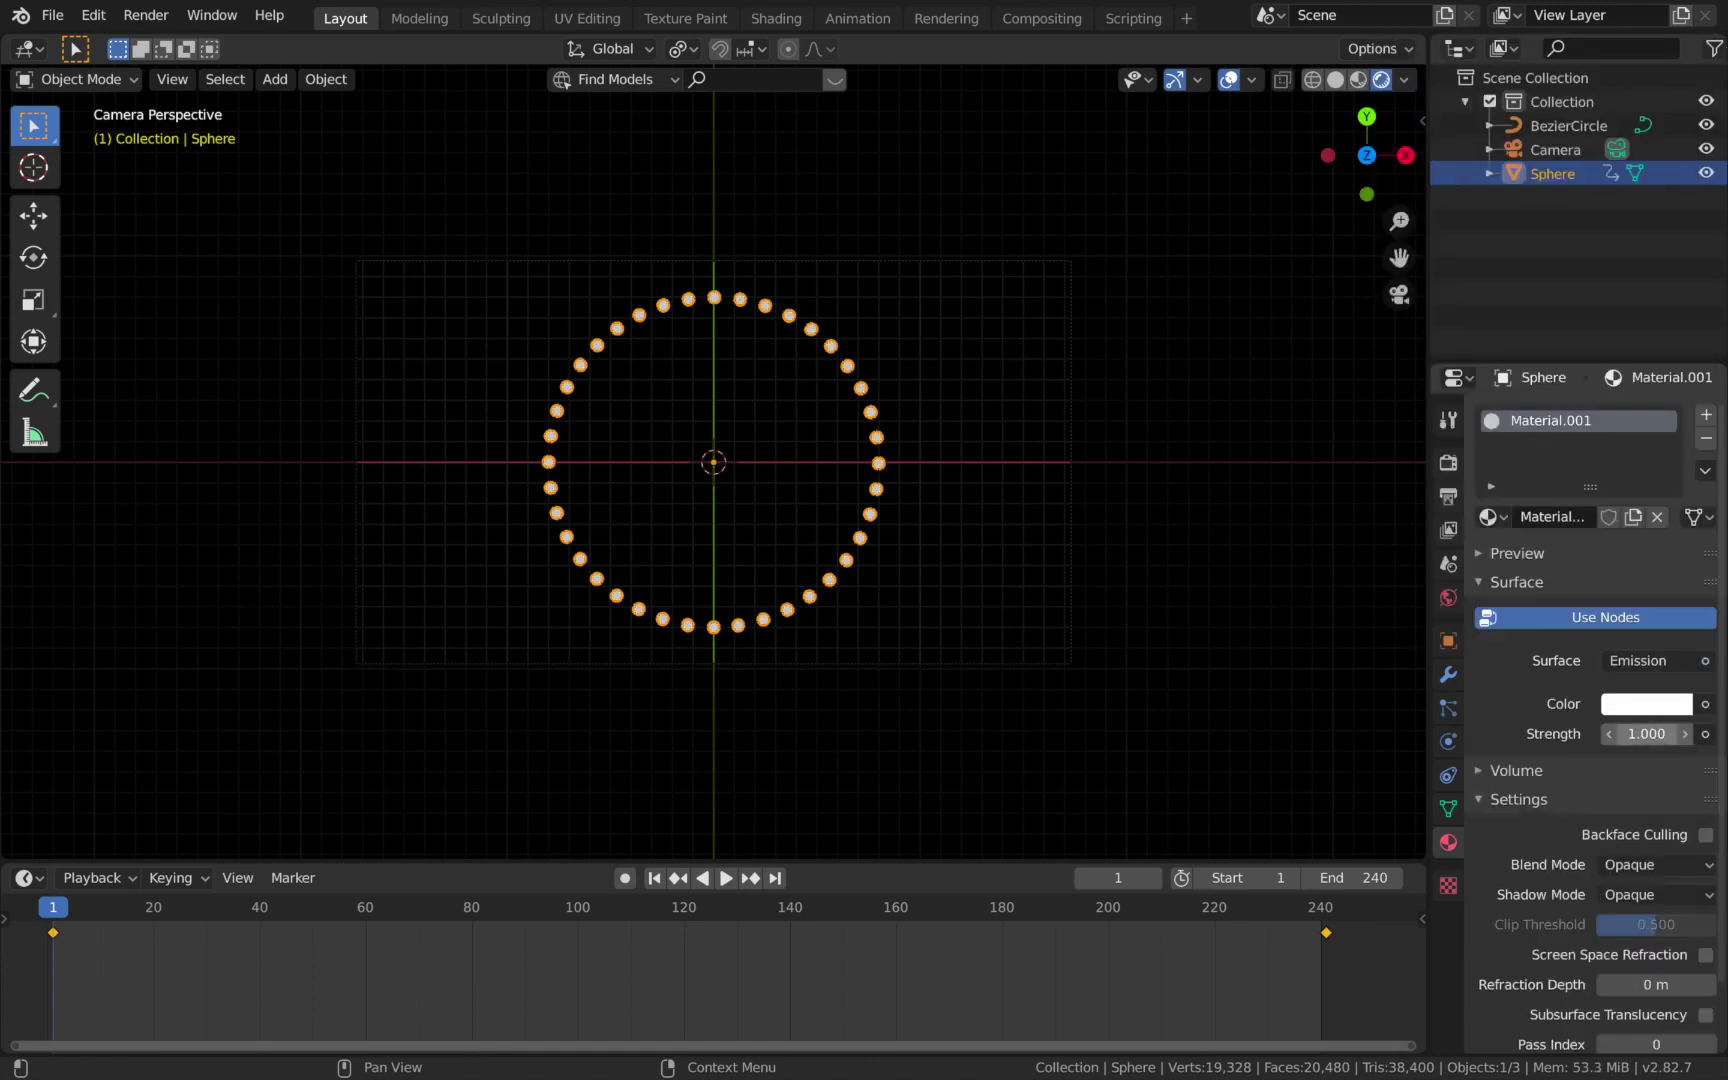
pyautogui.click(1655, 736)
pyautogui.write('20')
pyautogui.press('Return')
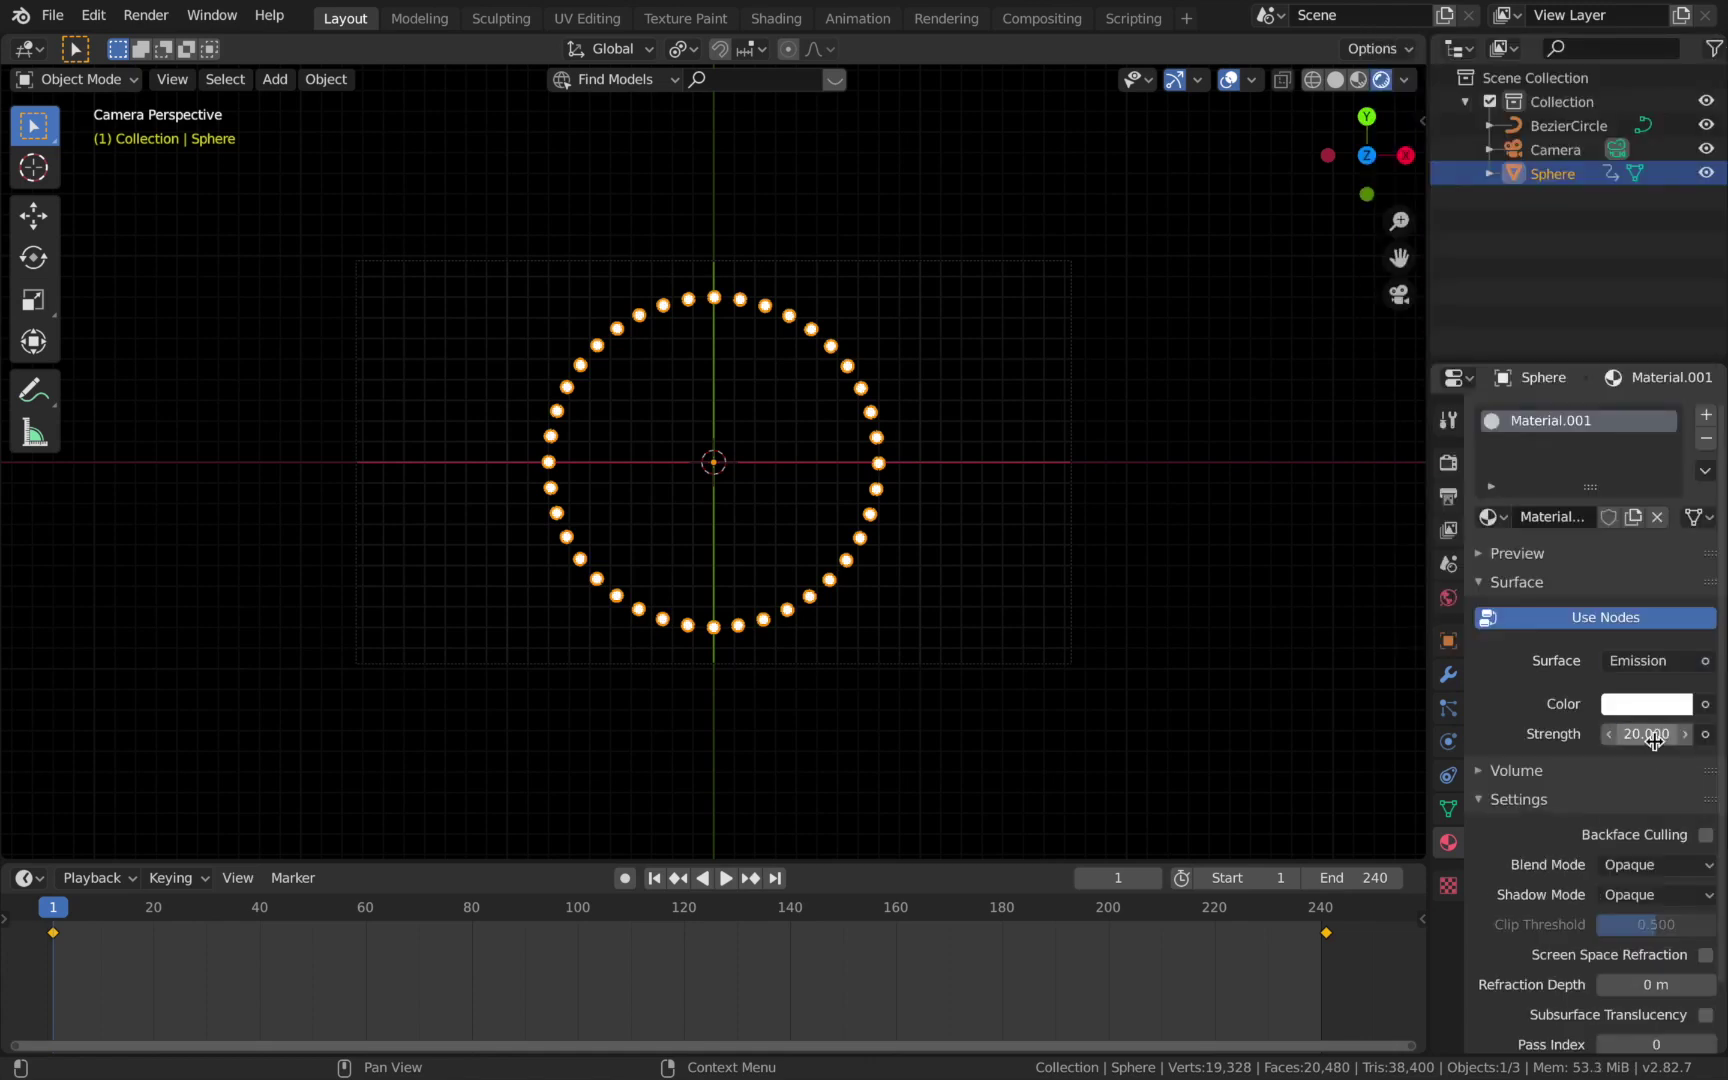
# Set the sphere material's emission color to a saturated magenta pink and deselect the ring.
pyautogui.click(1639, 706)
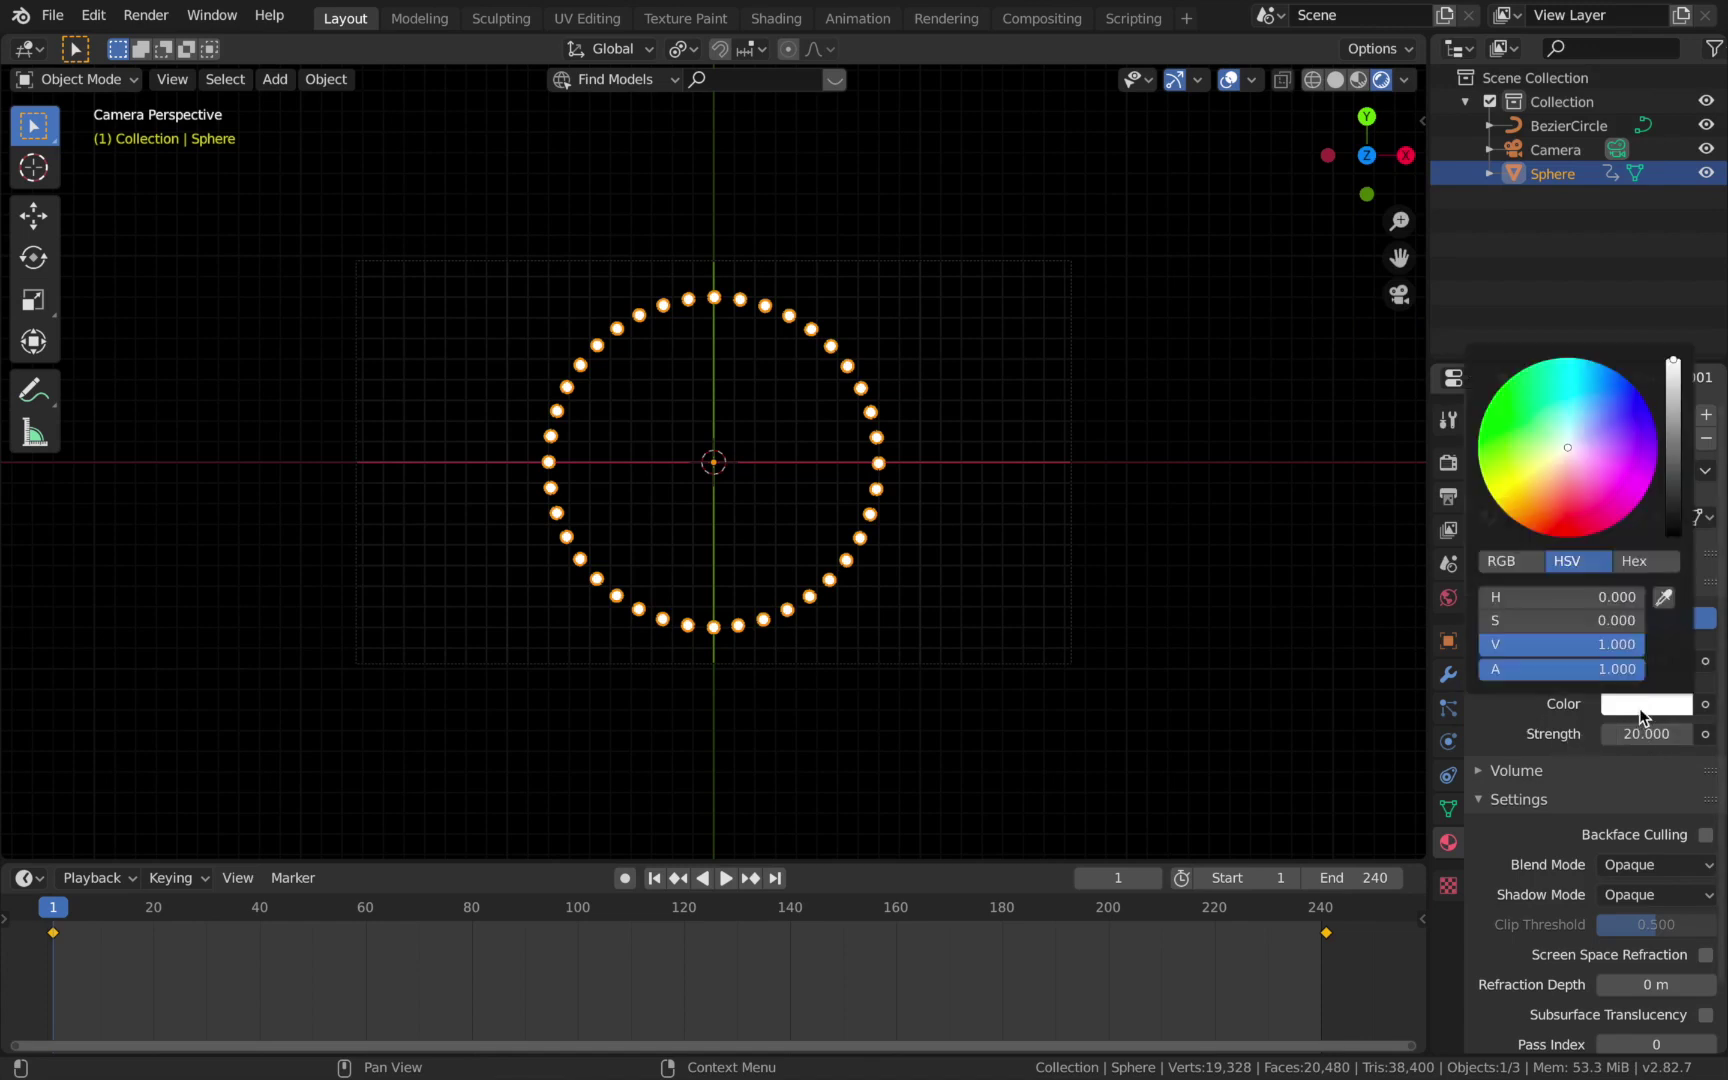
pyautogui.moveTo(1567, 447); pyautogui.dragTo(1632, 496)
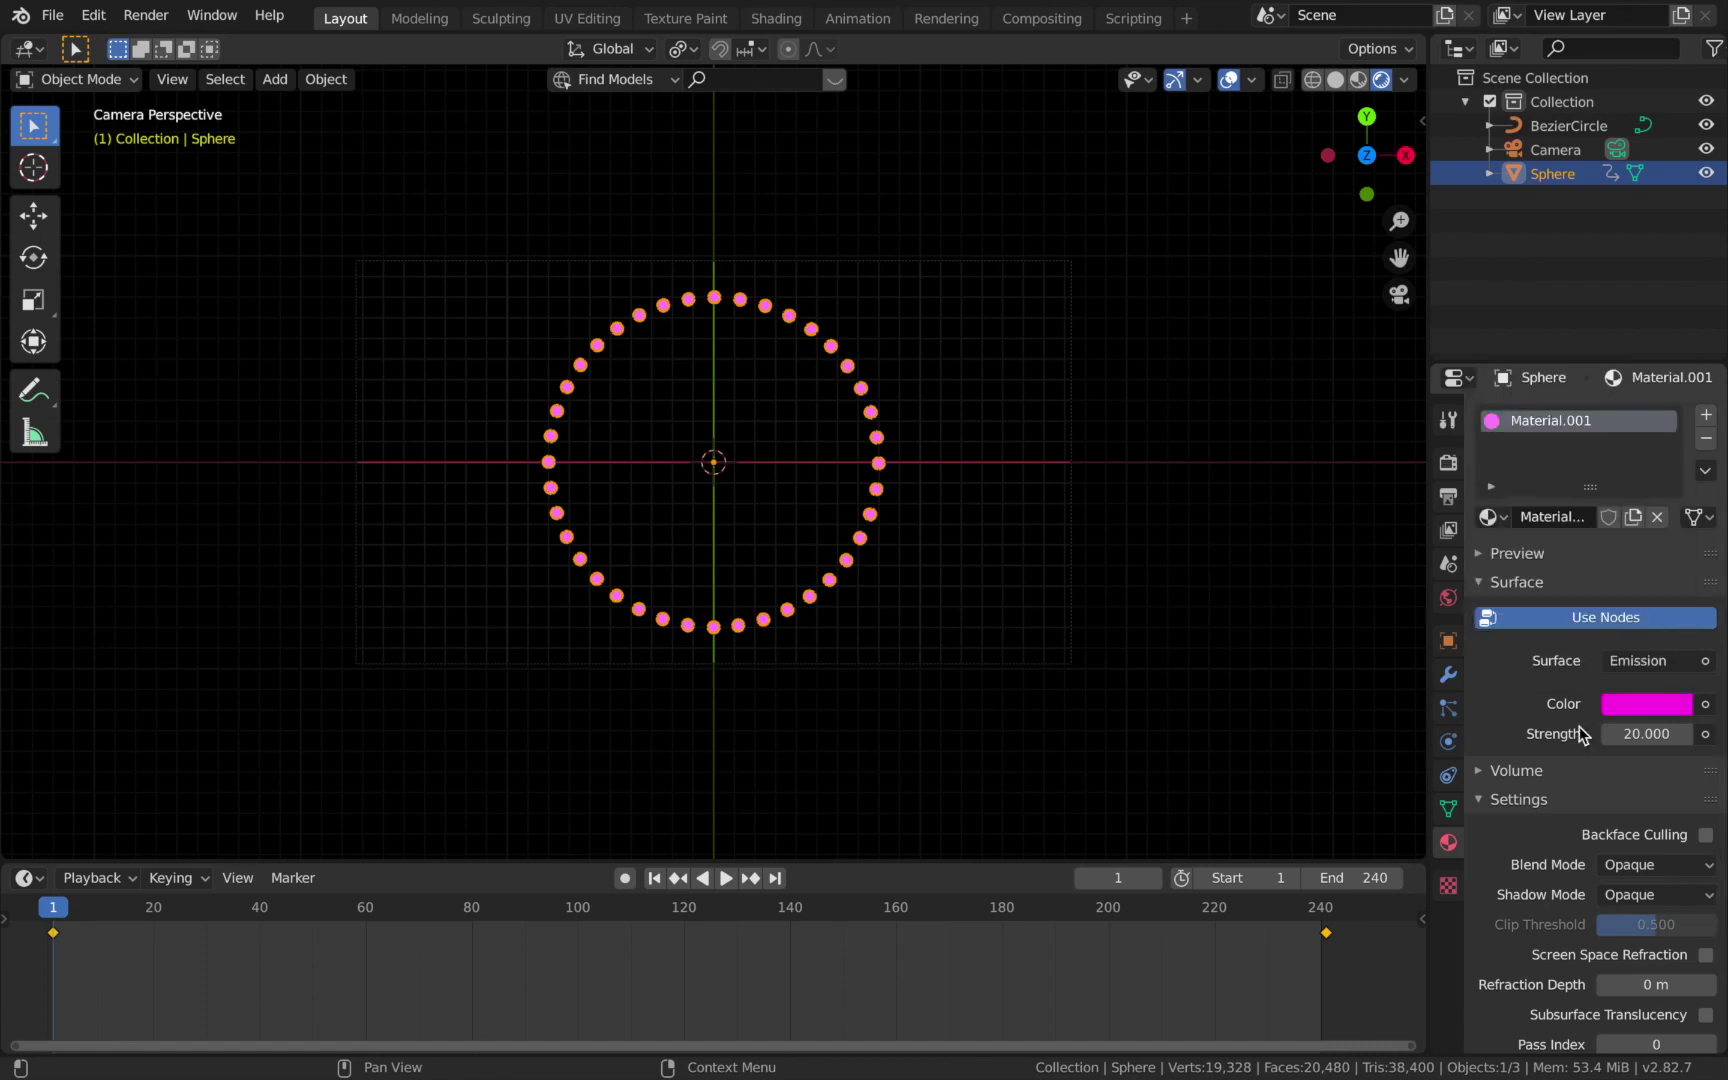
pyautogui.hotkey('alt', 'a')
# Enable Ambient Occlusion, Bloom and Motion Blur in the Eevee render settings, with the Bloom intensity set to 0.014.
pyautogui.click(1448, 463)
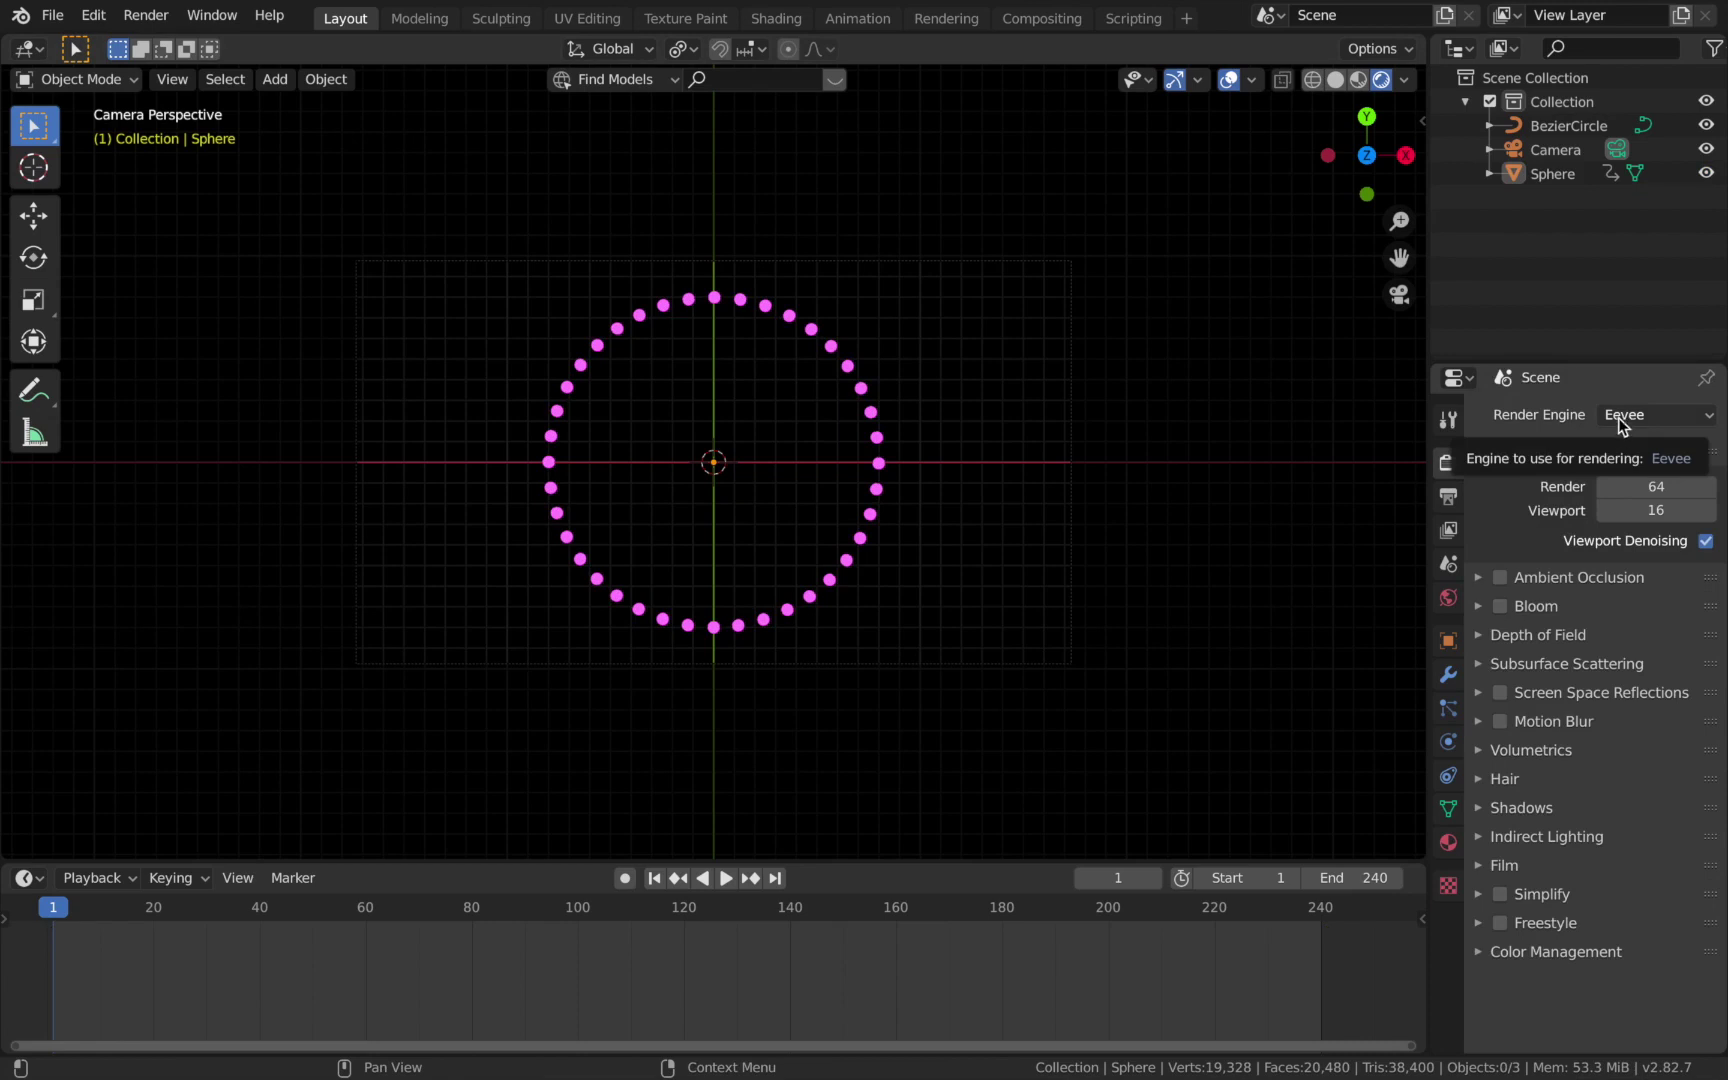
pyautogui.click(1500, 578)
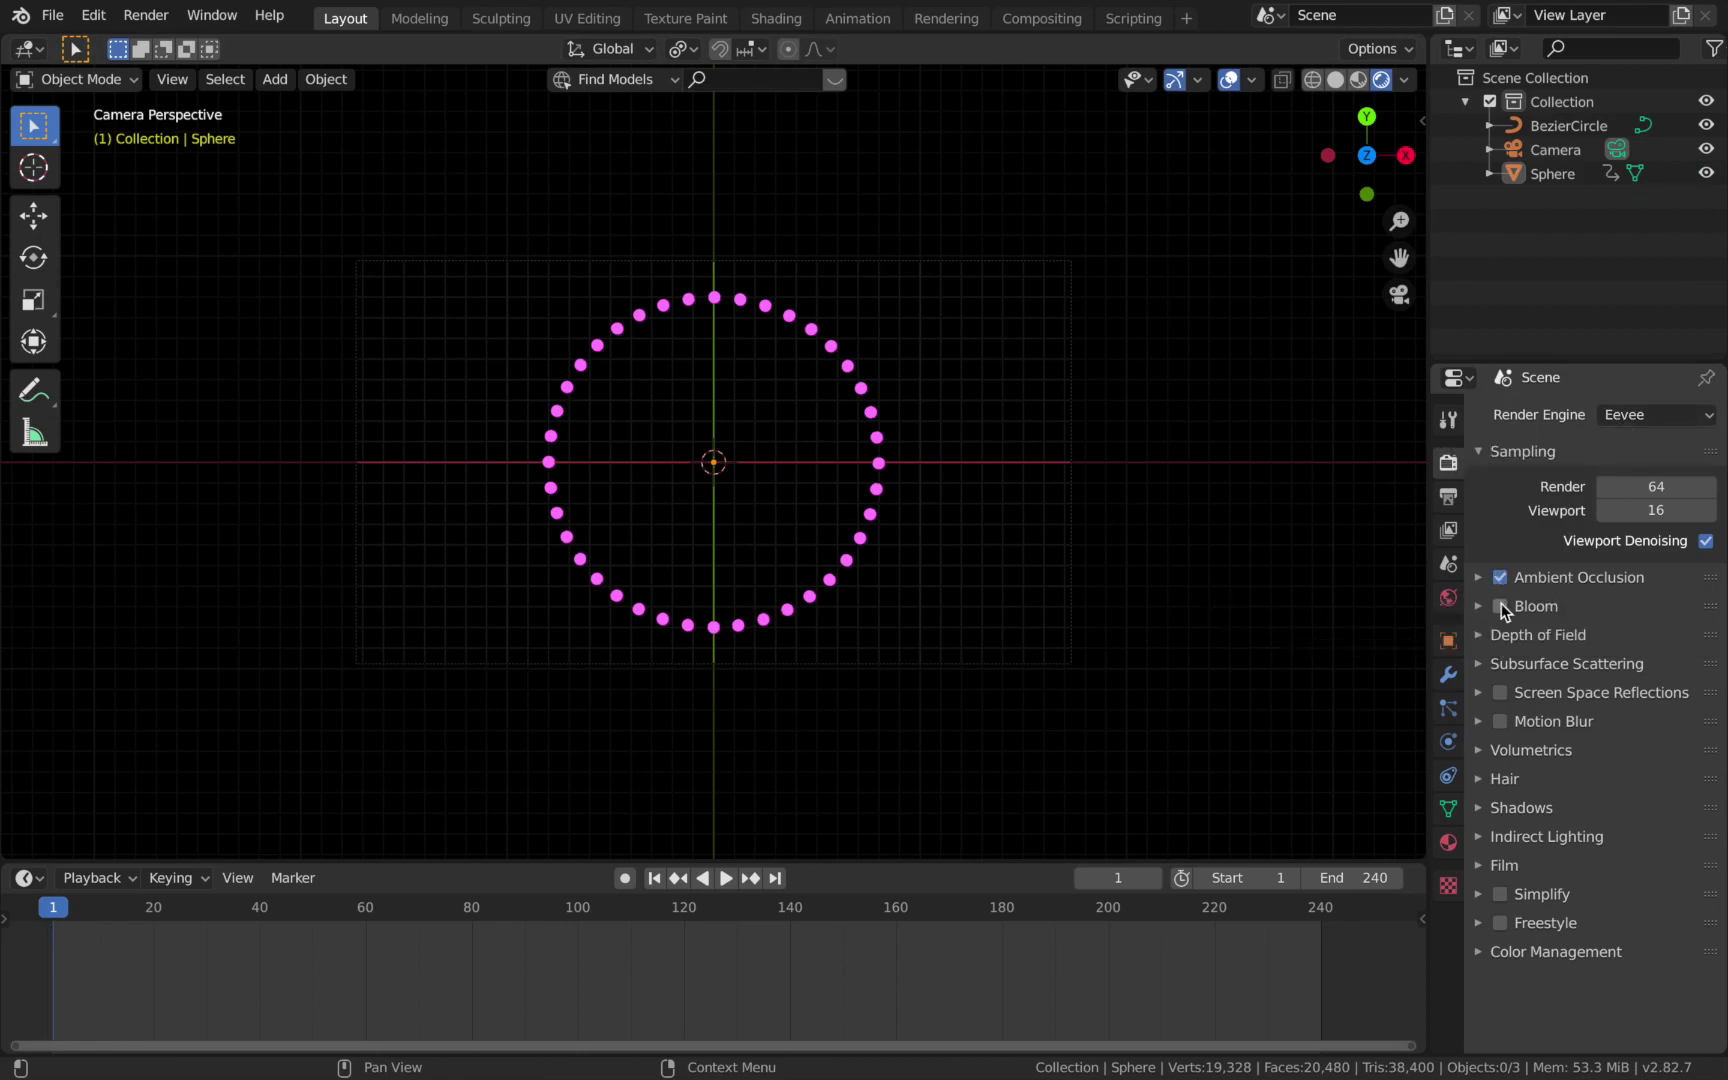
pyautogui.click(1501, 606)
pyautogui.click(1500, 721)
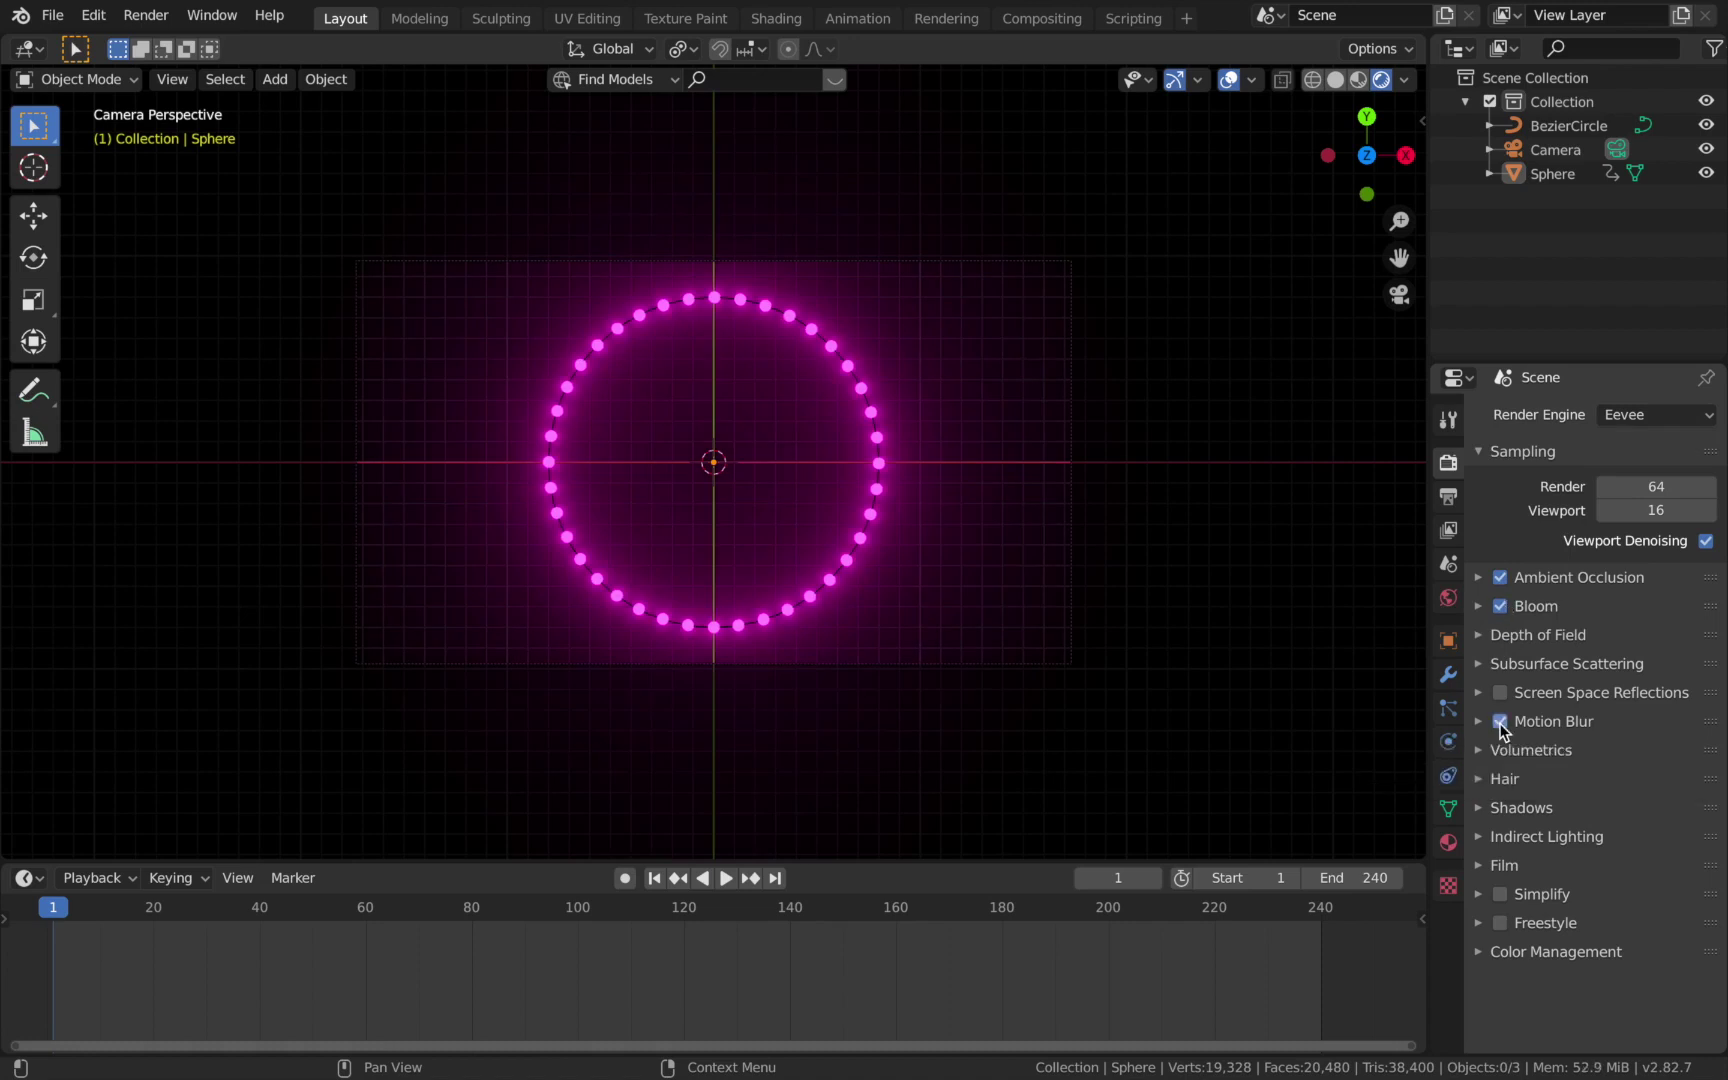
pyautogui.click(1481, 607)
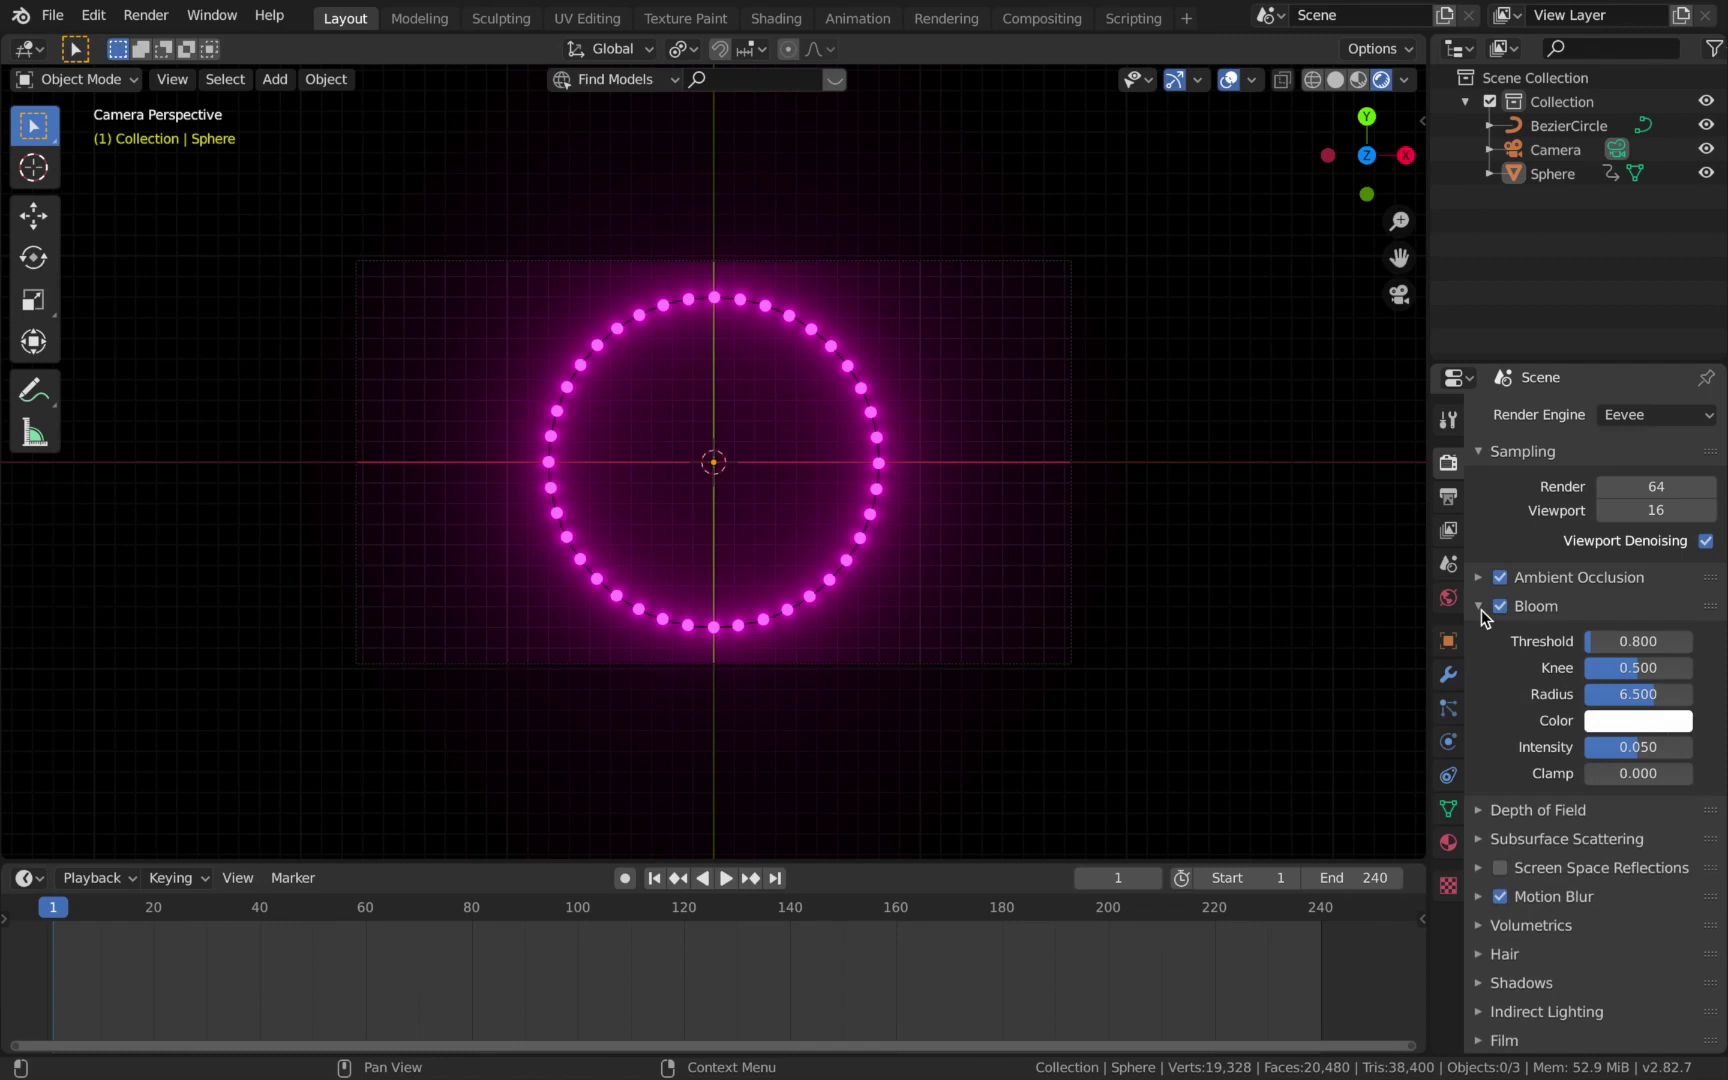
pyautogui.moveTo(1637, 757); pyautogui.dragTo(1605, 747)
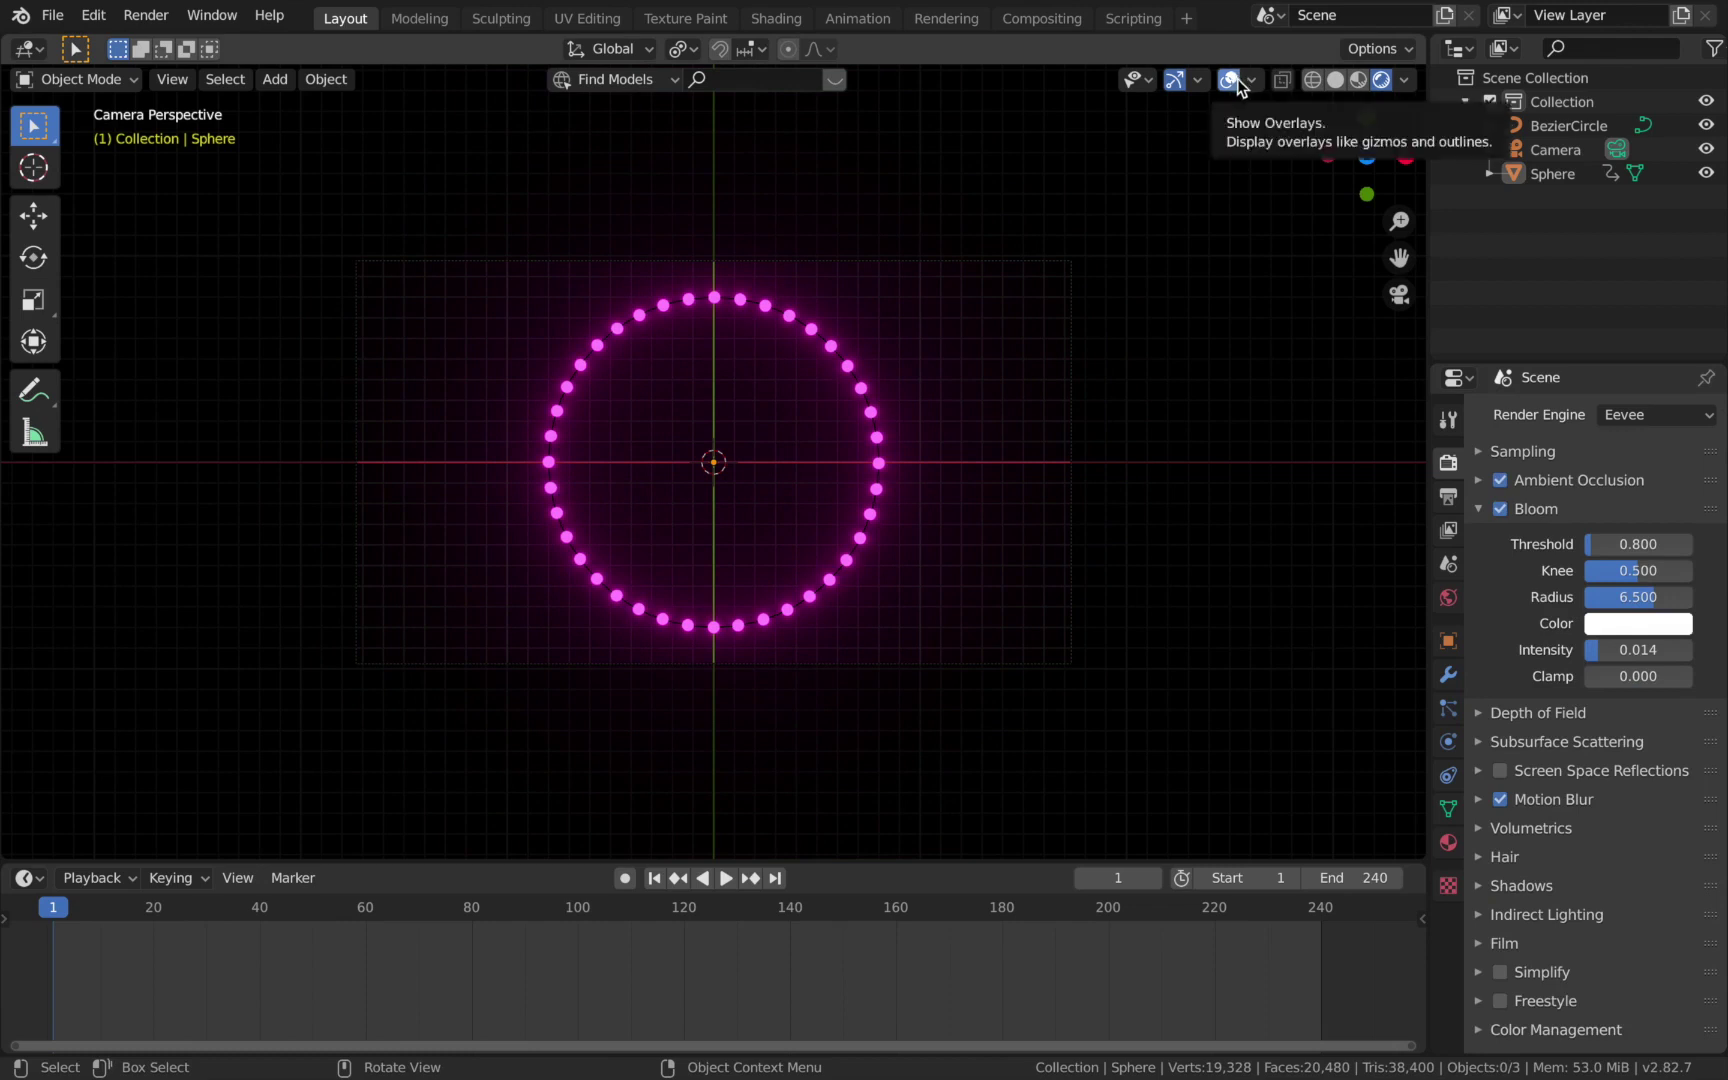
# Select the sphere ring and hide the viewport overlays to show the glowing ring without the grid and outlines.
pyautogui.click(819, 324)
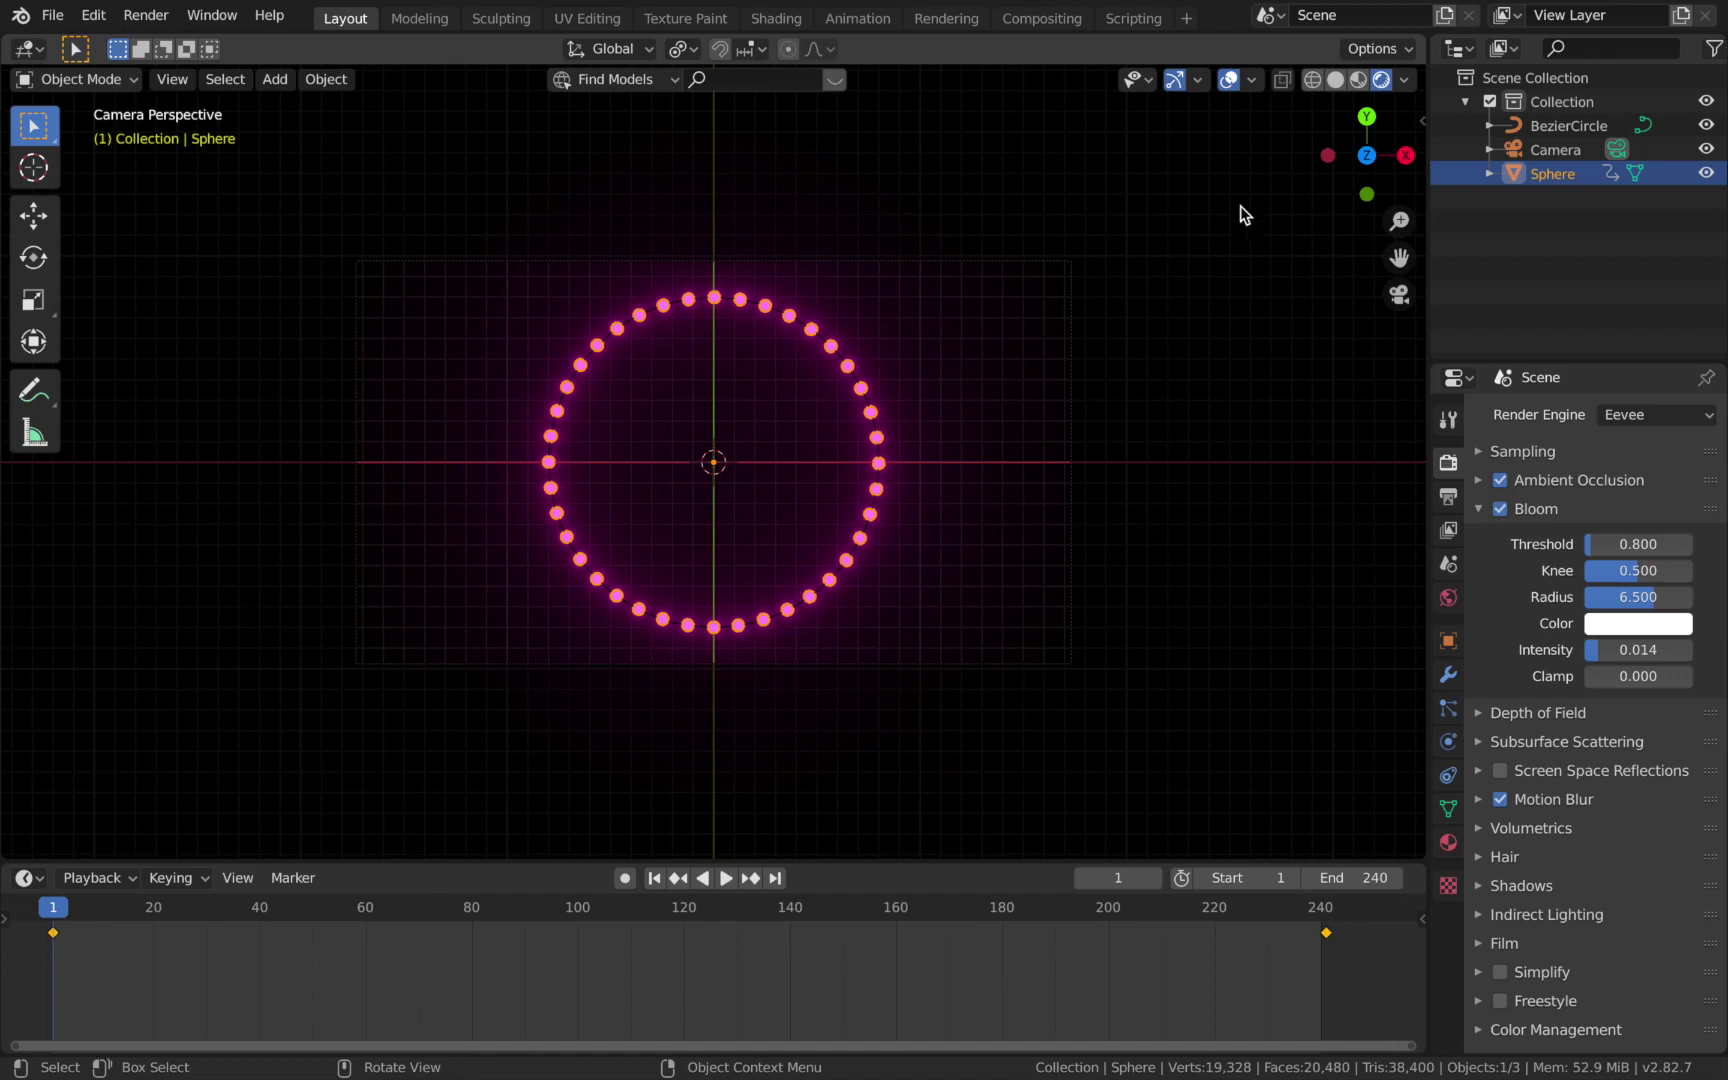
pyautogui.click(1229, 80)
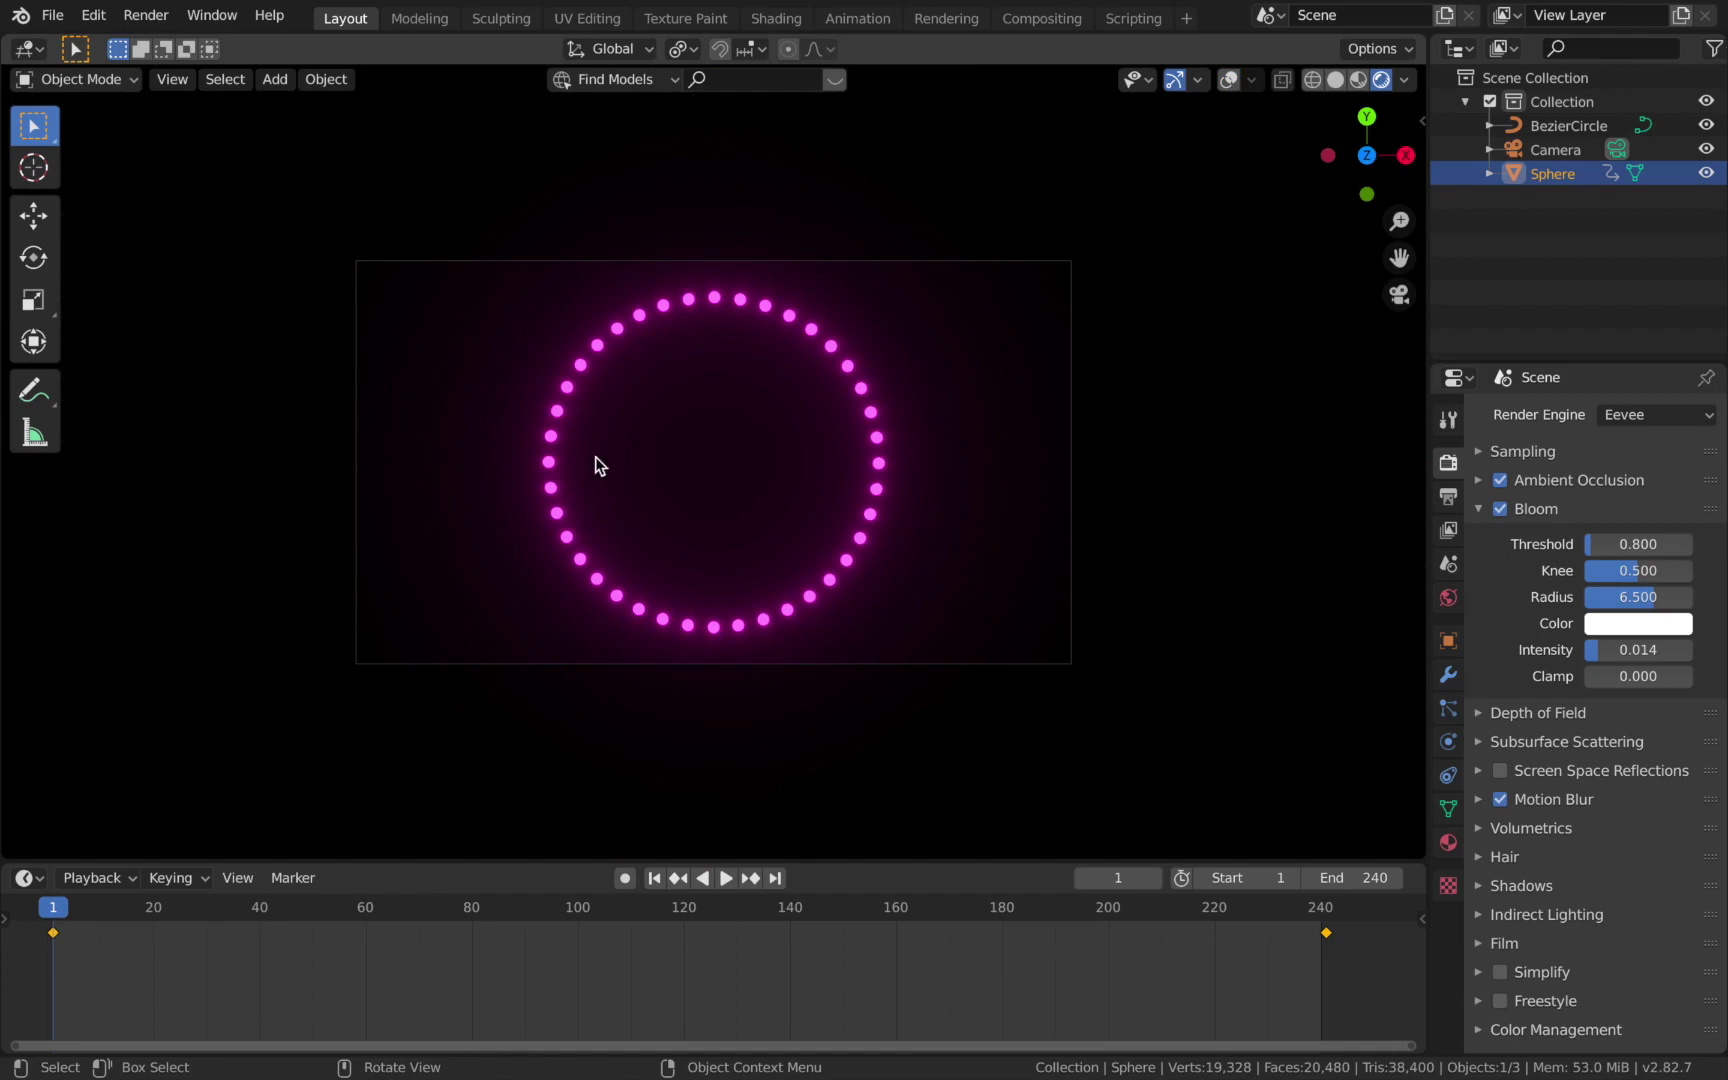
pyautogui.scroll(1, 656, 586)
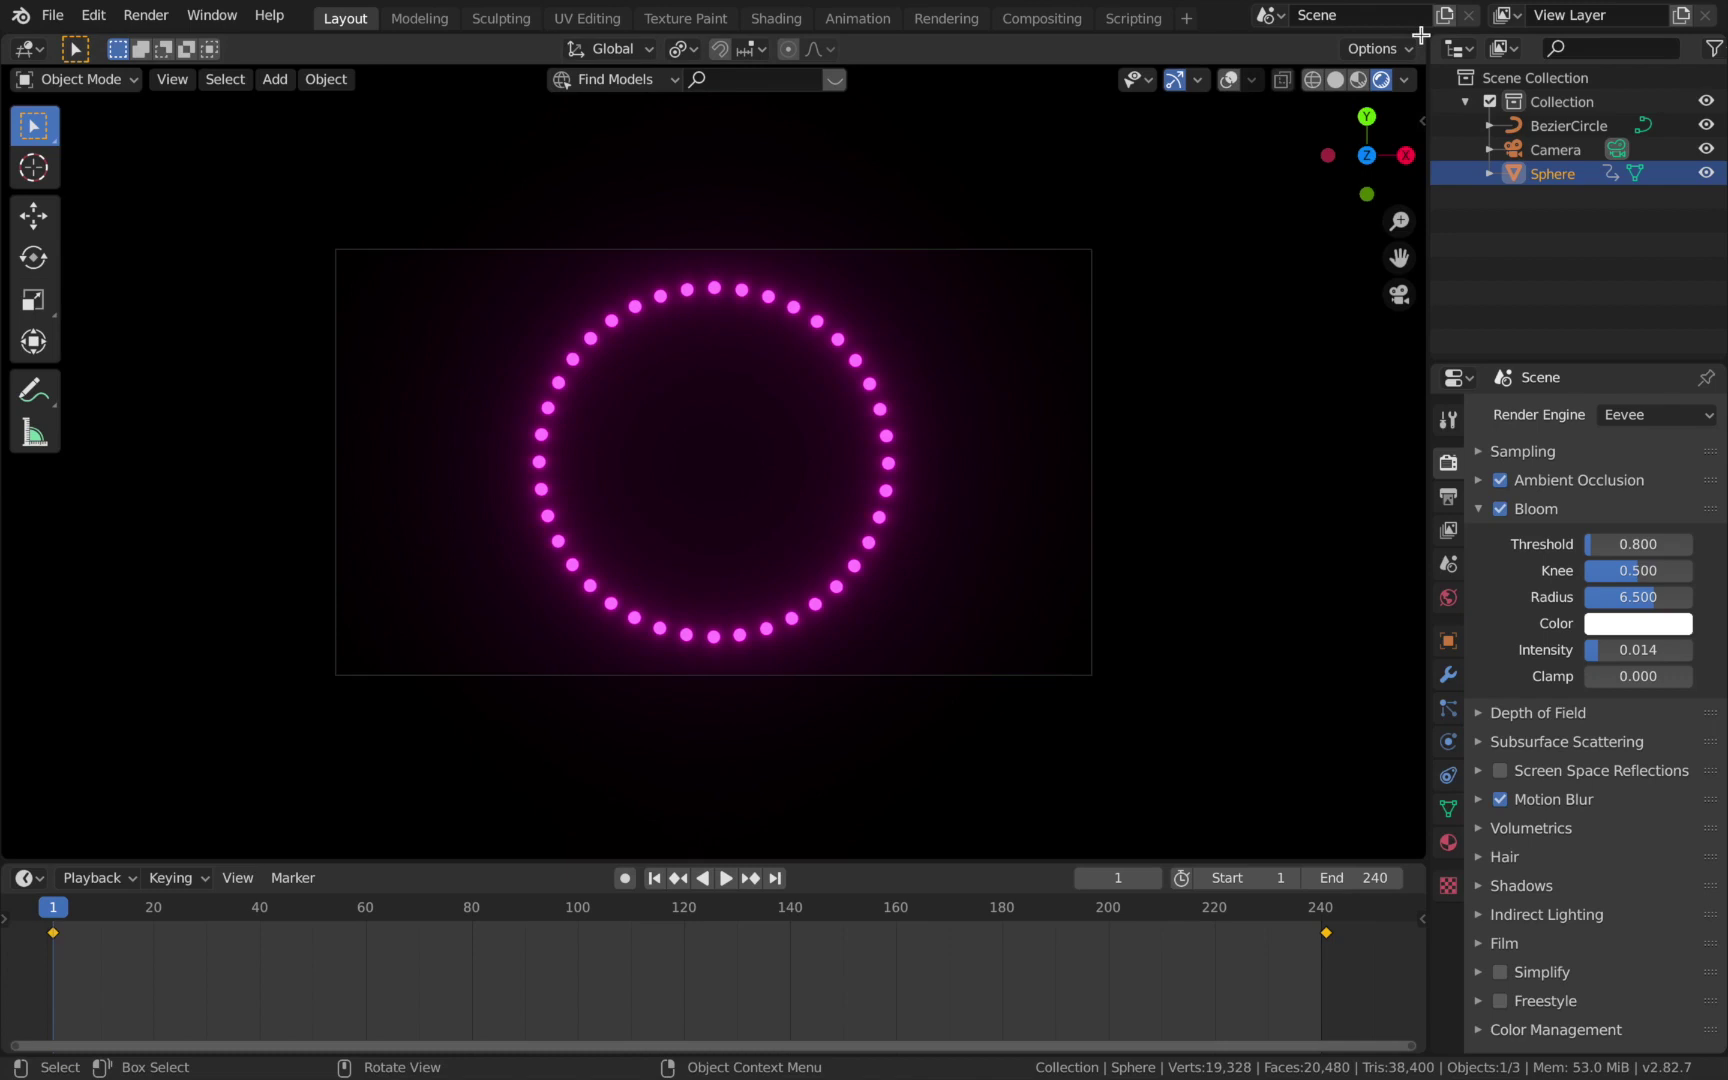
# Split the 3D viewport vertically, make the new area a Shader Editor with its sidebar collapsed, and show the sphere ring's material properties.
pyautogui.moveTo(1420, 33); pyautogui.dragTo(910, 95)
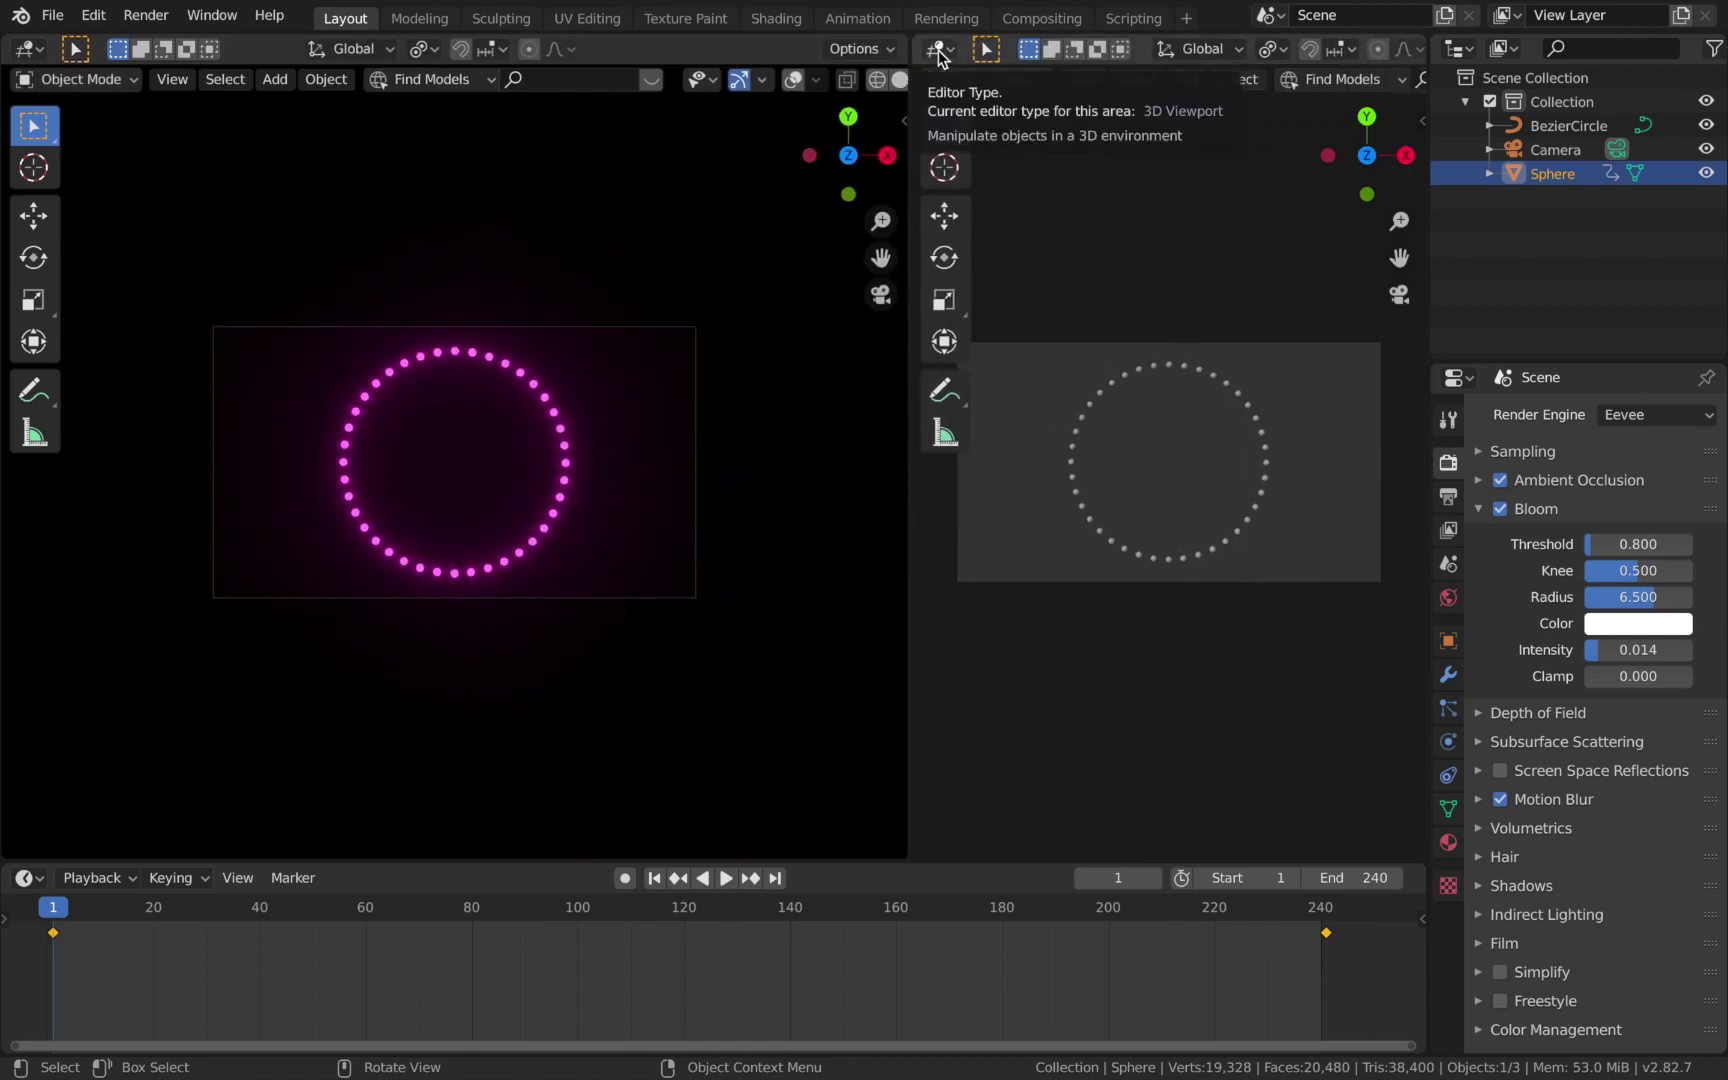
pyautogui.click(939, 49)
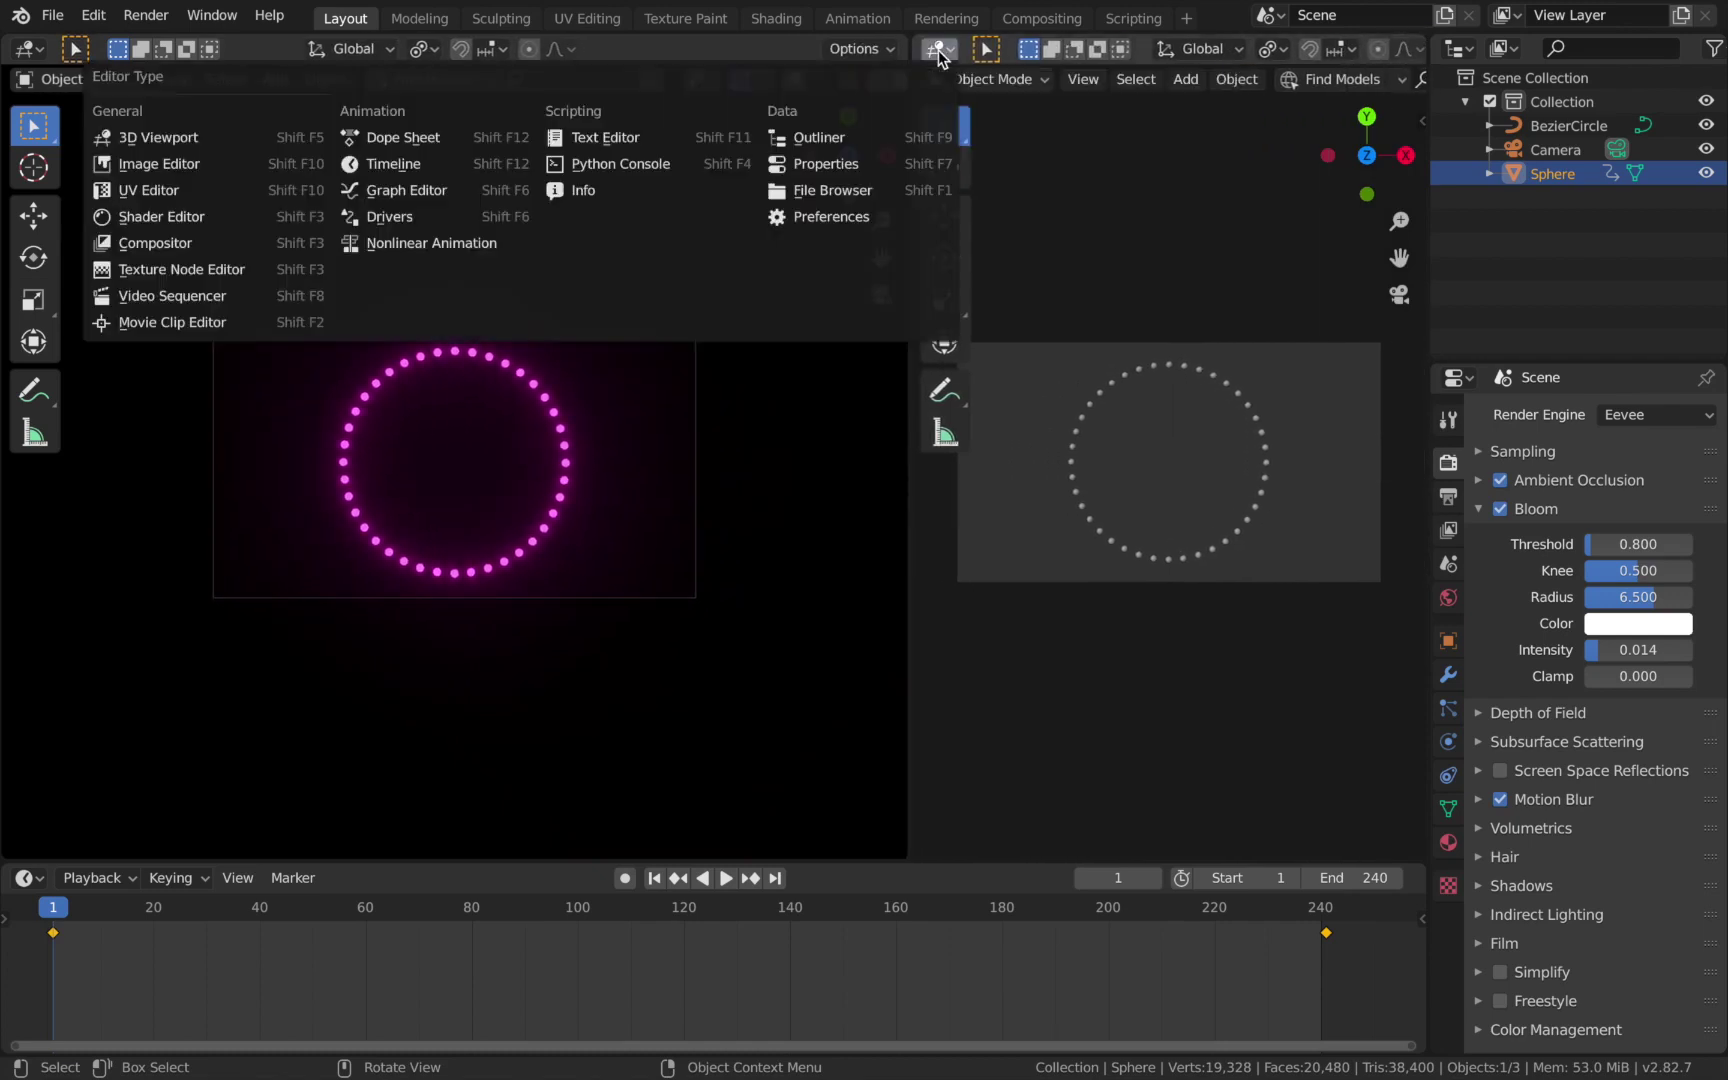
pyautogui.click(231, 216)
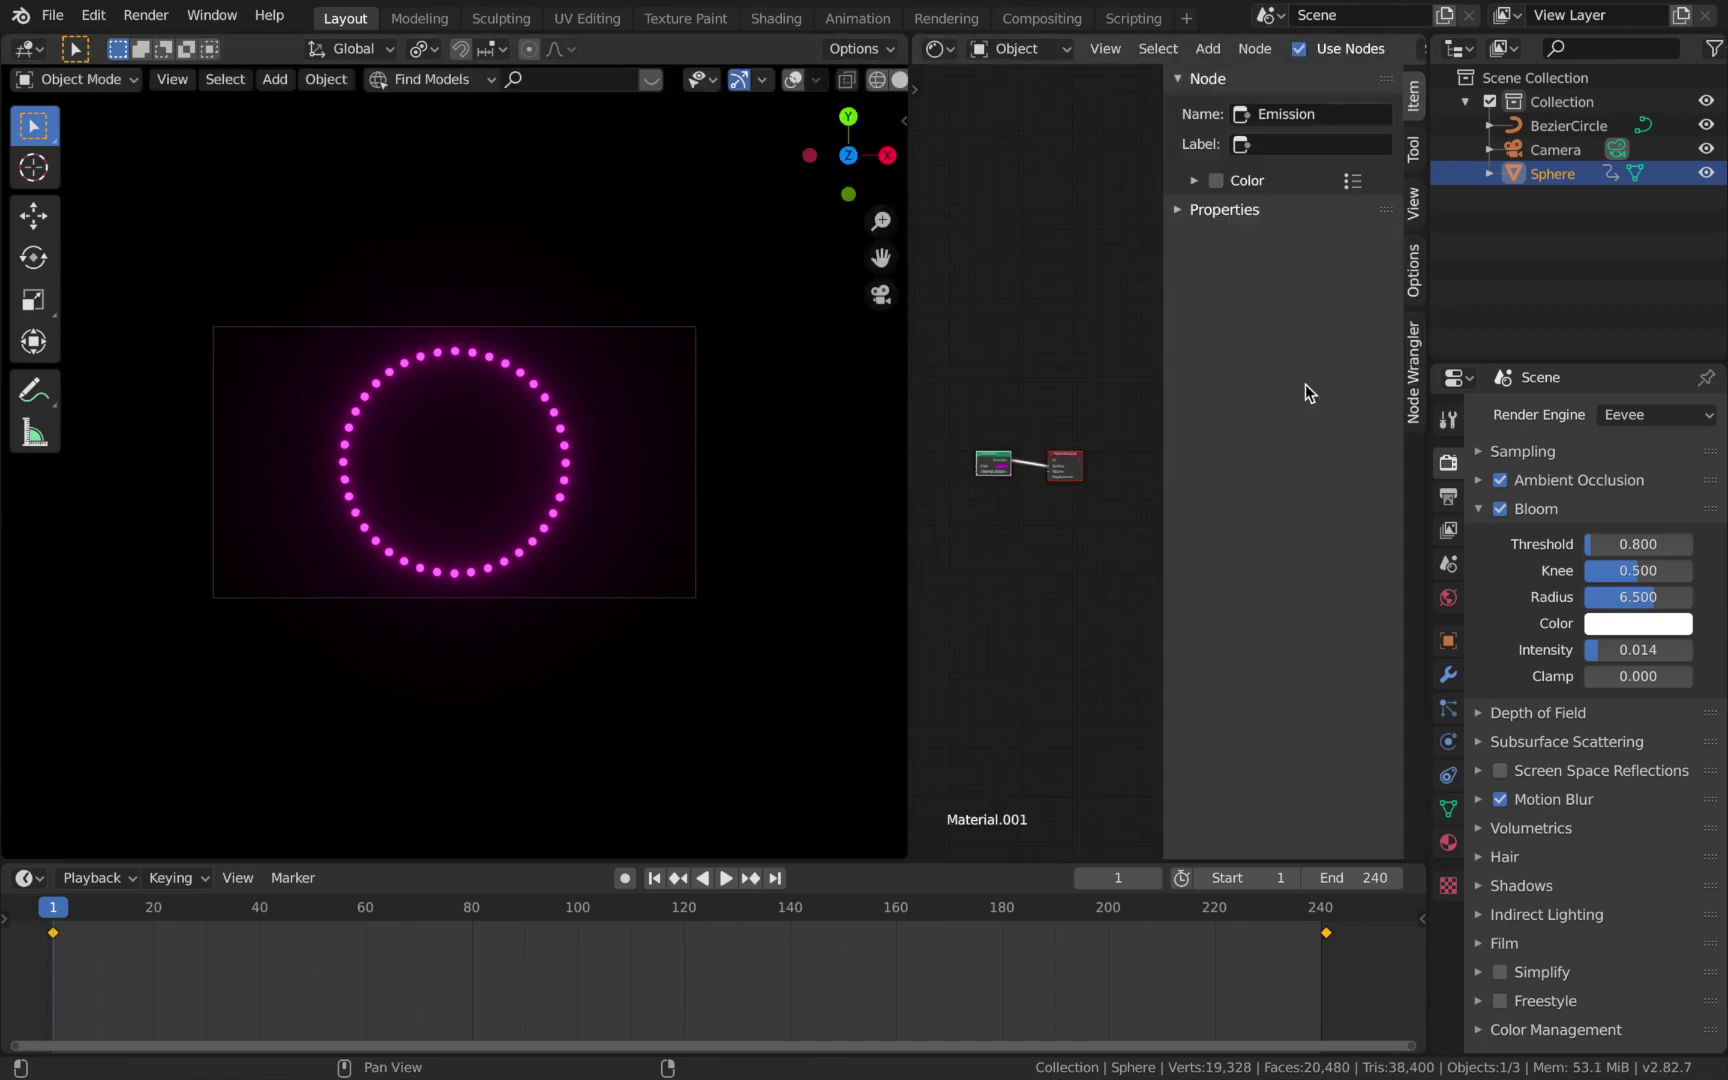
pyautogui.moveTo(1165, 361); pyautogui.dragTo(1400, 355)
pyautogui.click(1448, 842)
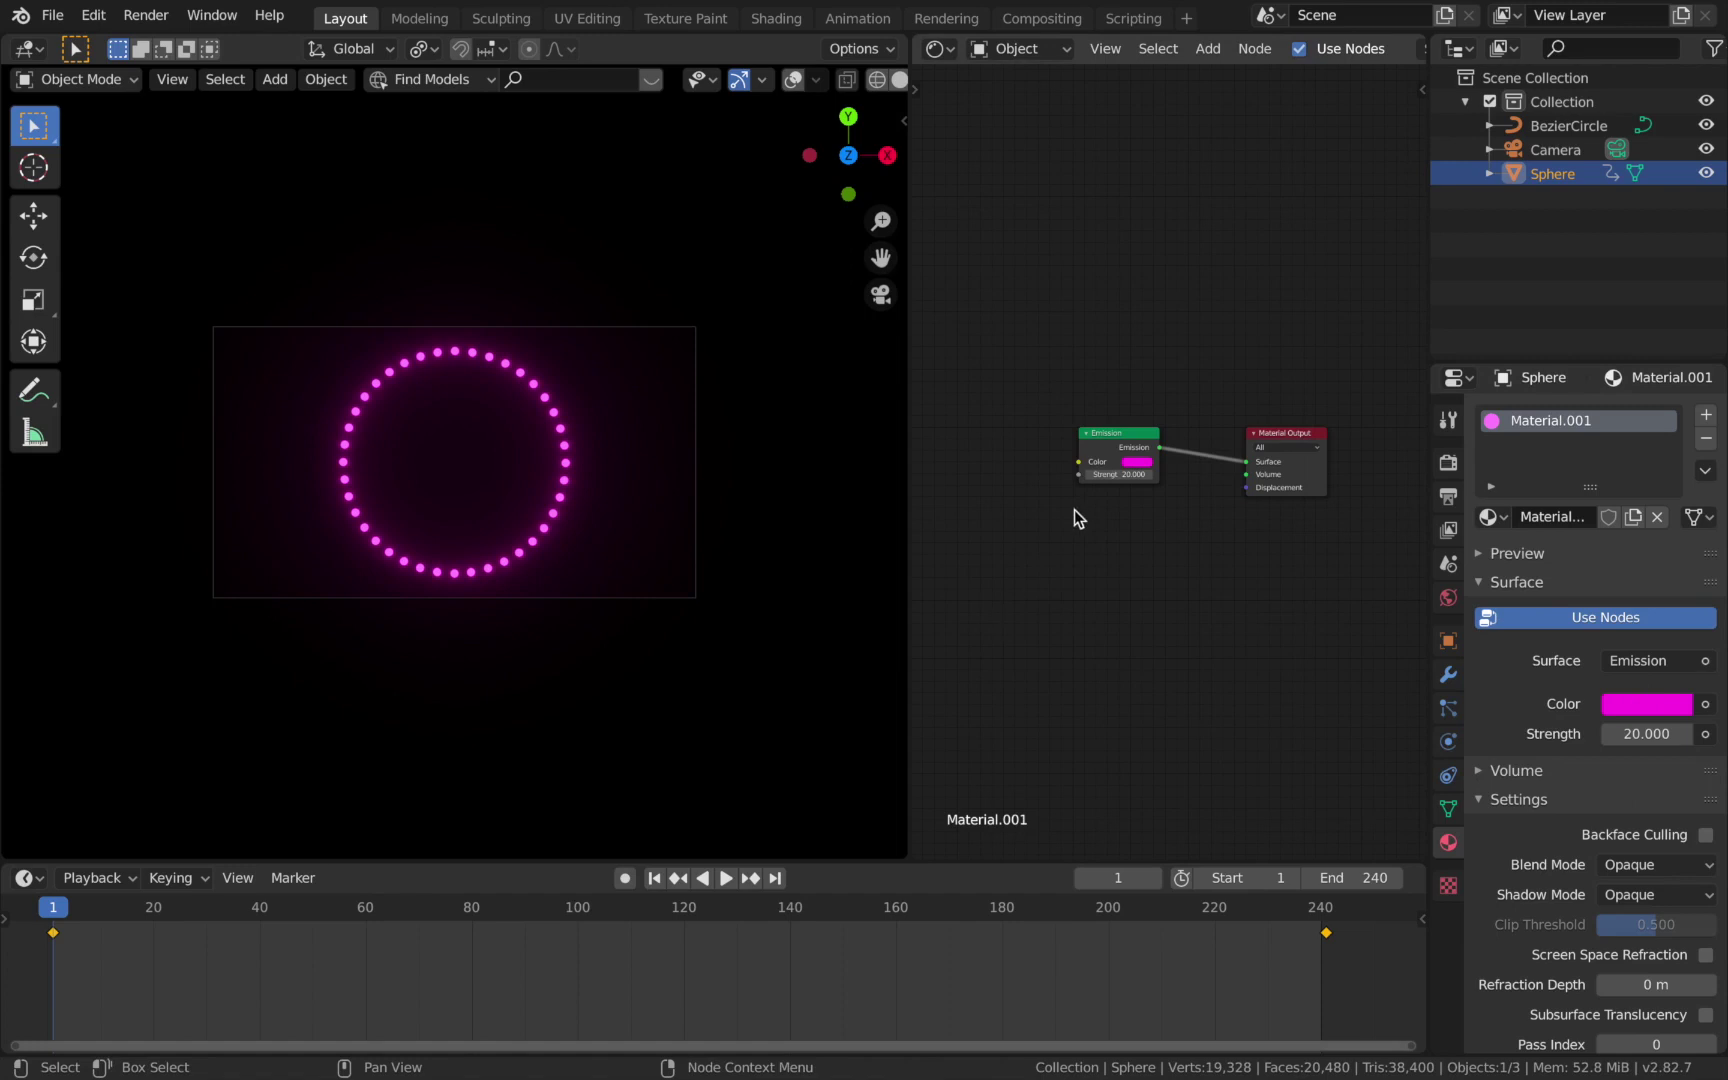
# Shift the Emission color to a slightly more saturated magenta, and add a ColorRamp node connected to the Emission Color input.
pyautogui.click(1137, 463)
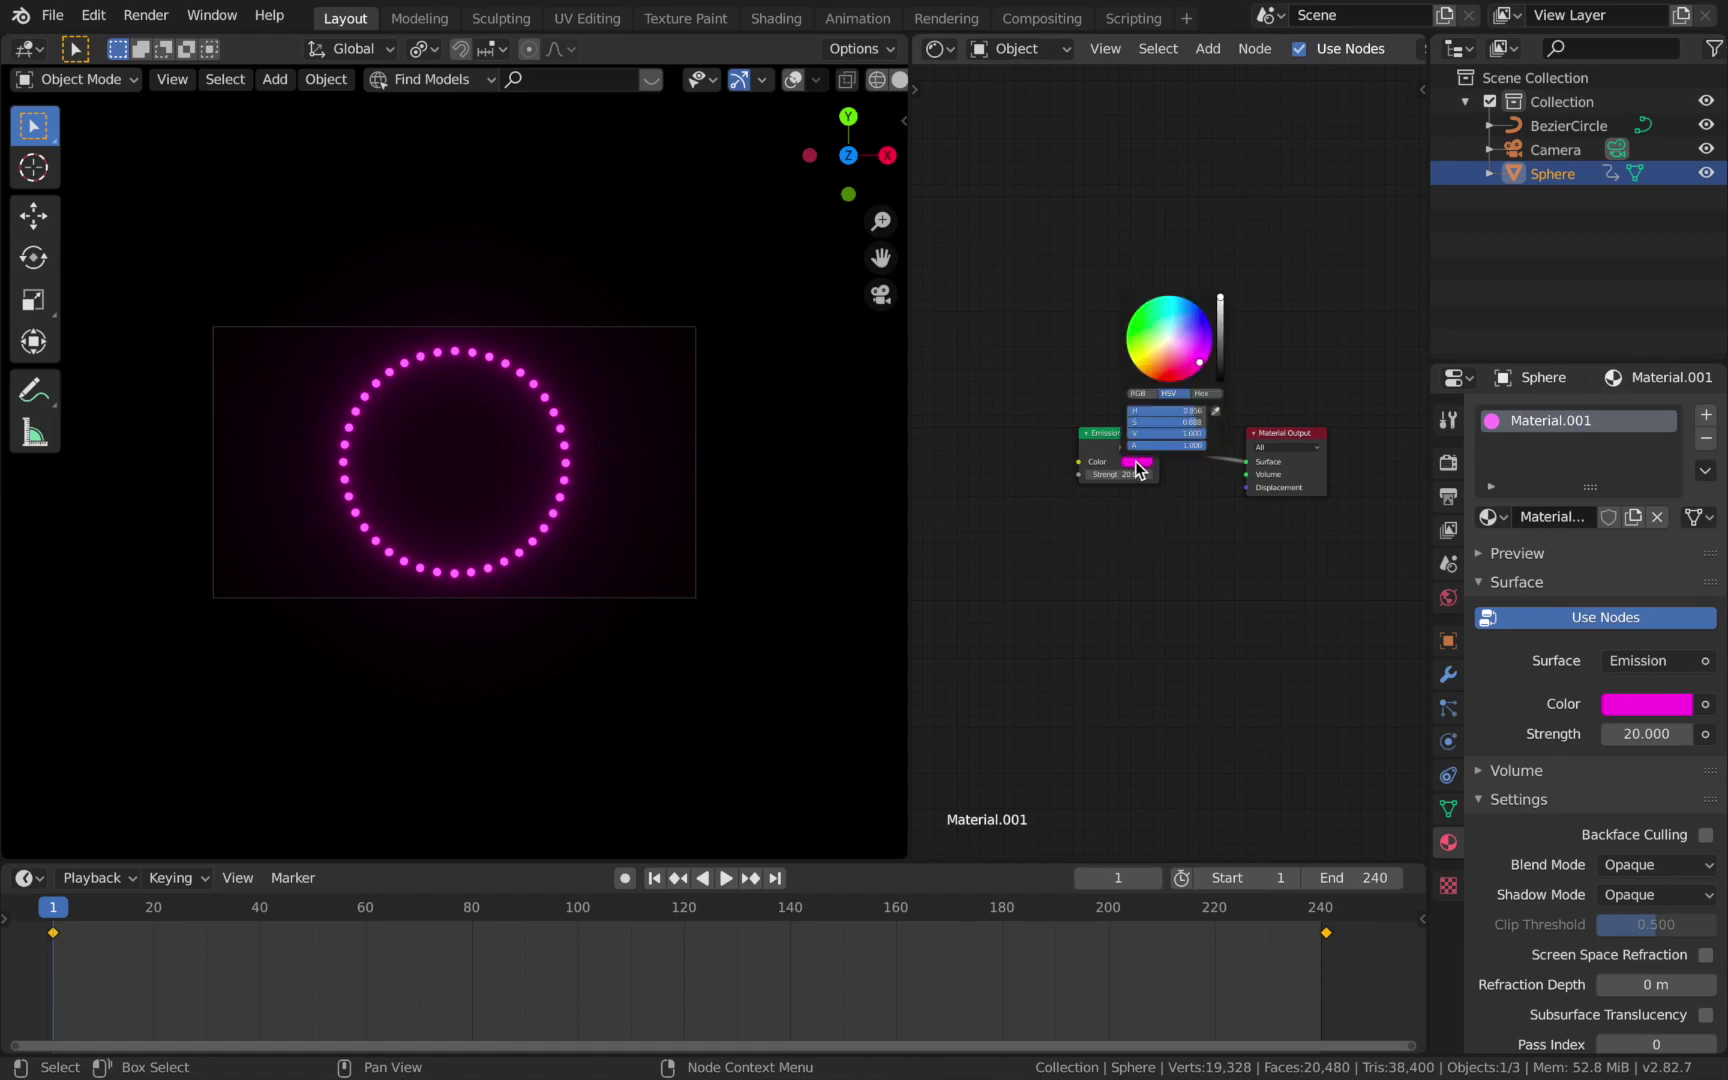
pyautogui.moveTo(1200, 363)
pyautogui.mouseDown()
pyautogui.moveTo(1189, 318)
pyautogui.moveTo(1207, 360)
pyautogui.mouseUp()
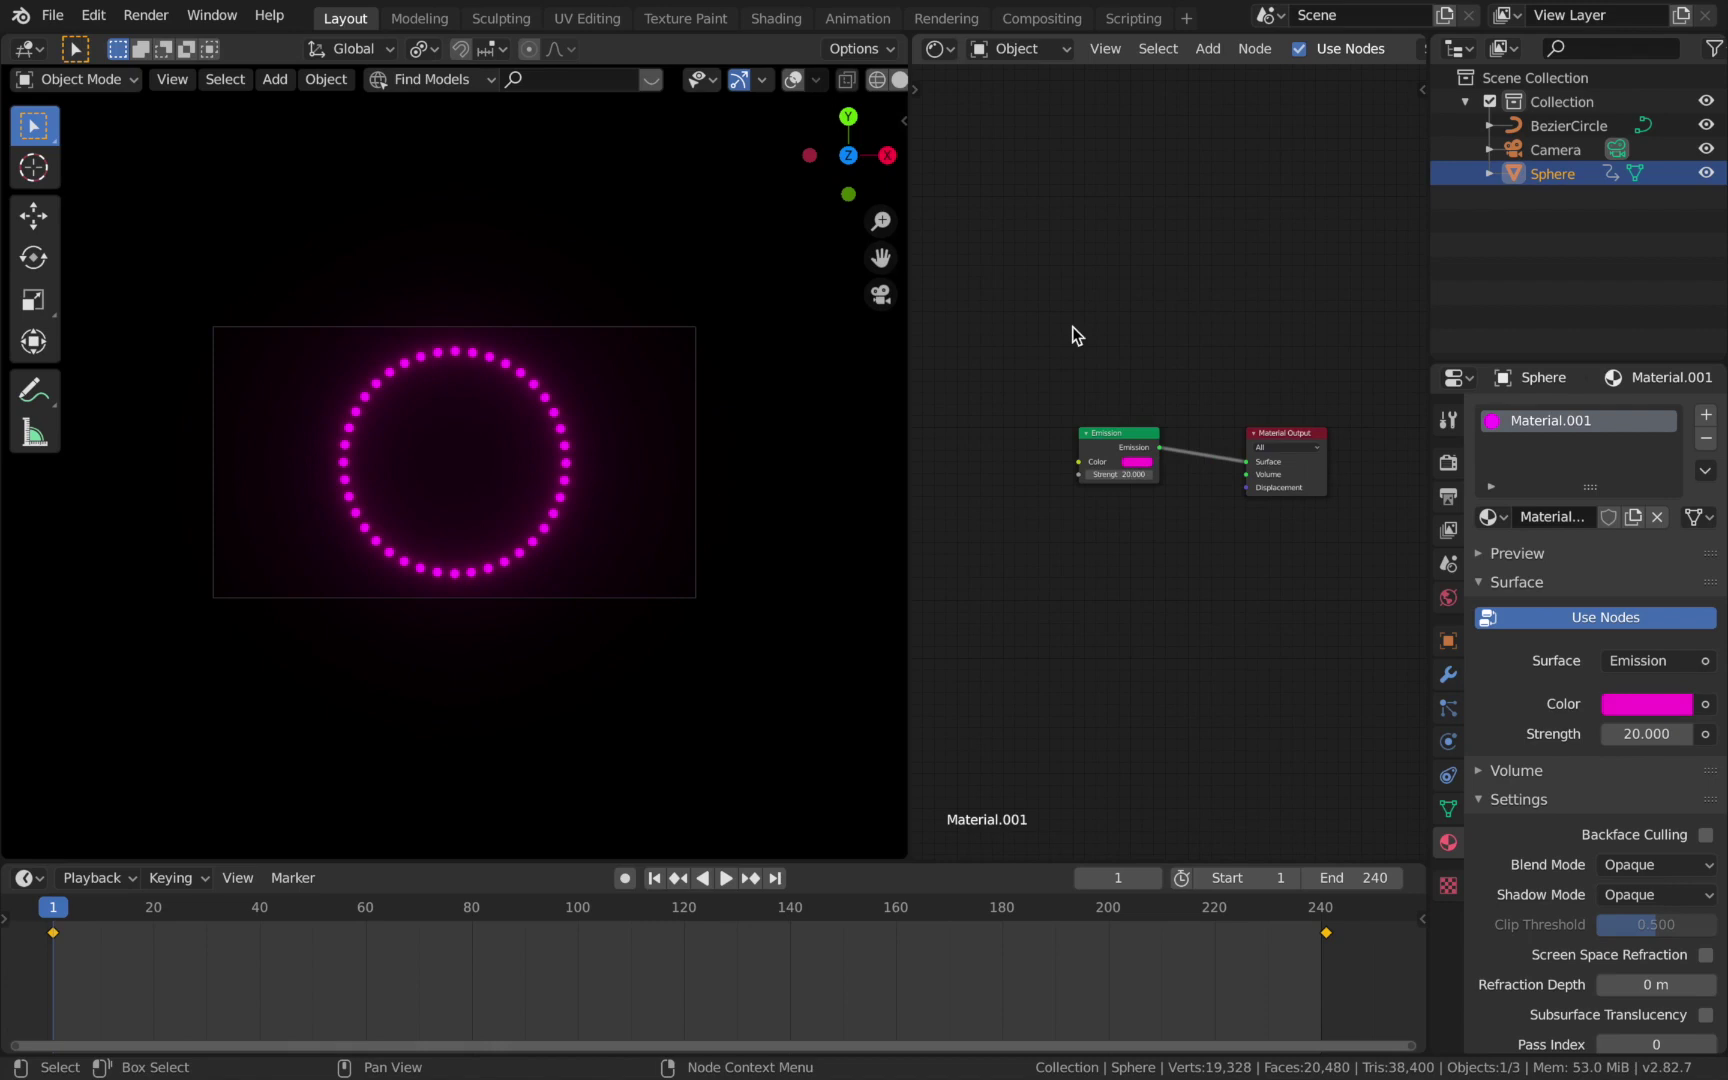
pyautogui.hotkey('shift', 'a')
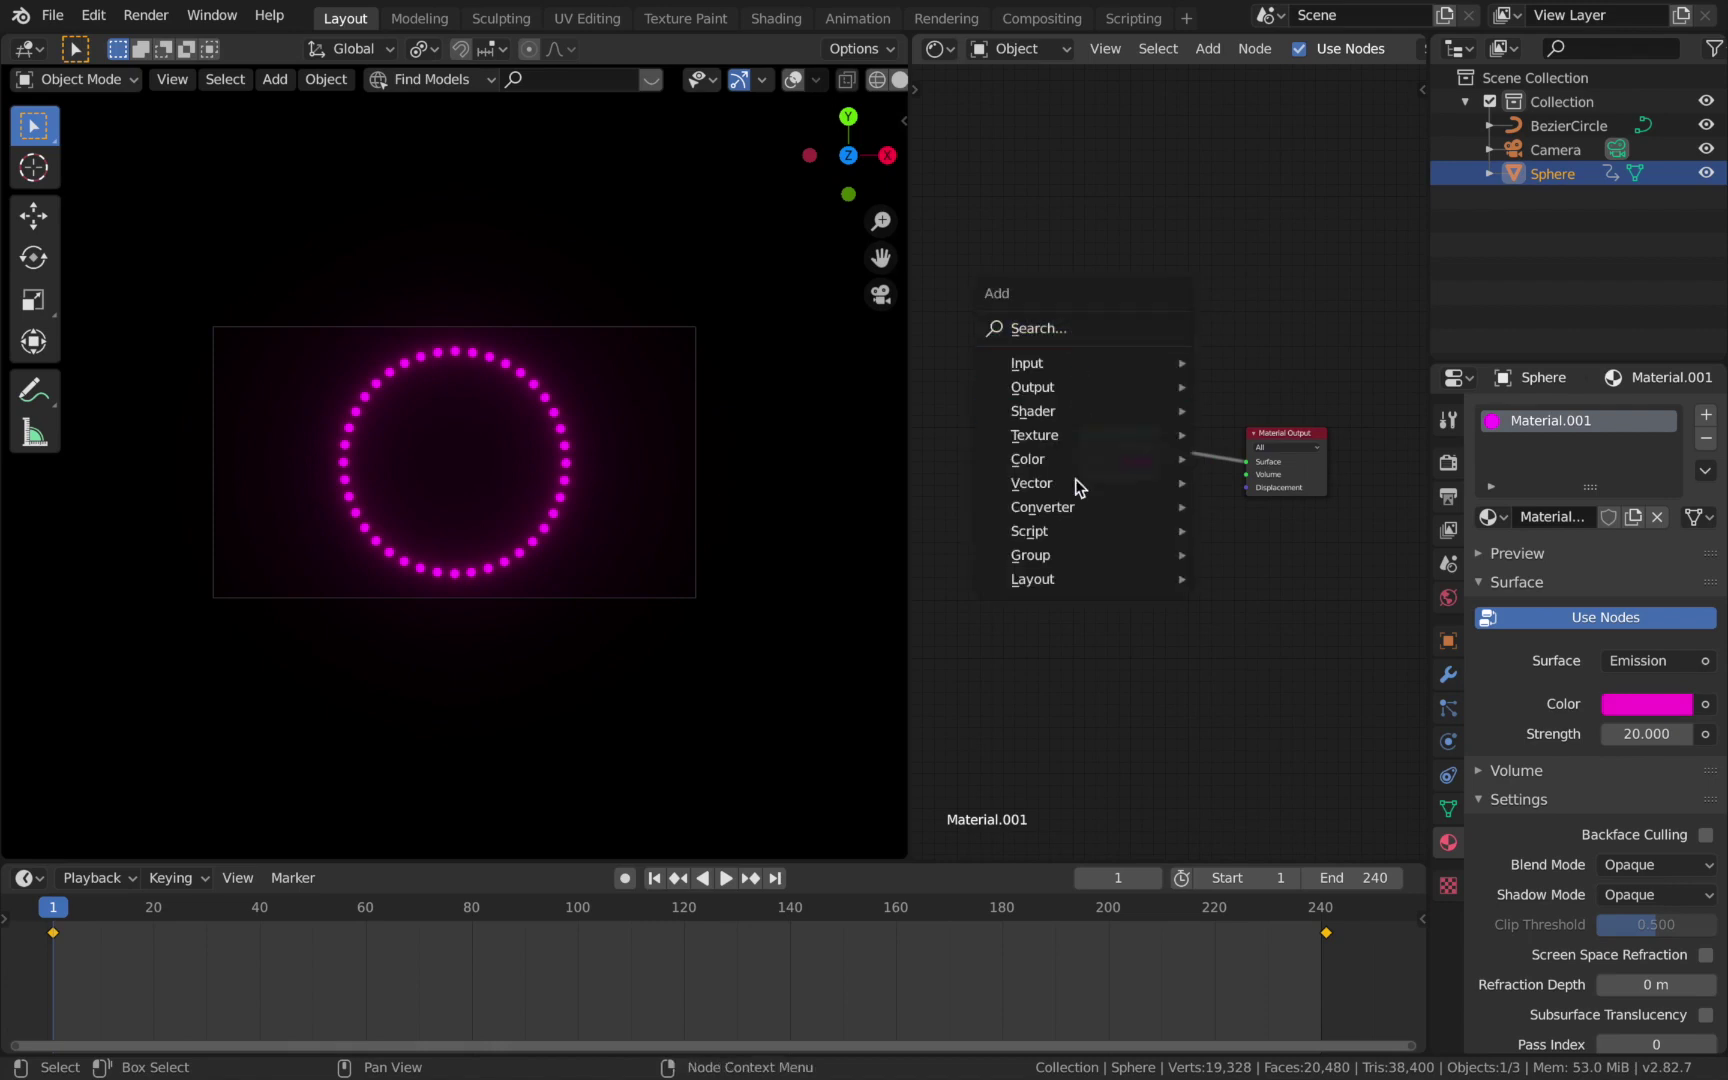
pyautogui.moveTo(1070, 512)
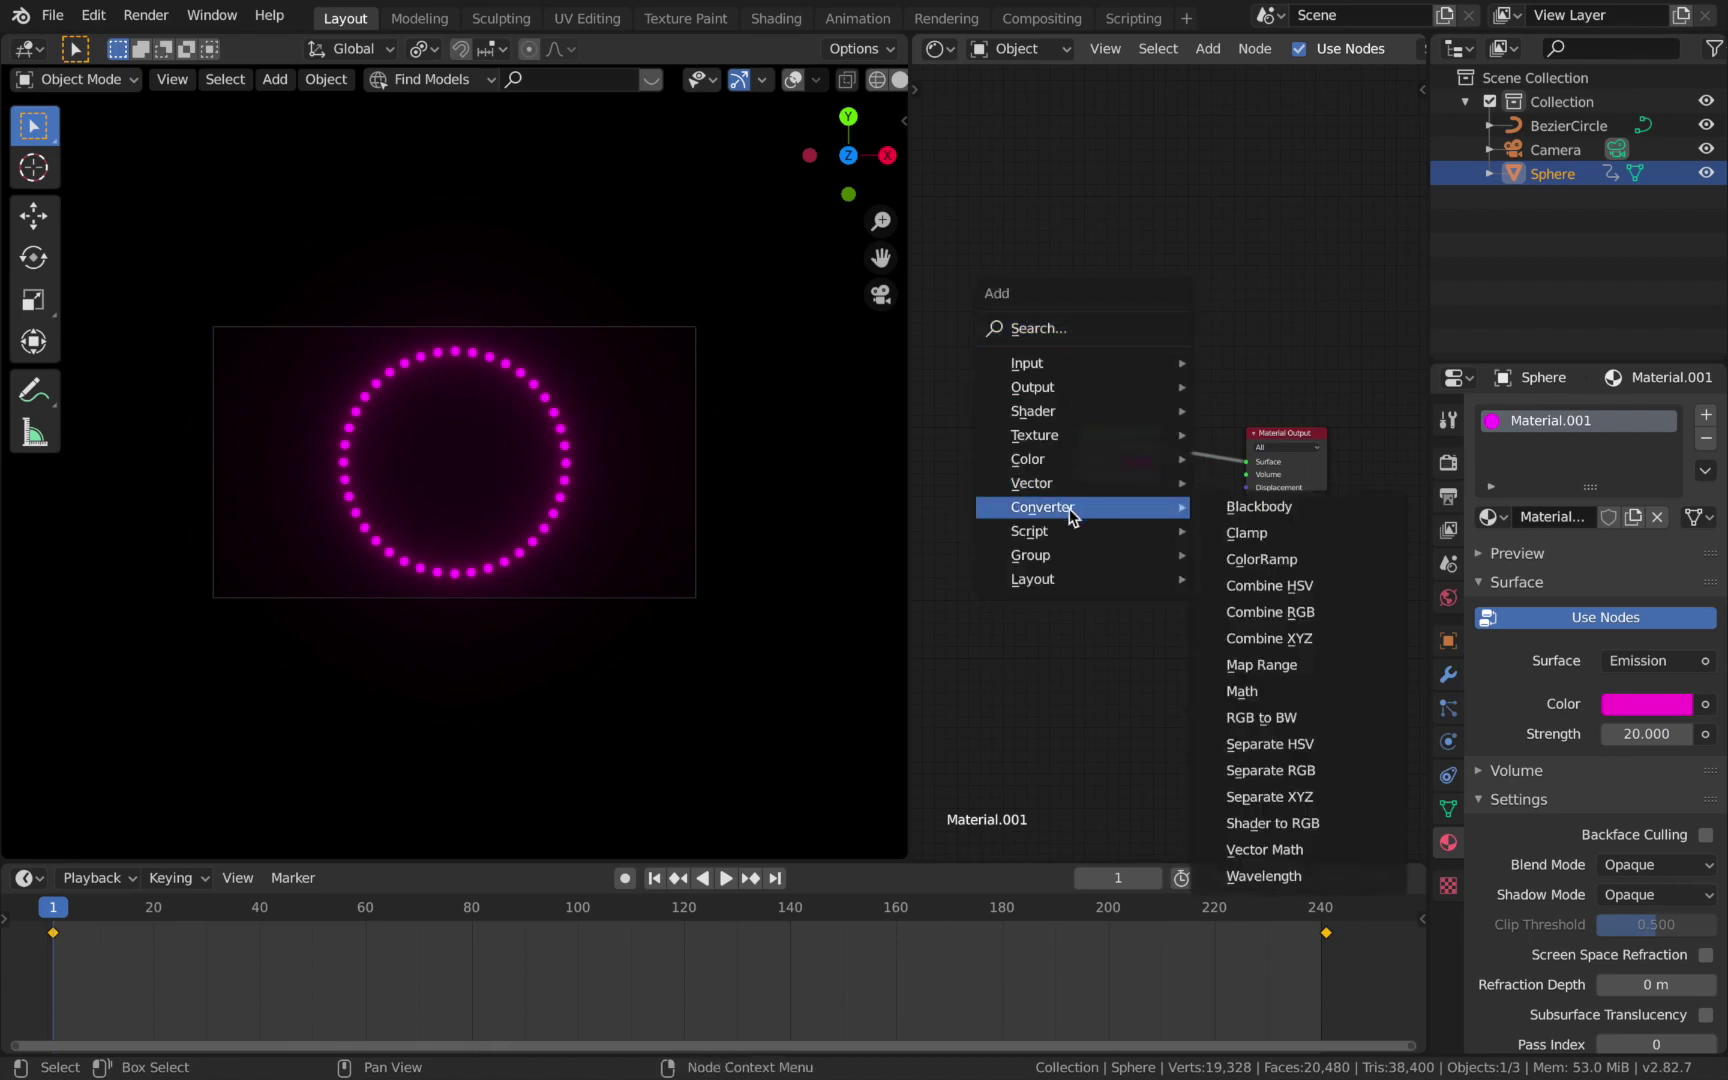
pyautogui.click(1240, 558)
pyautogui.click(1407, 431)
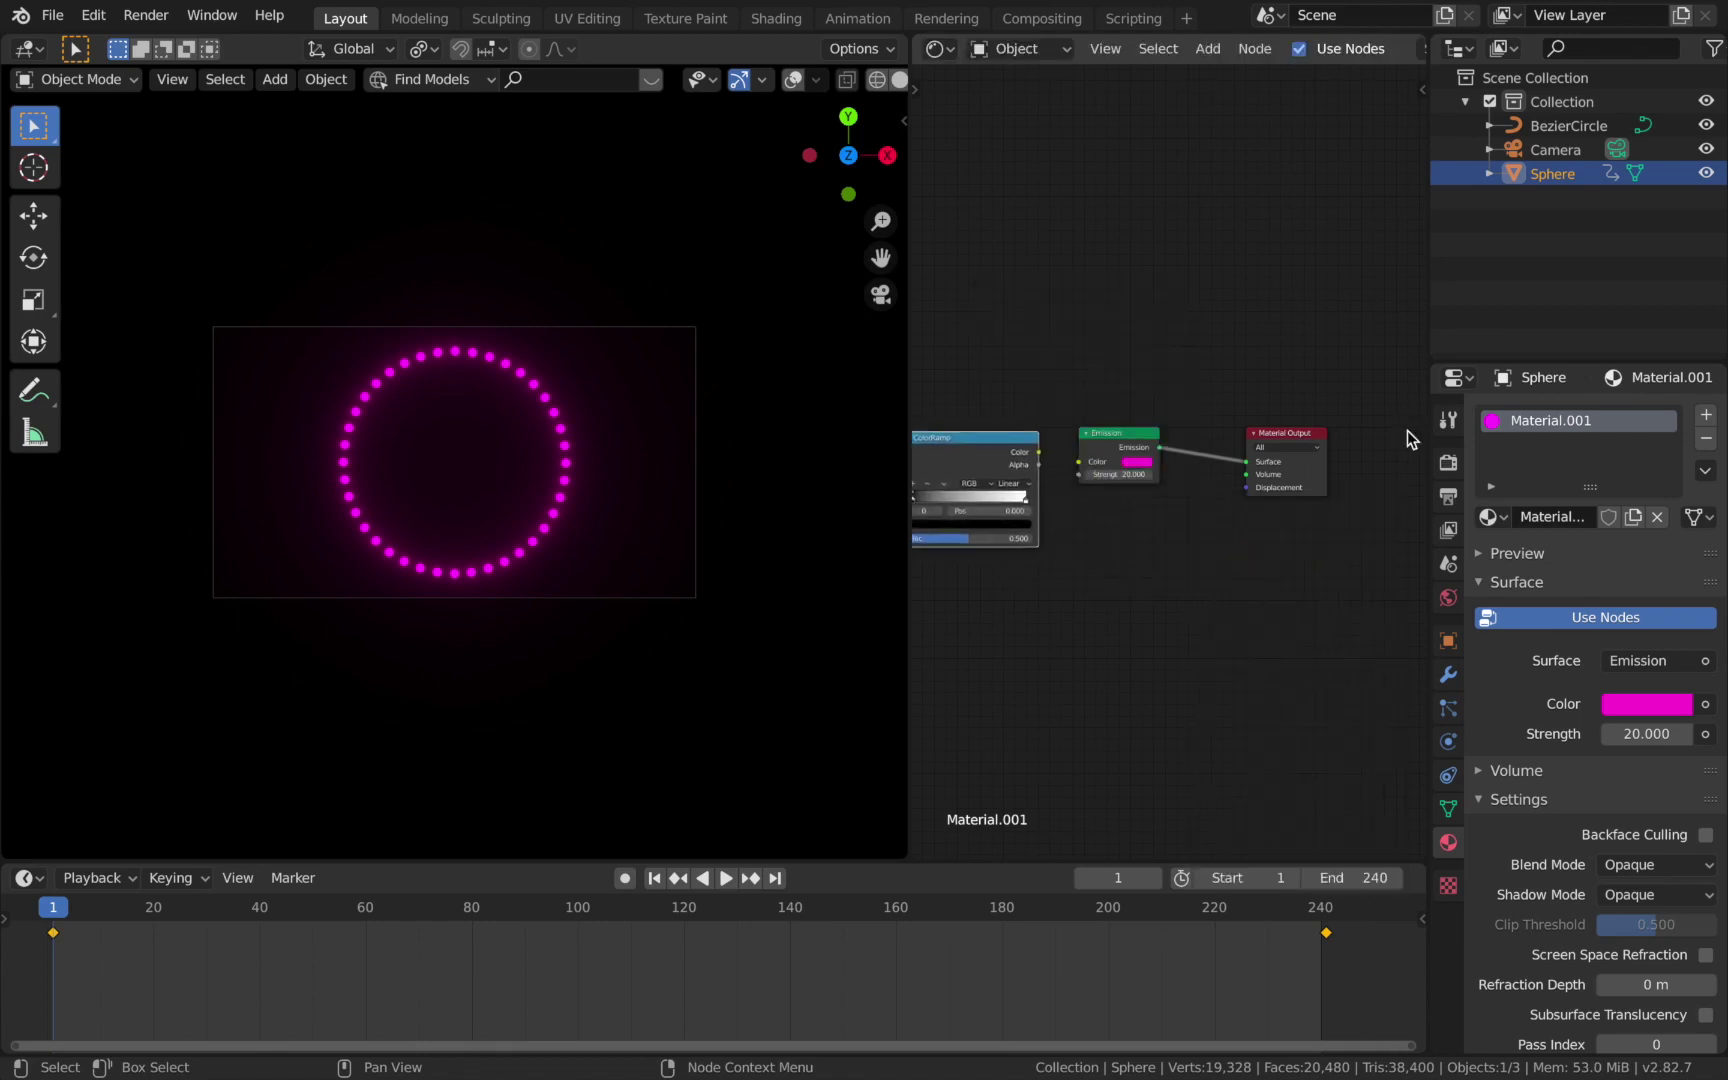
pyautogui.moveTo(1038, 452); pyautogui.dragTo(1145, 472)
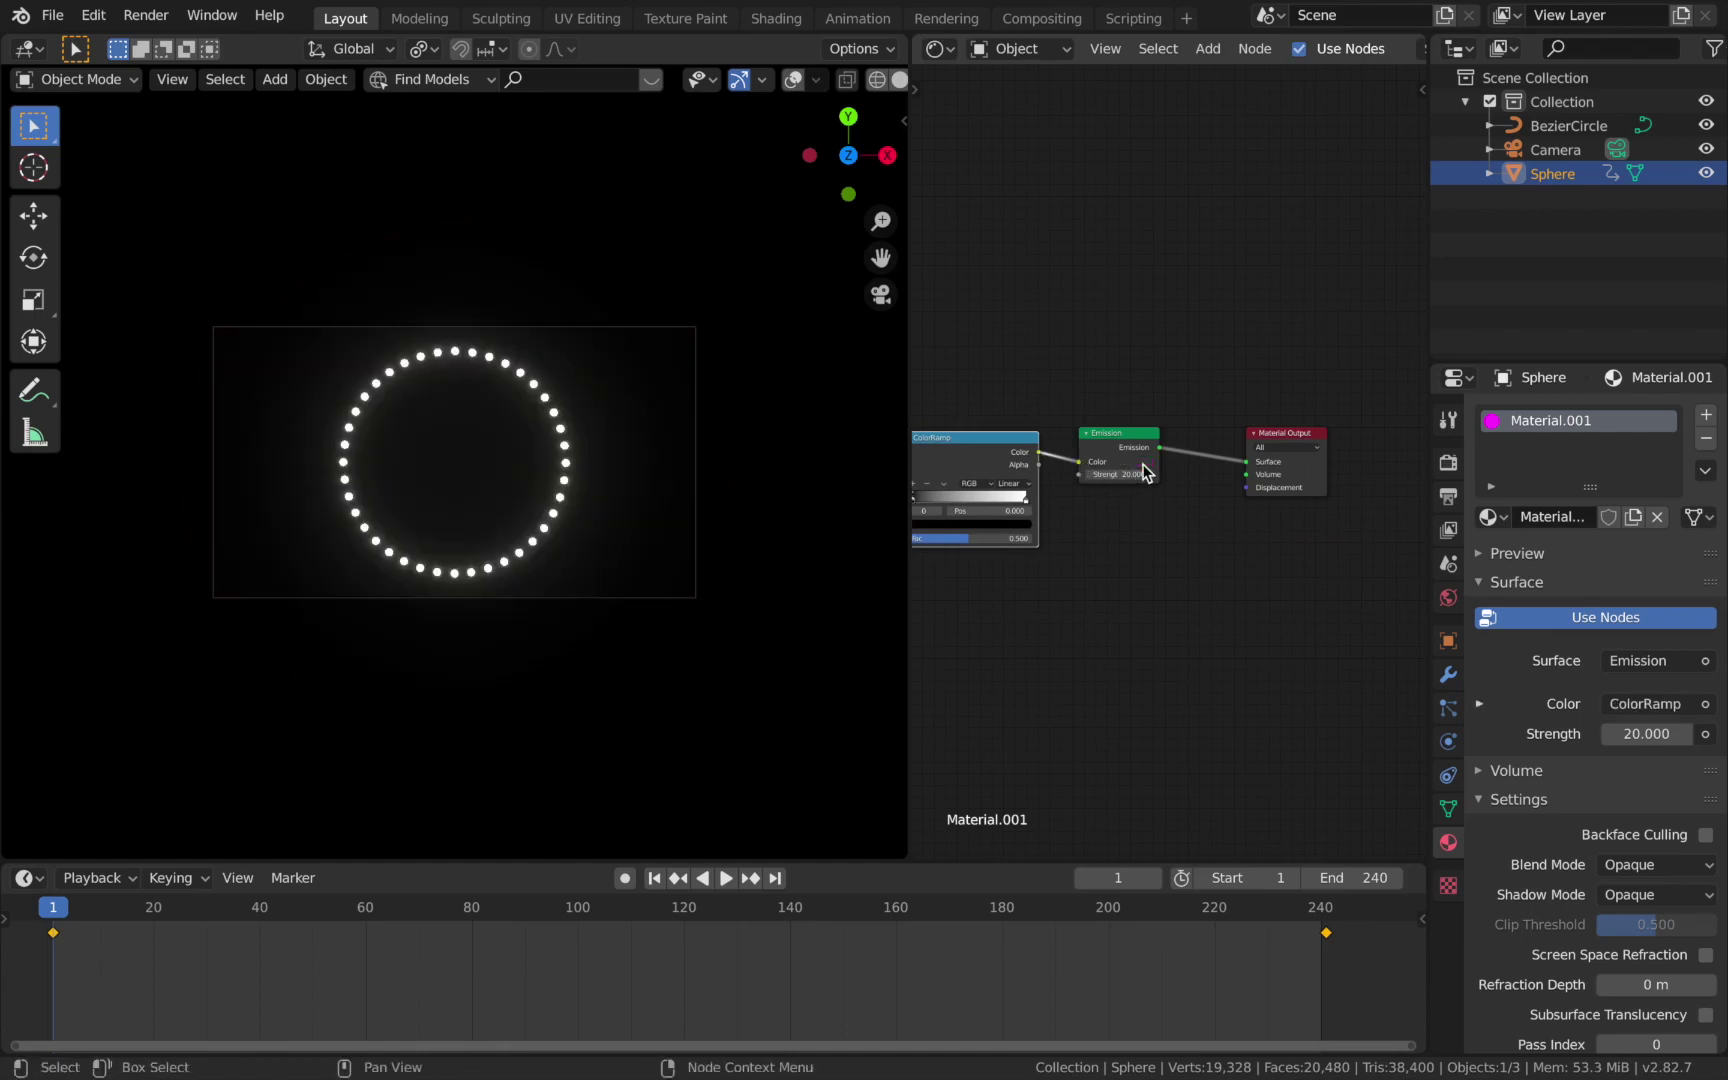
# Change the ColorRamp's white stop to saturated magenta and move it to slightly before the middle of the ramp.
pyautogui.press('Home')
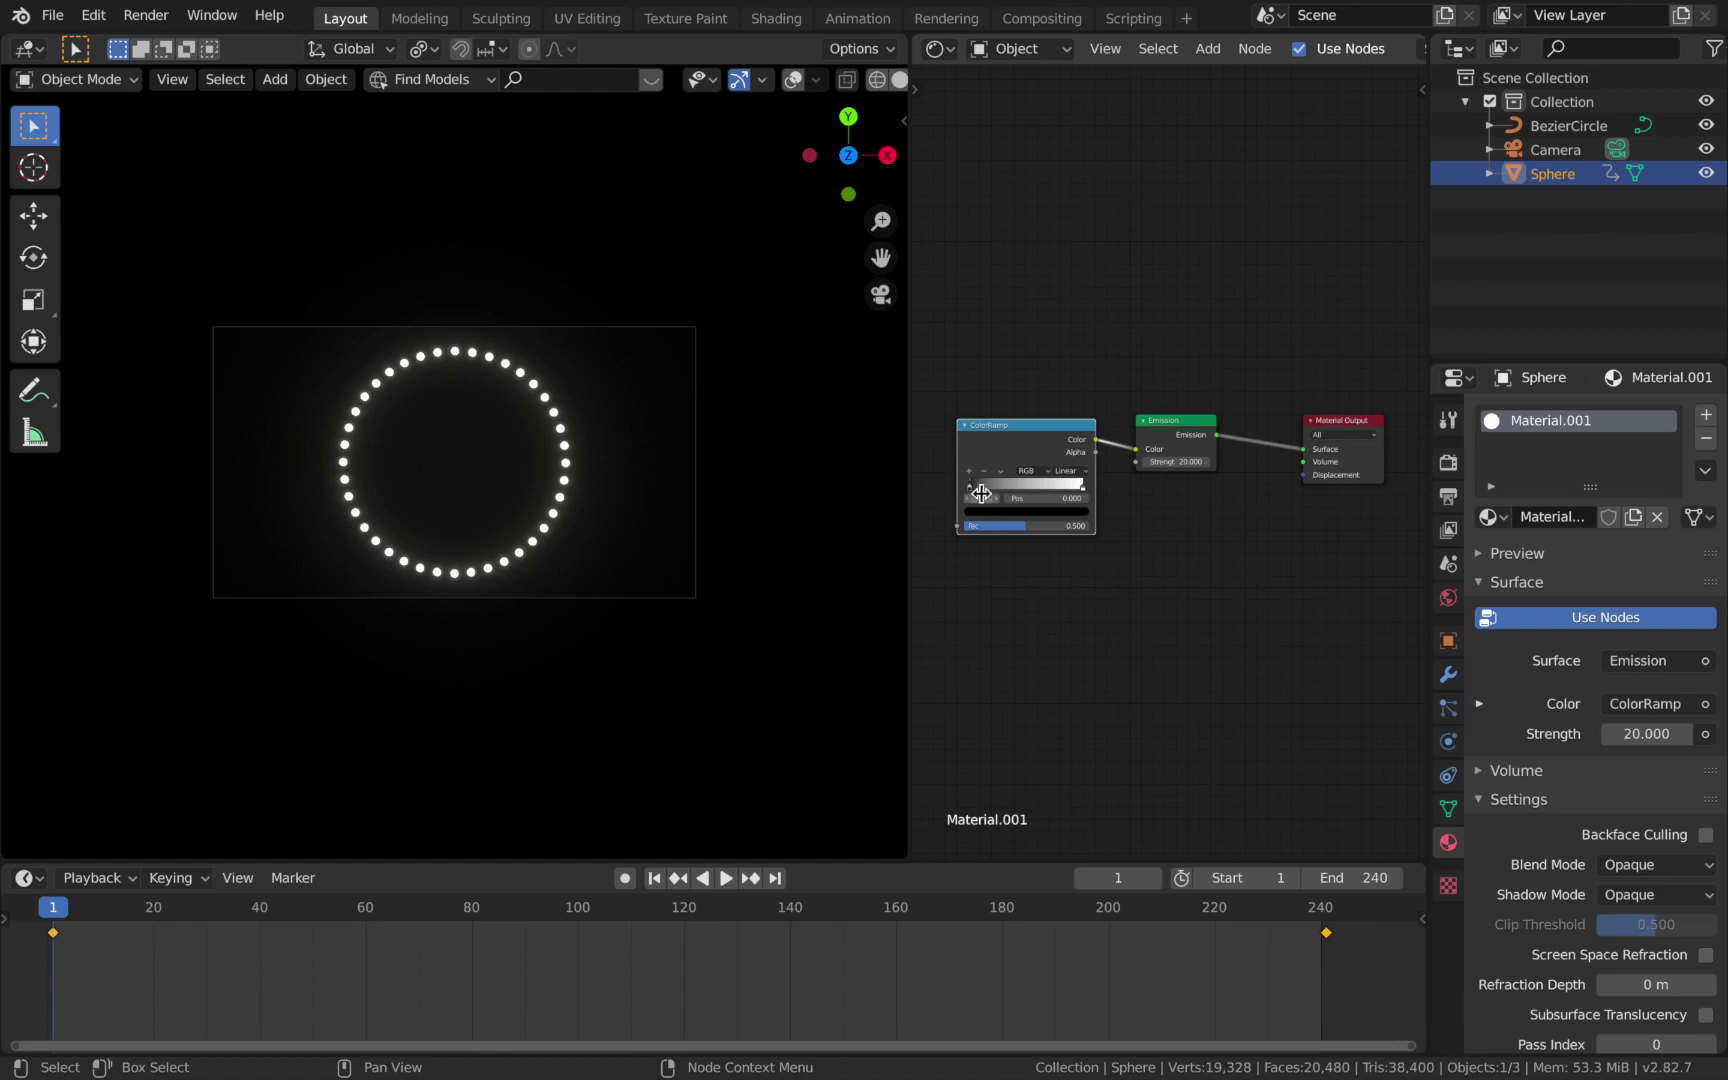
pyautogui.moveTo(979, 486); pyautogui.dragTo(941, 498)
pyautogui.moveTo(1063, 495)
pyautogui.mouseDown()
pyautogui.moveTo(994, 497)
pyautogui.moveTo(1085, 485)
pyautogui.mouseUp()
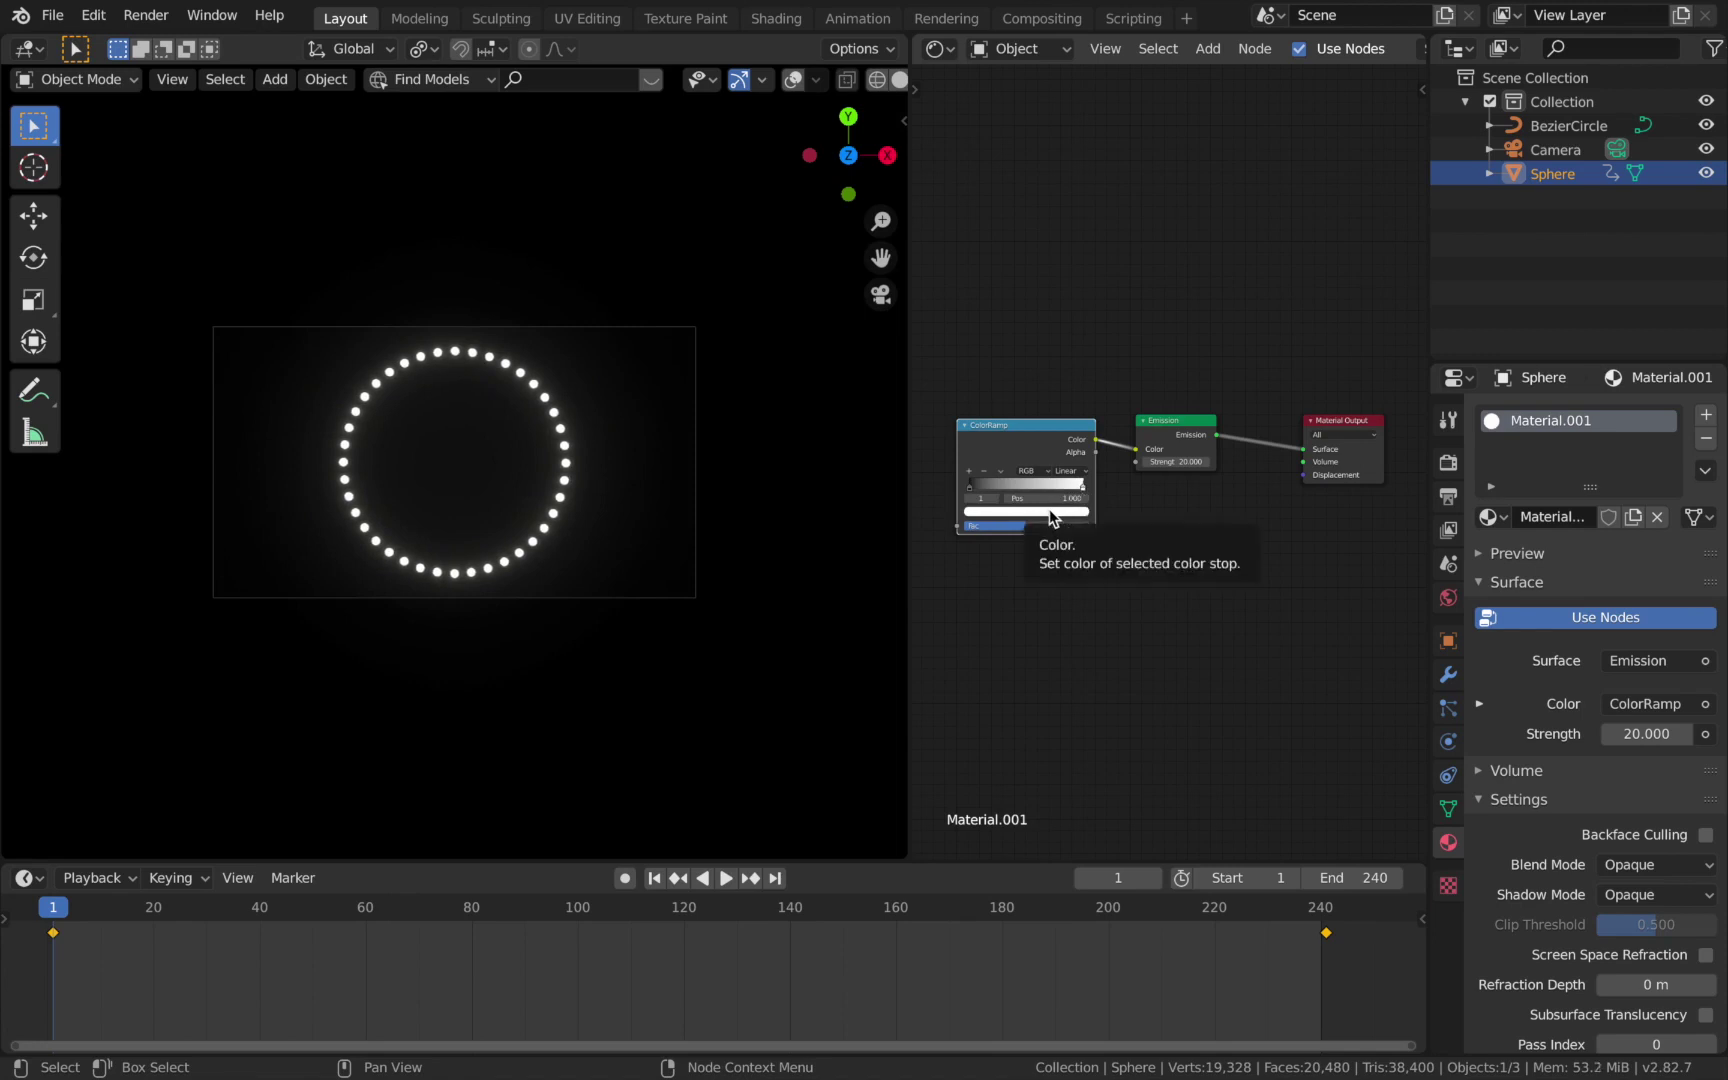
pyautogui.click(1052, 513)
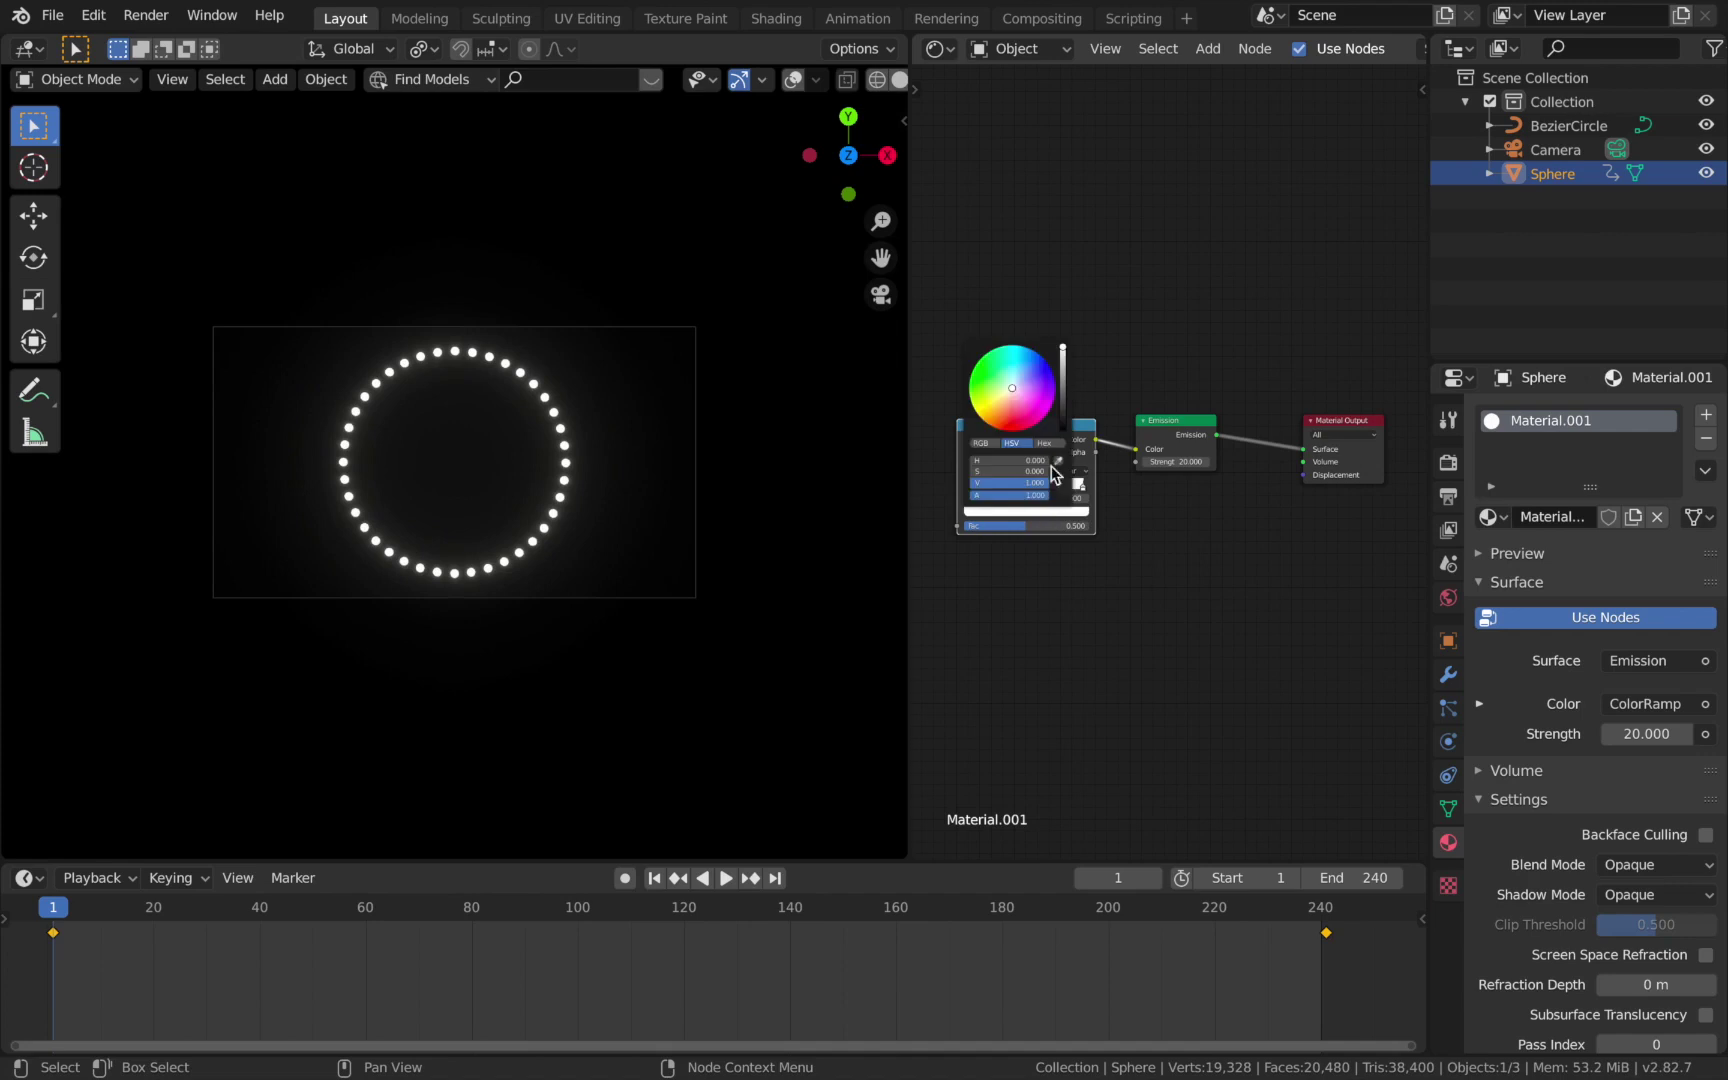
pyautogui.moveTo(1013, 393); pyautogui.dragTo(1050, 408)
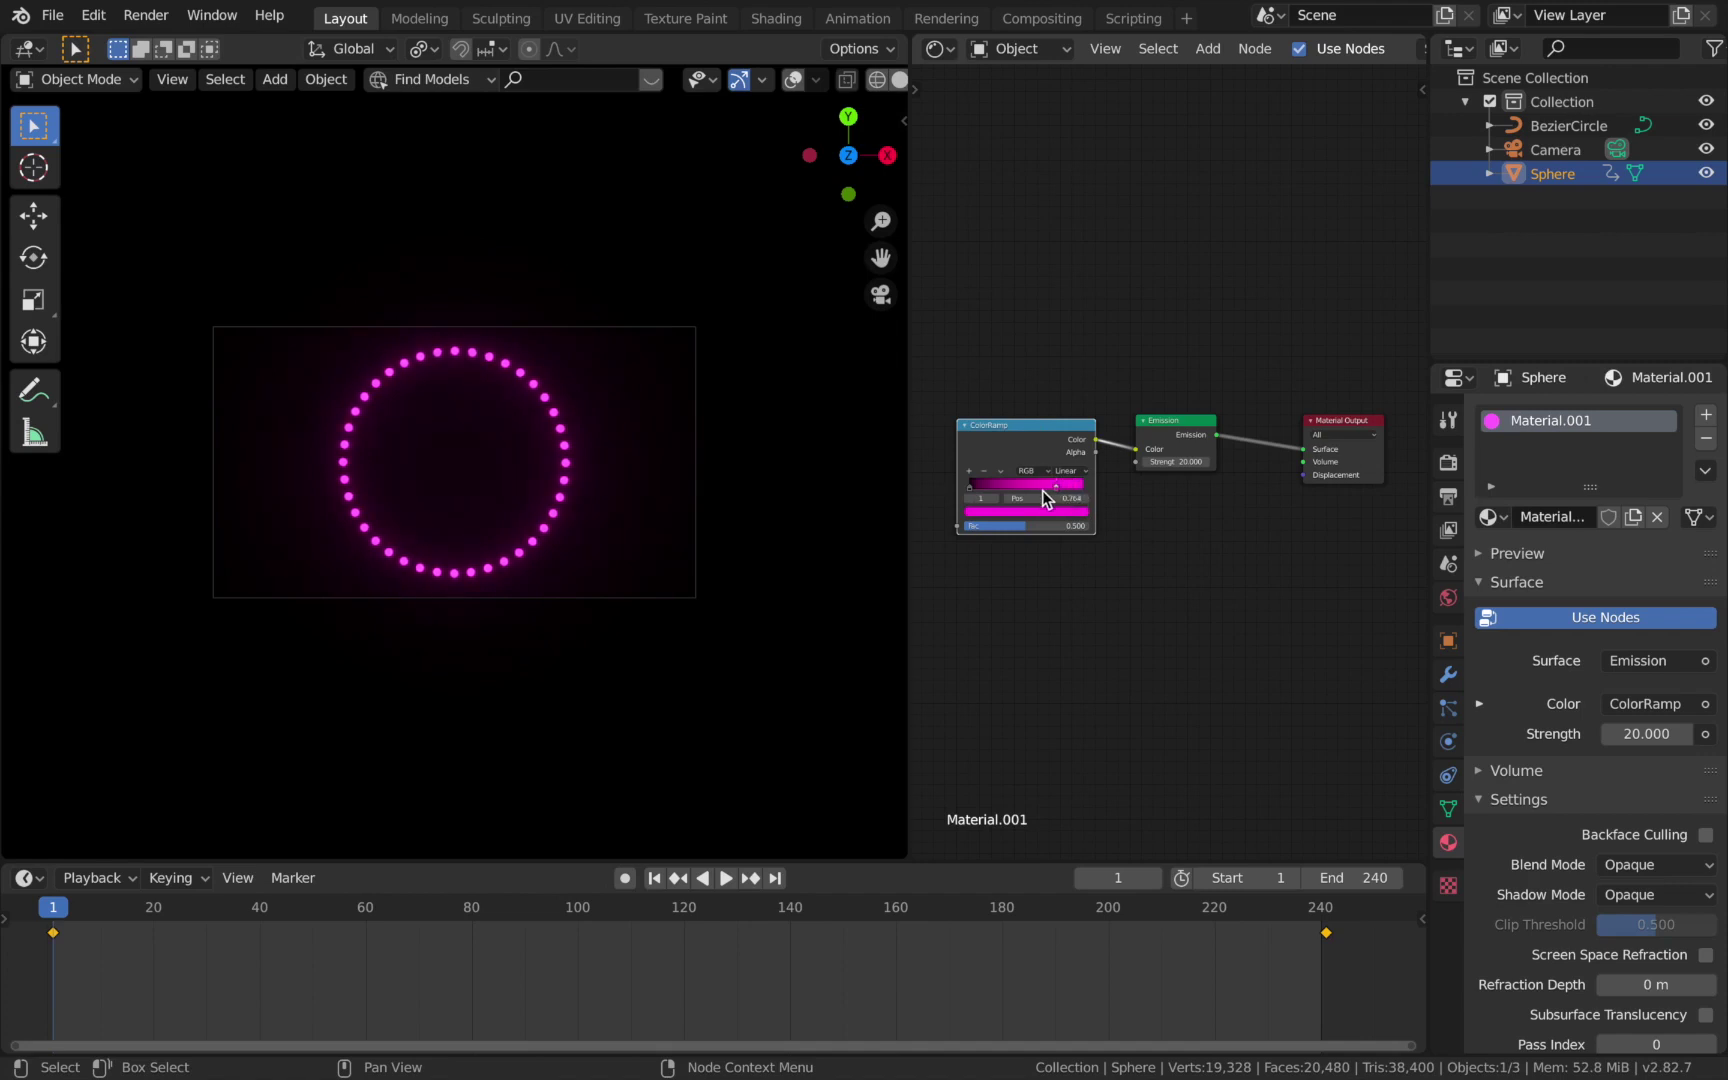
pyautogui.moveTo(1006, 493); pyautogui.dragTo(1003, 493)
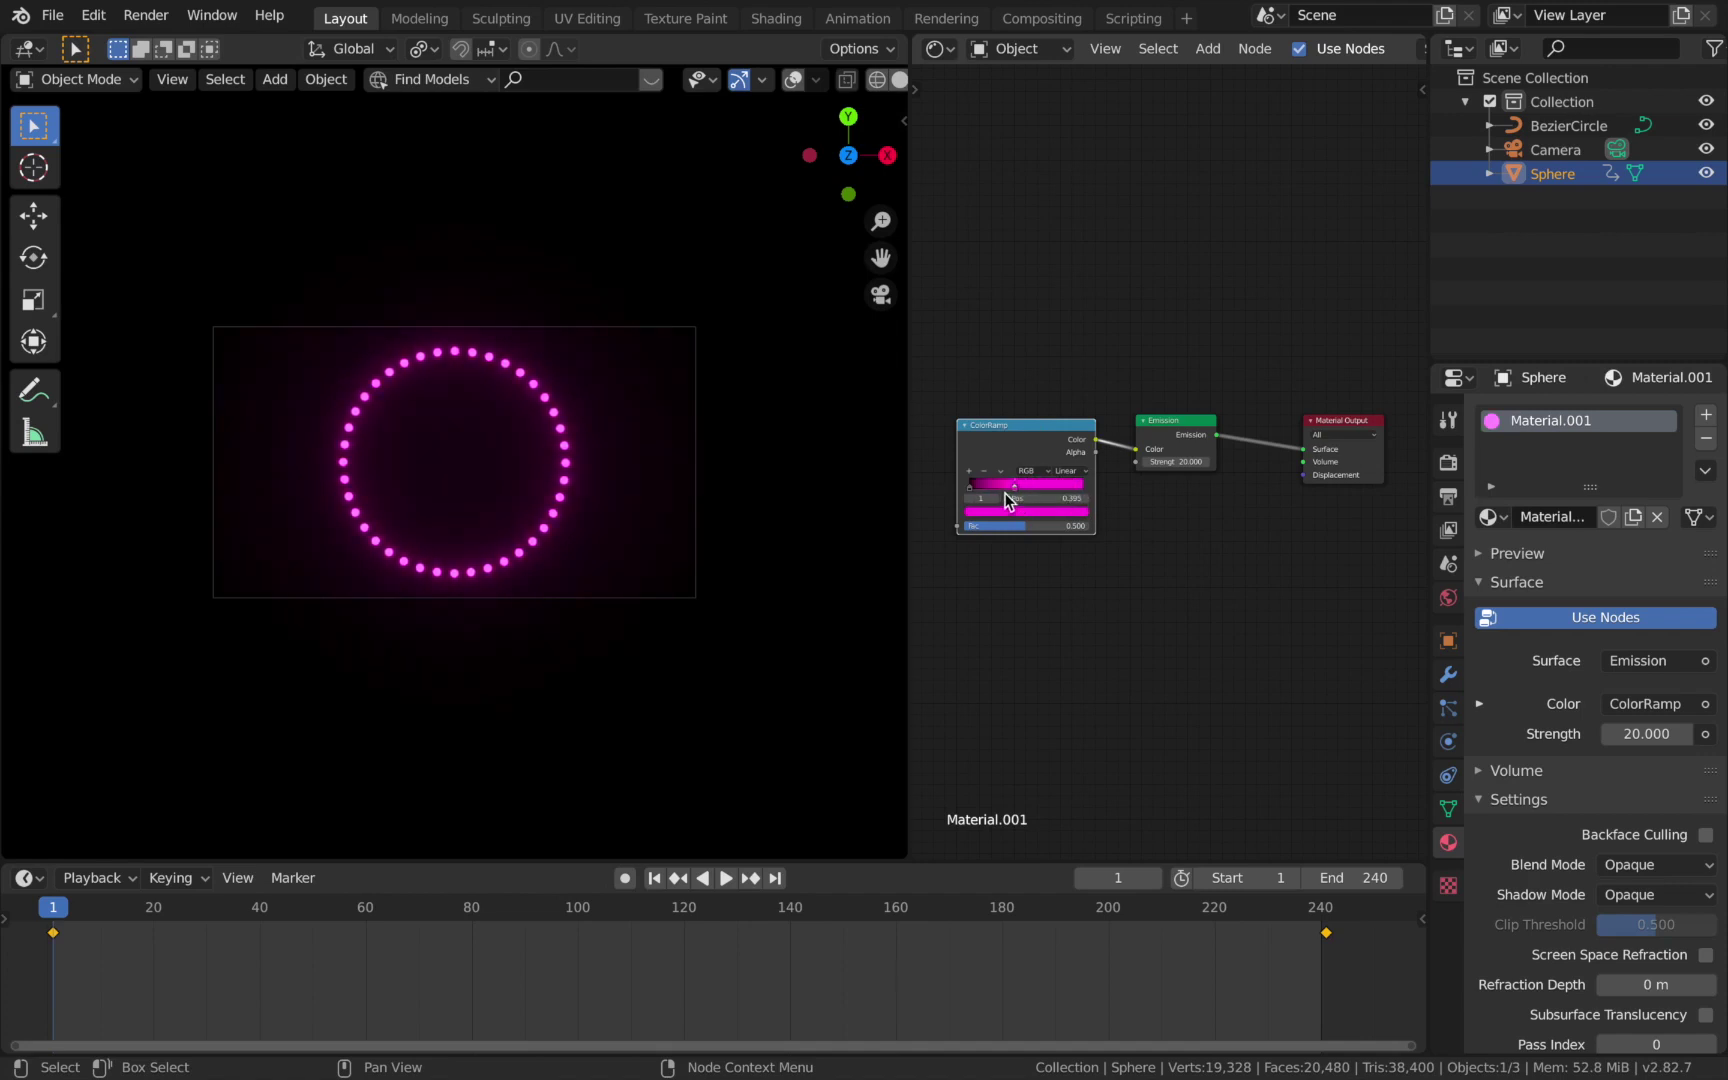
pyautogui.hotkey('ctrl', 'z')
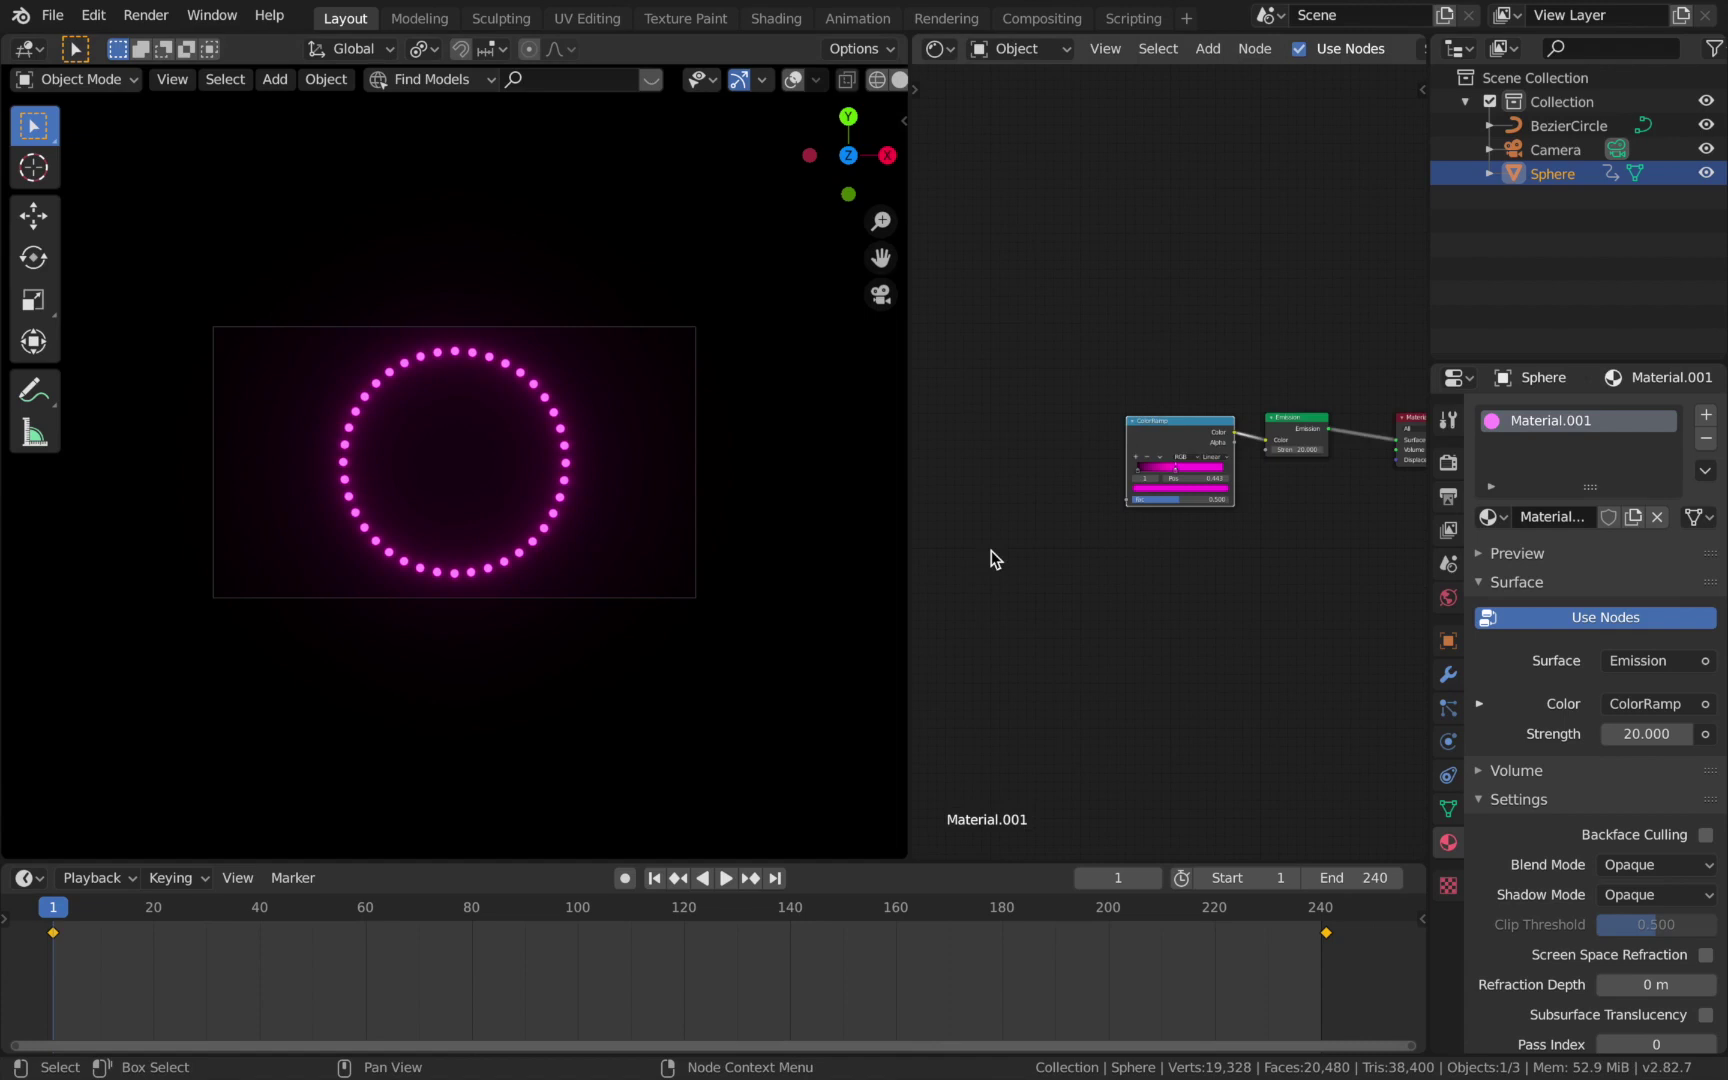
# Add a Musgrave Texture feeding the magenta ColorRamp's Fac input, and try moving the ramp's black stop toward the magenta one.
pyautogui.hotkey('shift', 'a')
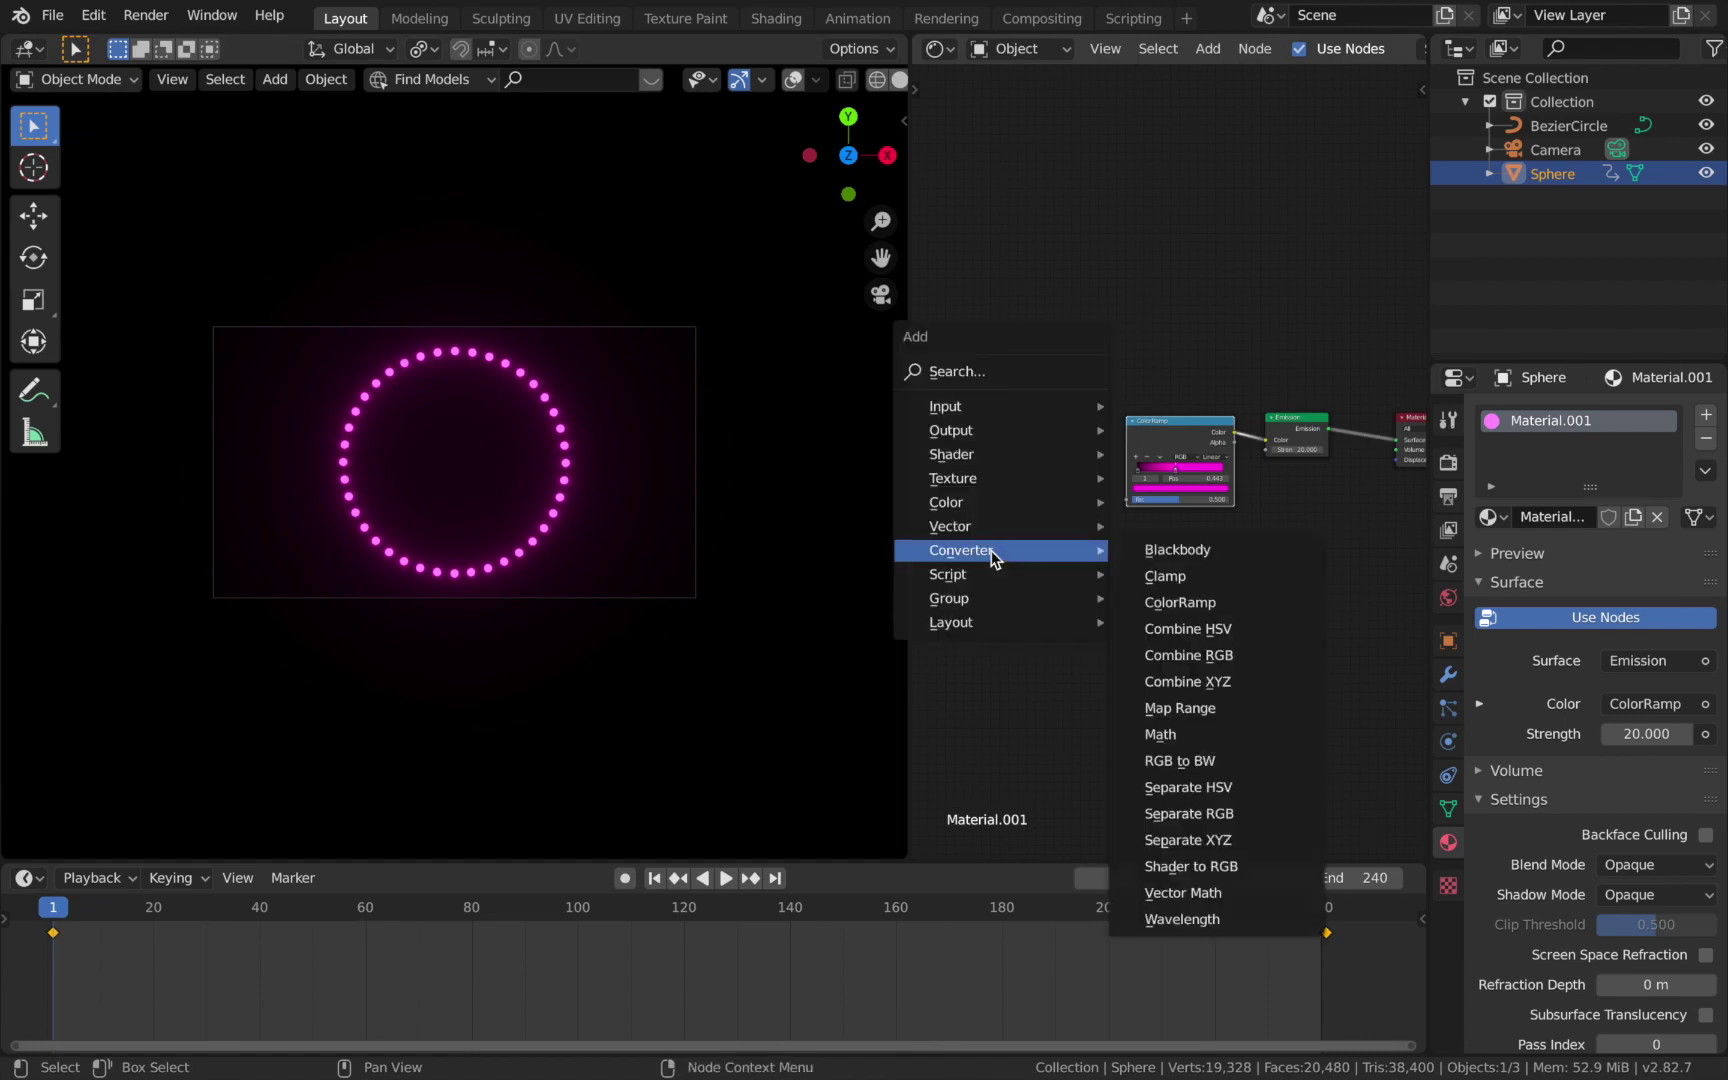
pyautogui.moveTo(1005, 482)
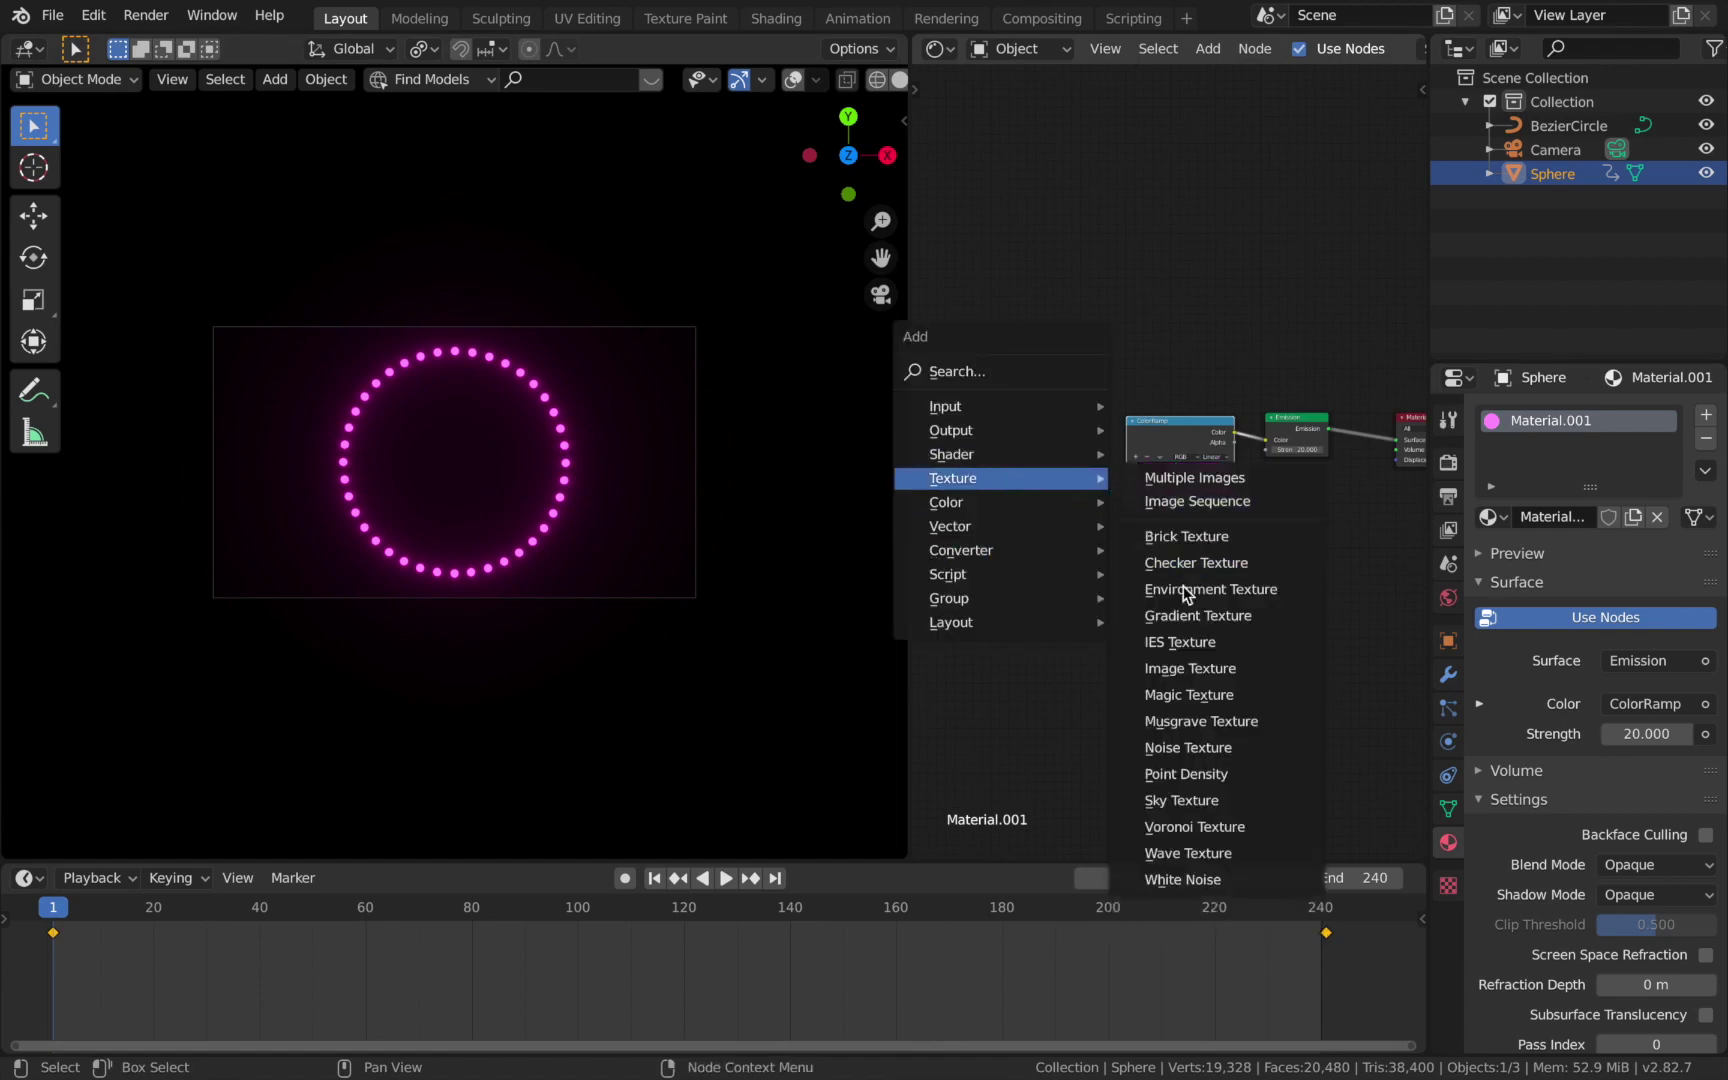
pyautogui.click(1179, 722)
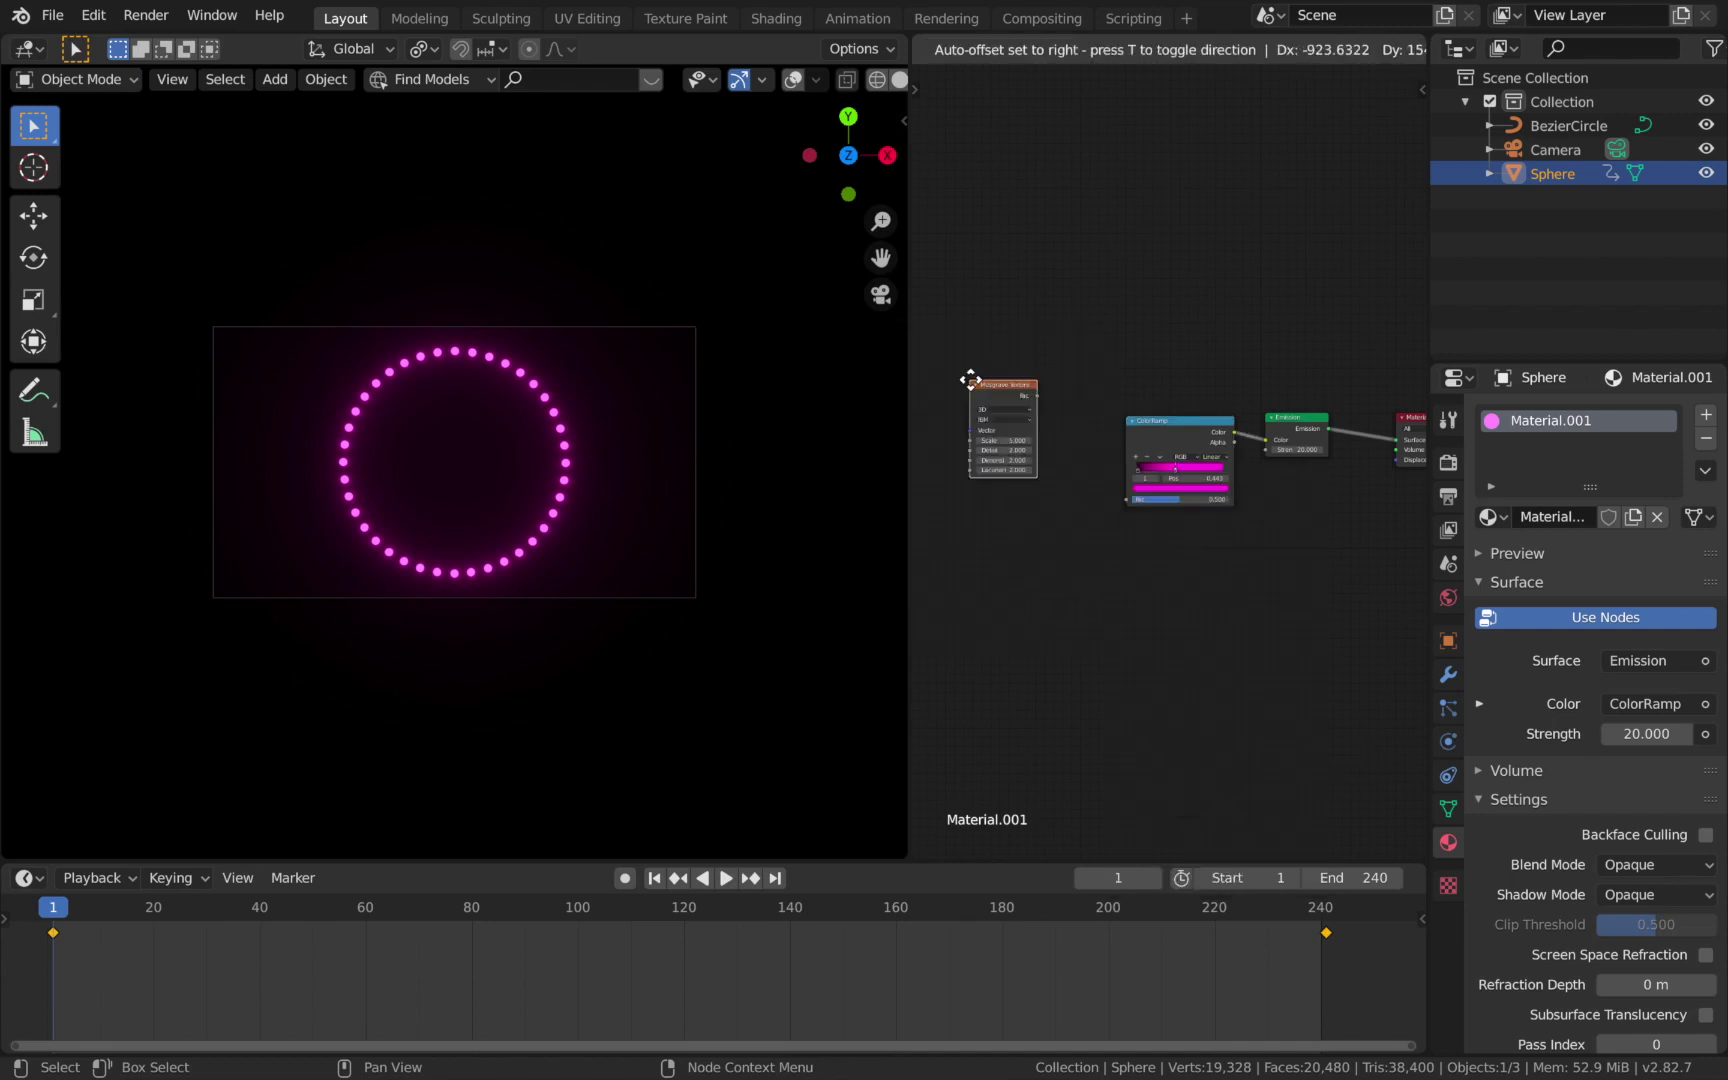
pyautogui.click(1015, 451)
pyautogui.moveTo(1081, 466); pyautogui.dragTo(1130, 504)
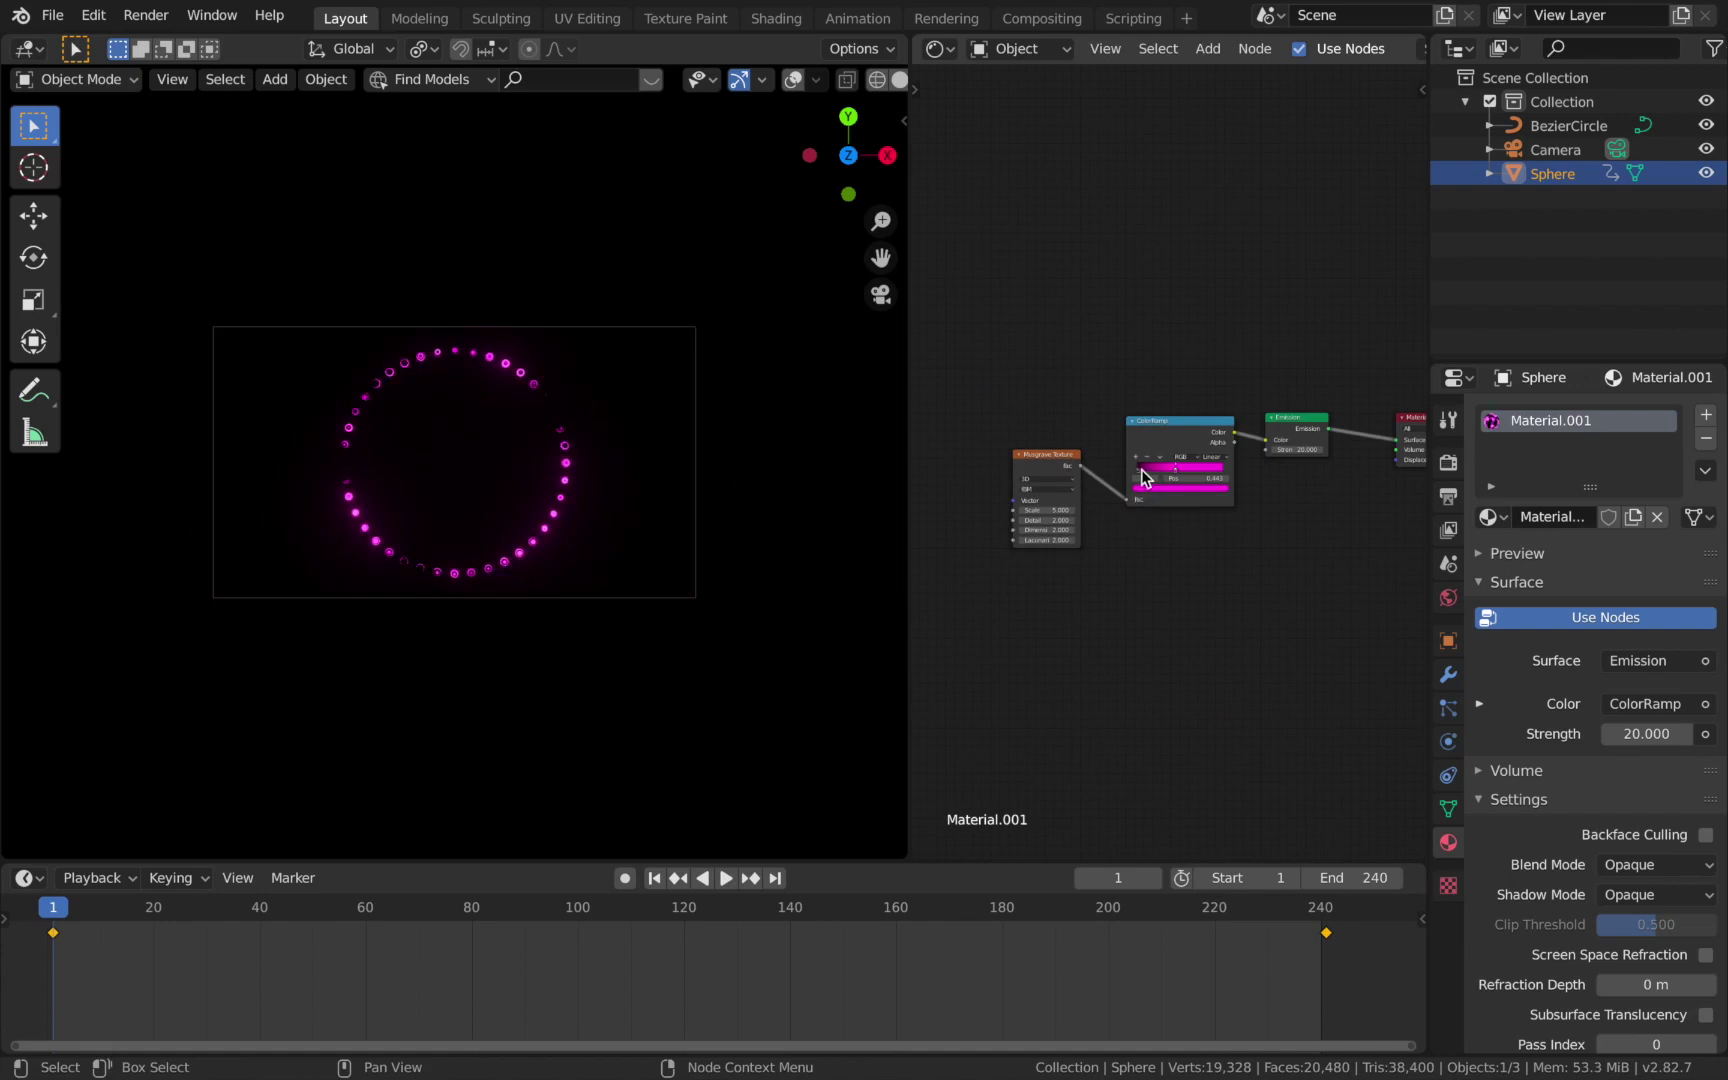
pyautogui.click(1141, 470)
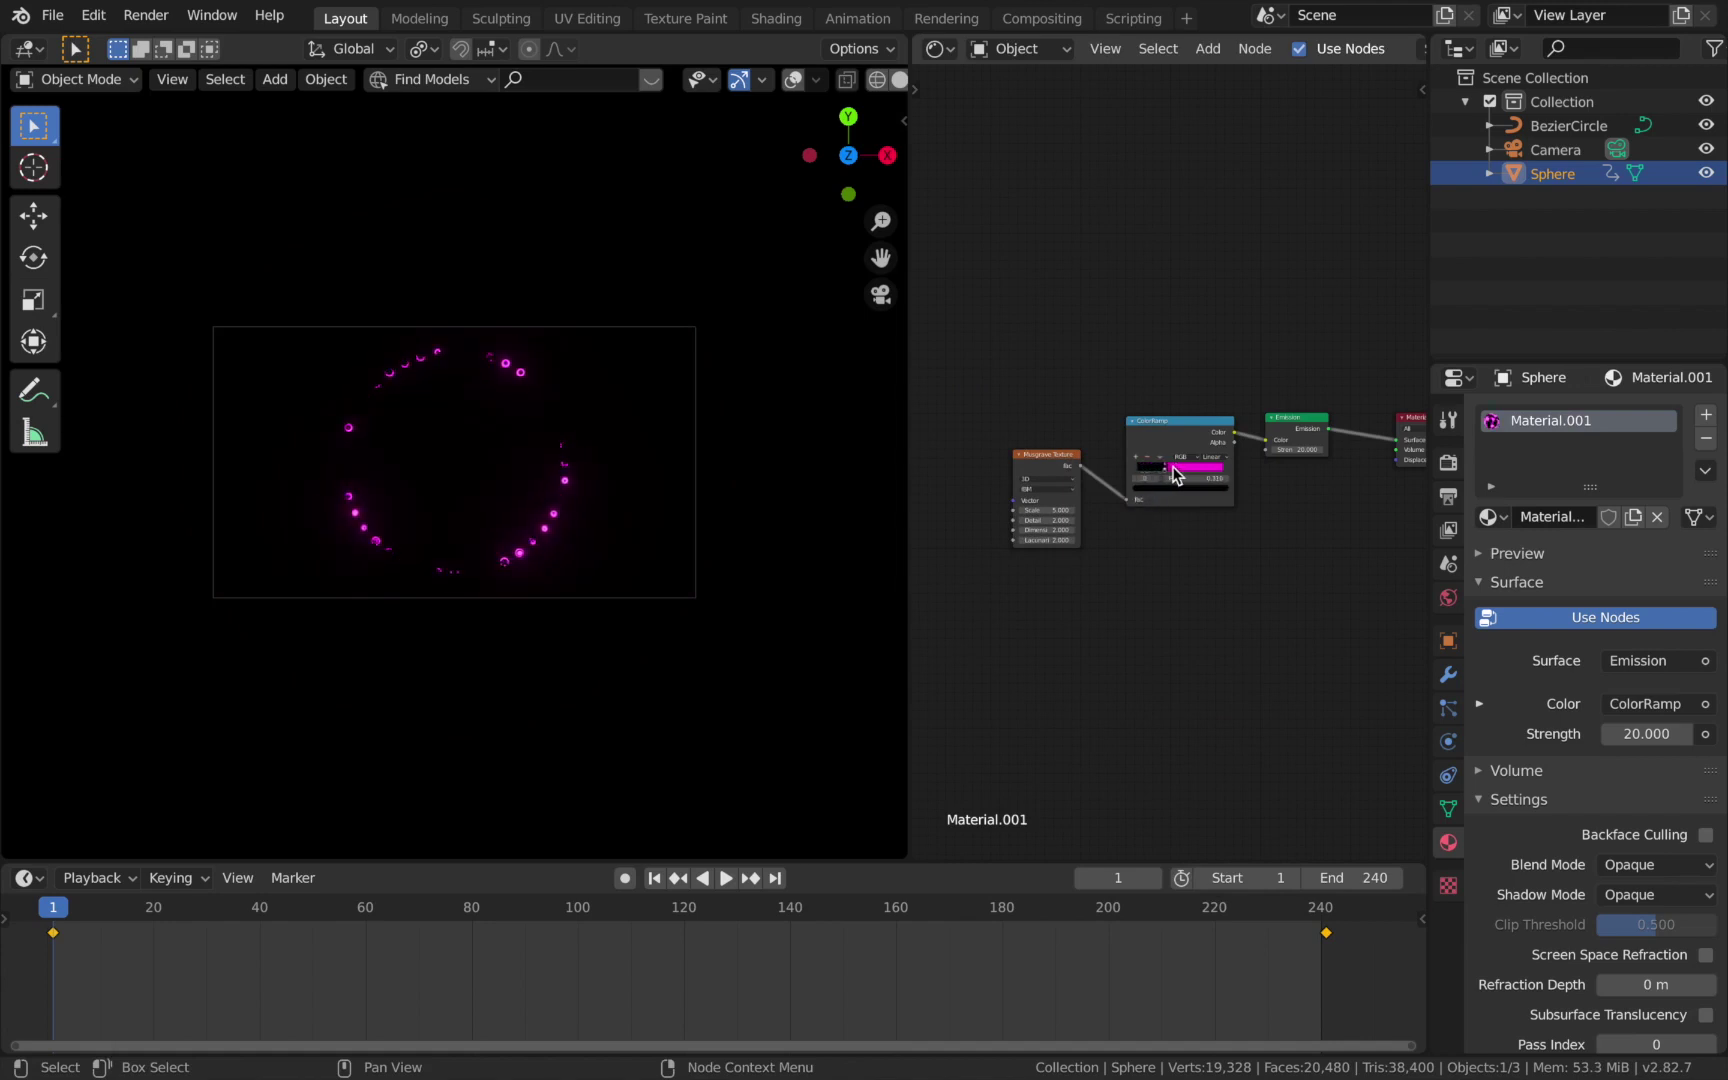
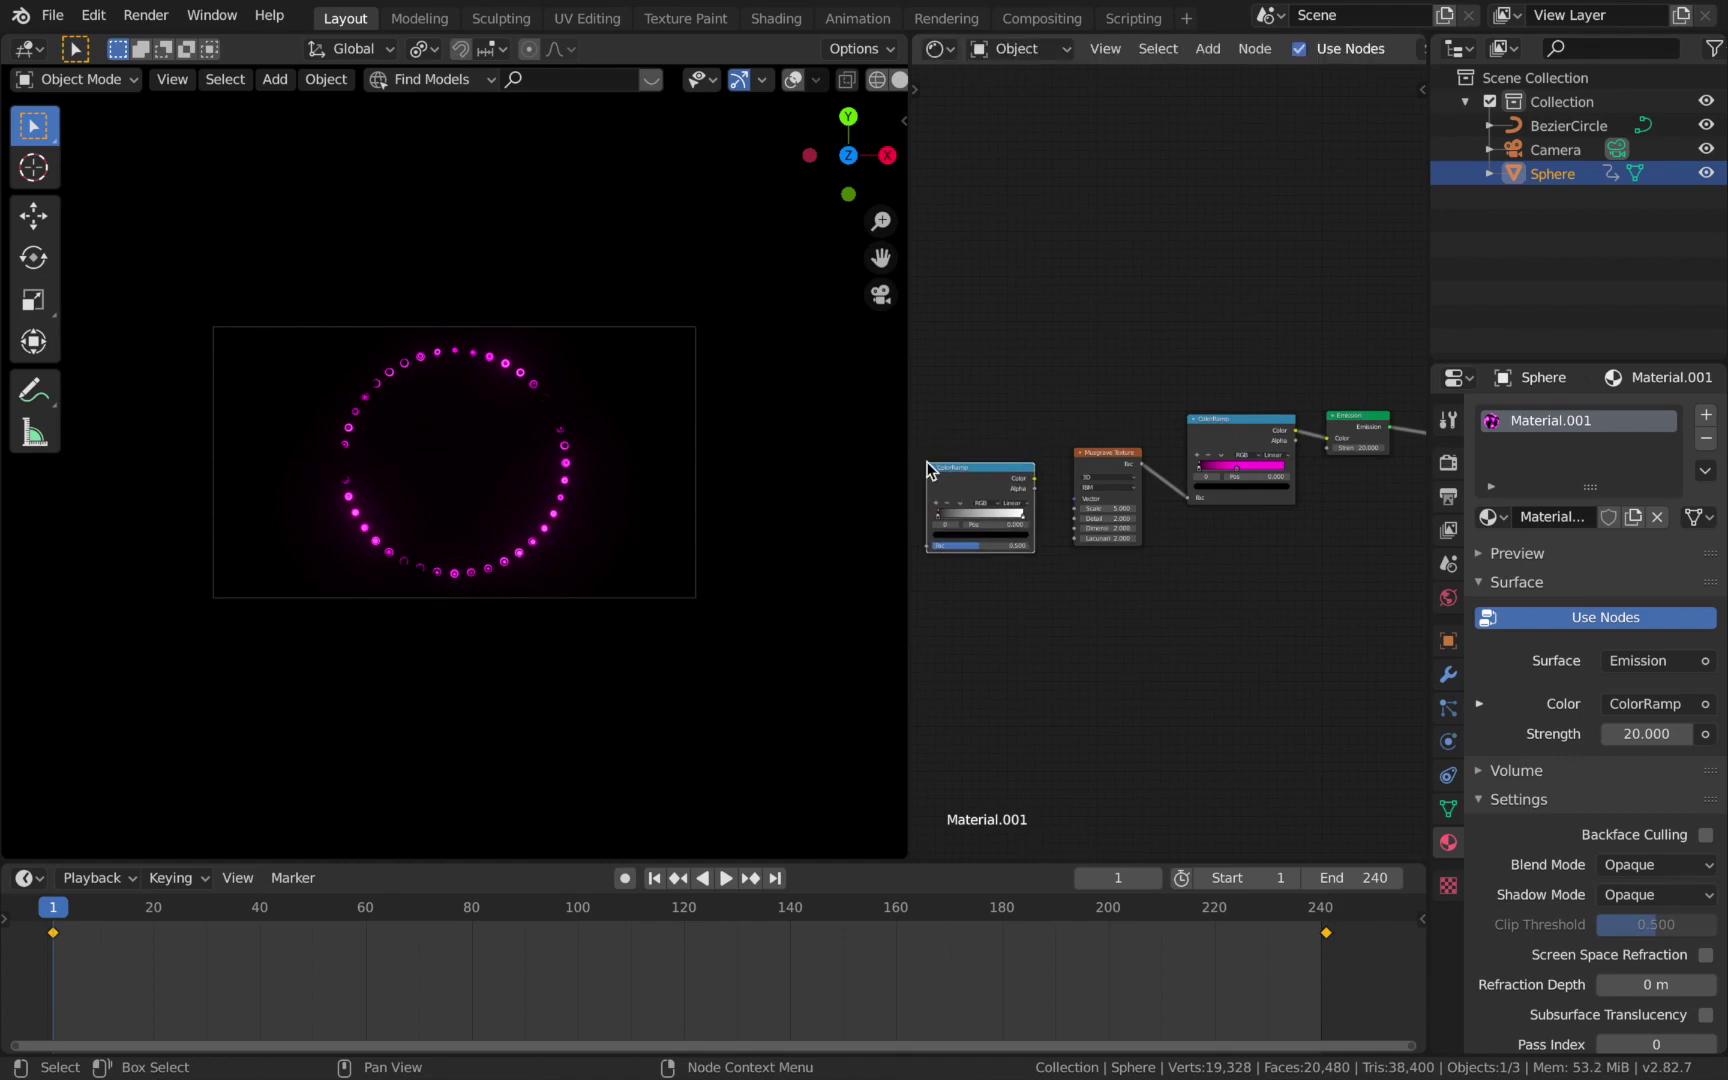
# Connect a second ColorRamp's Color to the Musgrave Texture's Vector input, and feed its Fac from the Color of a new Noise Texture.
pyautogui.moveTo(1035, 479); pyautogui.dragTo(1075, 498)
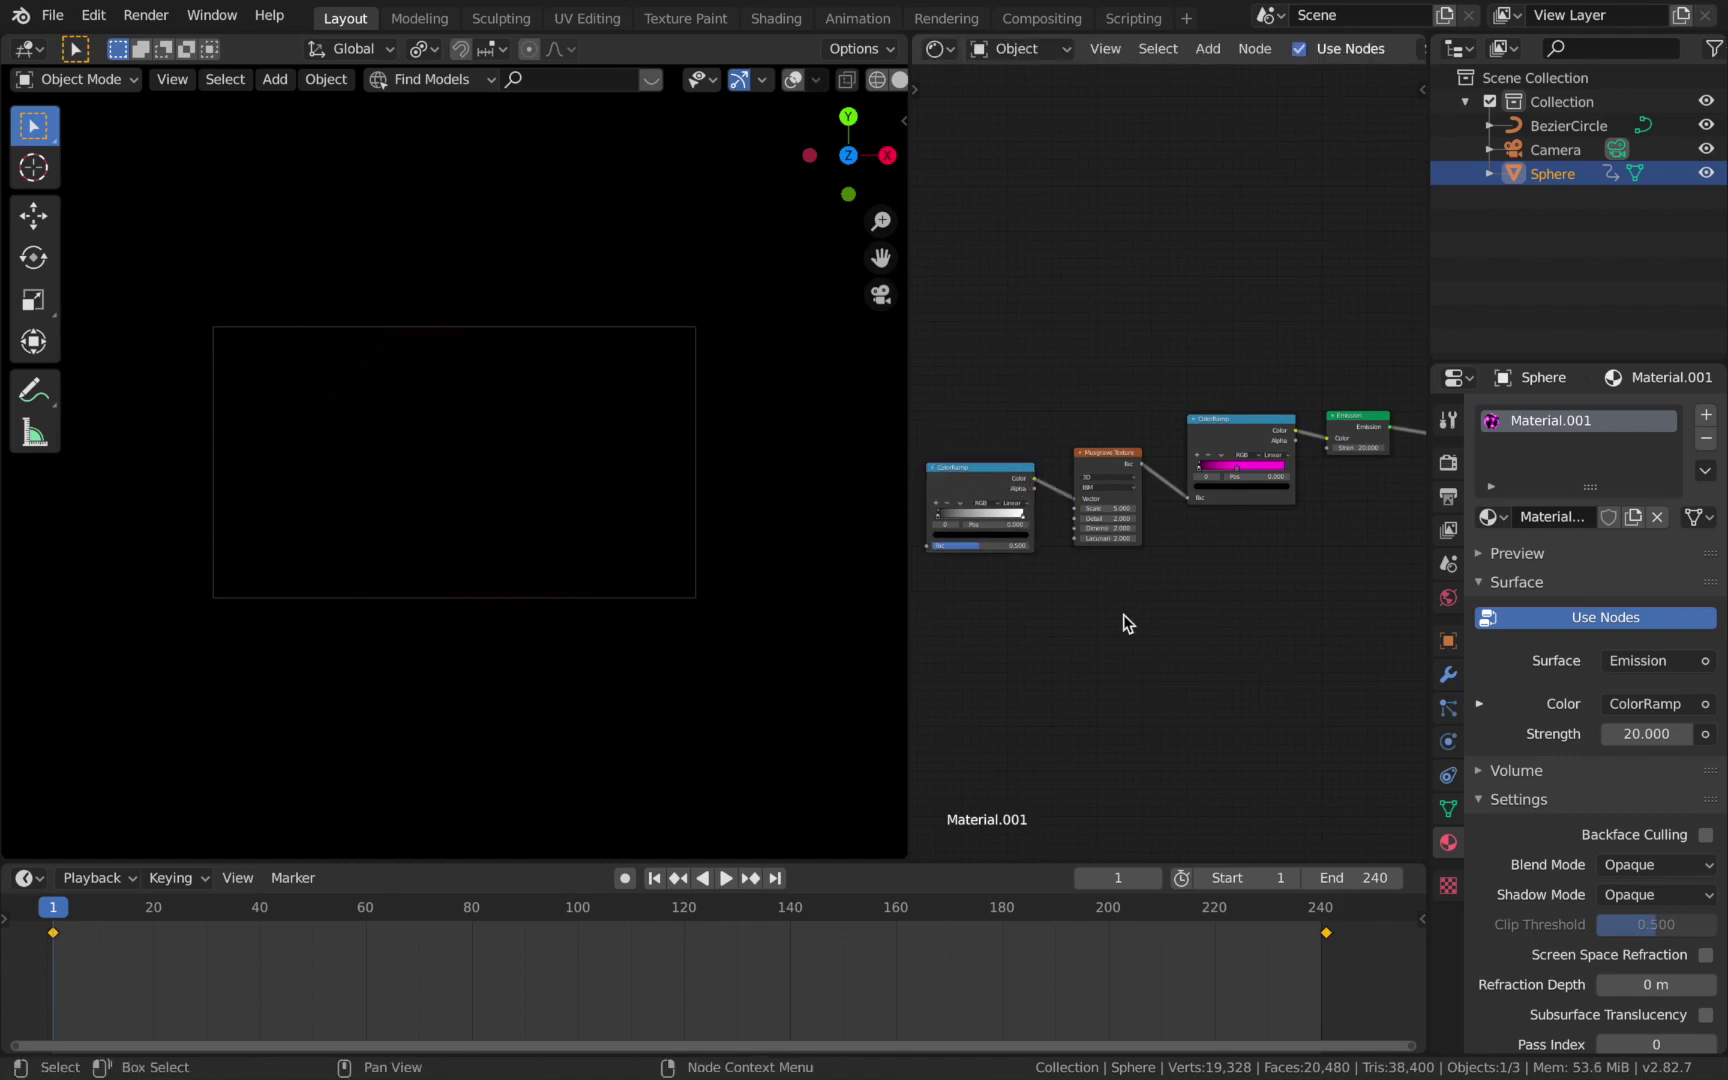
pyautogui.moveTo(1123, 614); pyautogui.dragTo(1283, 600, button='middle')
pyautogui.hotkey('shift', 'a')
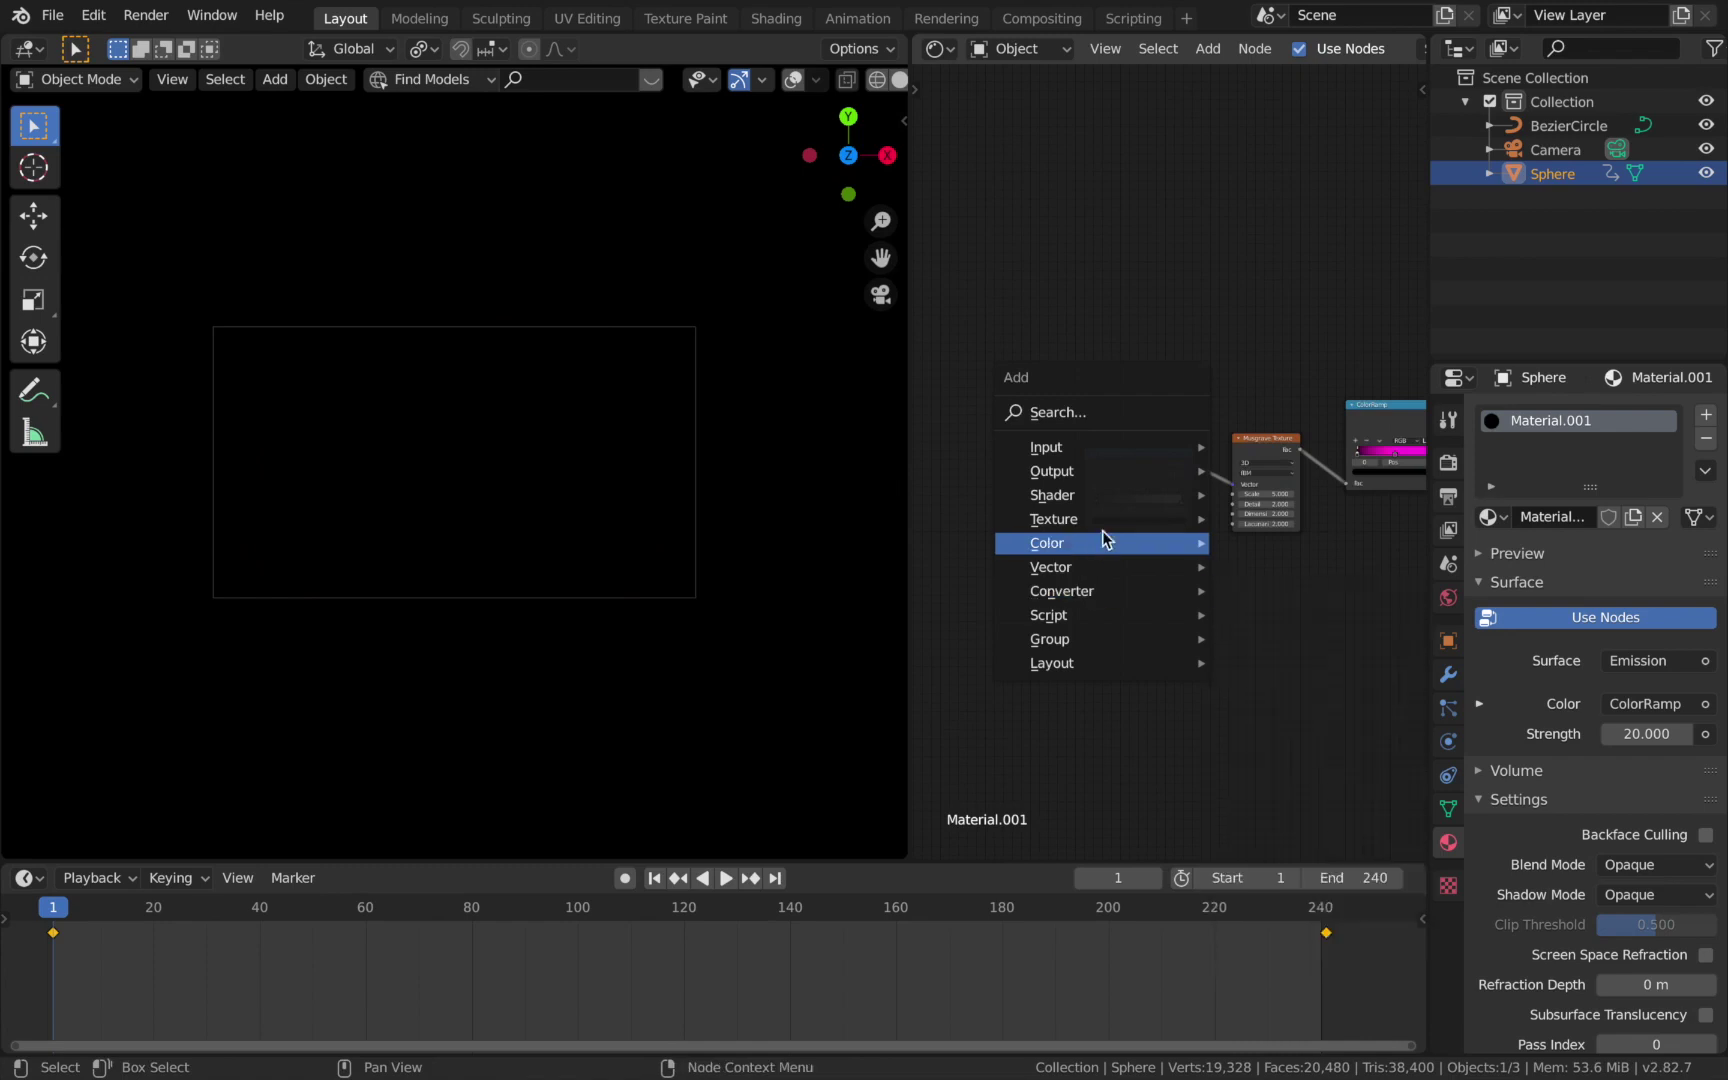
pyautogui.moveTo(1104, 523)
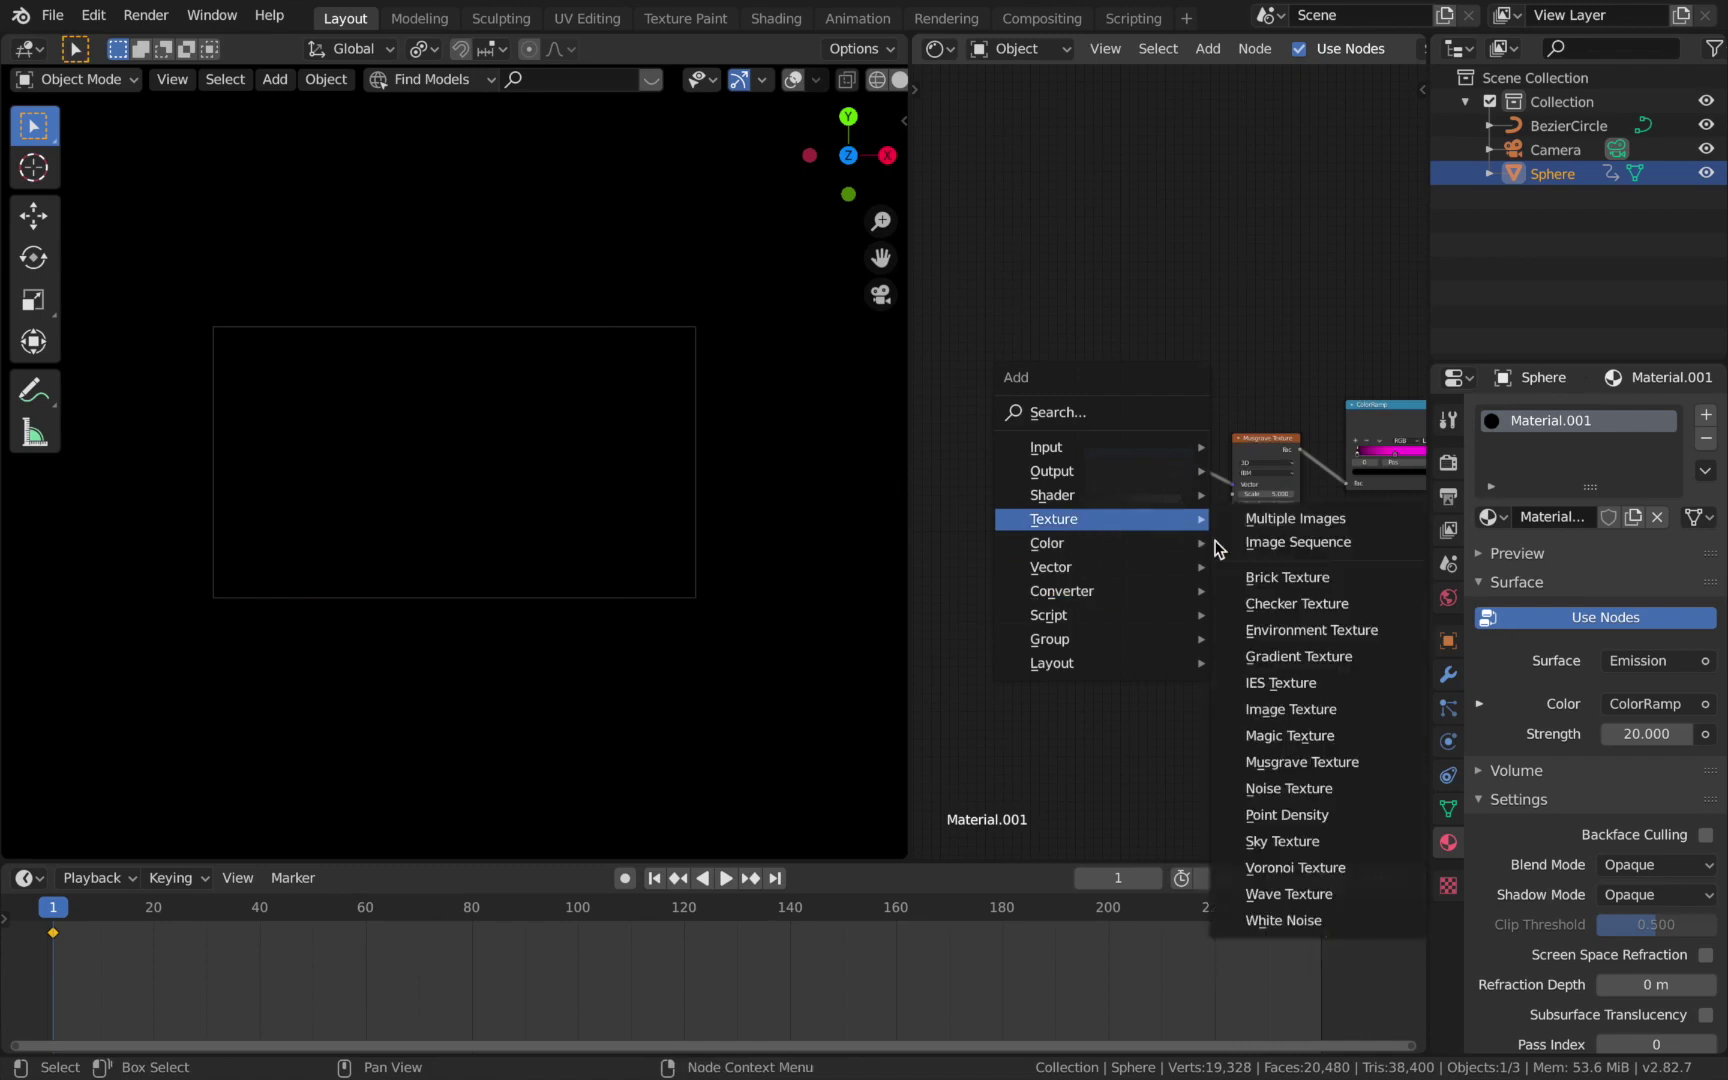
pyautogui.click(1281, 796)
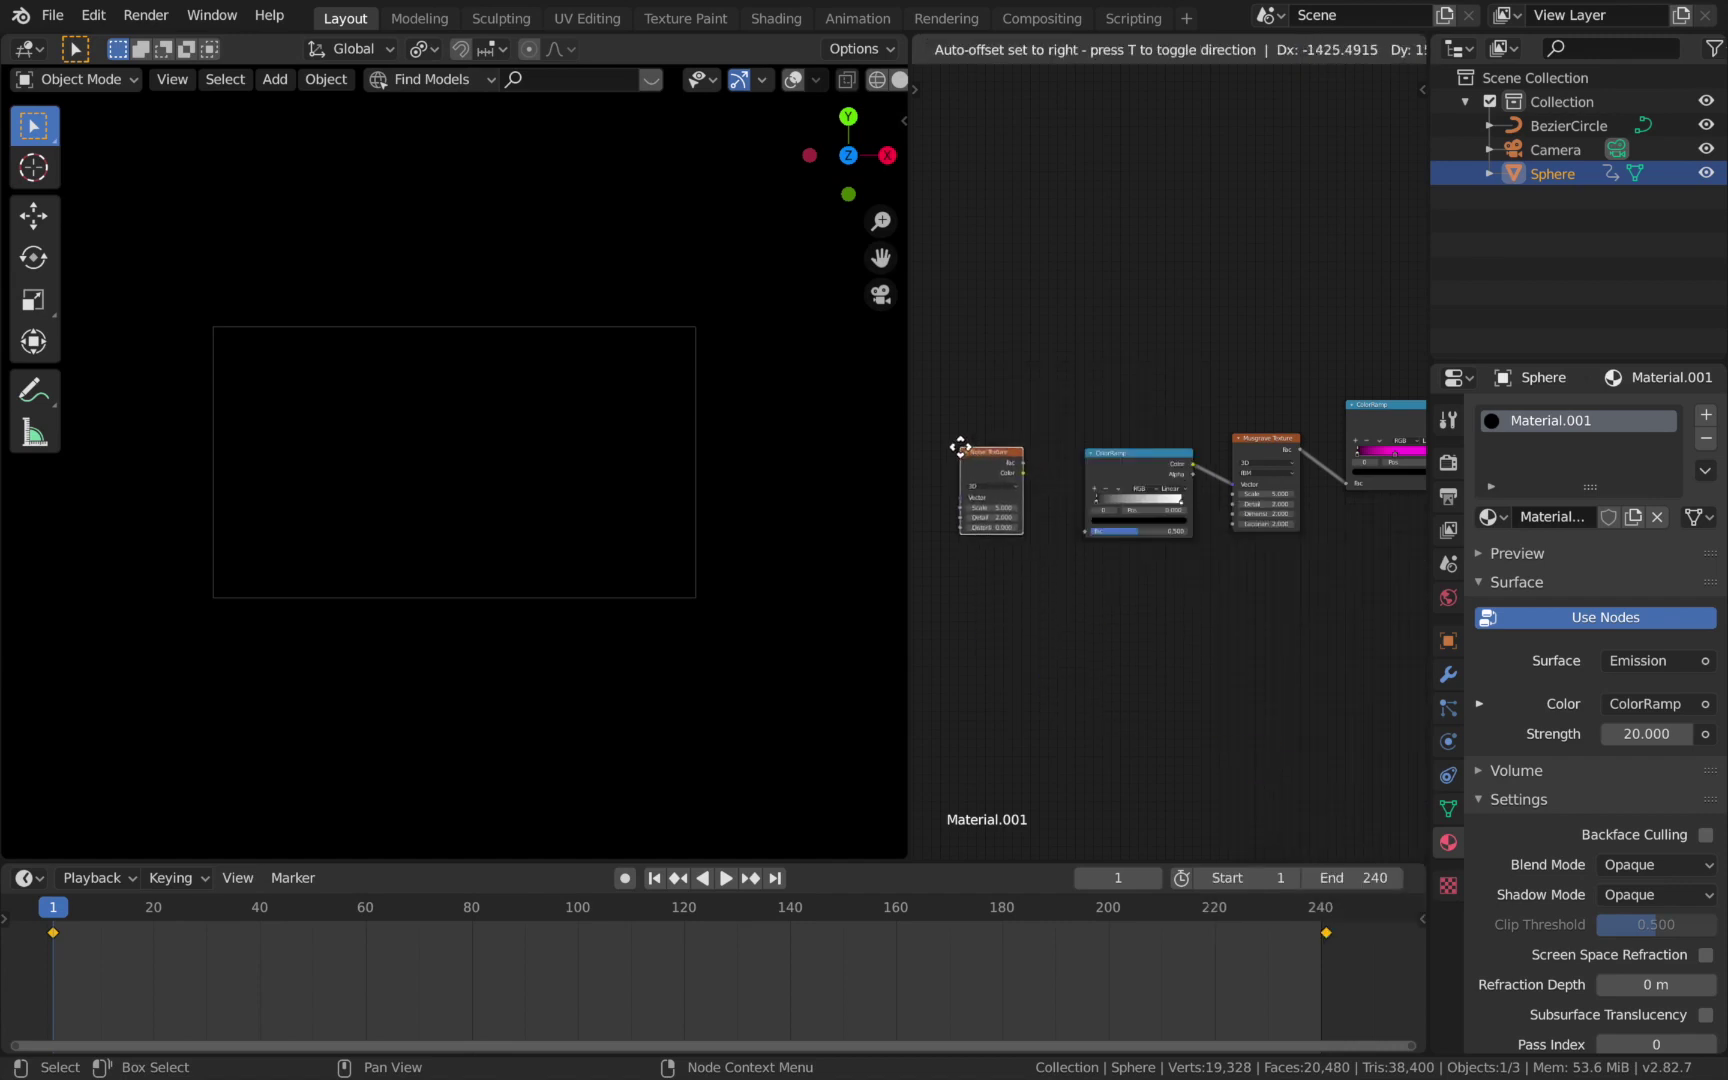
pyautogui.click(960, 447)
pyautogui.moveTo(1023, 474); pyautogui.dragTo(1084, 533)
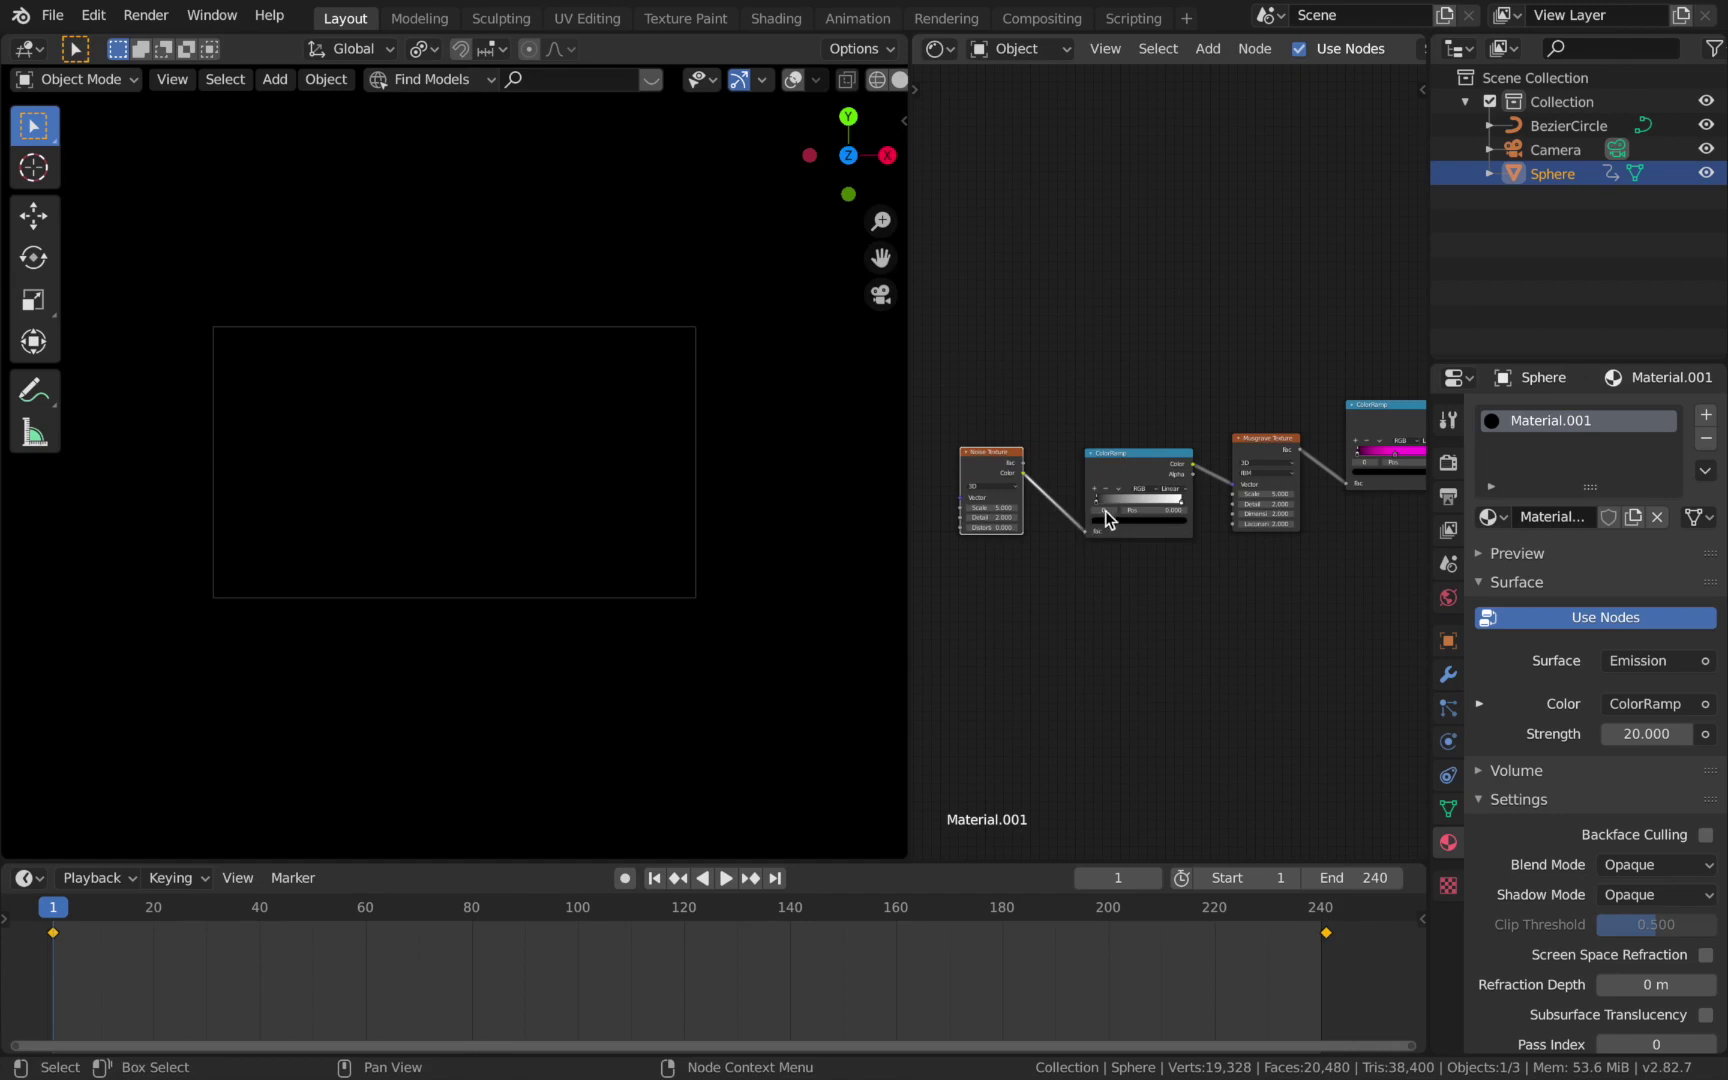
# Test the black stop of the black-and-white ColorRamp, and set the Noise Texture's Detail to 0 and Scale to 3.2.
pyautogui.moveTo(1098, 500); pyautogui.dragTo(1031, 501)
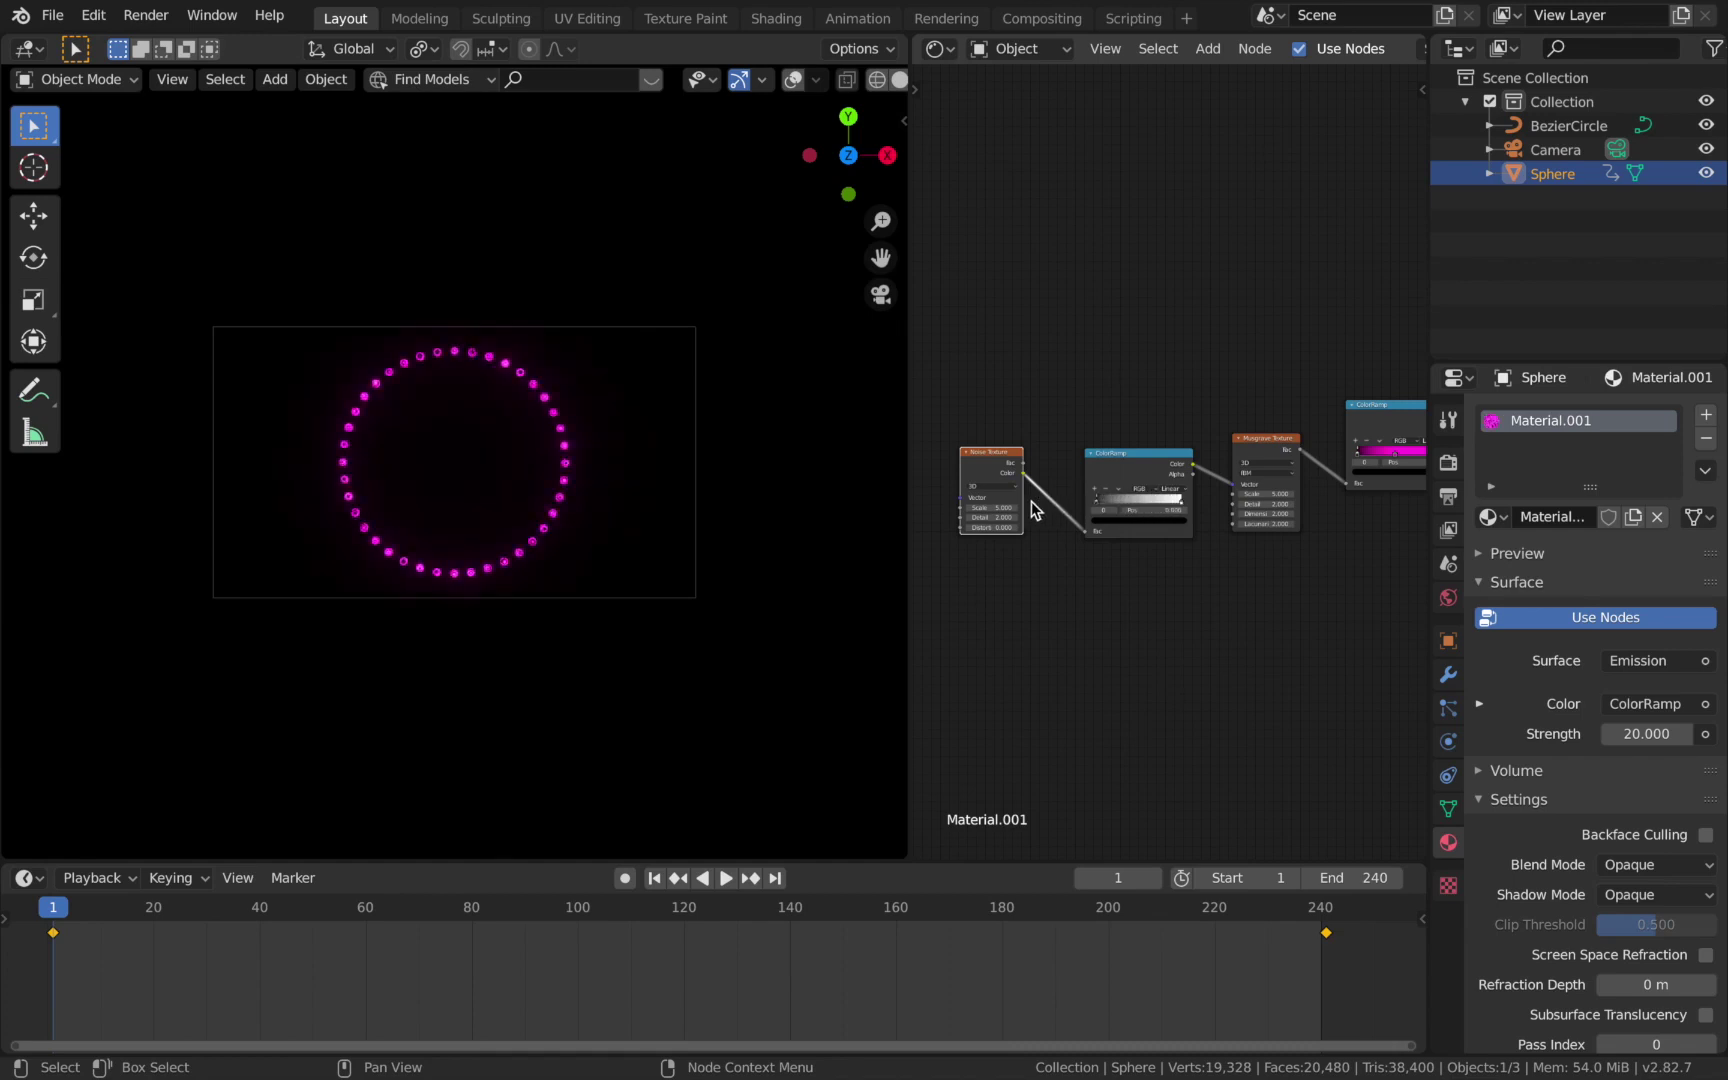
pyautogui.scroll(2, 1040, 568)
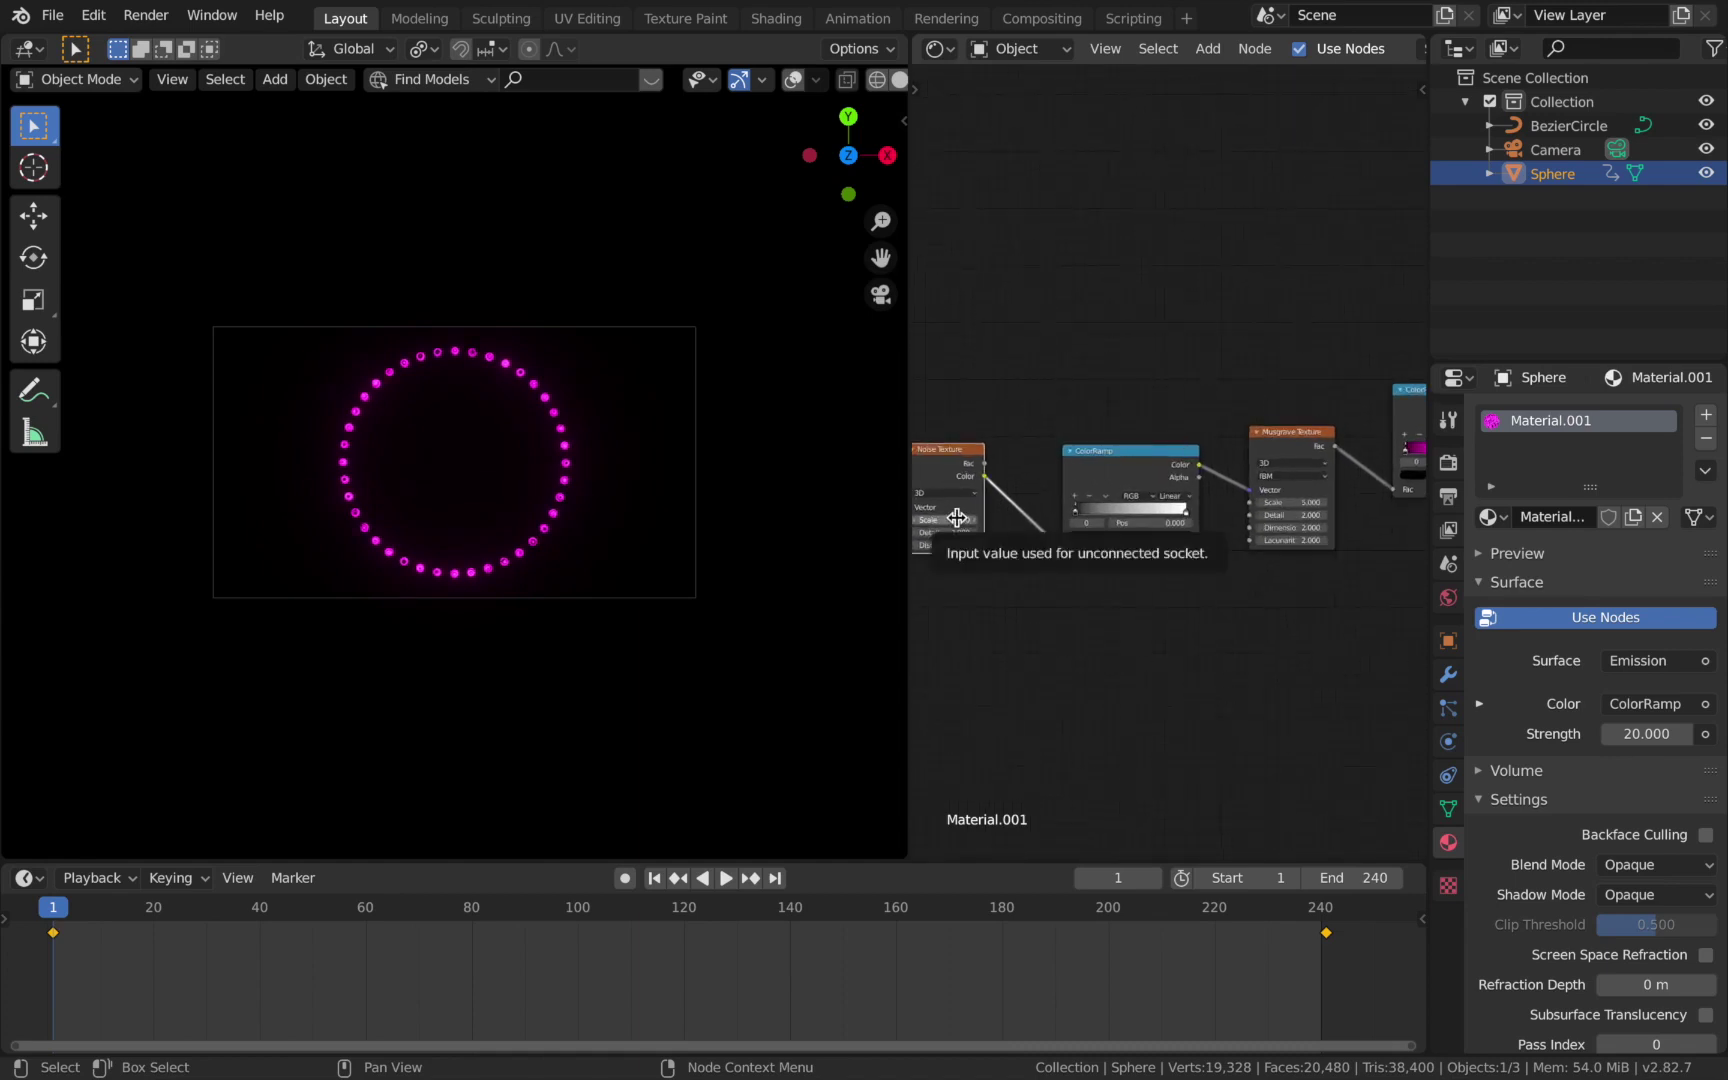
pyautogui.moveTo(945, 532); pyautogui.dragTo(920, 532)
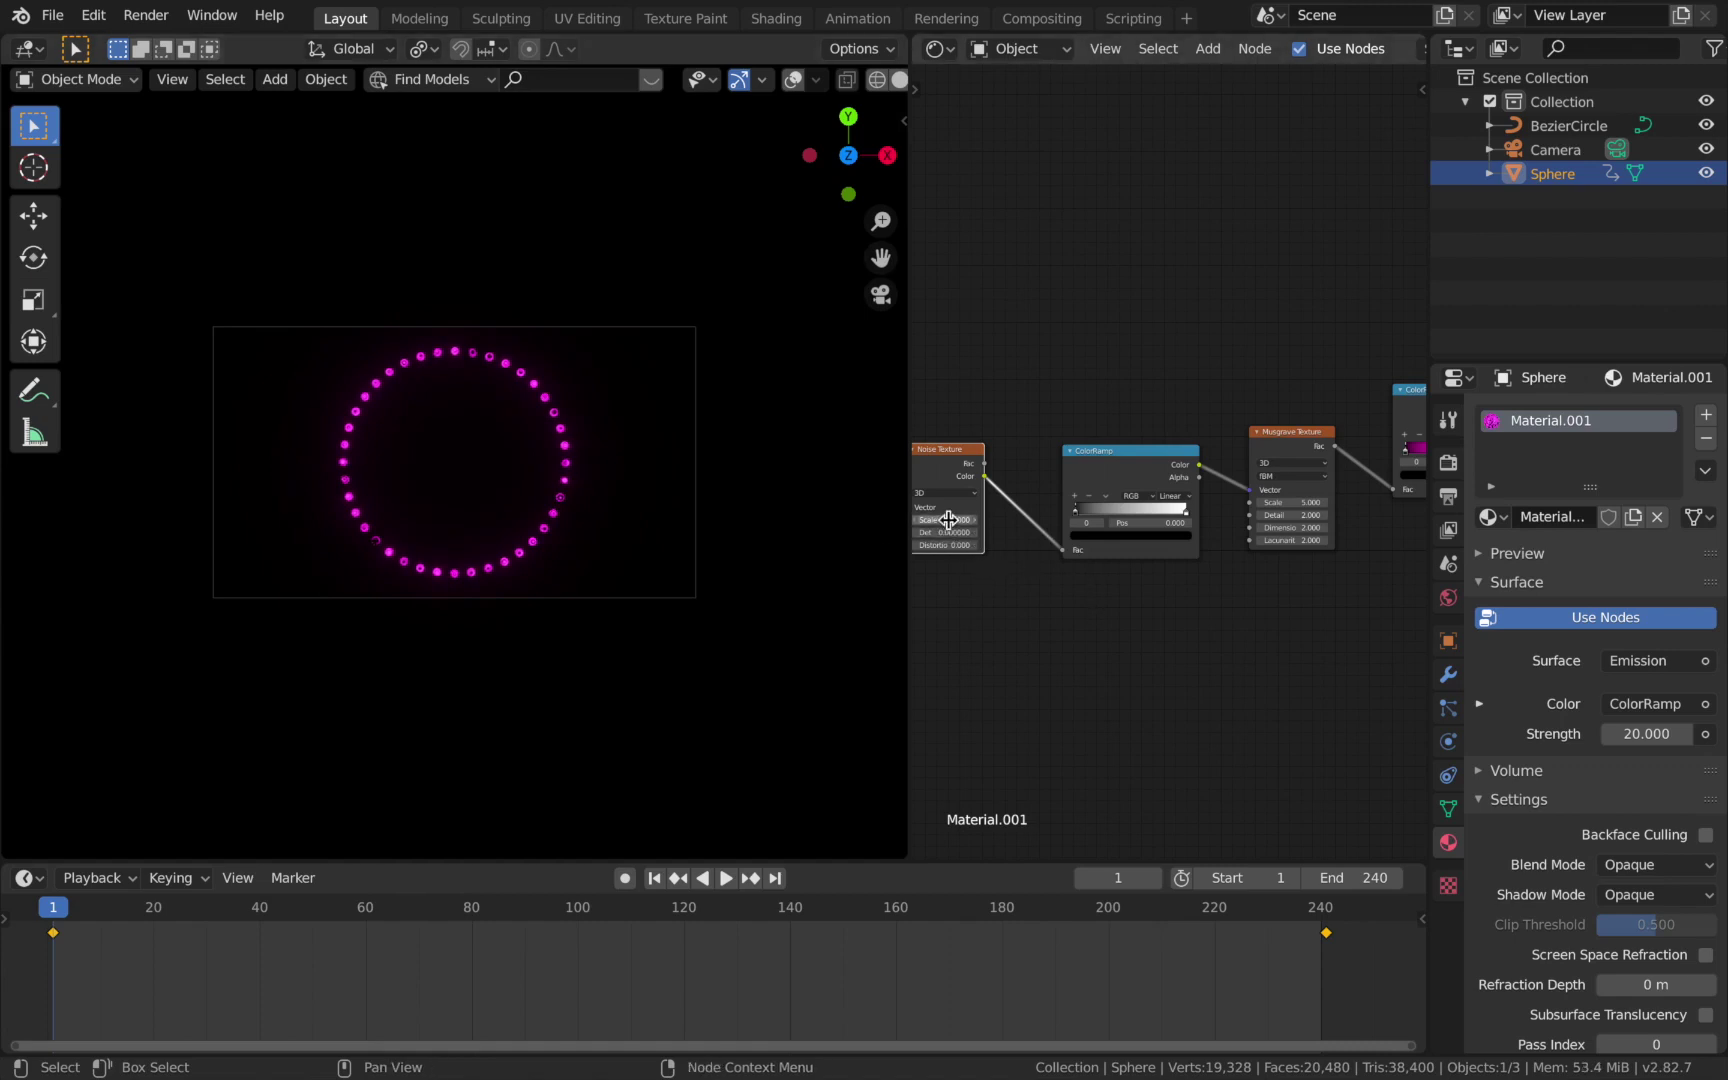
pyautogui.moveTo(945, 520); pyautogui.dragTo(925, 520)
# Set the Musgrave Texture's Scale to 1.4, Detail to 4 and Lacunarity to 1.6, and the Noise Scale to 1.2, testing the ramp's black stop.
pyautogui.moveTo(1076, 510); pyautogui.dragTo(1139, 508)
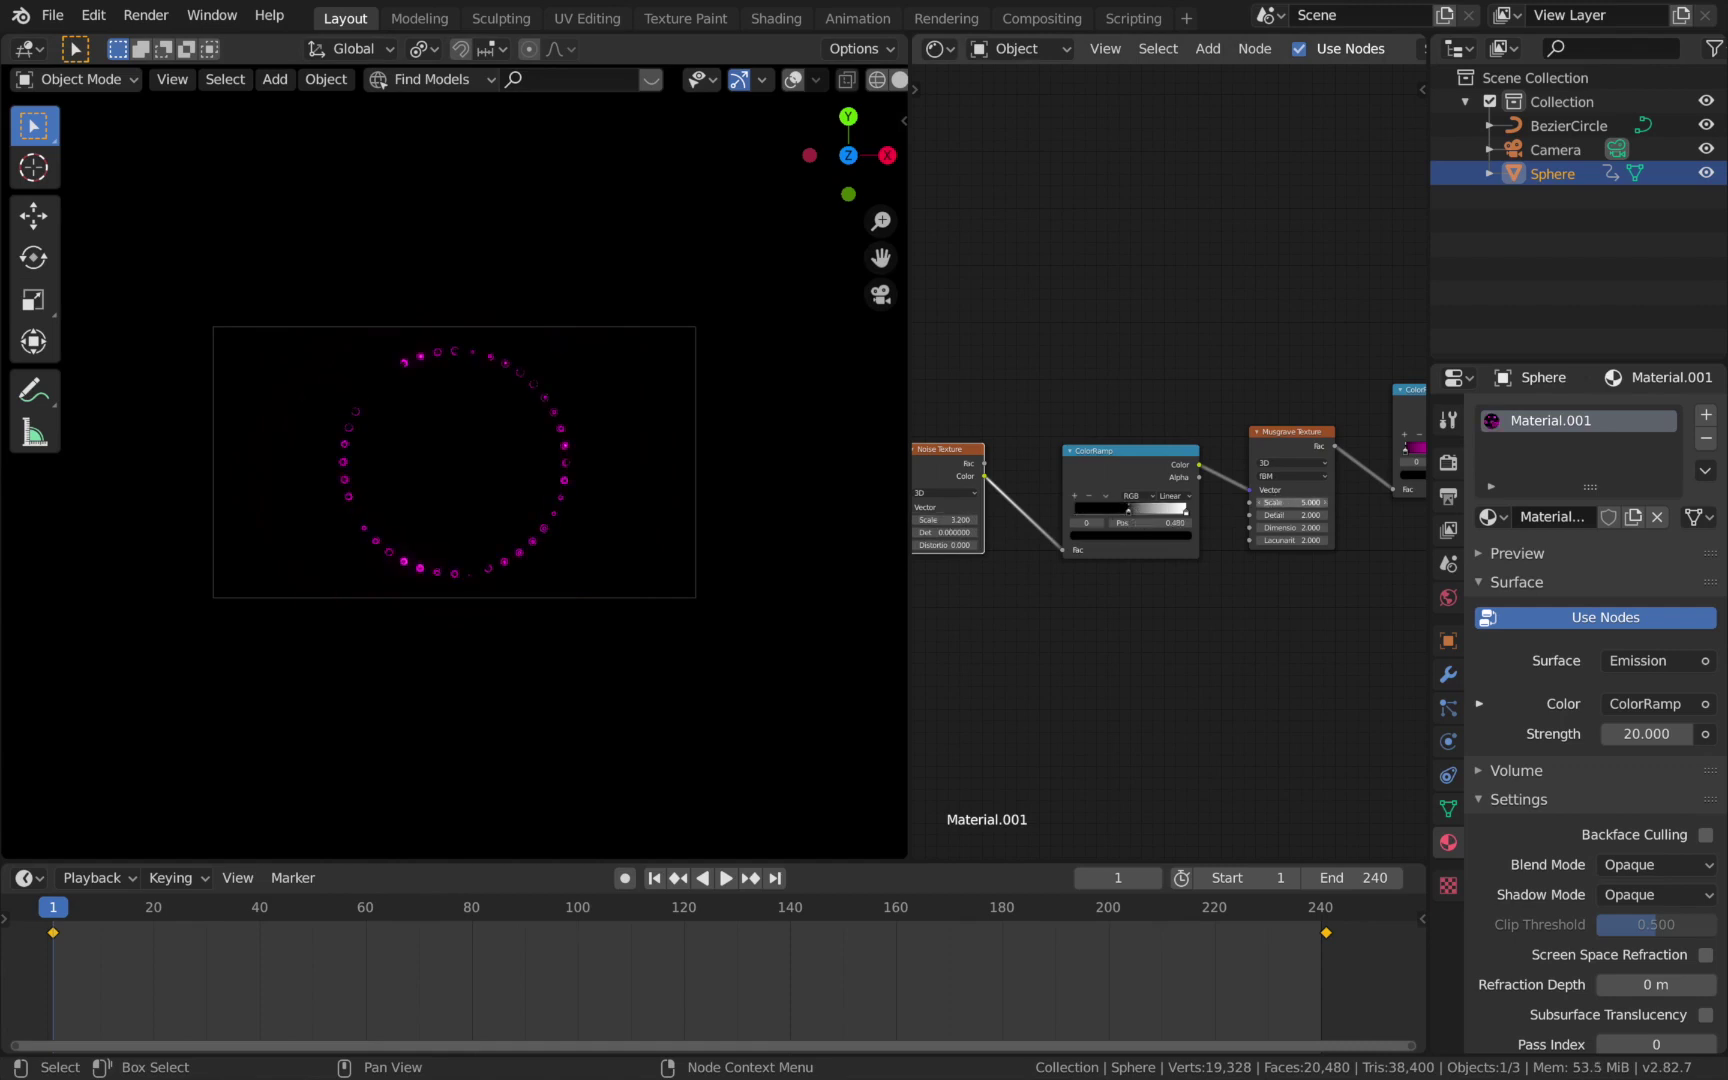
pyautogui.moveTo(1290, 502); pyautogui.dragTo(1265, 502)
pyautogui.moveTo(1128, 510); pyautogui.dragTo(1030, 518)
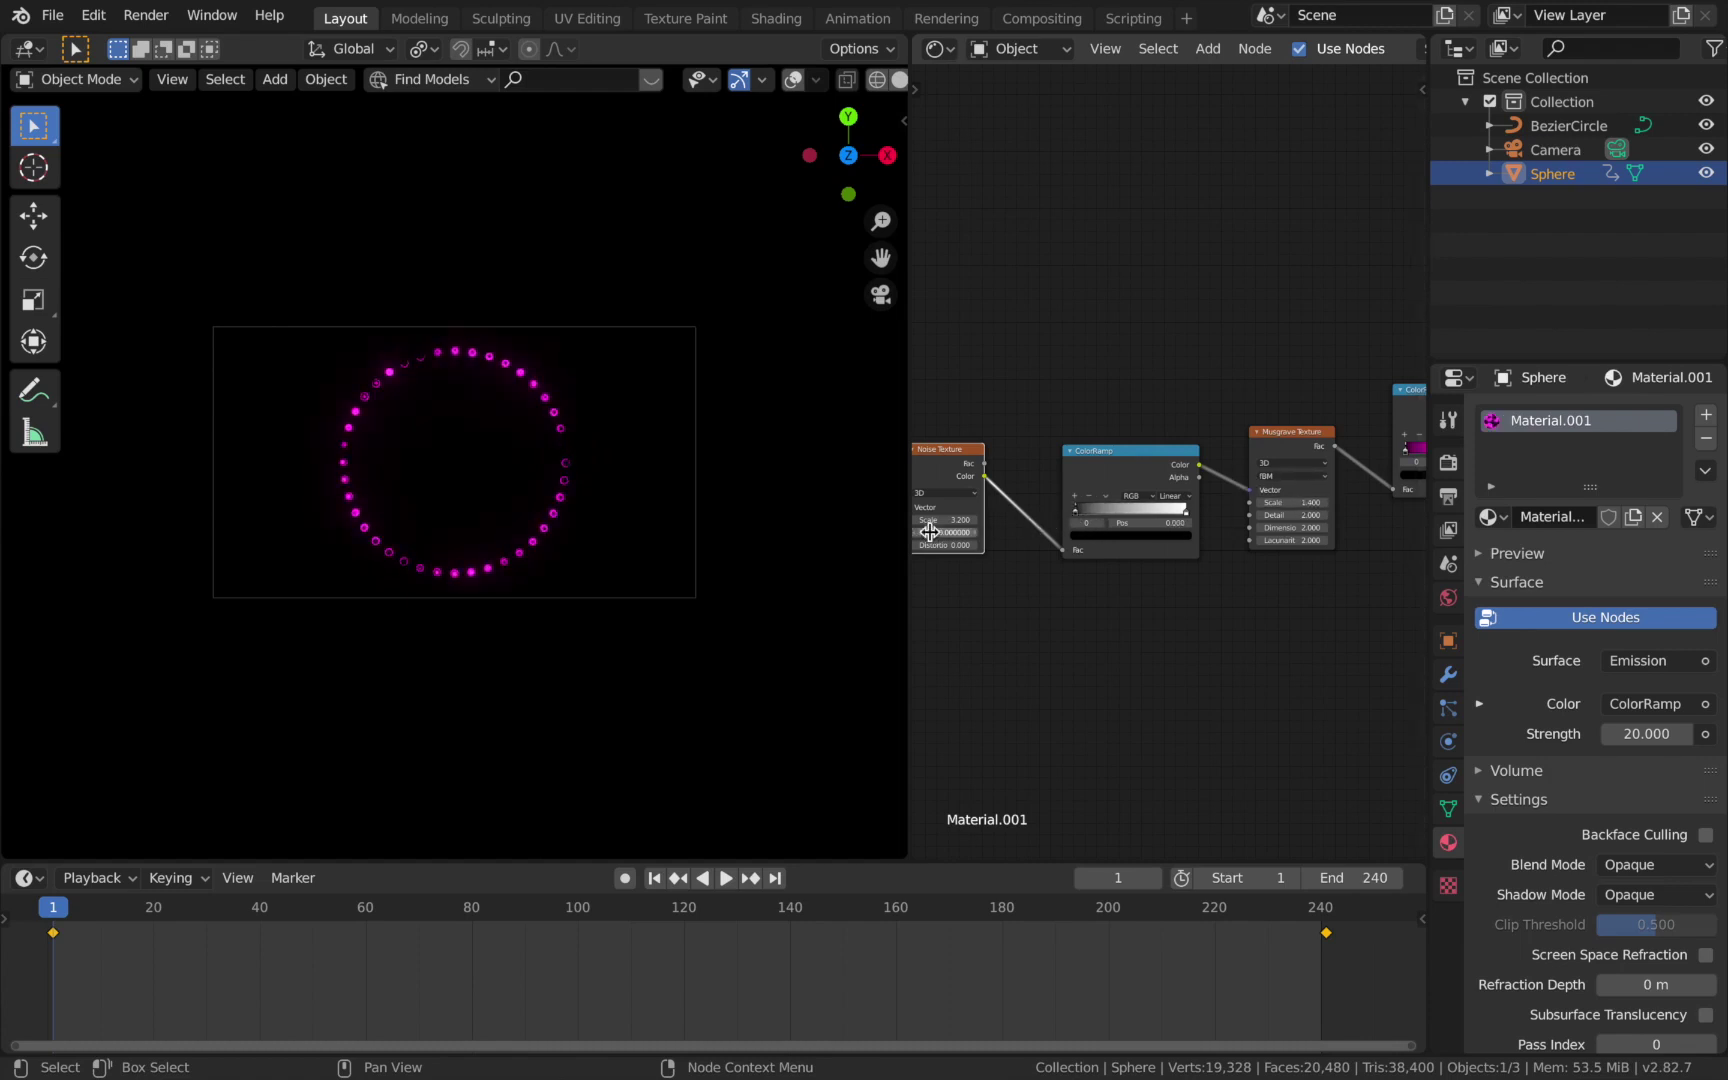
pyautogui.moveTo(1078, 510)
pyautogui.mouseDown()
pyautogui.moveTo(1149, 518)
pyautogui.moveTo(1056, 531)
pyautogui.mouseUp()
pyautogui.moveTo(1078, 510); pyautogui.dragTo(1166, 506)
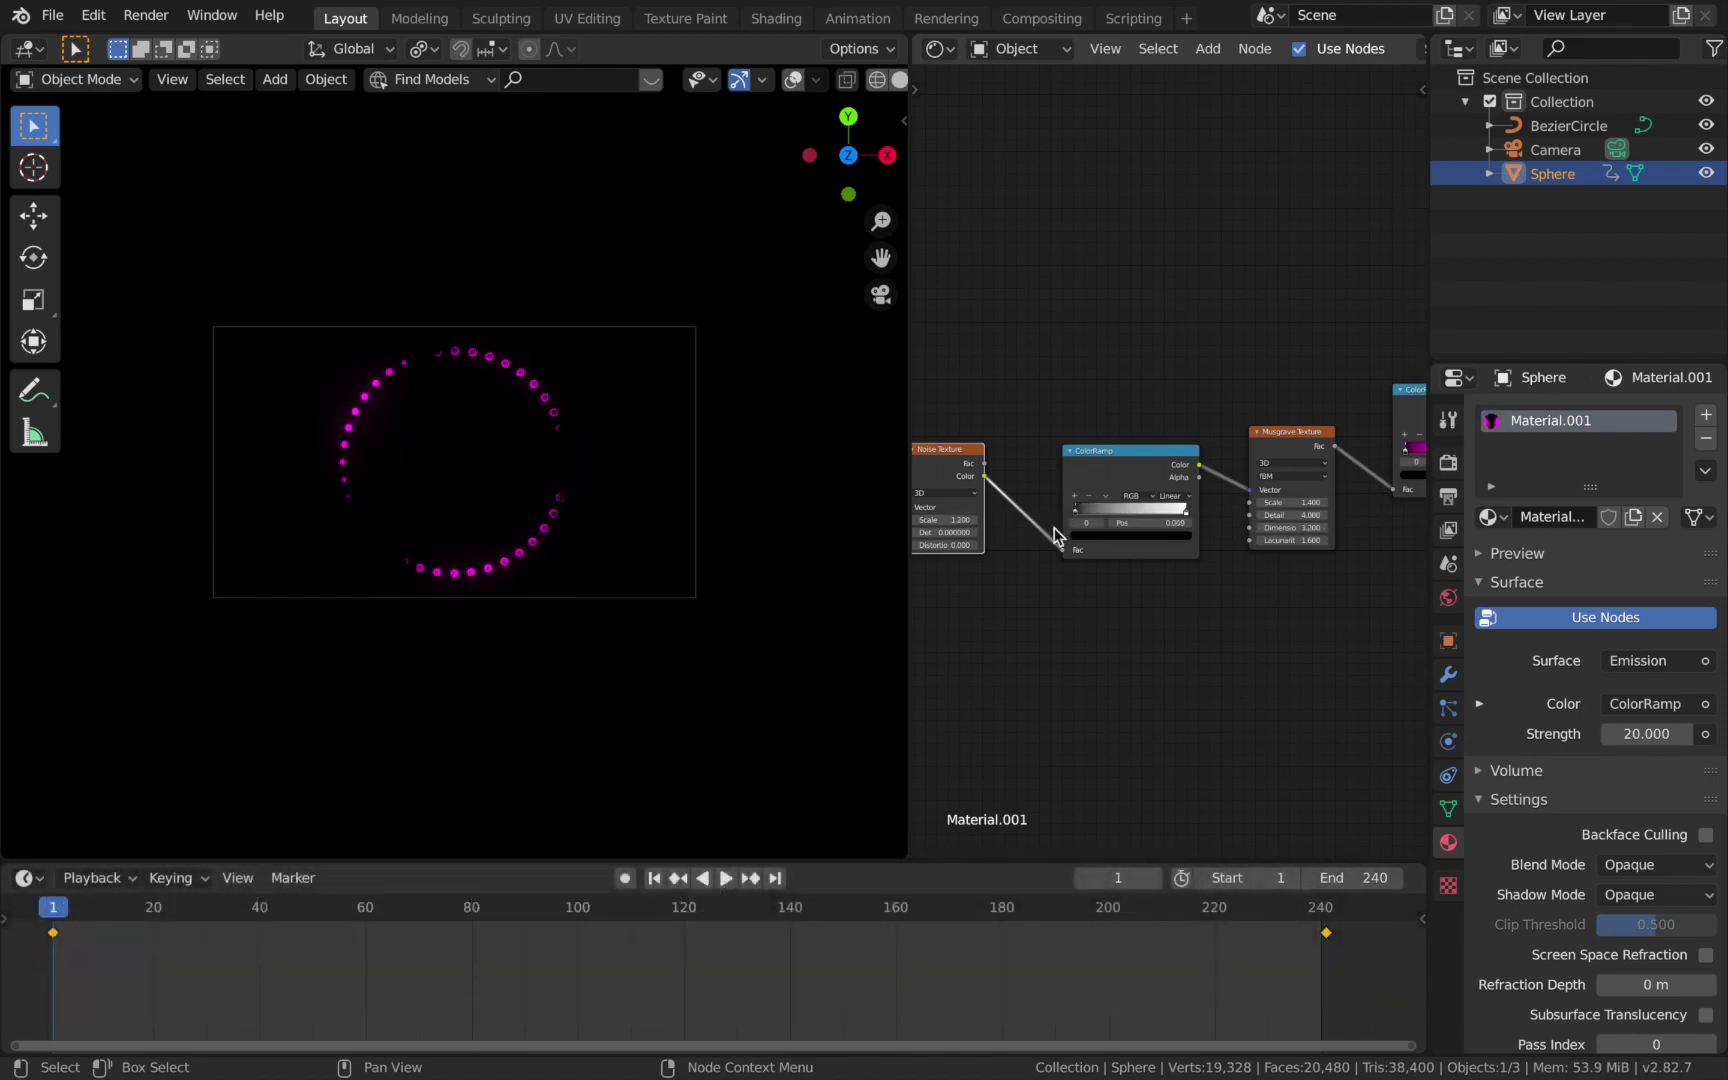
pyautogui.scroll(-2, 1224, 639)
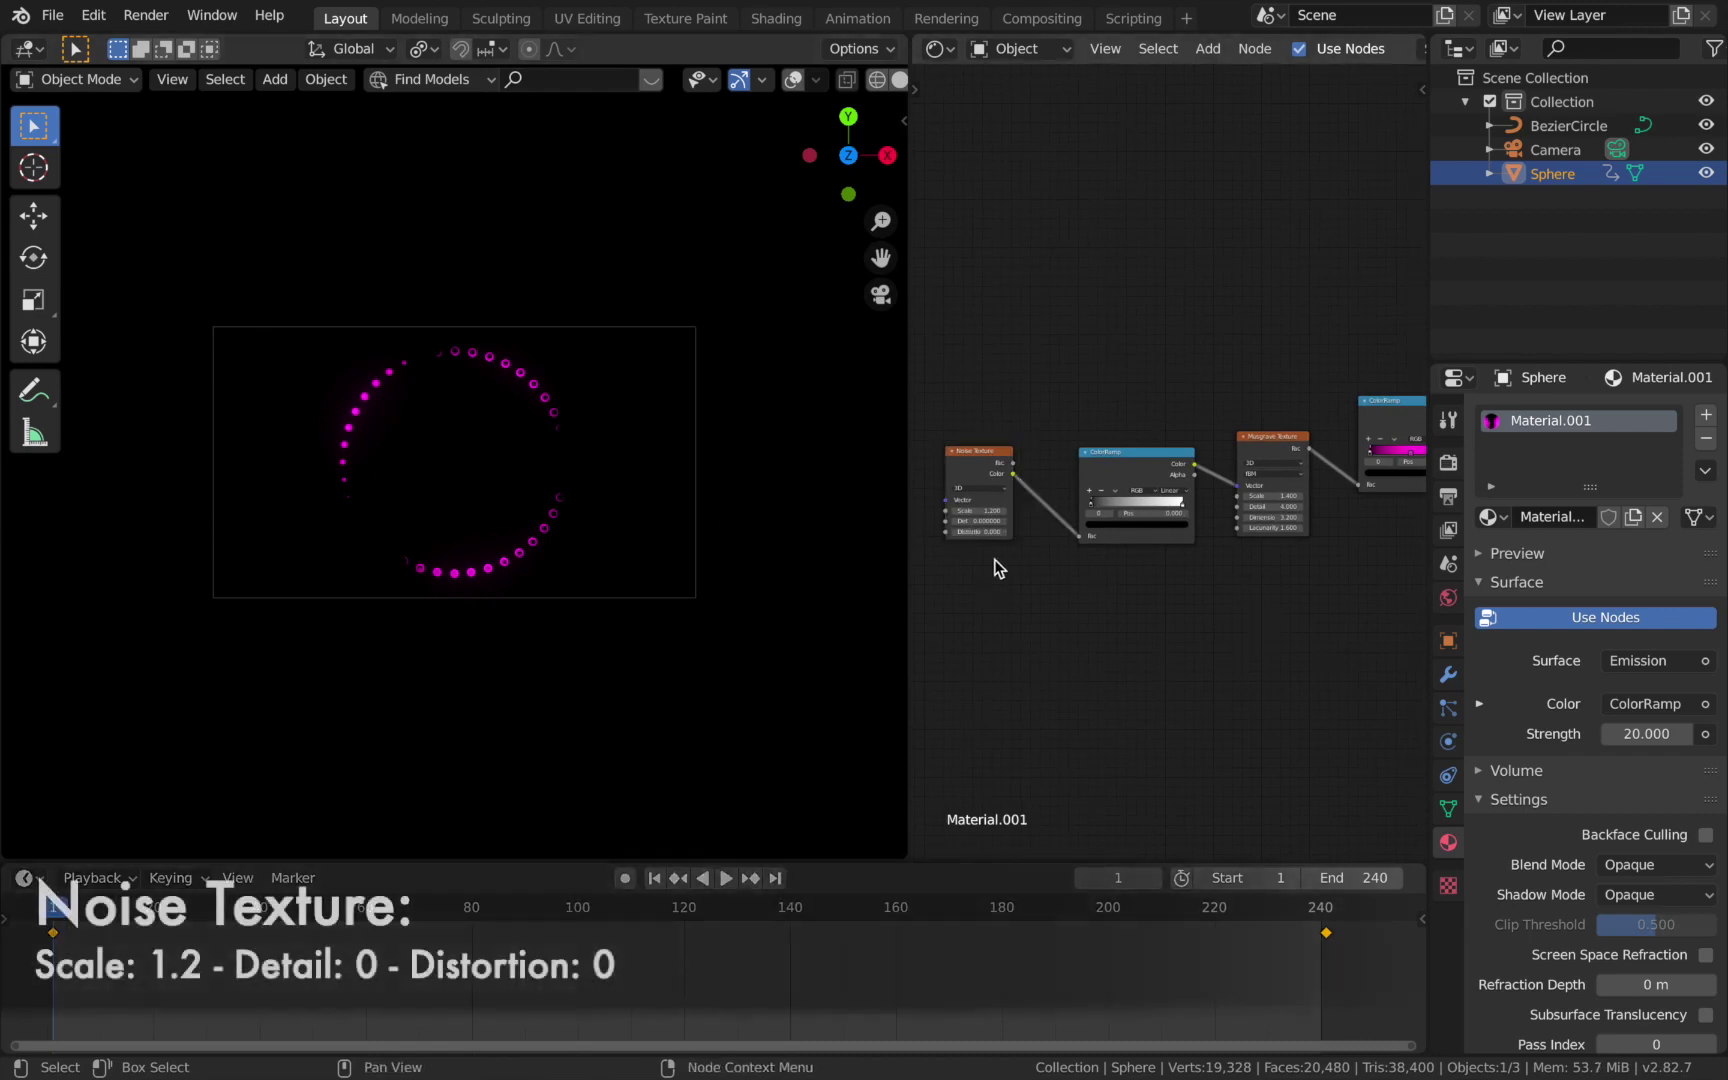
pyautogui.scroll(1, 976, 598)
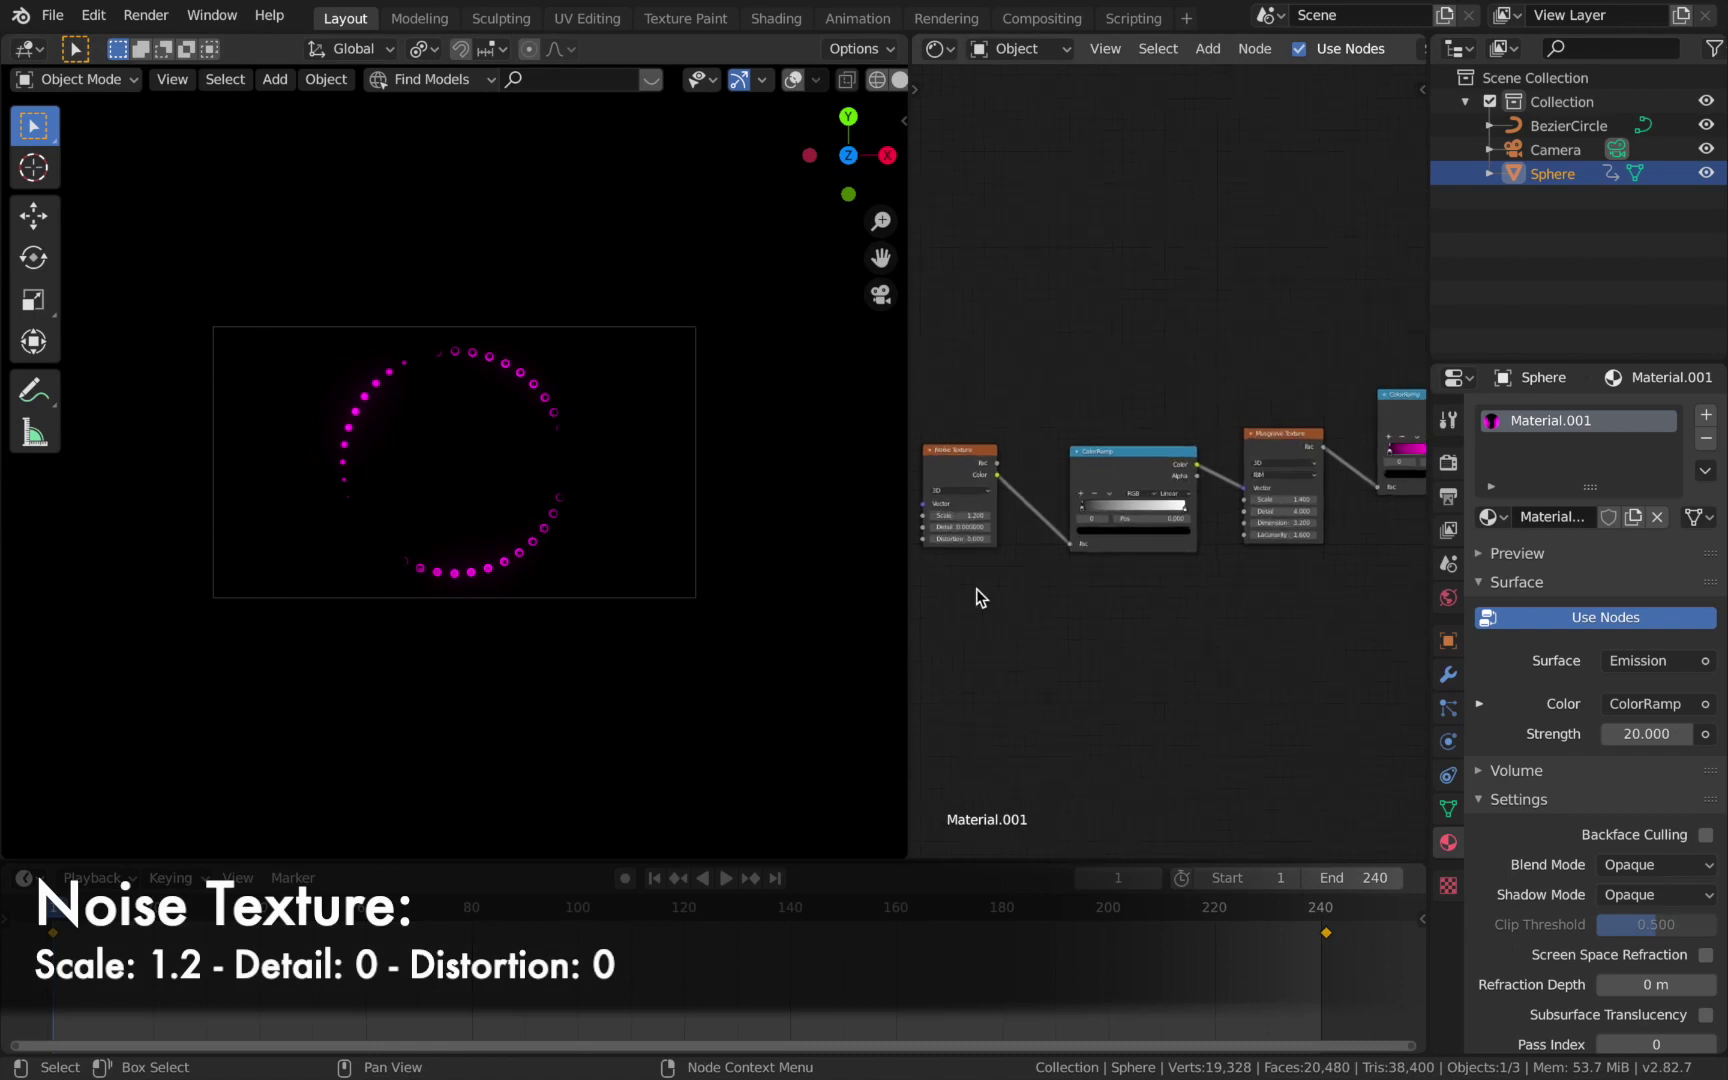
# Test the black-and-white ColorRamp's black stop, leave it at position 0, and save the file.
pyautogui.keyDown('ctrl'); pyautogui.hscroll(-1, 976, 598); pyautogui.keyUp('ctrl')
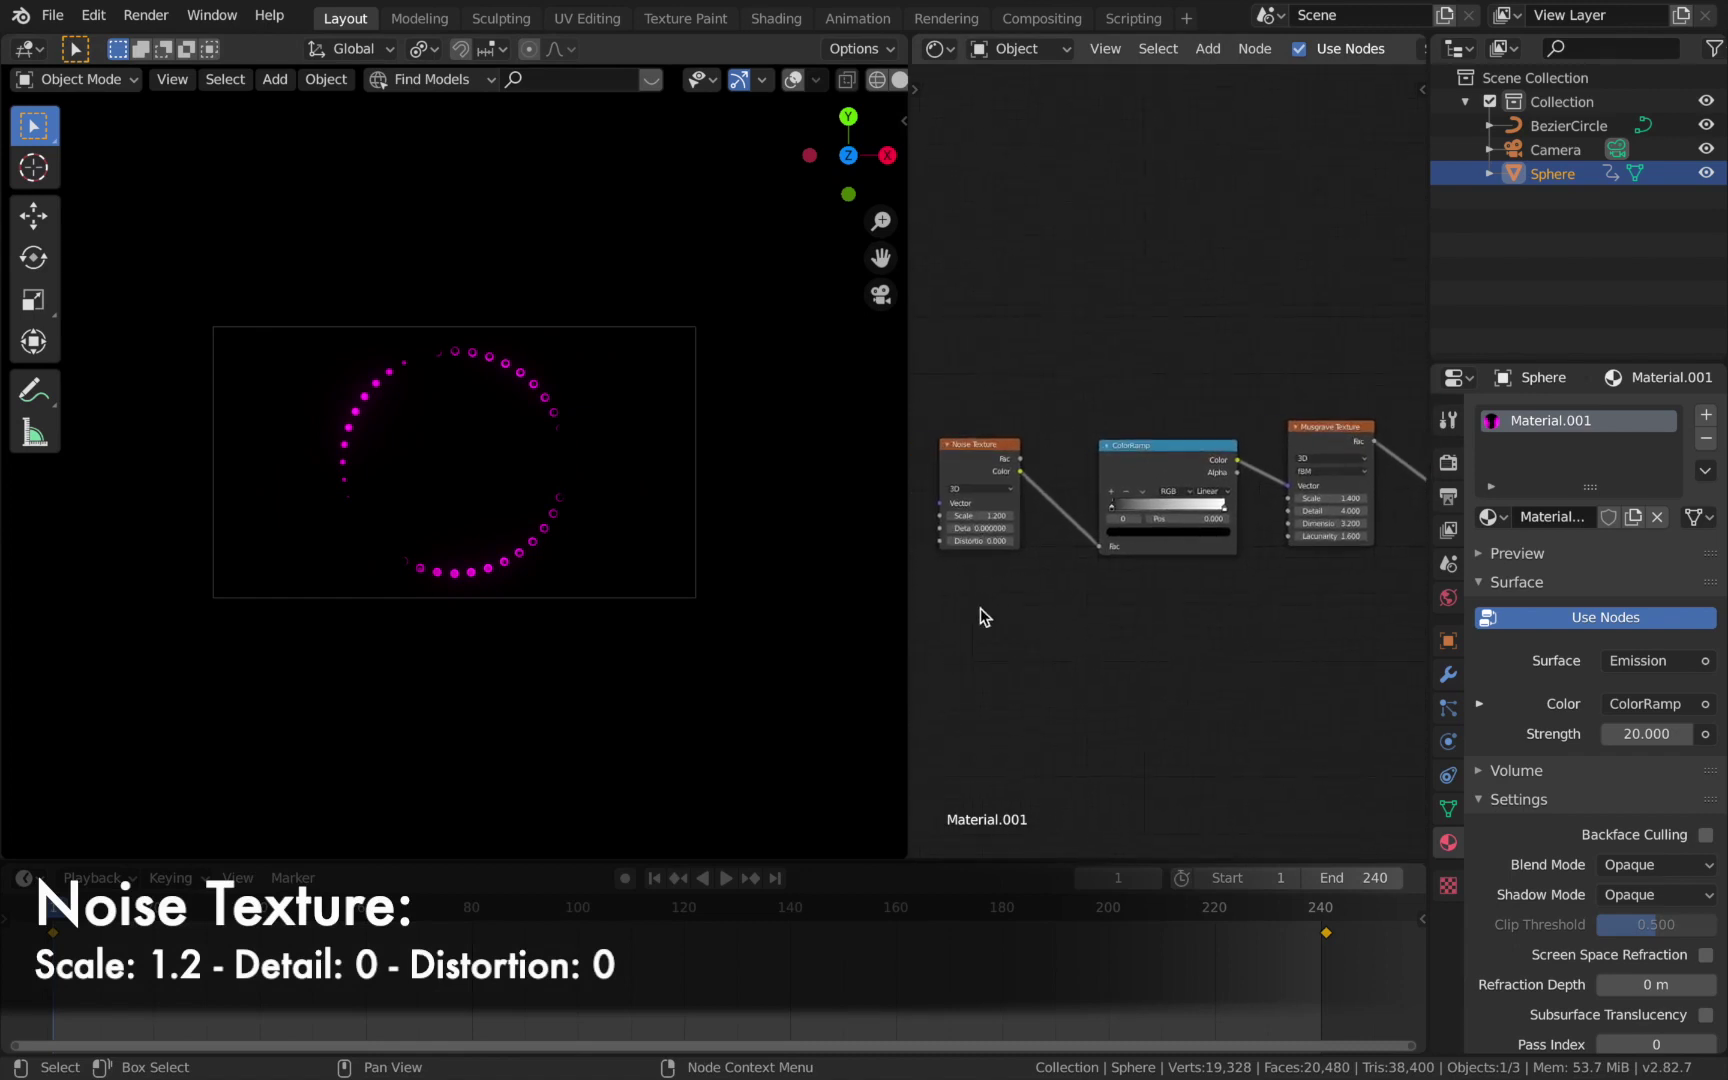
pyautogui.keyDown('ctrl'); pyautogui.hscroll(3, 1130, 586); pyautogui.keyUp('ctrl')
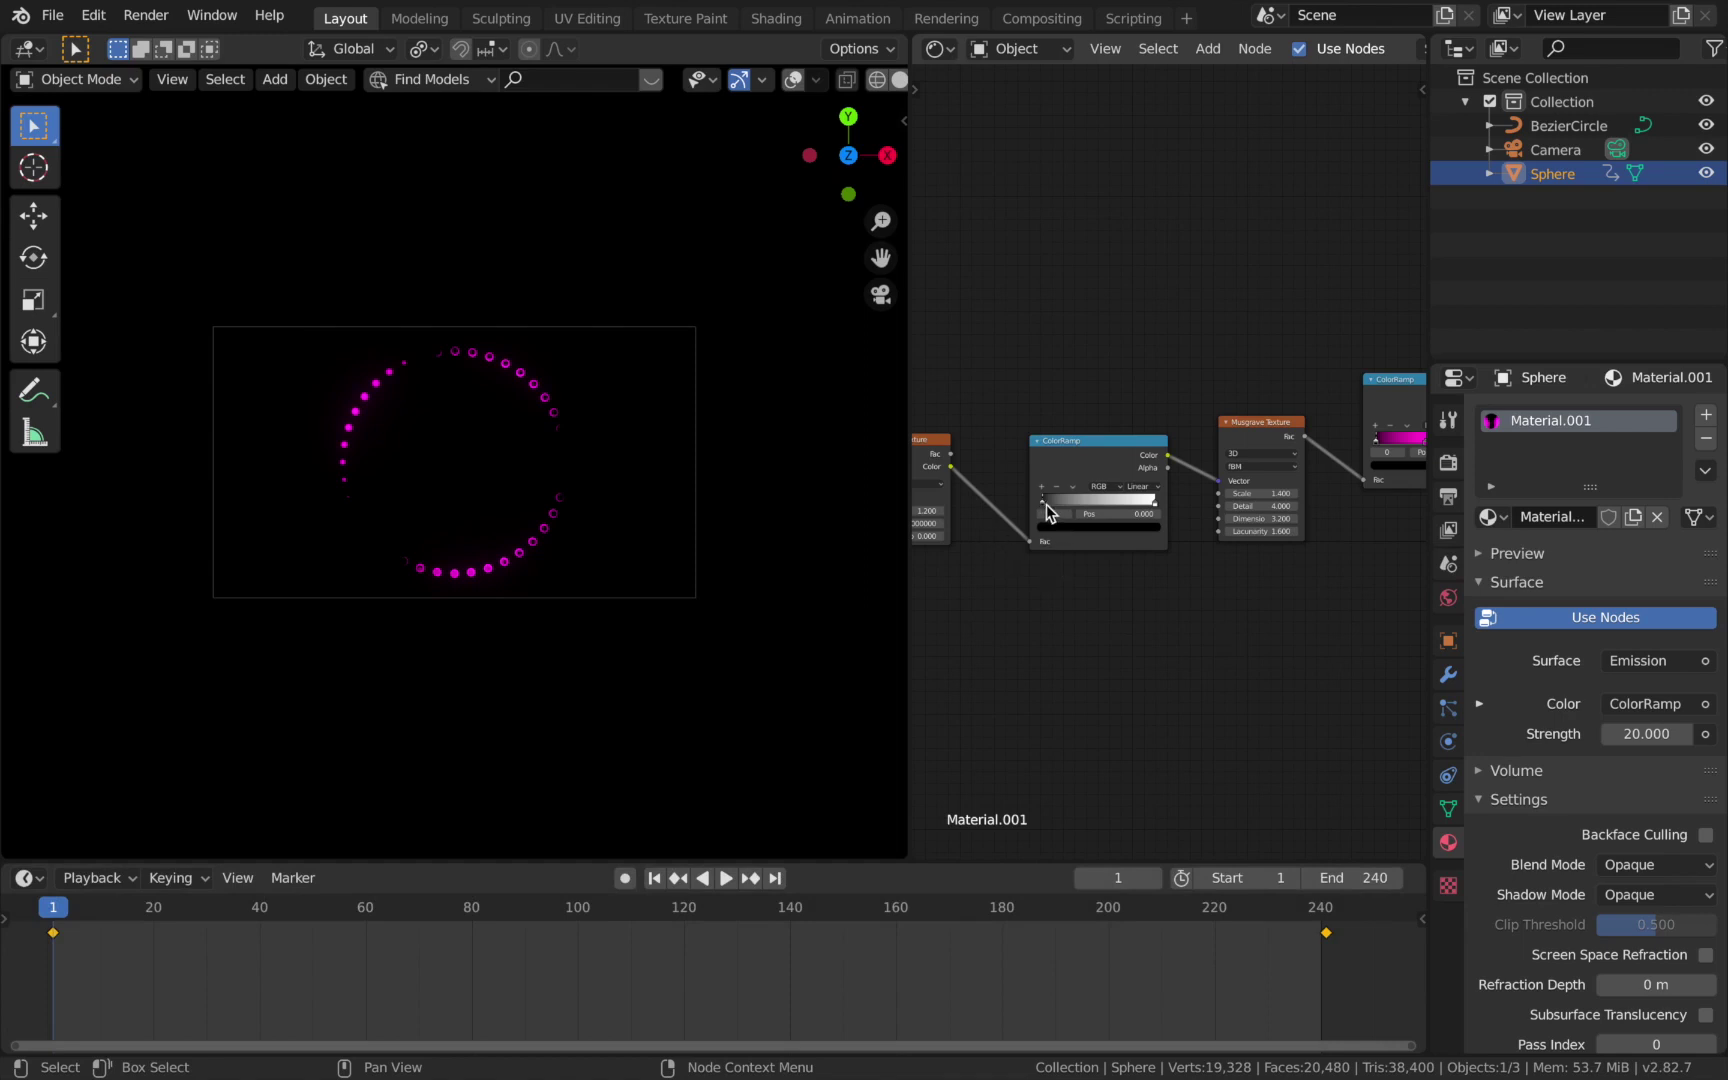
pyautogui.moveTo(1046, 504)
pyautogui.mouseDown()
pyautogui.moveTo(1131, 502)
pyautogui.moveTo(1042, 504)
pyautogui.mouseUp()
pyautogui.hotkey('ctrl', 's')
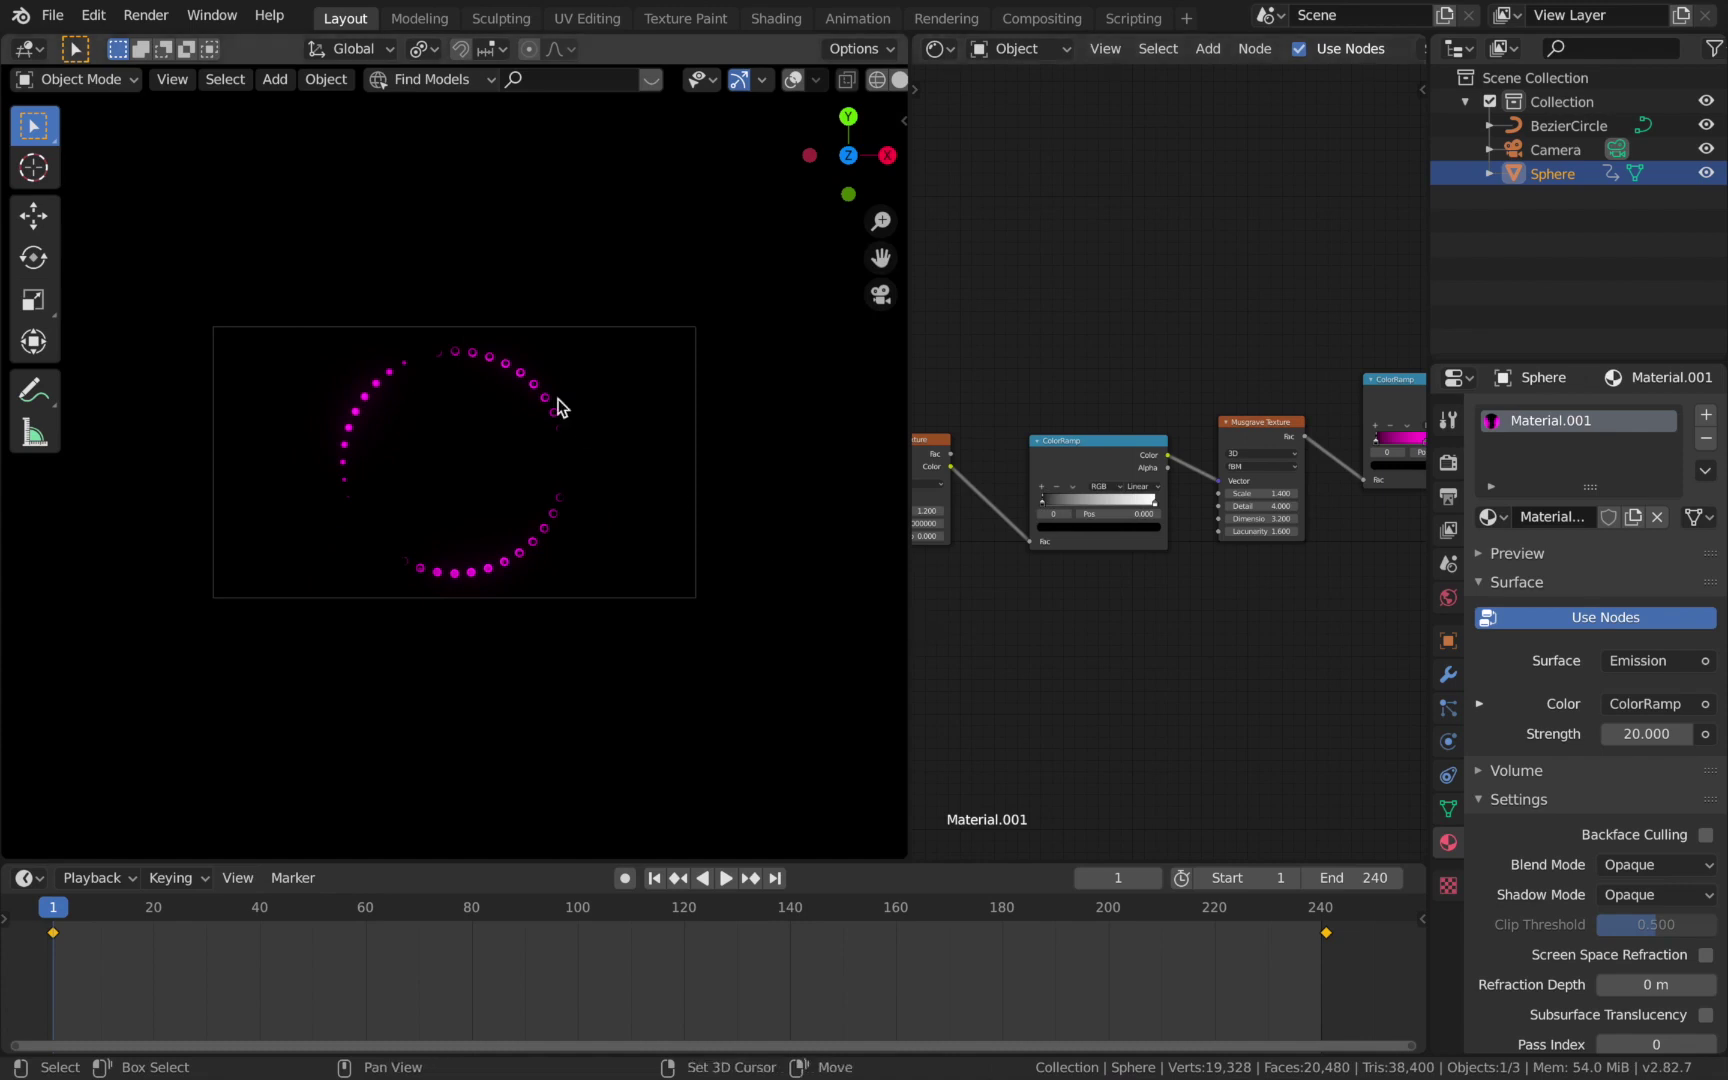
# Duplicate the ring of spheres in place and scale the copy to about 0.77 to form an inner ring.
pyautogui.hotkey('shift', 'd')
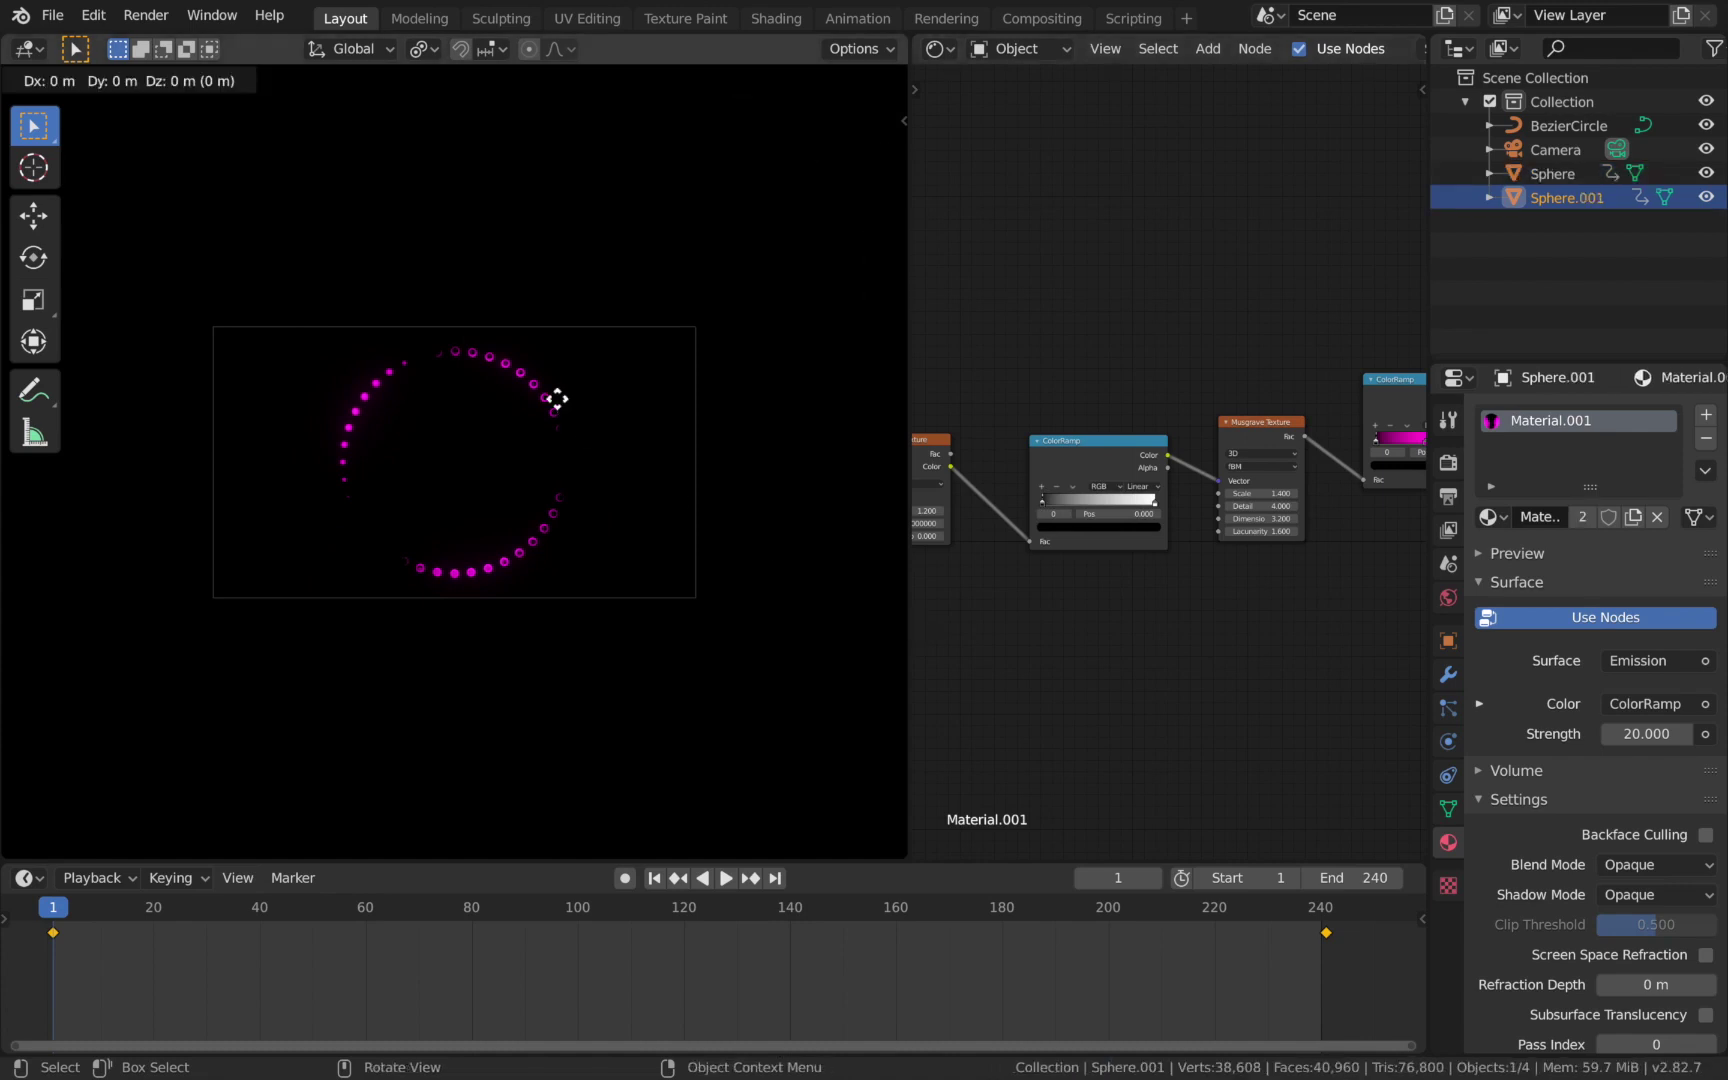
pyautogui.press('s')
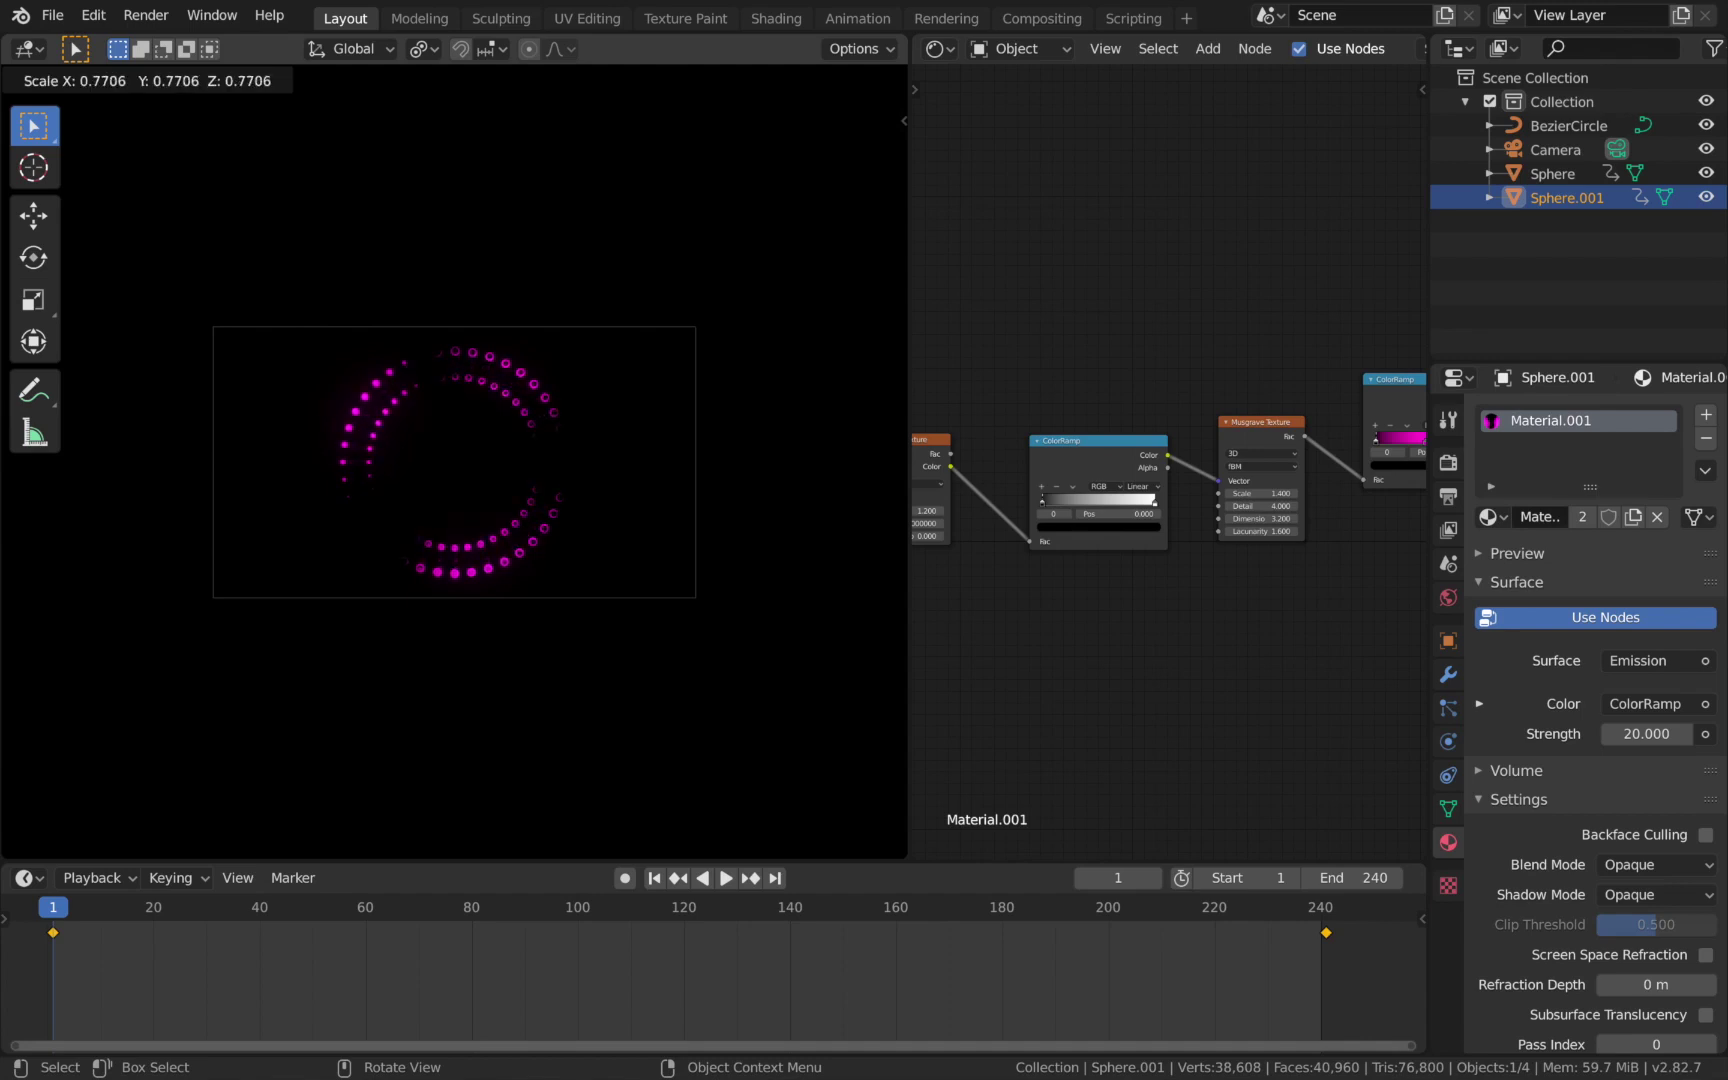
pyautogui.click(528, 405)
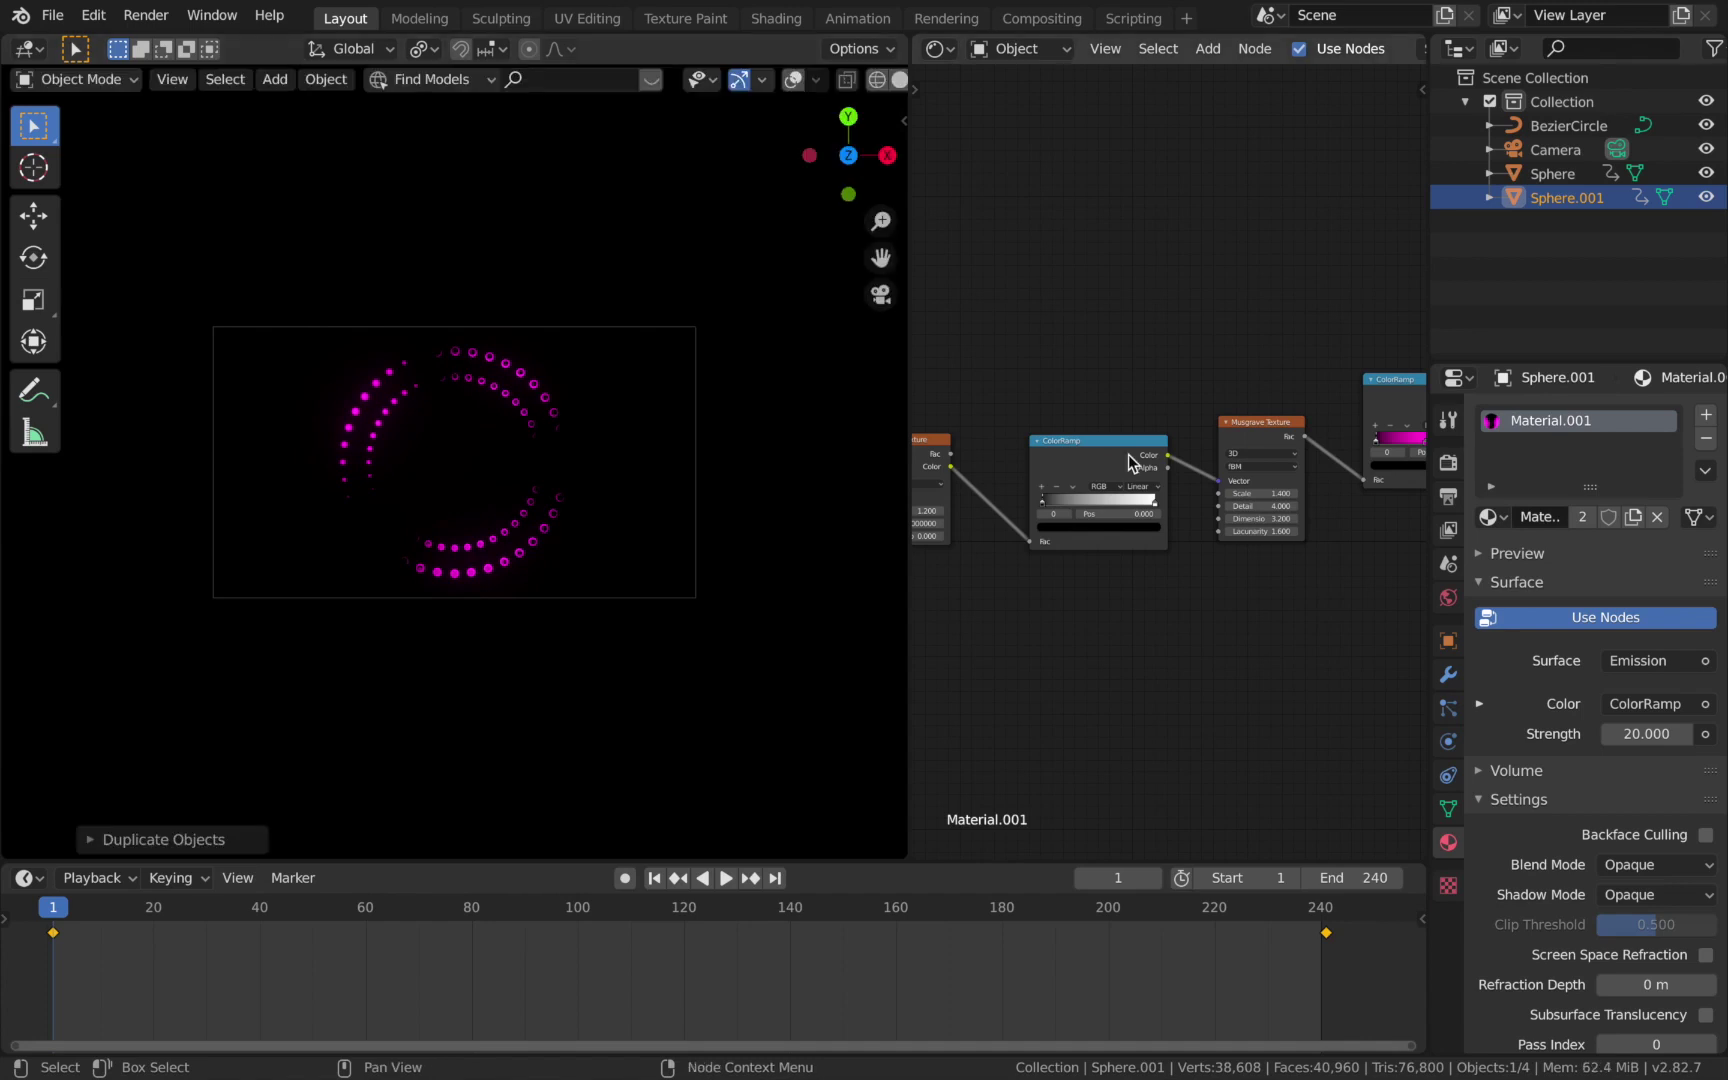
# Try recoloring the magenta stop of the shared material's ColorRamp to blue, and undo the change.
pyautogui.keyDown('ctrl'); pyautogui.hscroll(2, 1300, 500); pyautogui.keyUp('ctrl')
pyautogui.click(1320, 392)
pyautogui.click(1318, 467)
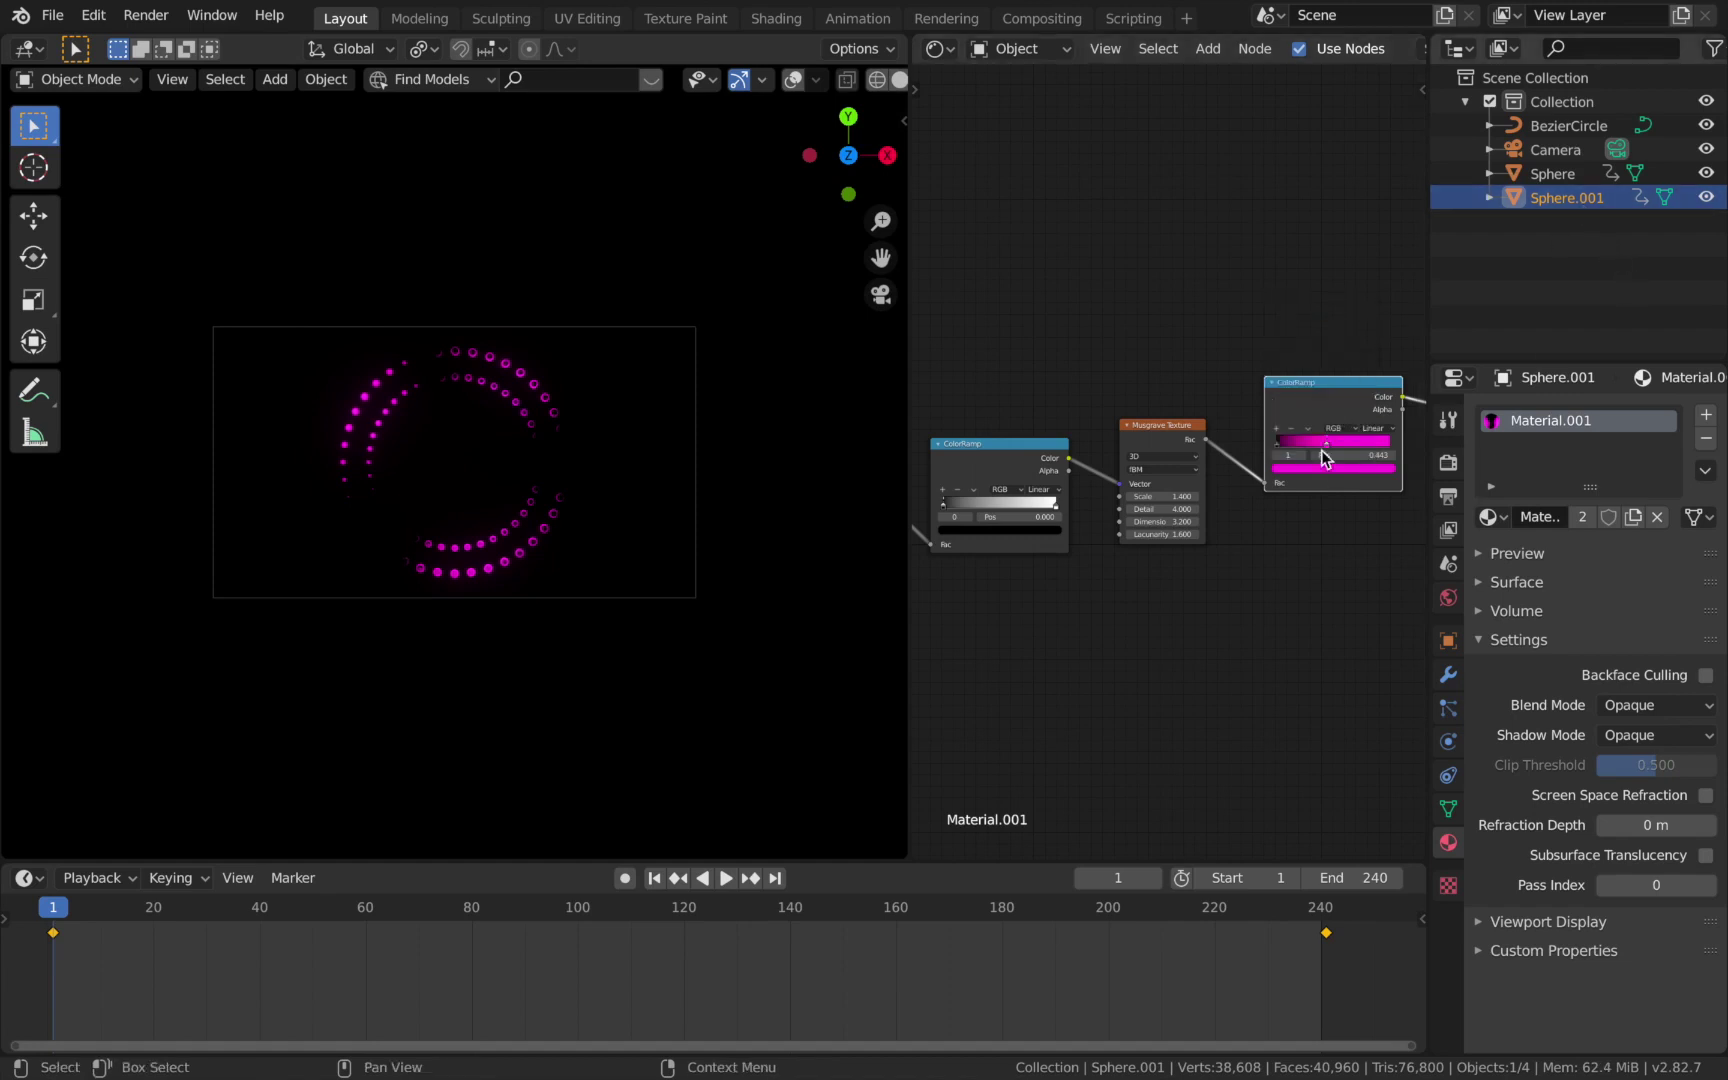
pyautogui.click(1312, 468)
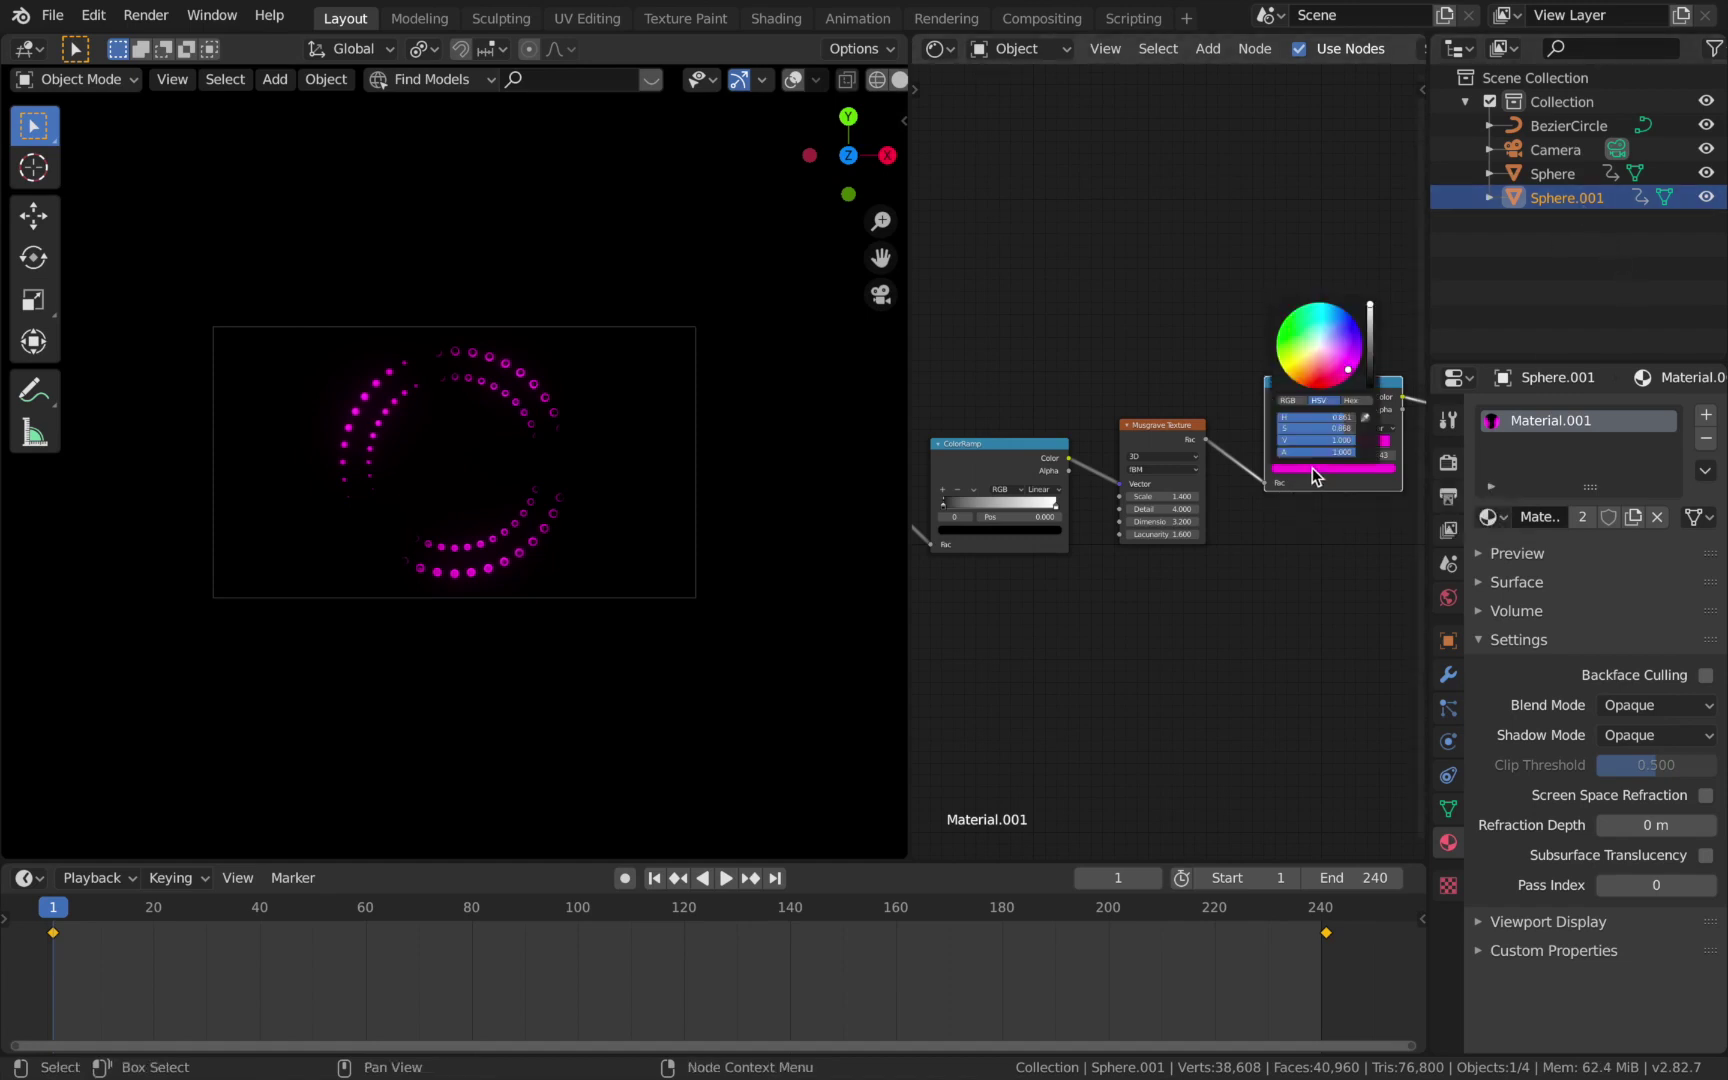
pyautogui.moveTo(1344, 364)
pyautogui.mouseDown()
pyautogui.moveTo(1335, 305)
pyautogui.moveTo(1351, 318)
pyautogui.mouseUp()
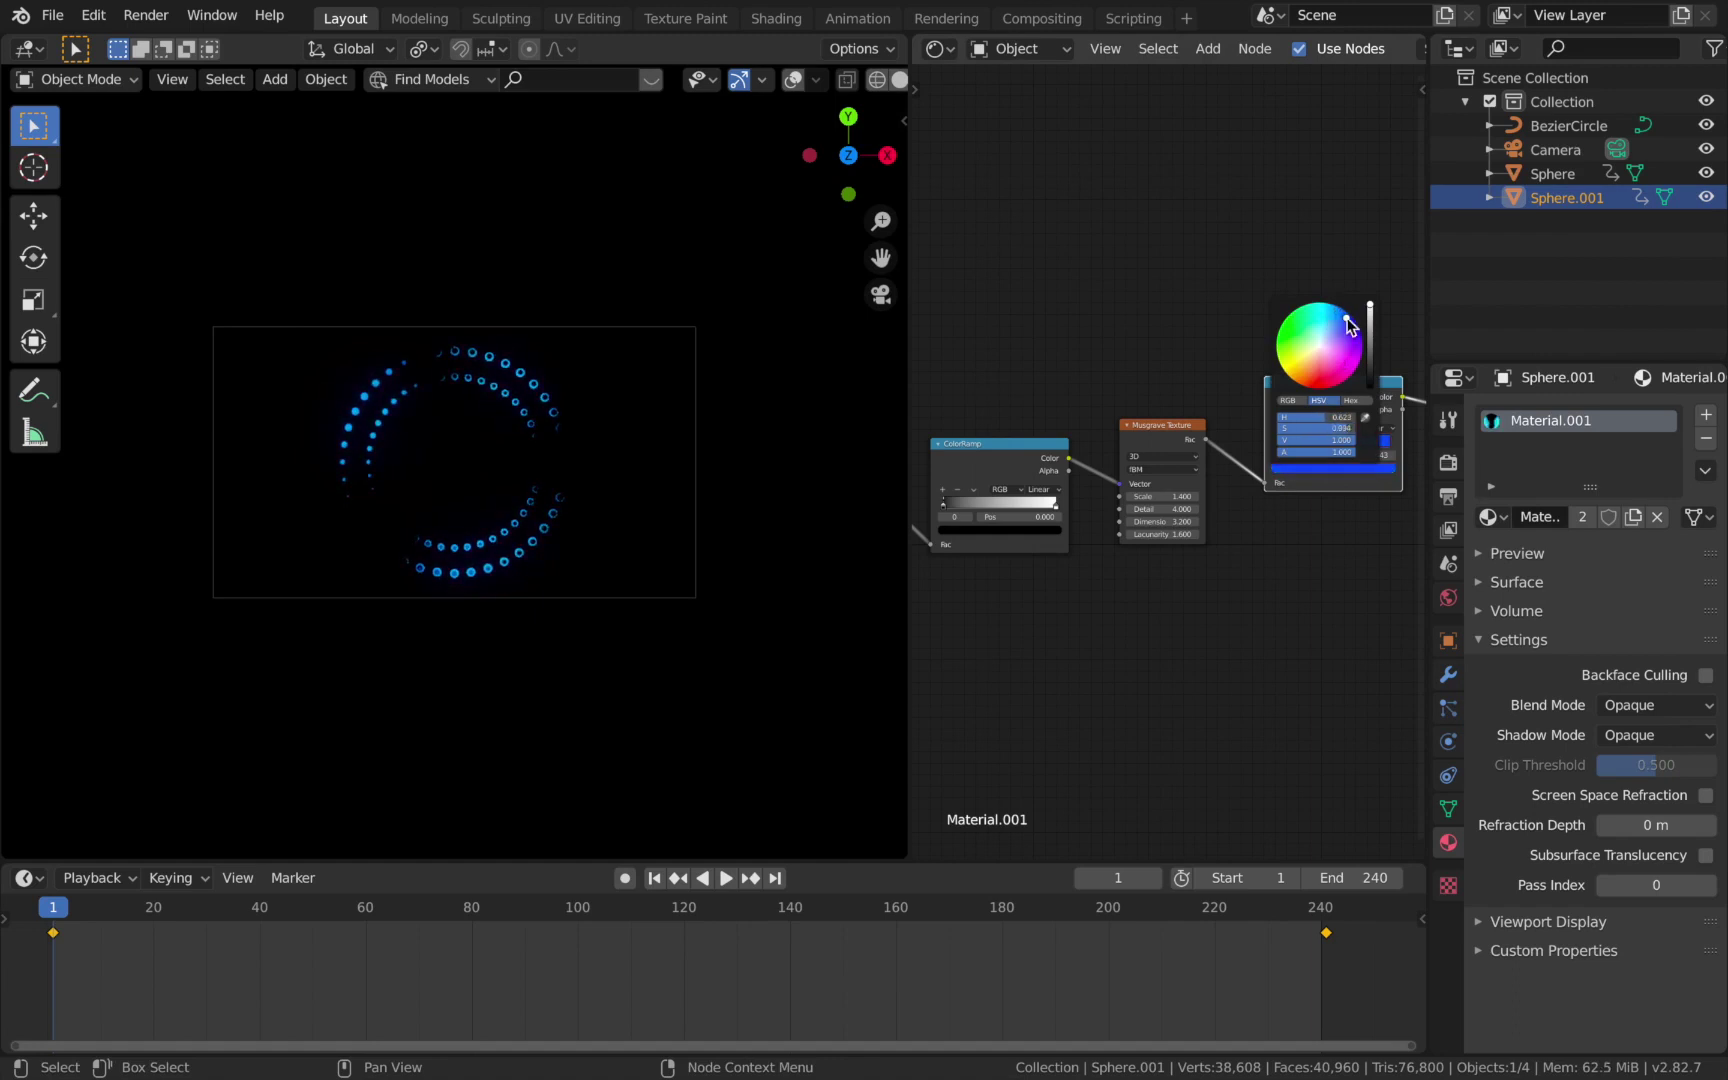
pyautogui.hotkey('ctrl', 'z')
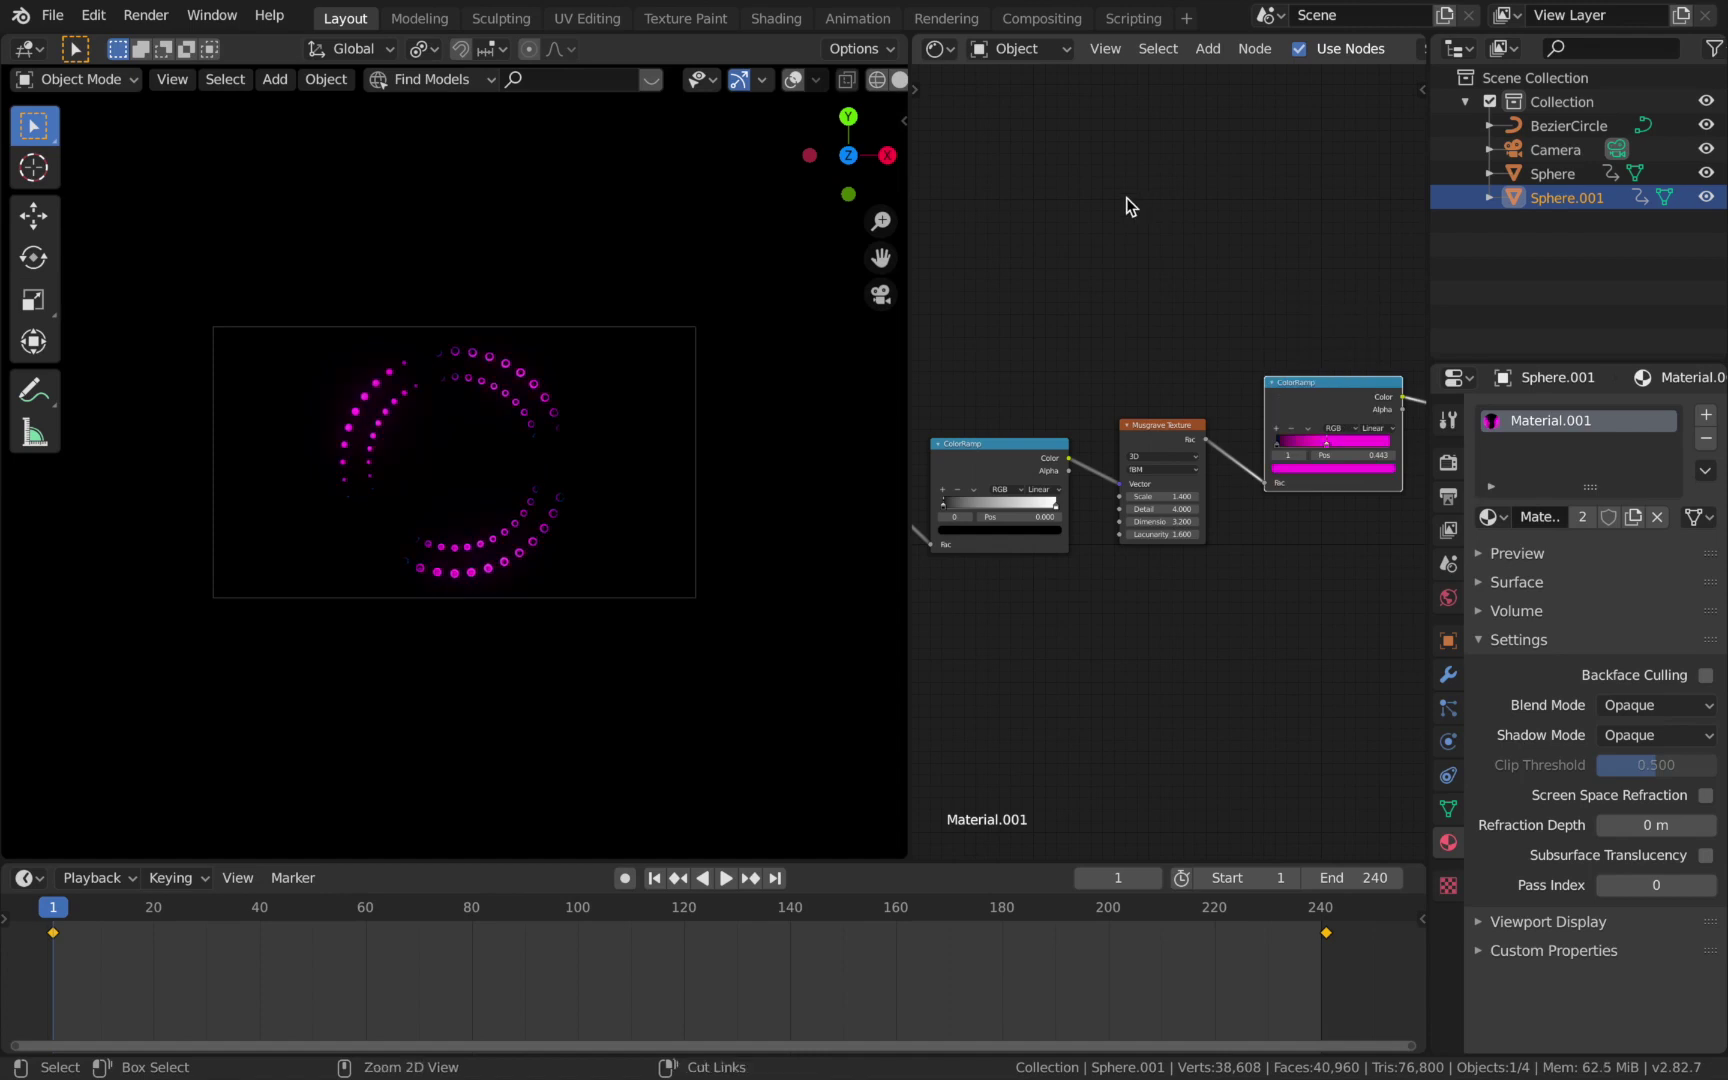
# Make the inner ring's material a single-user copy and change its ColorRamp's magenta stop to light blue.
pyautogui.click(1570, 209)
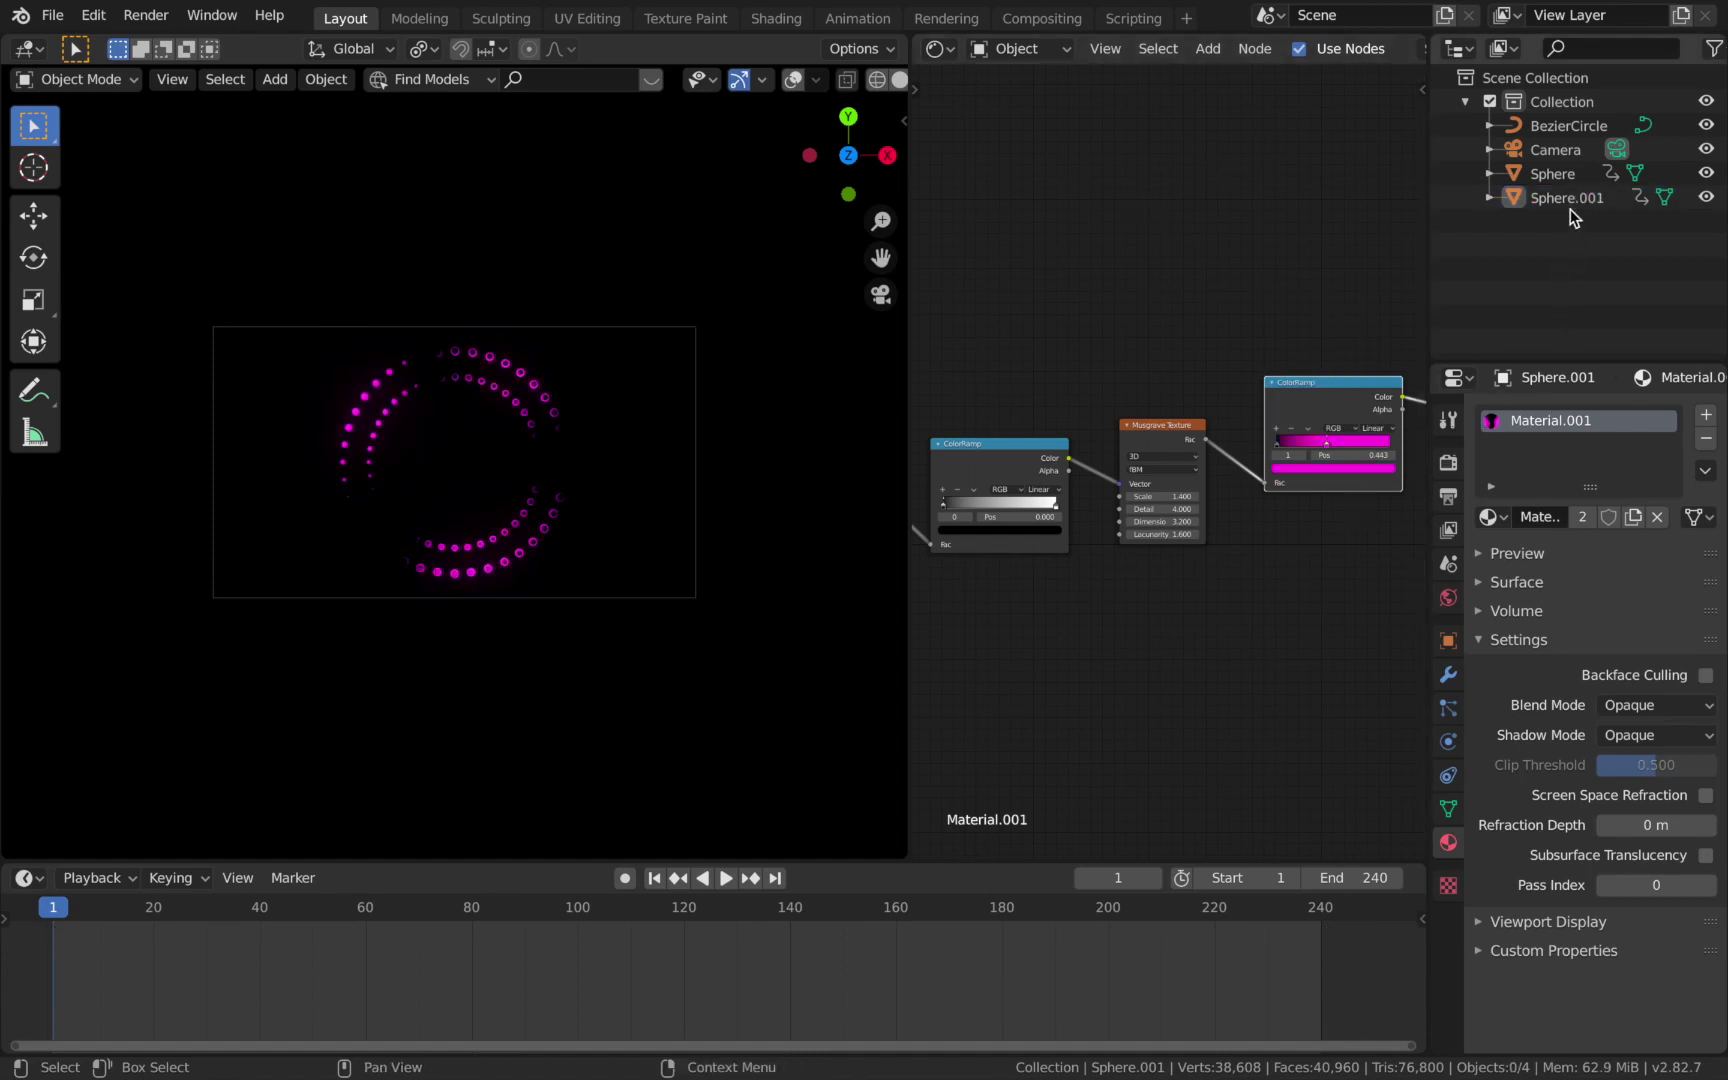
pyautogui.click(1584, 517)
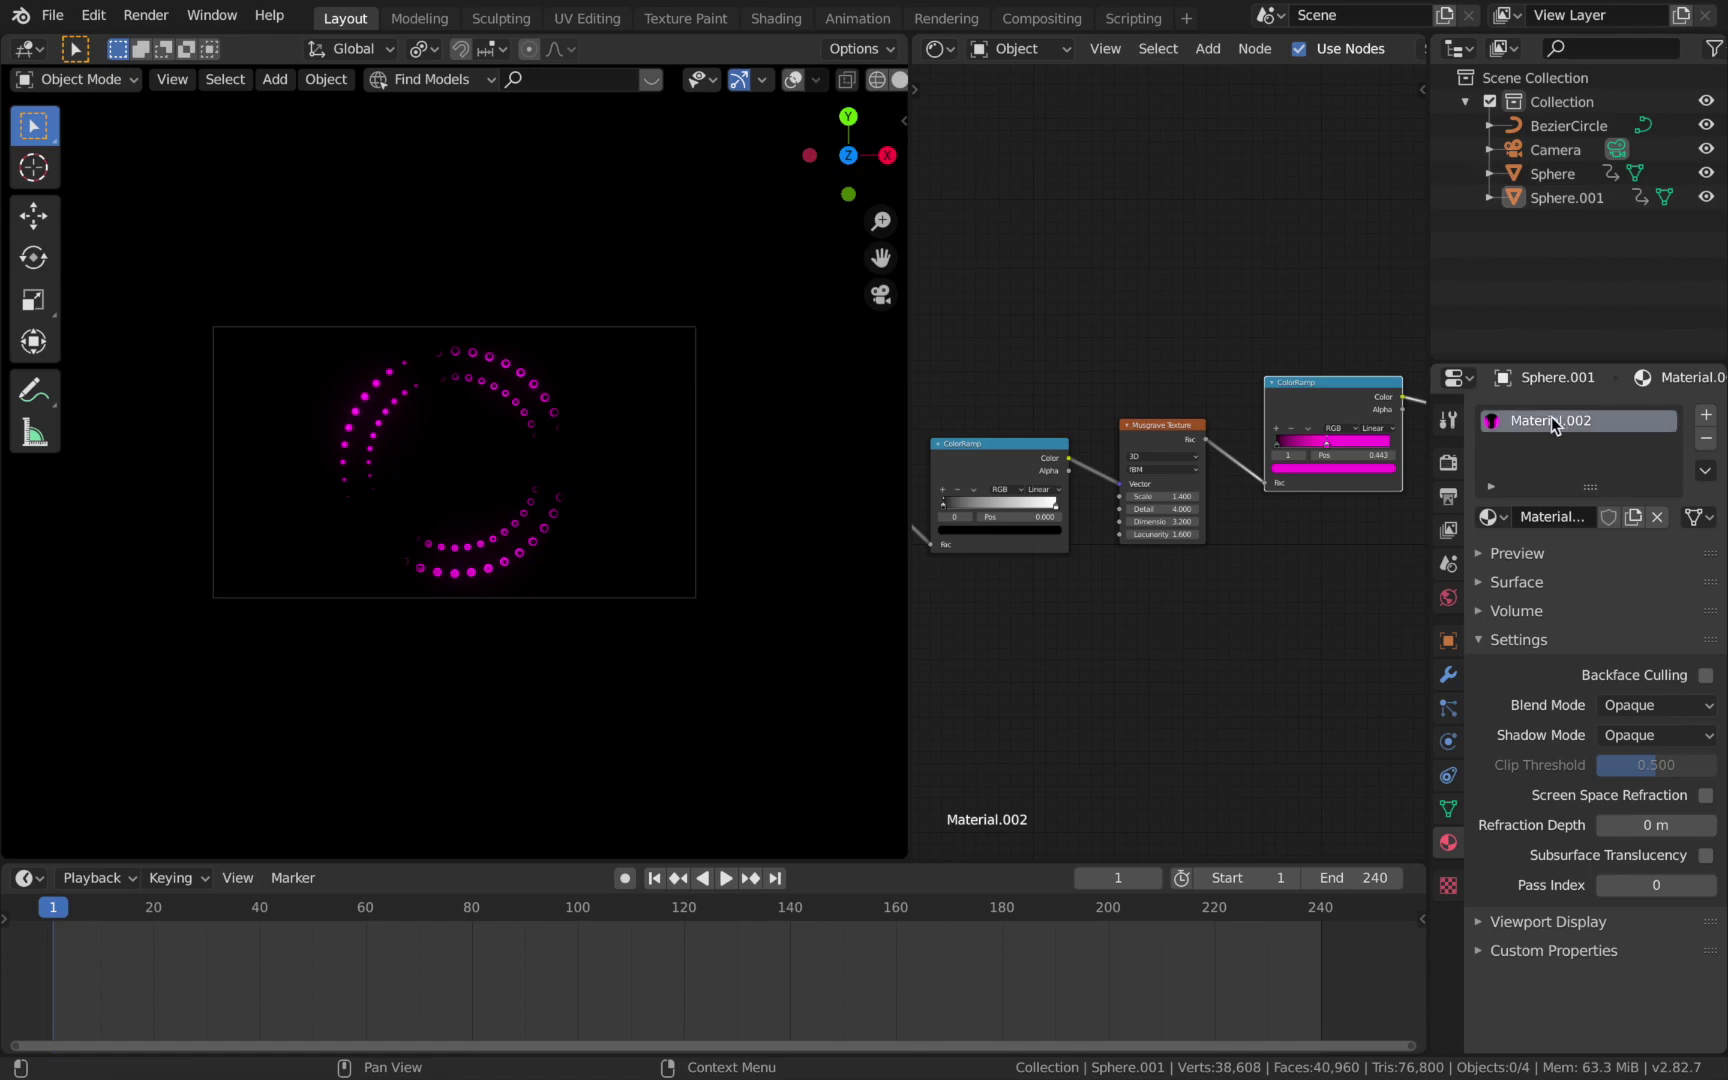
pyautogui.click(1333, 467)
pyautogui.moveTo(1349, 364)
pyautogui.mouseDown()
pyautogui.moveTo(1325, 319)
pyautogui.moveTo(1338, 311)
pyautogui.mouseUp()
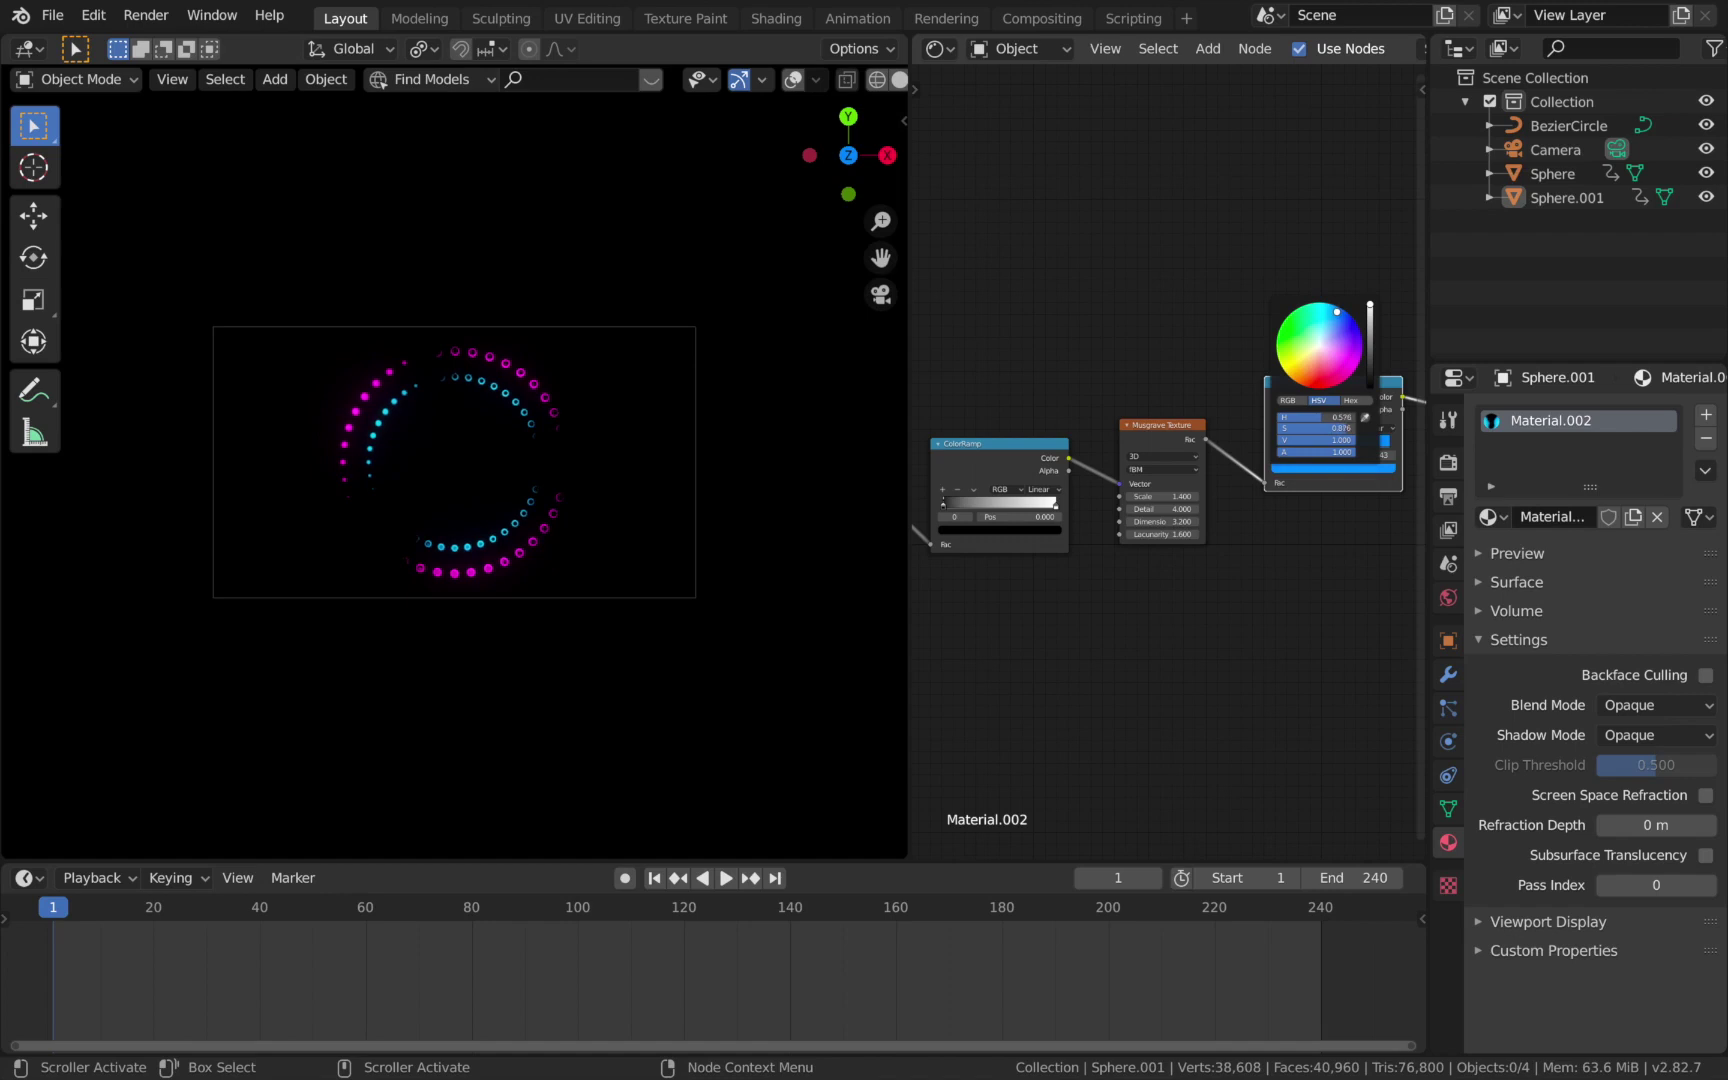
# Preview both rings by playing the animation, and return to frame 1.
pyautogui.click(388, 477)
pyautogui.scroll(3, 388, 477)
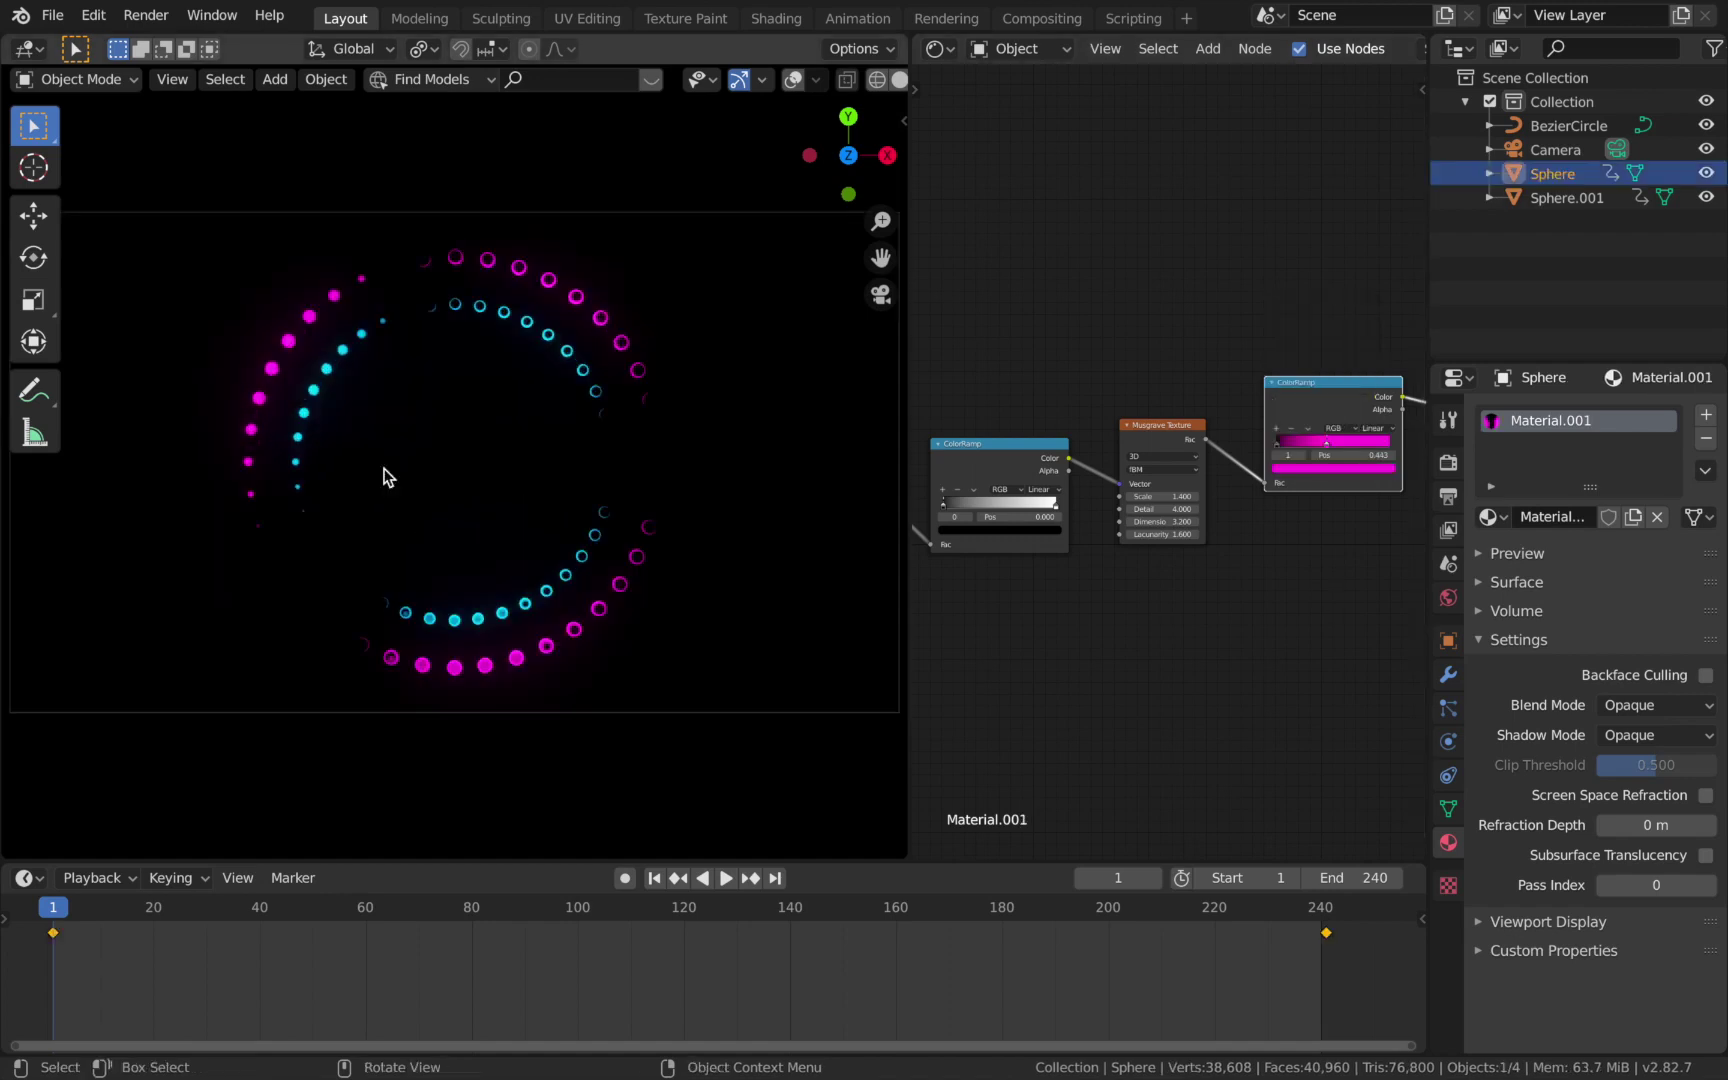
pyautogui.press('space')
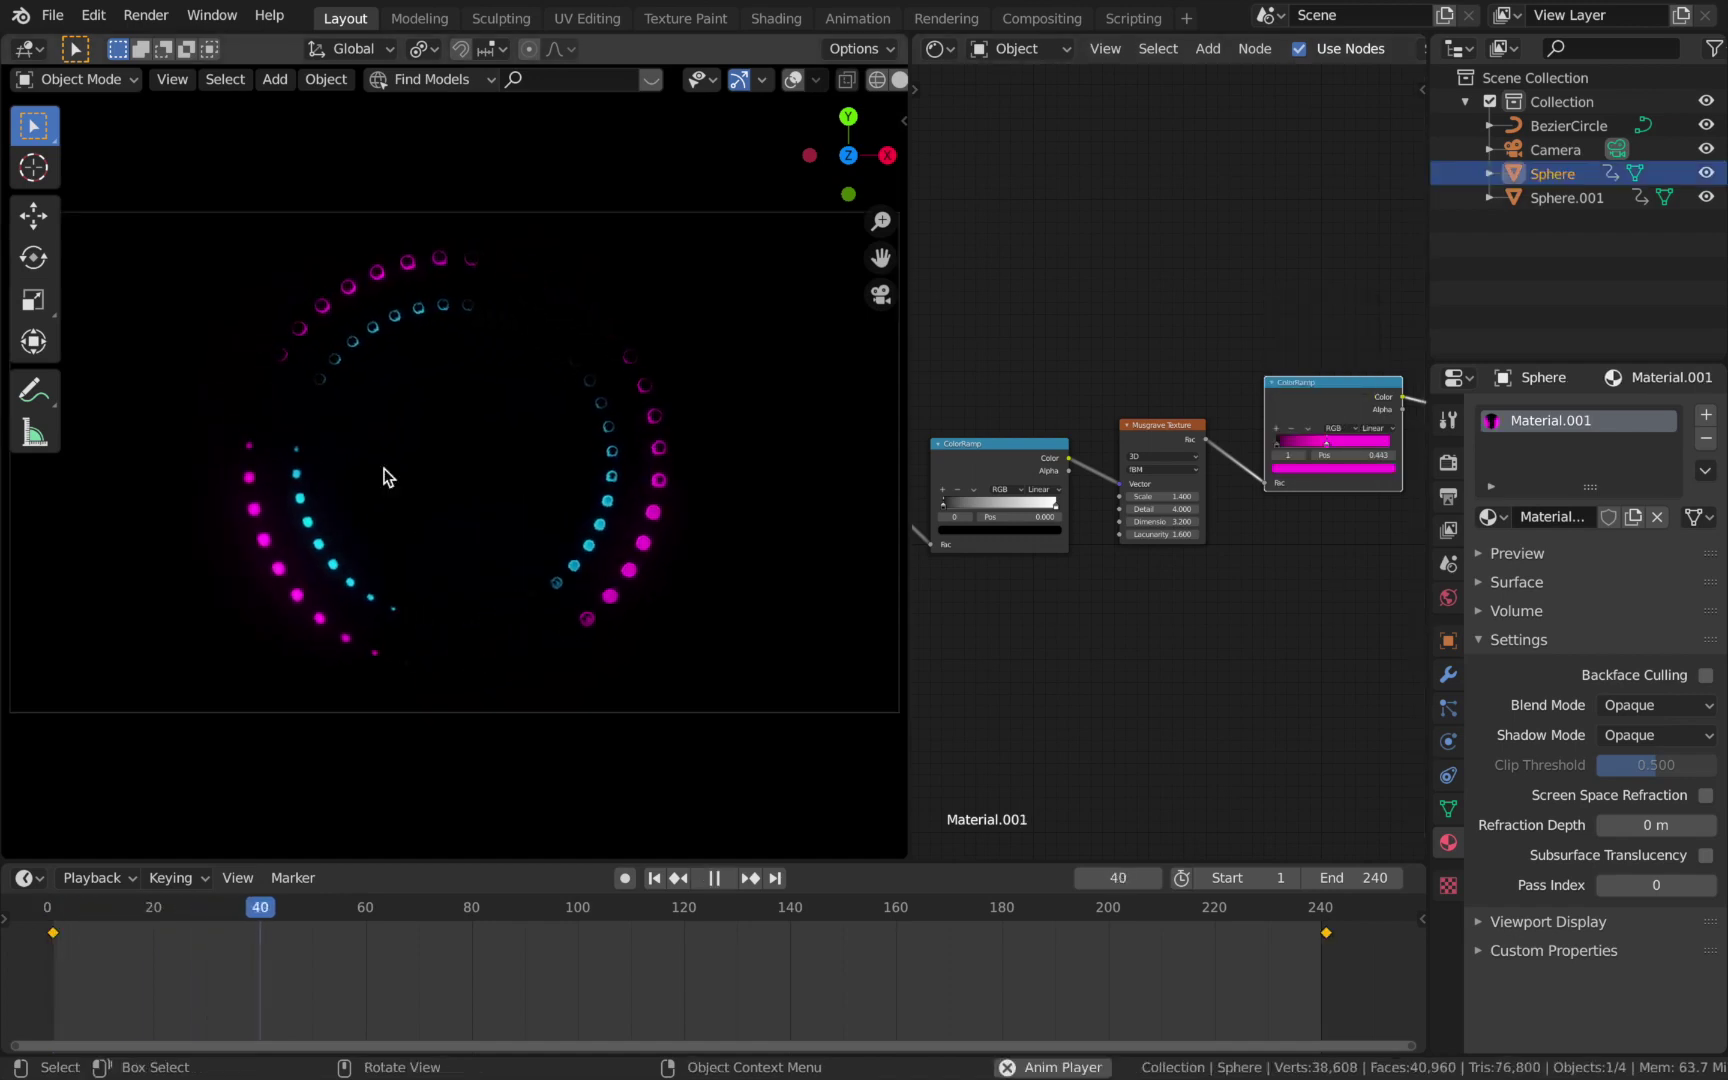
pyautogui.press('space')
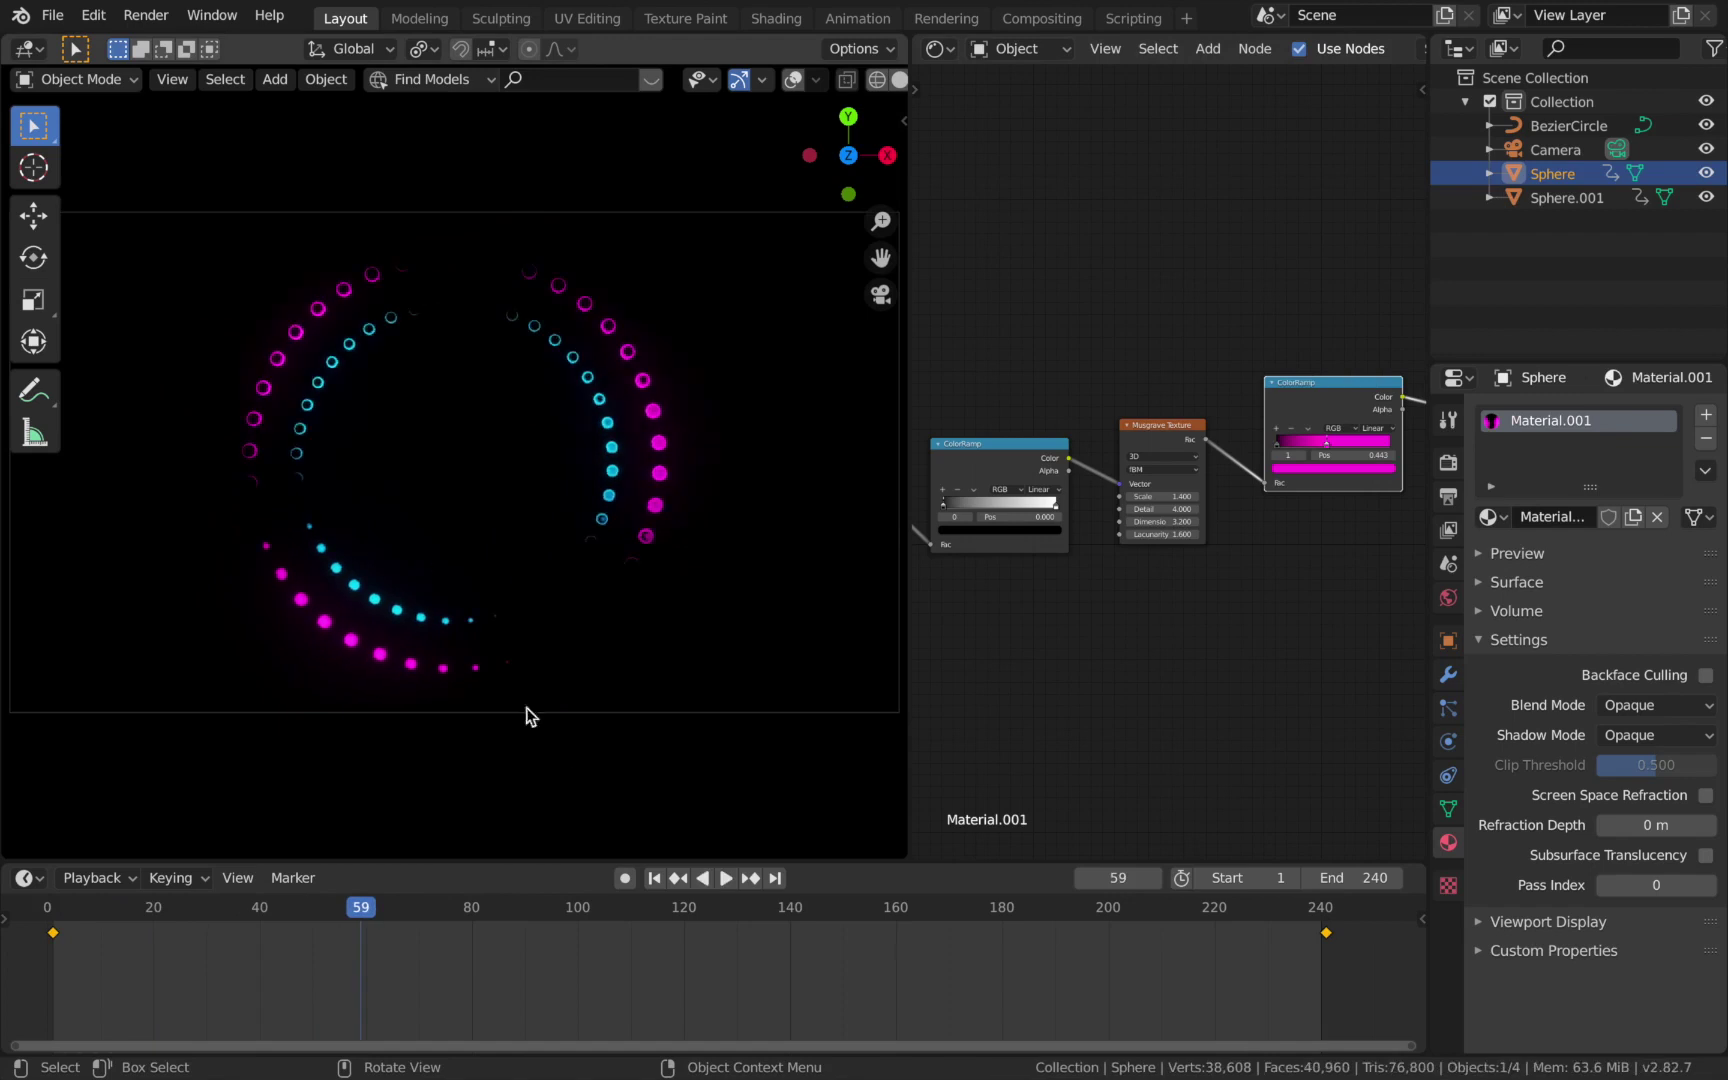
pyautogui.click(654, 878)
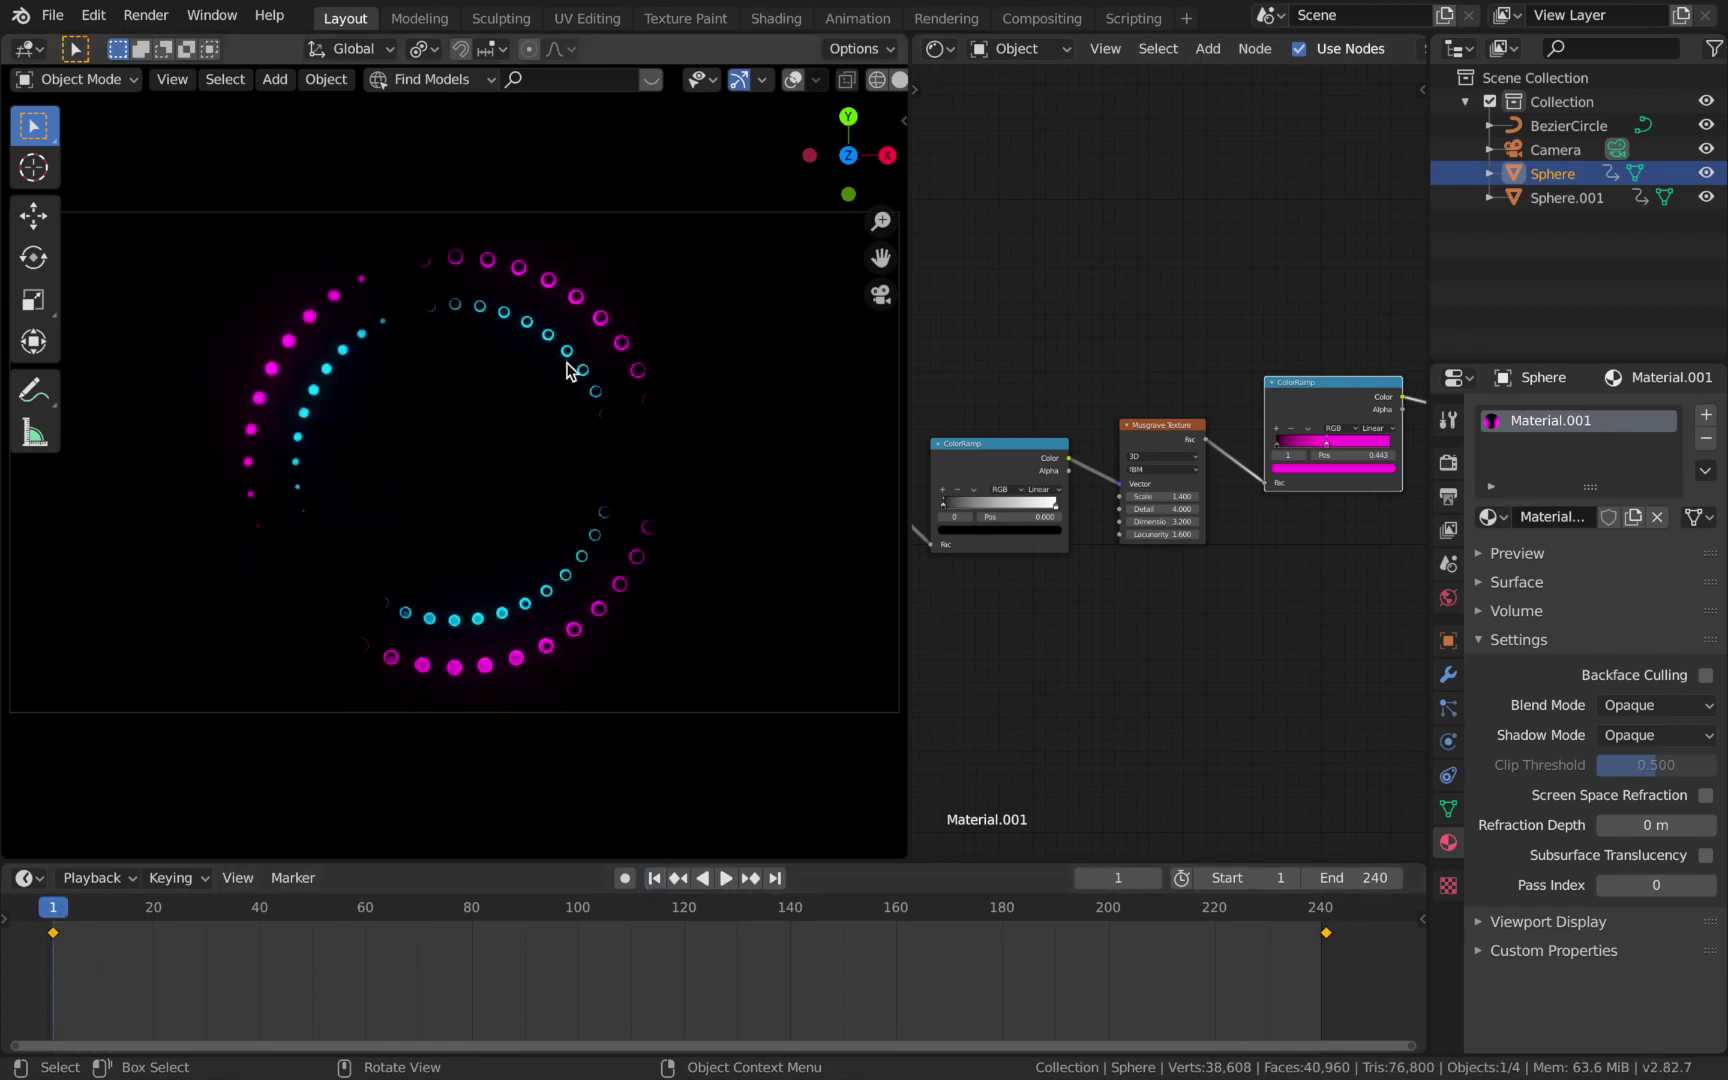
# Rename the outer ring's object to Sphere Pink and the inner ring's object to Sphere Blue.
pyautogui.click(1562, 197)
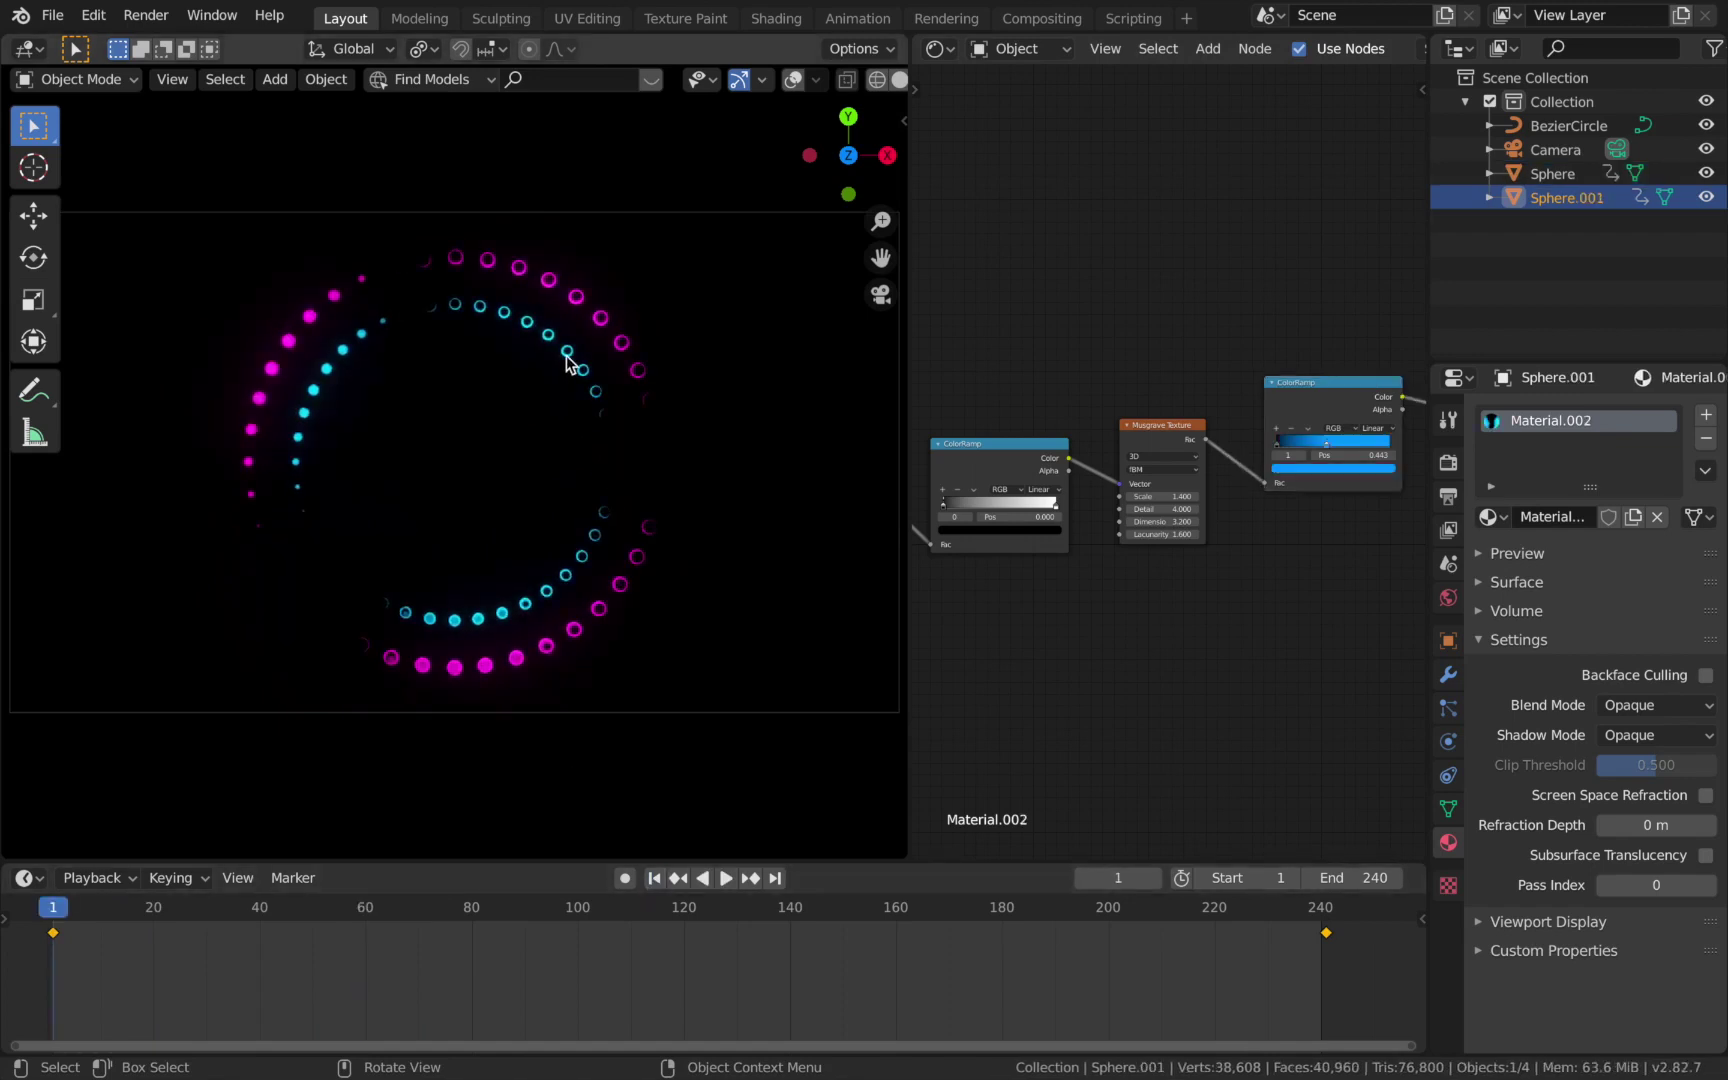
pyautogui.click(1540, 173)
pyautogui.doubleClick(1560, 173)
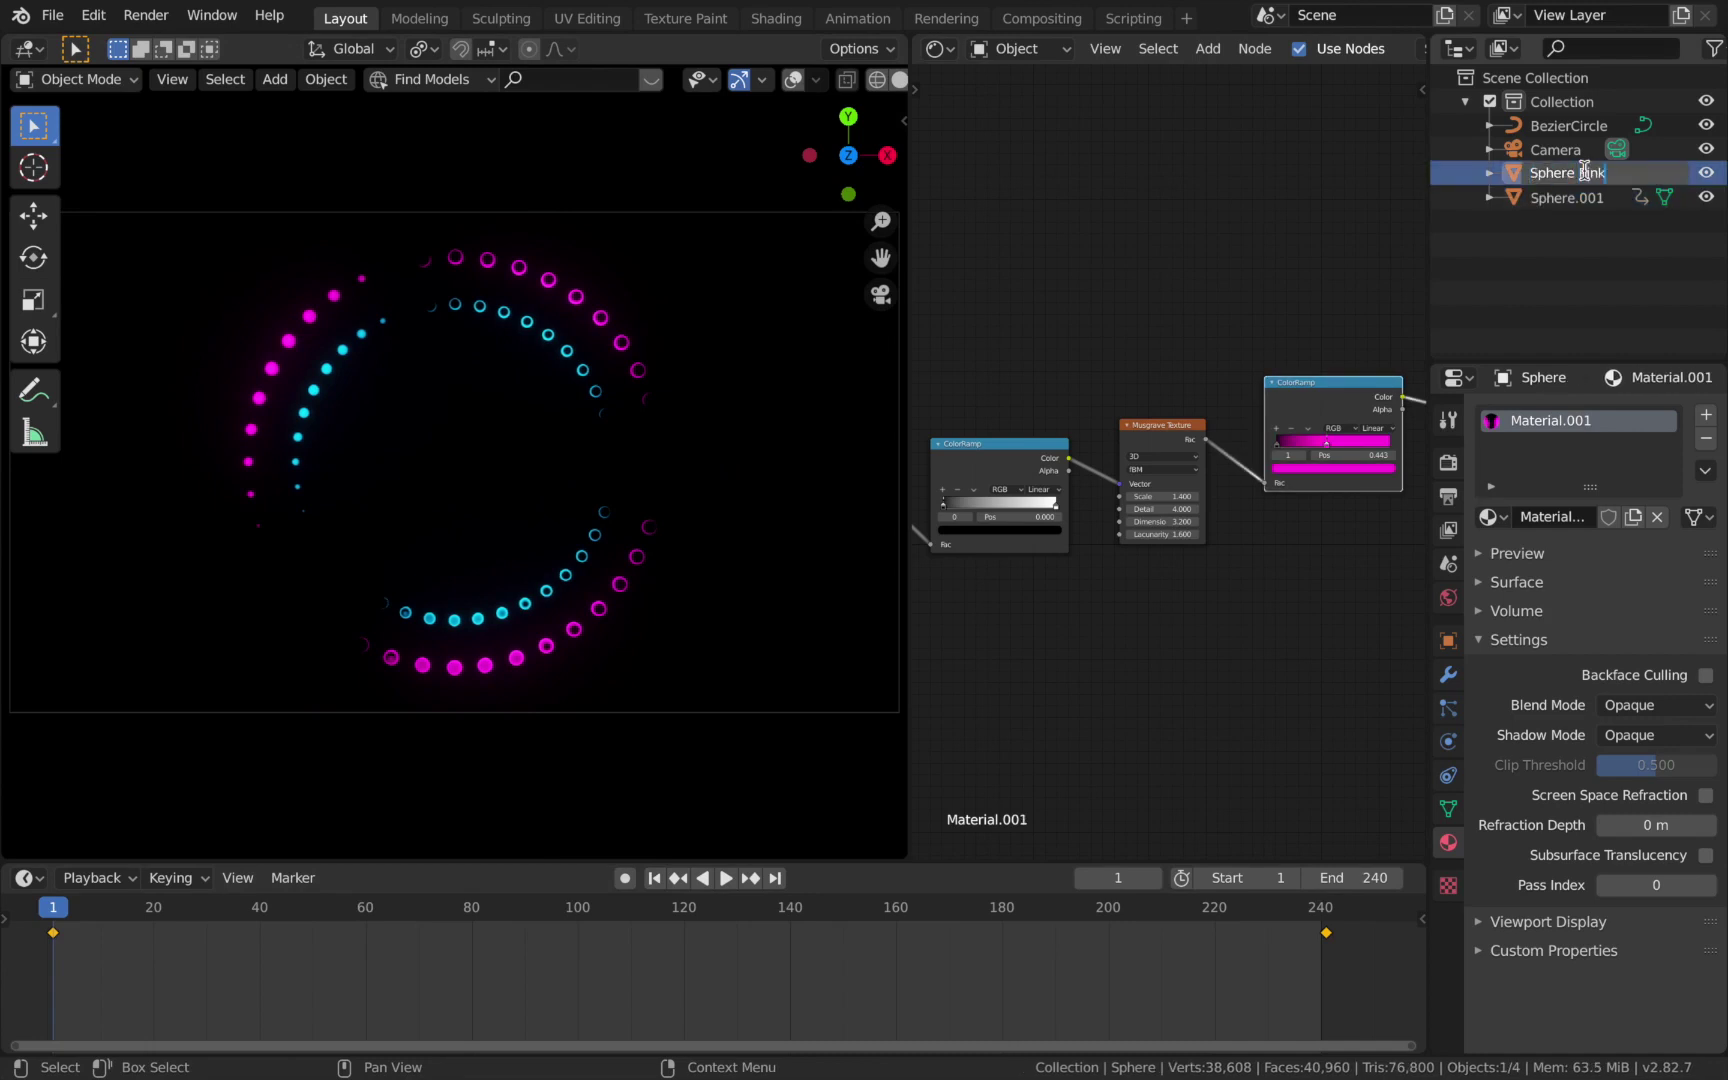
pyautogui.press('Return')
pyautogui.click(1568, 175)
pyautogui.doubleClick(1568, 175)
pyautogui.write('Sphere Blue')
pyautogui.press('Return')
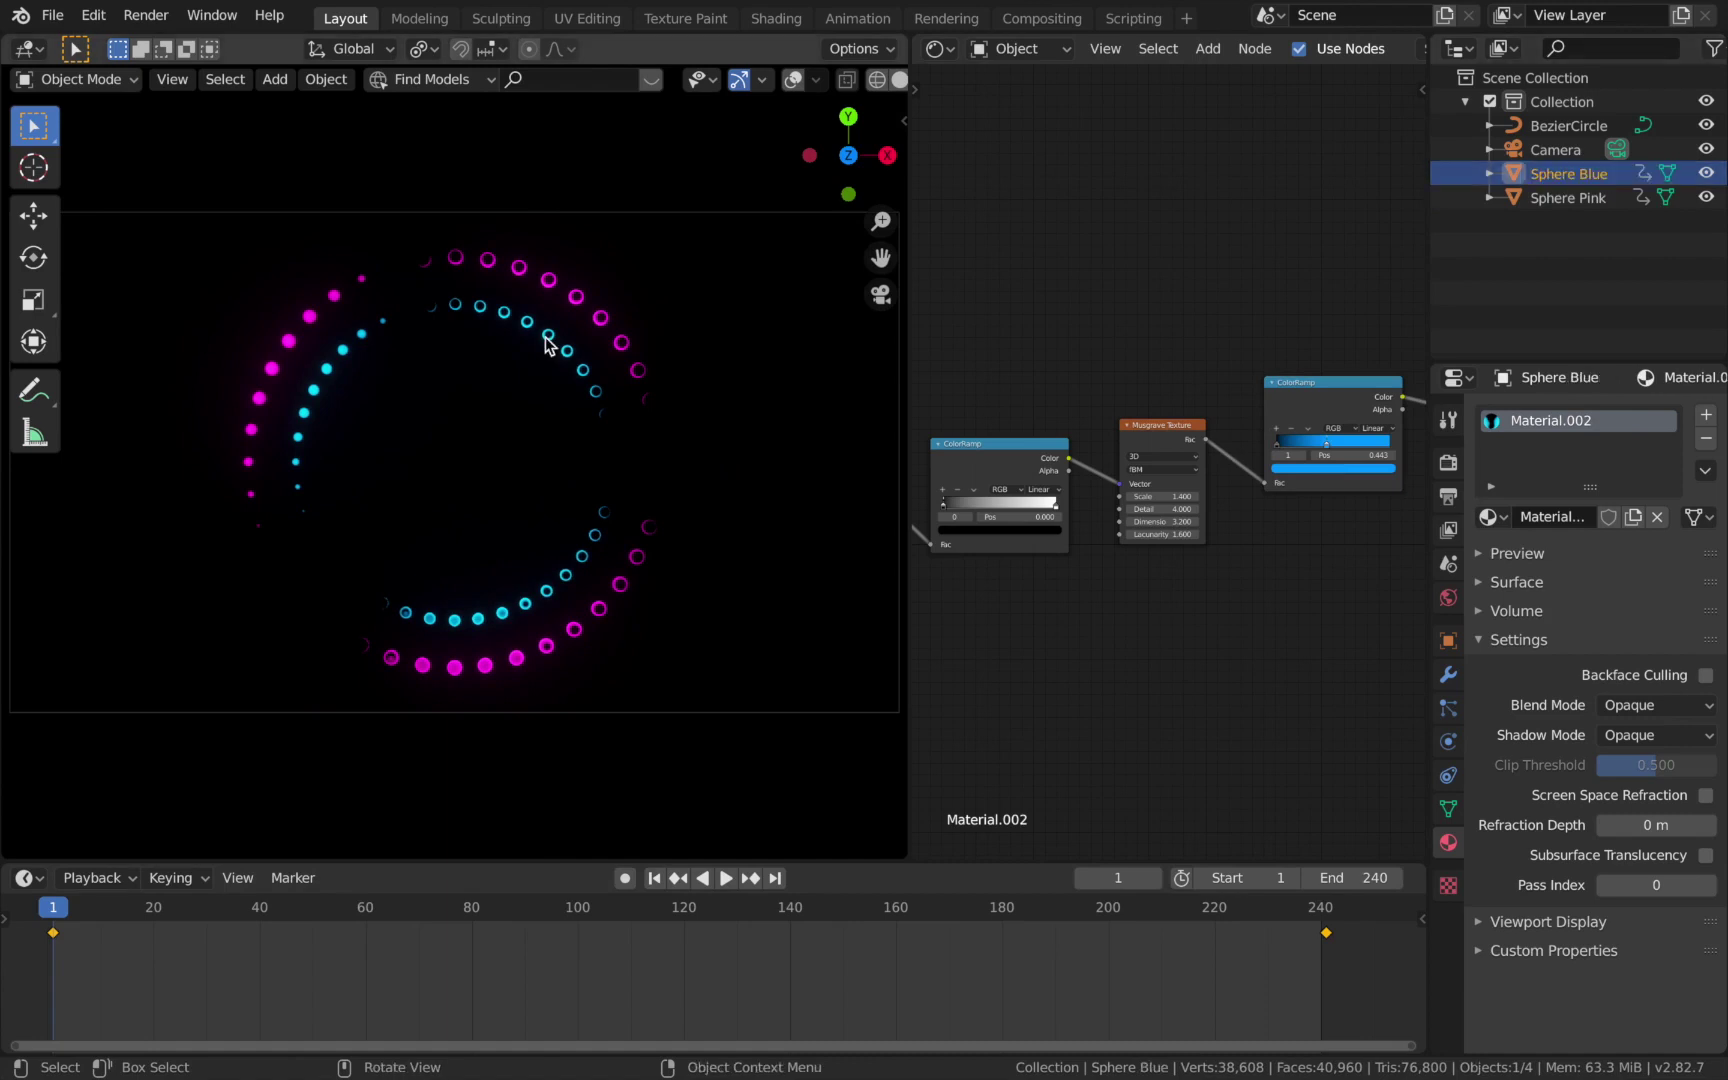
# At frame 241, set Sphere Blue's Z rotation to -360° and keyframe it, and preview the counter-rotating rings.
pyautogui.click(1328, 916)
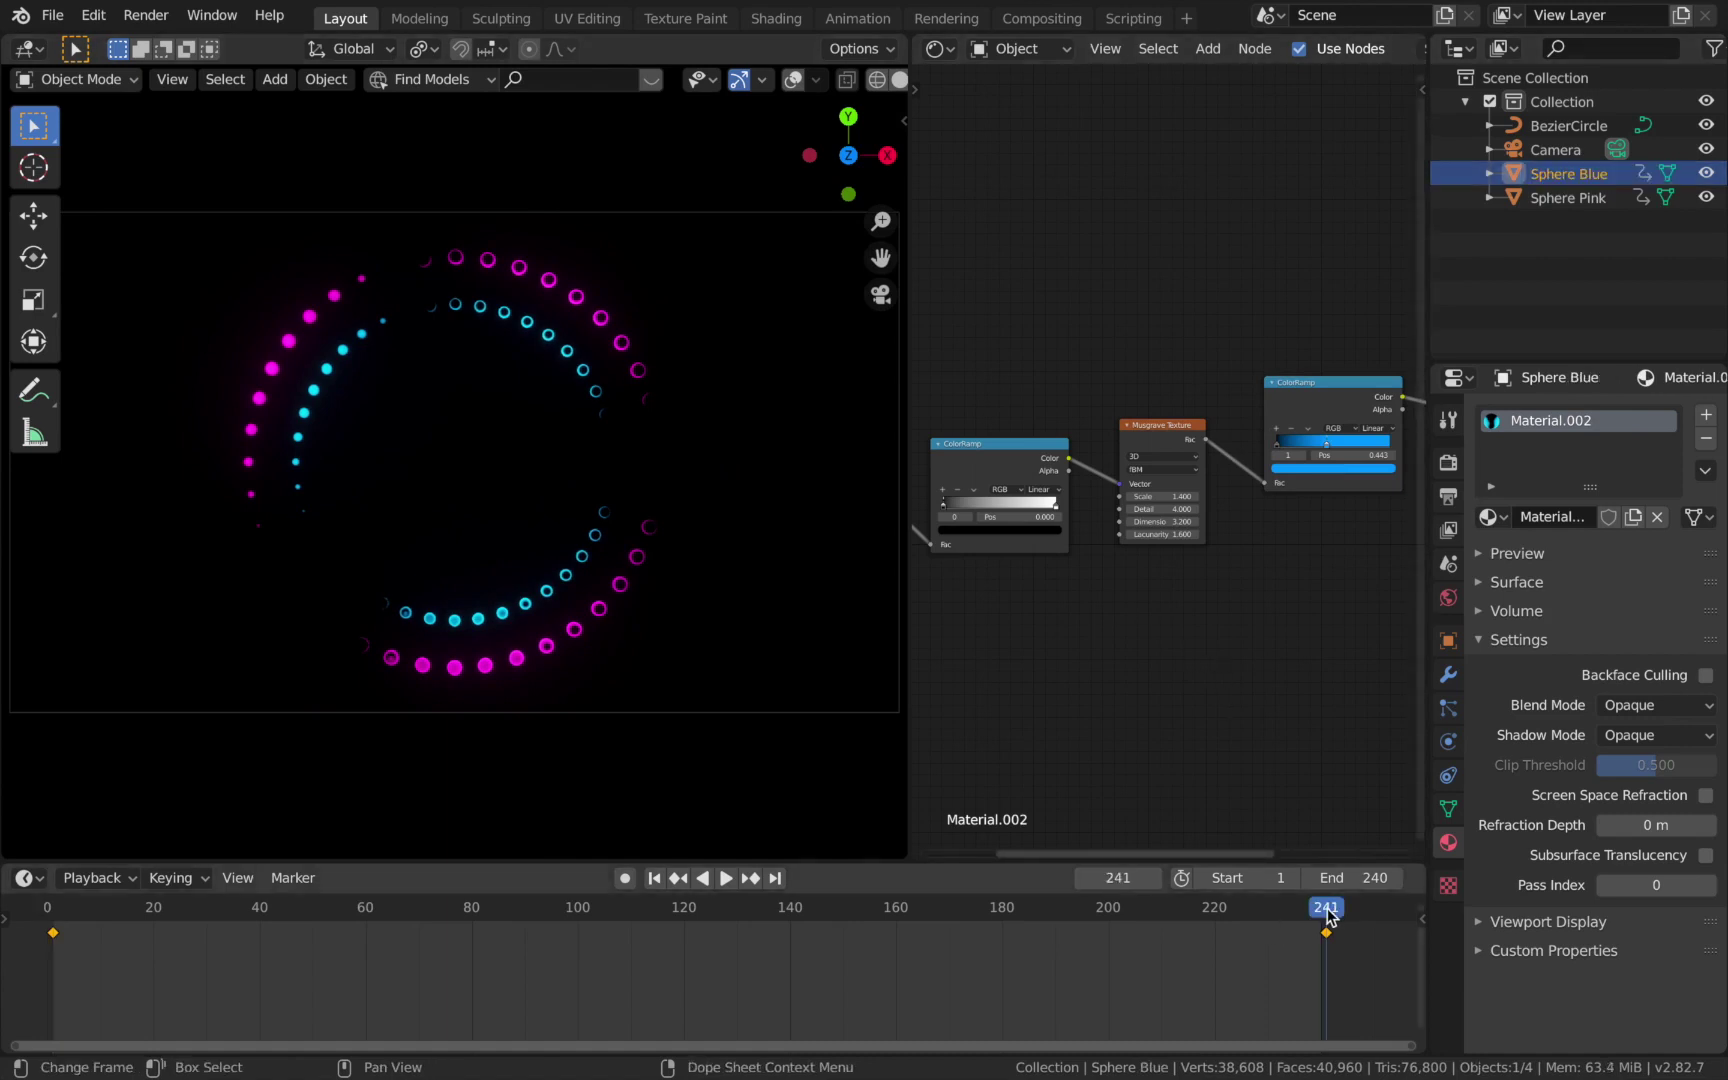
pyautogui.click(1448, 642)
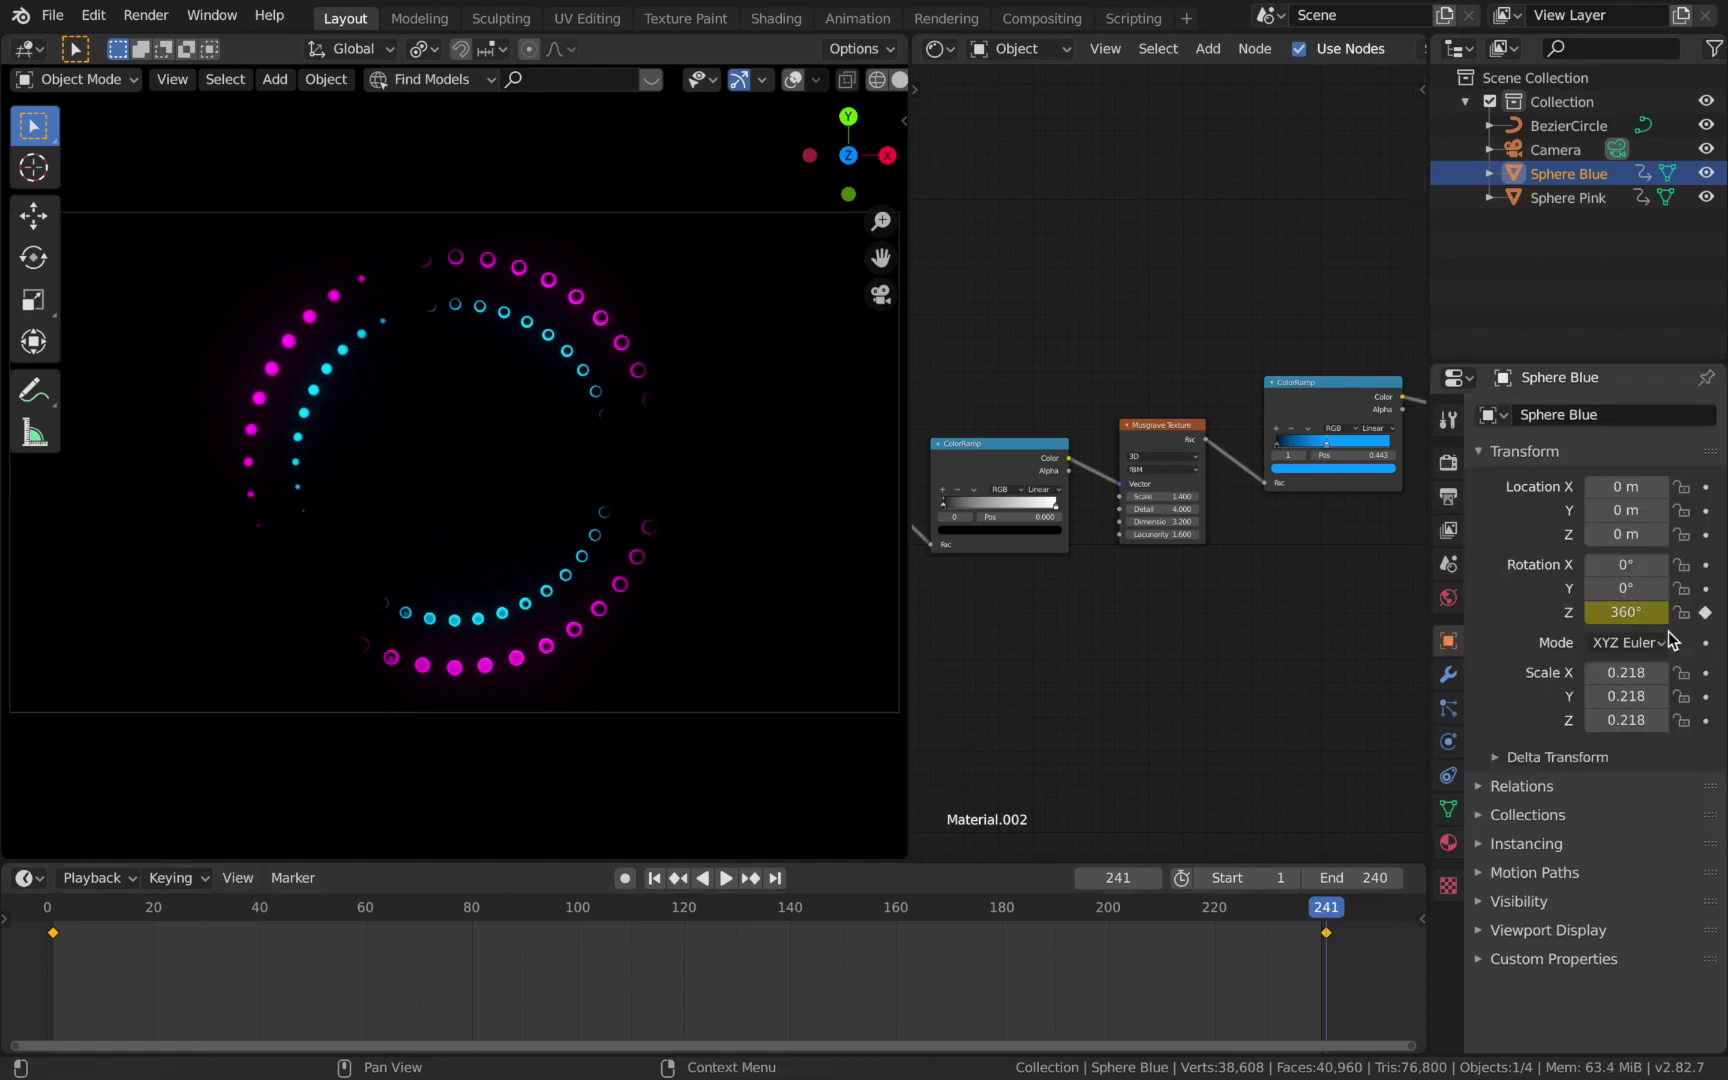
pyautogui.click(1618, 614)
pyautogui.write('360d')
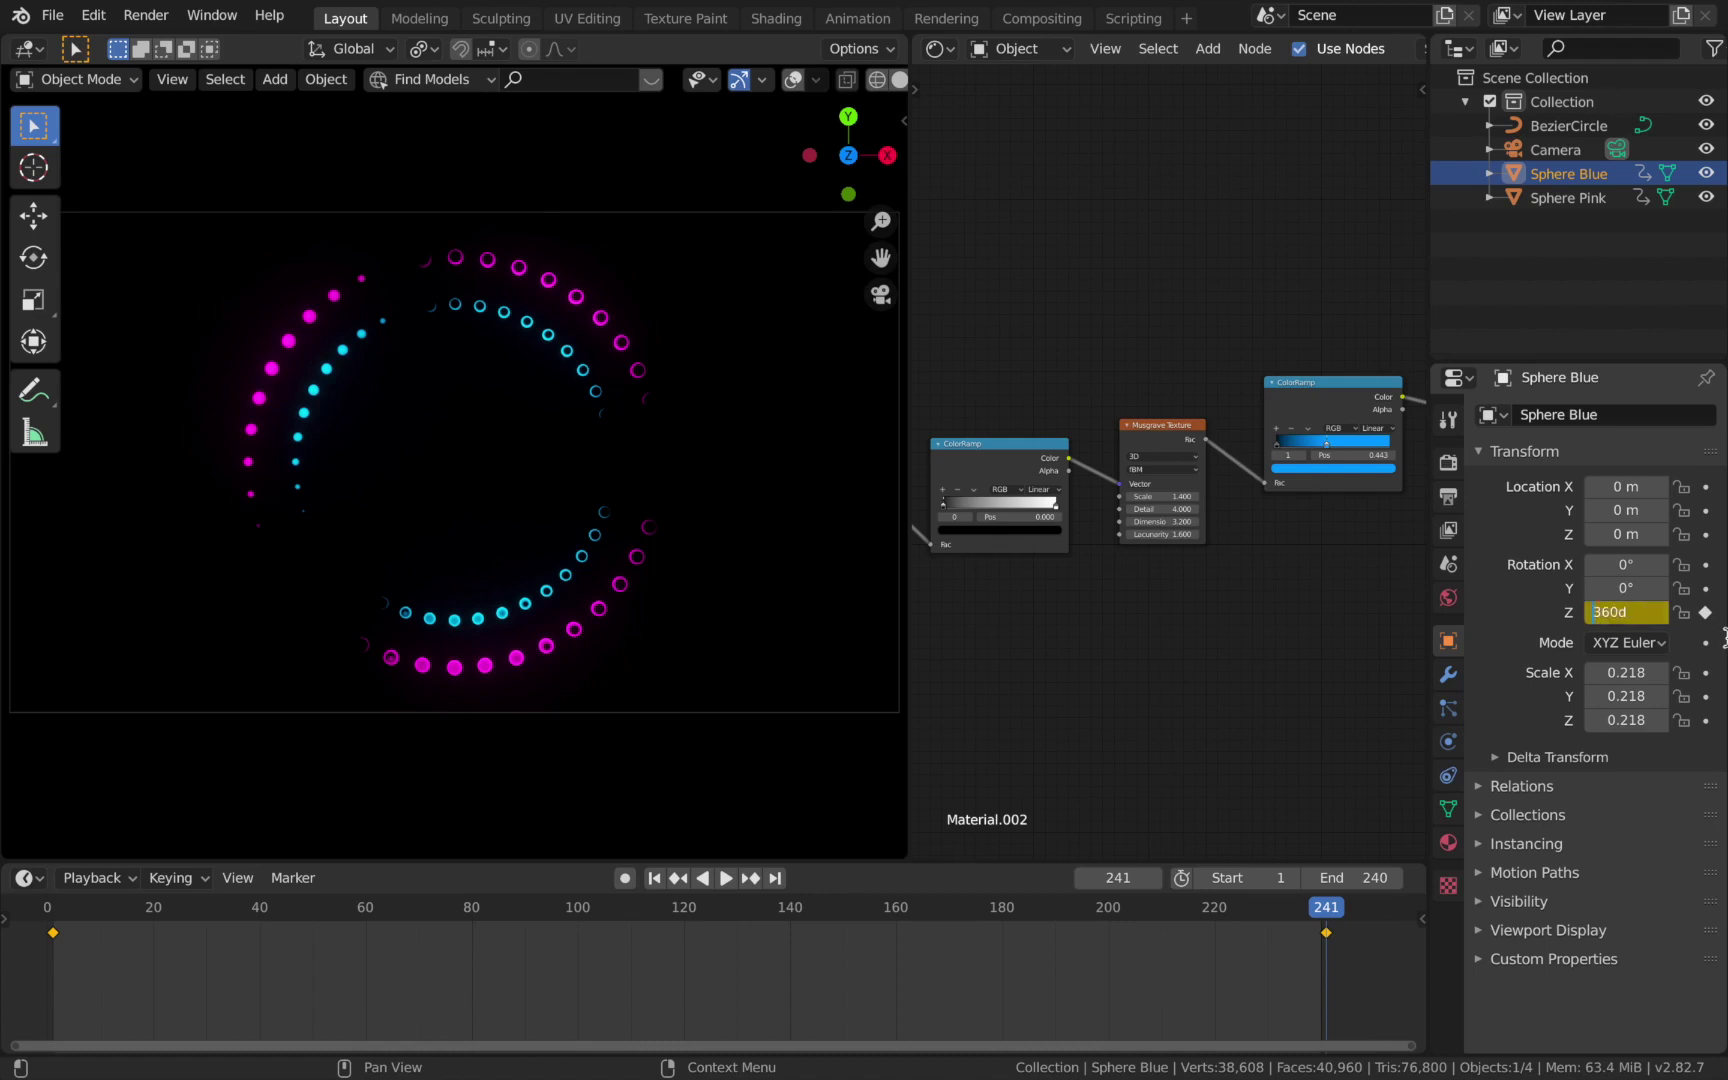
pyautogui.press('Home')
pyautogui.write('-')
pyautogui.press('Return')
pyautogui.click(1706, 614)
pyautogui.press('space')
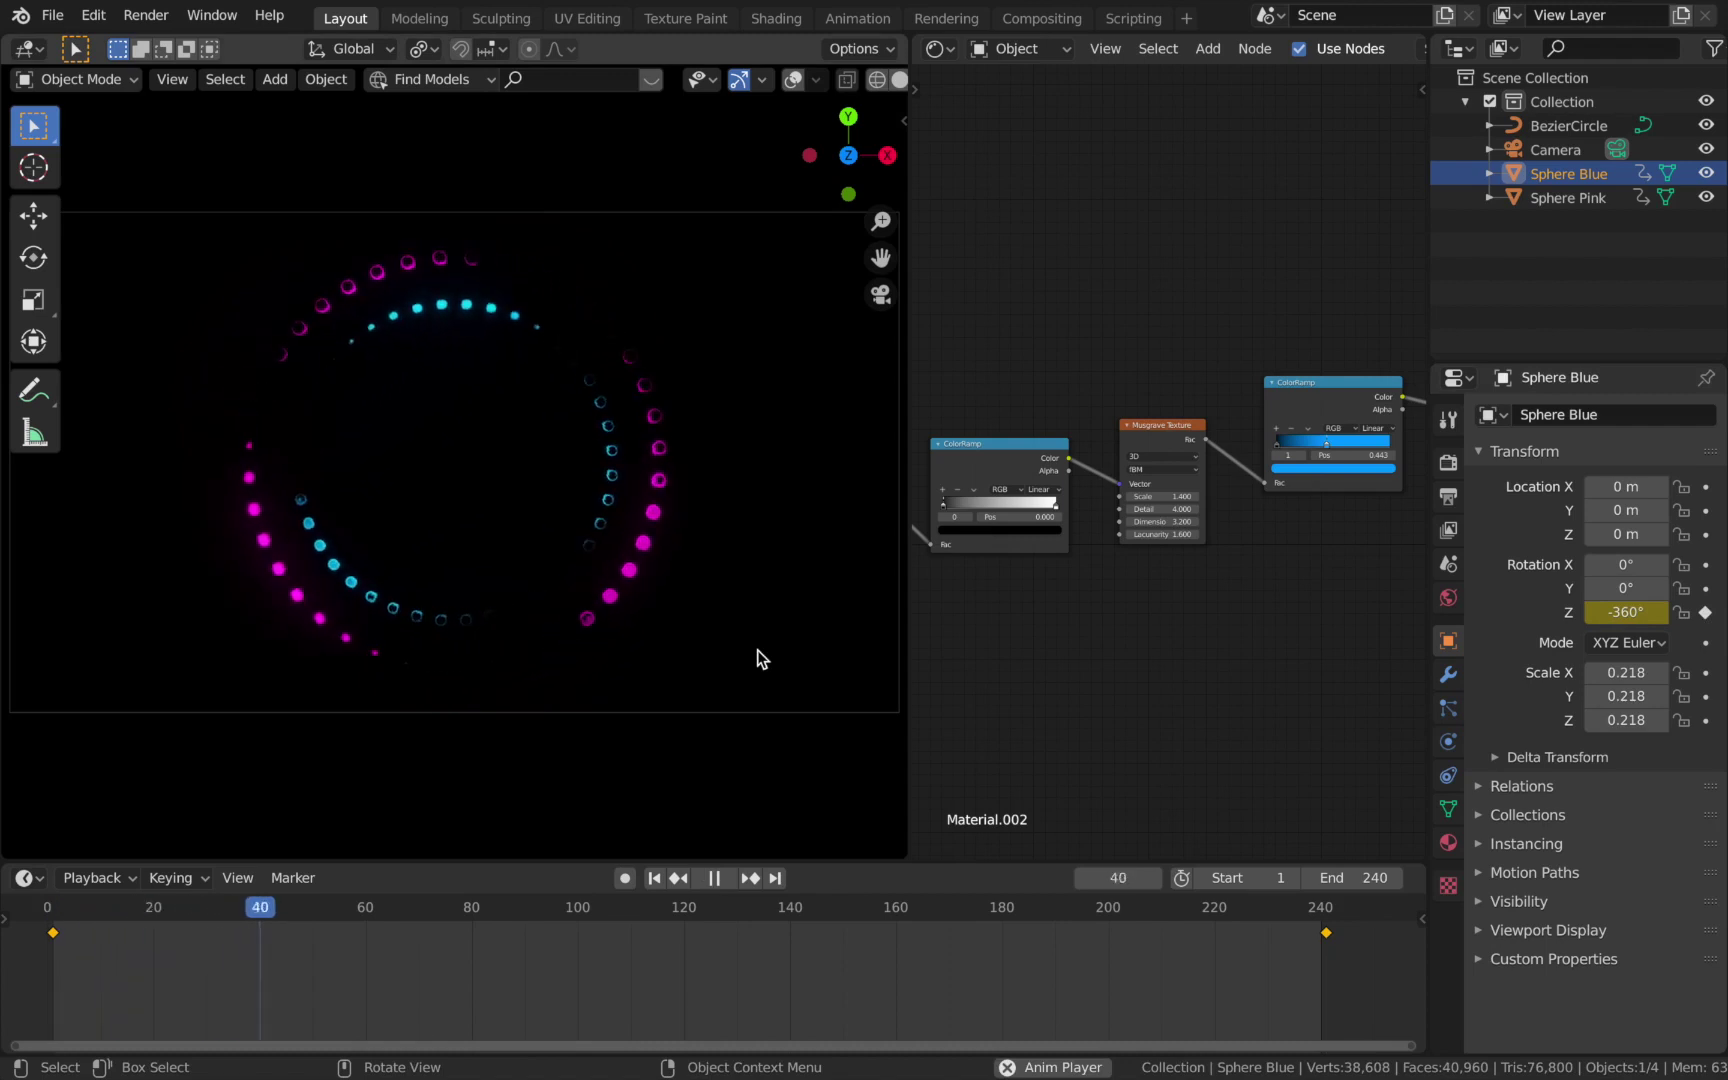
pyautogui.press('Escape')
# Move the black stop of Sphere Pink's black-and-white ColorRamp to about 0.74 and keyframe its position at frames 1 and 241.
pyautogui.click(1570, 198)
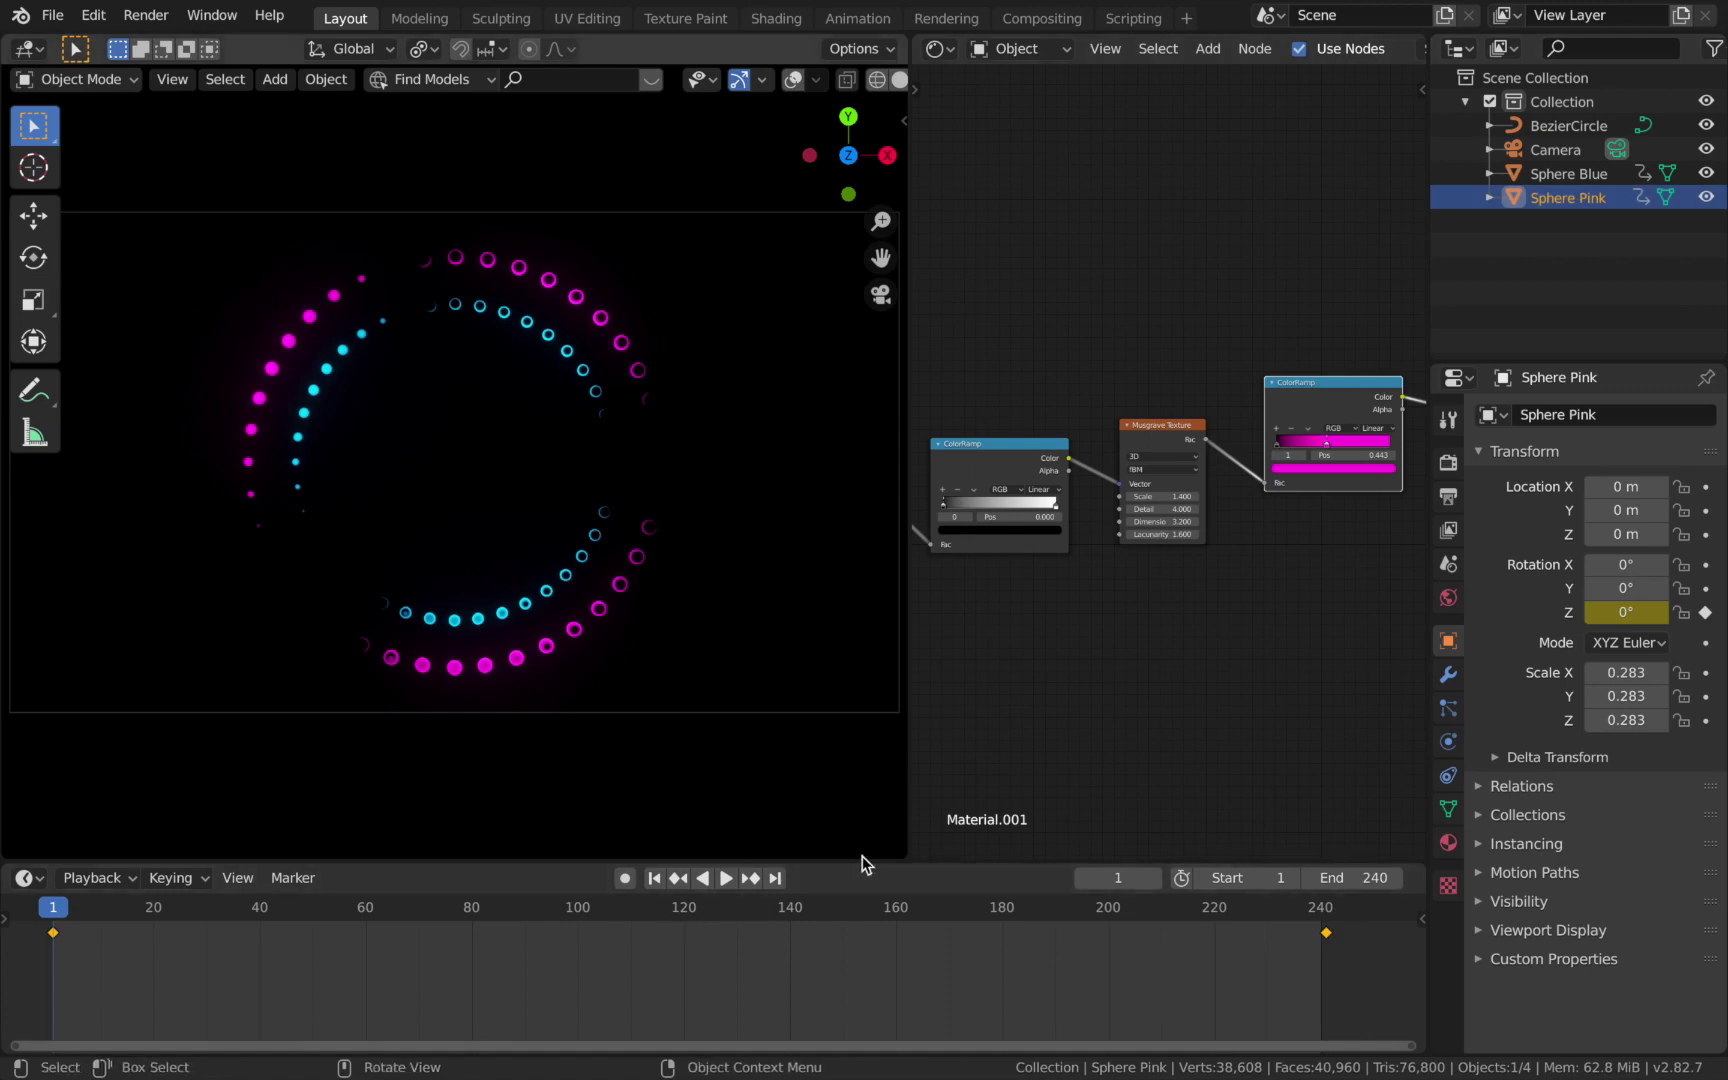
pyautogui.moveTo(855, 861); pyautogui.dragTo(858, 825)
pyautogui.hscroll(-5, 1130, 602)
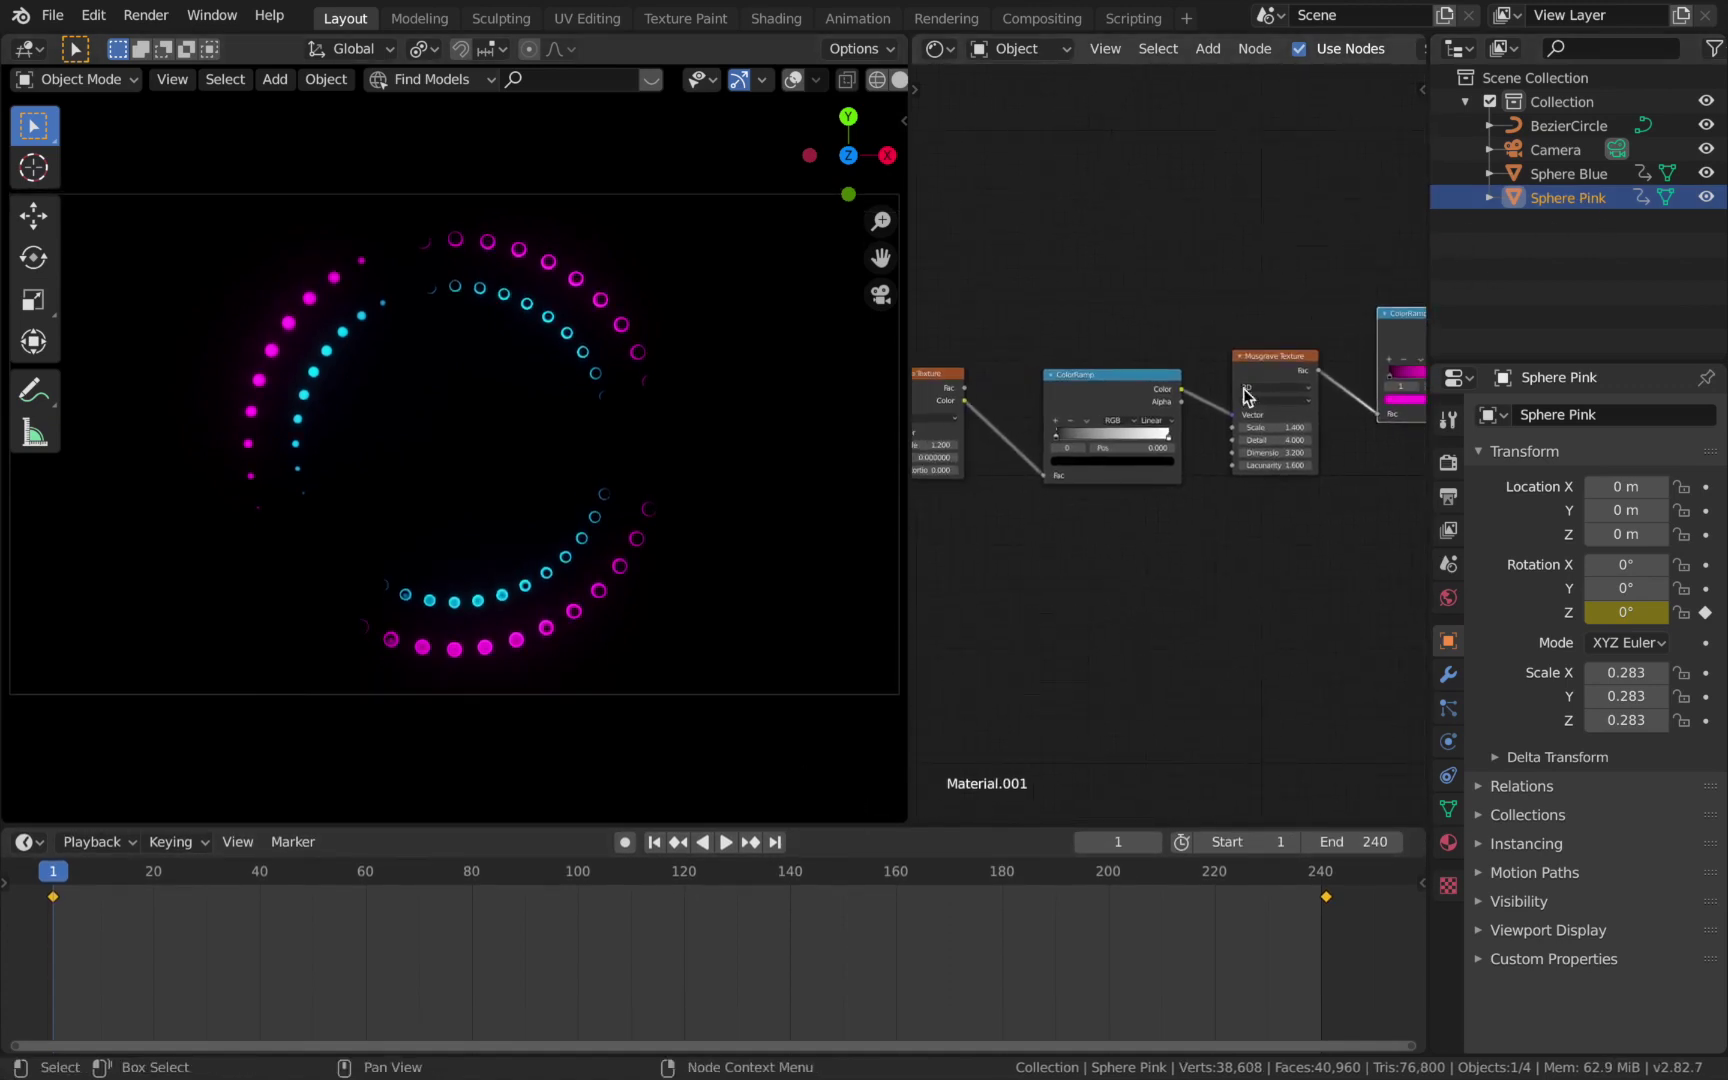
pyautogui.moveTo(1055, 439); pyautogui.dragTo(1011, 455)
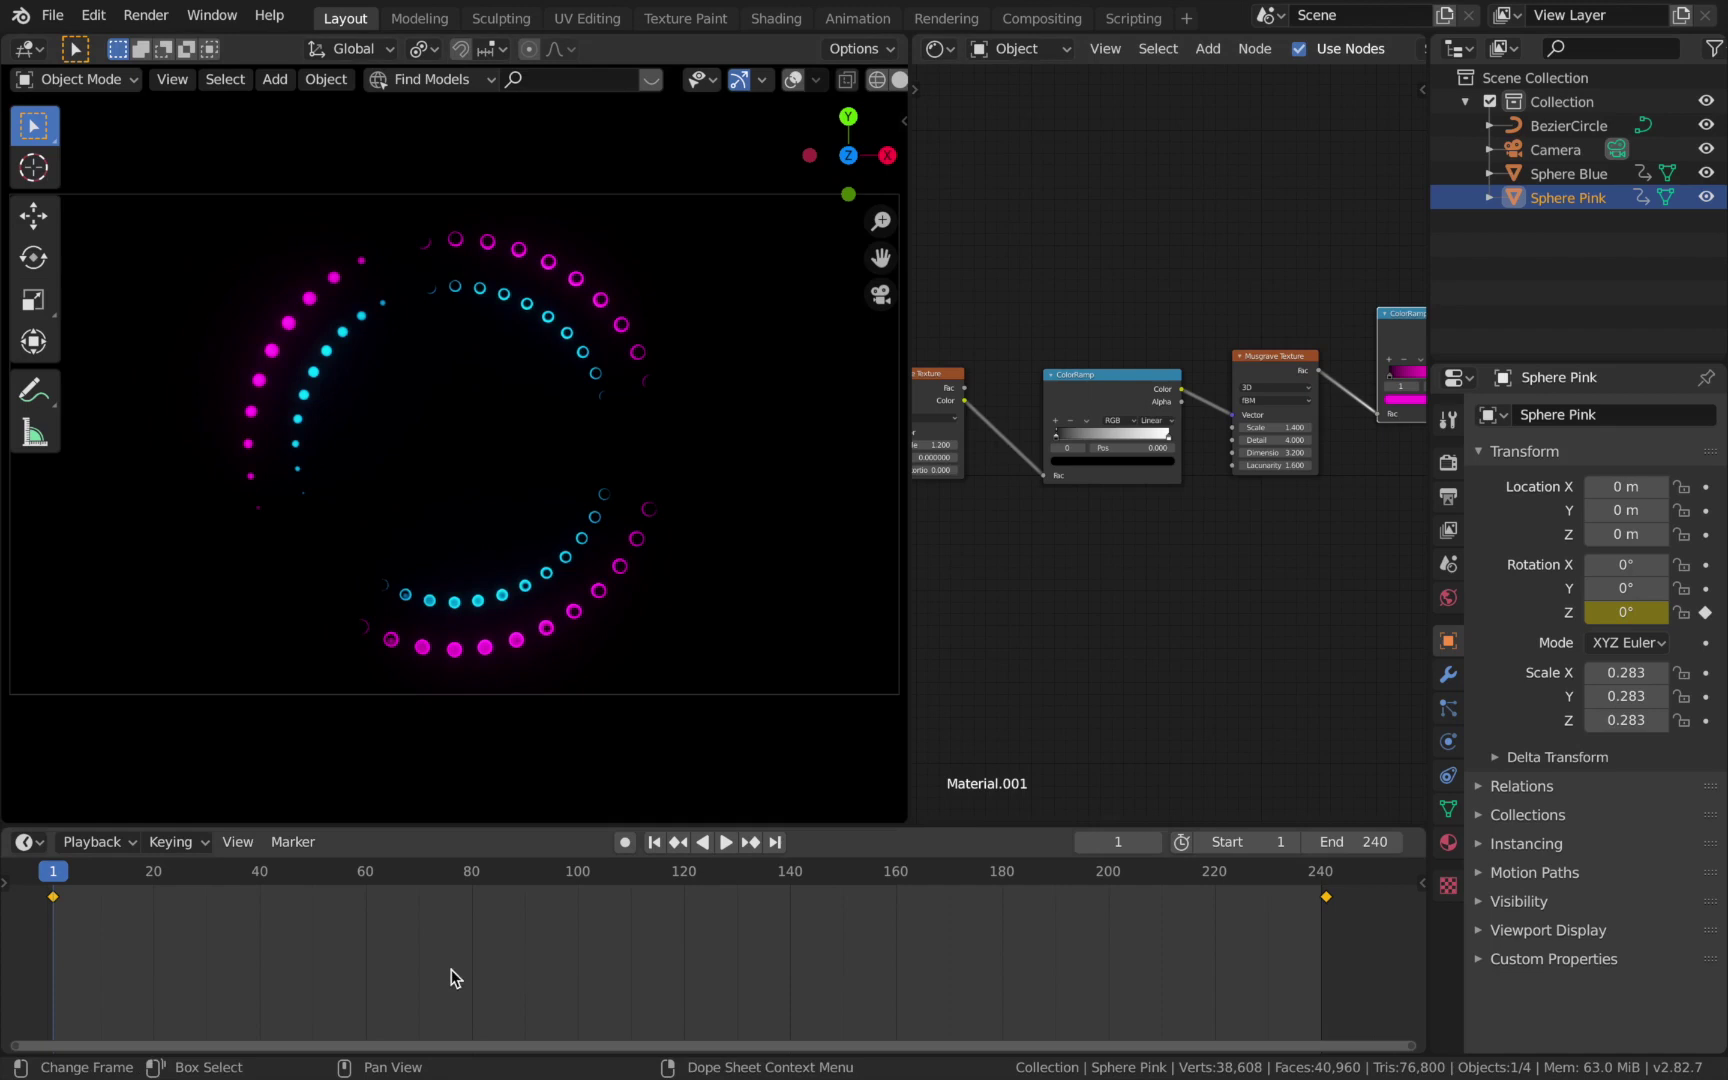
pyautogui.click(1100, 377)
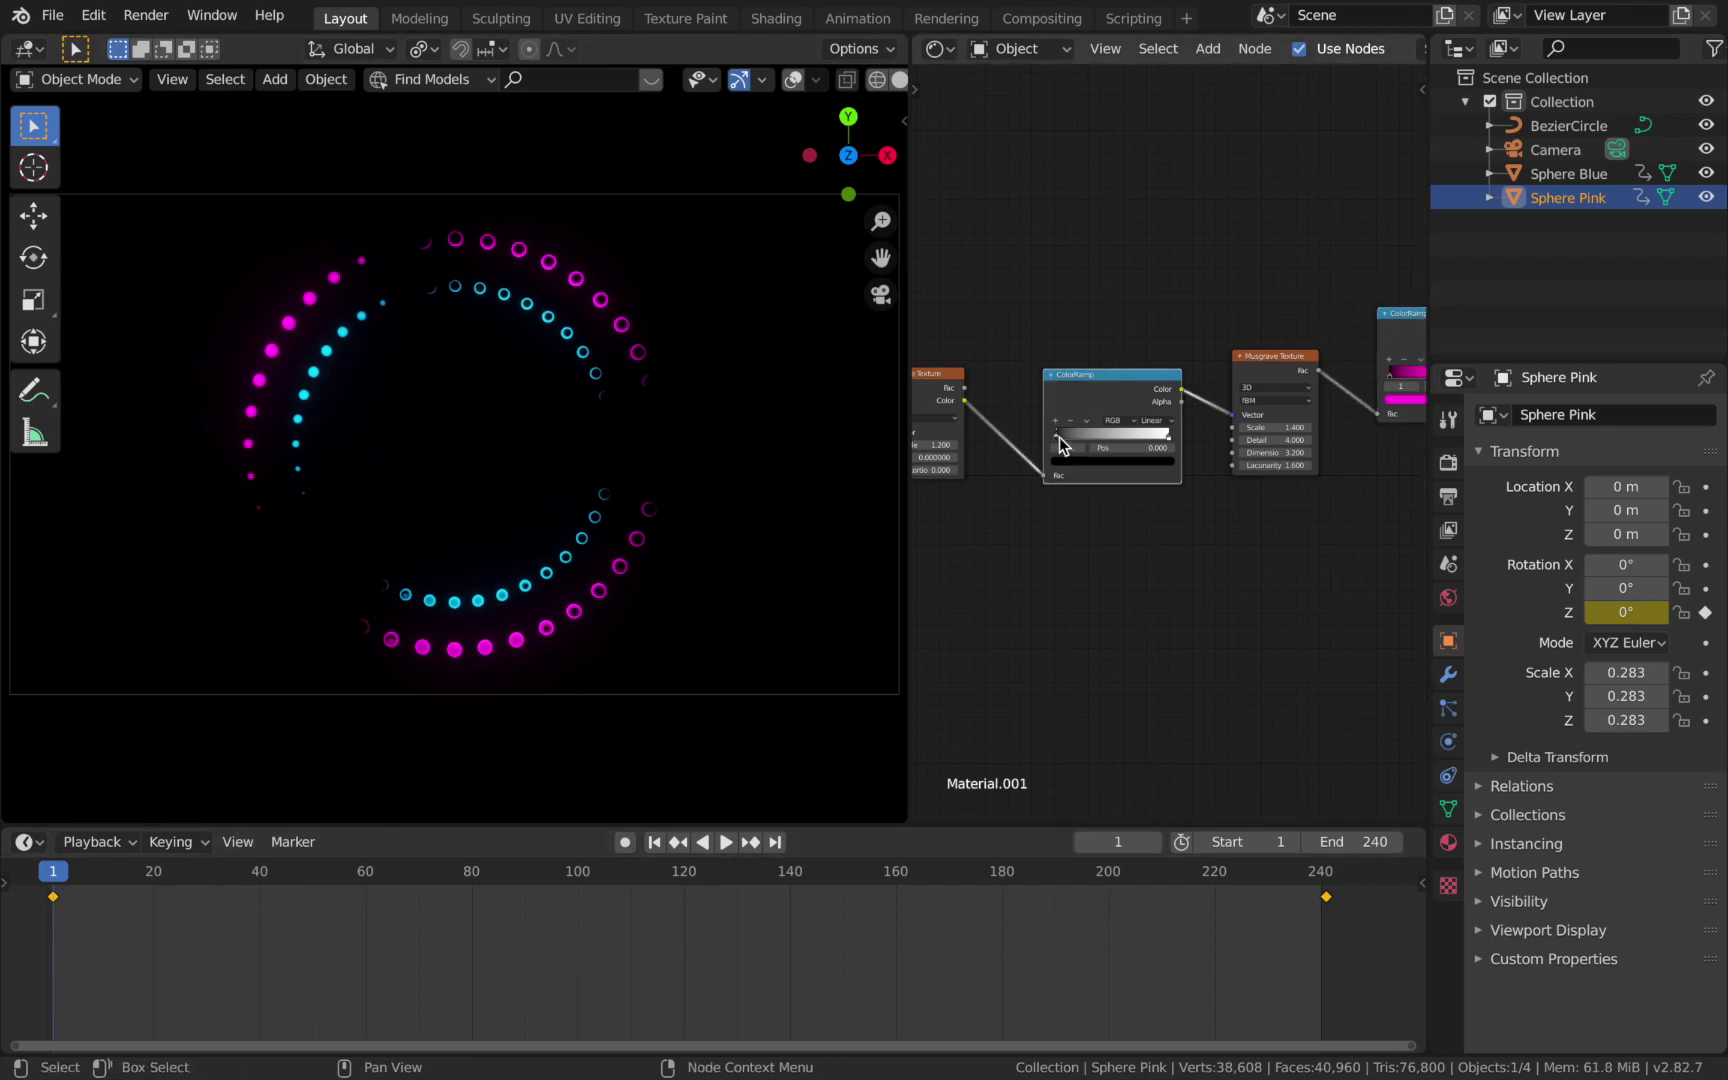
pyautogui.moveTo(1059, 438); pyautogui.dragTo(1146, 437)
pyautogui.moveTo(1155, 437); pyautogui.dragTo(1141, 438)
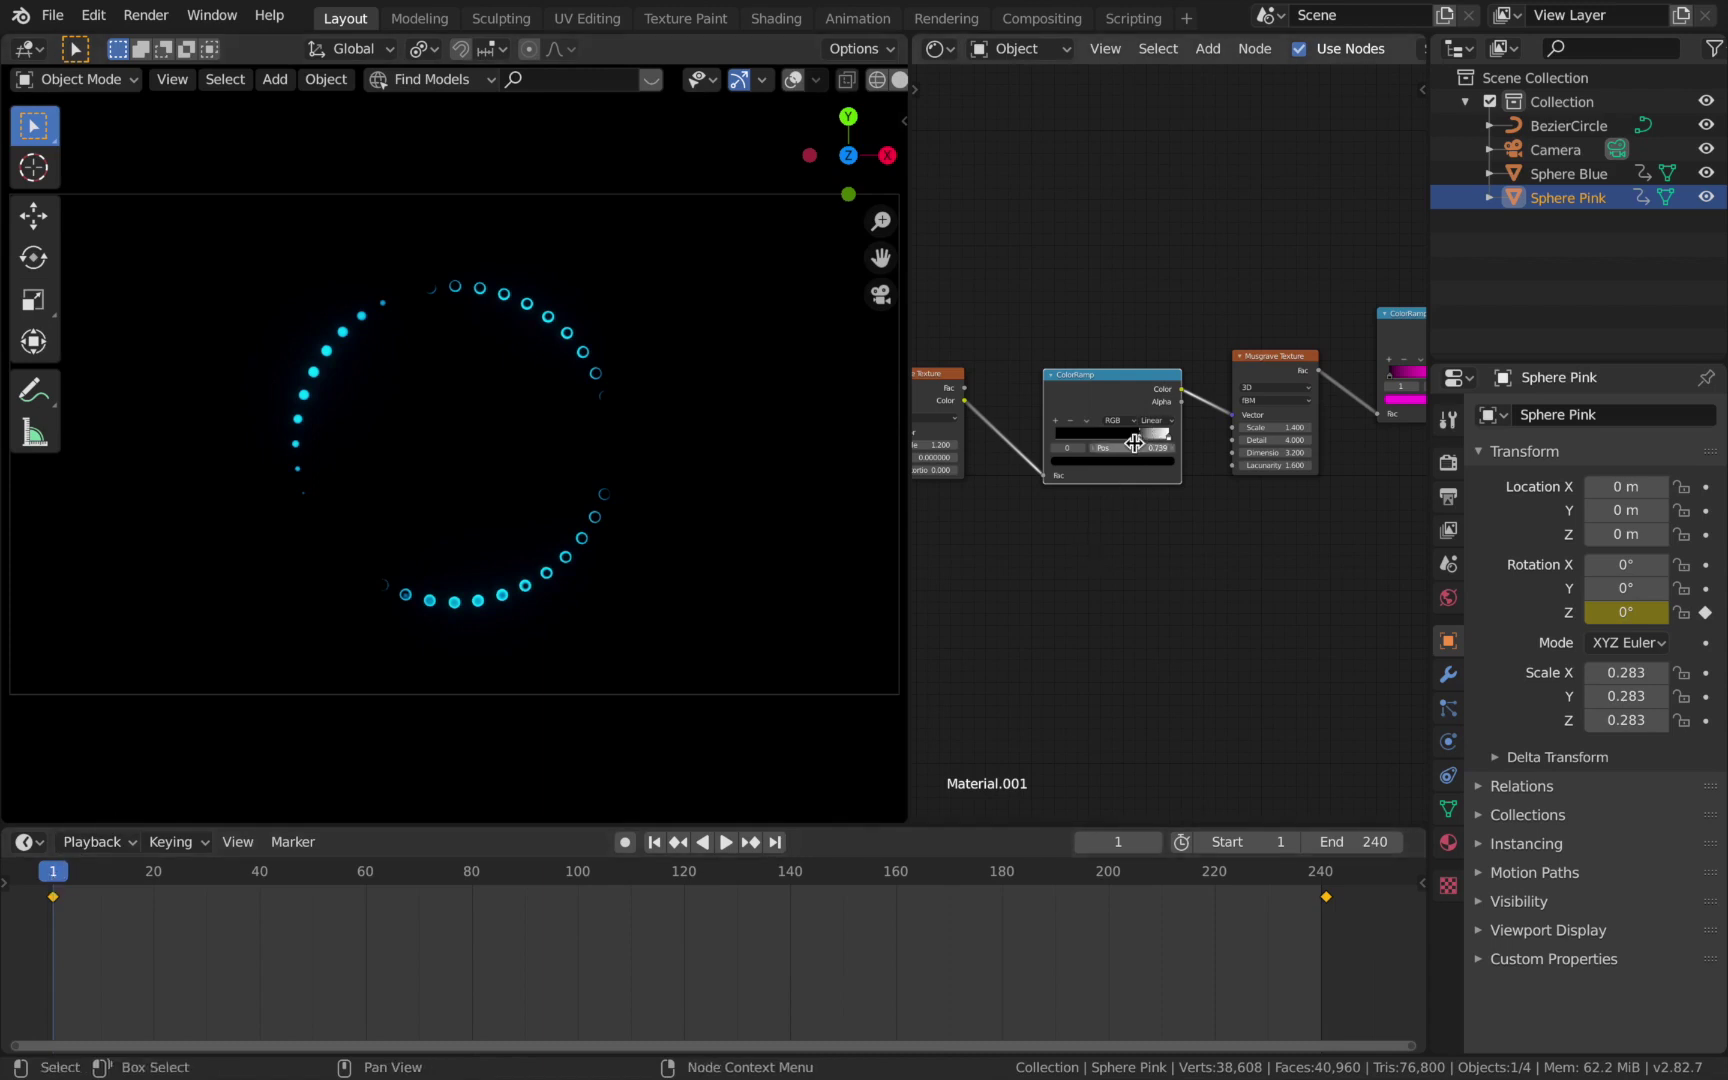
pyautogui.press('i')
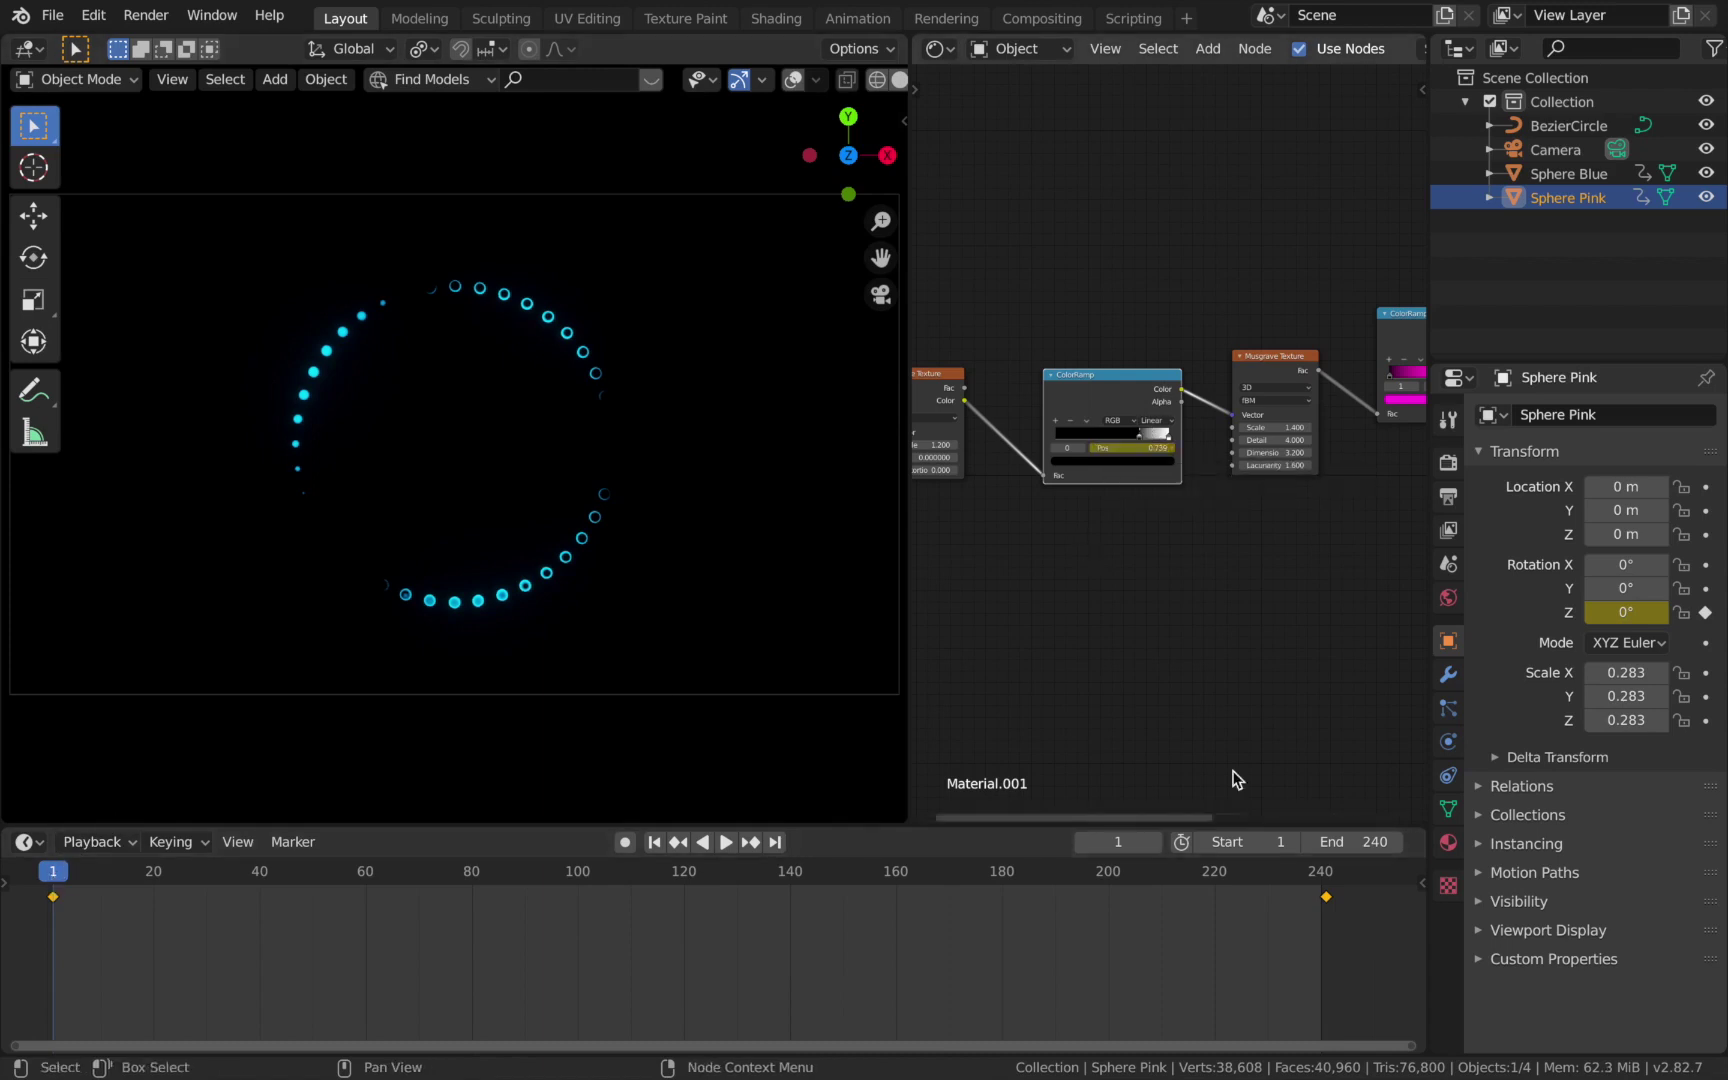
pyautogui.click(1324, 880)
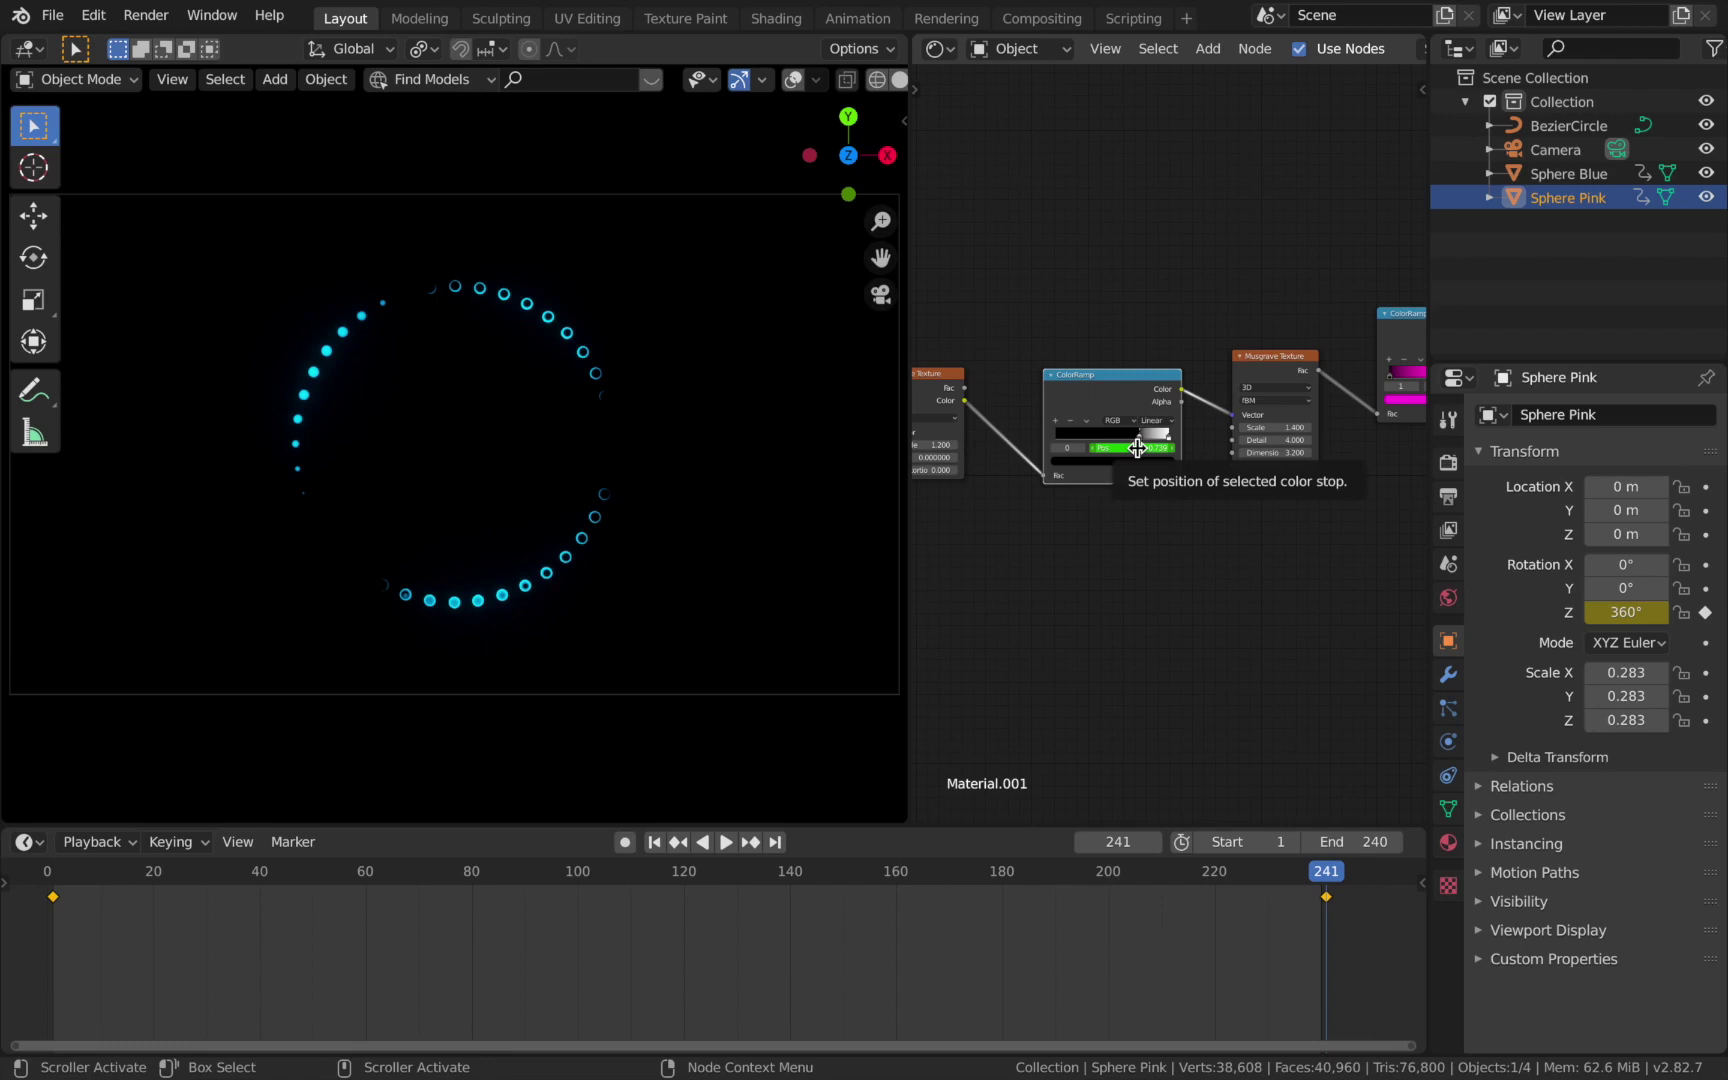
pyautogui.press('i')
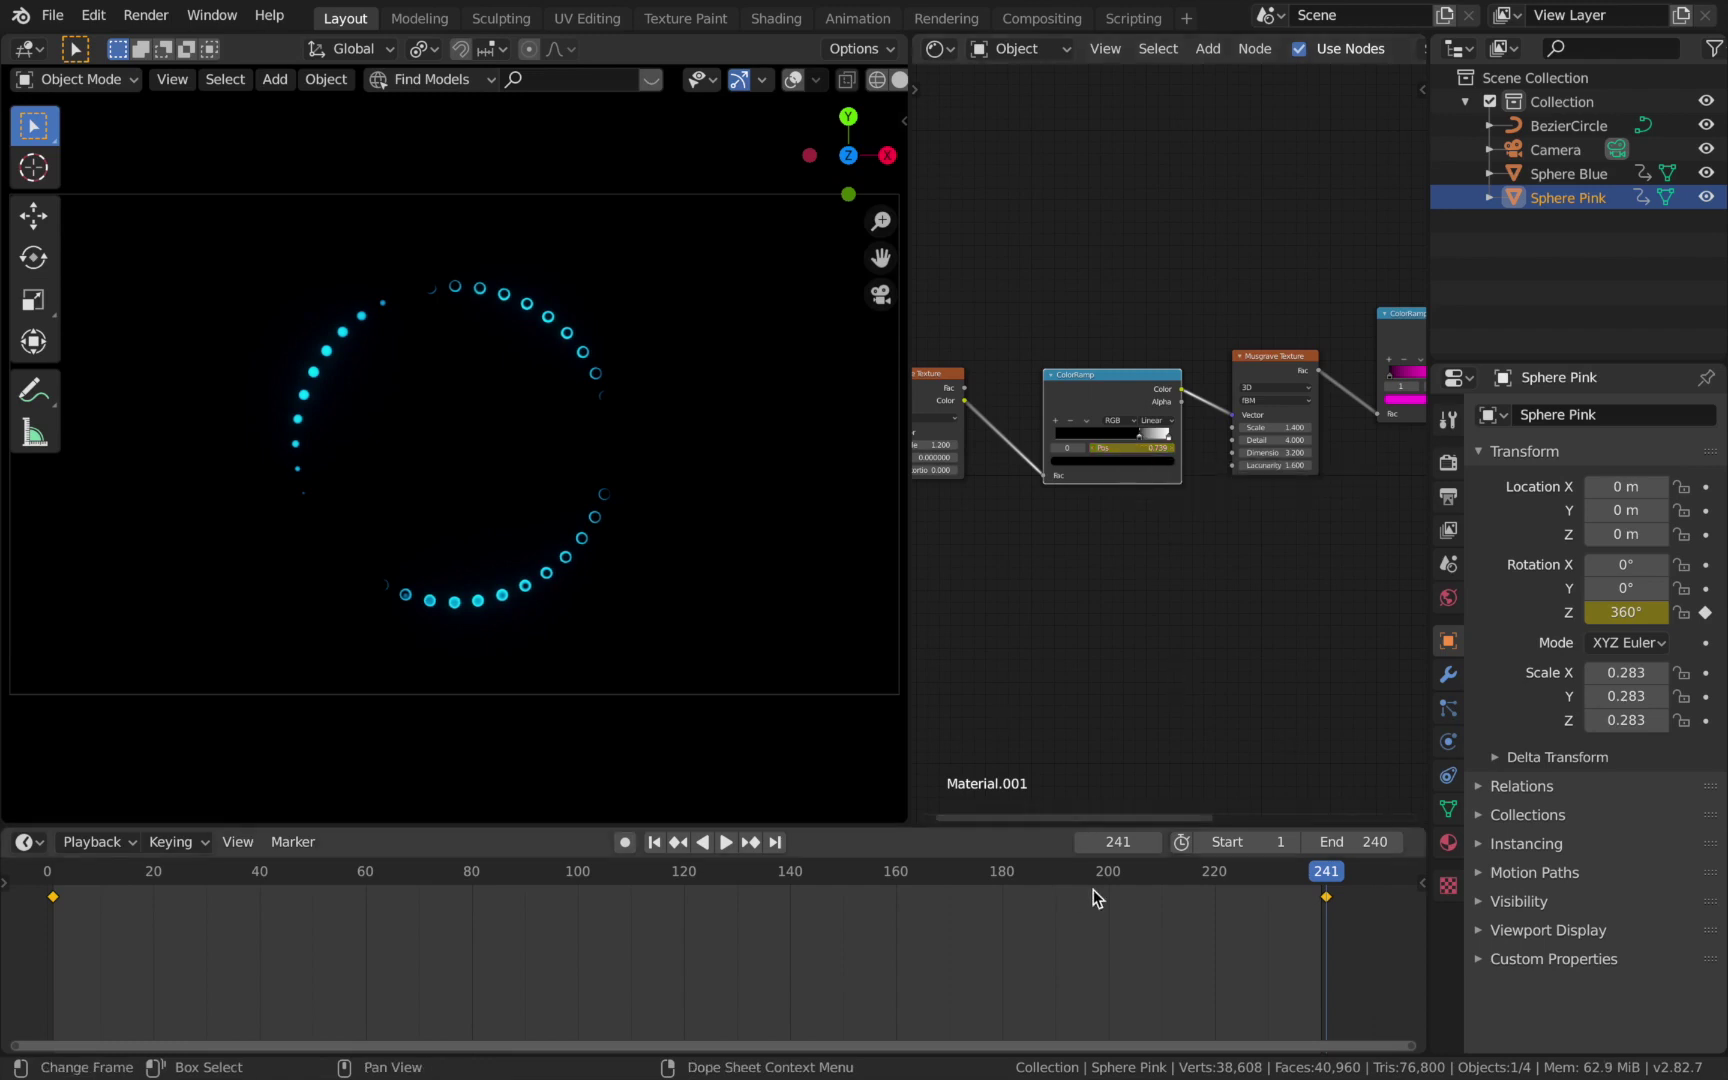
# At frame 121, set the black stop of Sphere Pink's black-and-white ColorRamp to position 0 and keyframe it.
pyautogui.click(688, 880)
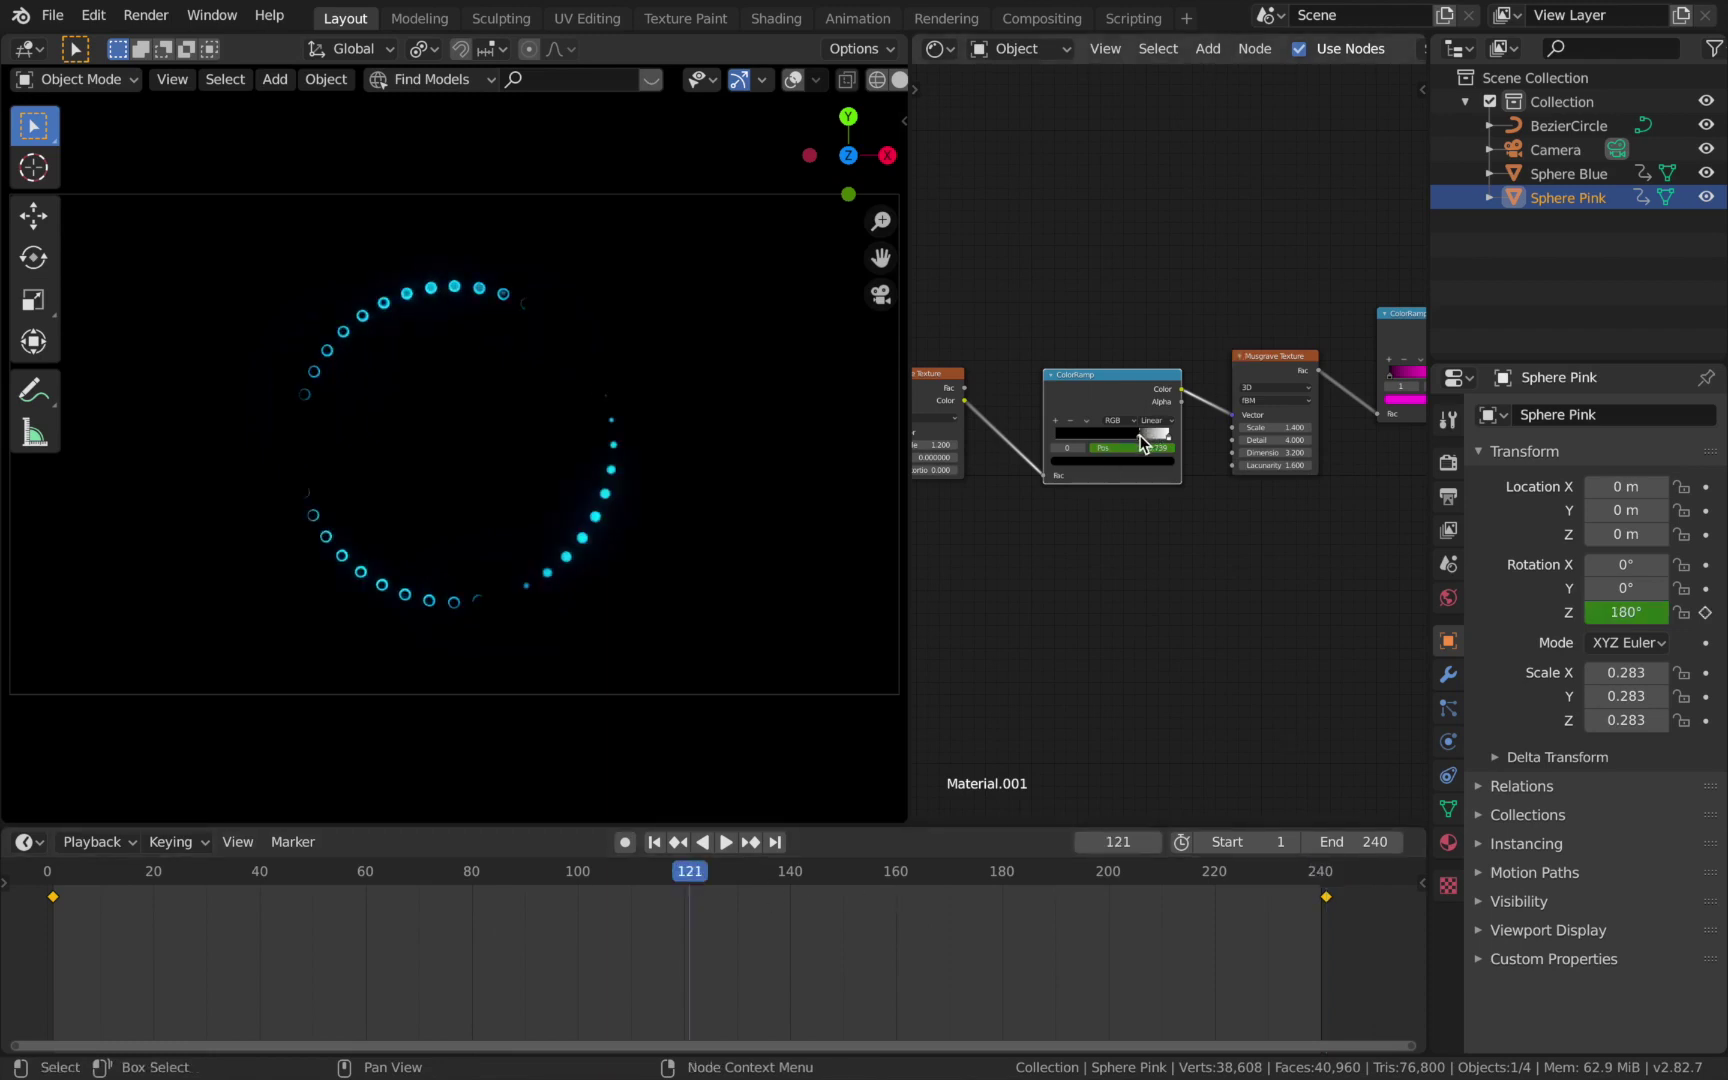
pyautogui.moveTo(1143, 443); pyautogui.dragTo(1044, 437)
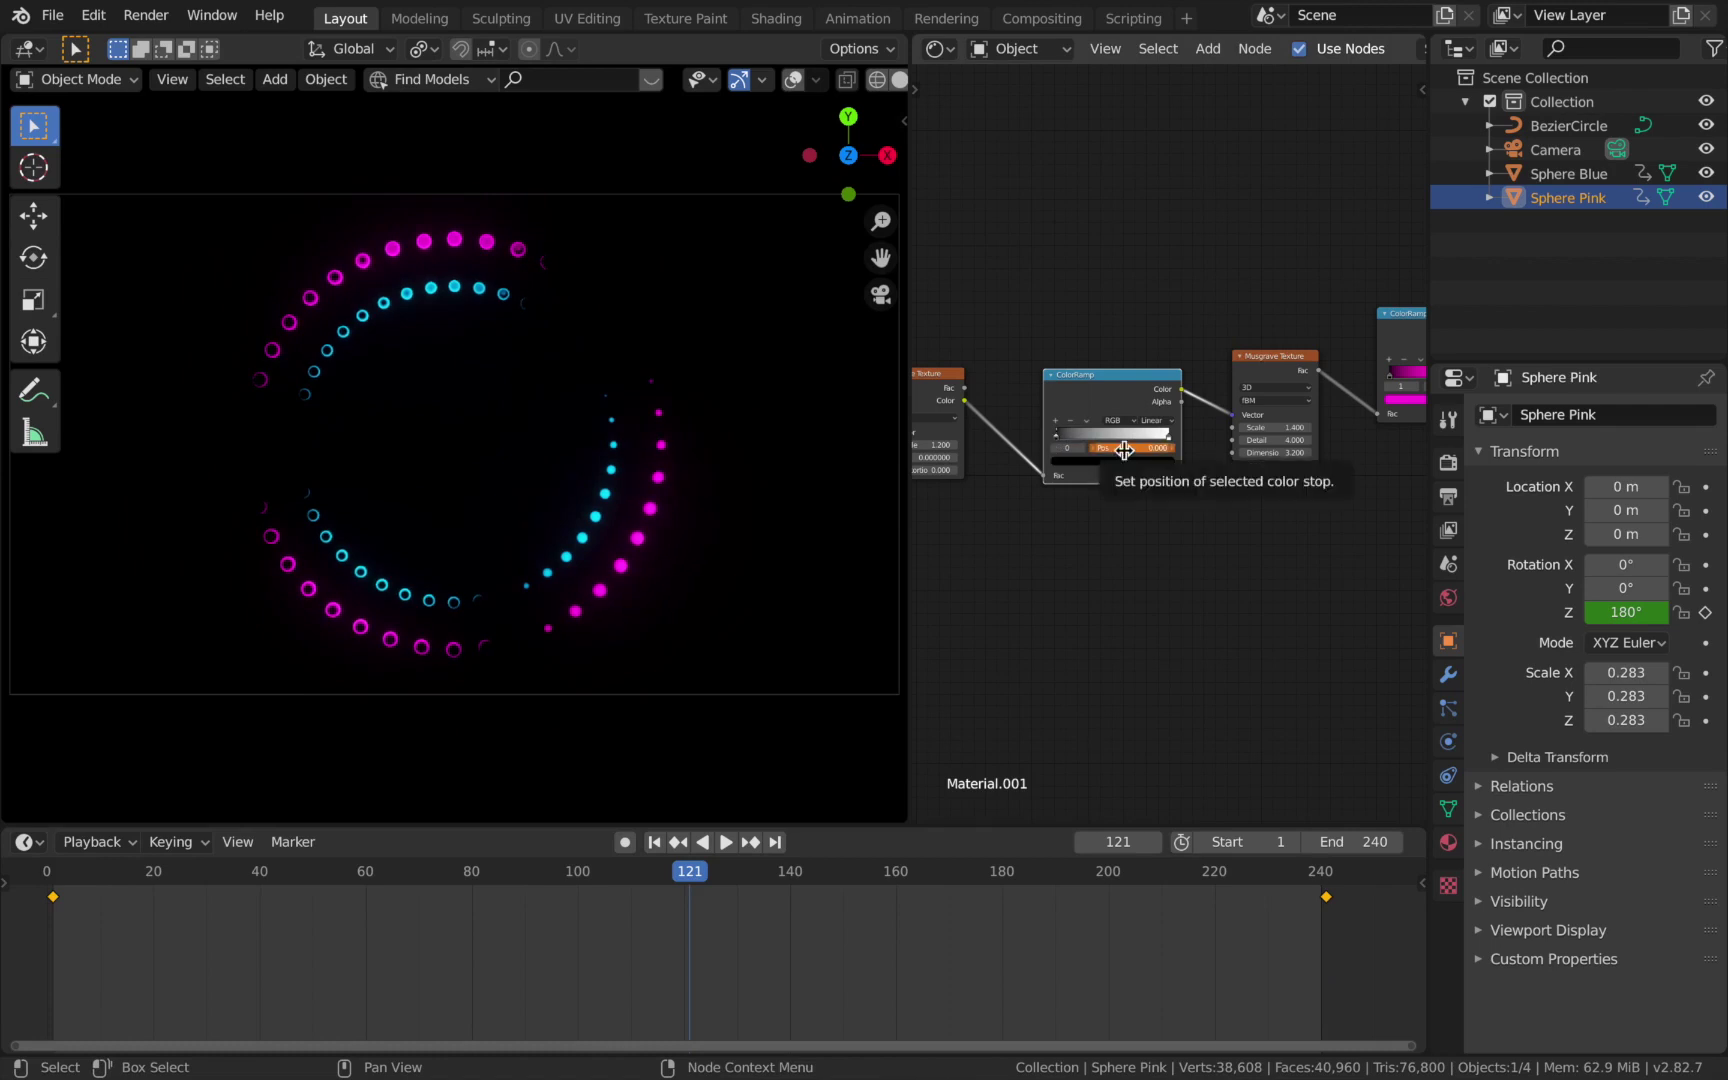
pyautogui.press('i')
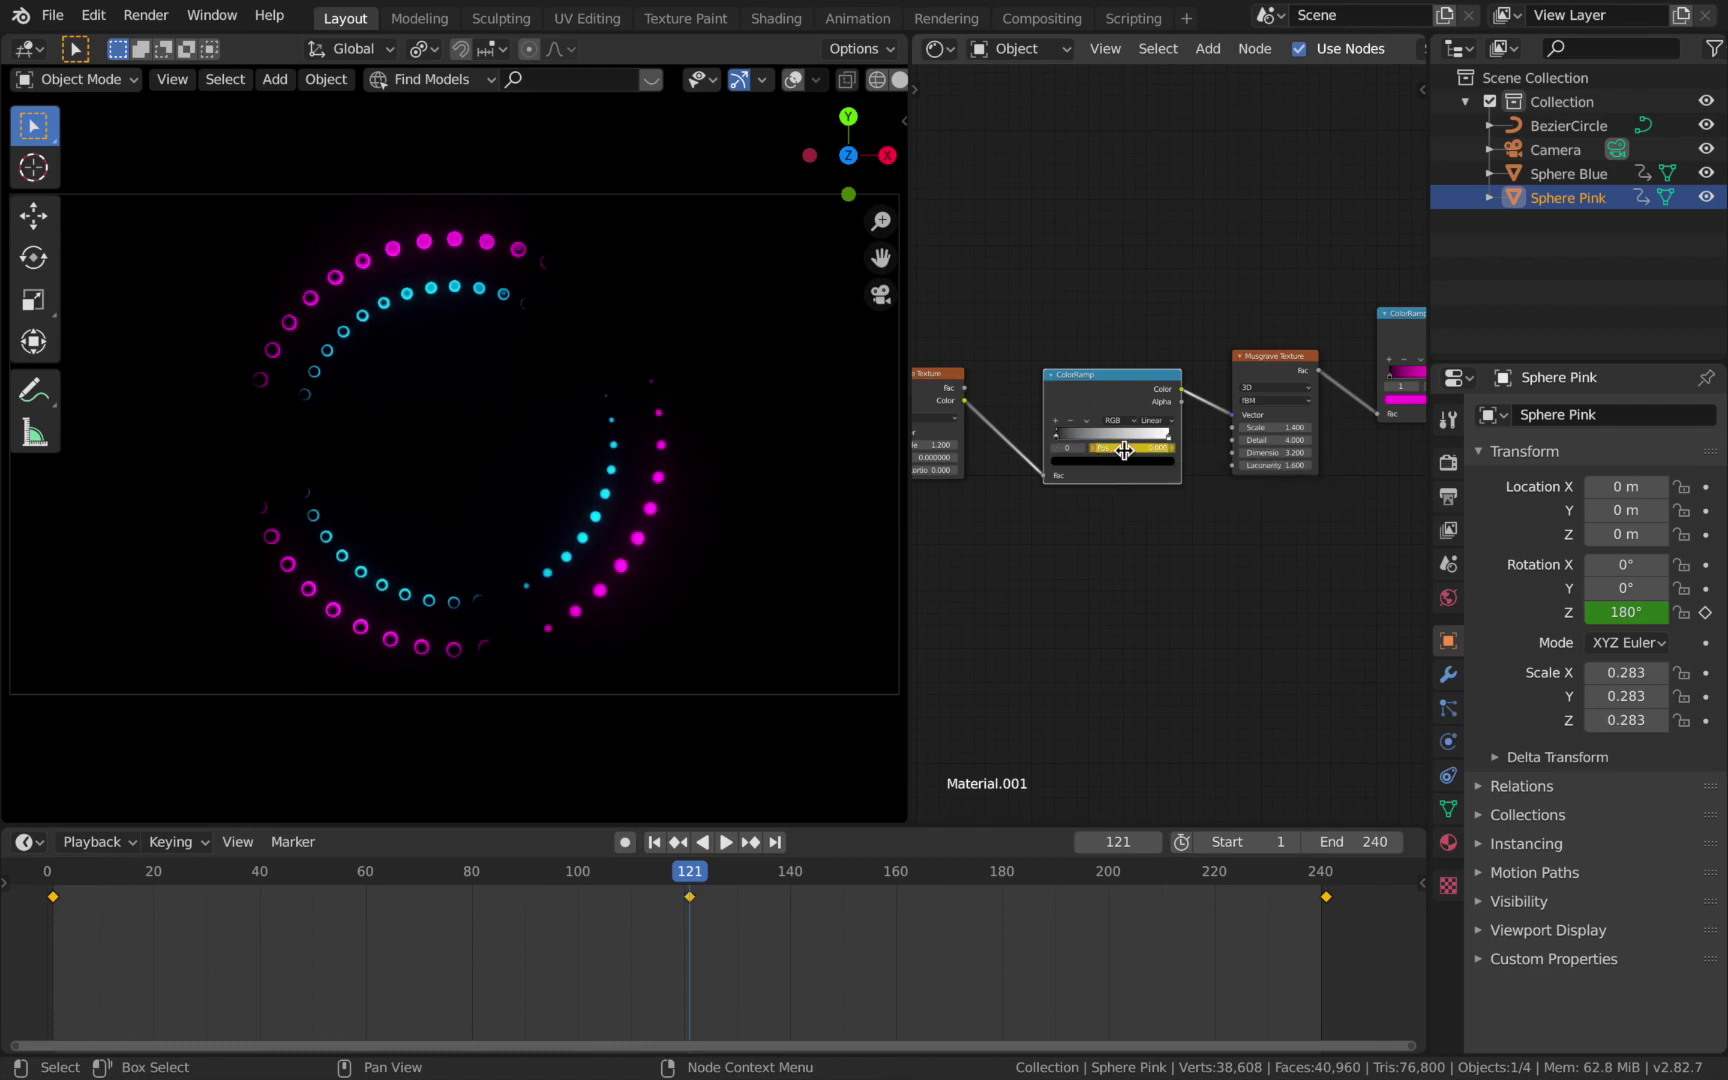
# Move the black stop of Sphere Blue's black-and-white ColorRamp to about 0.65 and keyframe its position at frames 1 and 241.
pyautogui.hotkey('shift', 'Left')
pyautogui.press('space')
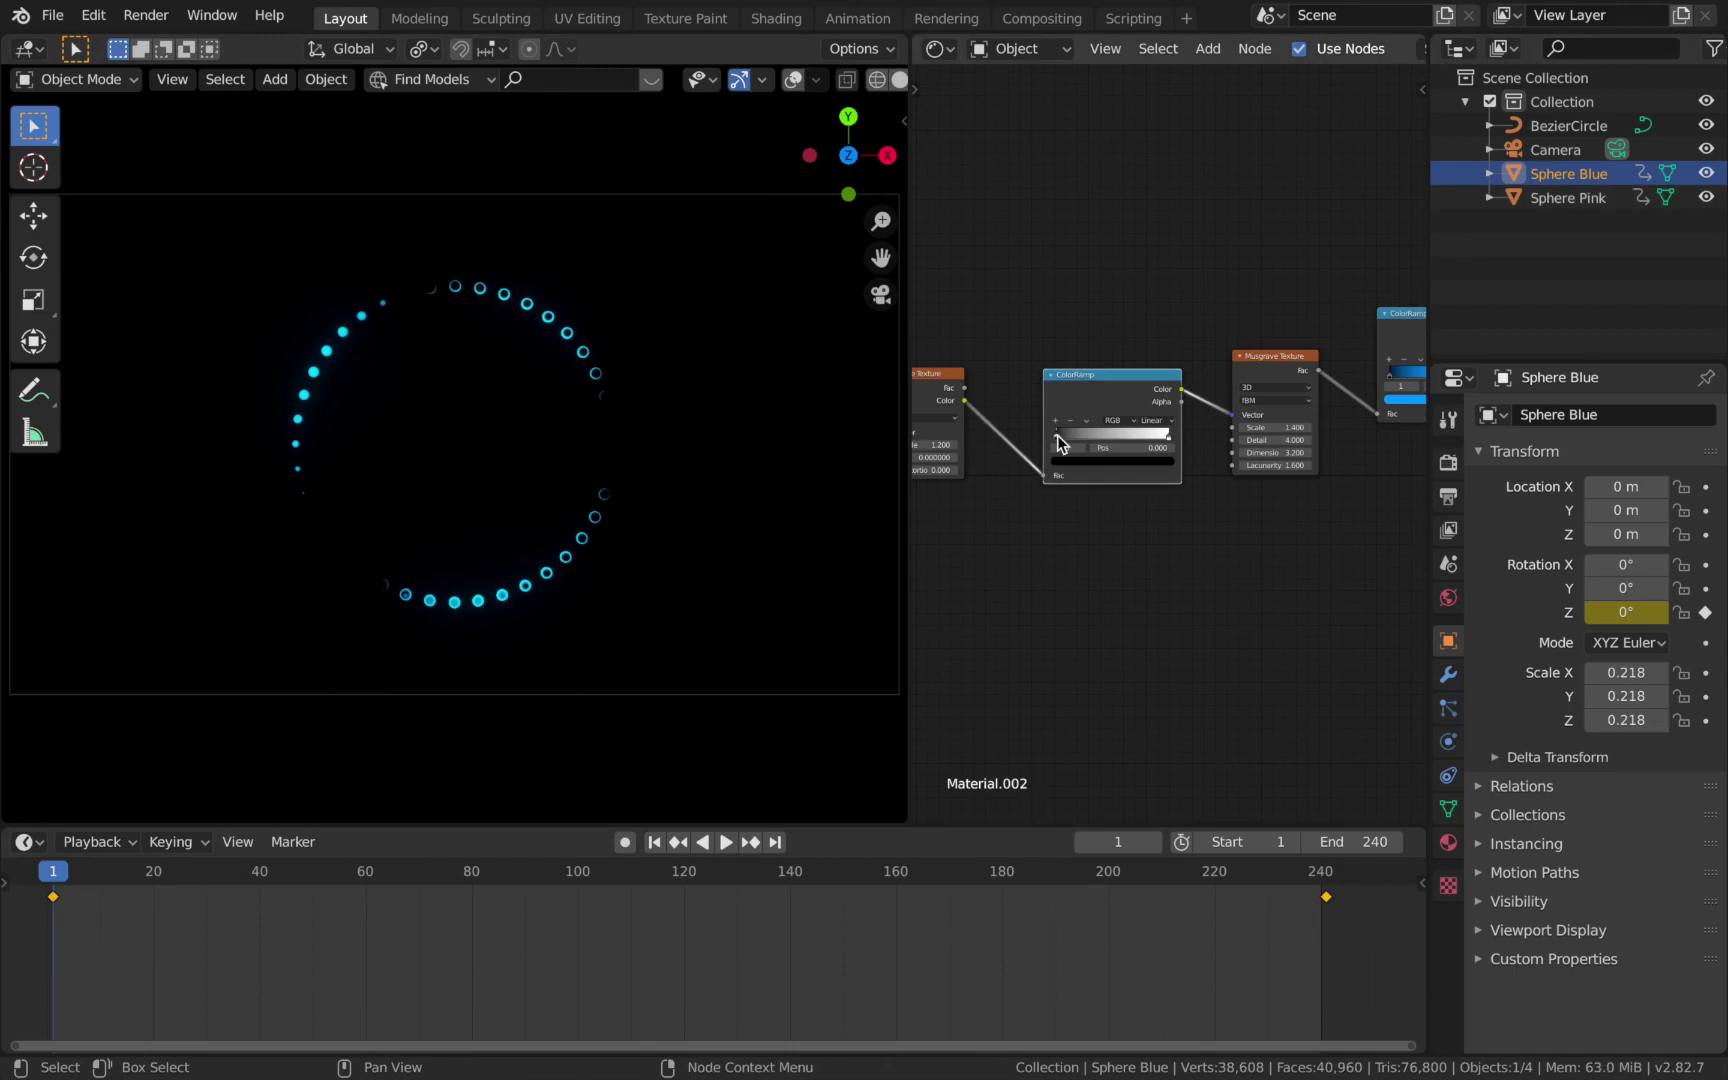
pyautogui.moveTo(1060, 441); pyautogui.dragTo(1133, 443)
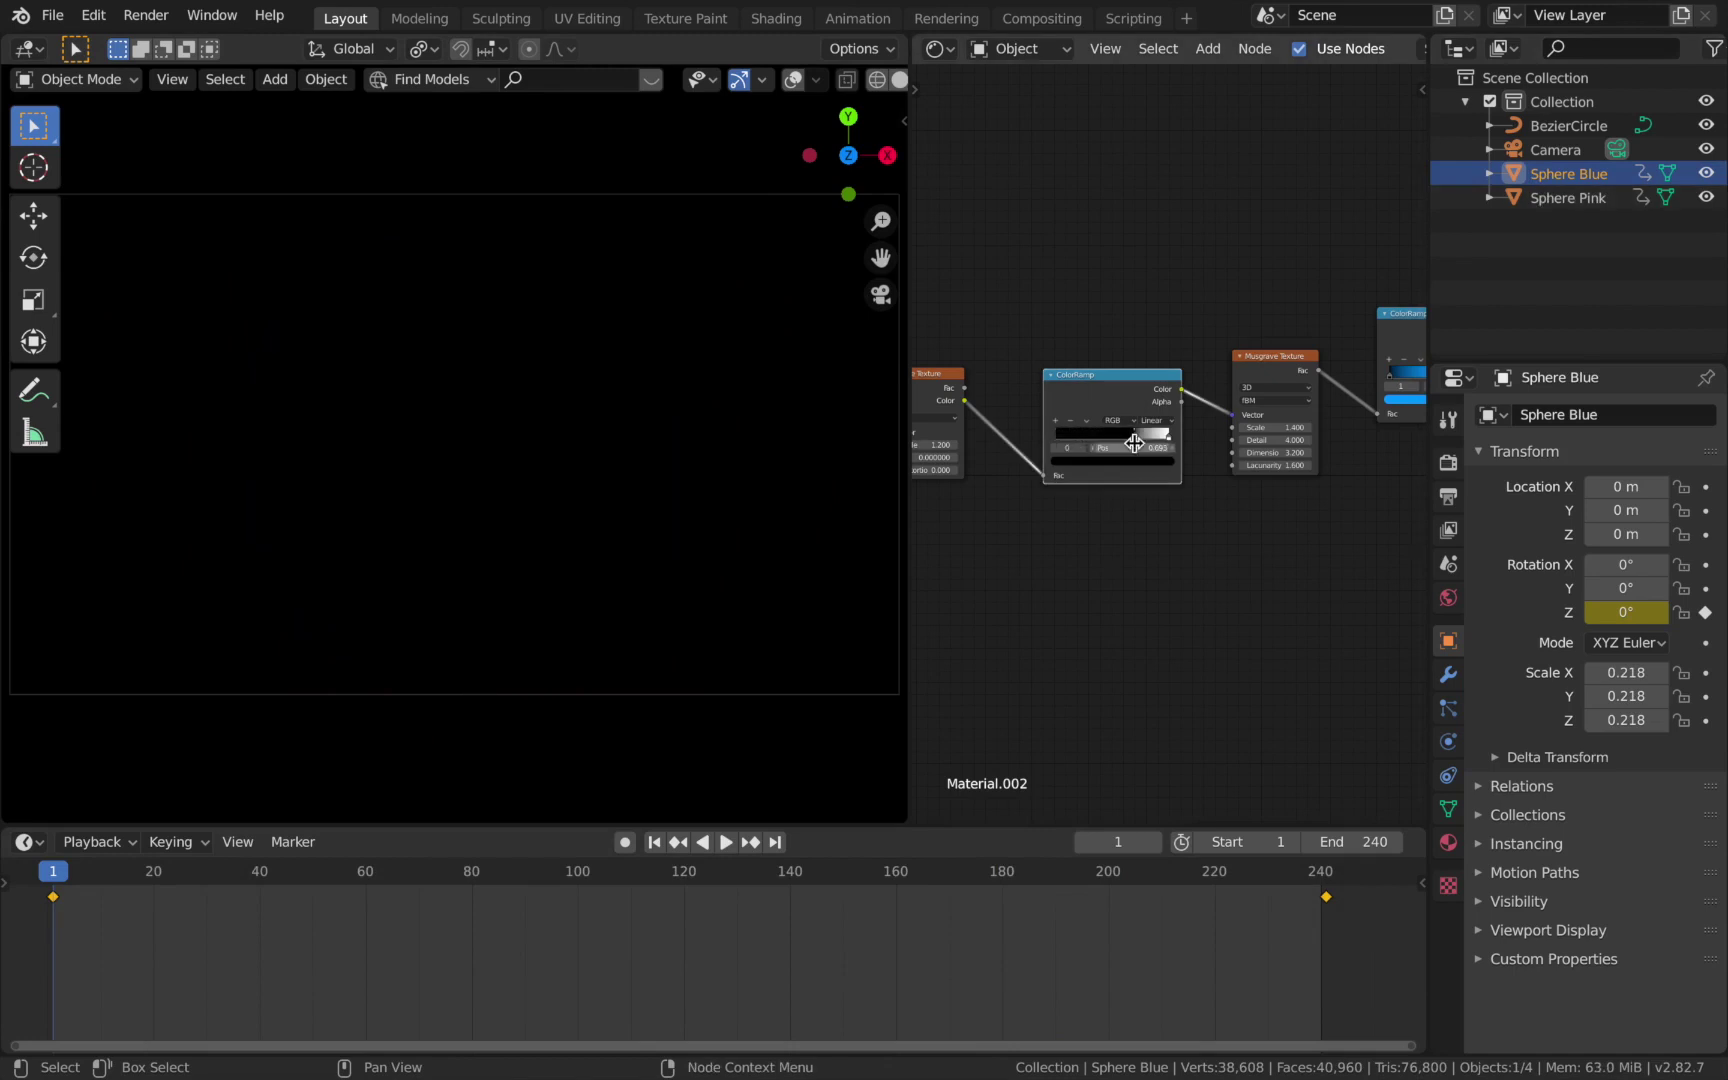
pyautogui.press('i')
pyautogui.click(1321, 874)
pyautogui.press('space')
pyautogui.click(1326, 873)
pyautogui.press('space')
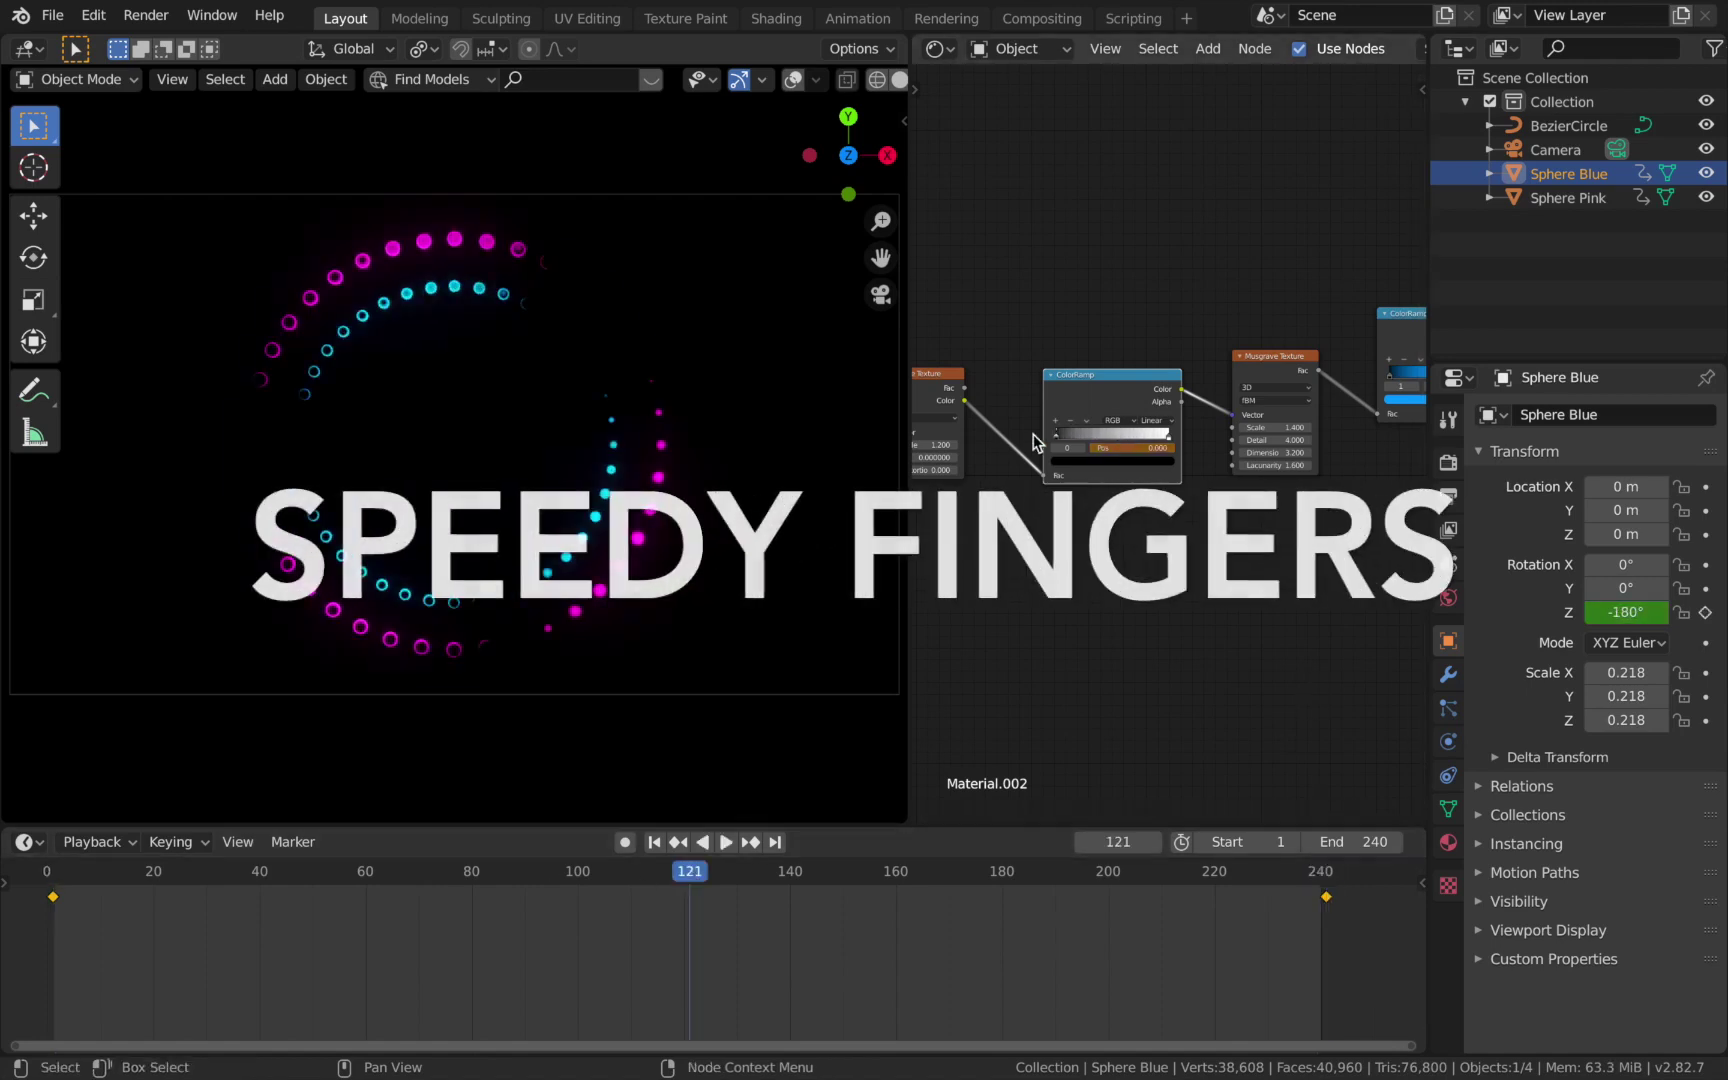
# At frame 121, set the black stop of Sphere Blue's black-and-white ColorRamp to position 0 and keyframe it.
pyautogui.press('space')
pyautogui.moveTo(374, 872); pyautogui.dragTo(689, 880)
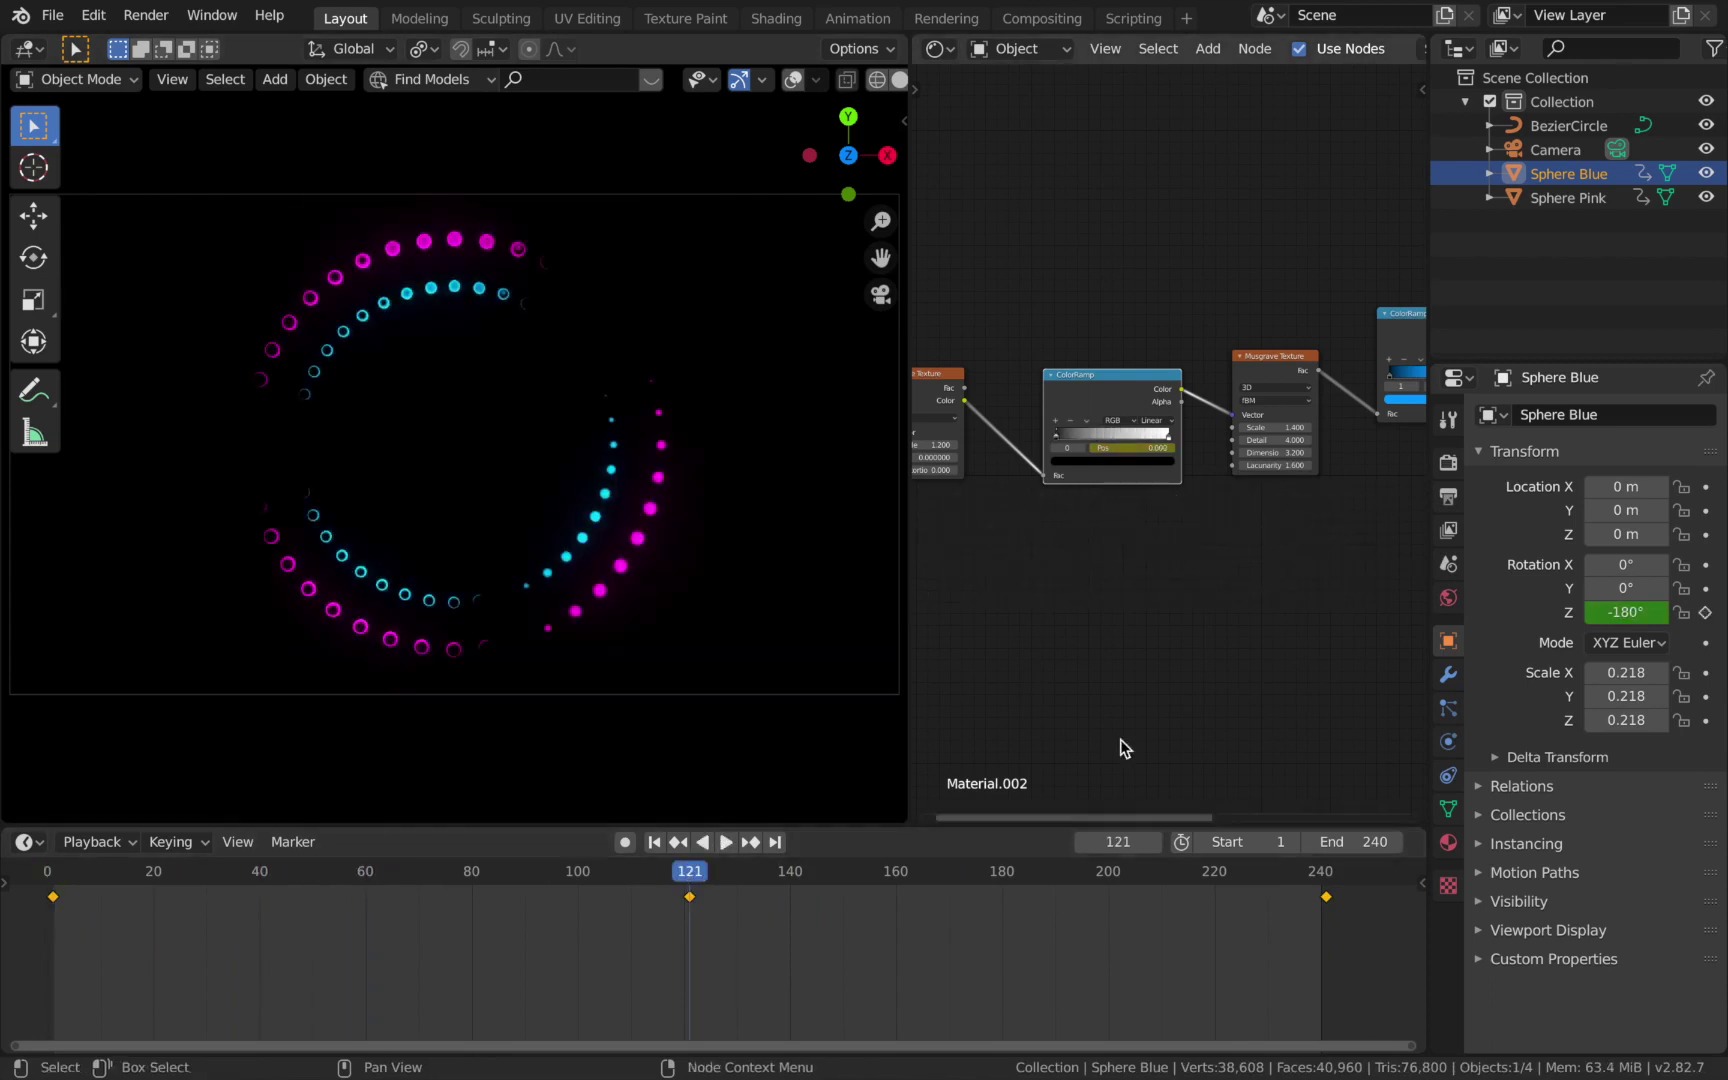
# In the scene's render colour management, set the Look to Very High Contrast.
pyautogui.click(1448, 462)
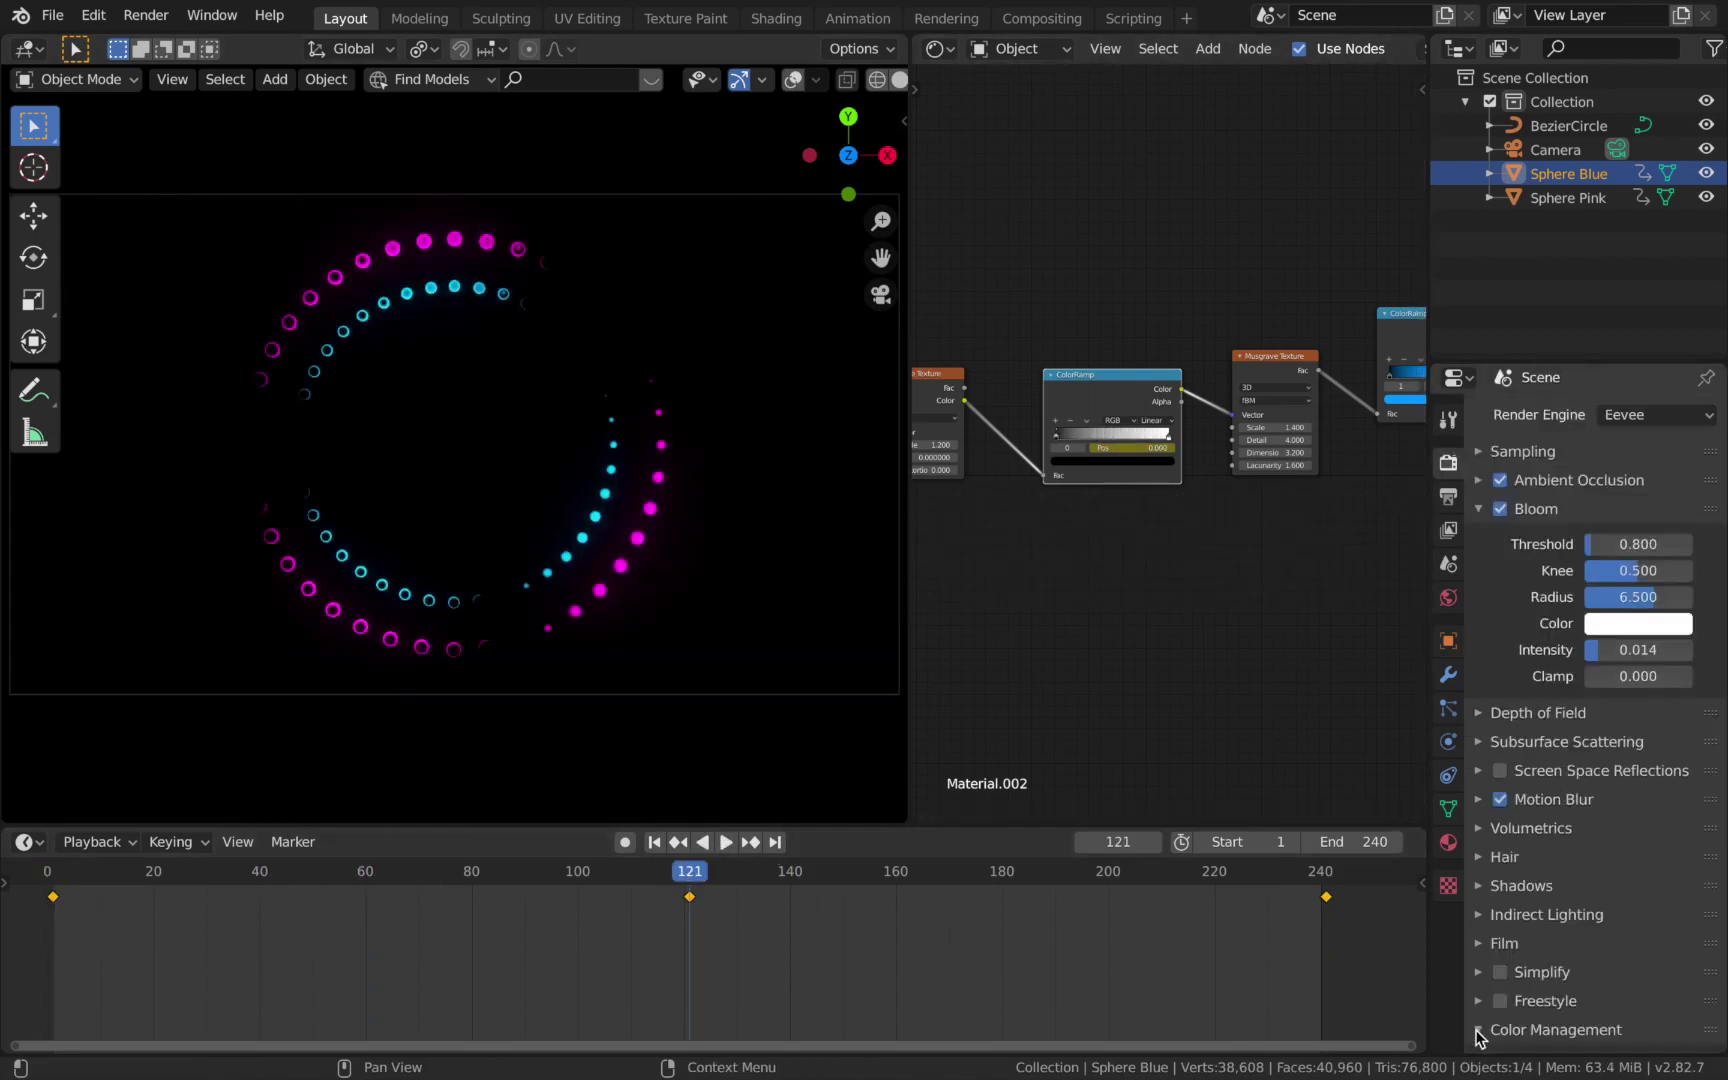
pyautogui.scroll(-5, 1608, 896)
pyautogui.click(1646, 890)
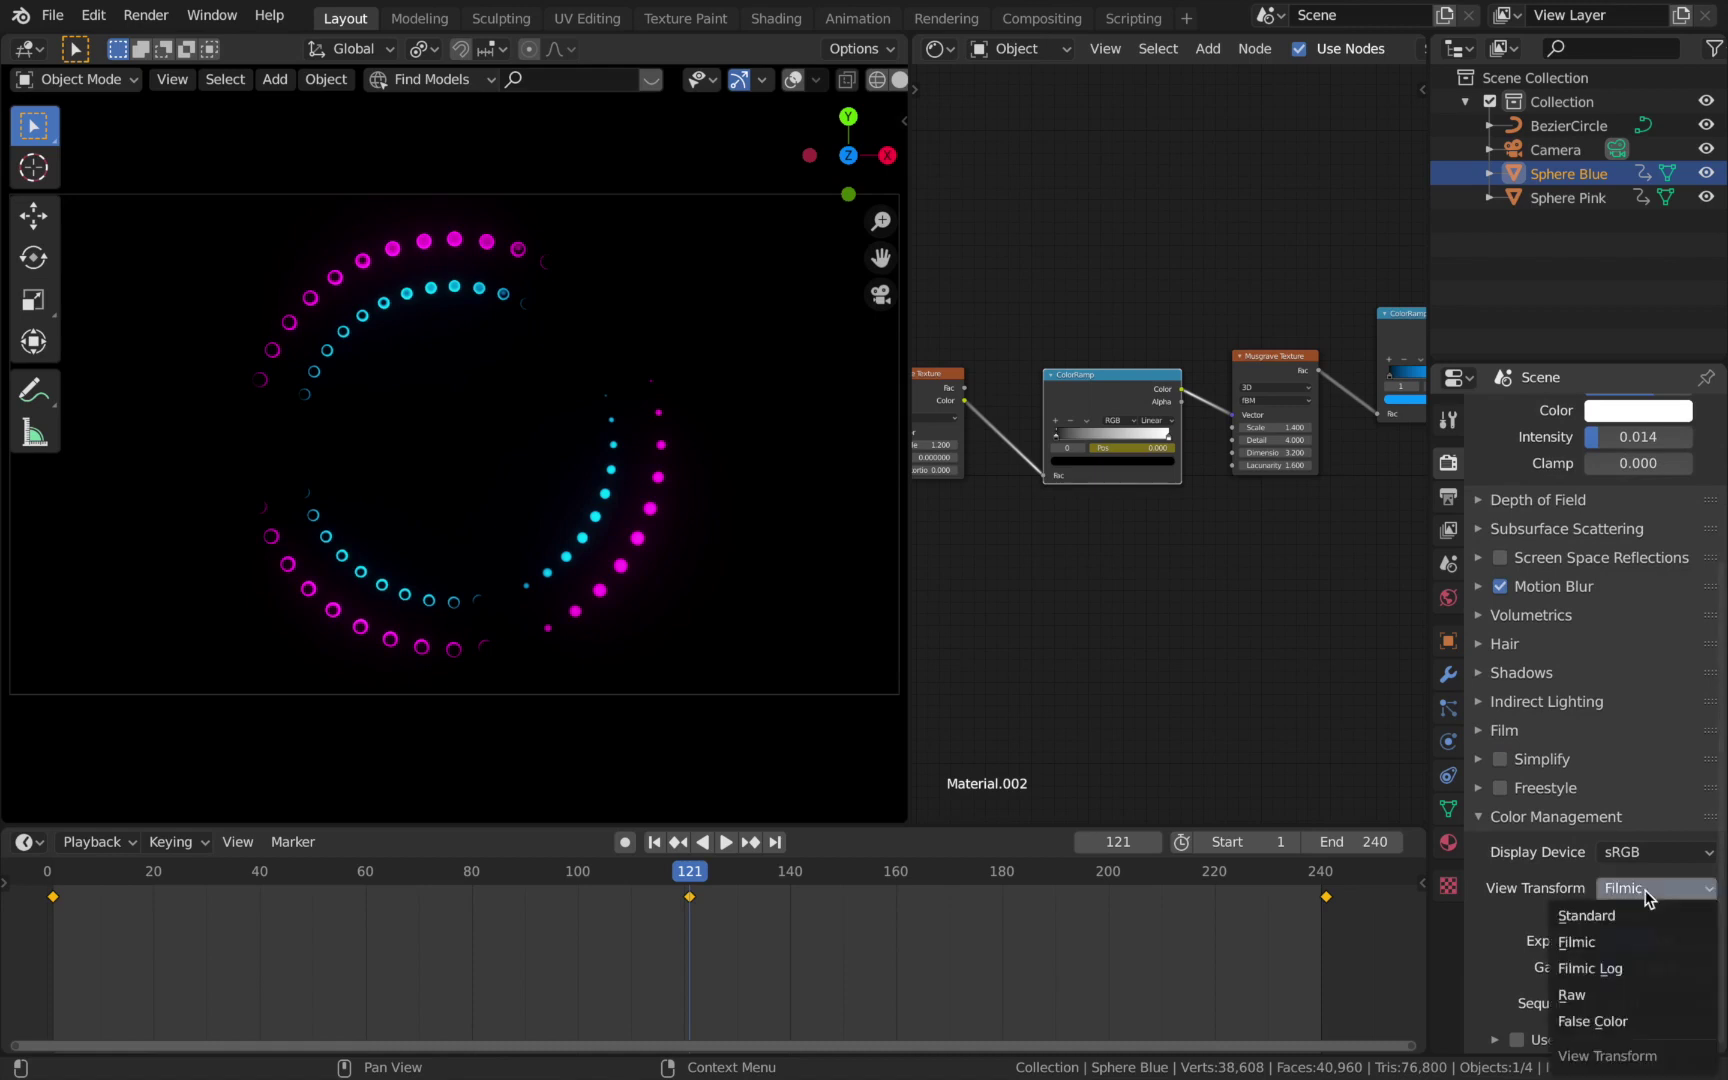
pyautogui.click(1659, 914)
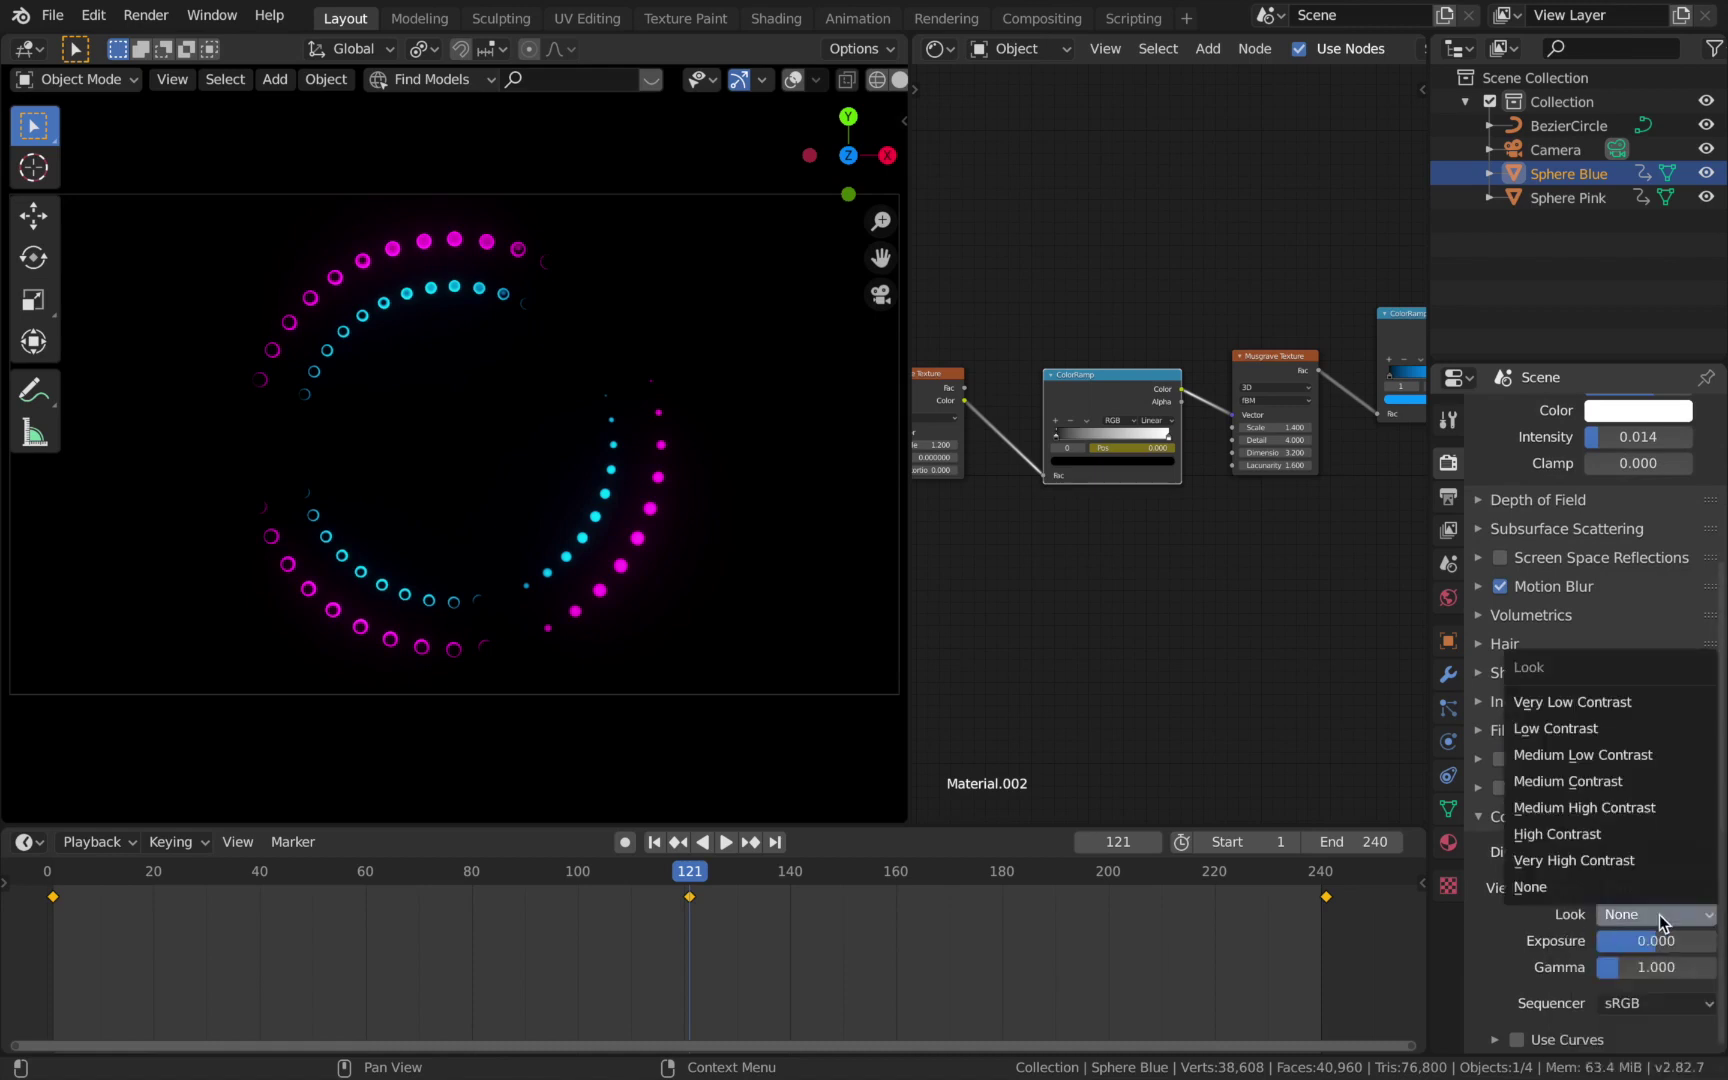
pyautogui.click(1646, 862)
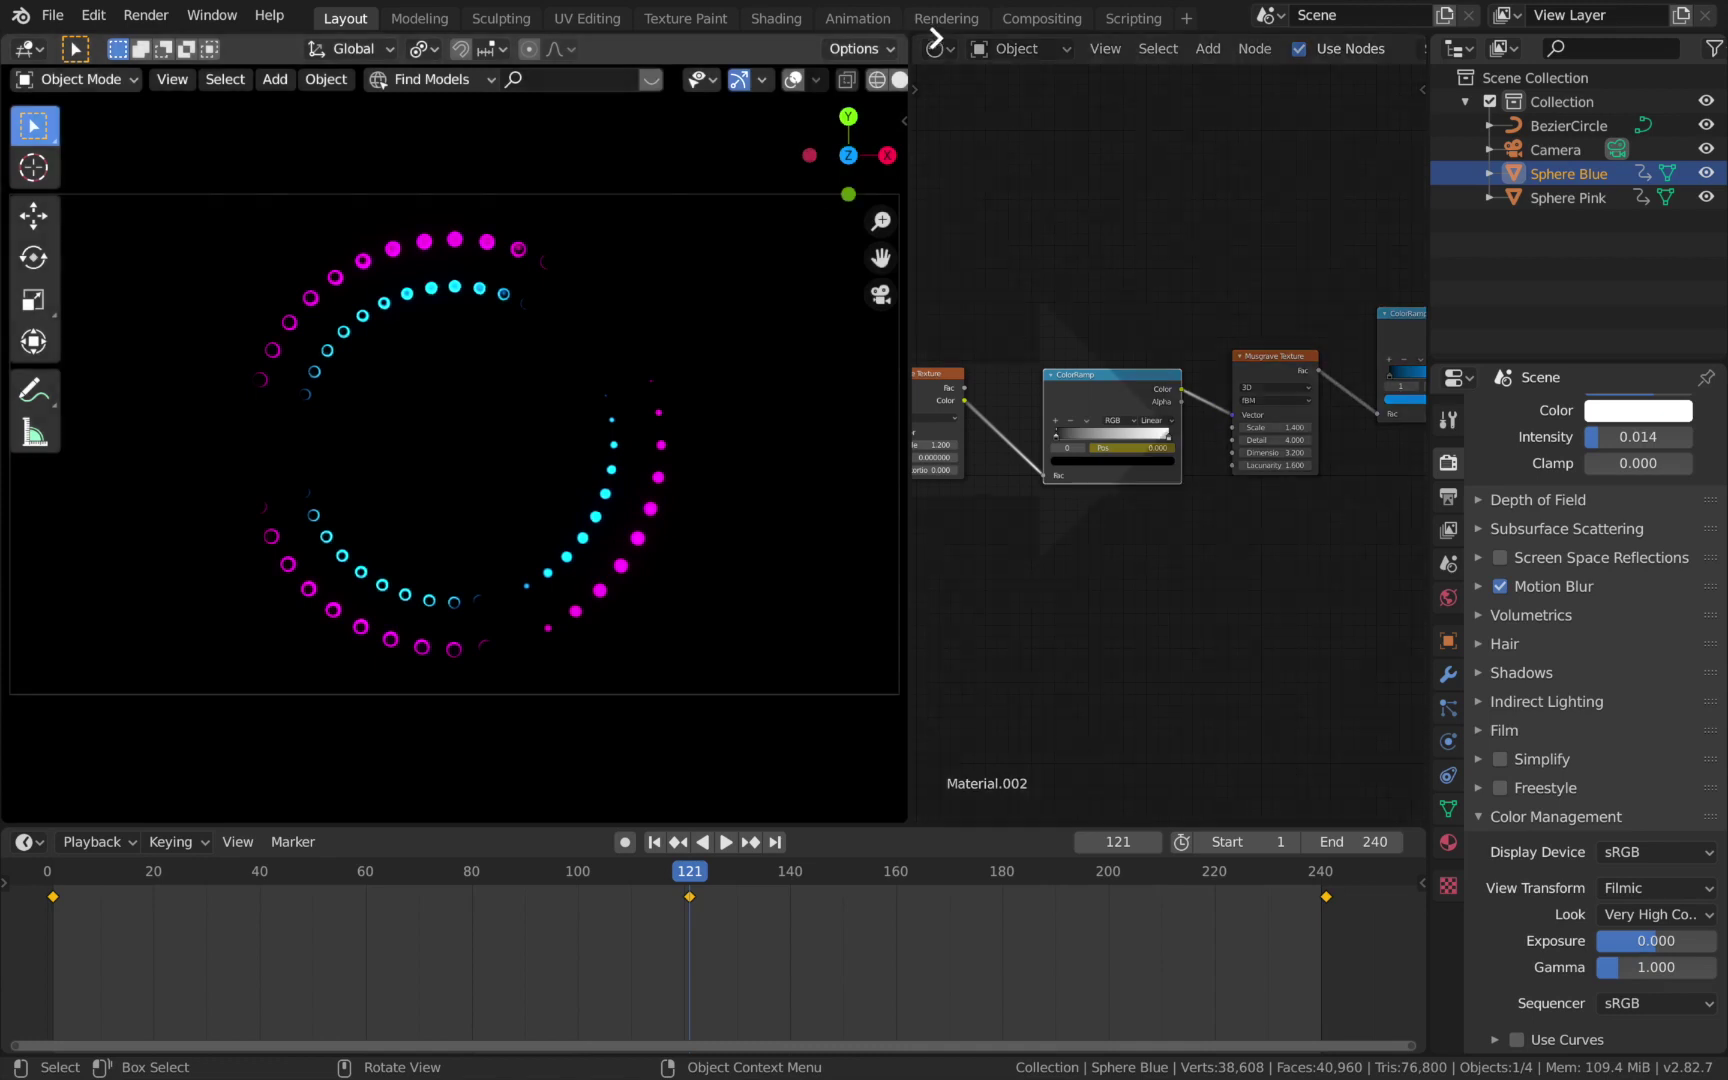
# Merge the shader editor area into the 3D viewport, deselect everything and show the viewport overlays.
pyautogui.click(998, 47)
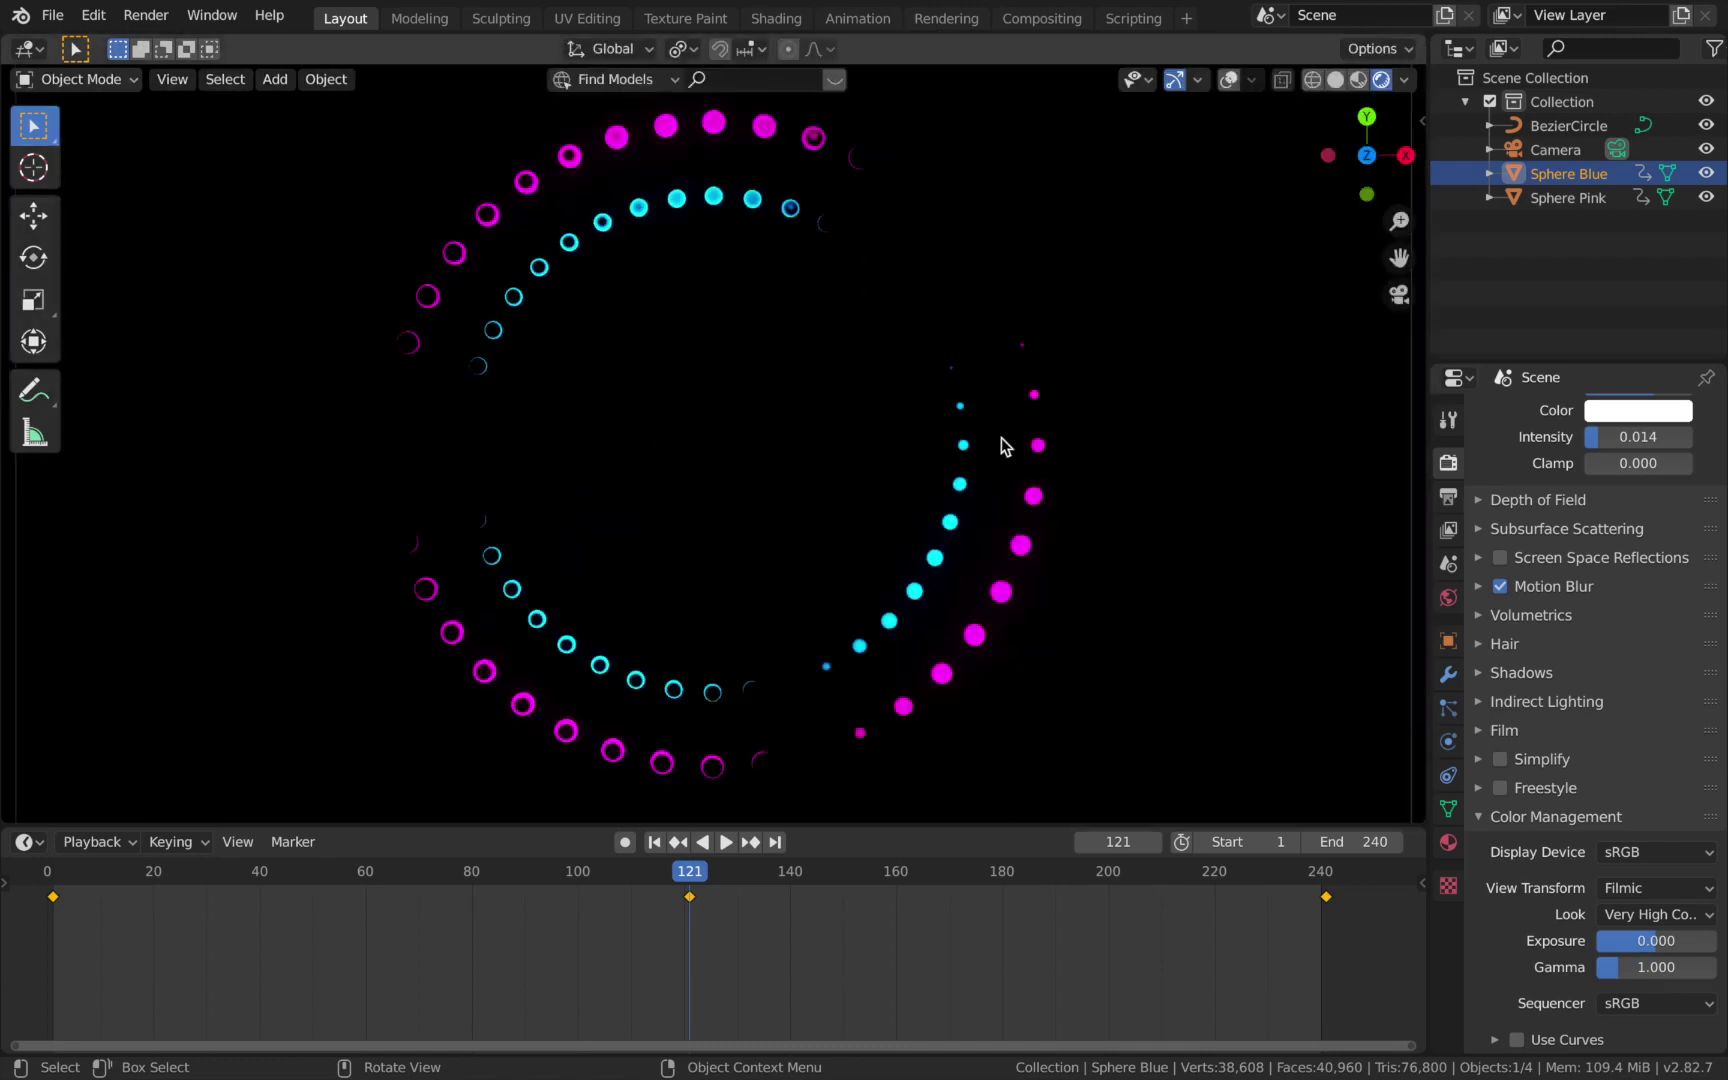
pyautogui.click(1185, 612)
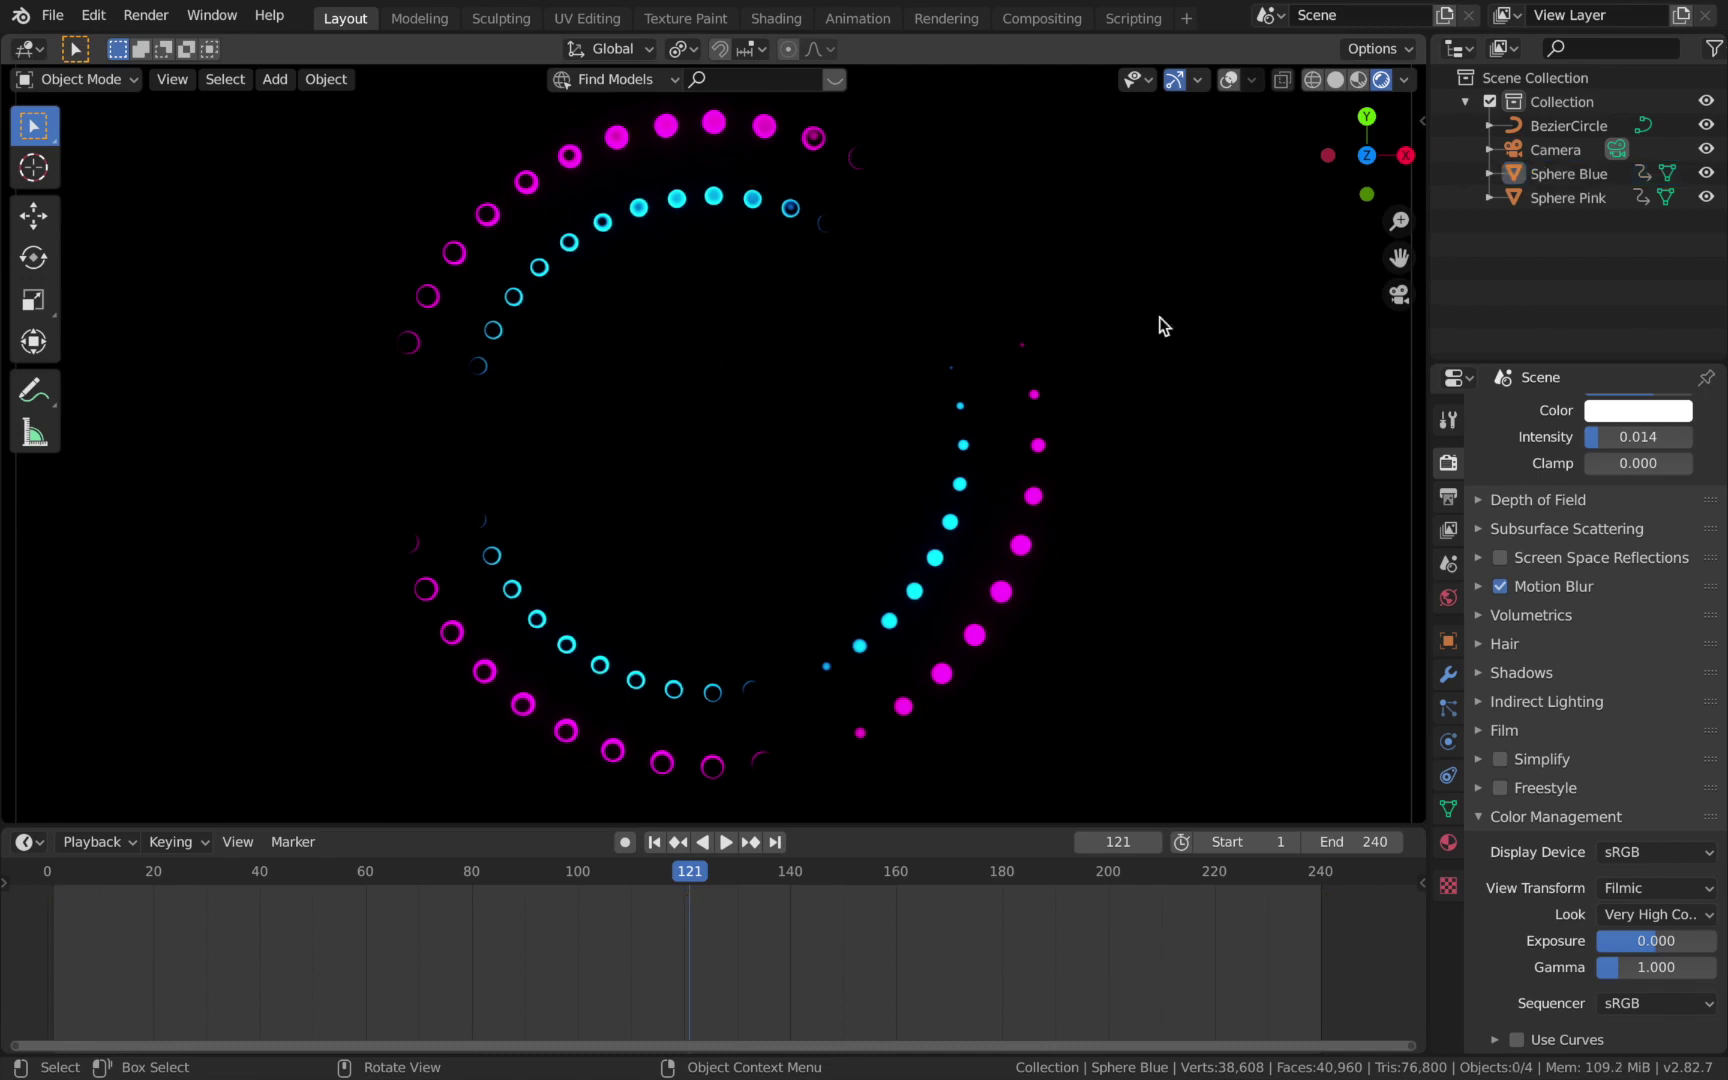
pyautogui.click(1228, 86)
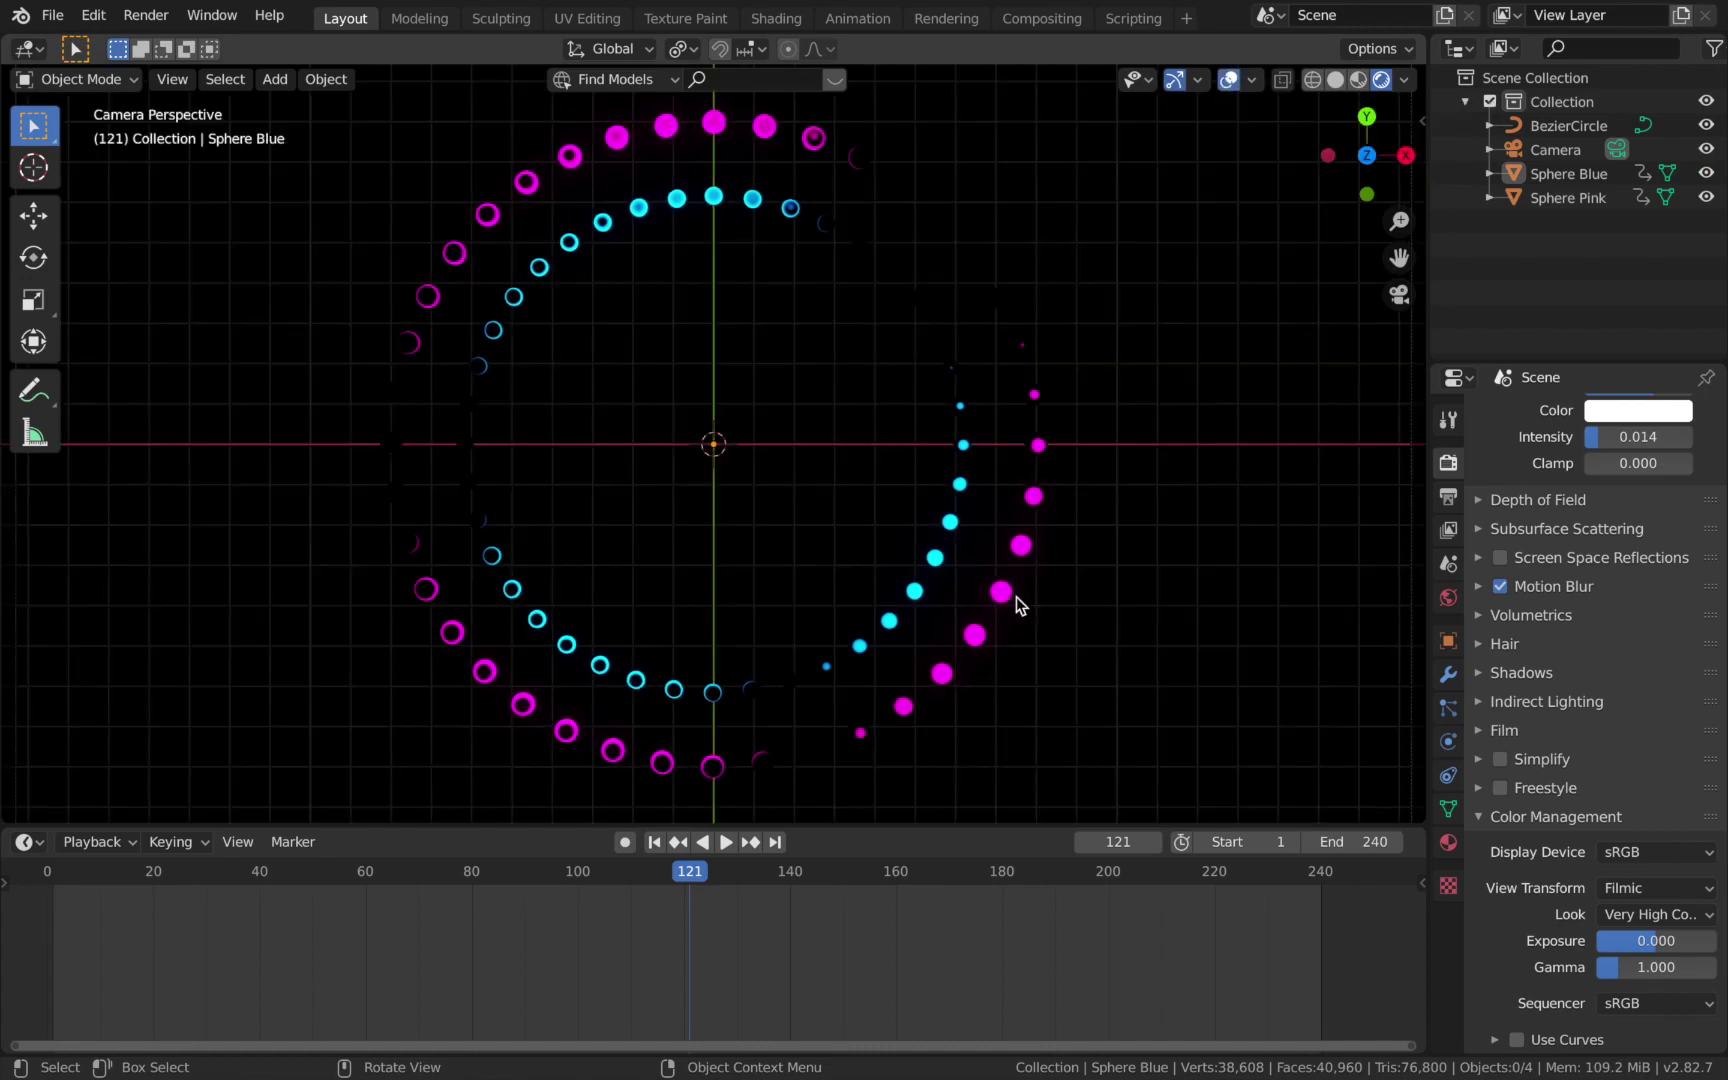
# Move Sphere Blue and Sphere Pink together into a new collection named Spheres.
pyautogui.click(1558, 181)
pyautogui.keyDown('shift'); pyautogui.click(1555, 196); pyautogui.keyUp('shift')
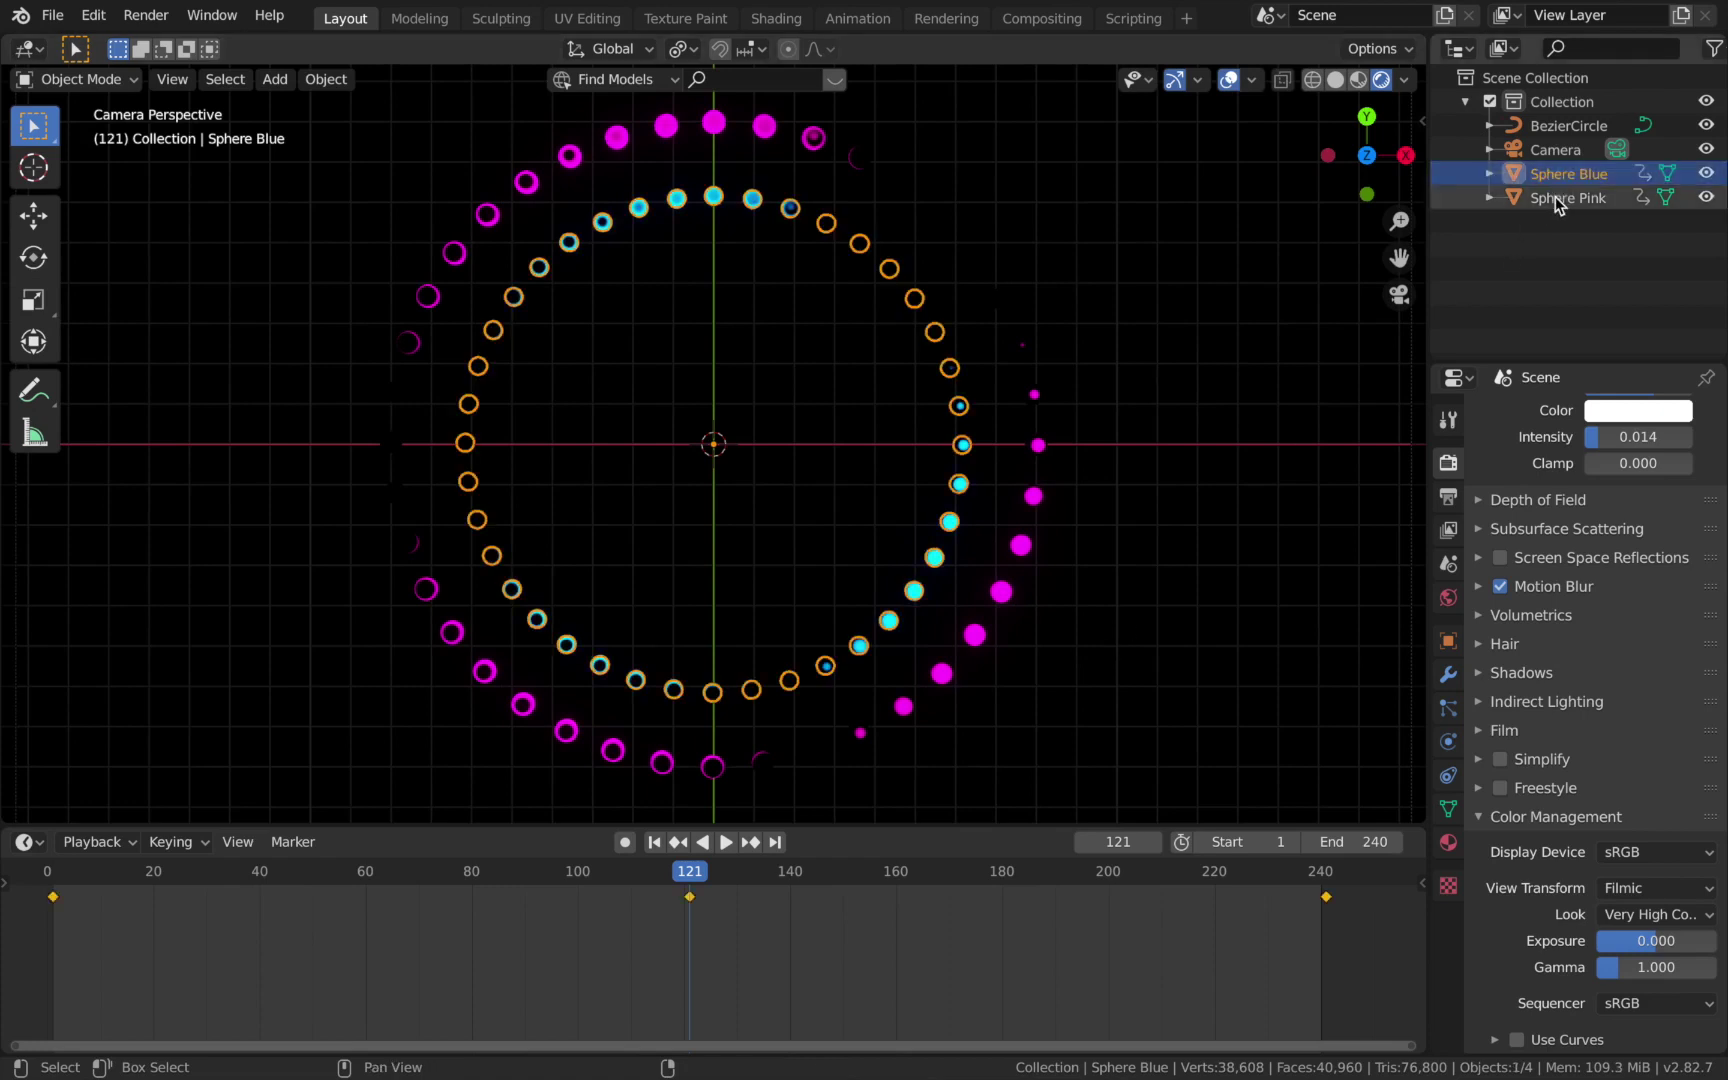
pyautogui.press('m')
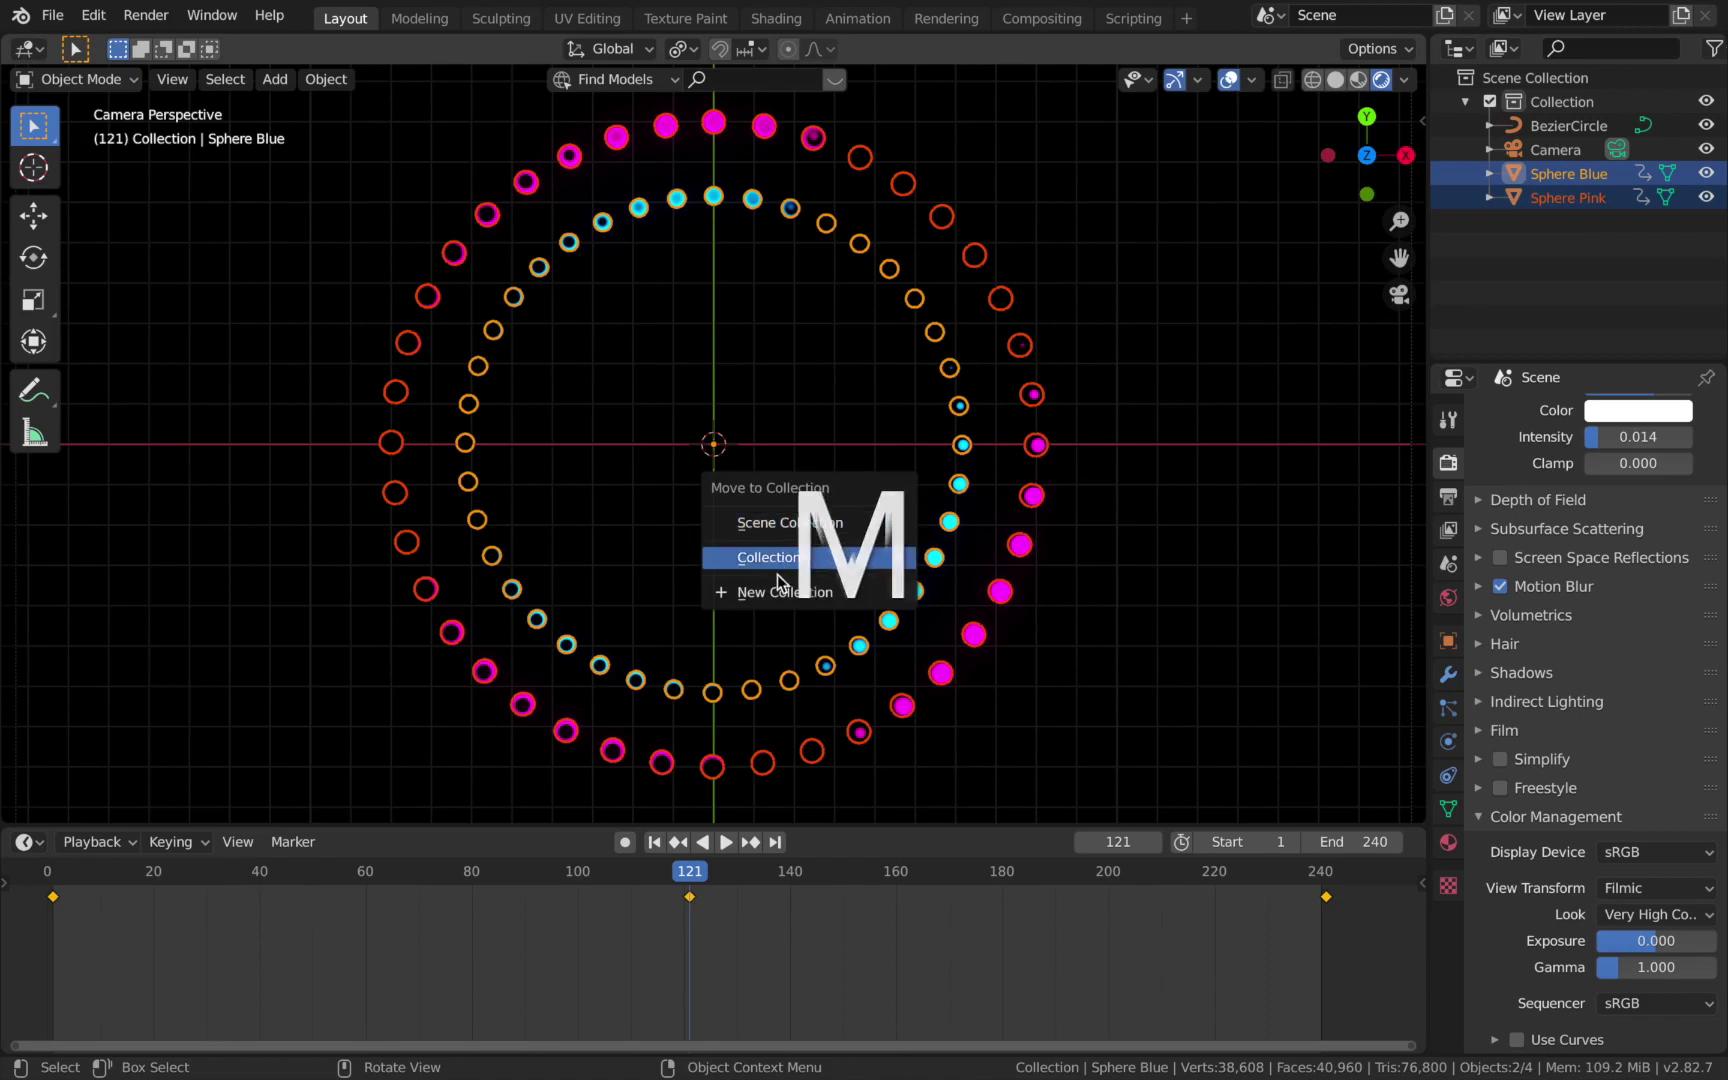
pyautogui.click(773, 593)
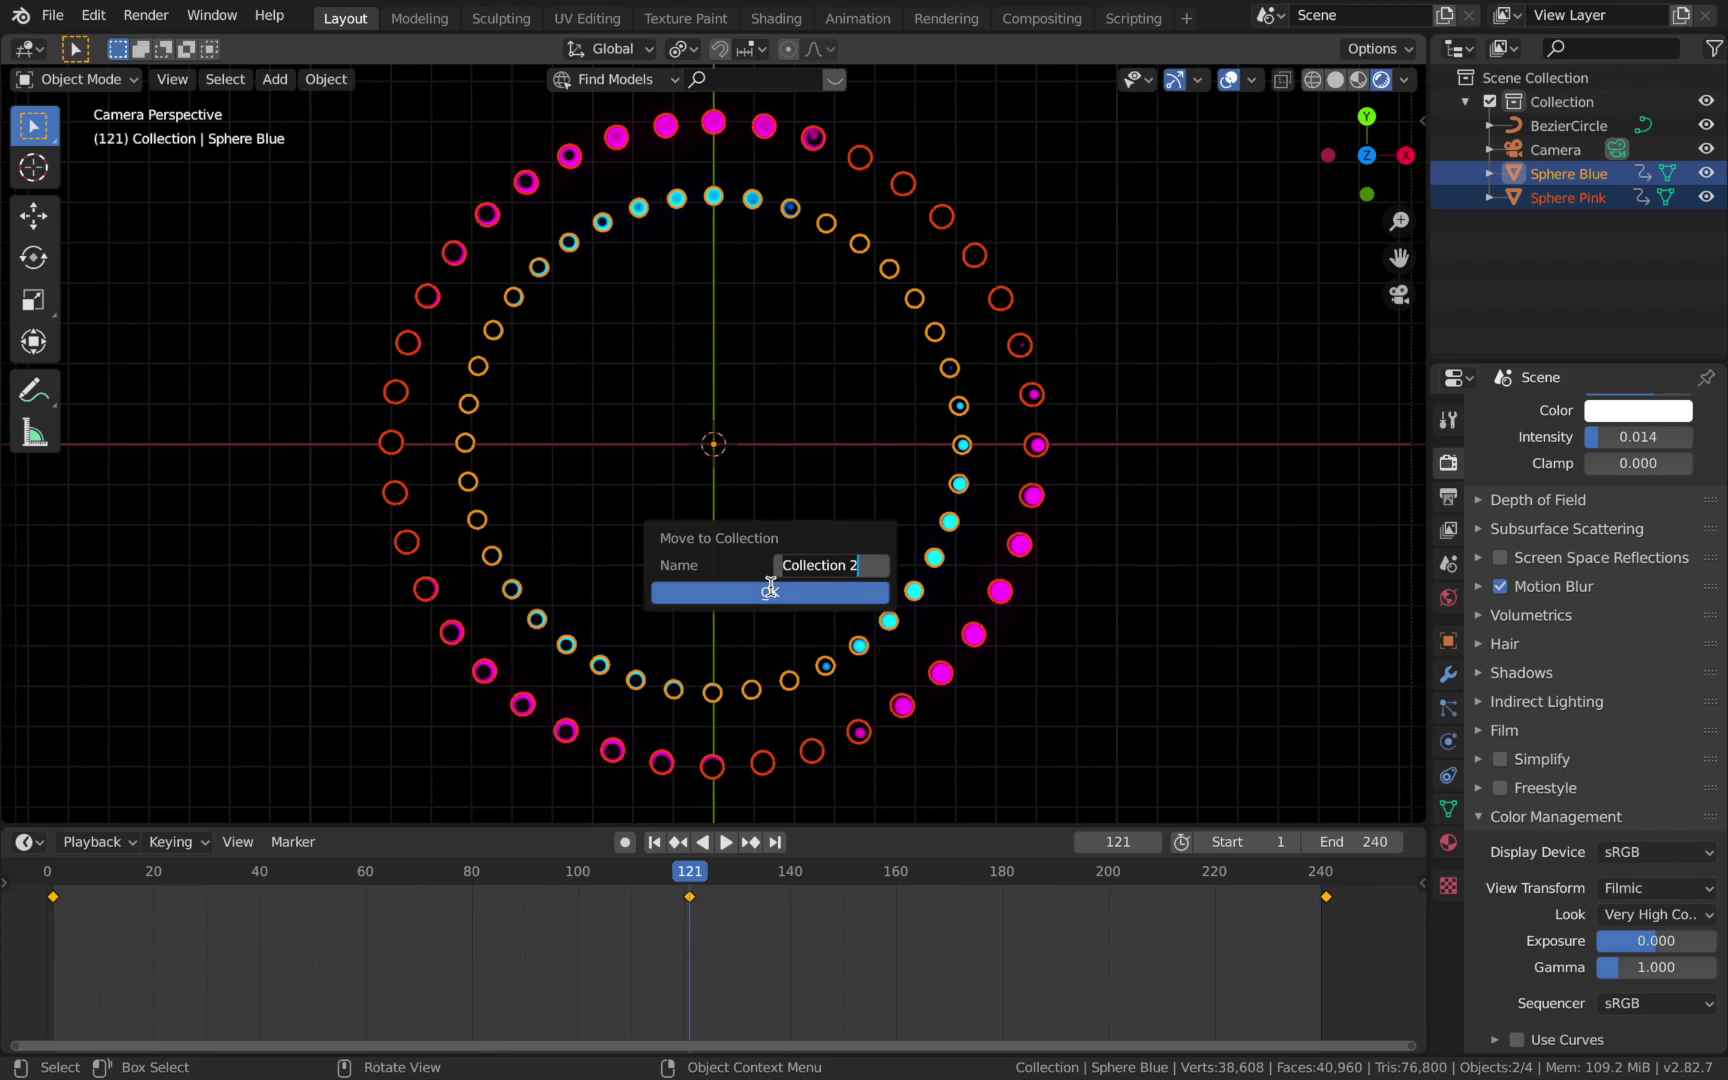
pyautogui.write('Spheres')
pyautogui.press('Return')
pyautogui.click(770, 593)
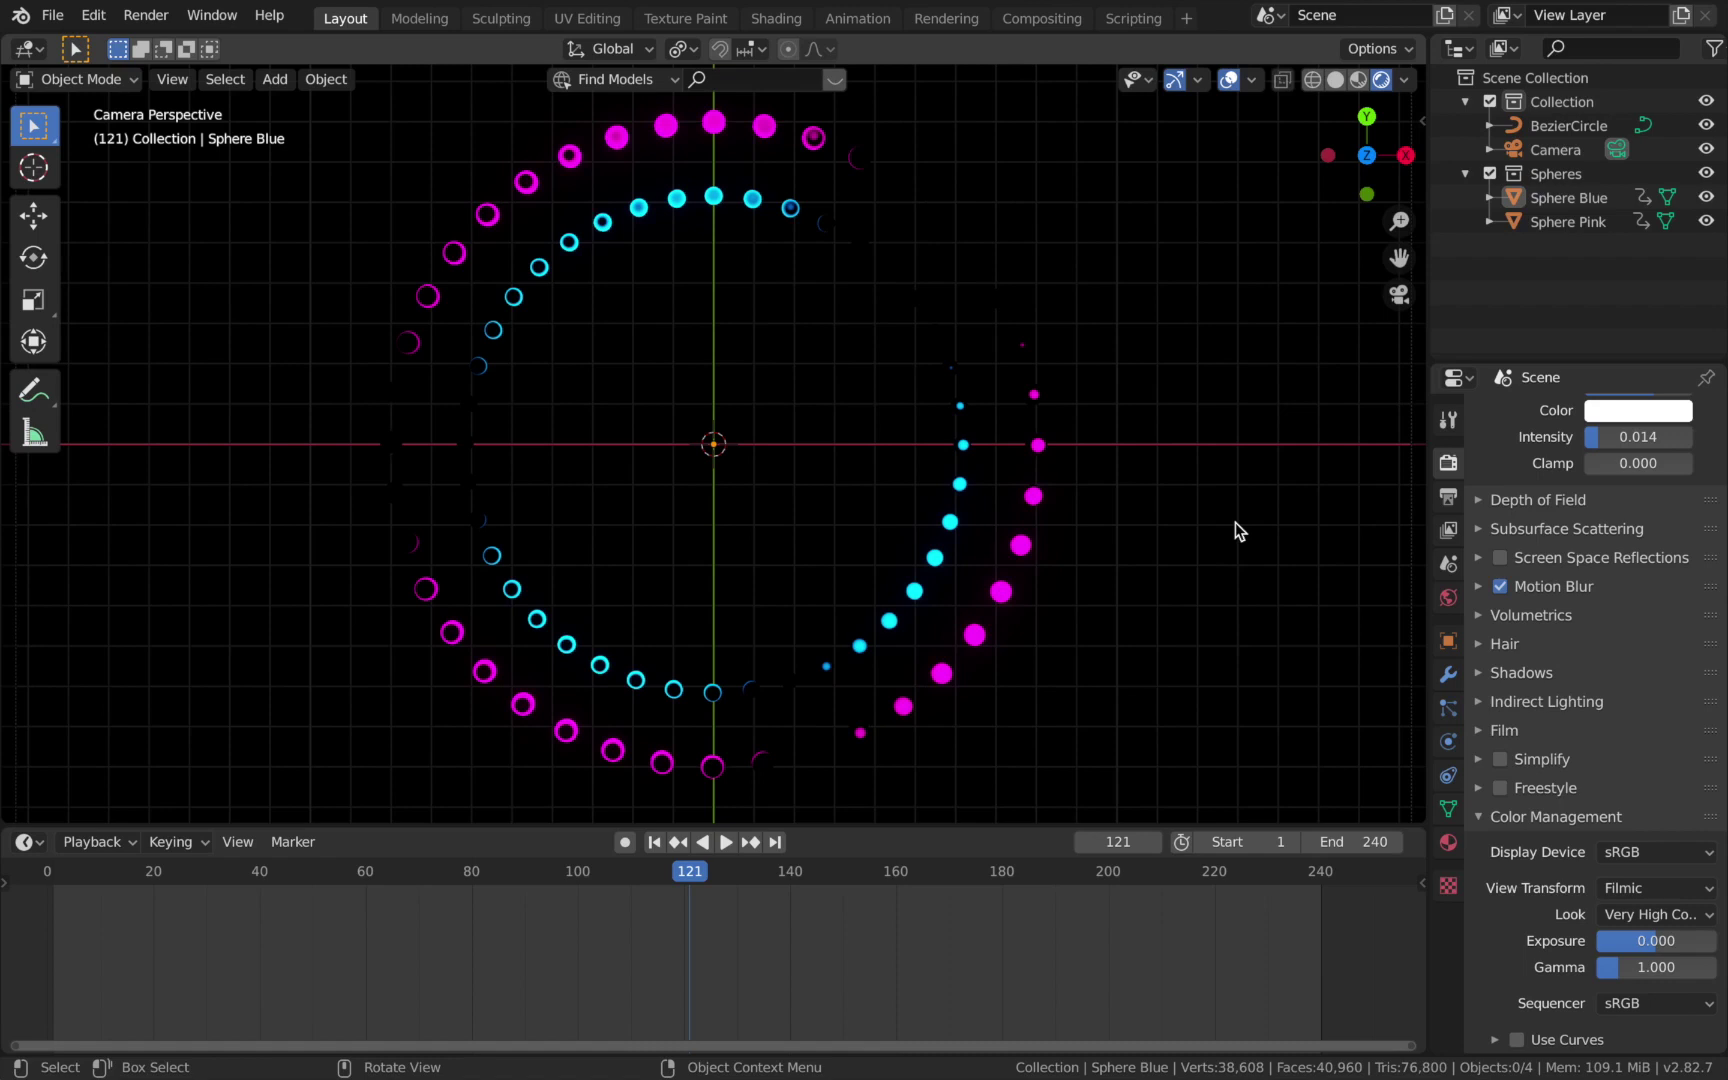
# Add a collection instance of Spheres and scale it up to about 1.69 around the original rings.
pyautogui.hotkey('shift', 'a')
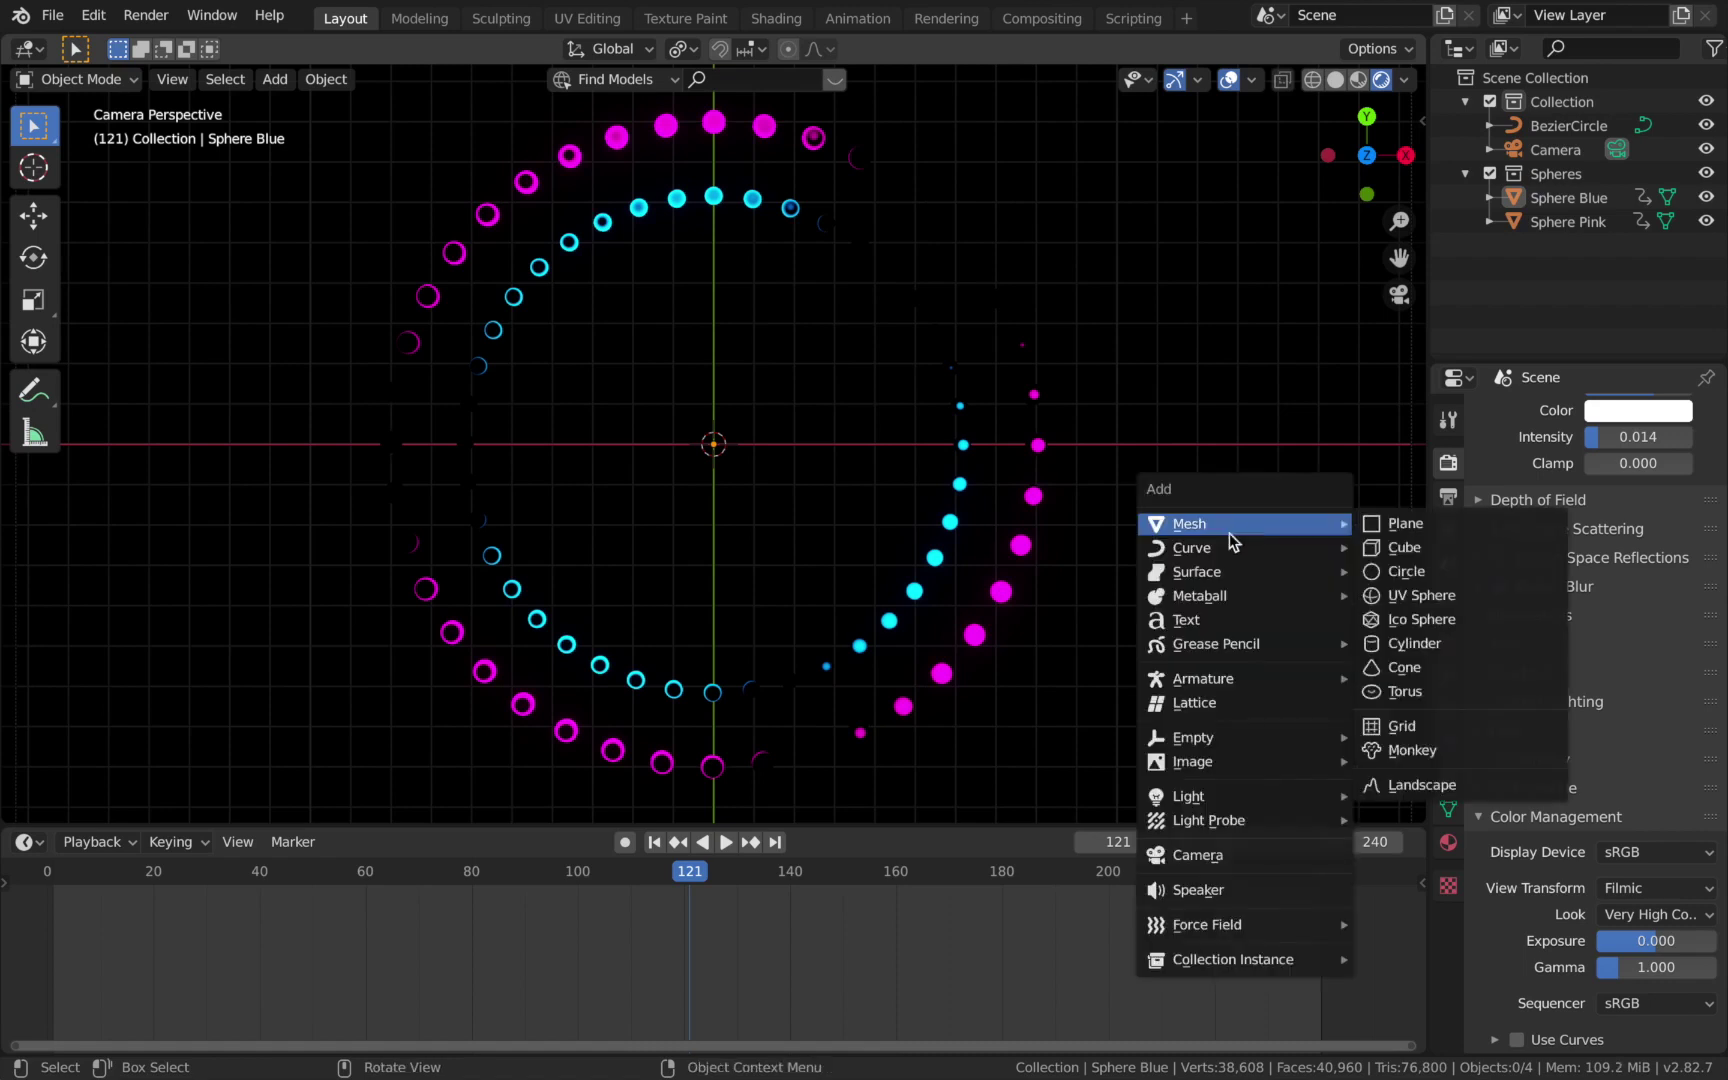
pyautogui.moveTo(1207, 962)
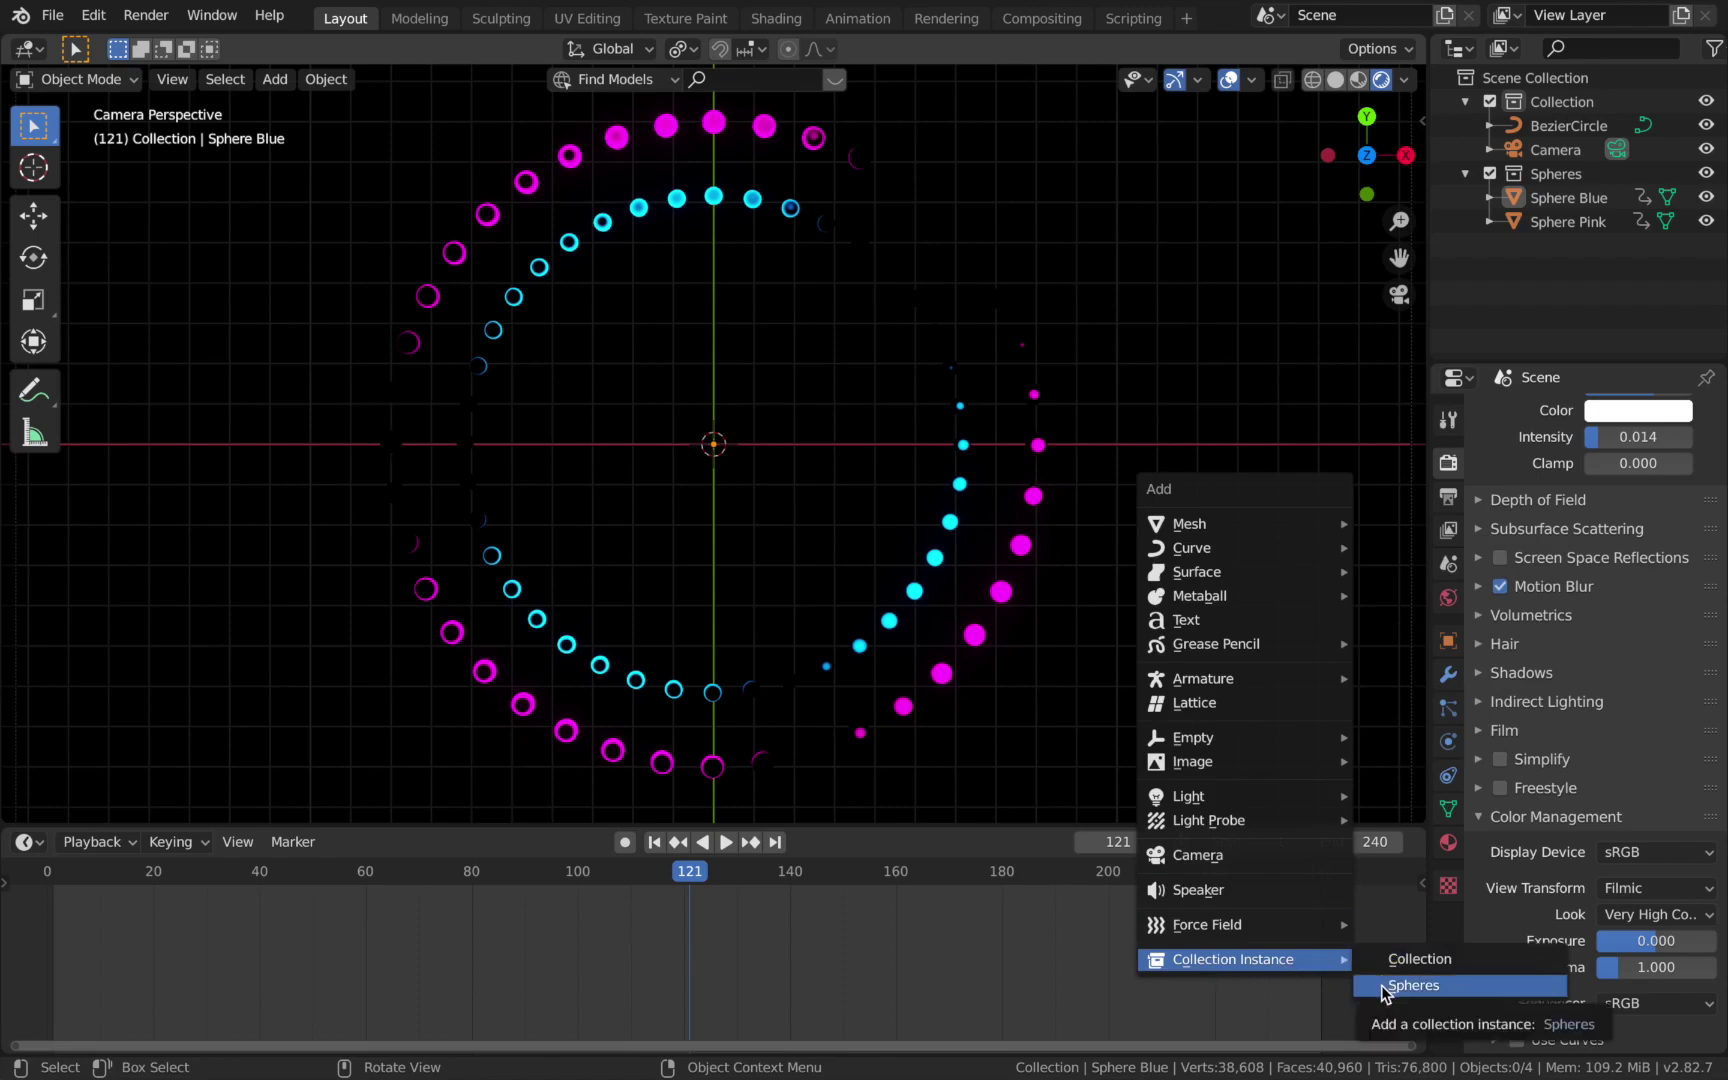
pyautogui.click(1413, 985)
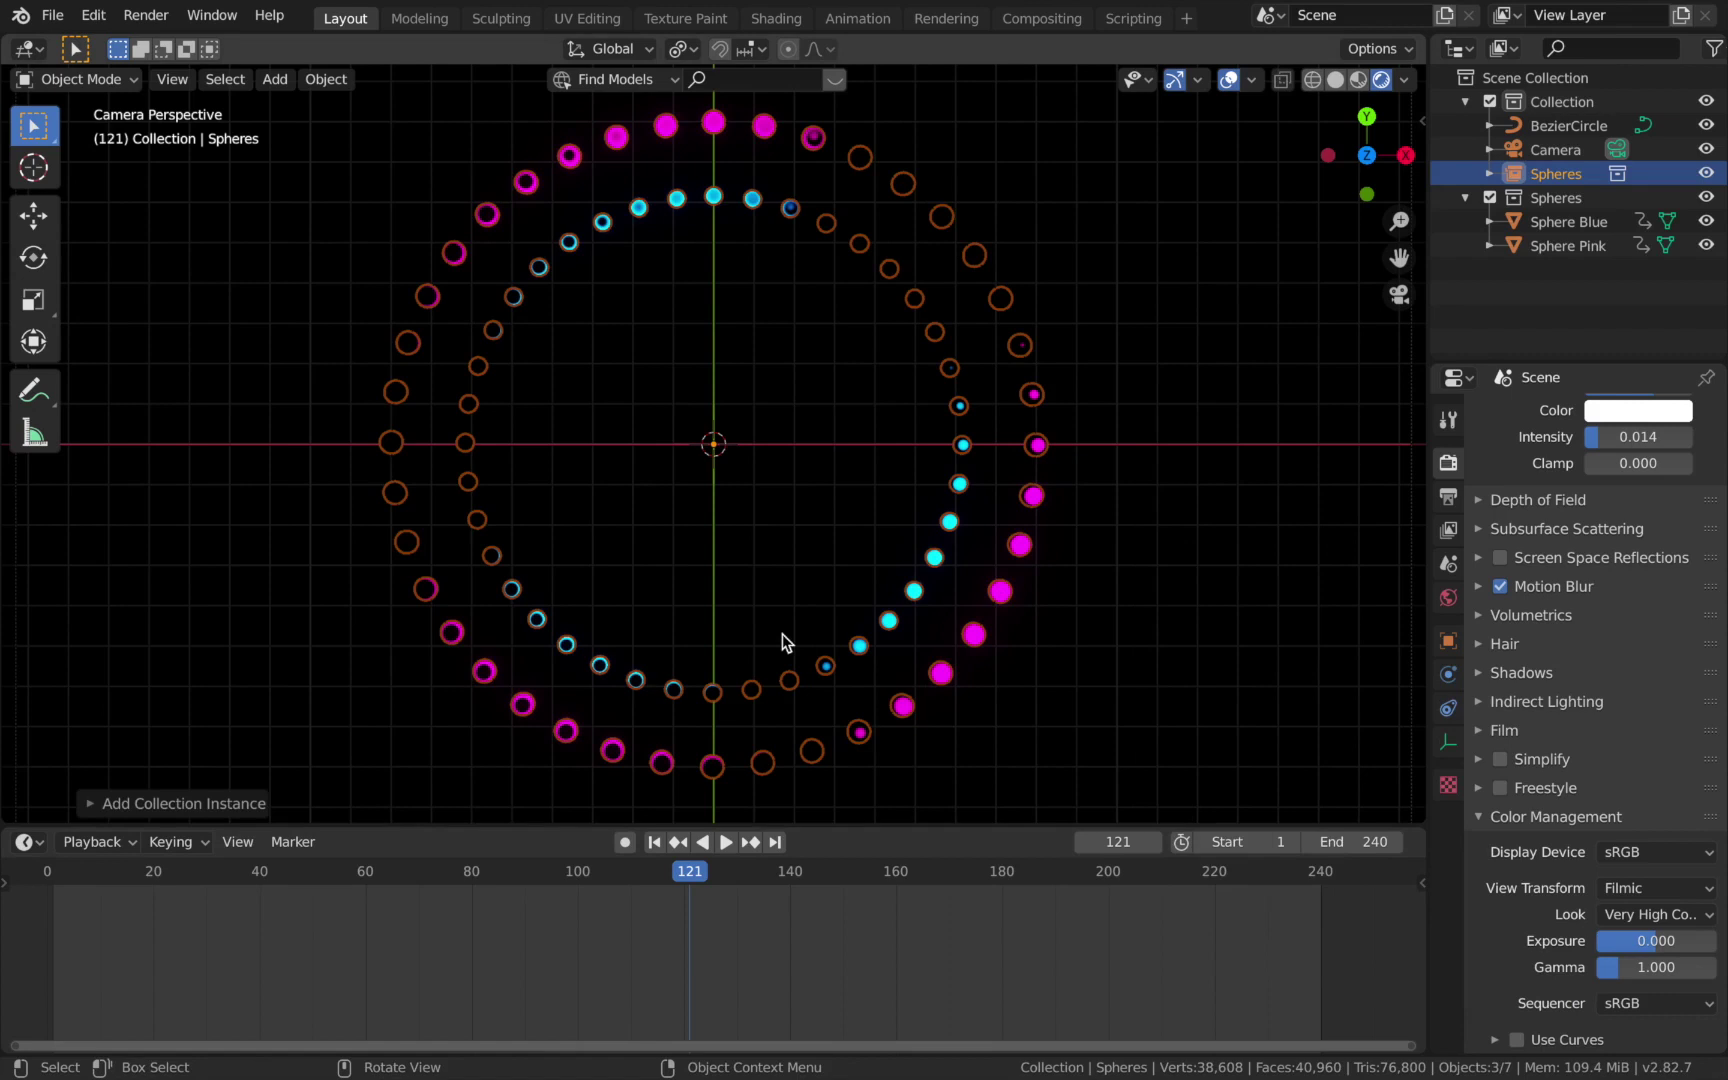
pyautogui.press('s')
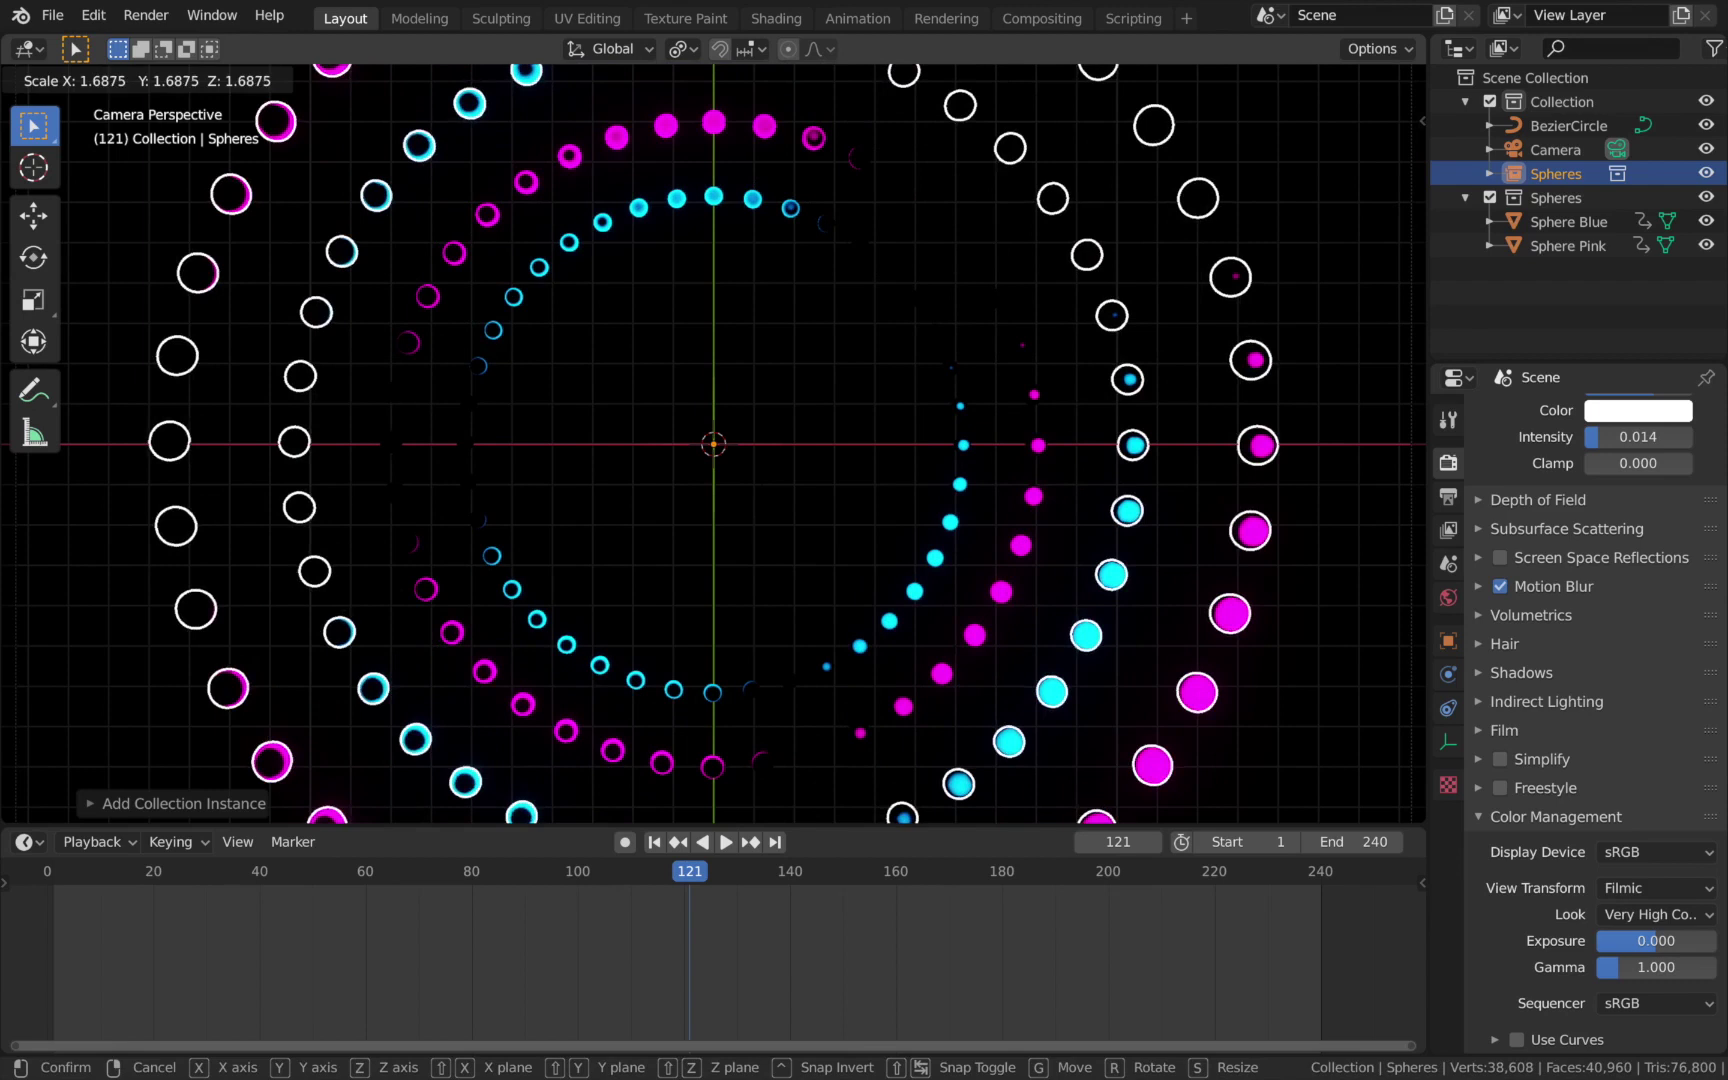
pyautogui.click(1022, 573)
# Duplicate the enlarged Spheres instance in place, scale the copy up by about 1.61 and deselect it.
pyautogui.hotkey('shift', 'd')
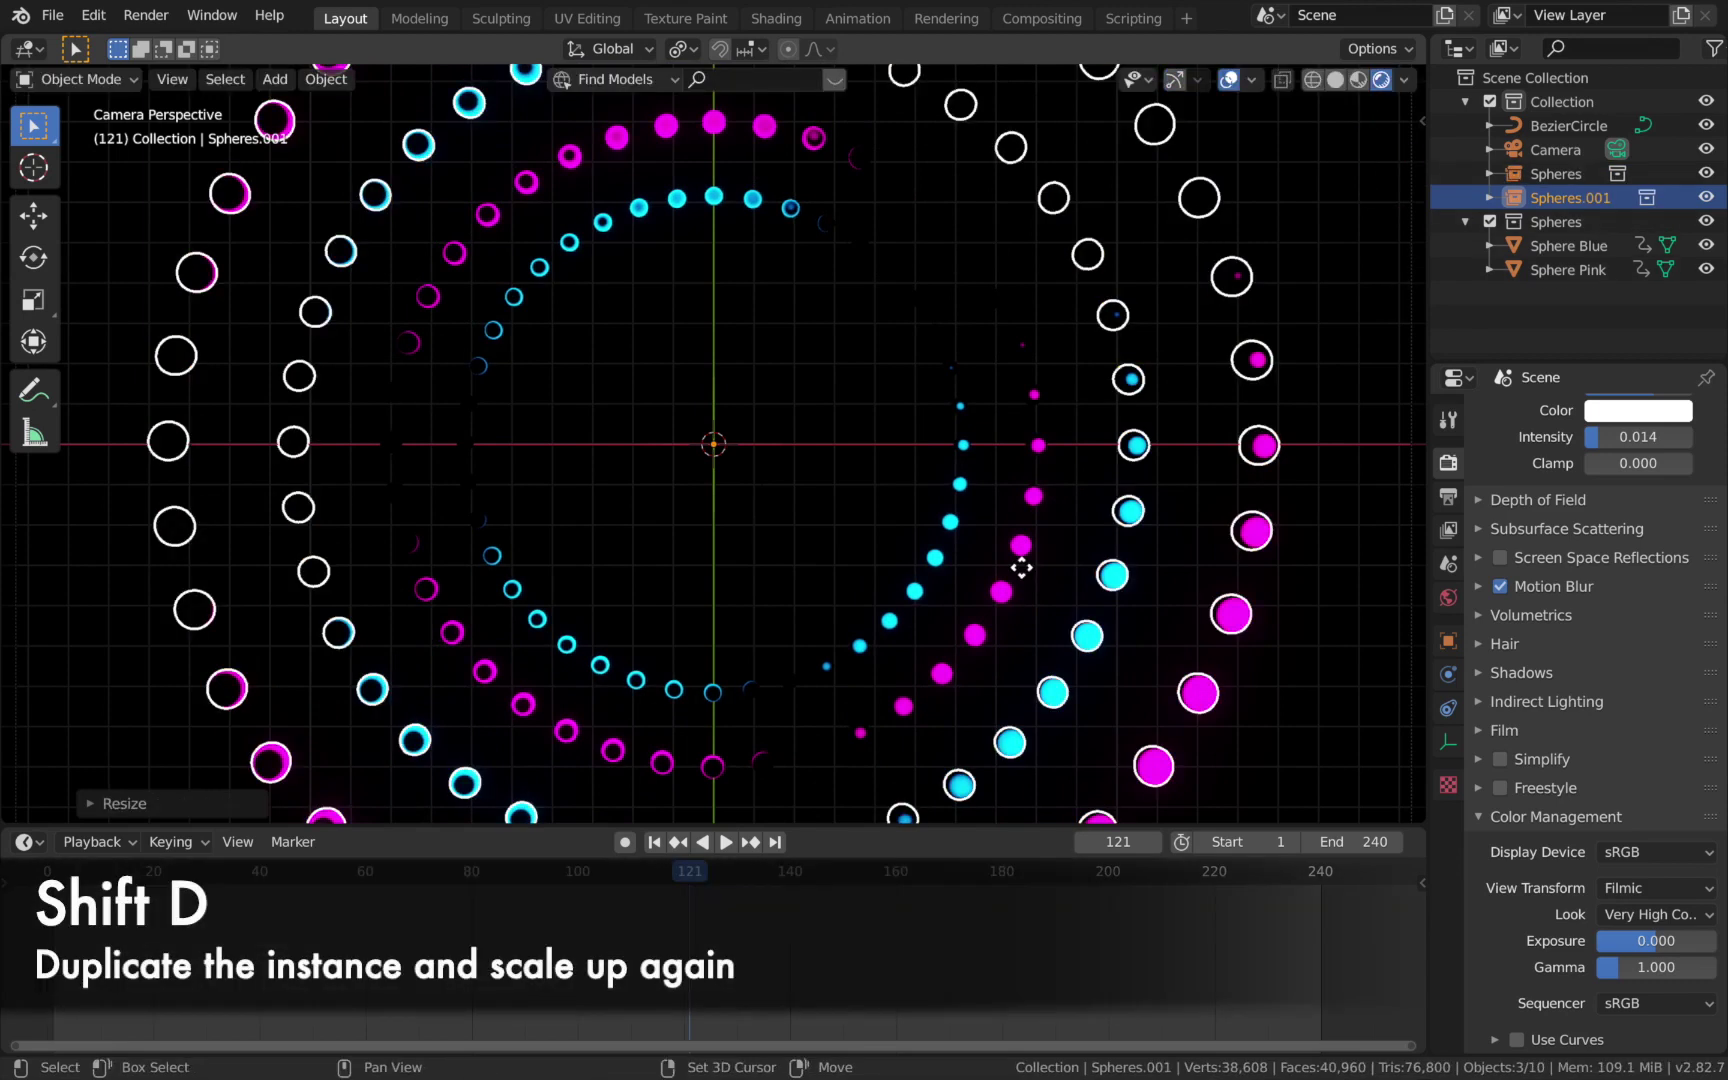
pyautogui.press('s')
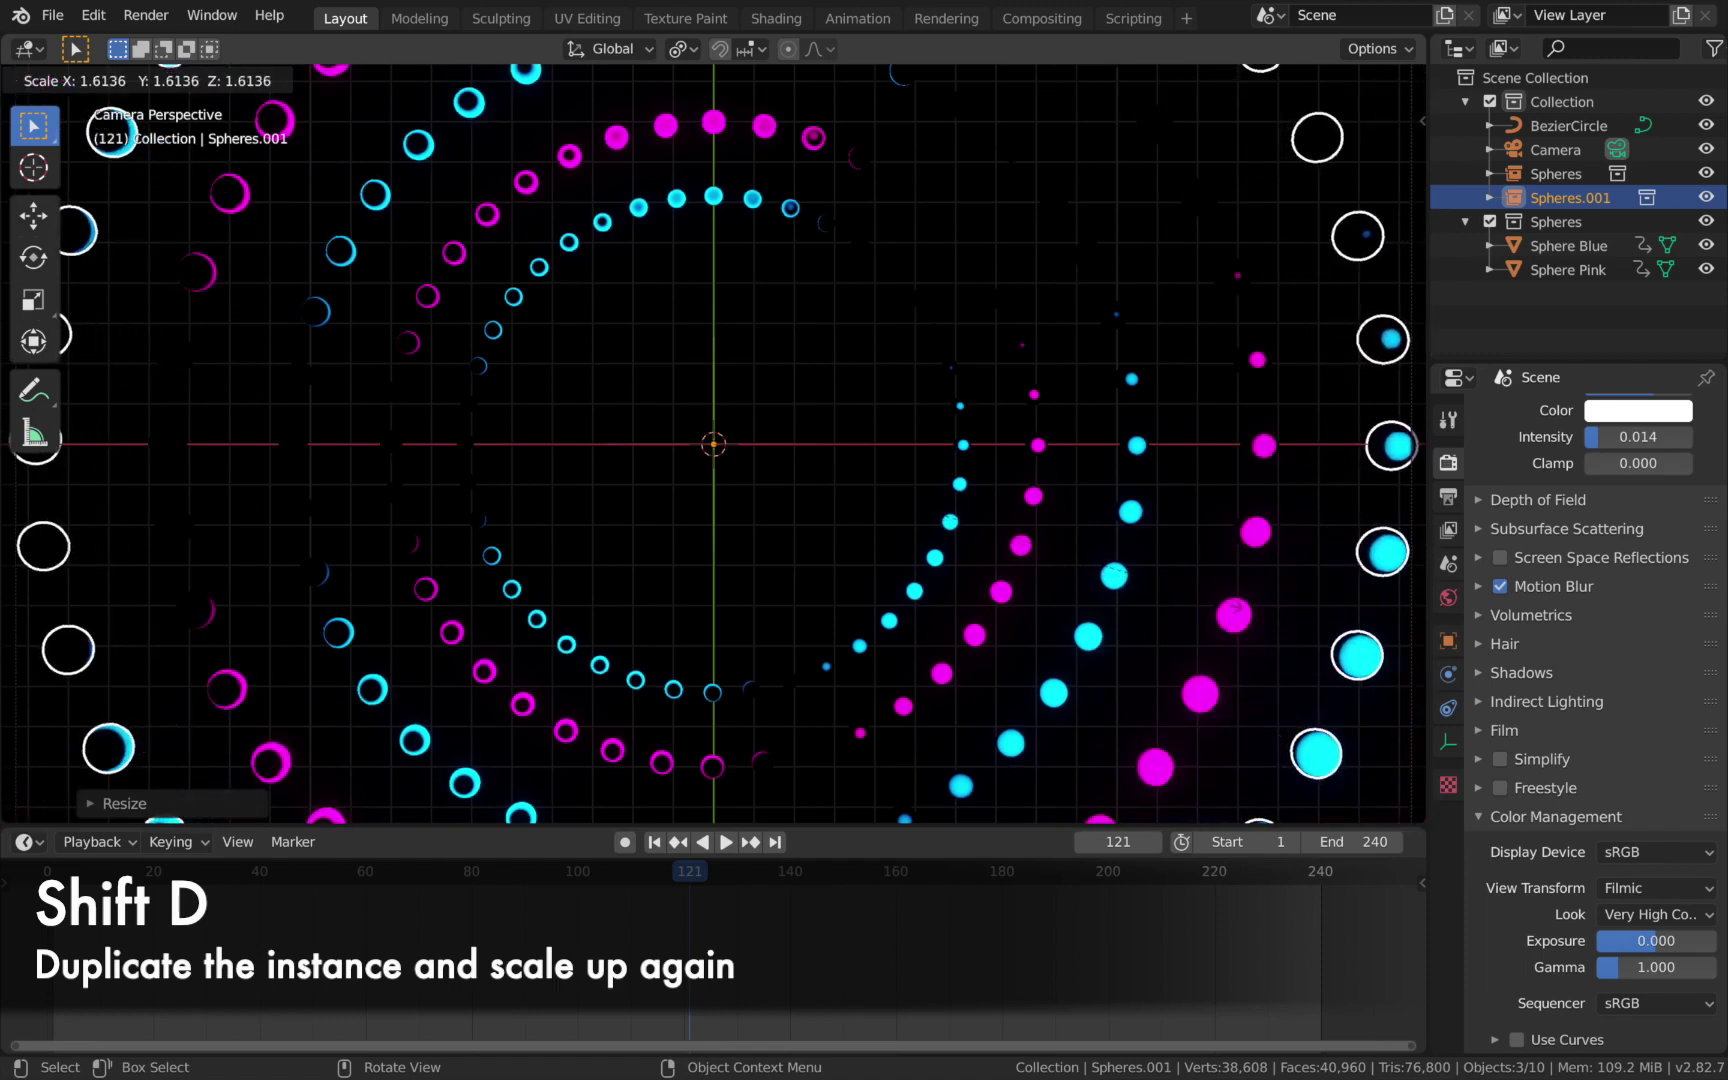
pyautogui.press('Escape')
pyautogui.click(812, 388)
# Add another collection instance of Spheres and scale it down to about 0.6 inside the original rings.
pyautogui.hotkey('shift', 'a')
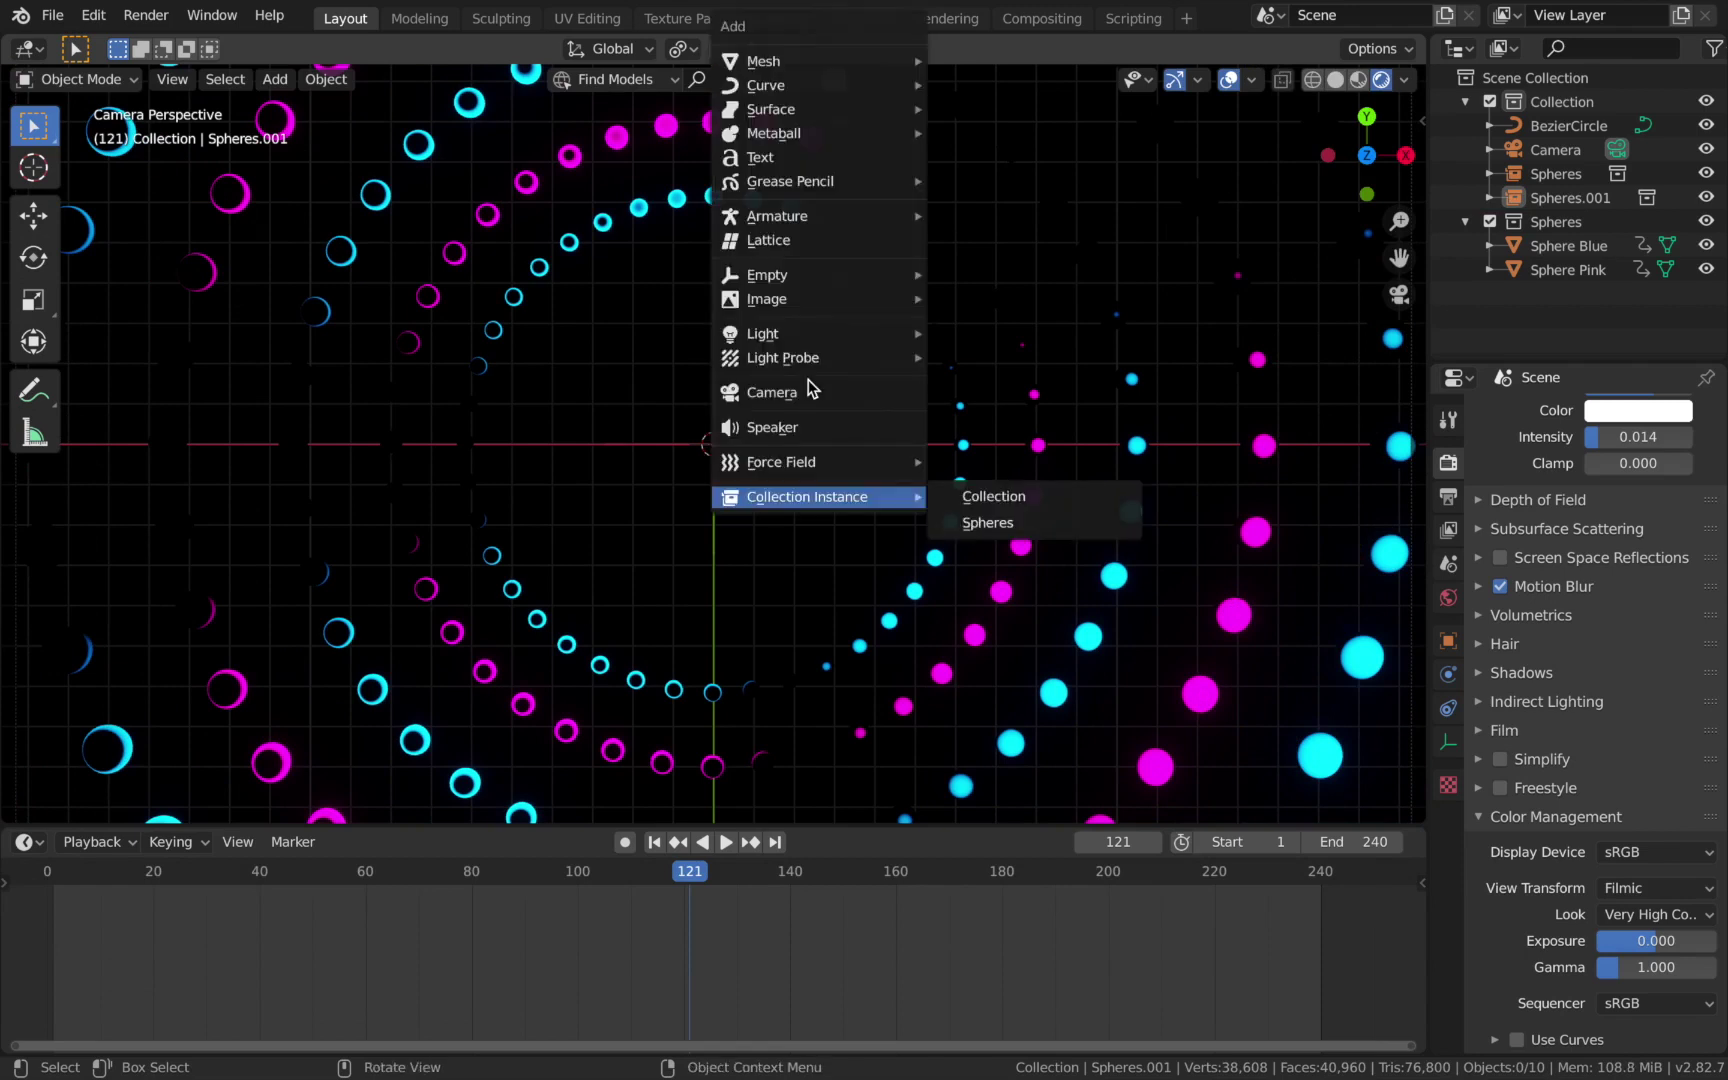
pyautogui.moveTo(900, 505)
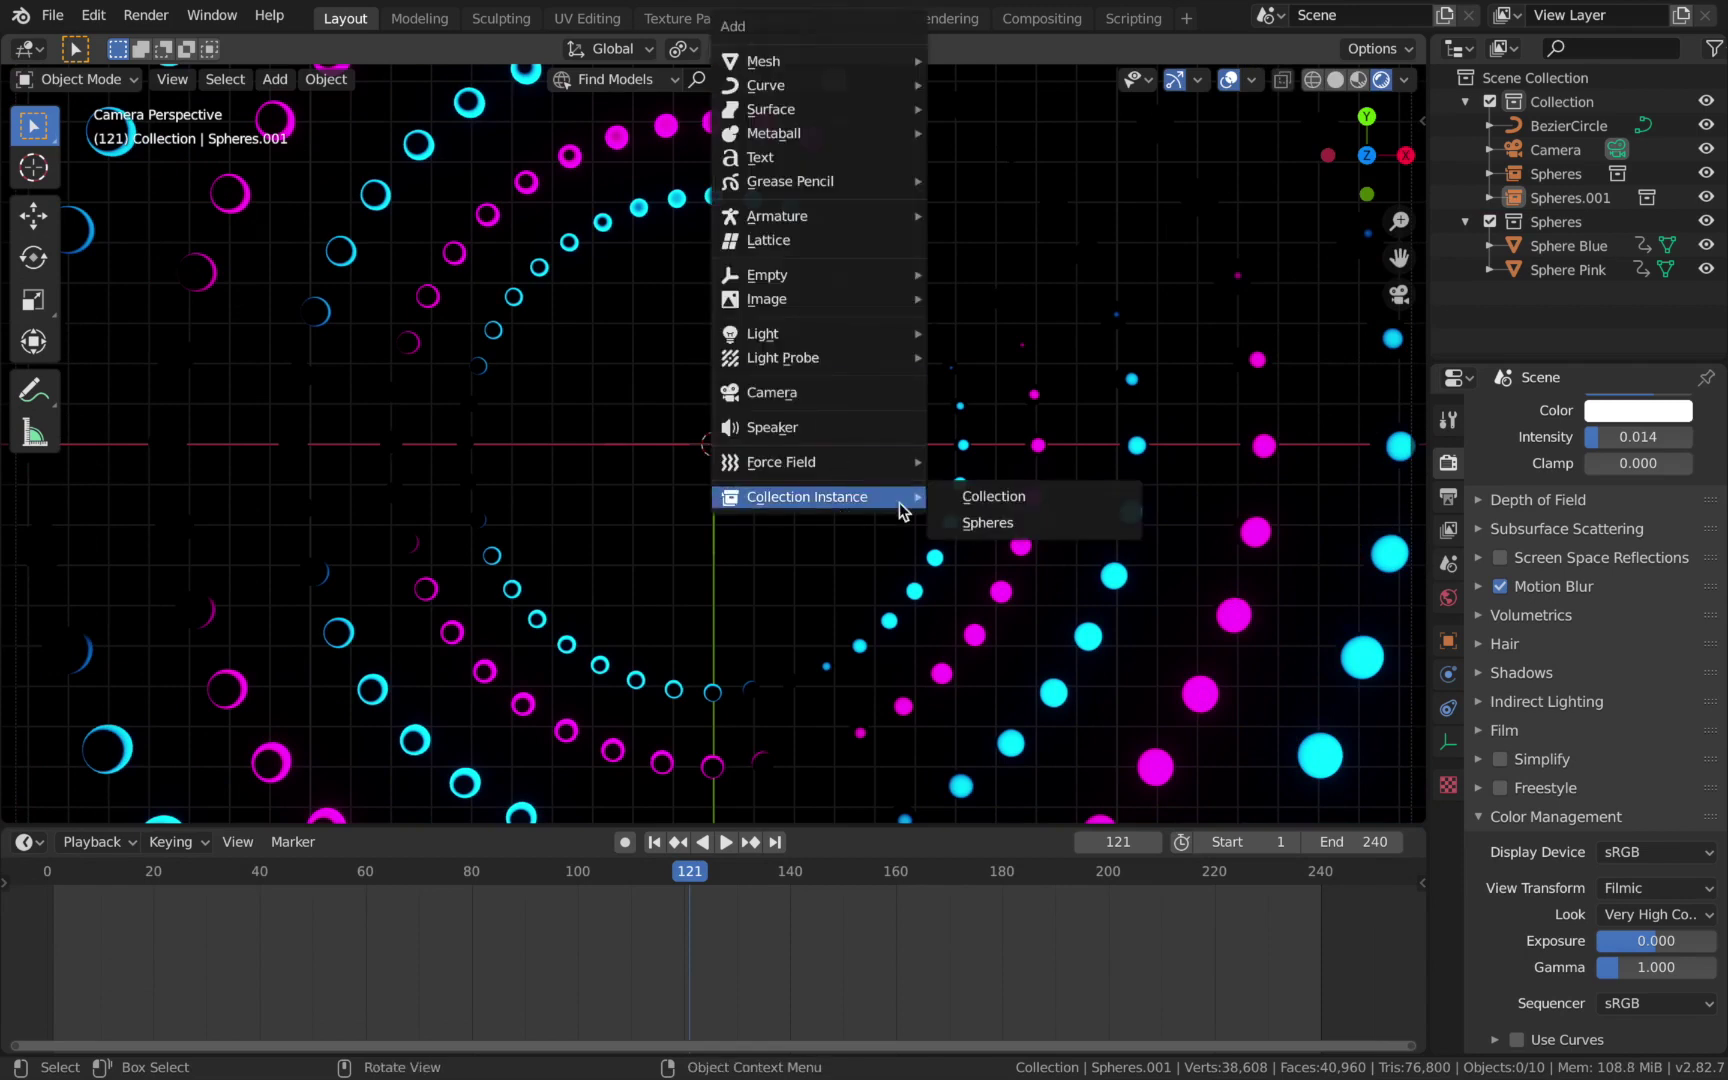
pyautogui.click(970, 524)
pyautogui.press('s')
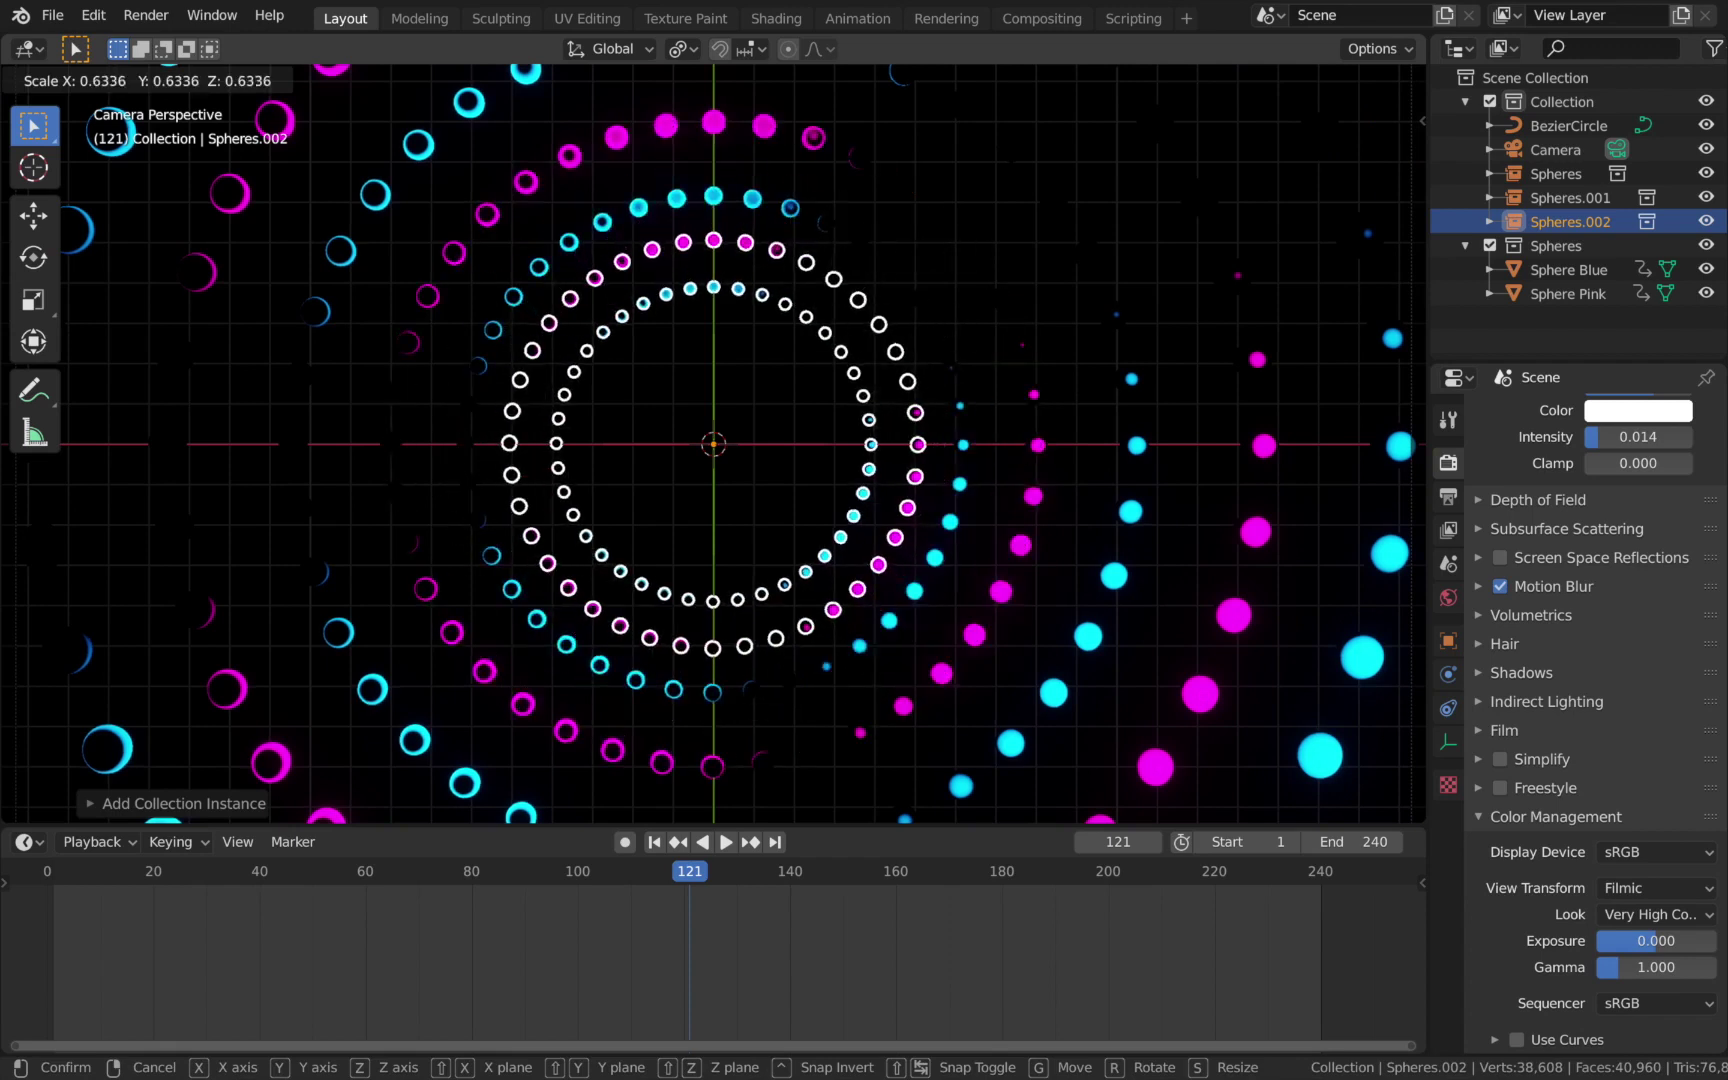
pyautogui.click(797, 457)
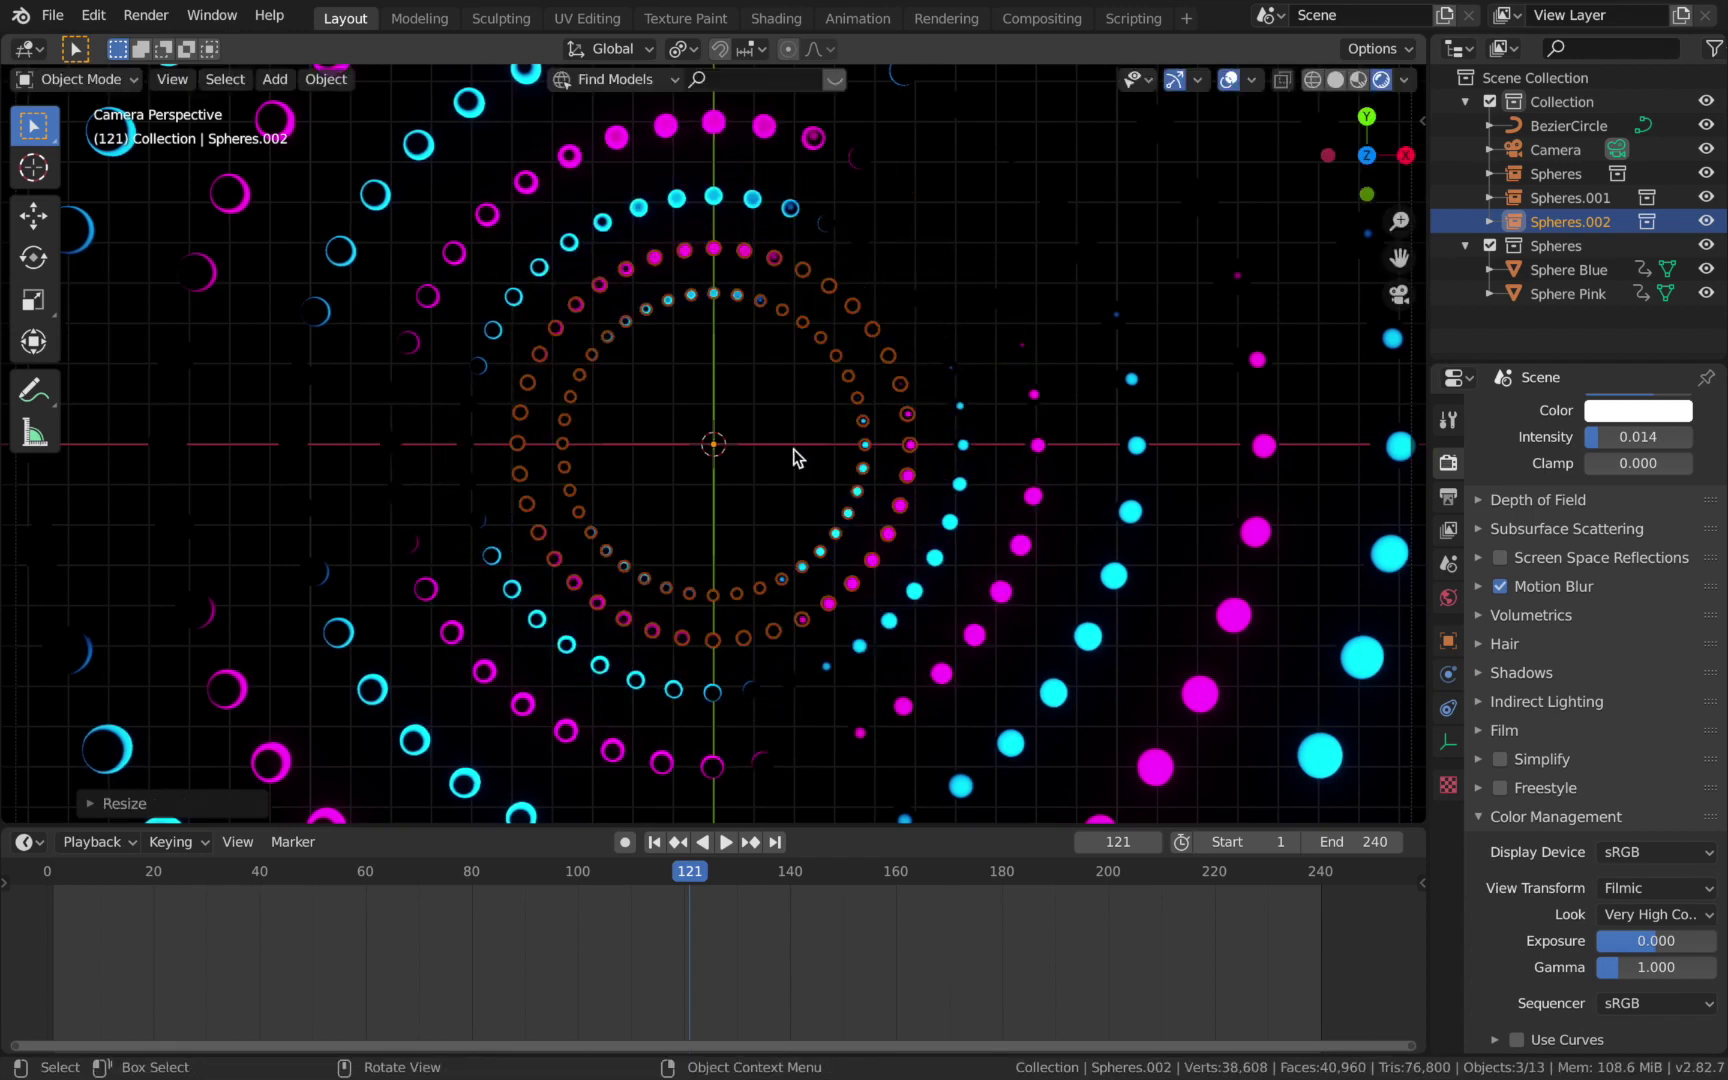
# Duplicate the reduced Spheres instance in place and scale the copy down by about 0.61.
pyautogui.hotkey('shift', 'd')
pyautogui.press('s')
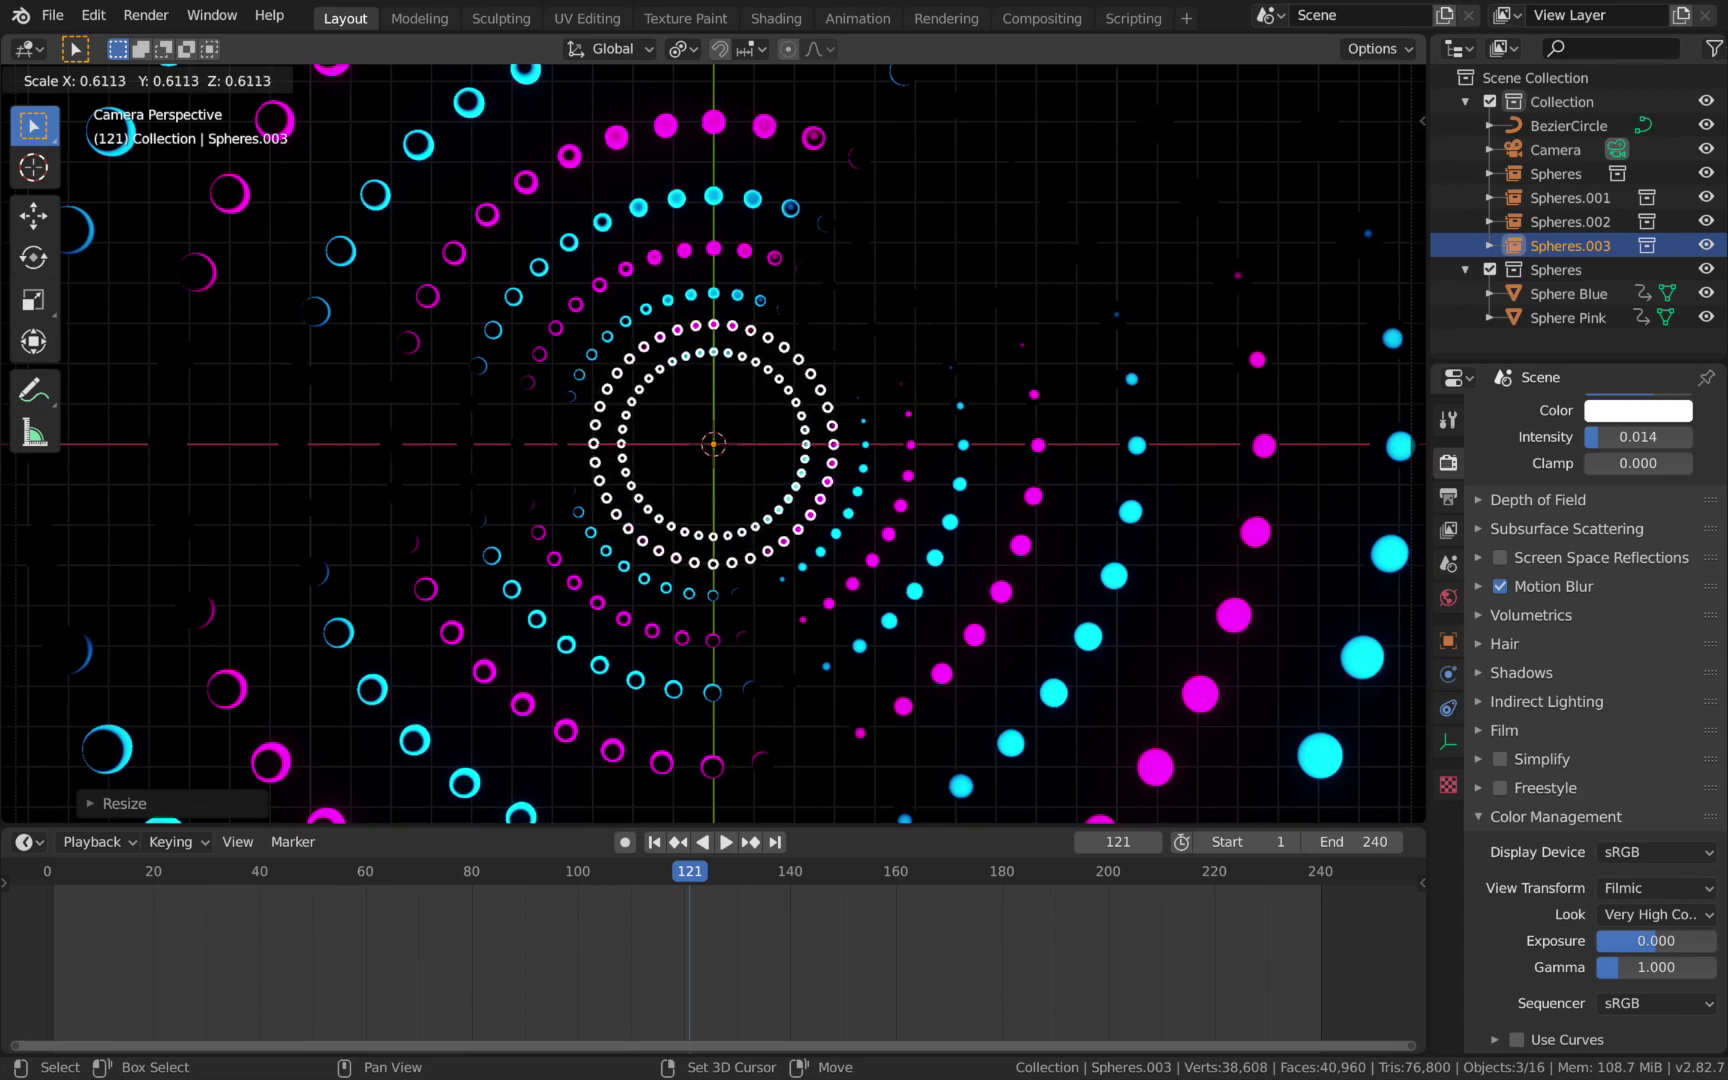
pyautogui.click(806, 471)
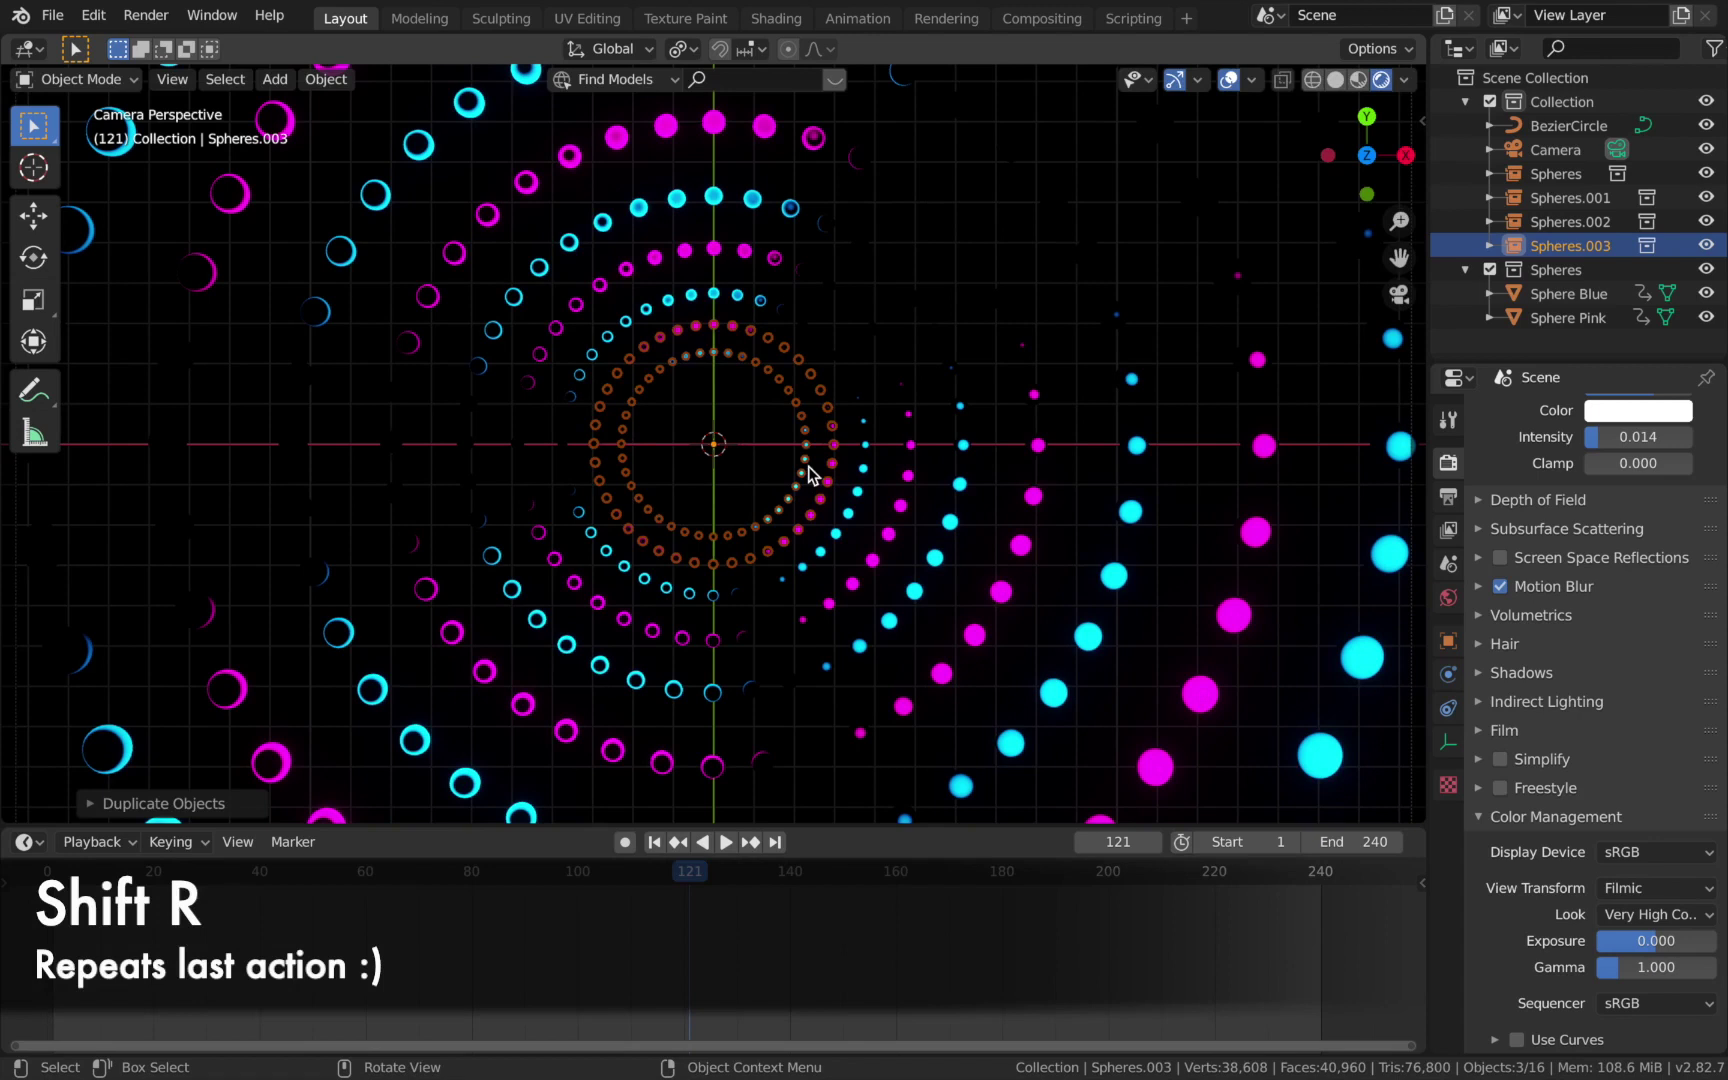
# Repeat the last duplicate-and-shrink action twice to fill the centre with two more, smaller ring pairs.
pyautogui.press('shift')
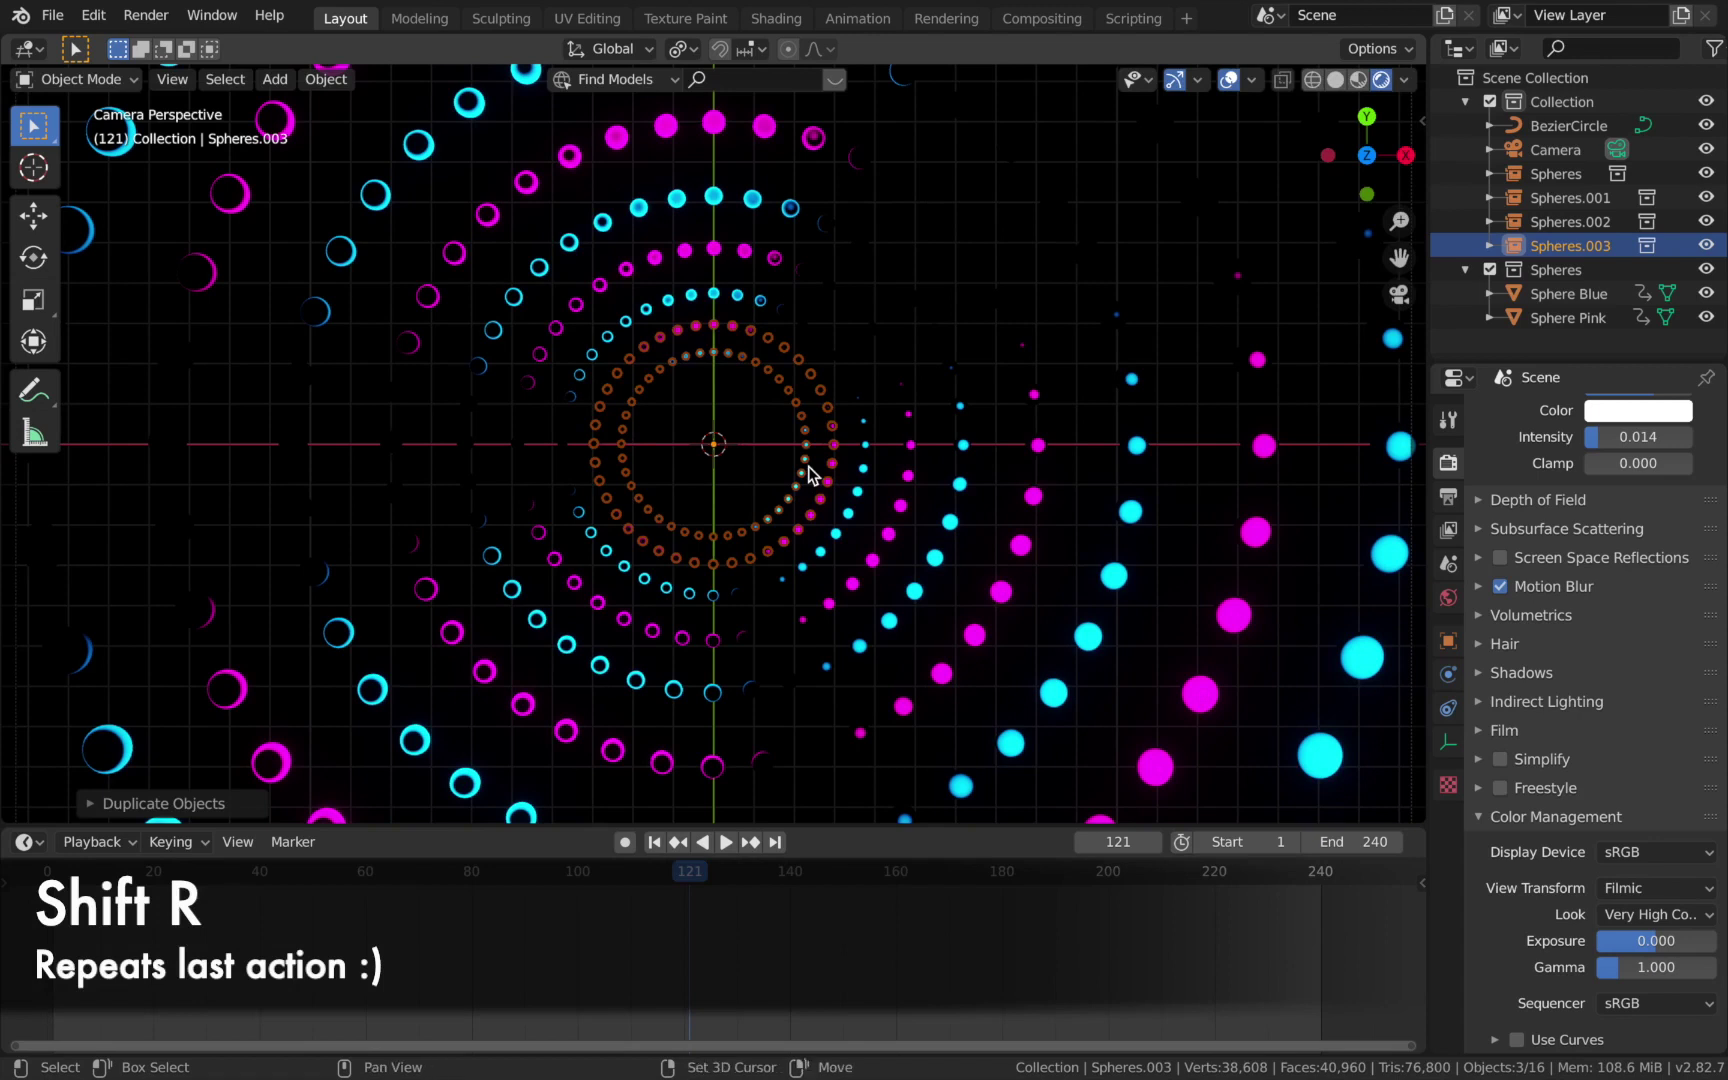
pyautogui.hotkey('shift', 'r')
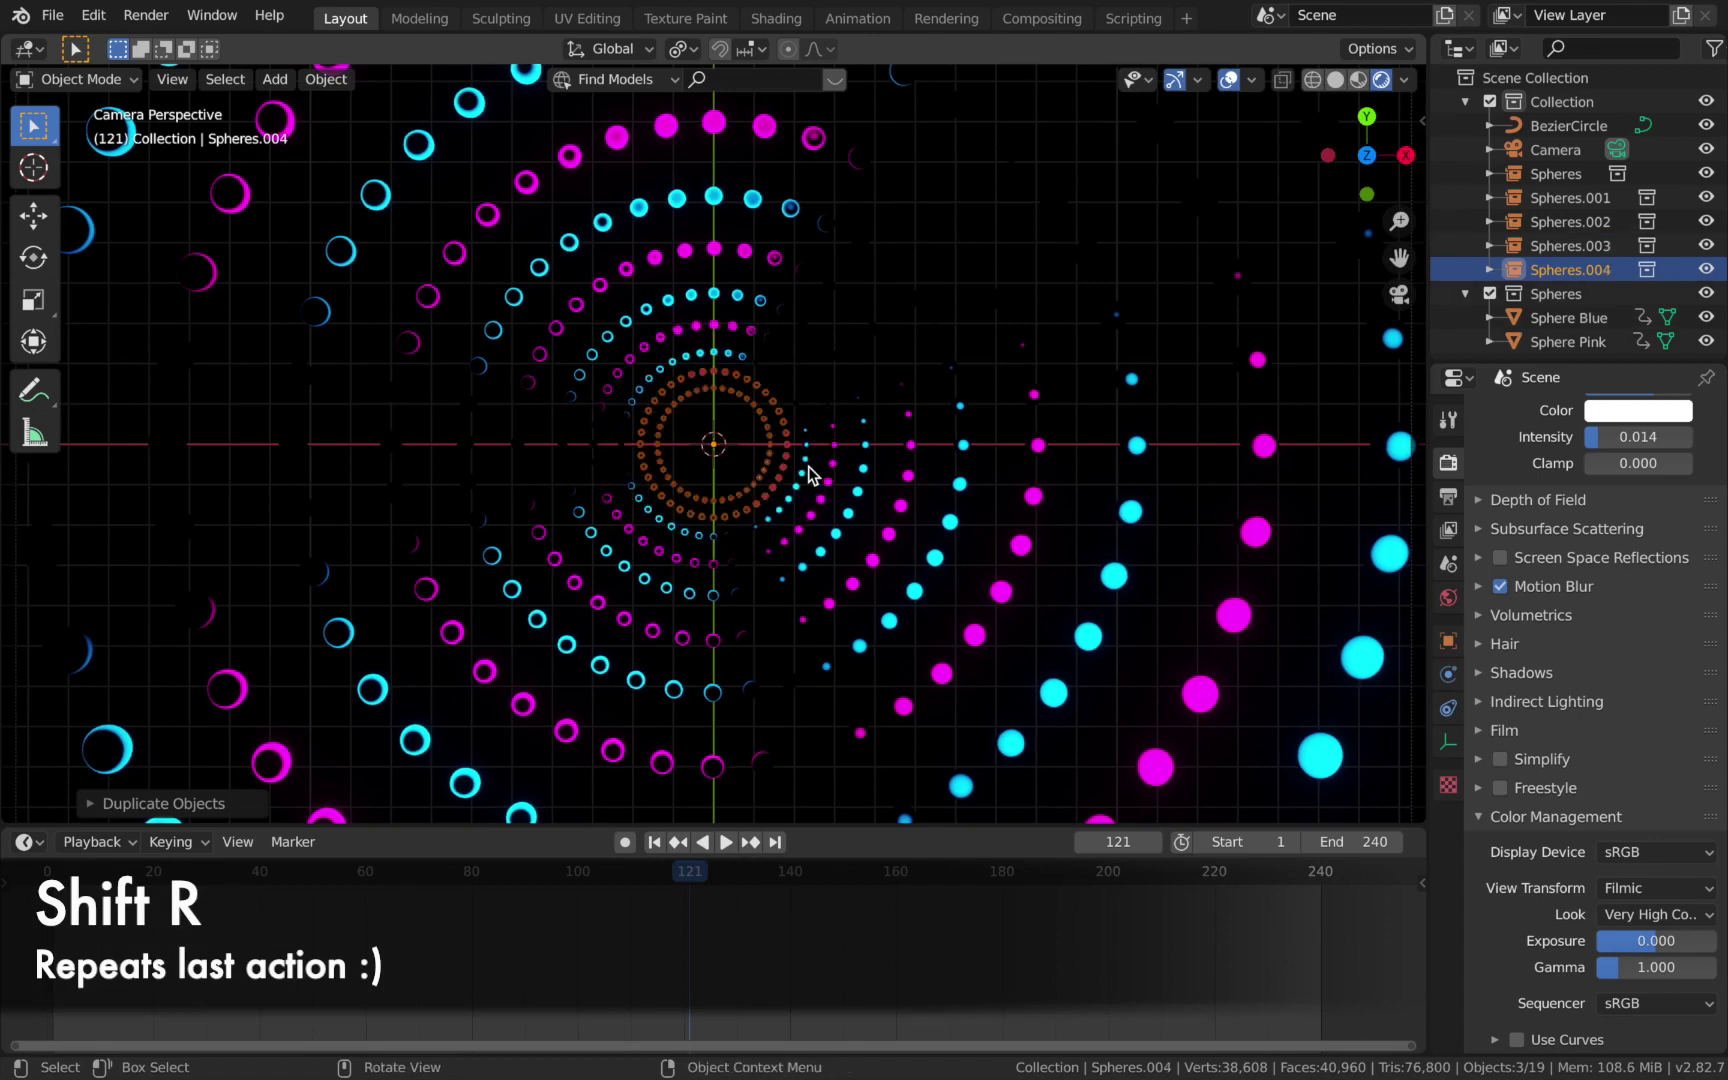
pyautogui.hotkey('shift', 'r')
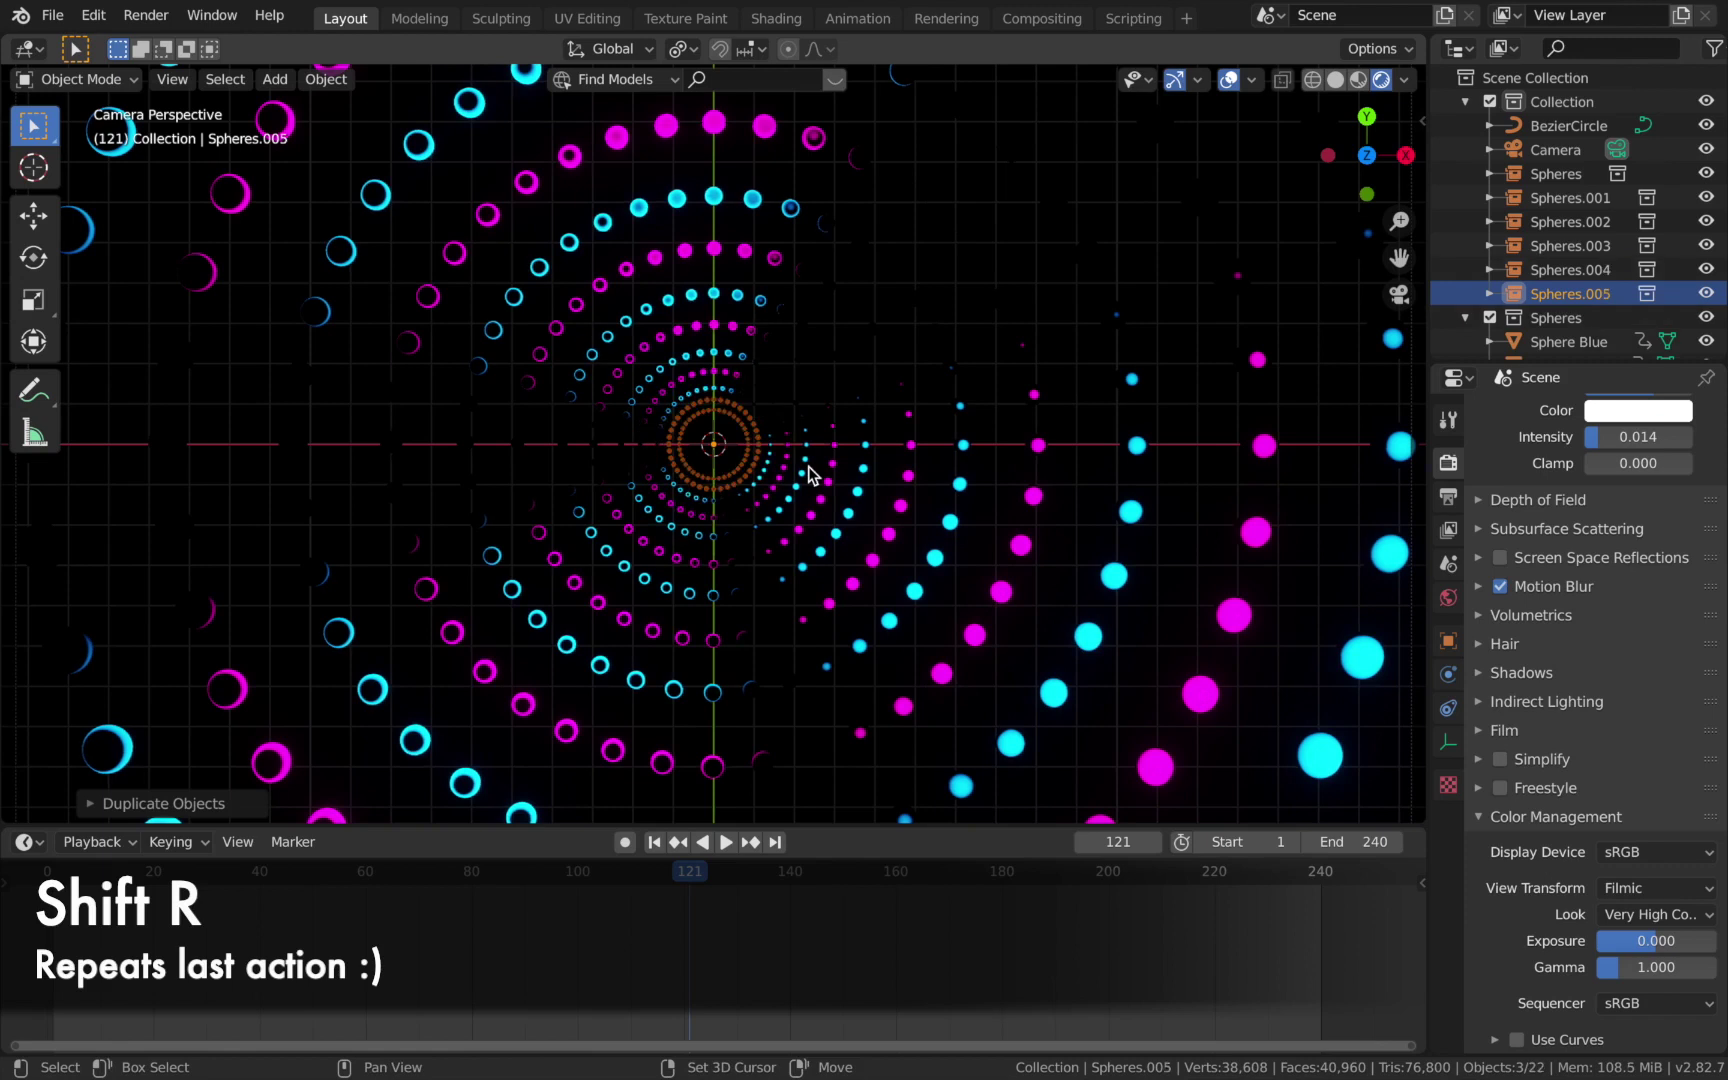
# Hide the viewport overlays, play back the animation of all the rings and return to frame 1.
pyautogui.click(810, 475)
pyautogui.click(1229, 79)
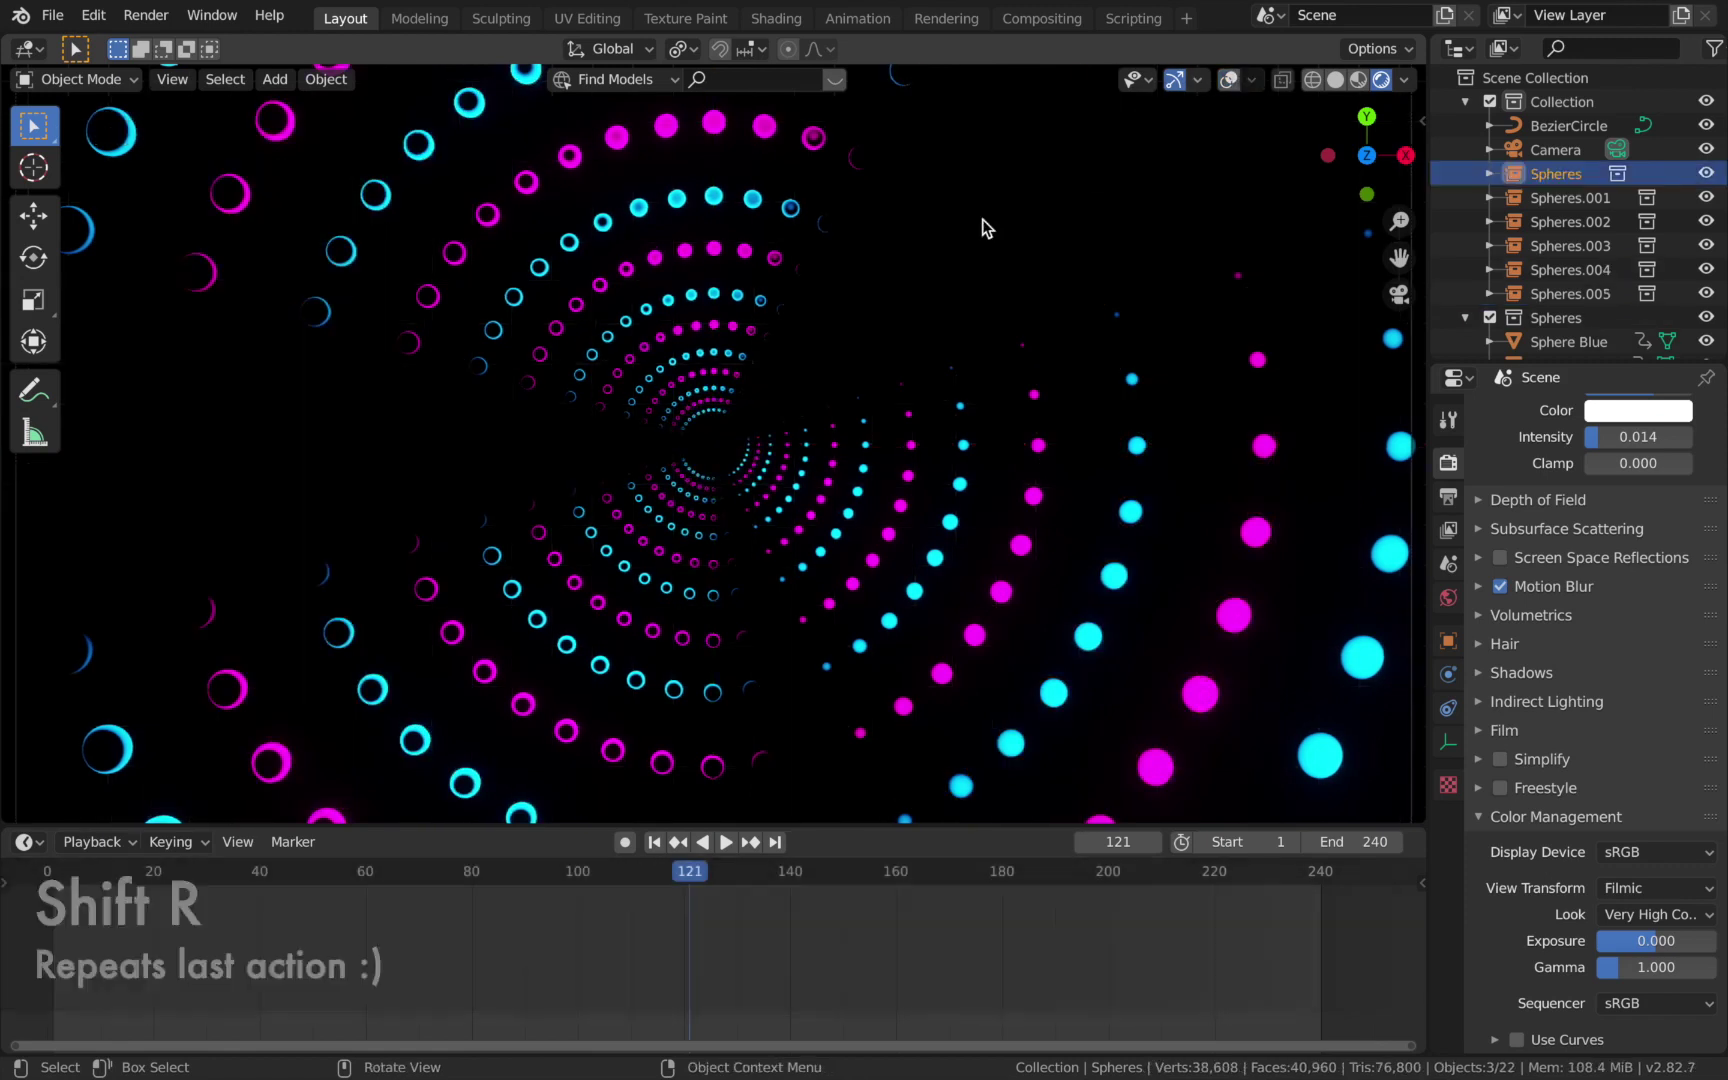
pyautogui.press('space')
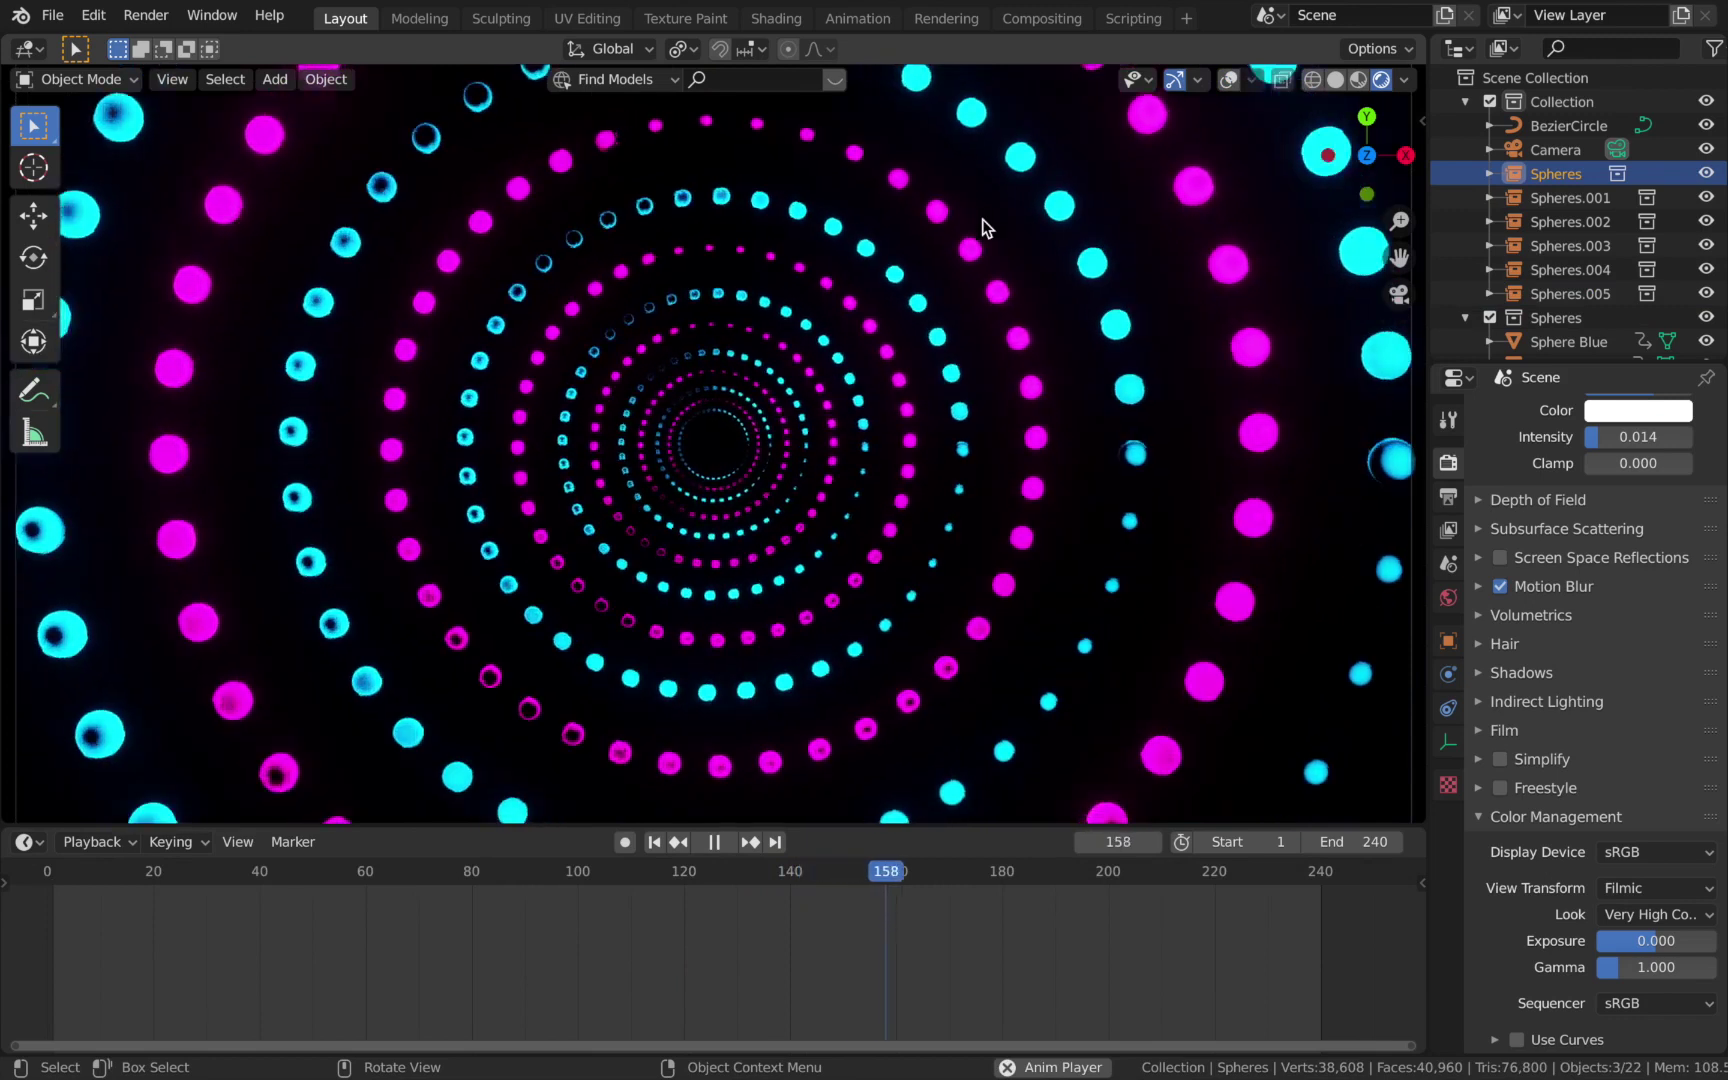
pyautogui.click(743, 873)
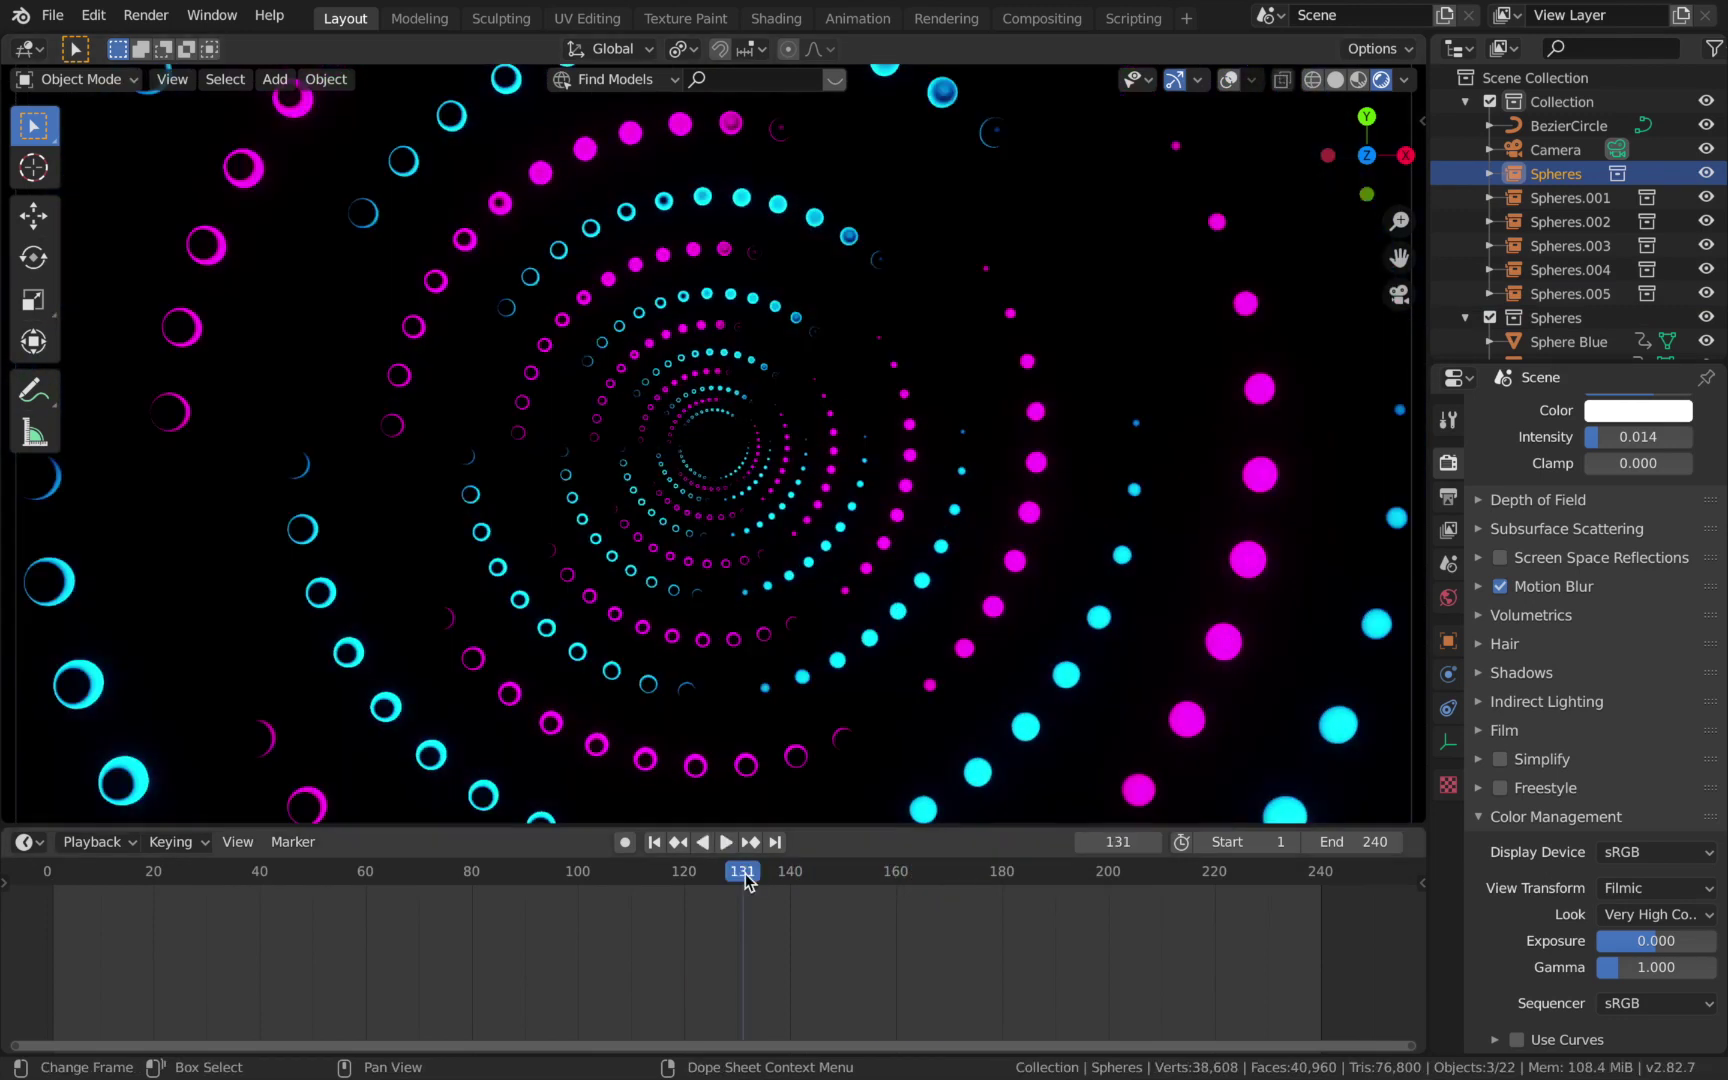
pyautogui.click(654, 842)
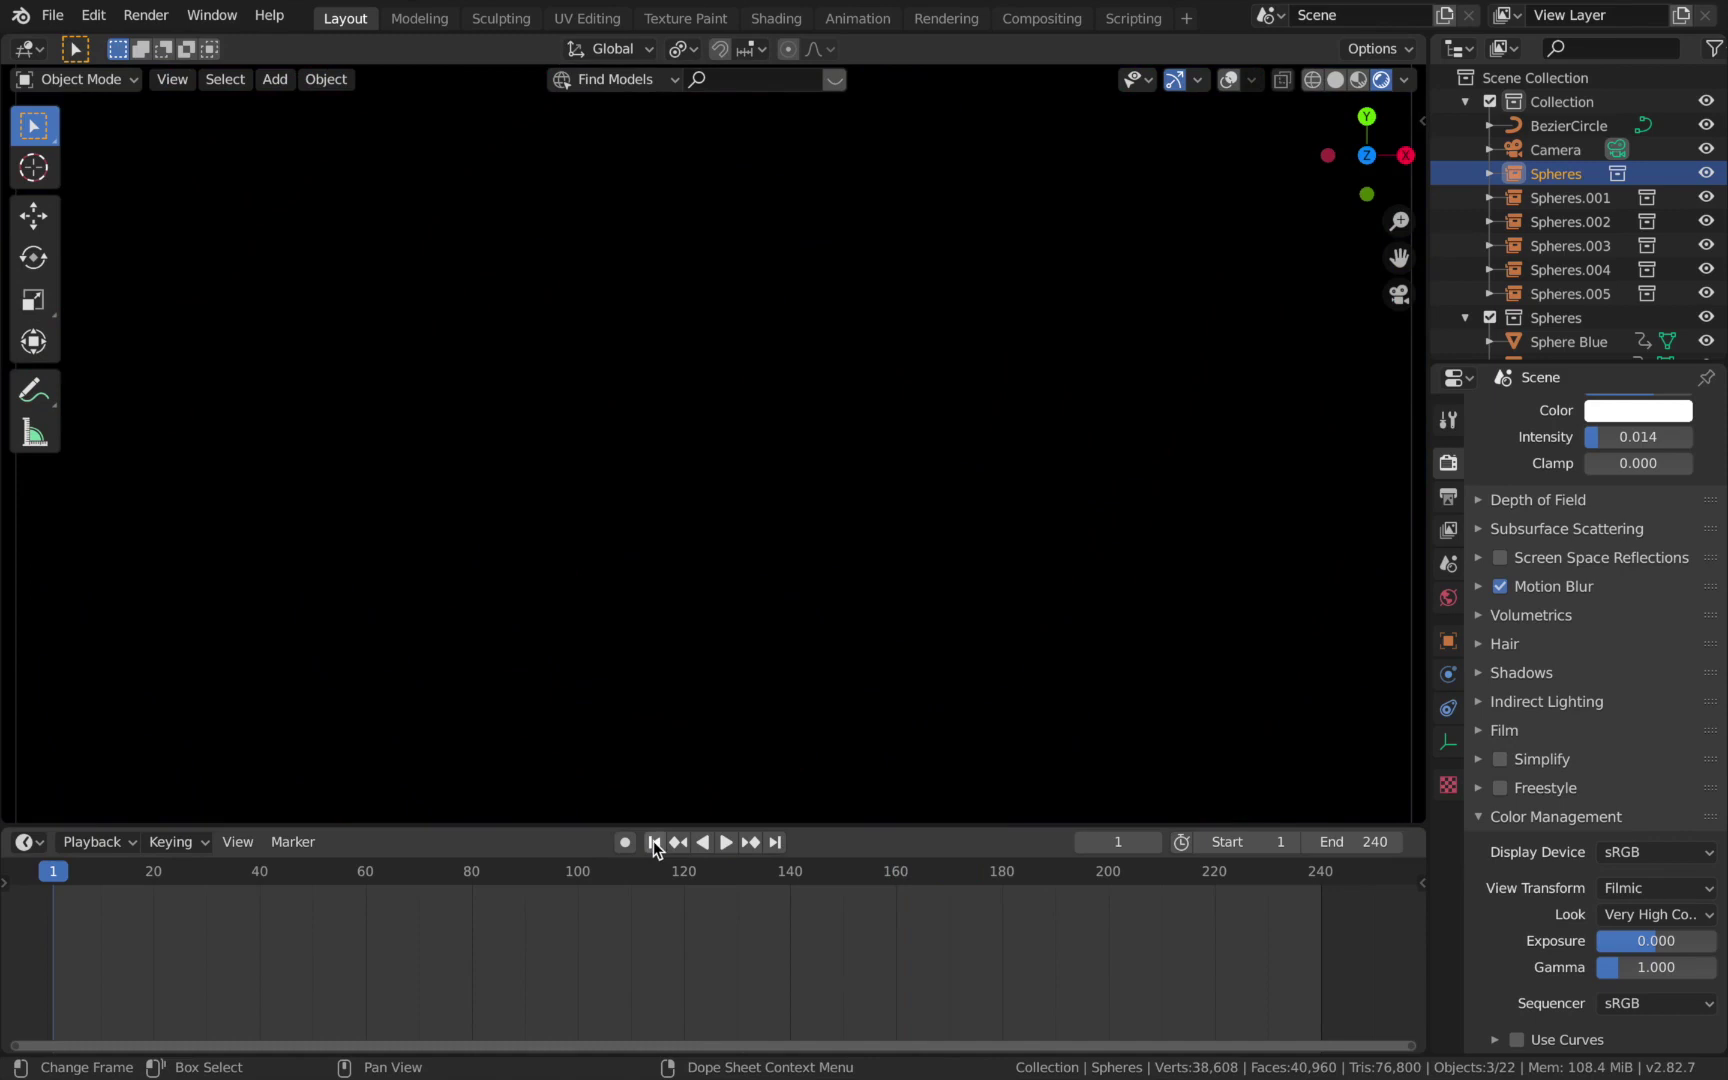
pyautogui.click(683, 873)
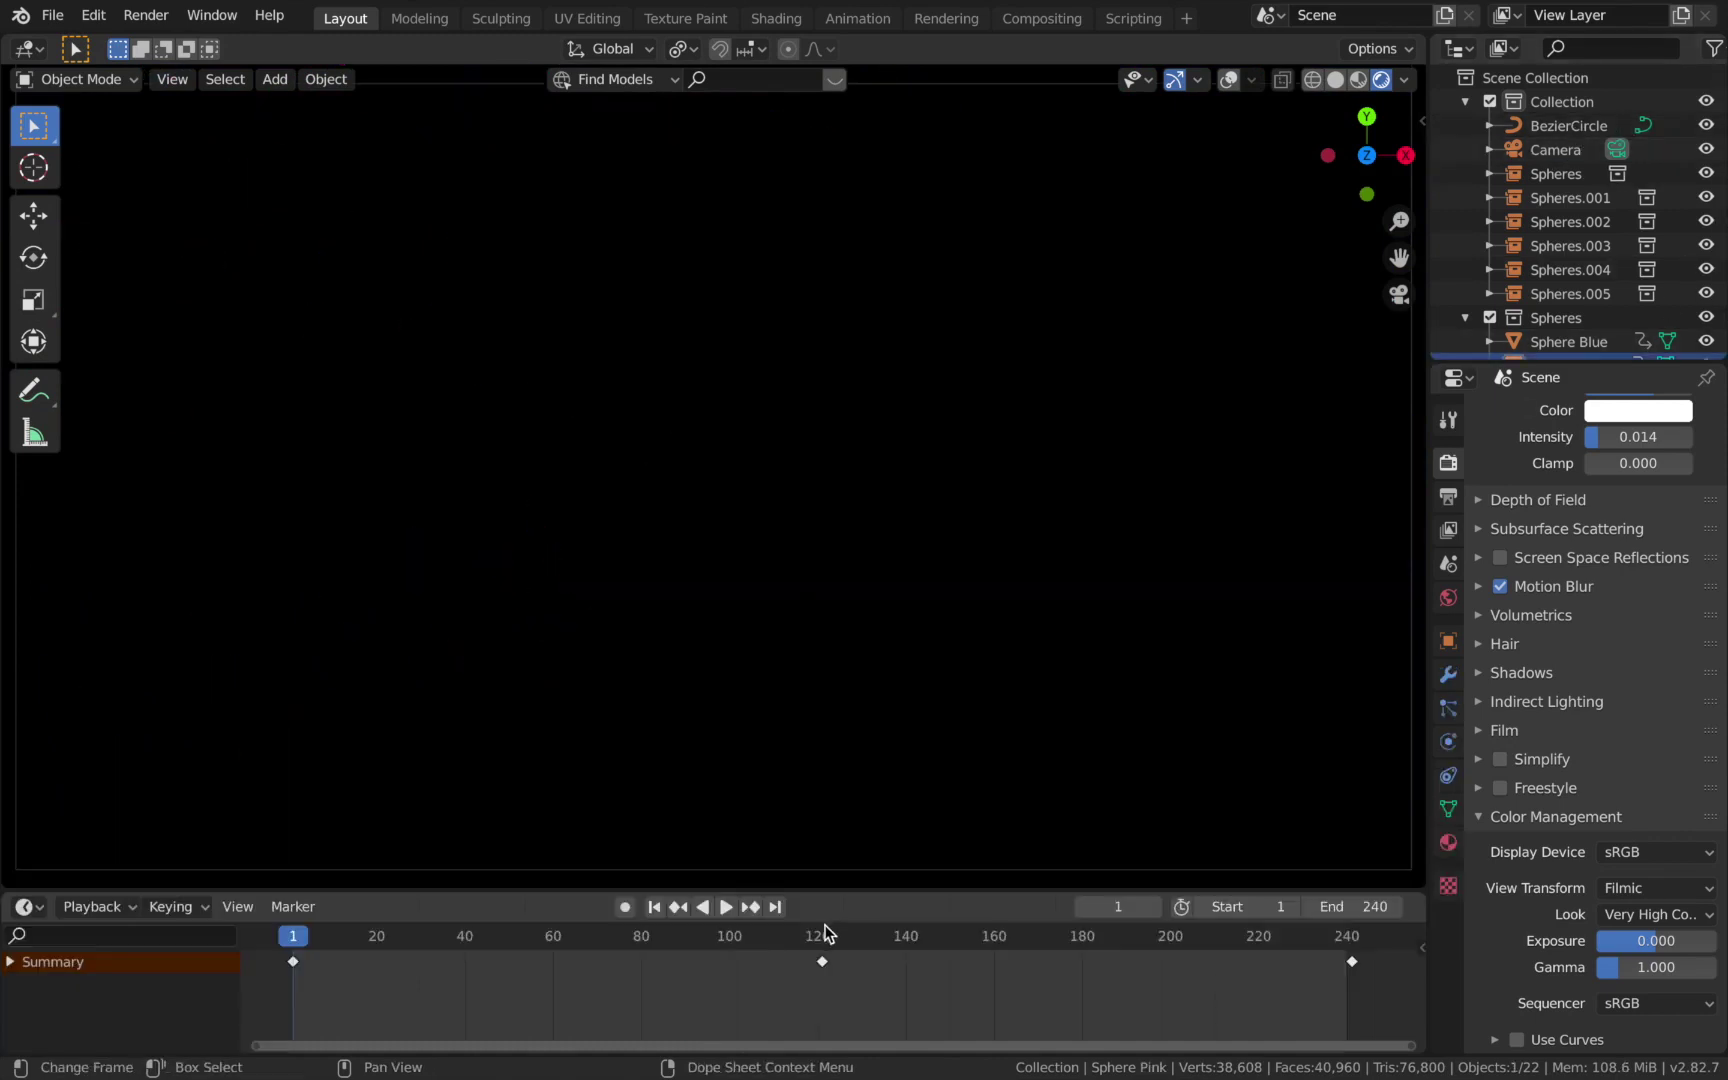
# Select the camera and set its focal length to 18 mm while previewing frame 122.
pyautogui.click(1558, 152)
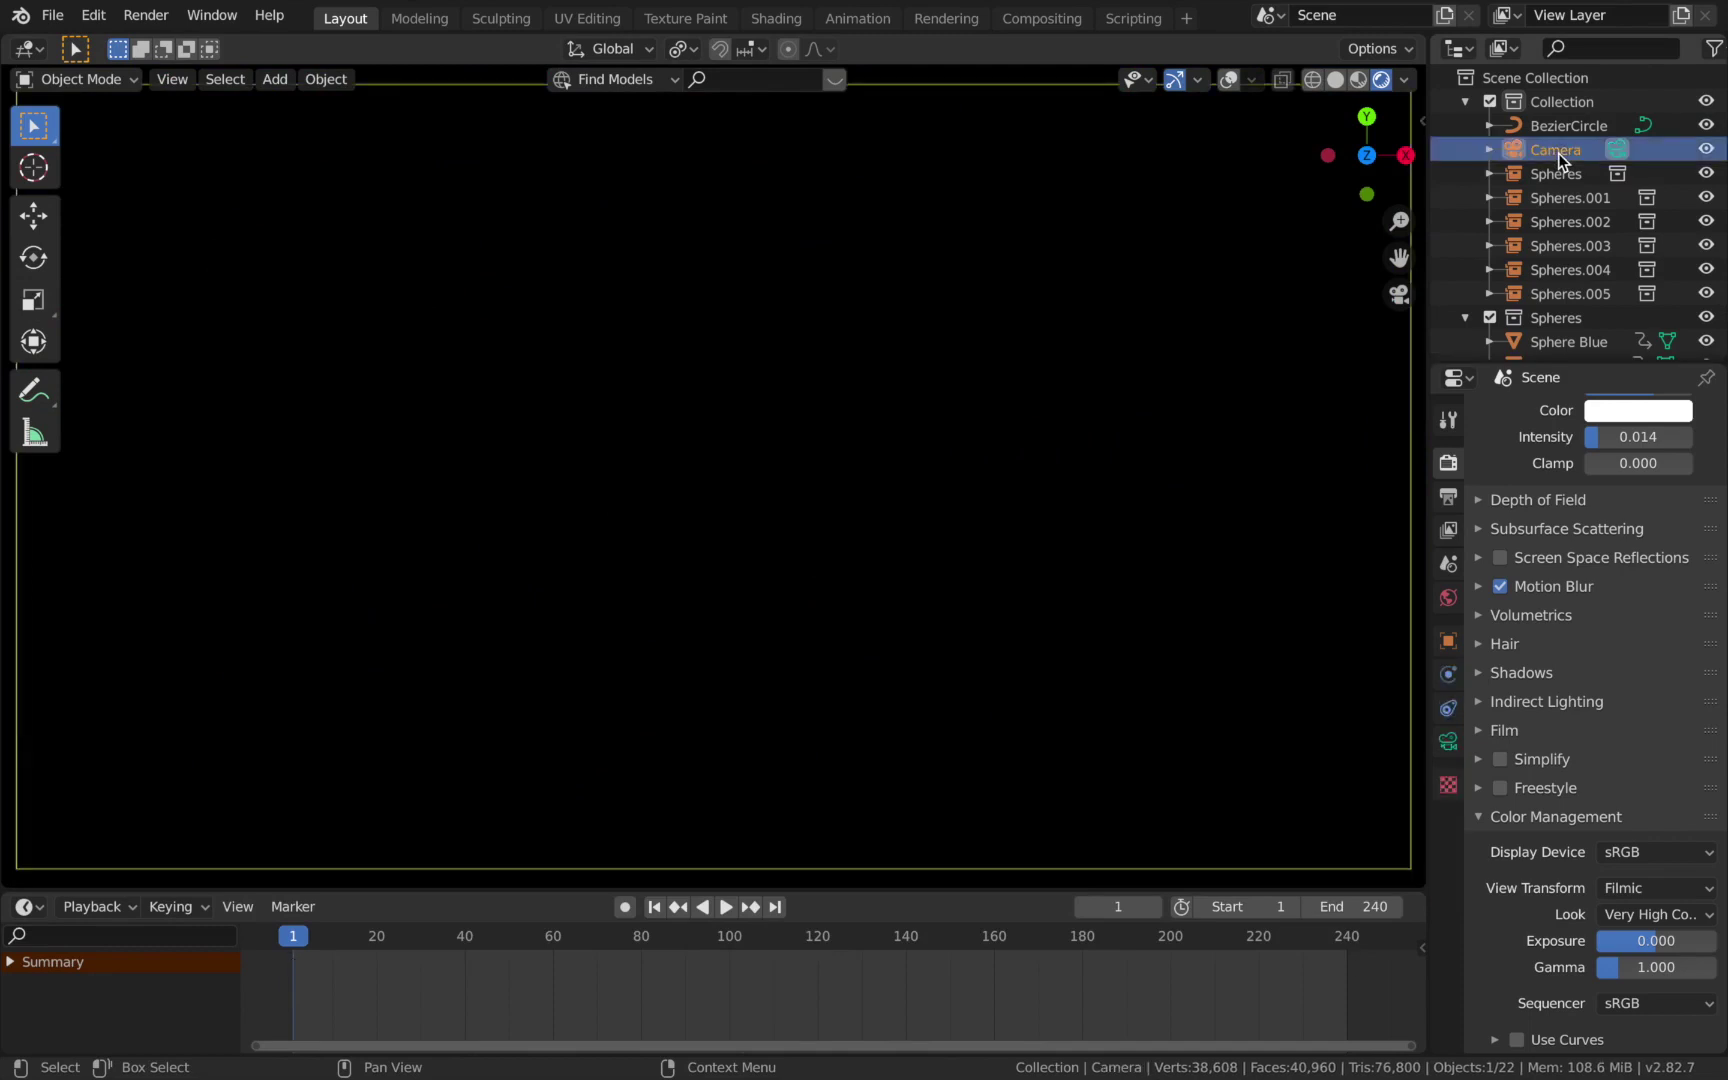
pyautogui.click(828, 936)
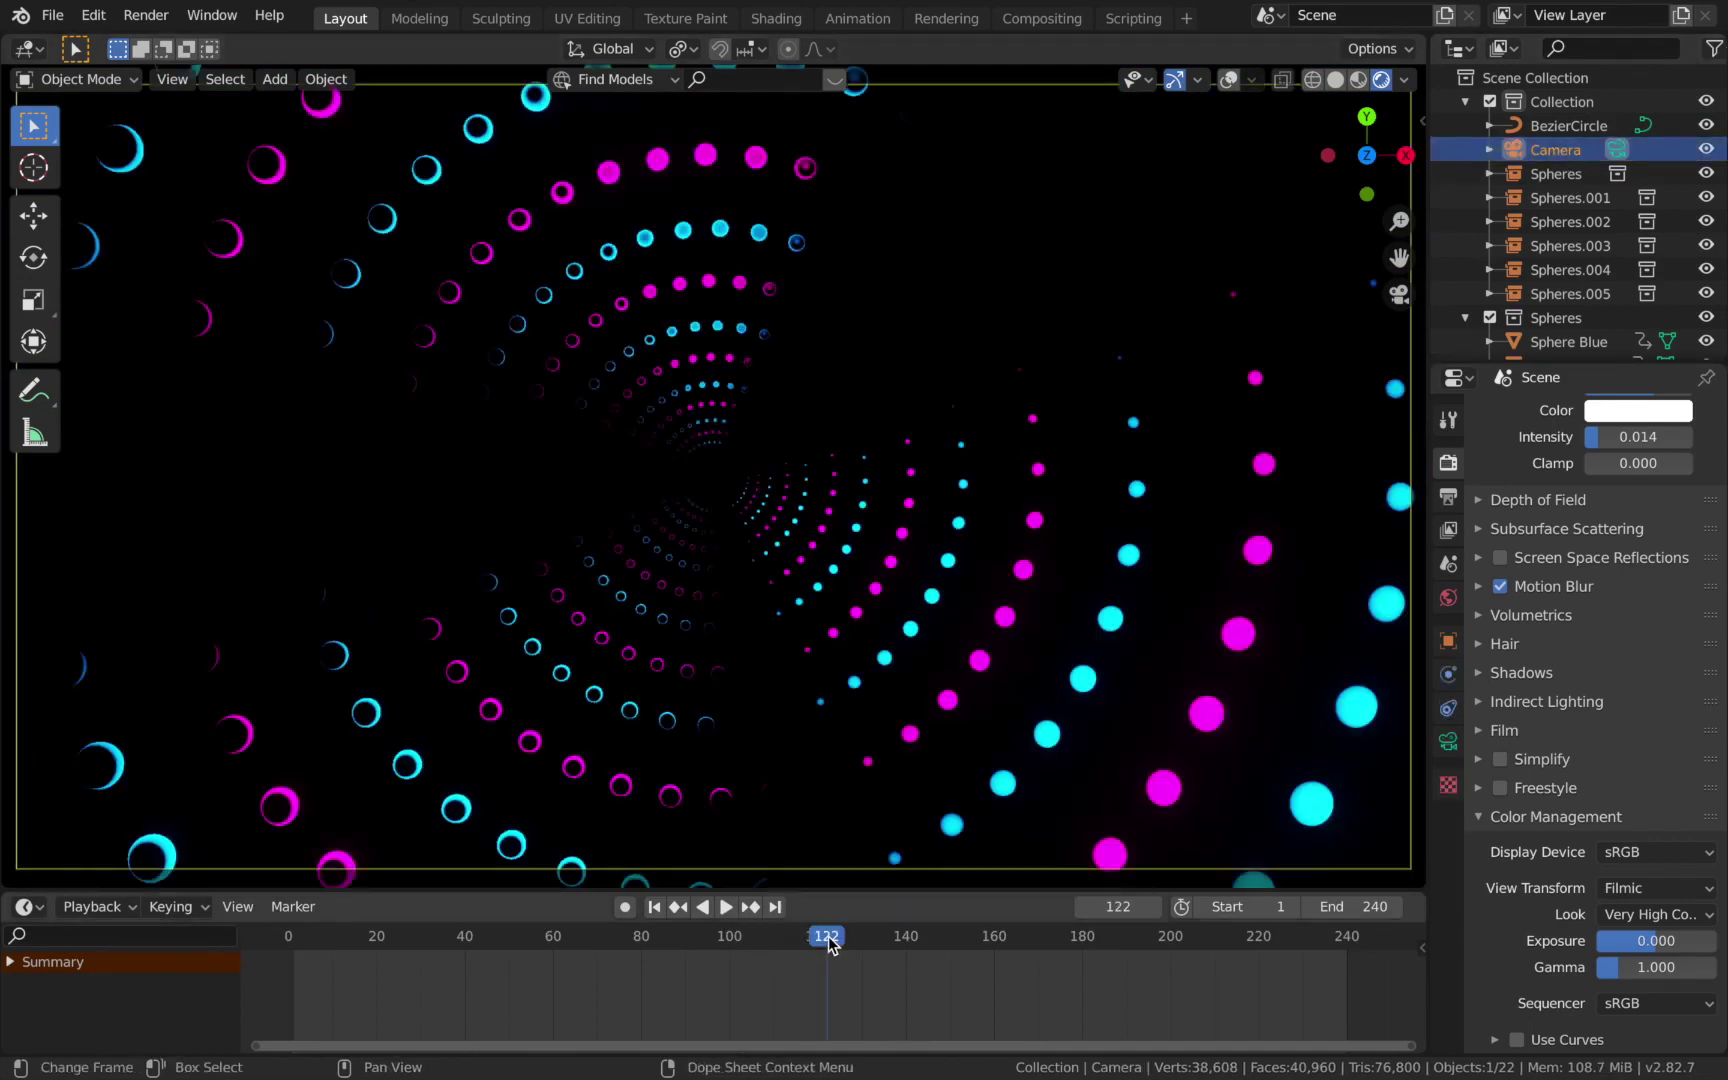
pyautogui.click(1448, 741)
pyautogui.moveTo(1650, 524); pyautogui.dragTo(1580, 526)
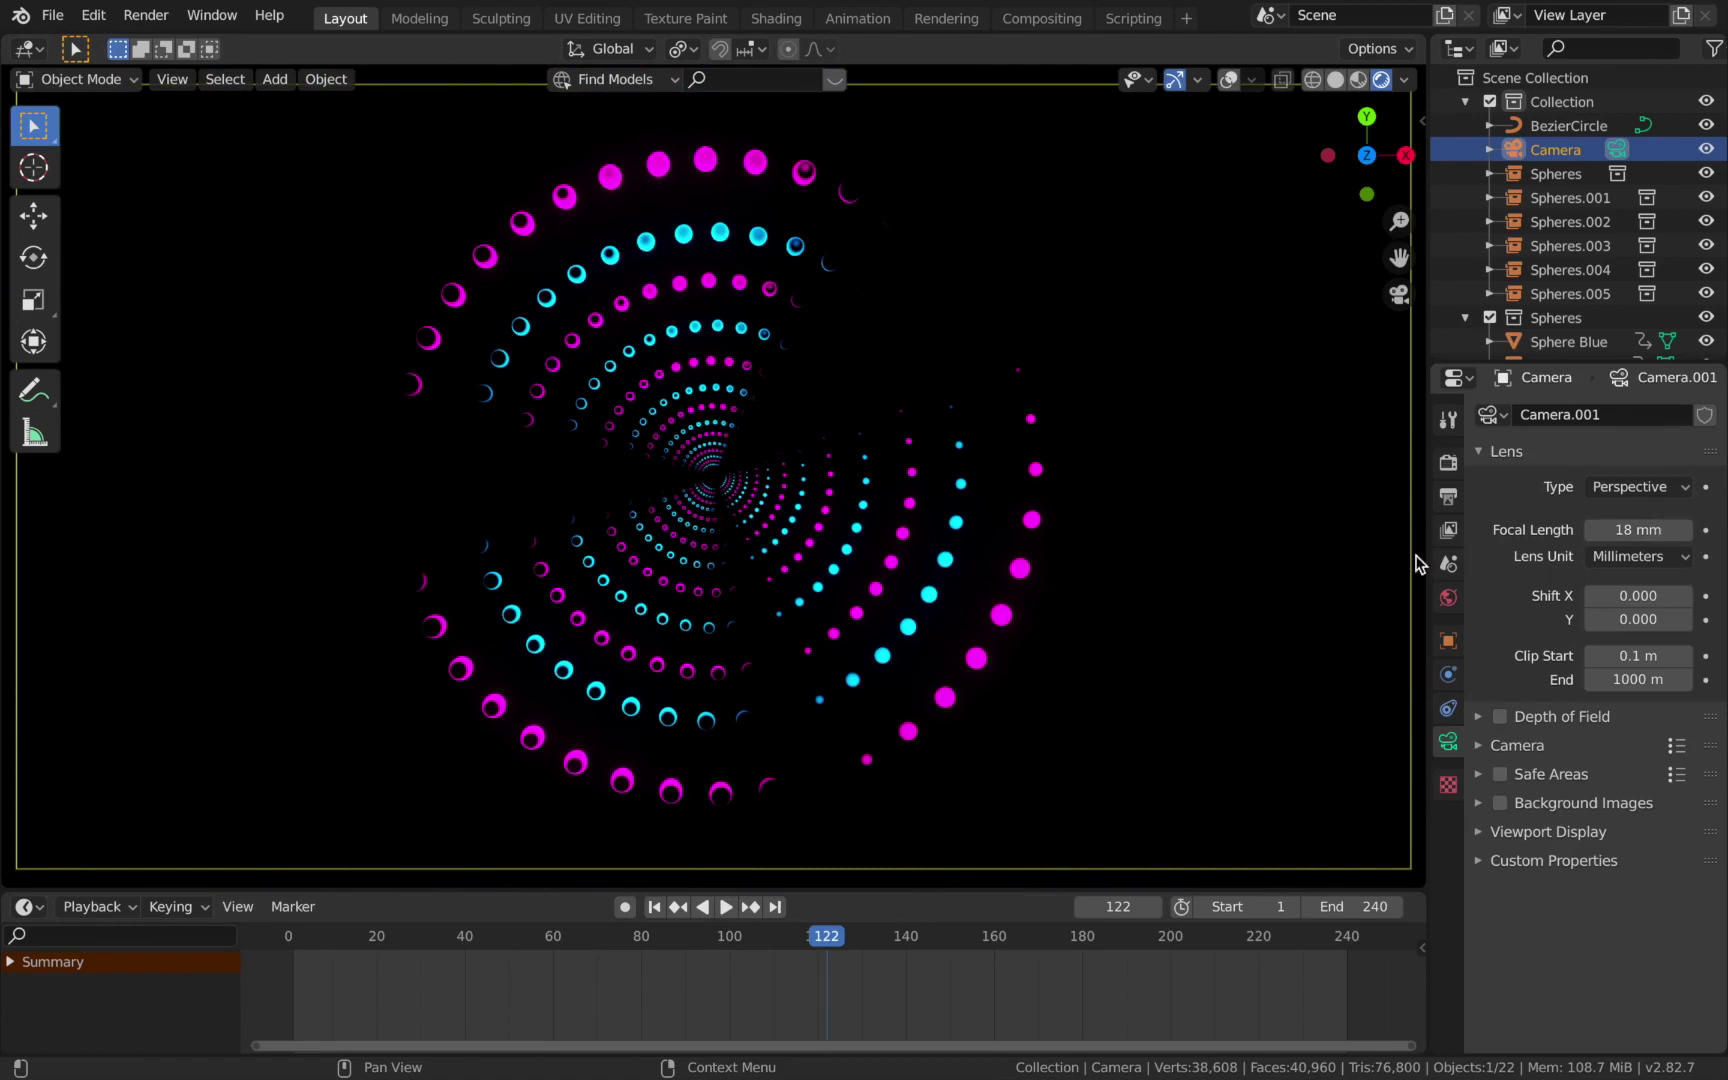
# Duplicate the outermost Spheres instance in place and scale the copy up by about 1.6.
pyautogui.click(1021, 572)
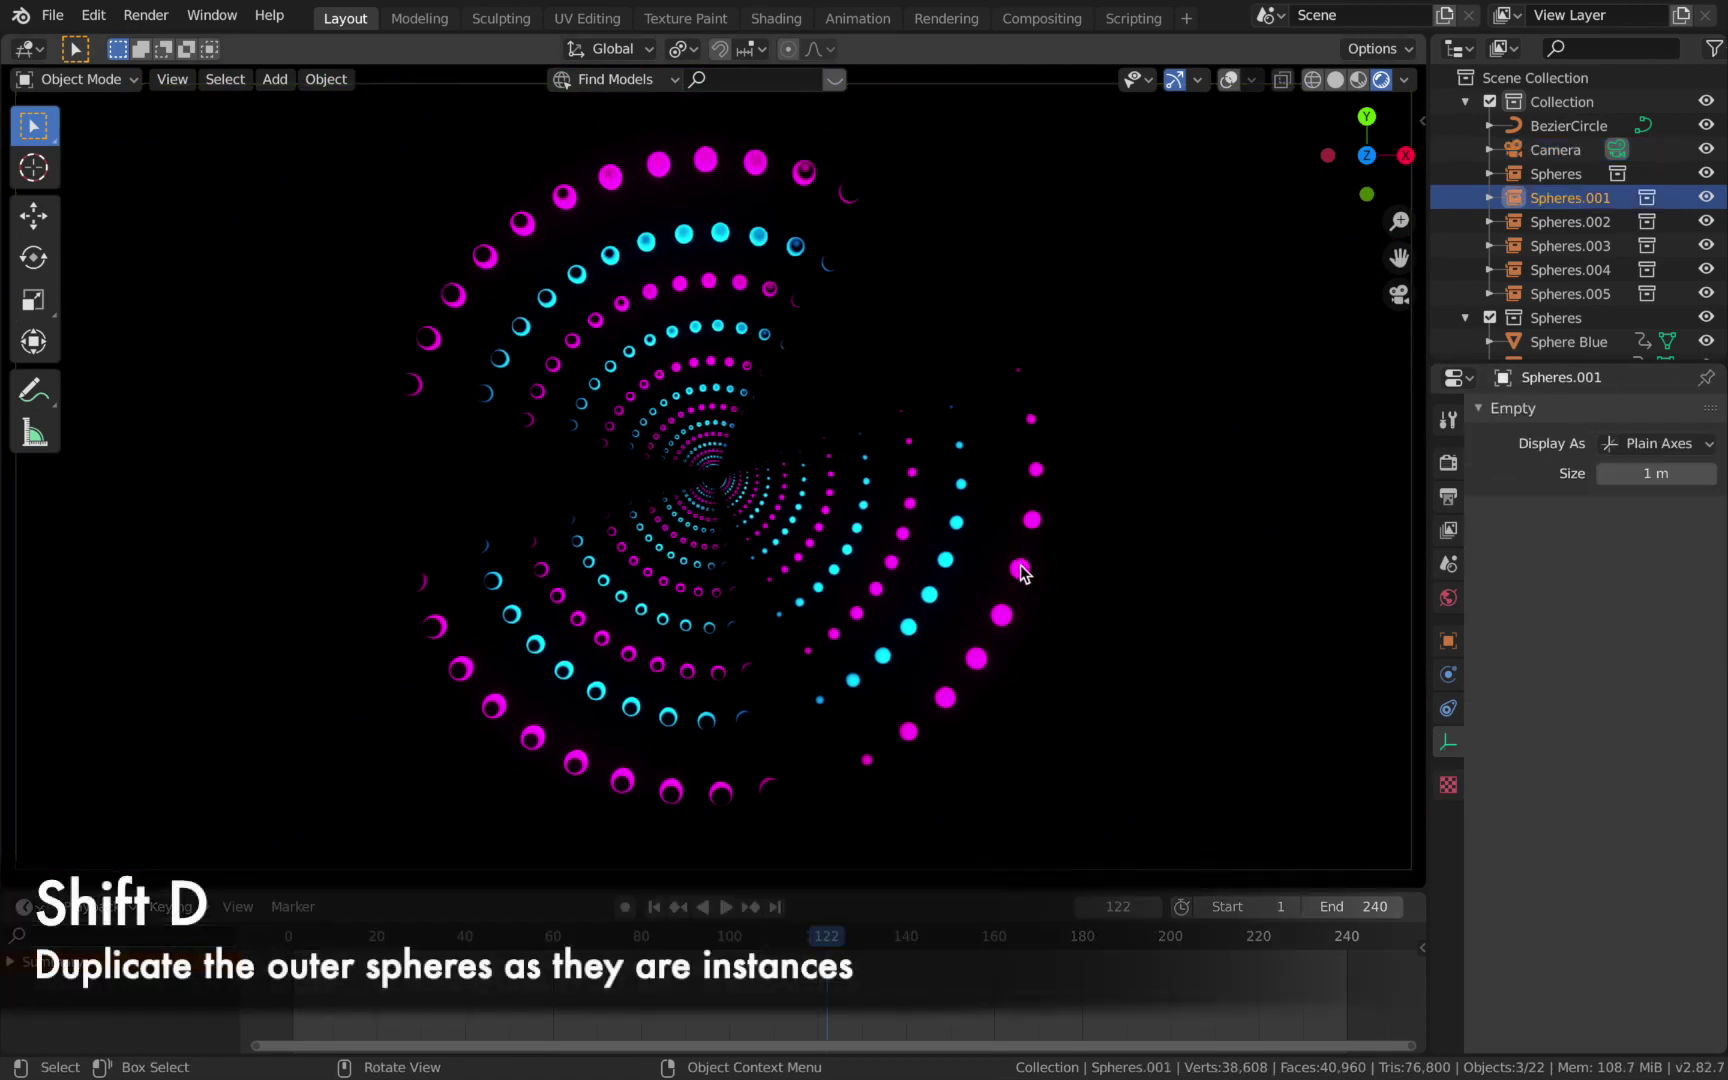
pyautogui.hotkey('shift', 'd')
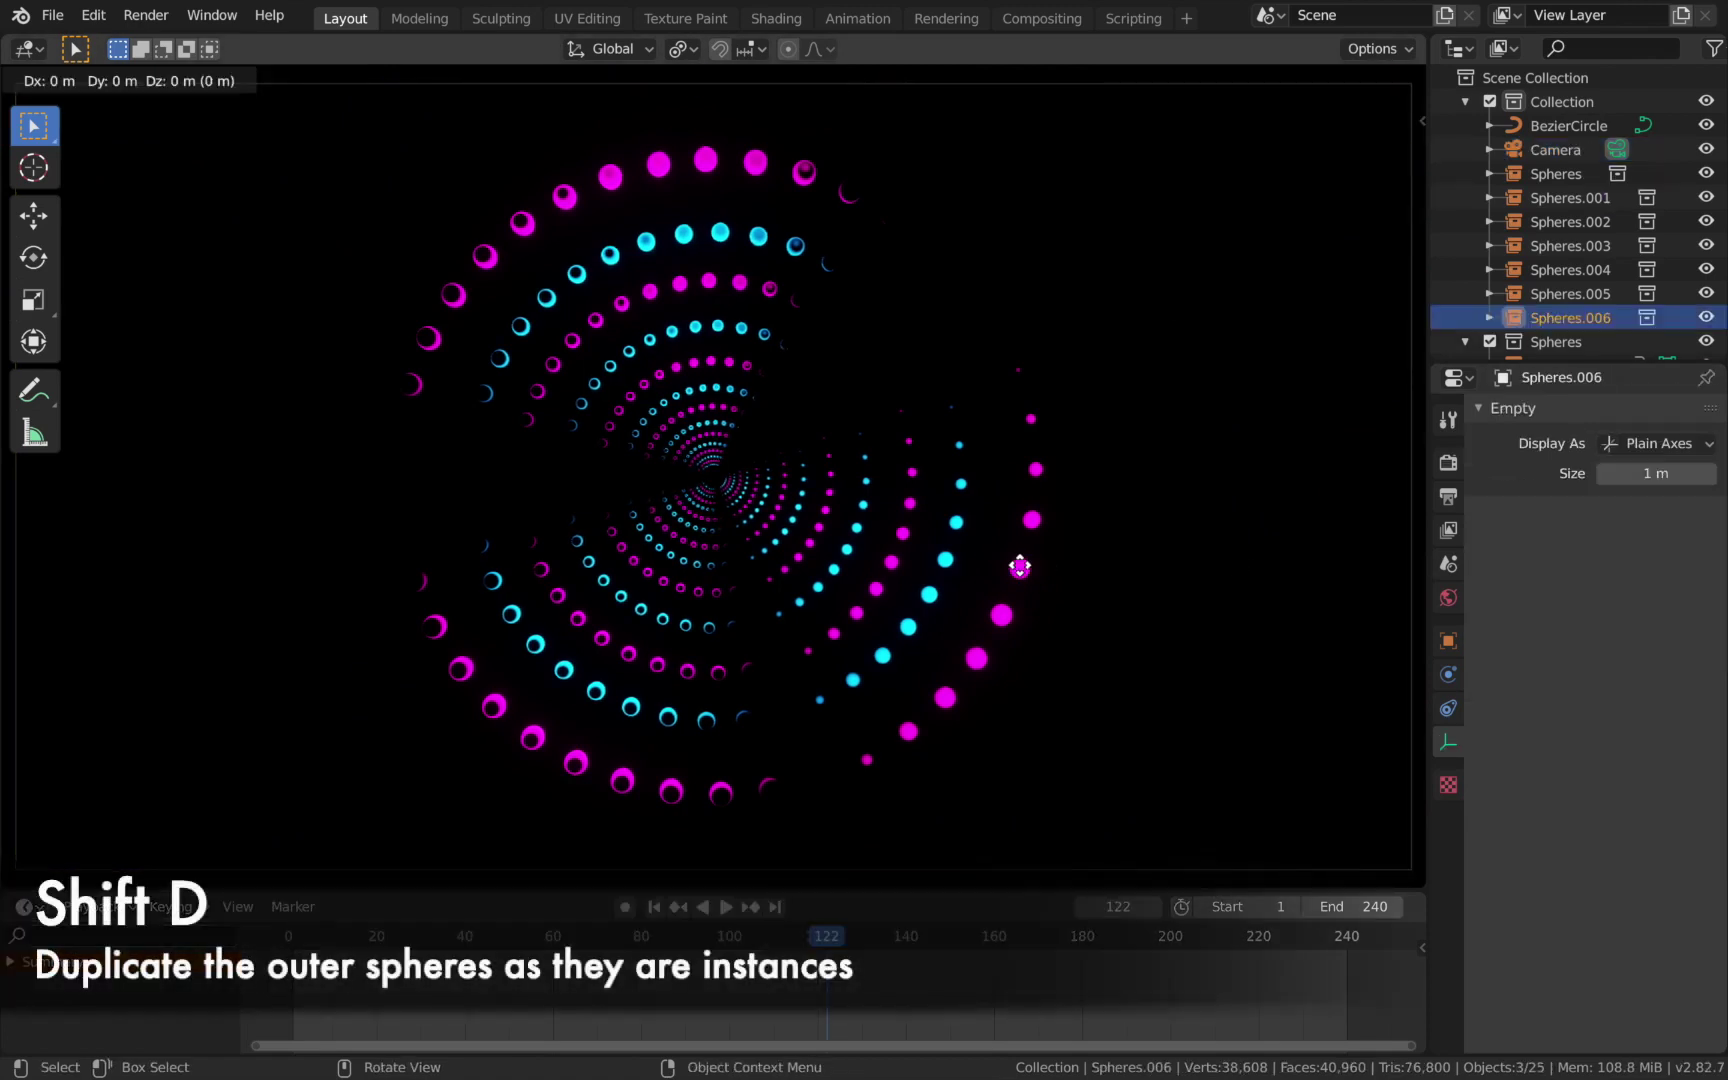
pyautogui.rightClick(1015, 571)
pyautogui.press('s')
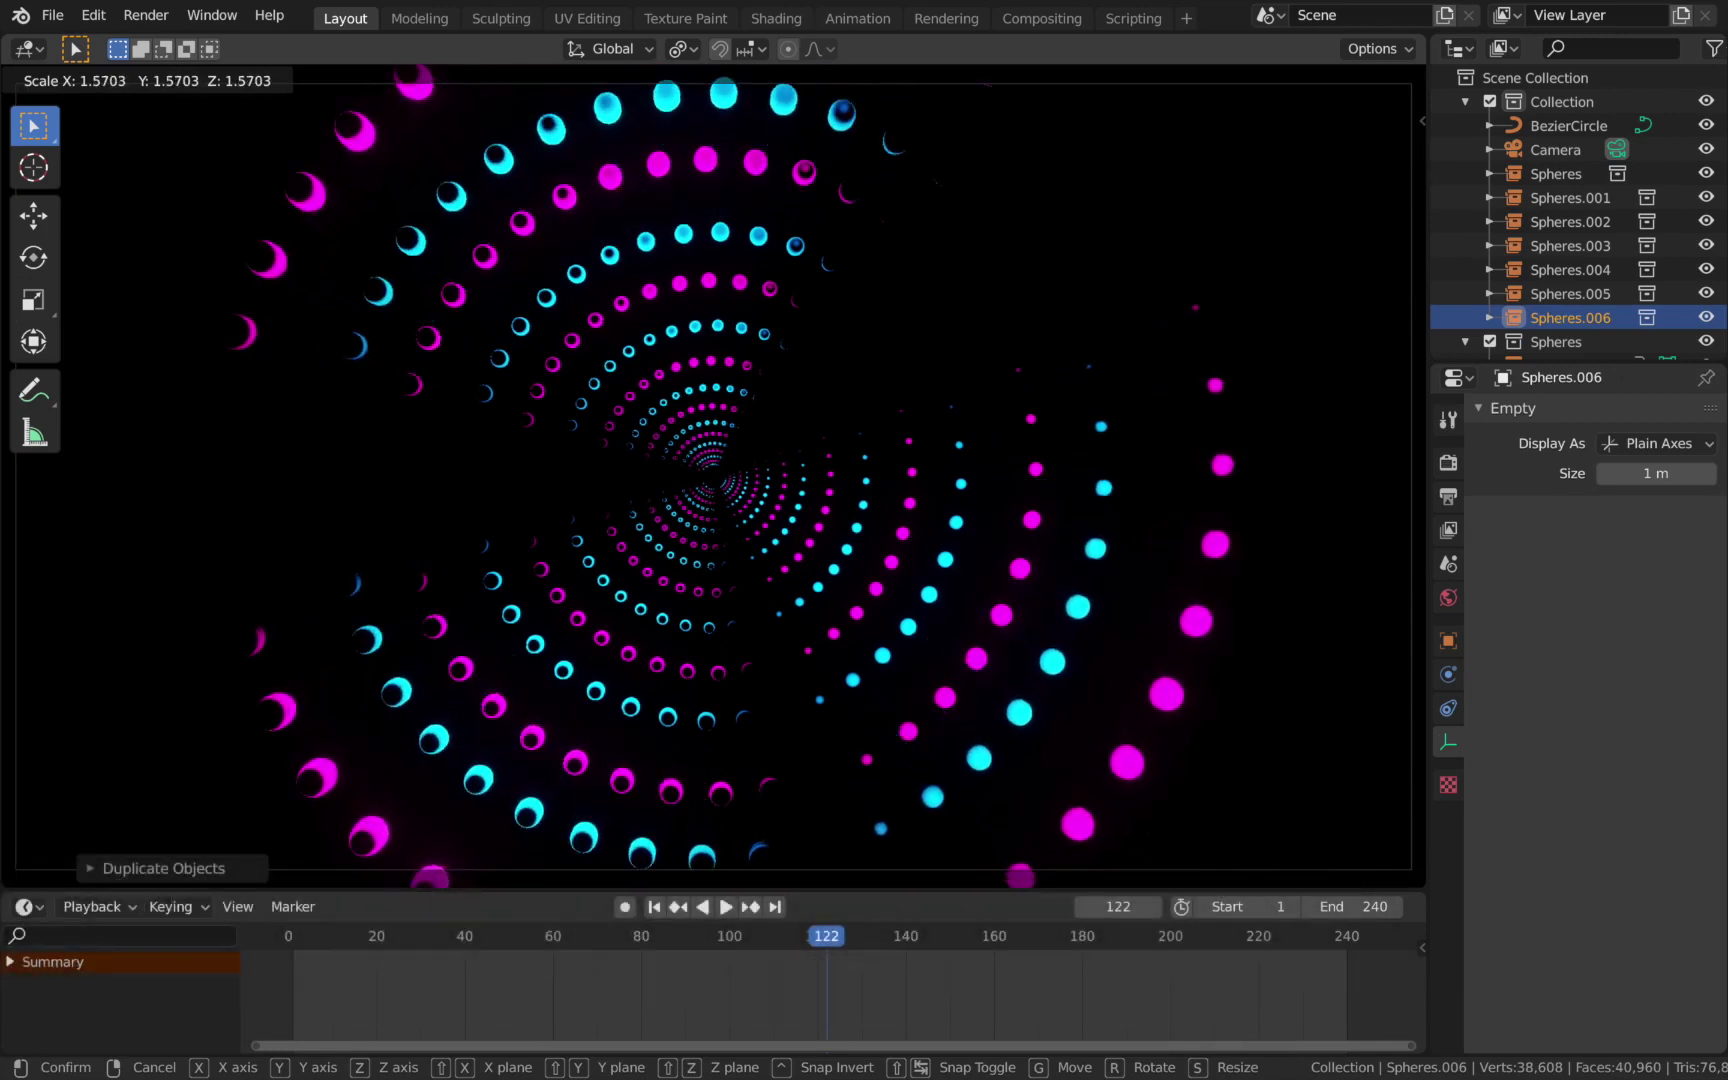
pyautogui.click(1286, 607)
# Duplicate the enlarged Spheres instance in place and scale this second copy up by about 1.7 to surround the other rings.
pyautogui.hotkey('shift', 'd')
pyautogui.rightClick(1283, 602)
pyautogui.press('s')
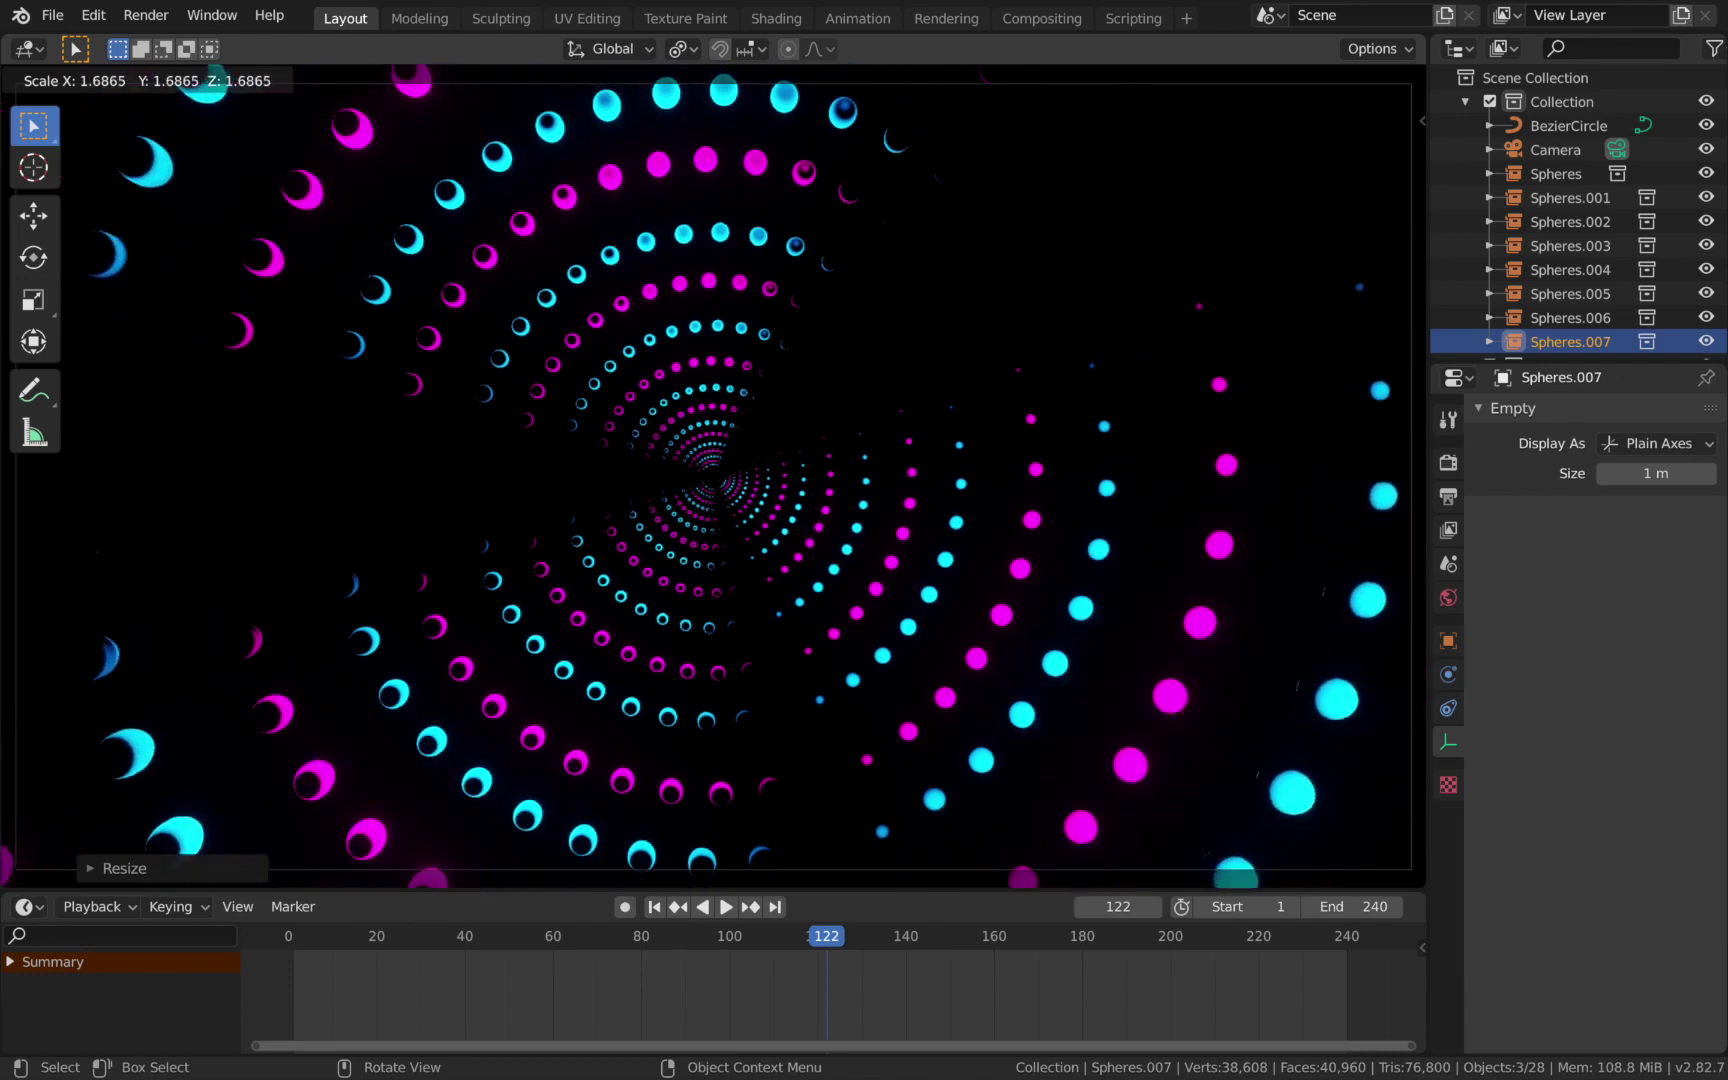
pyautogui.click(629, 925)
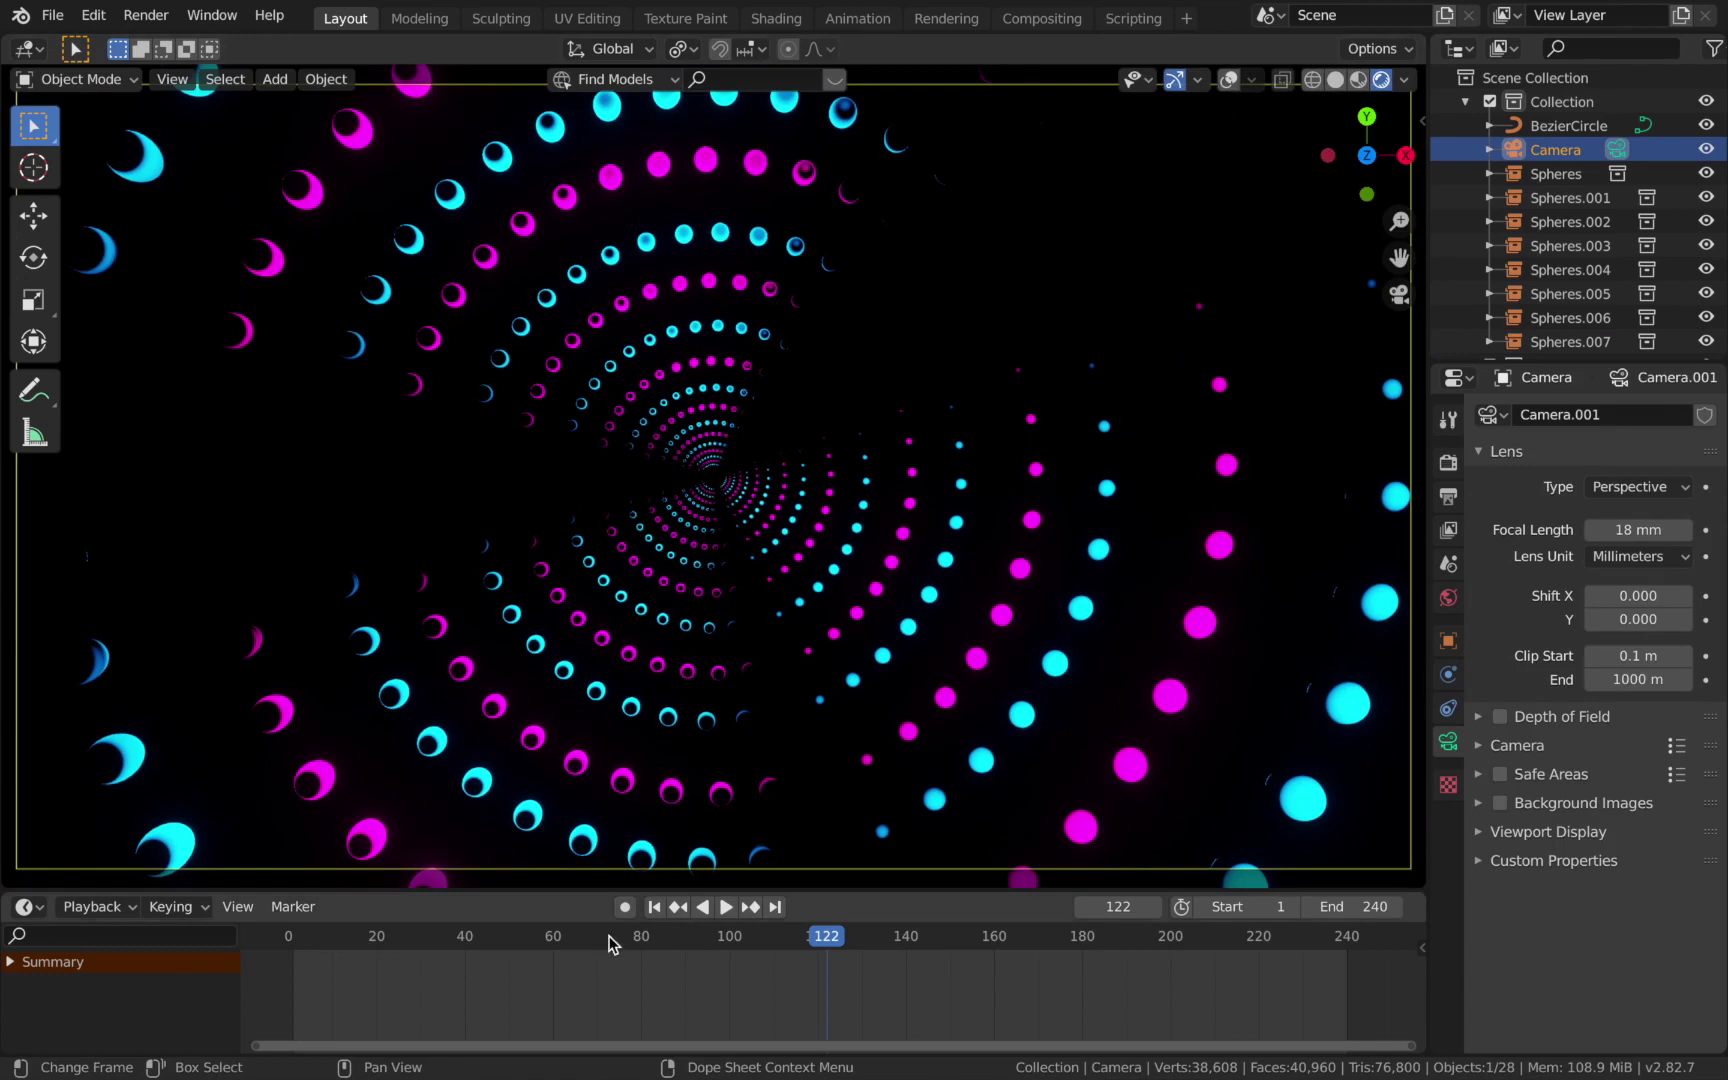
# Keyframe the camera's focal length at 18 mm on frame 1 and at 200 mm on frame 241.
pyautogui.click(654, 910)
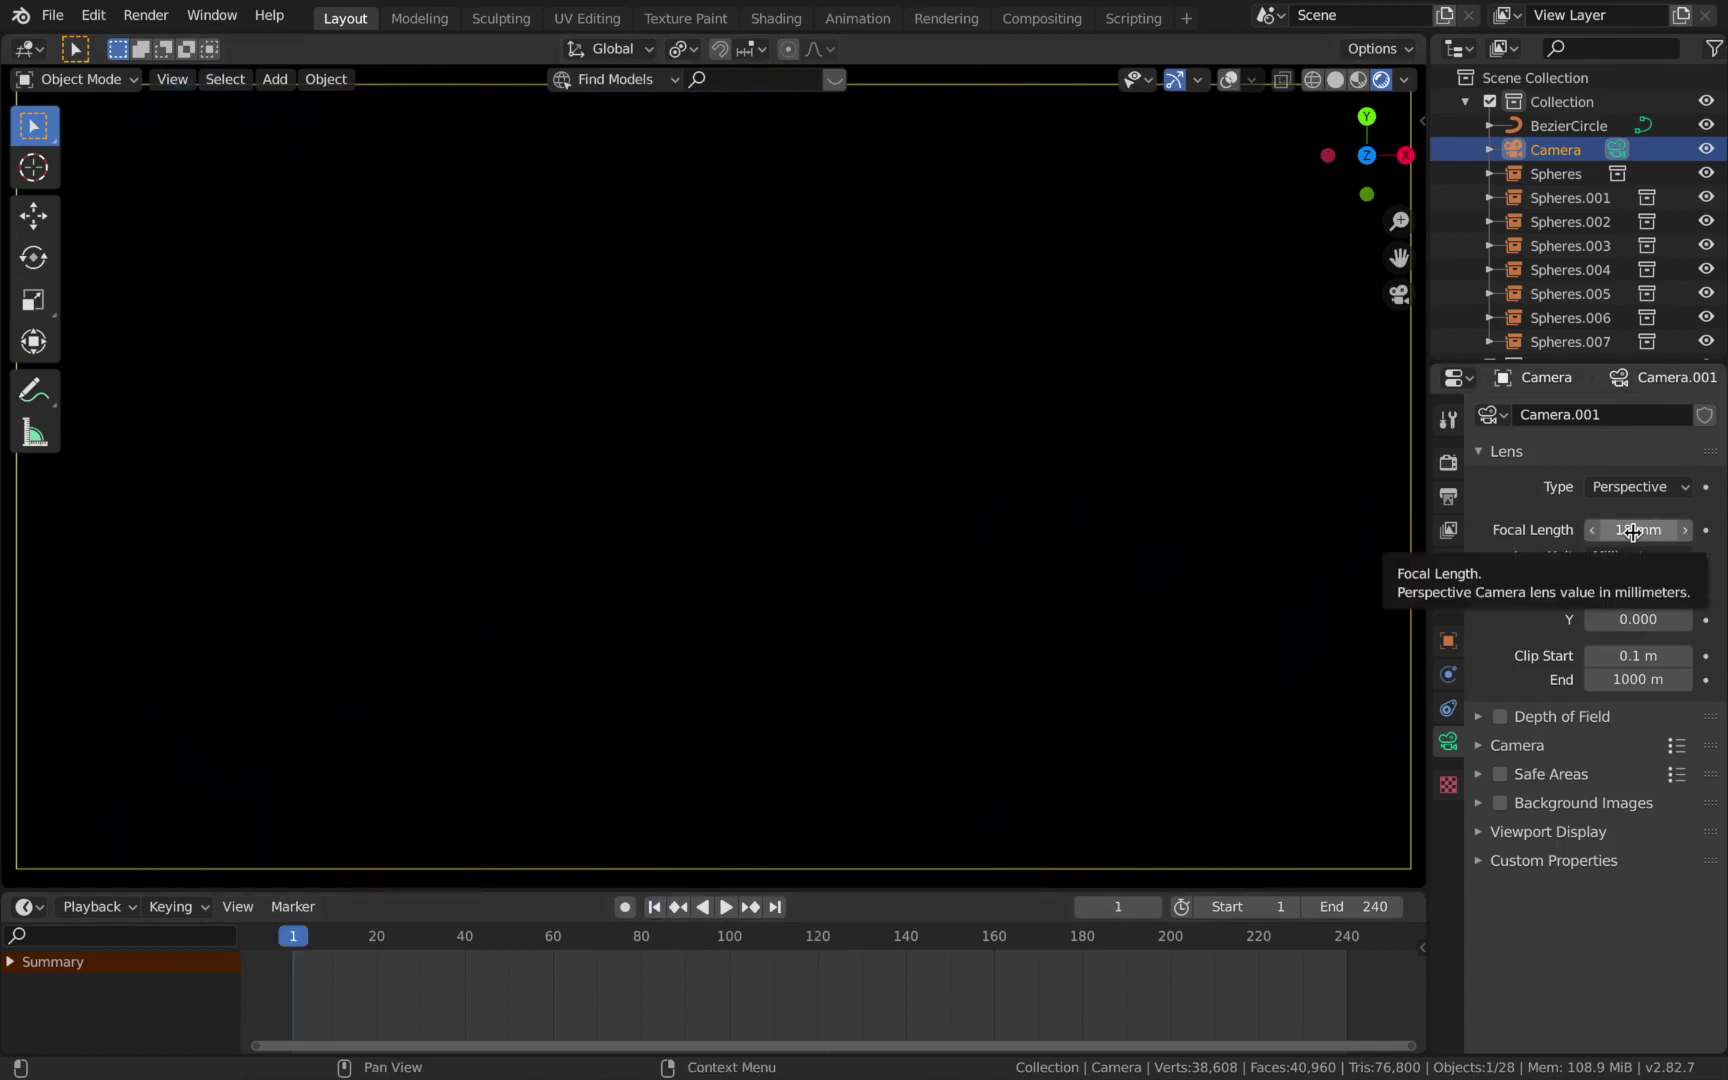
pyautogui.press('i')
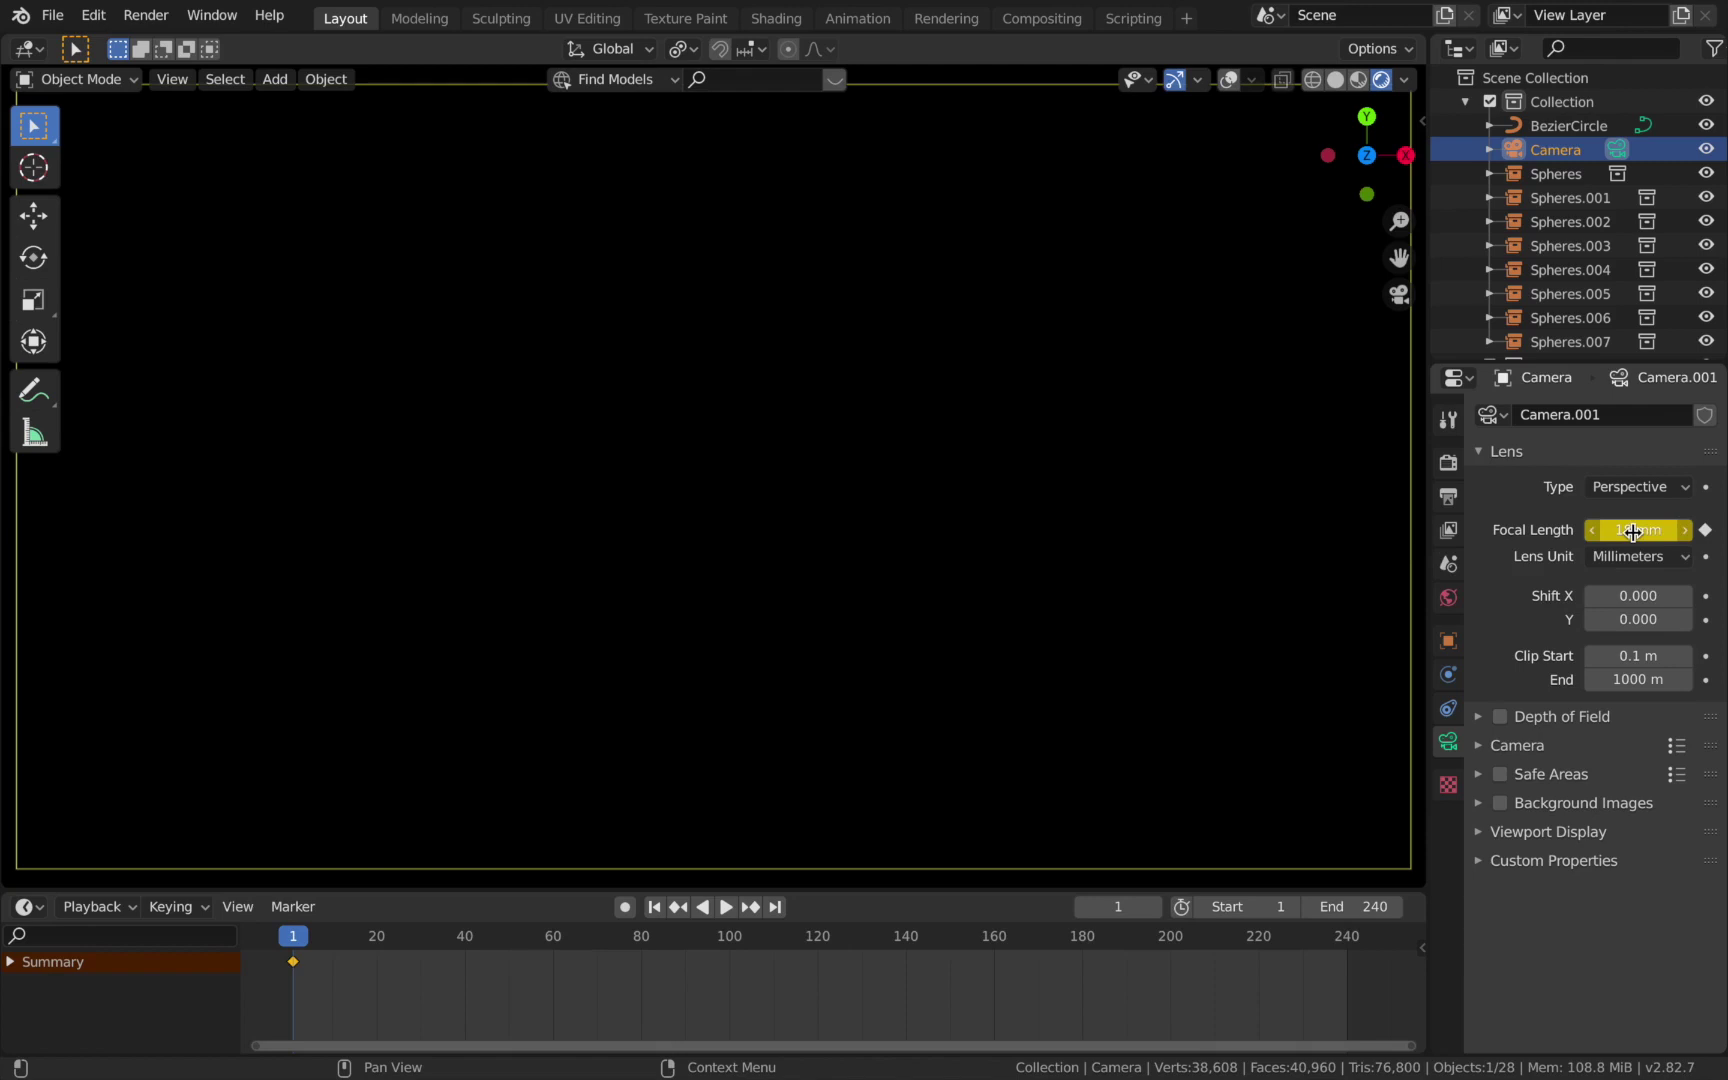
pyautogui.click(1353, 938)
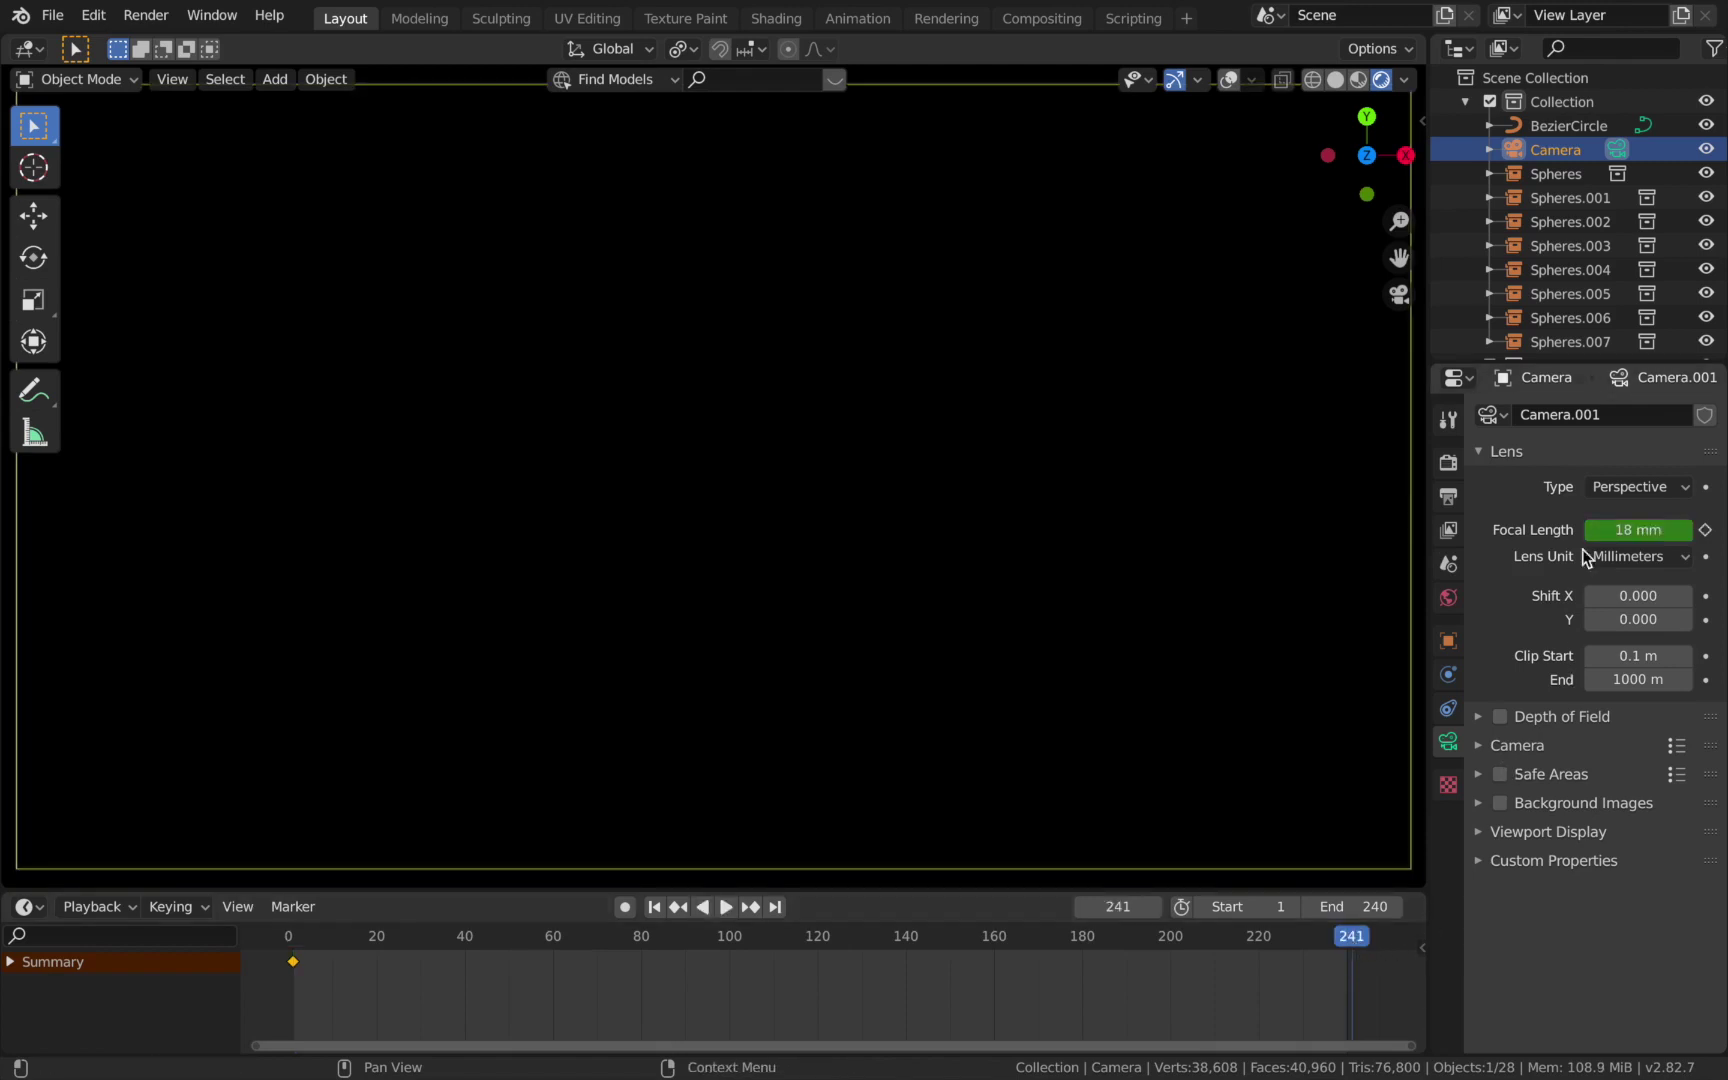
pyautogui.press('i')
pyautogui.moveTo(1613, 530); pyautogui.dragTo(1640, 530)
pyautogui.click(1638, 530)
pyautogui.write('200')
pyautogui.press('Return')
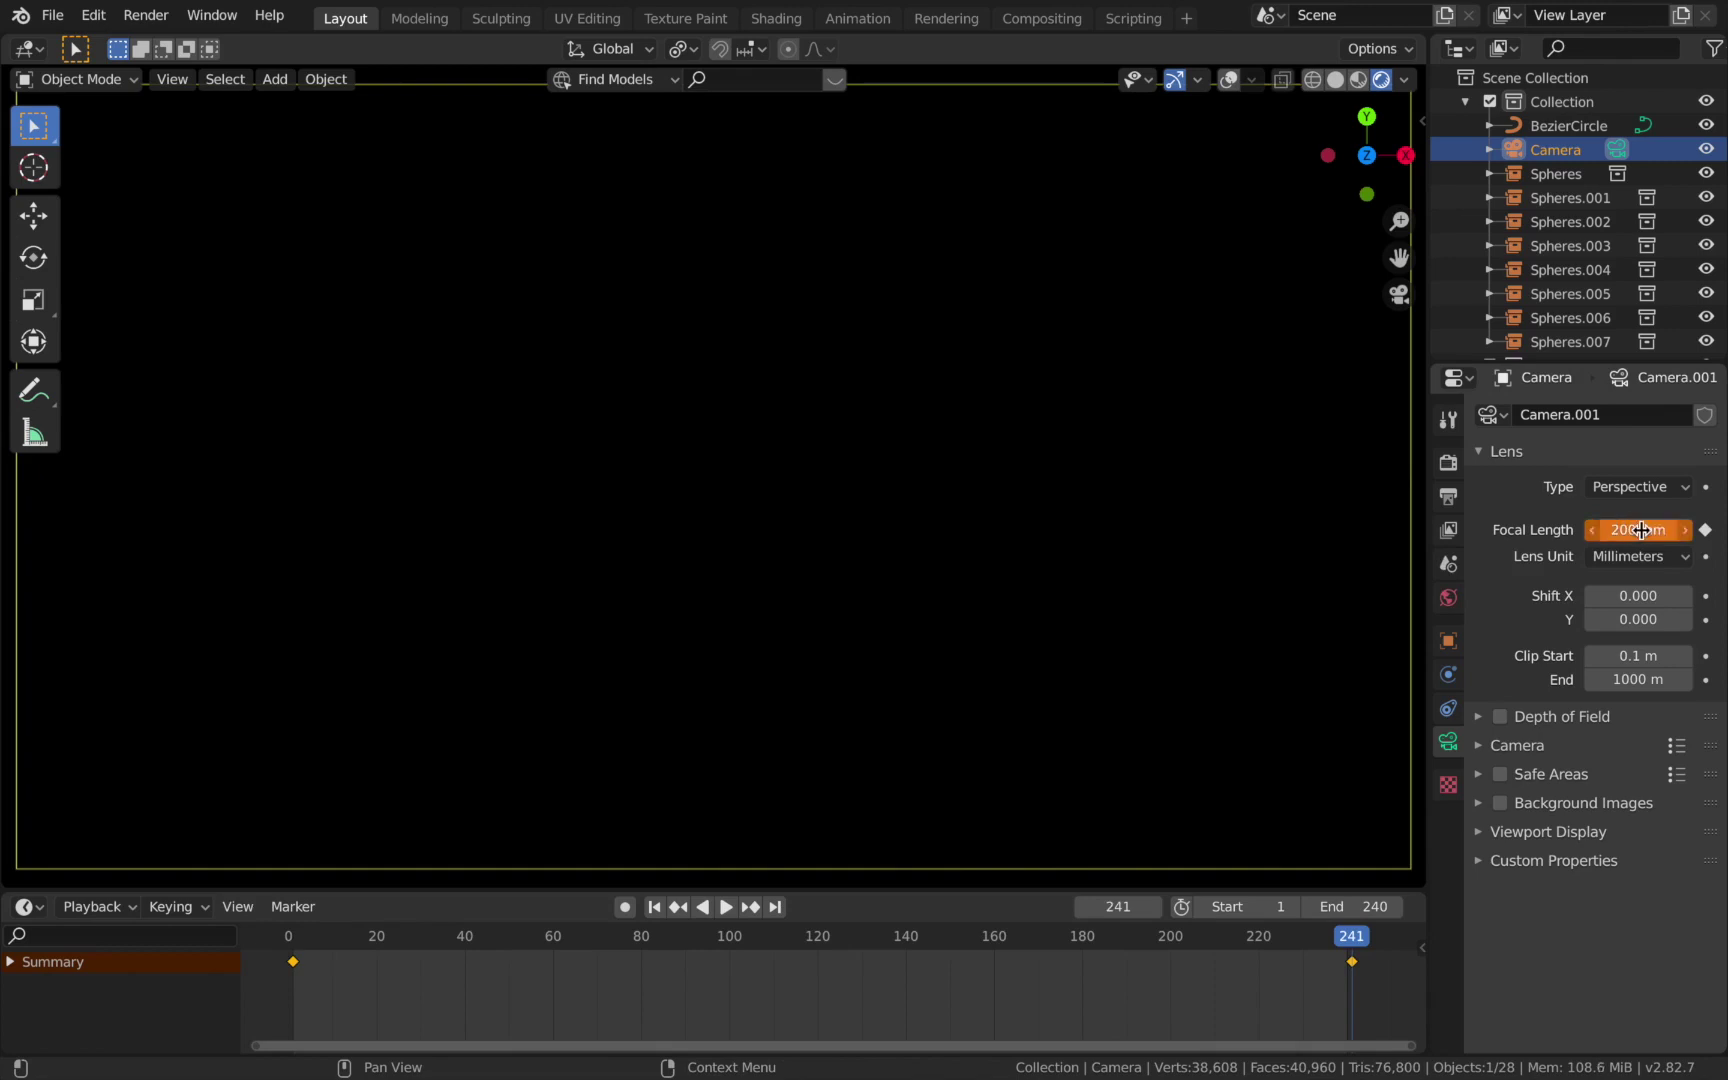
pyautogui.click(1705, 530)
# Move the first focal length keyframe from frame 1 to frame 20.
pyautogui.click(430, 936)
pyautogui.click(322, 960)
pyautogui.moveTo(296, 966); pyautogui.dragTo(377, 966)
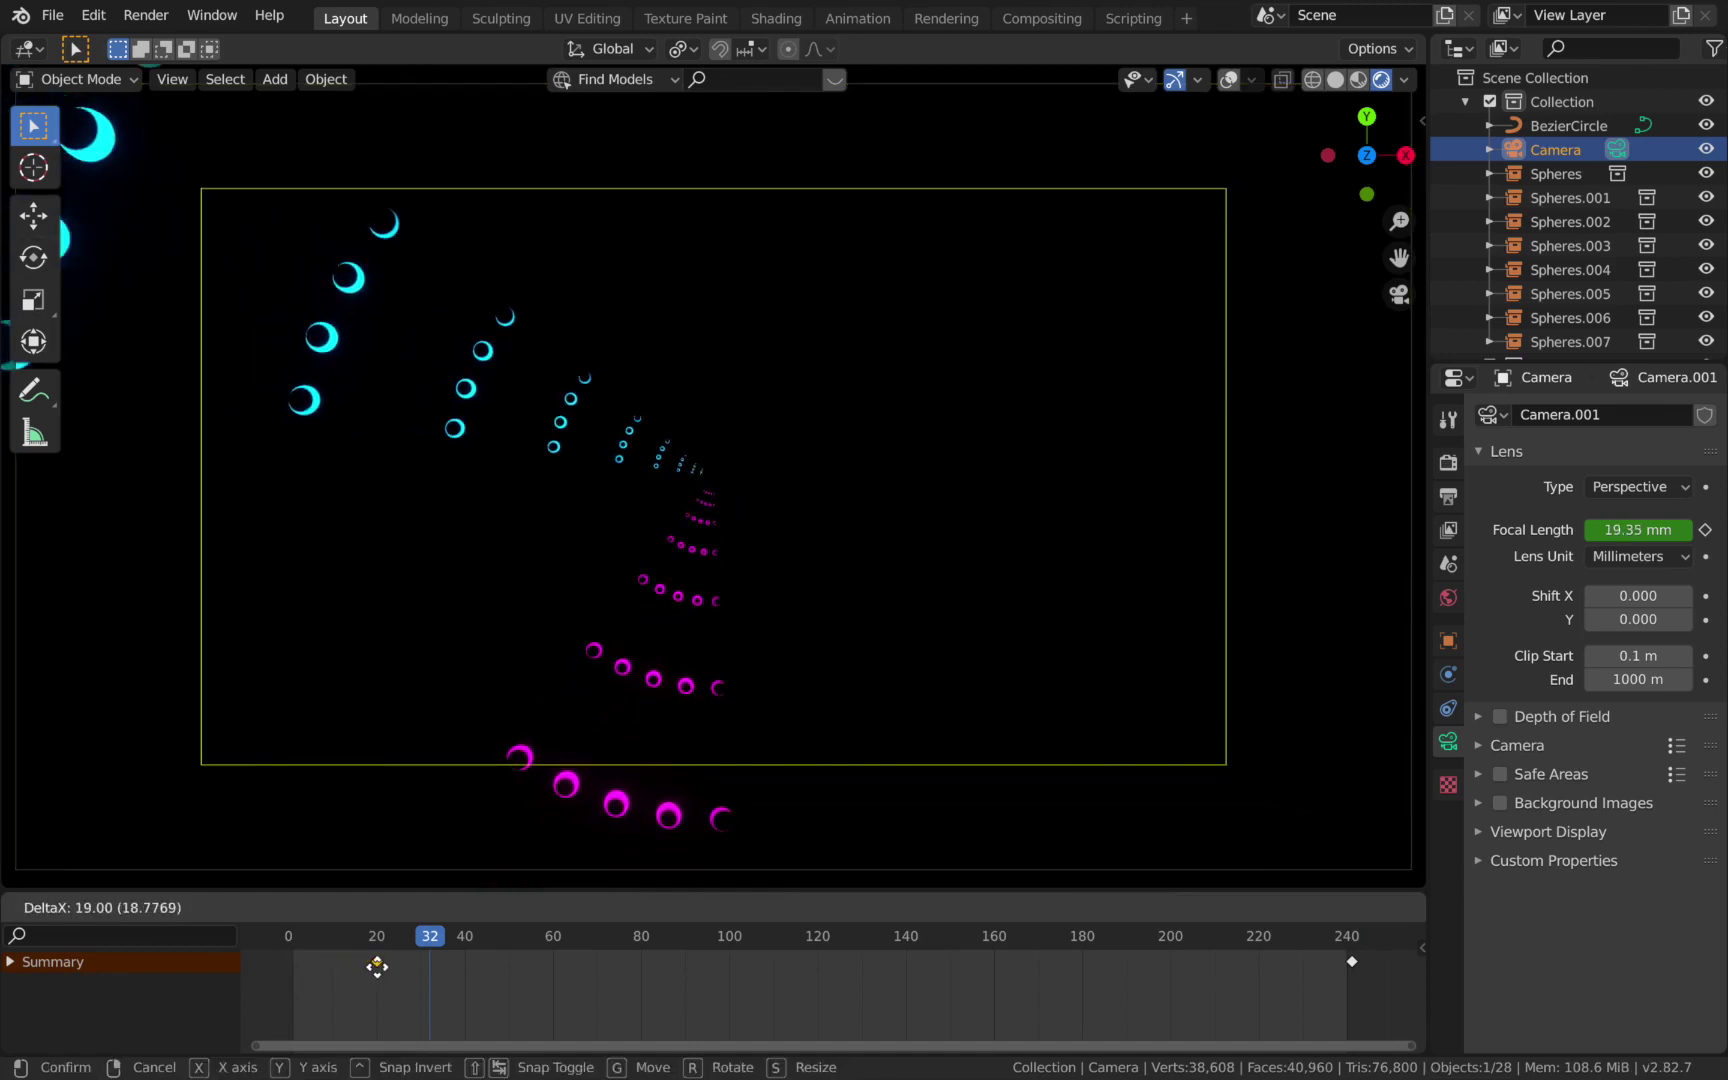
pyautogui.click(377, 966)
# Play back the camera zoom animation from frame 1, stop it and scrub to frame 110.
pyautogui.click(293, 938)
pyautogui.press('space')
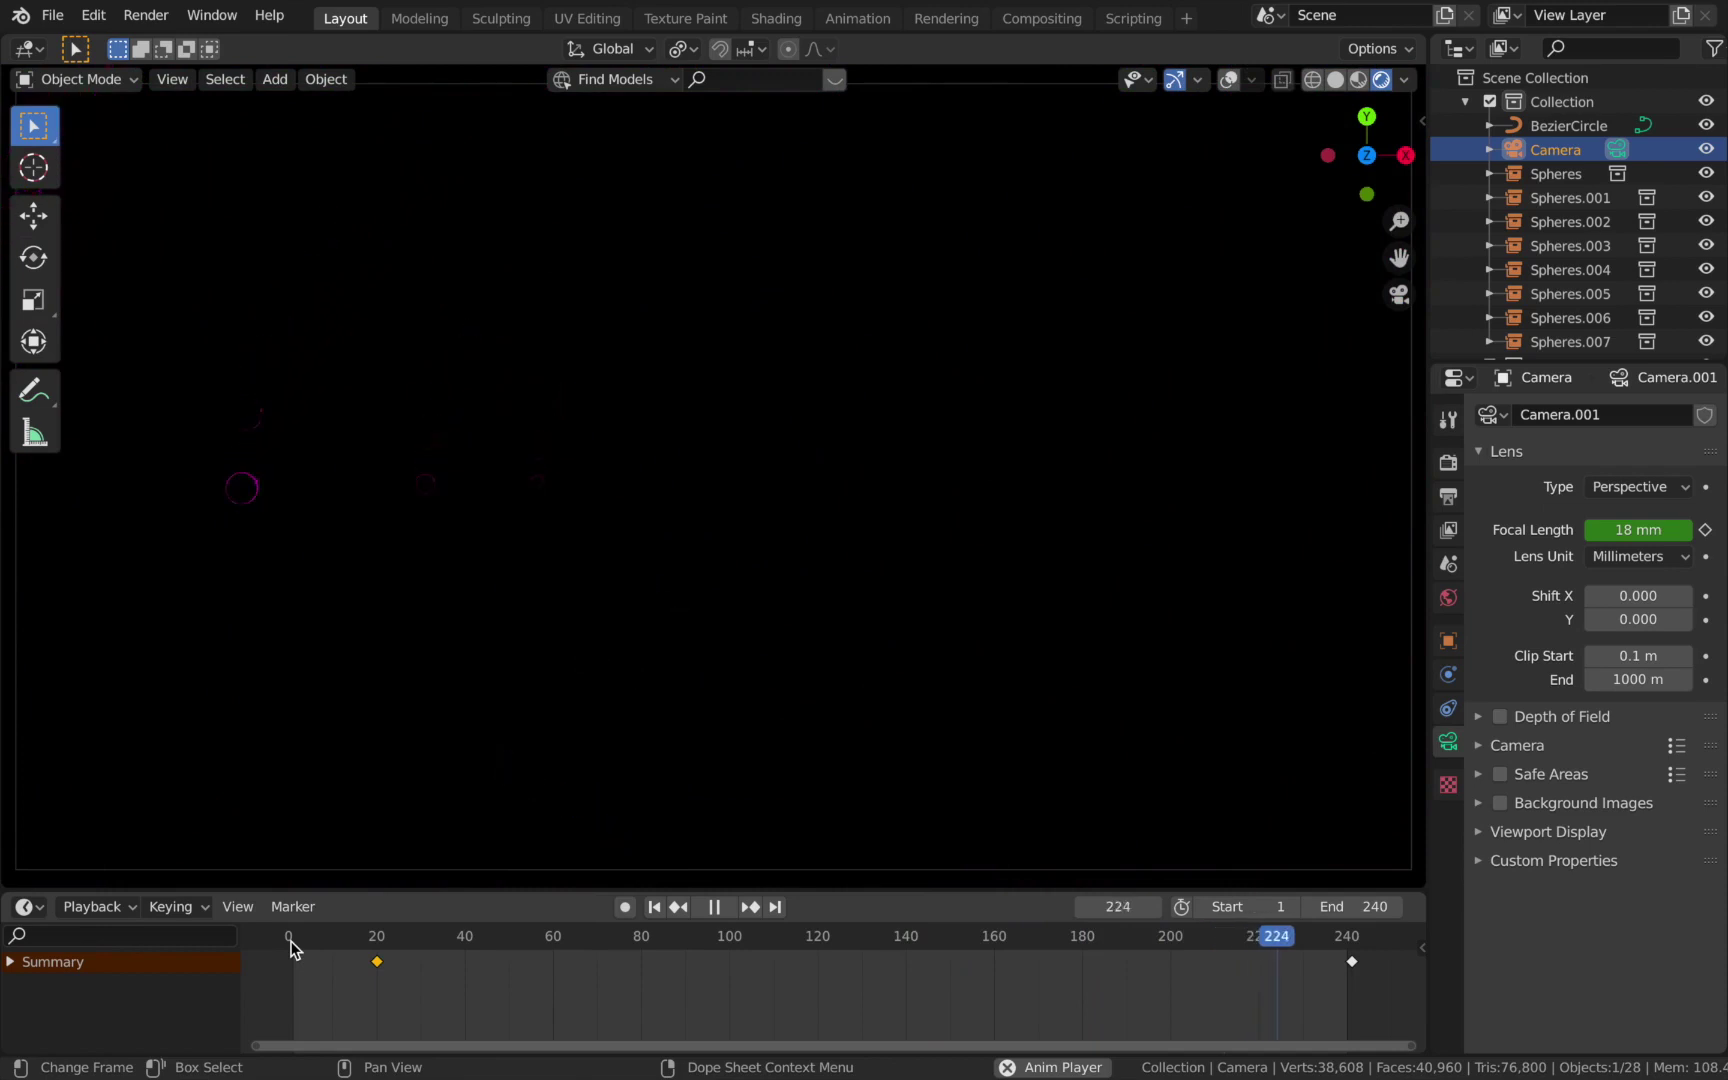
pyautogui.press('space')
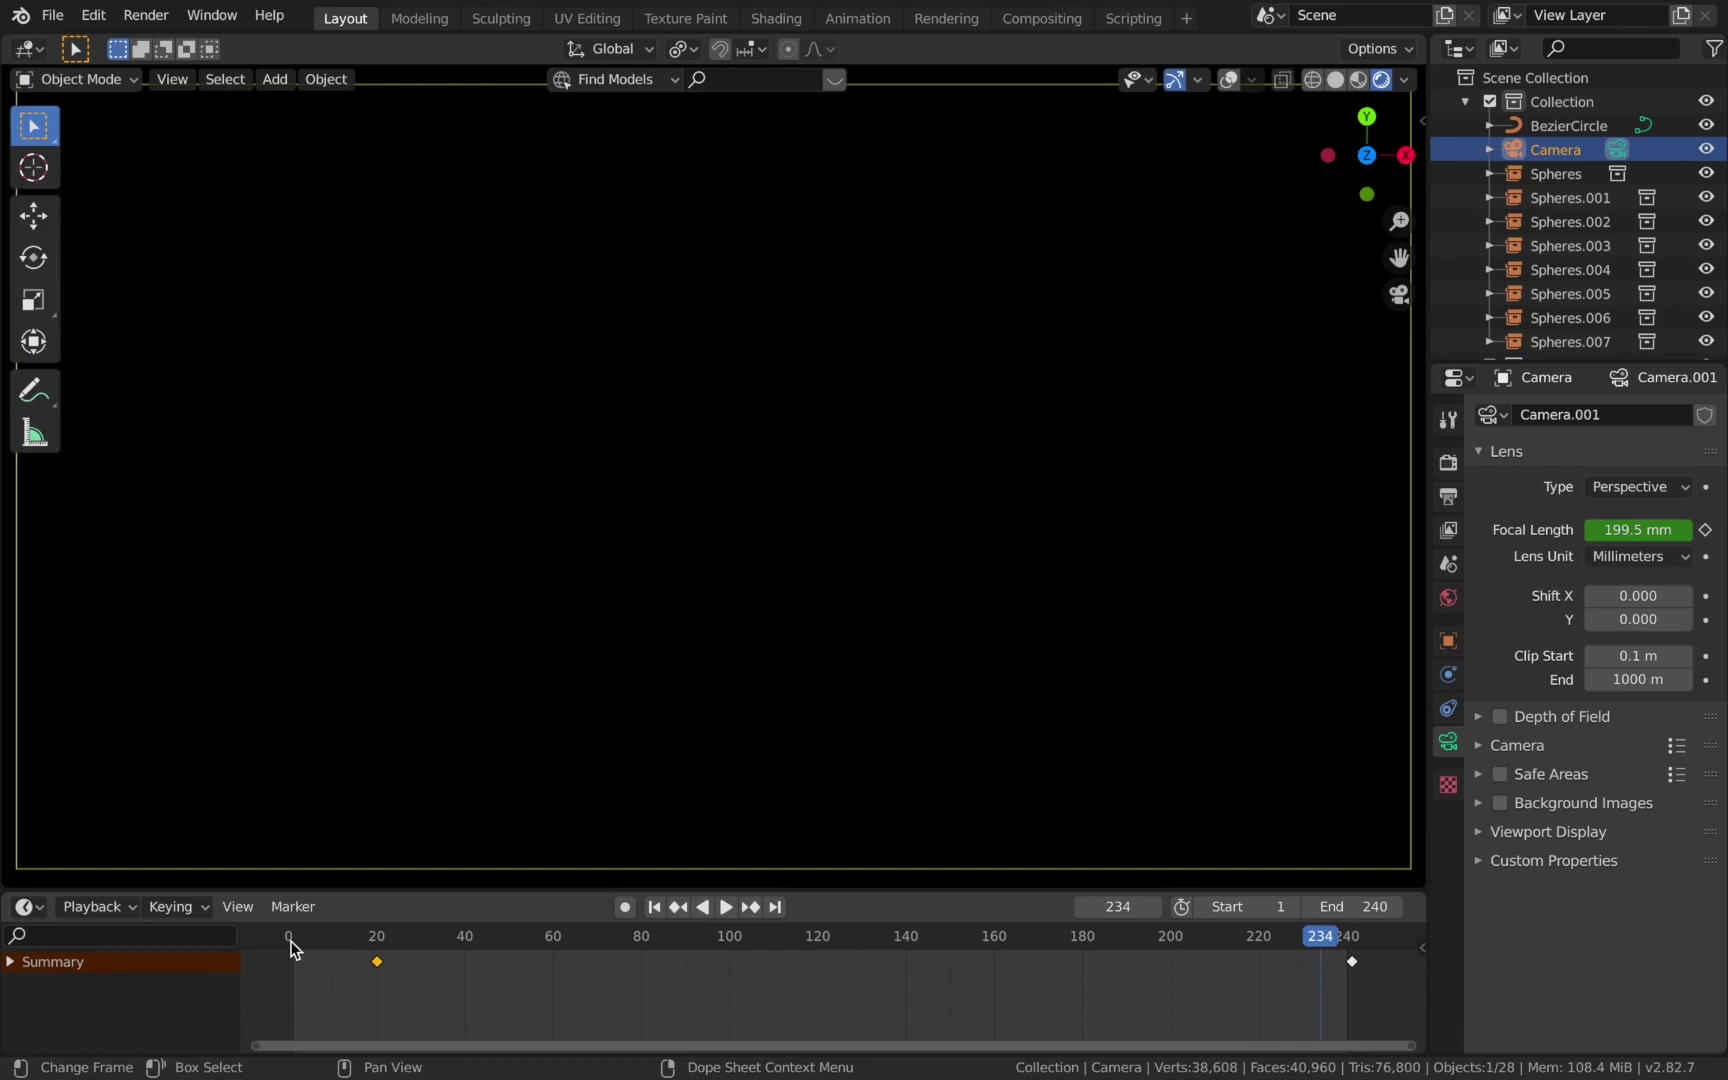
pyautogui.moveTo(292, 948); pyautogui.dragTo(773, 940)
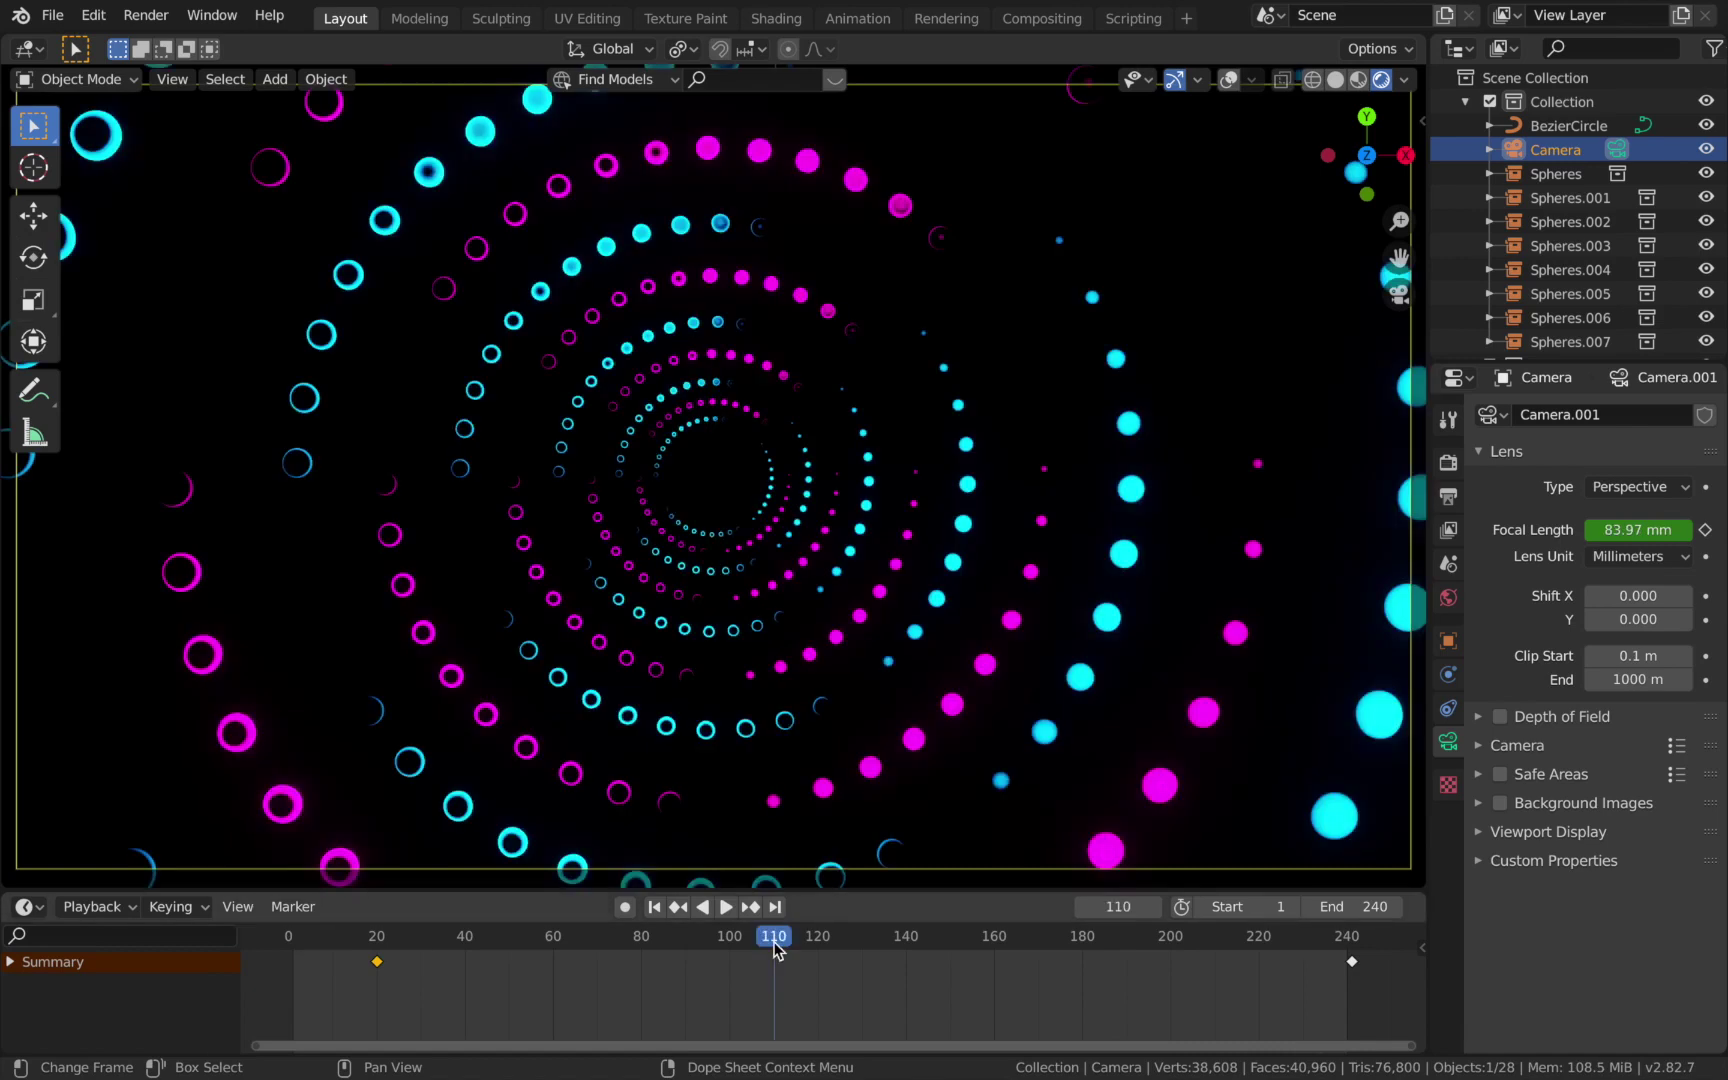
# Save the project, render a still image of frame 121 and close the render window.
pyautogui.hotkey('ctrl', 's')
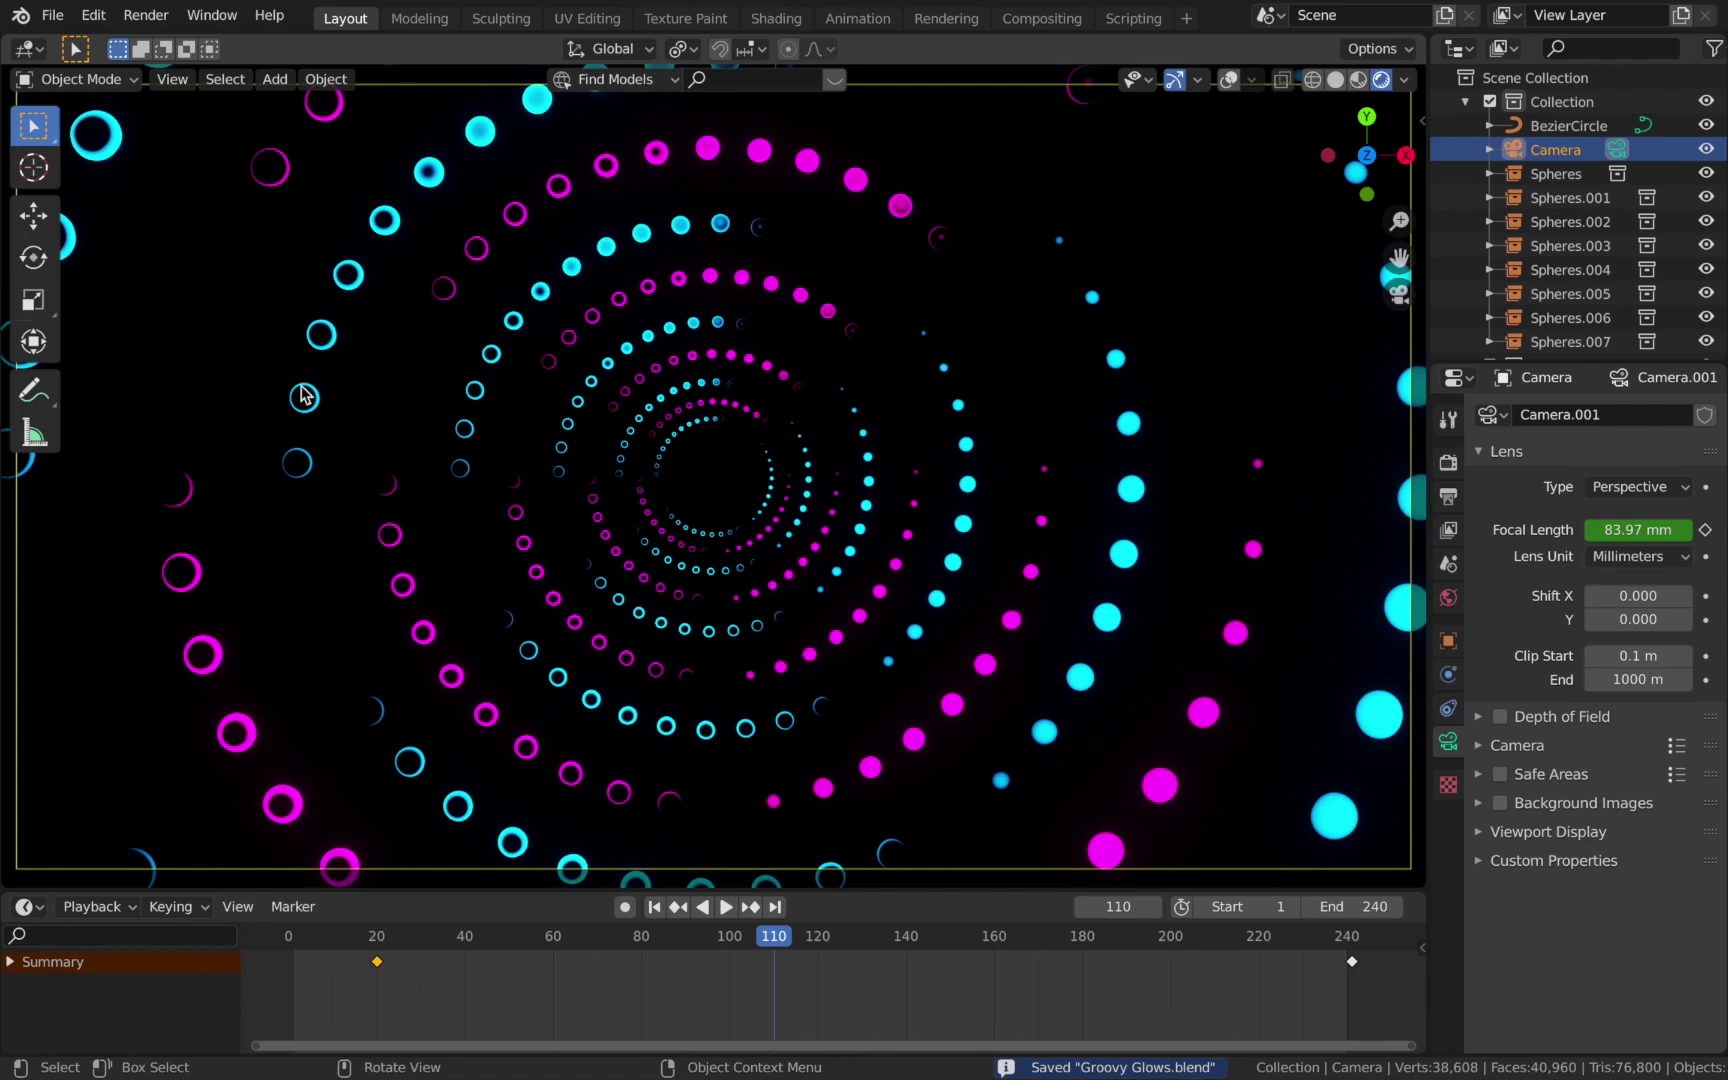
pyautogui.click(137, 22)
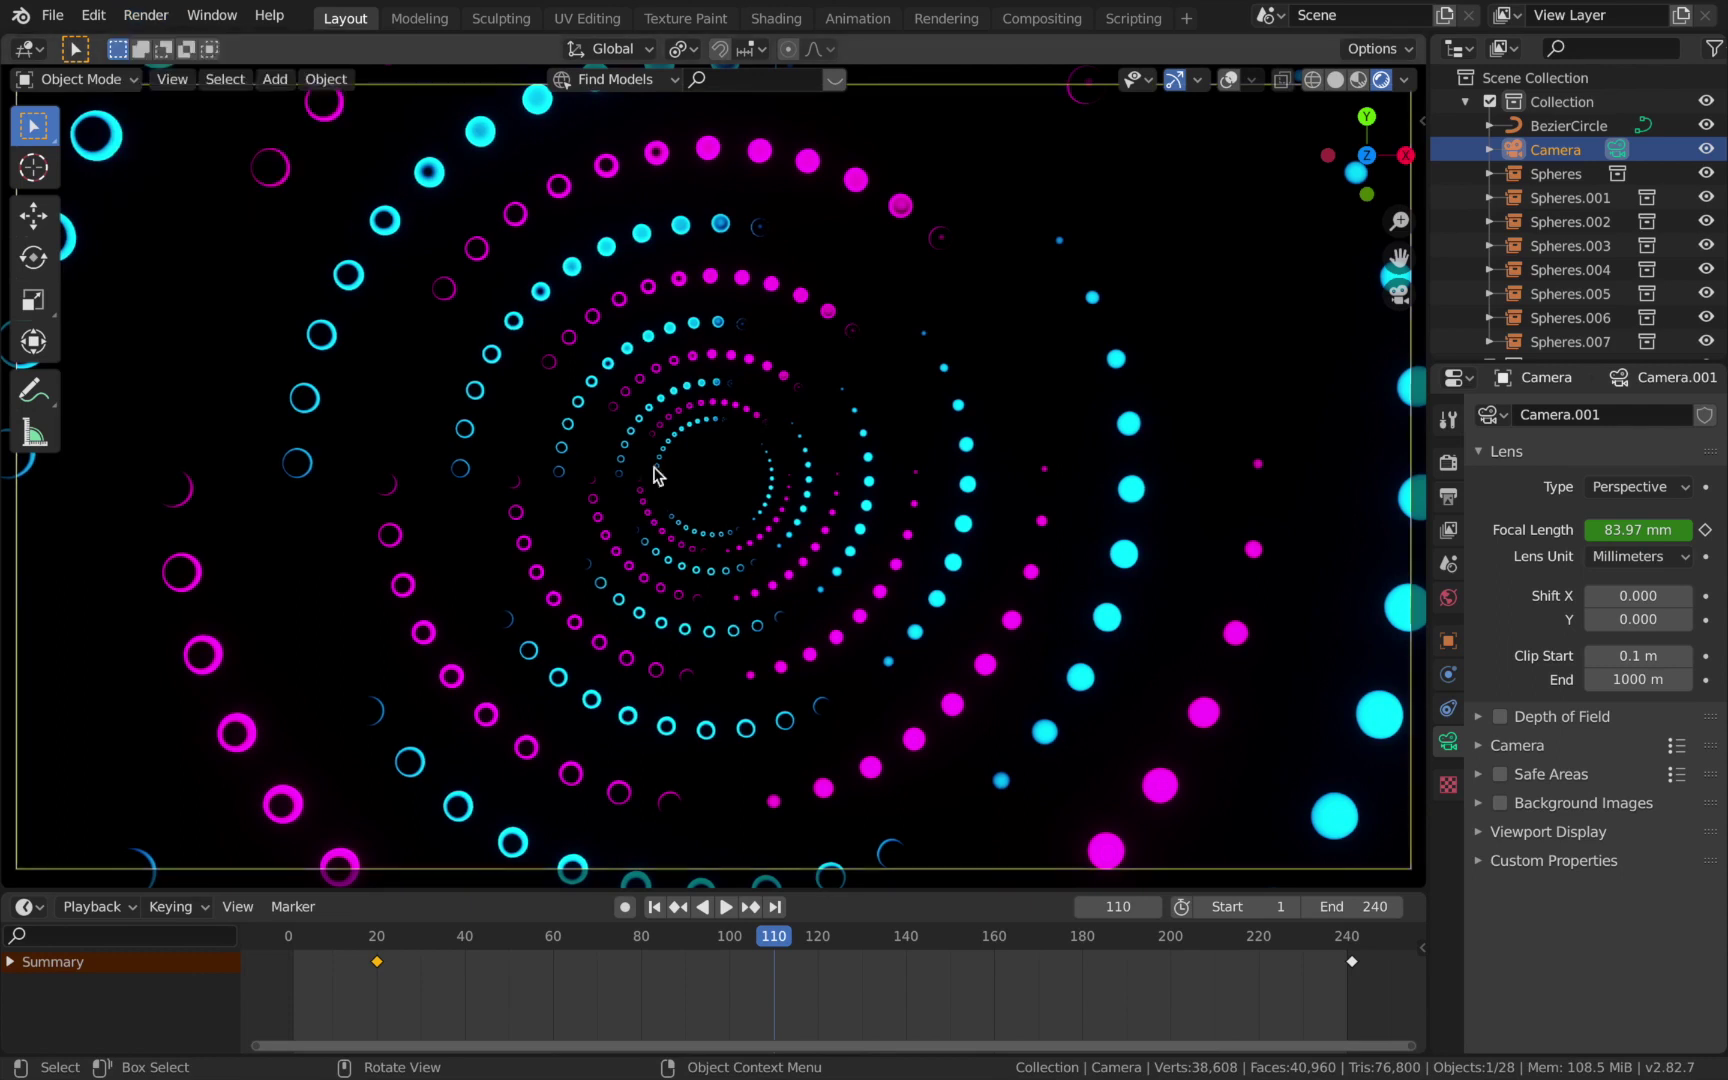
pyautogui.click(820, 938)
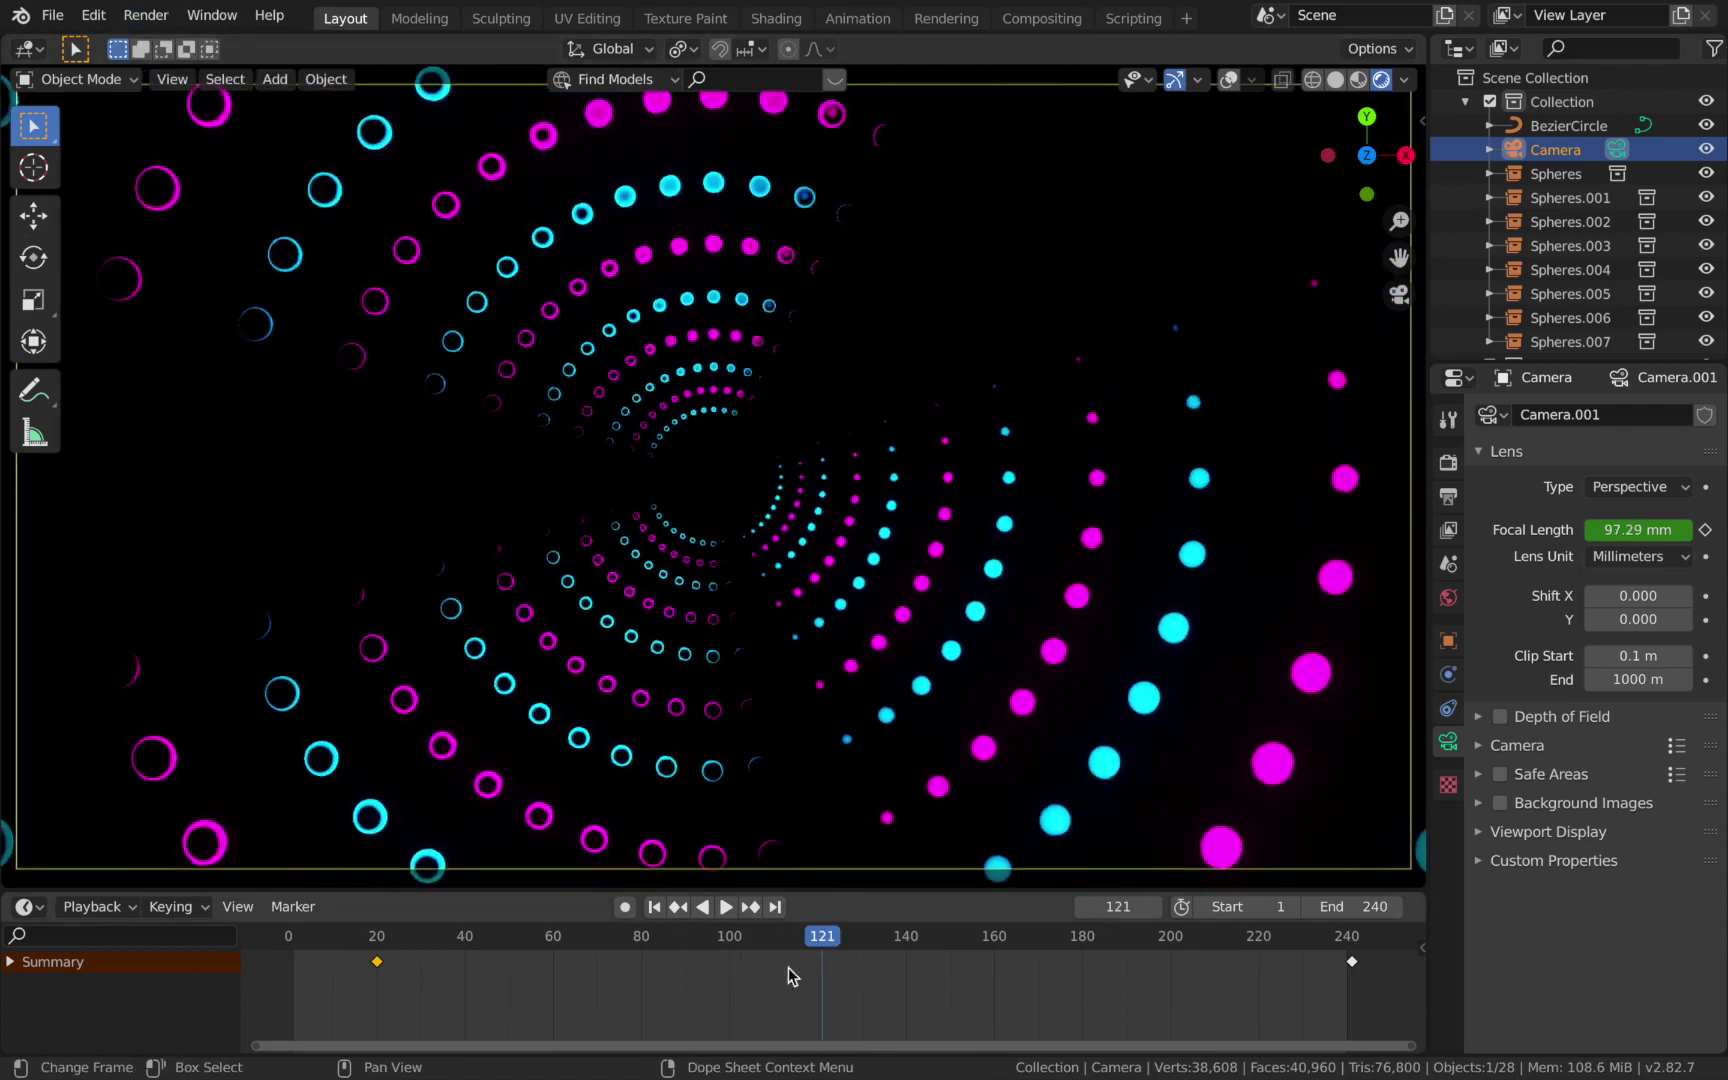
pyautogui.click(310, 950)
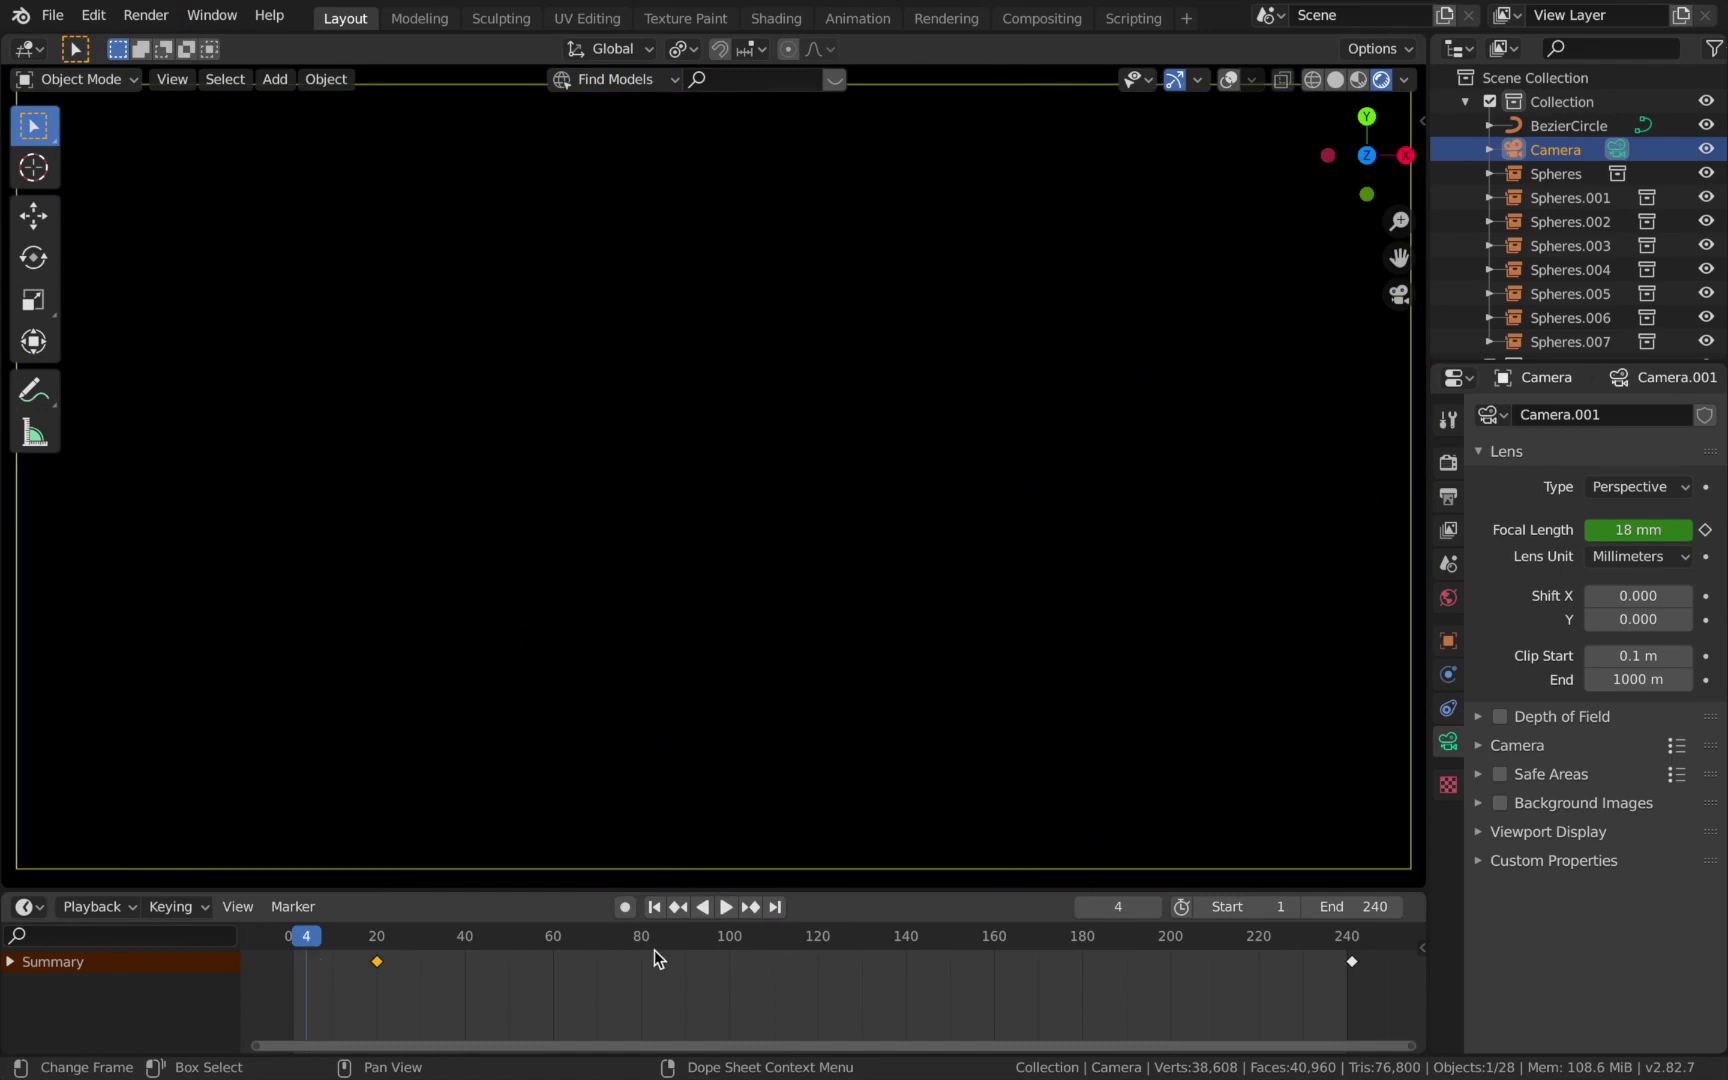
pyautogui.hotkey('ctrl', 'z')
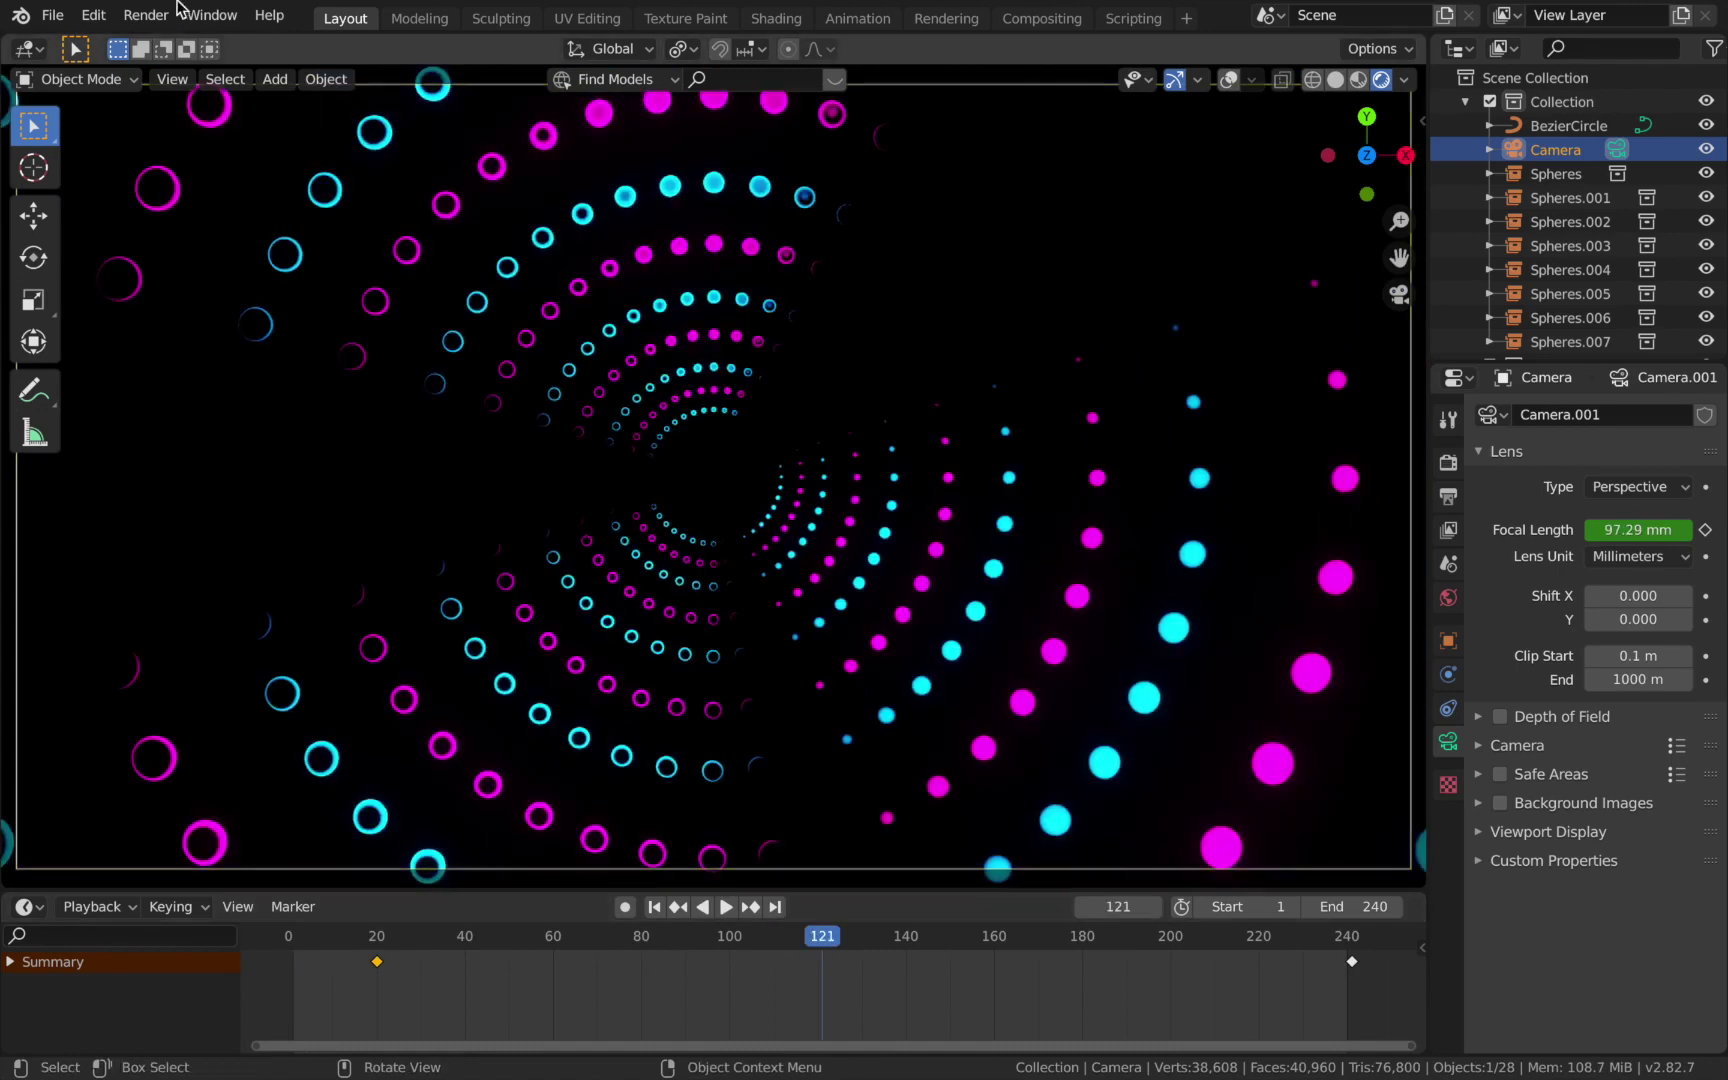
pyautogui.click(146, 17)
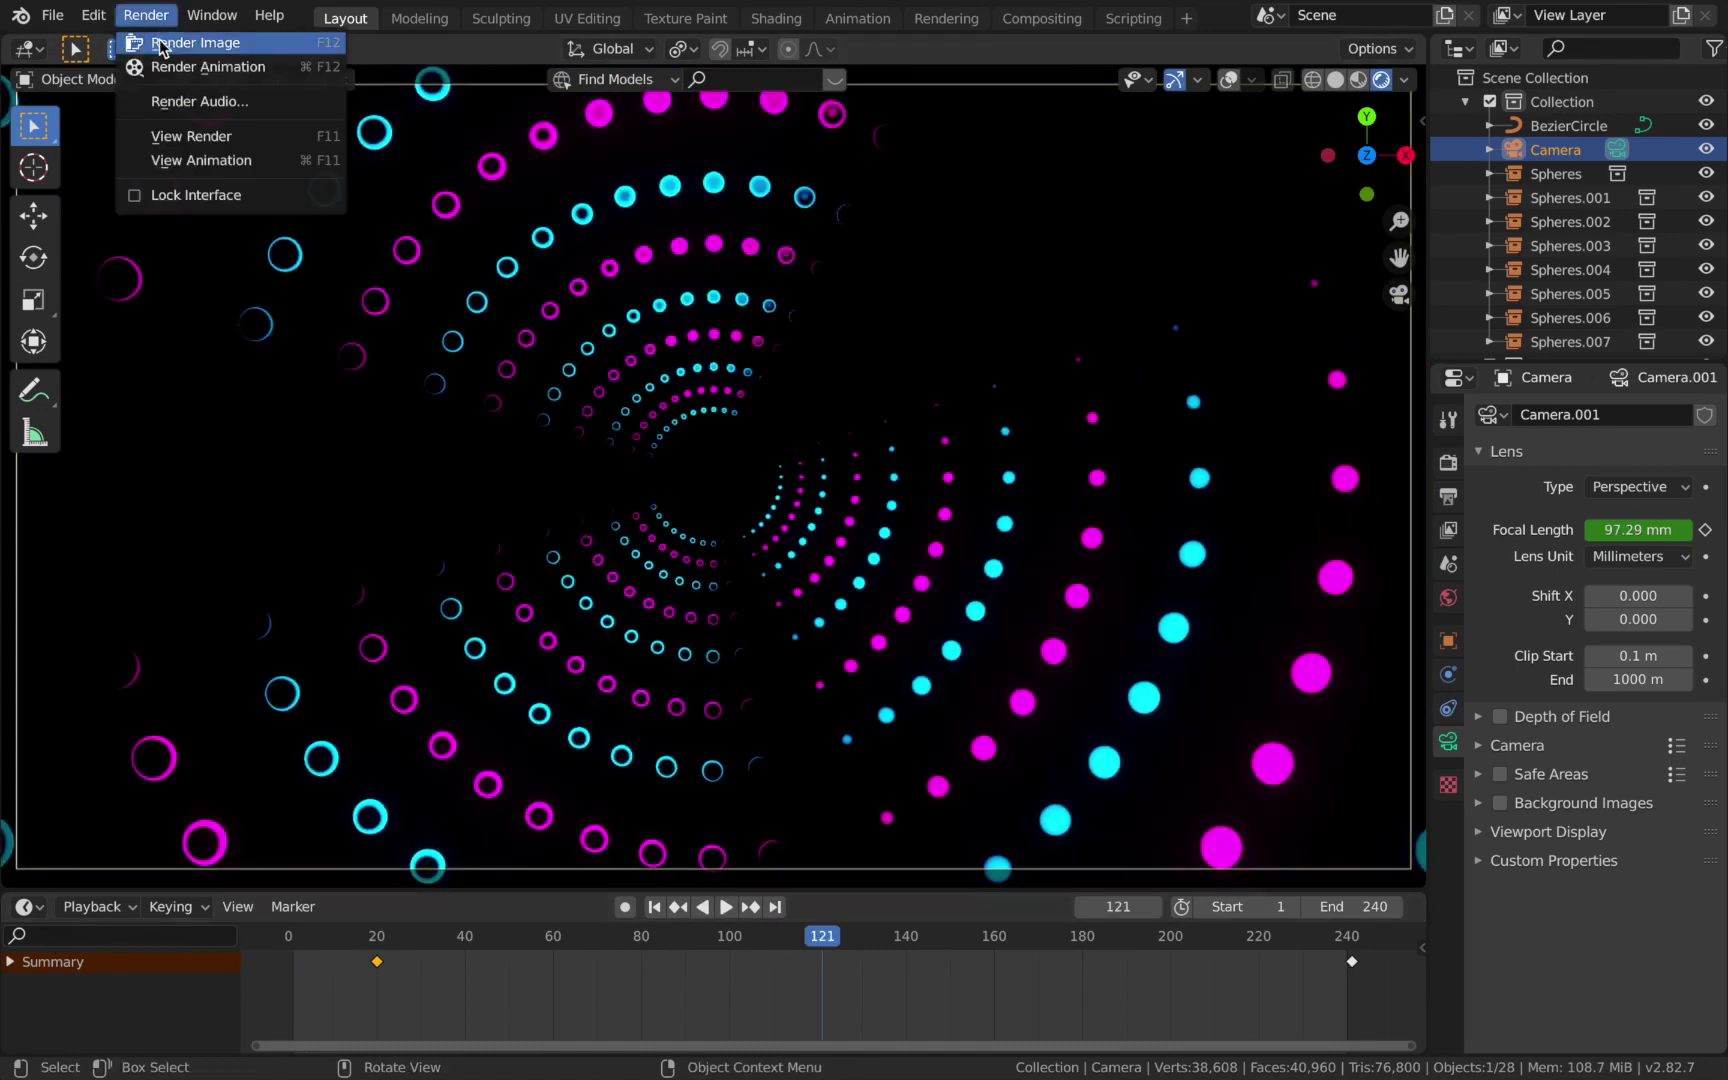
pyautogui.click(160, 42)
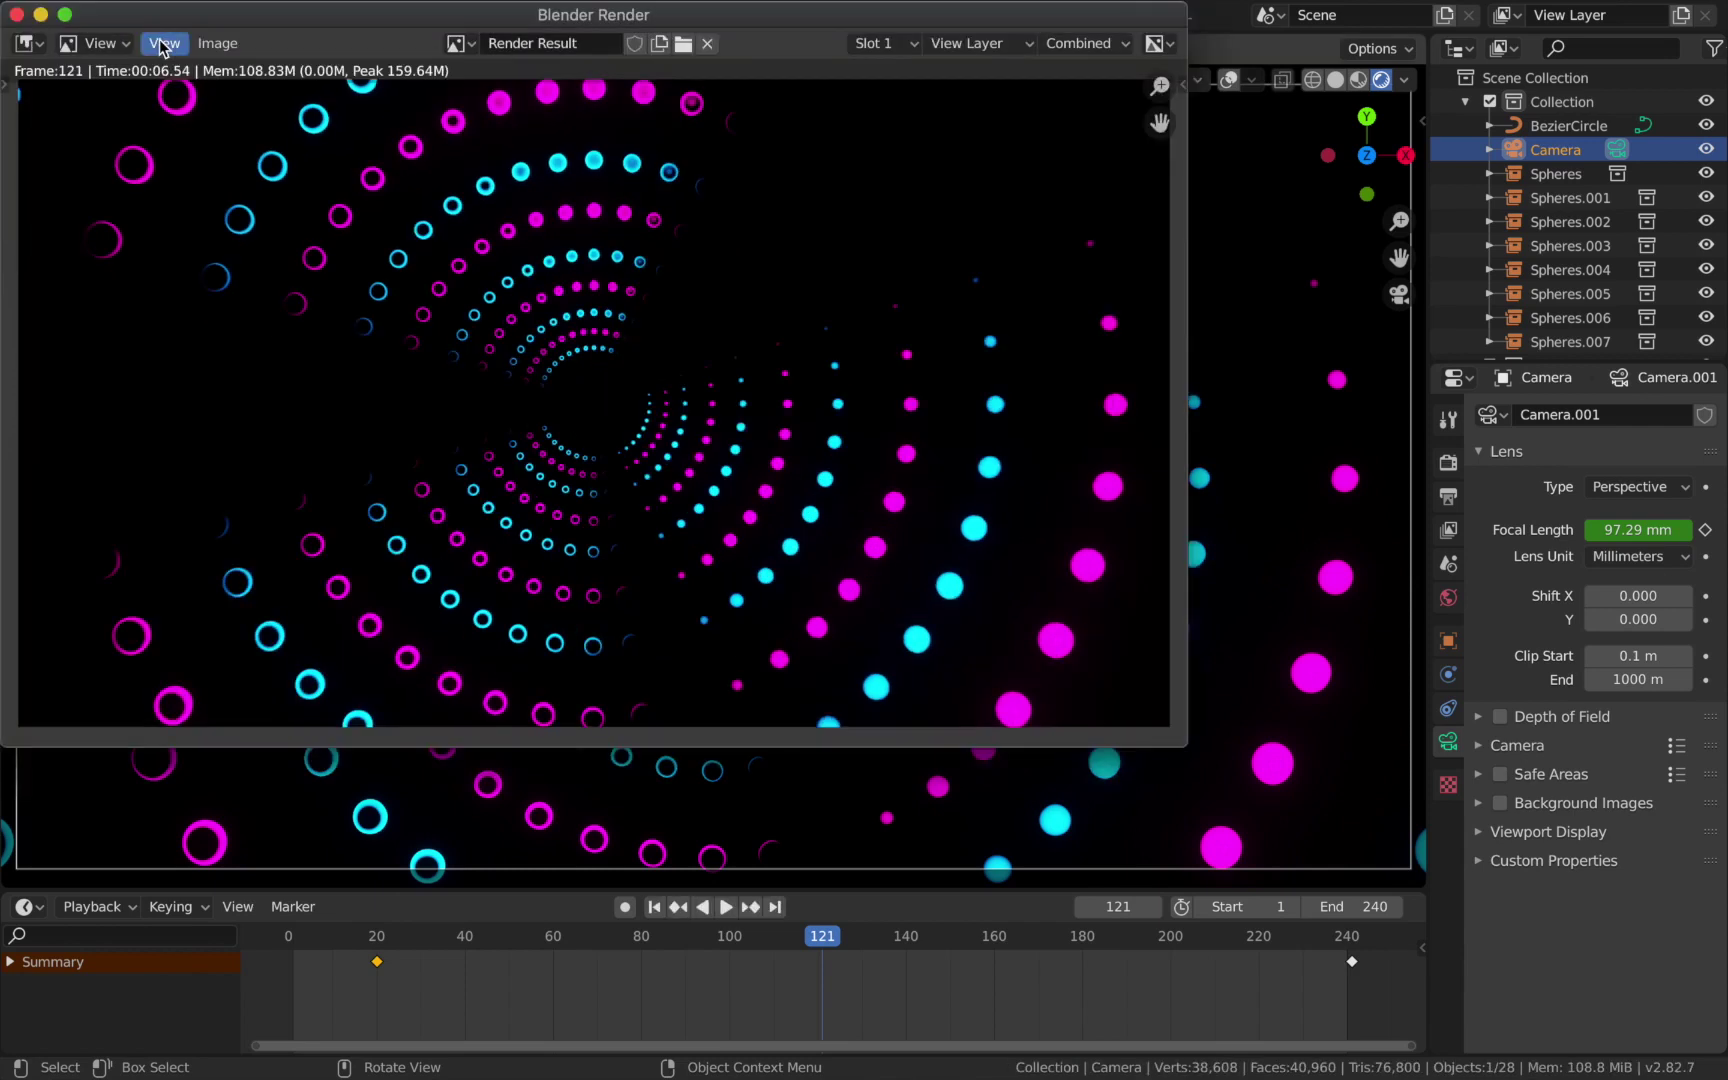
pyautogui.click(16, 14)
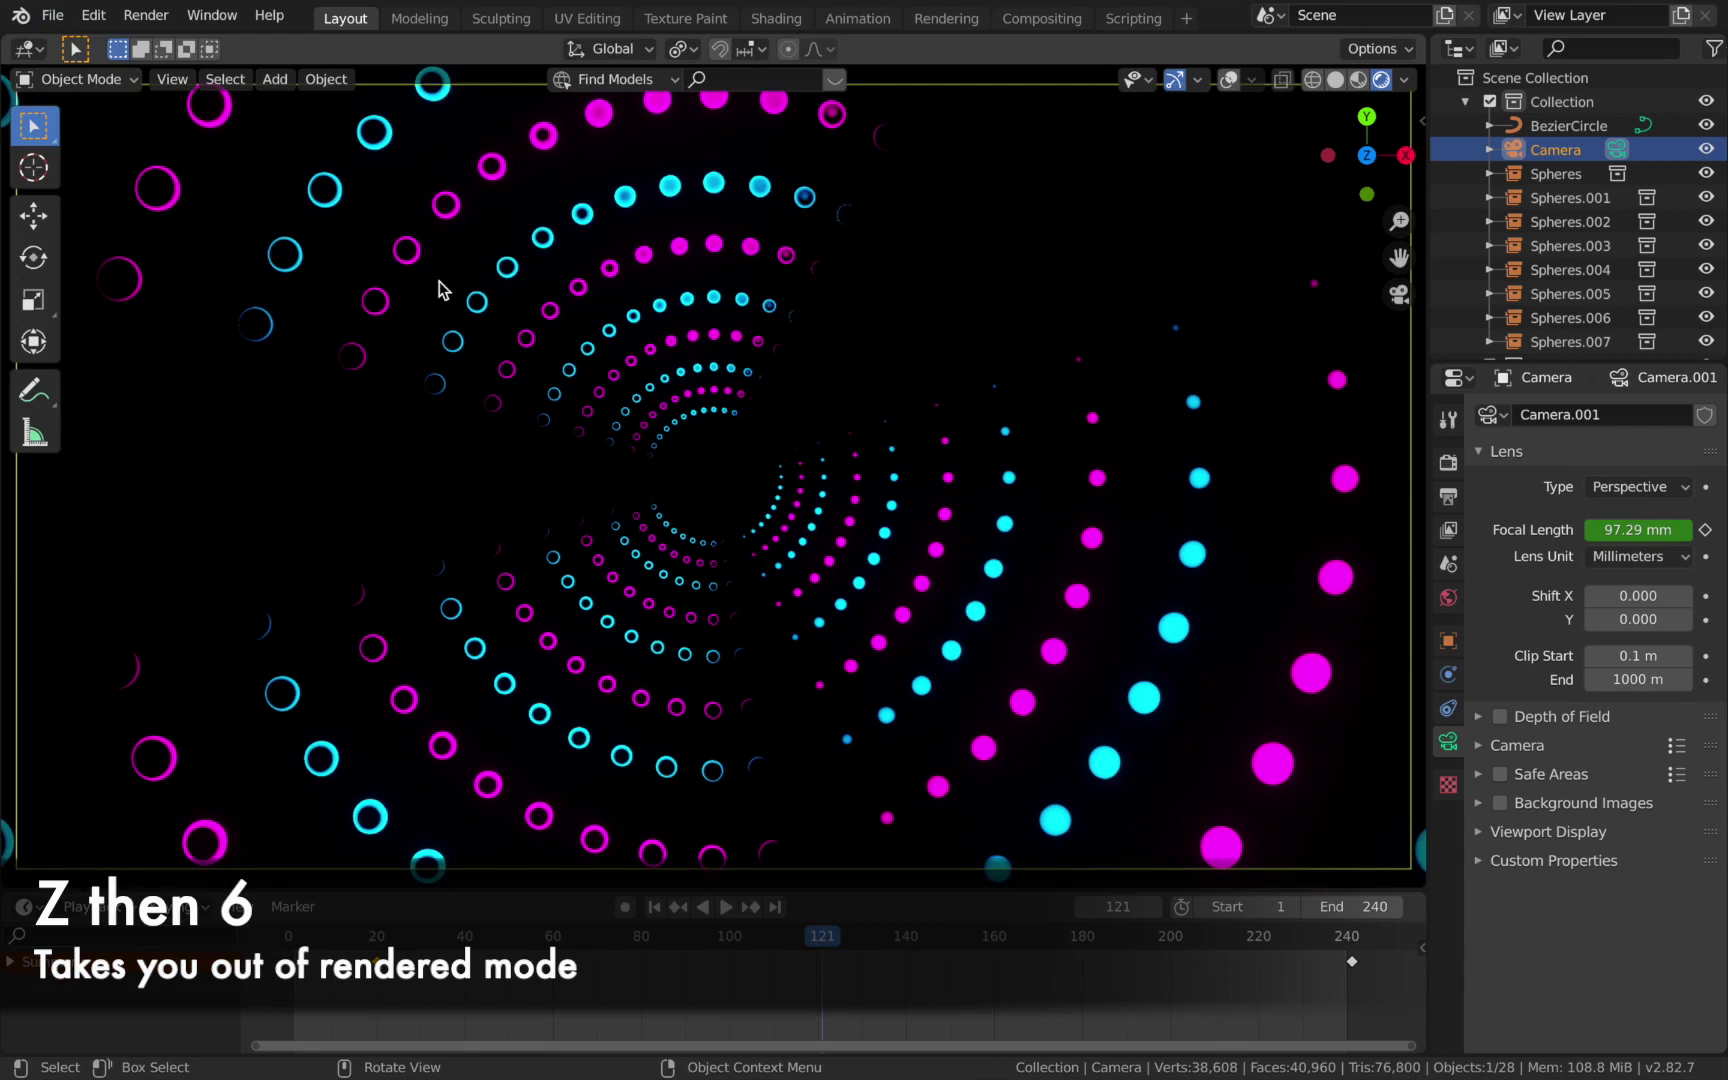
# Switch the viewport to solid shading and enable Use Nodes in the Compositing workspace.
pyautogui.press('z')
pyautogui.press('6')
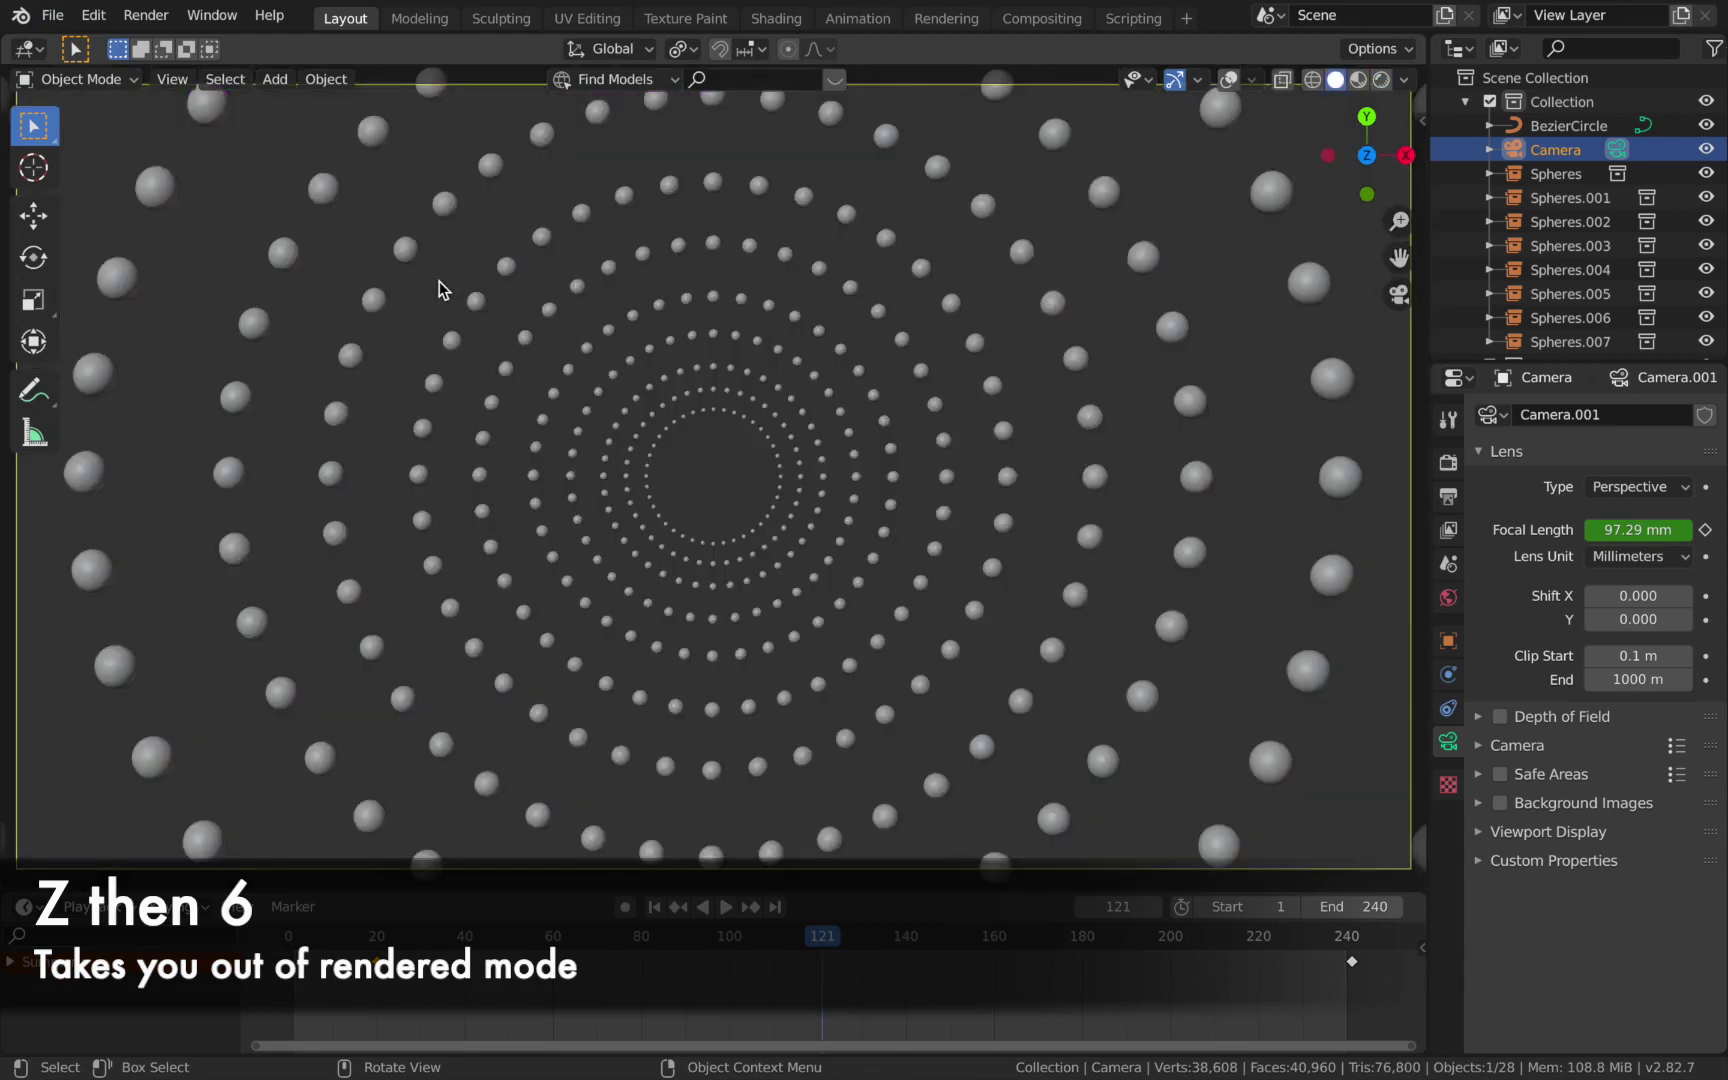
pyautogui.click(1045, 20)
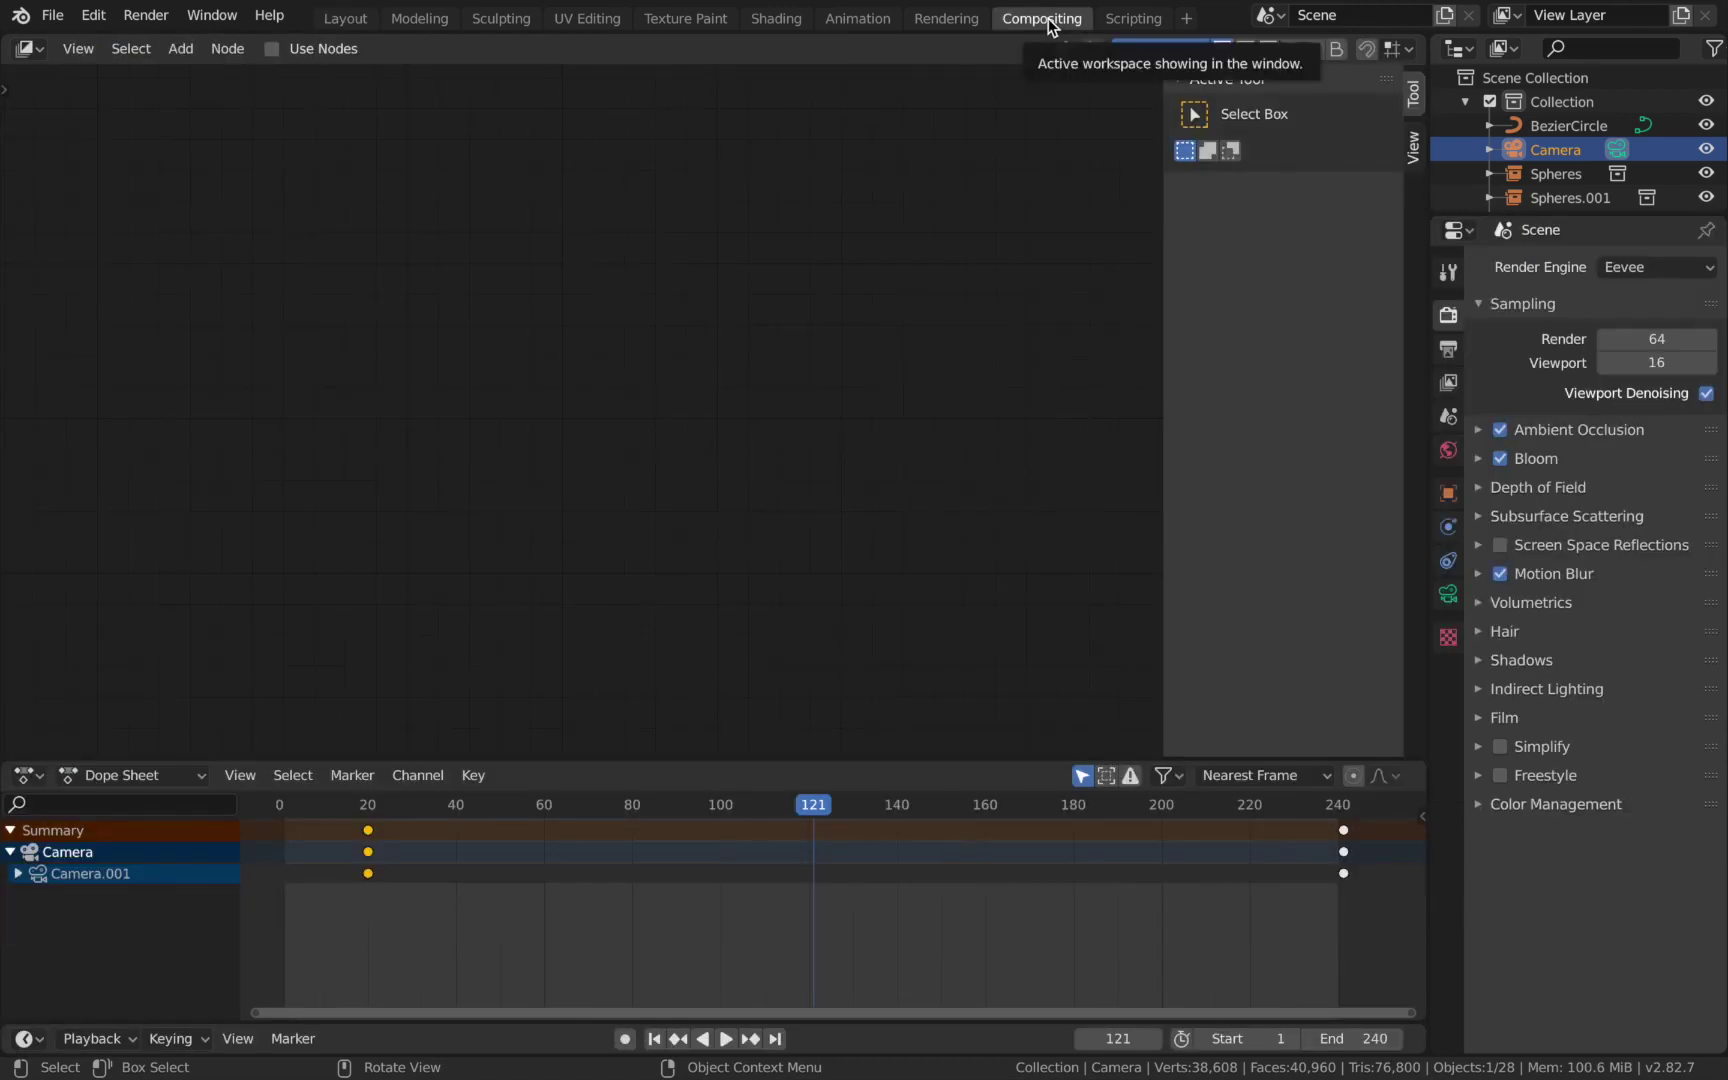
pyautogui.click(271, 50)
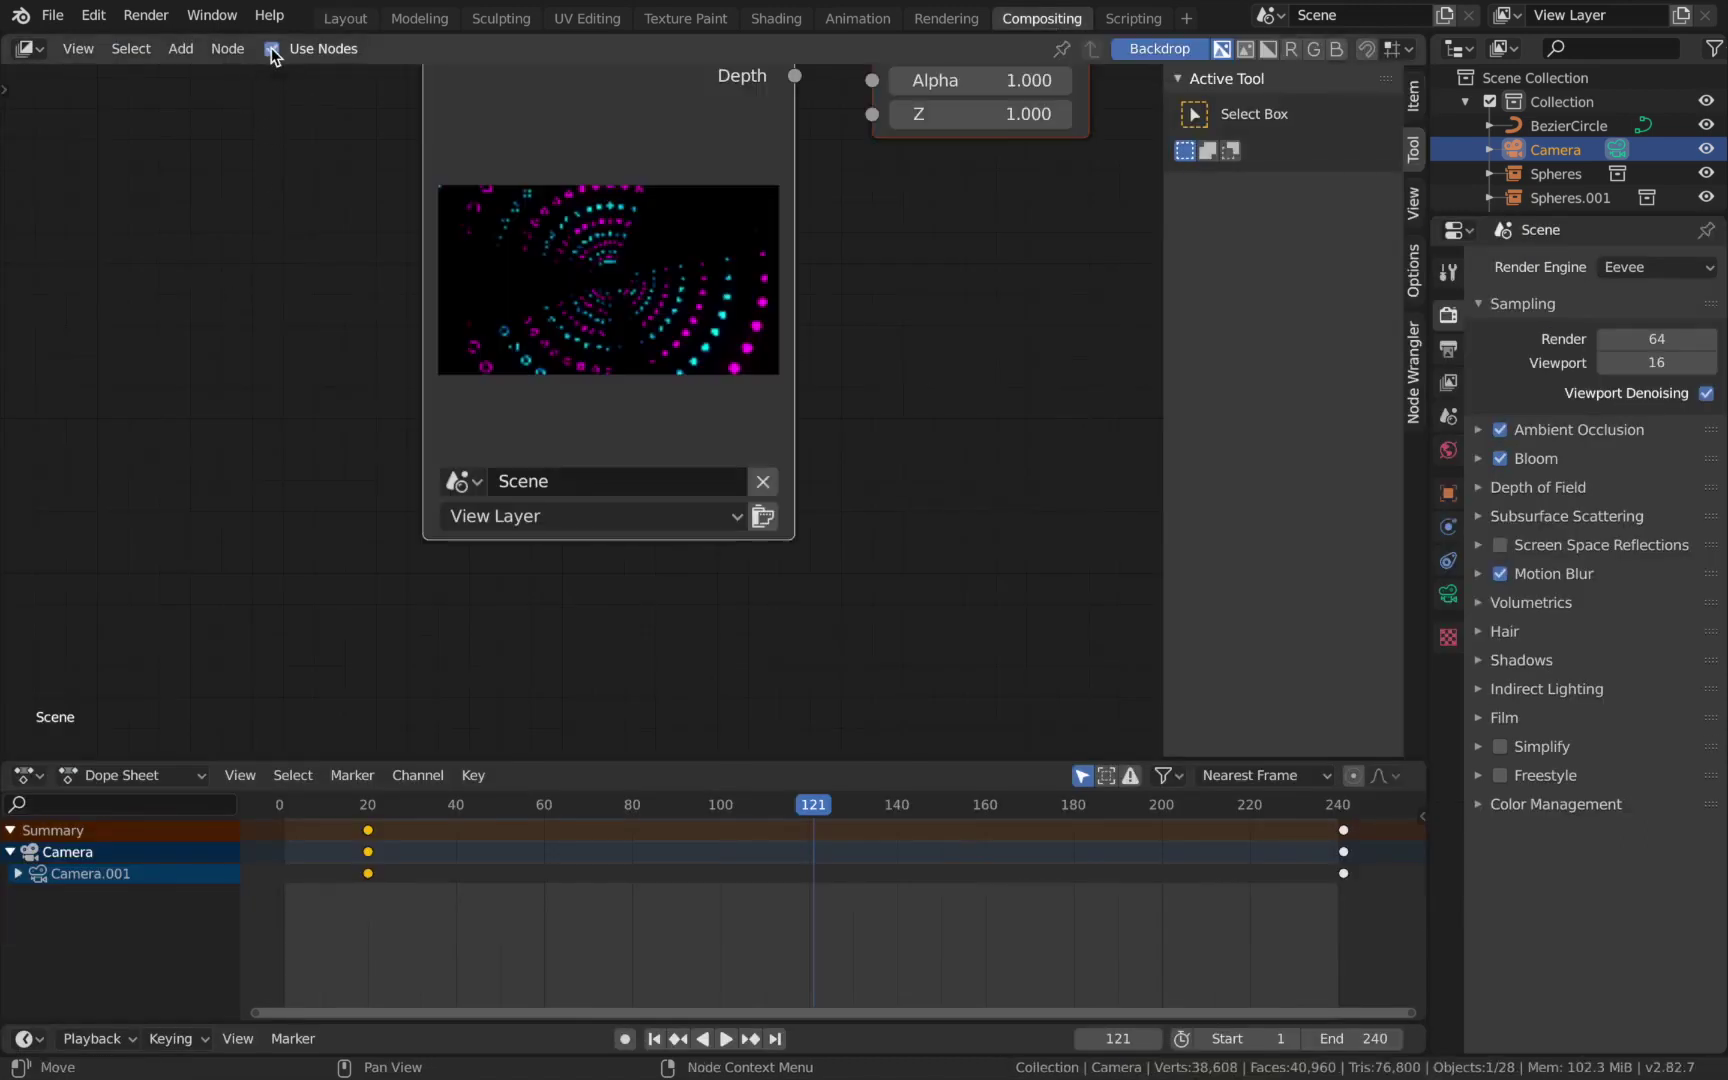
pyautogui.scroll(-5, 855, 304)
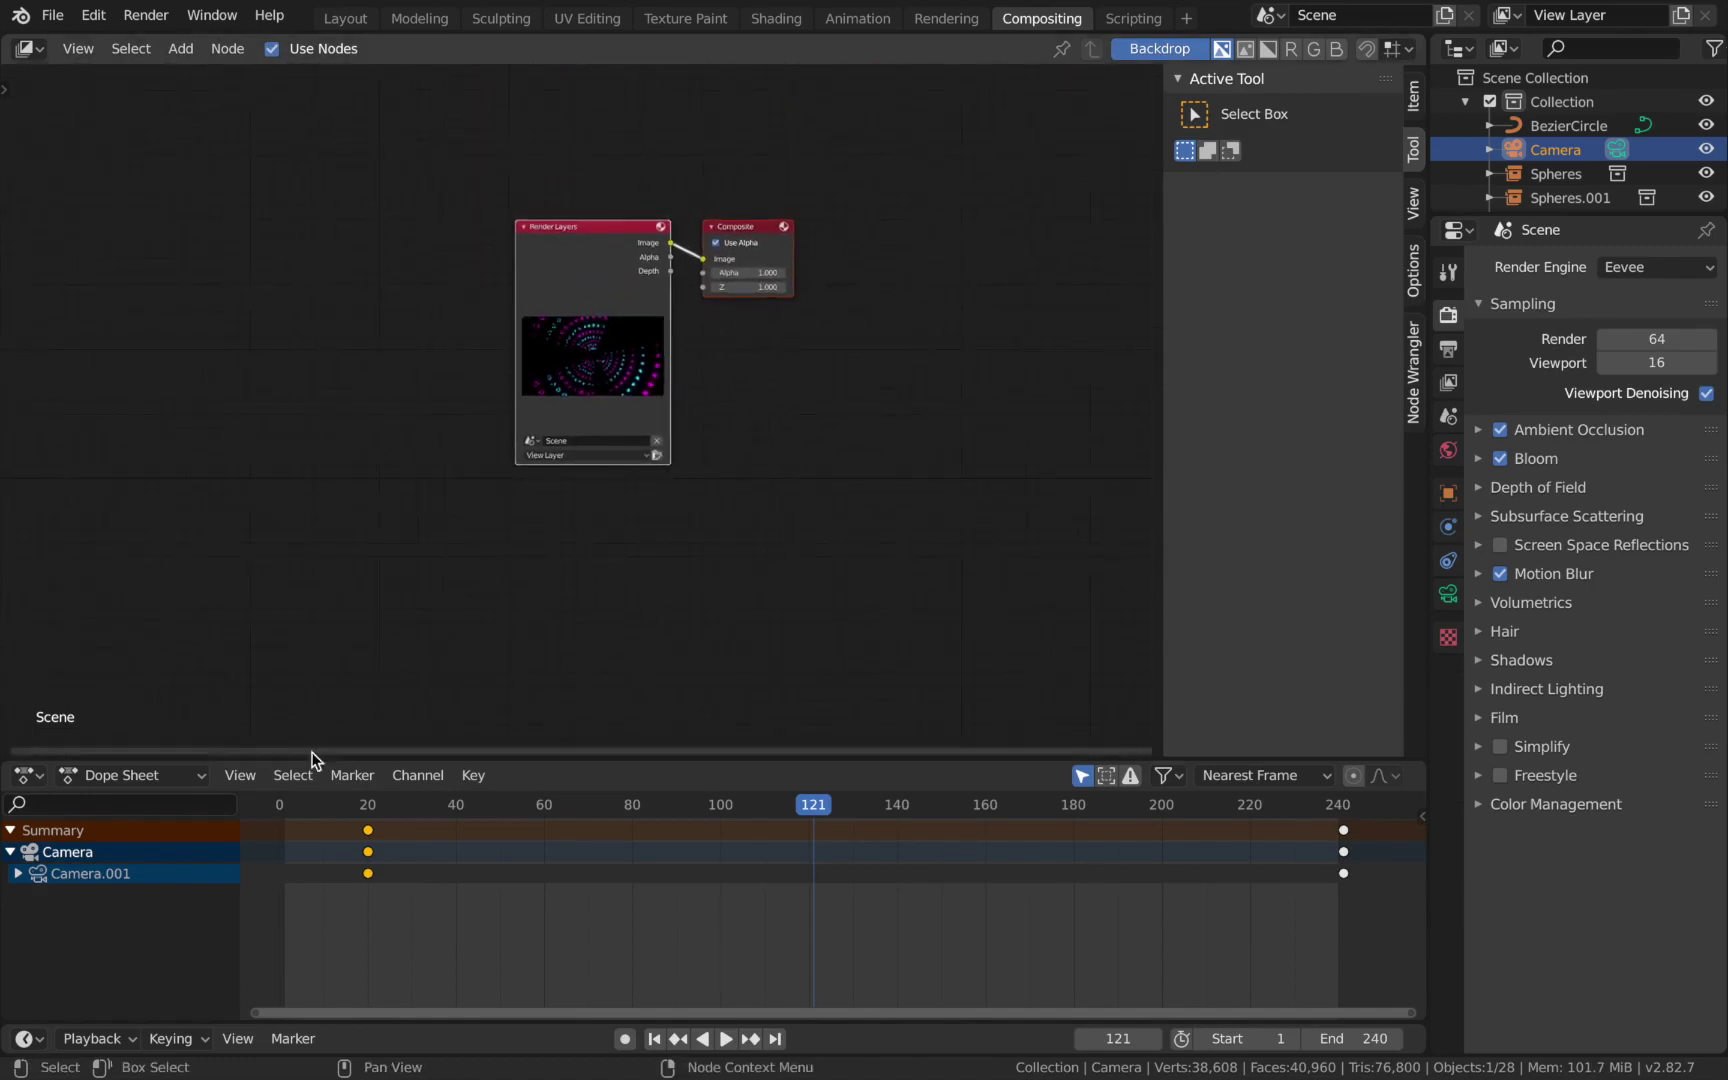
# Move the Composite node farther away from Render Layers to make room for other nodes between them.
pyautogui.click(786, 306)
pyautogui.moveTo(749, 232); pyautogui.dragTo(831, 197)
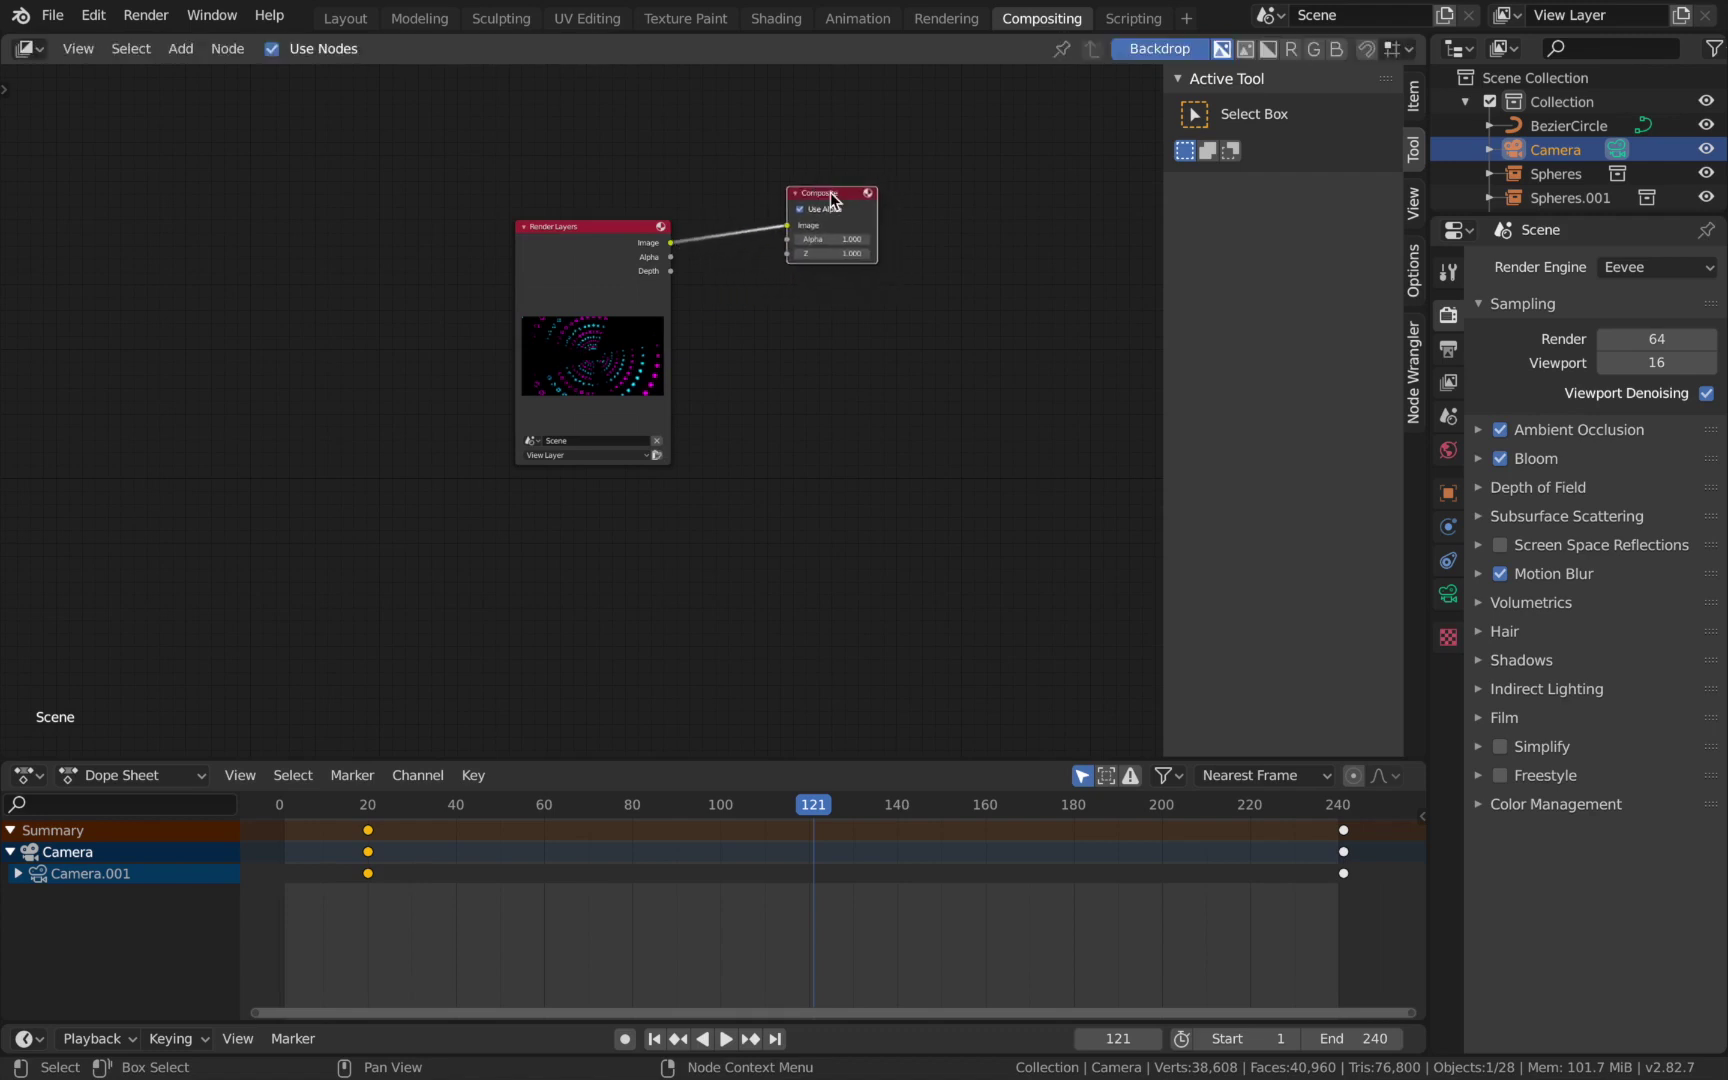
pyautogui.click(721, 314)
pyautogui.moveTo(818, 196); pyautogui.dragTo(847, 208)
pyautogui.click(552, 268)
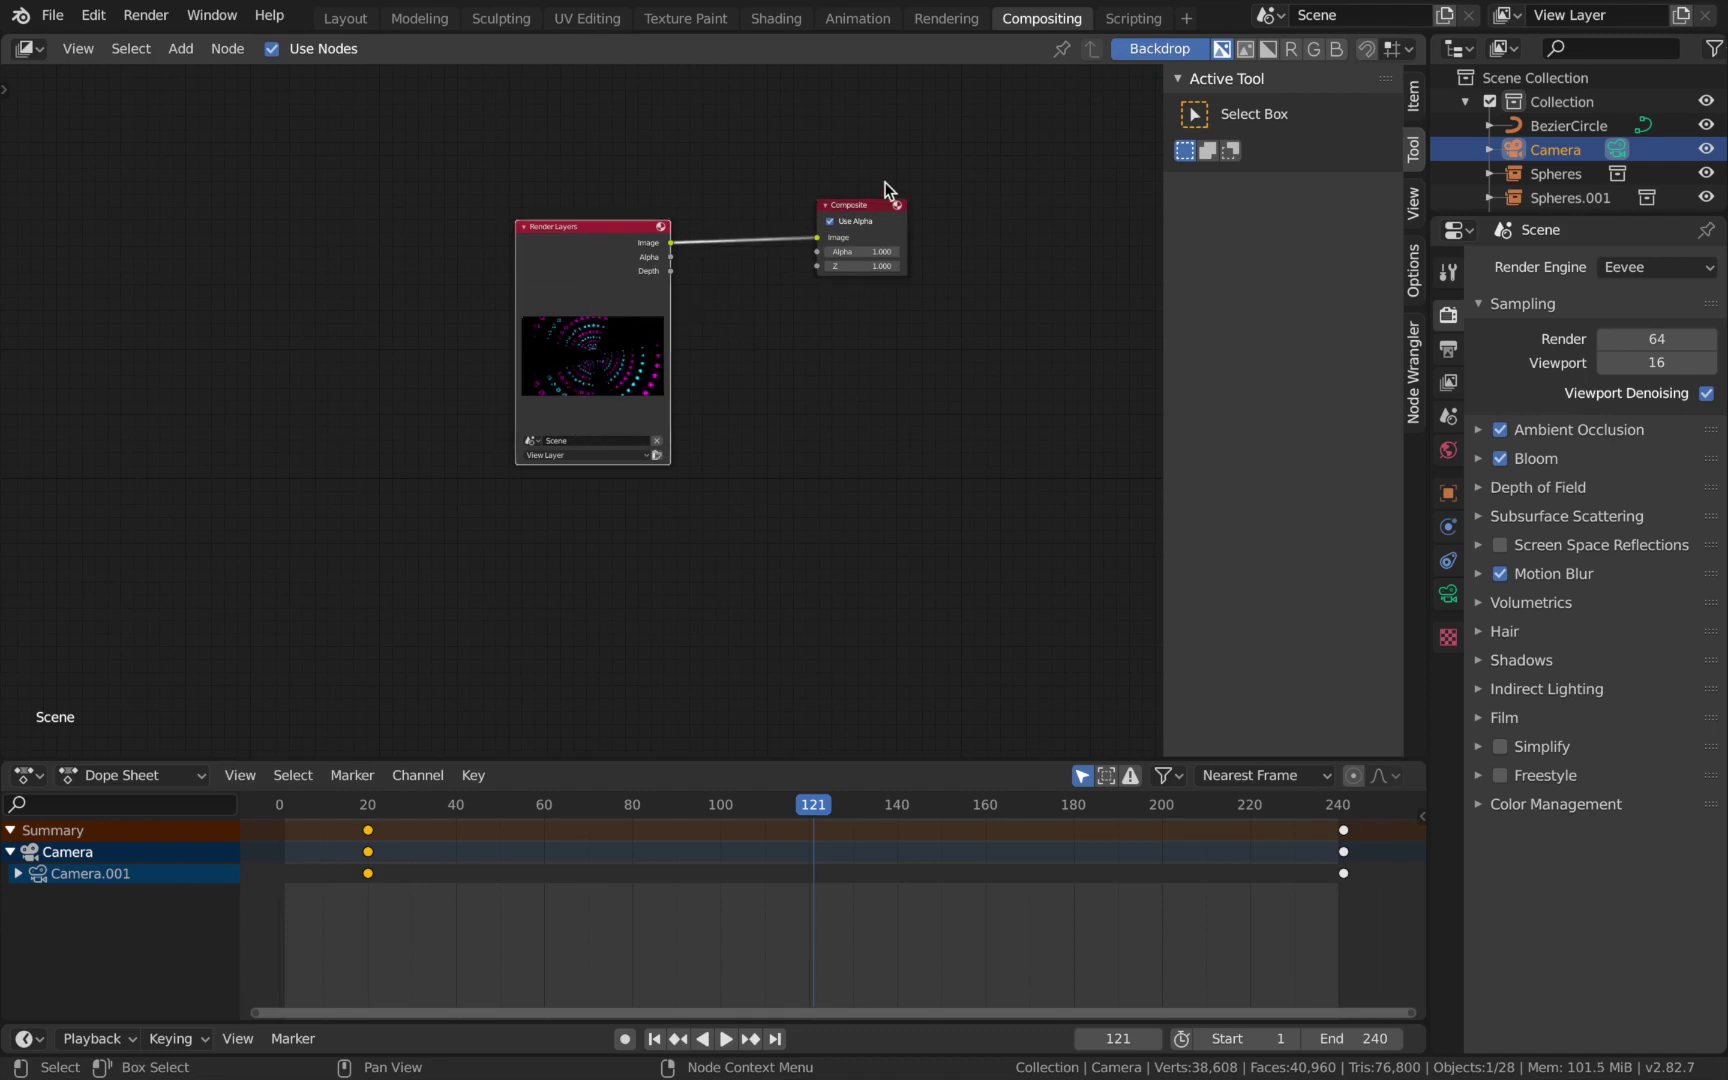
pyautogui.moveTo(853, 210); pyautogui.dragTo(893, 212)
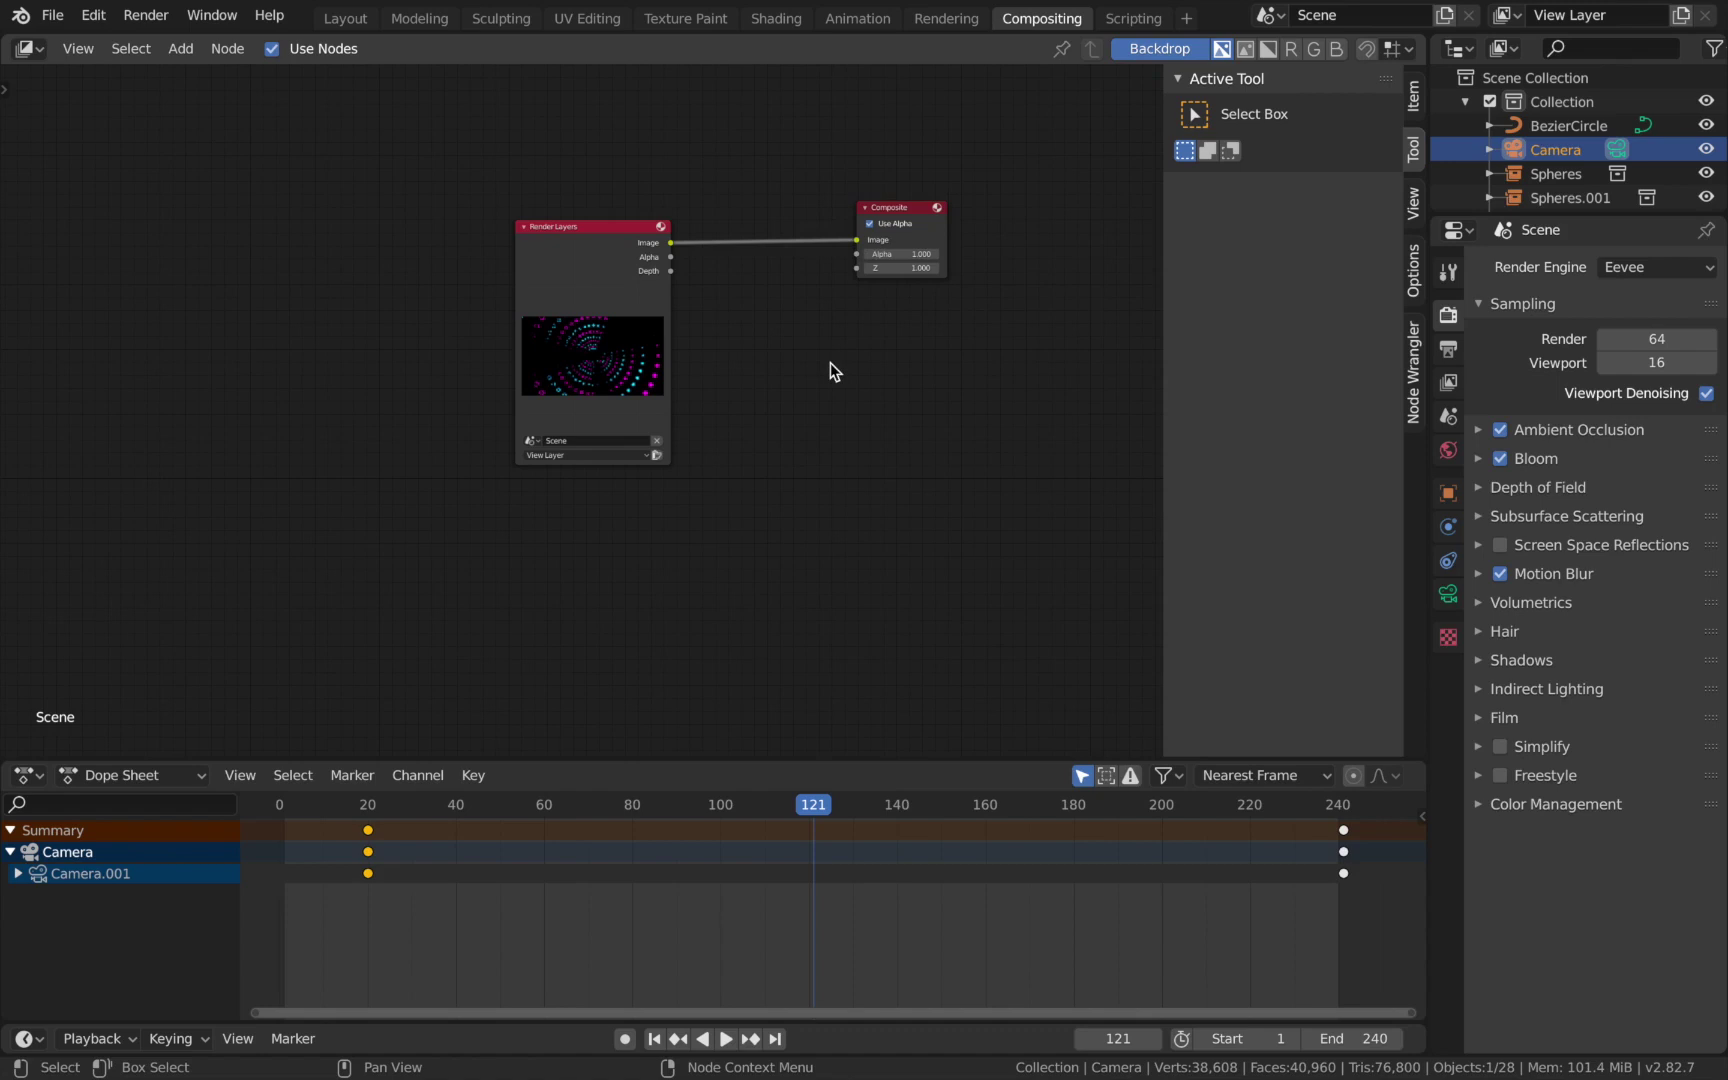
# Add a Viewer output node and place it below the Composite node.
pyautogui.hotkey('shift', 'a')
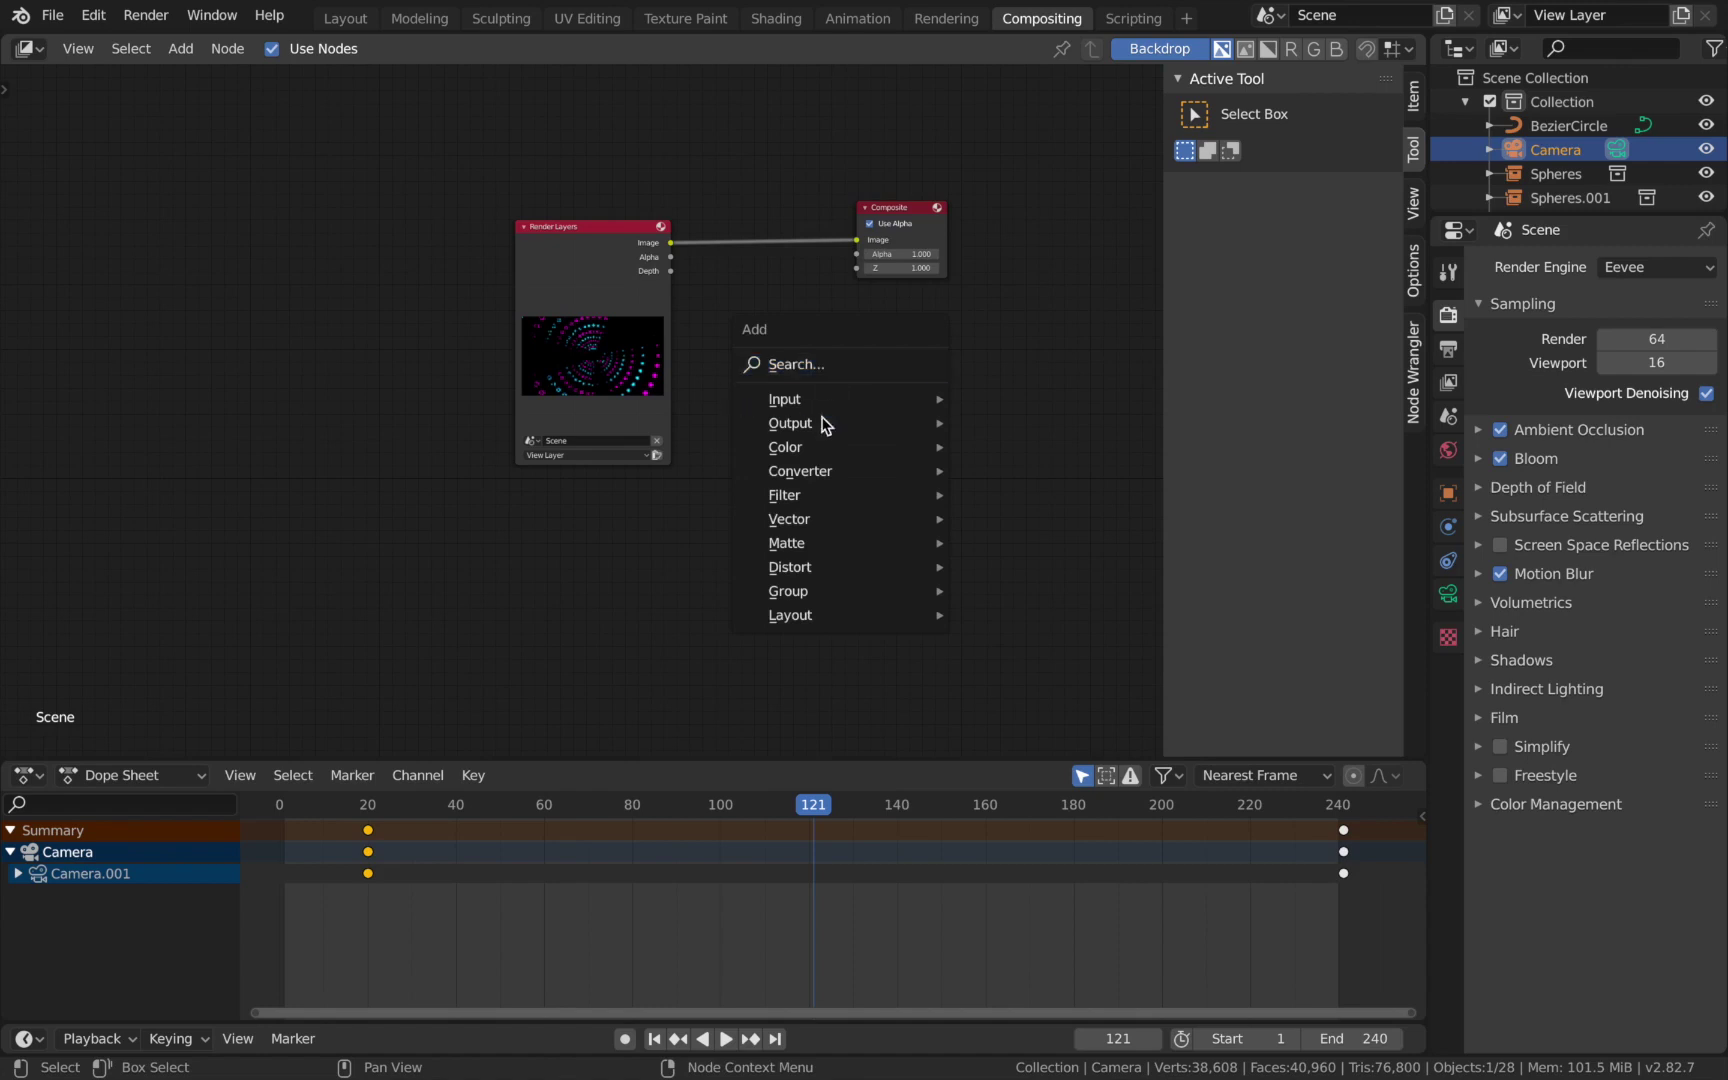
pyautogui.moveTo(824, 424)
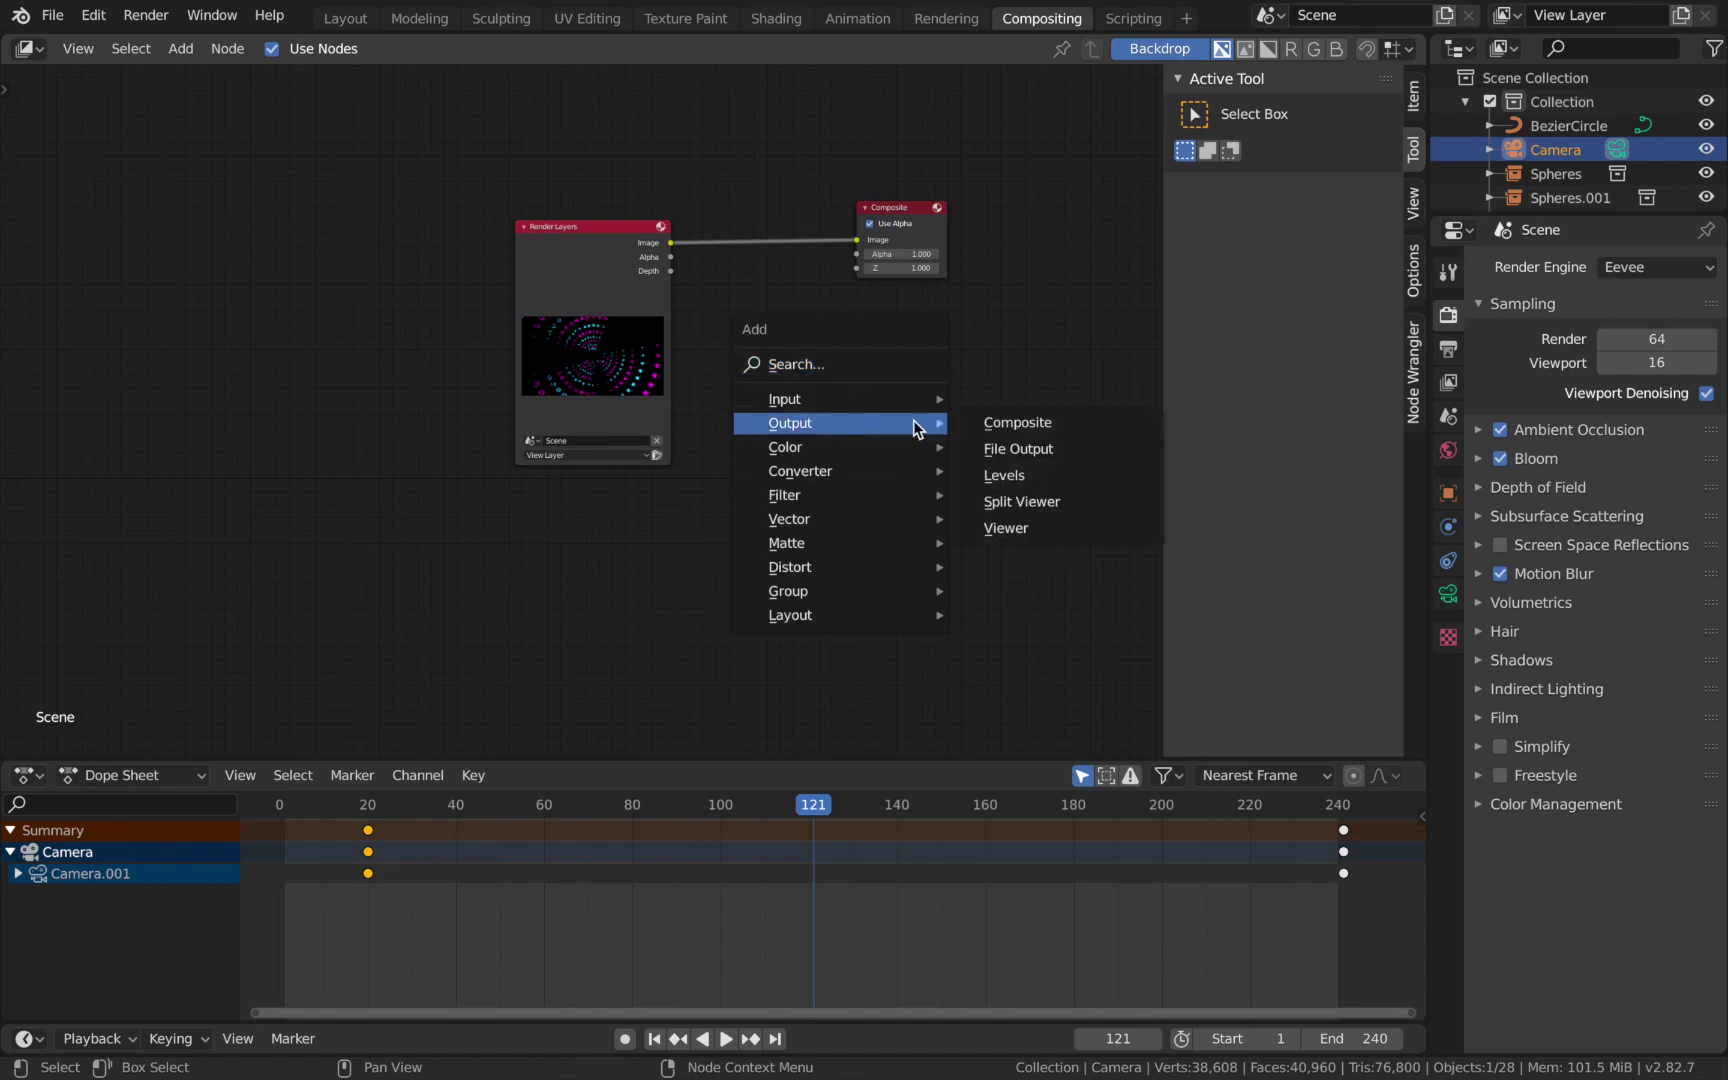
pyautogui.click(1042, 527)
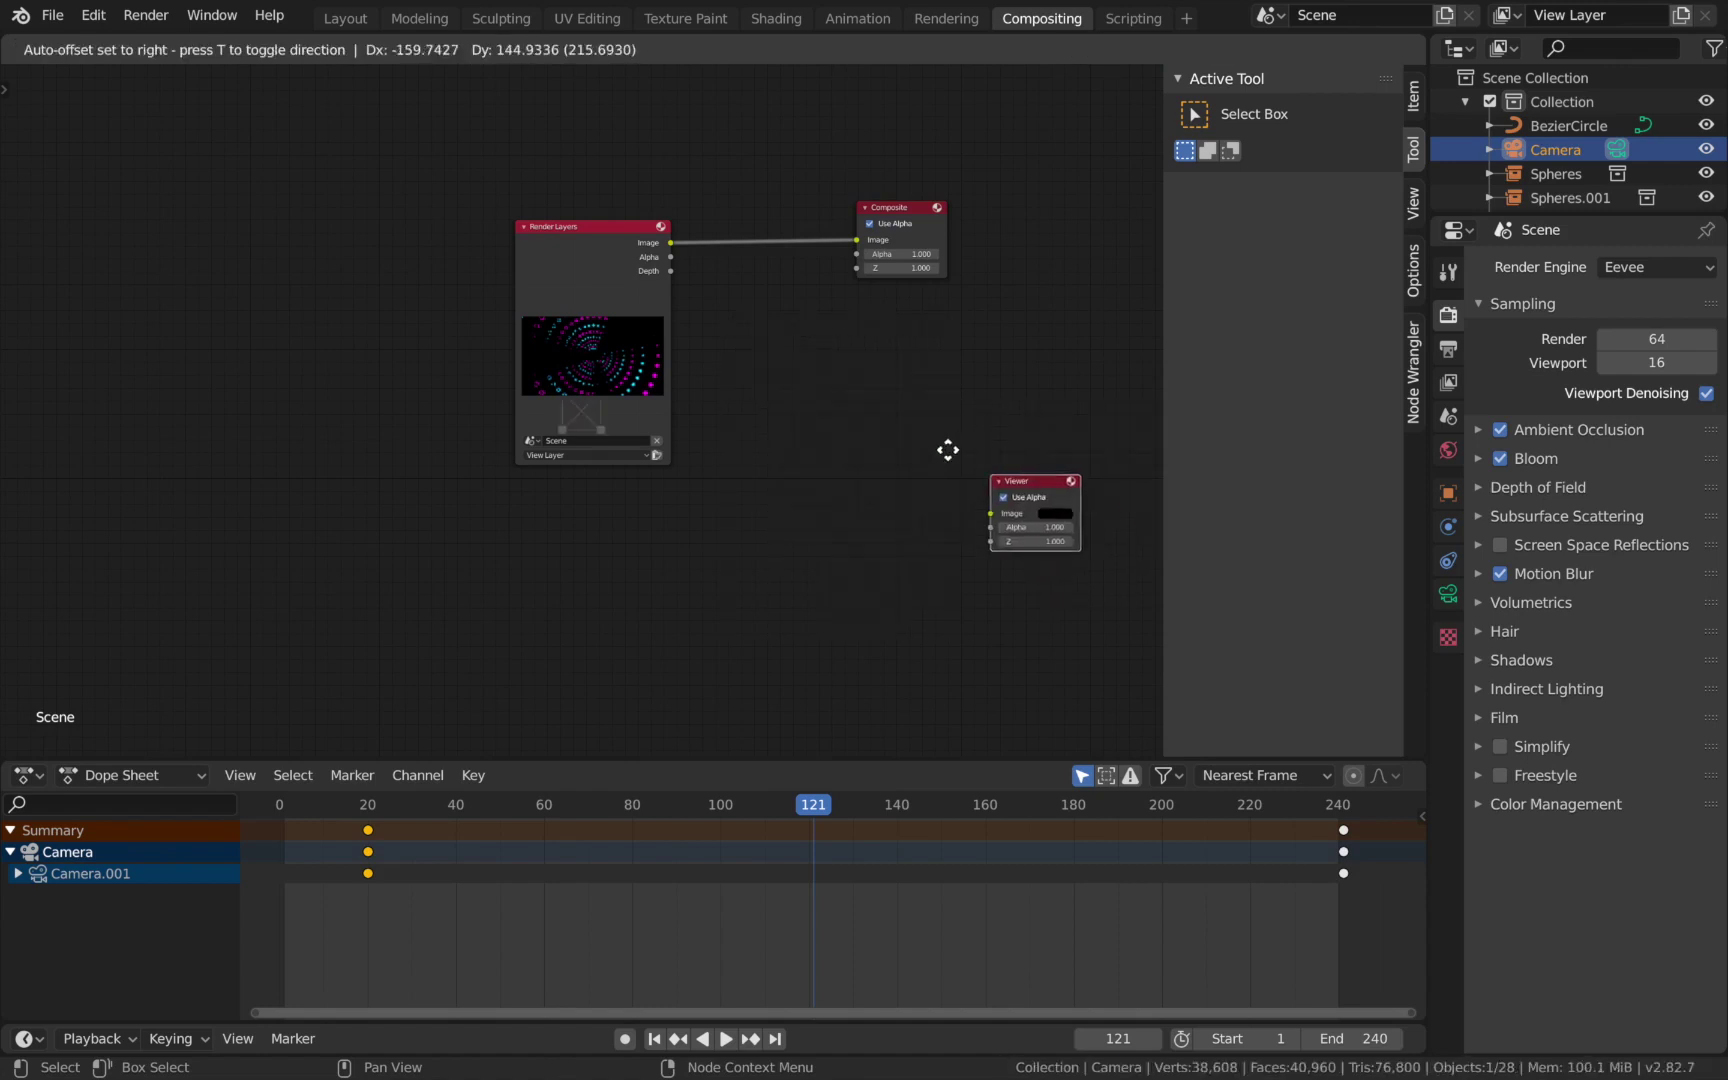
pyautogui.click(852, 414)
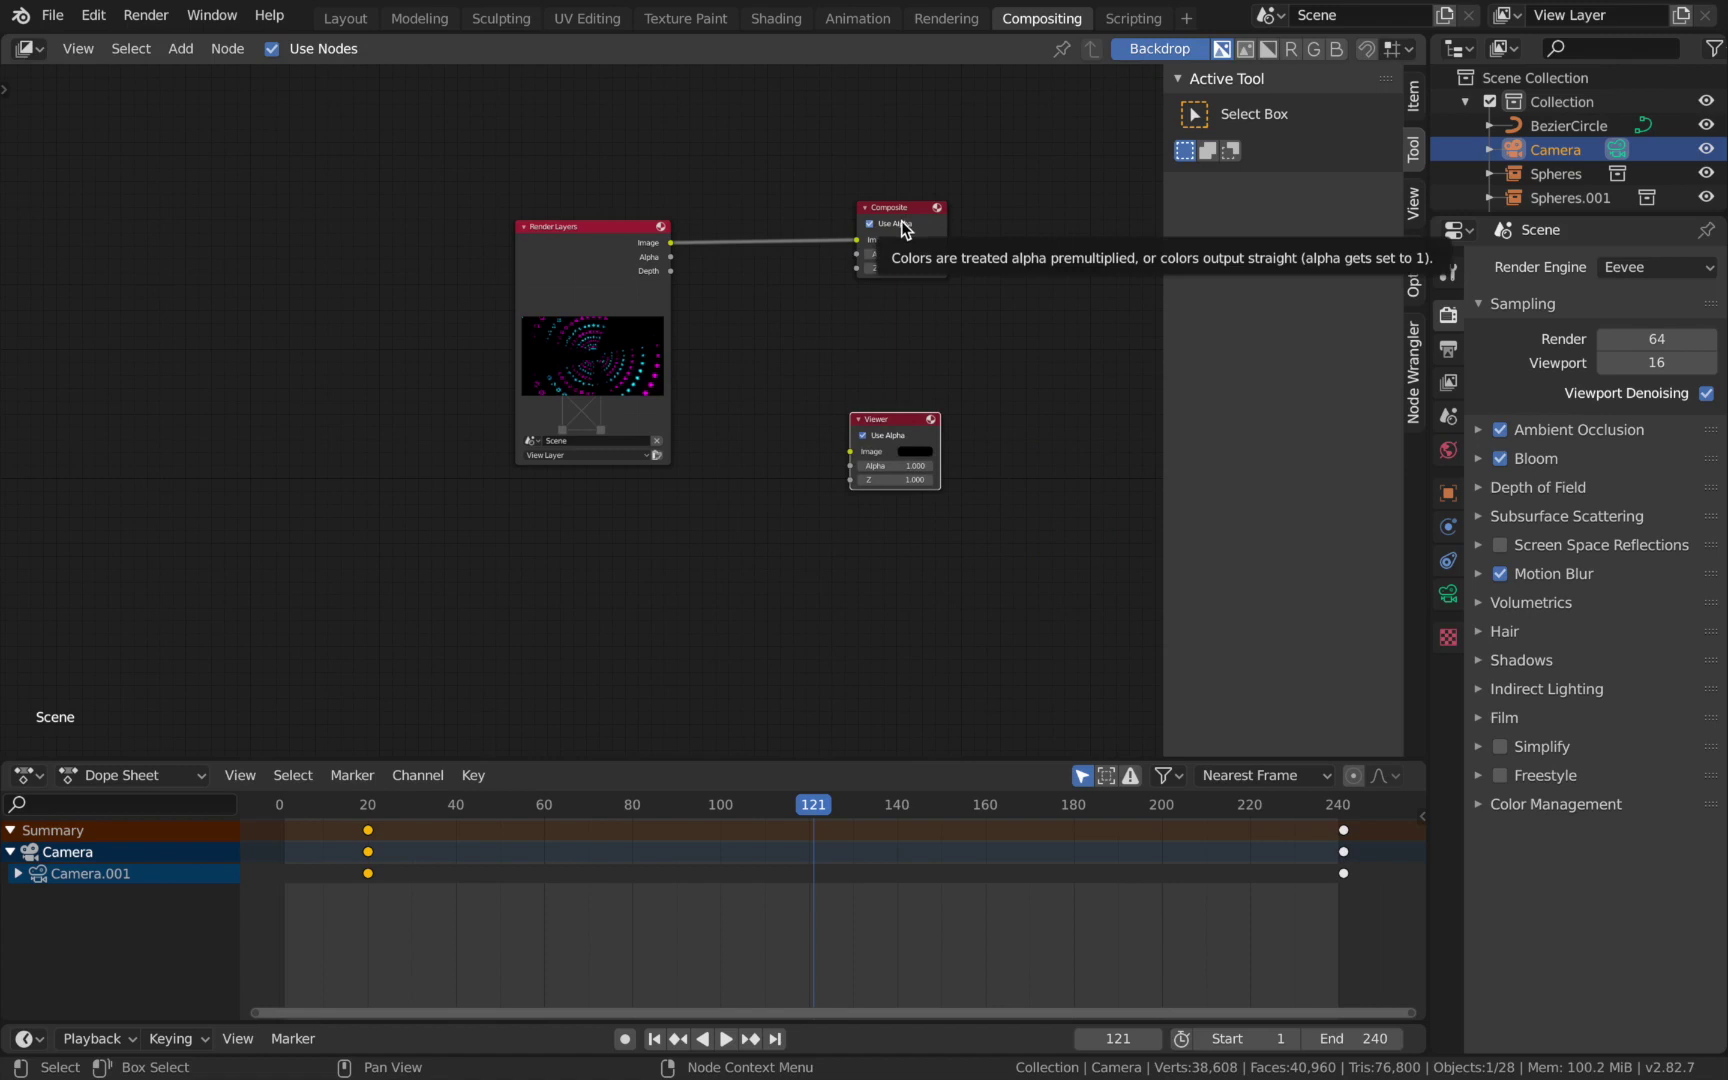
# Move the Viewer node nearer to the Composite node and connect the Render Layers image output to its image input.
pyautogui.moveTo(905, 418); pyautogui.dragTo(922, 383)
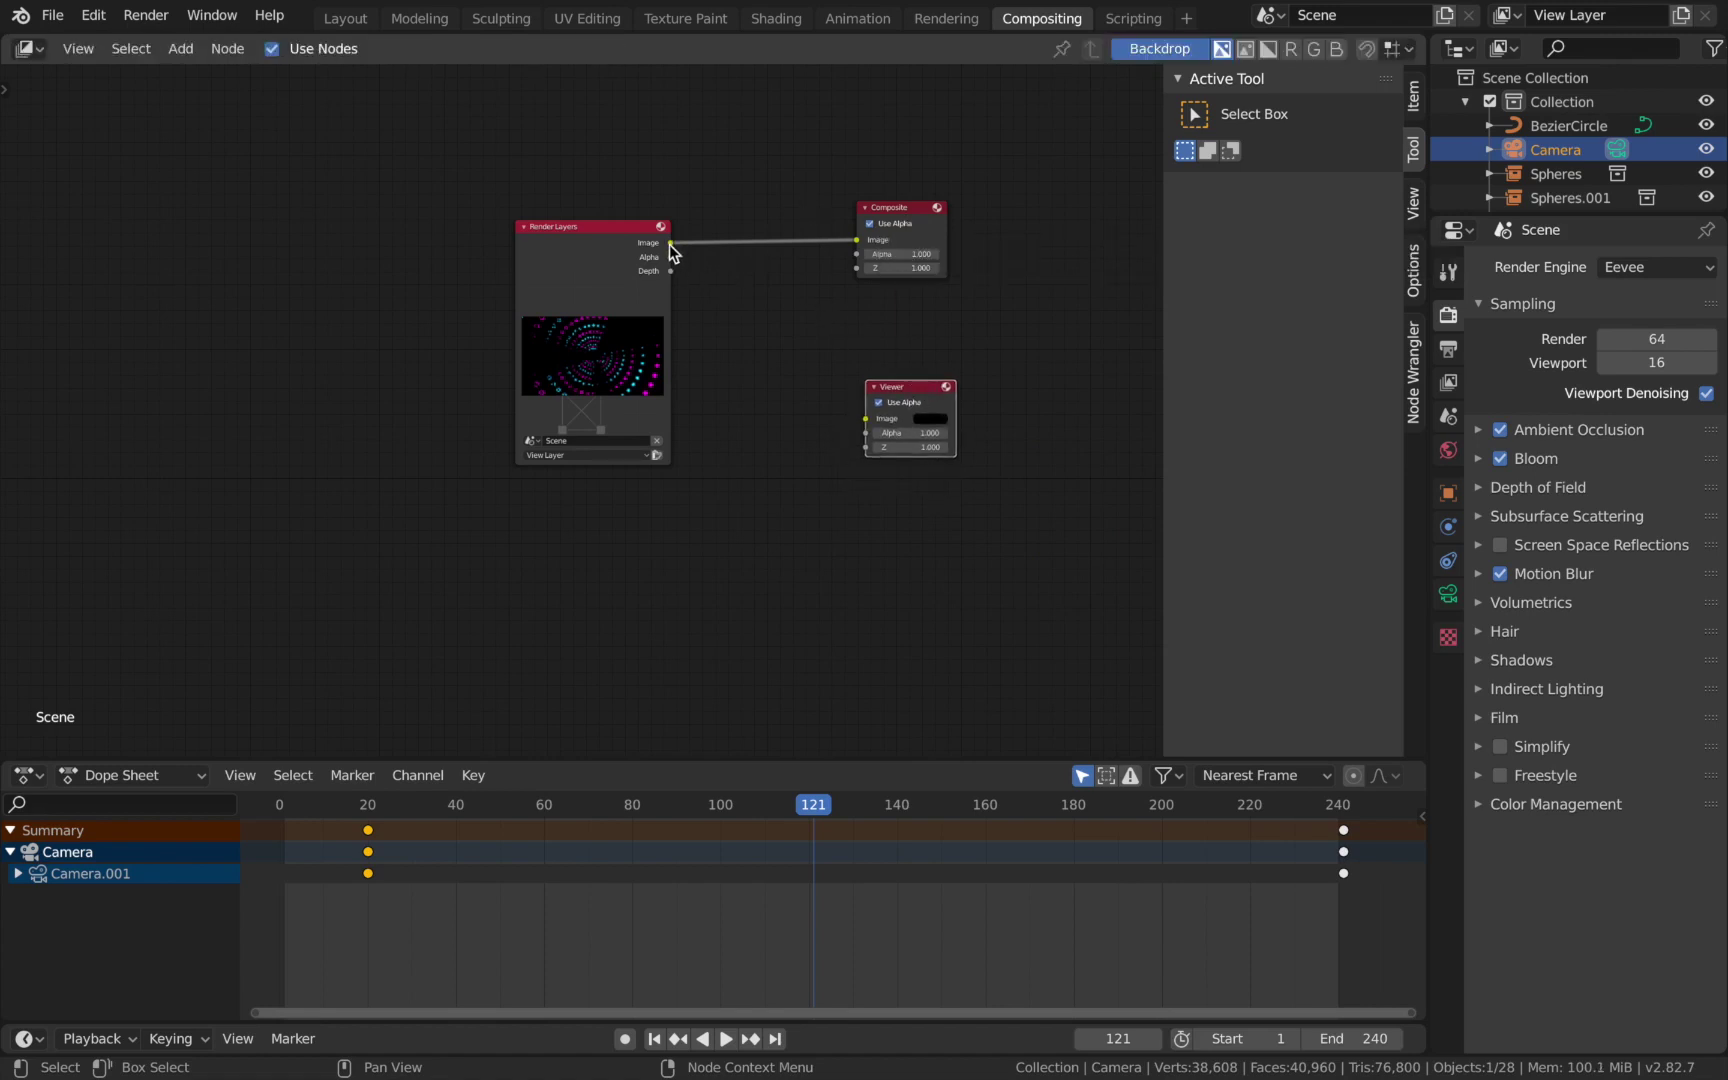
pyautogui.moveTo(671, 245); pyautogui.dragTo(868, 427)
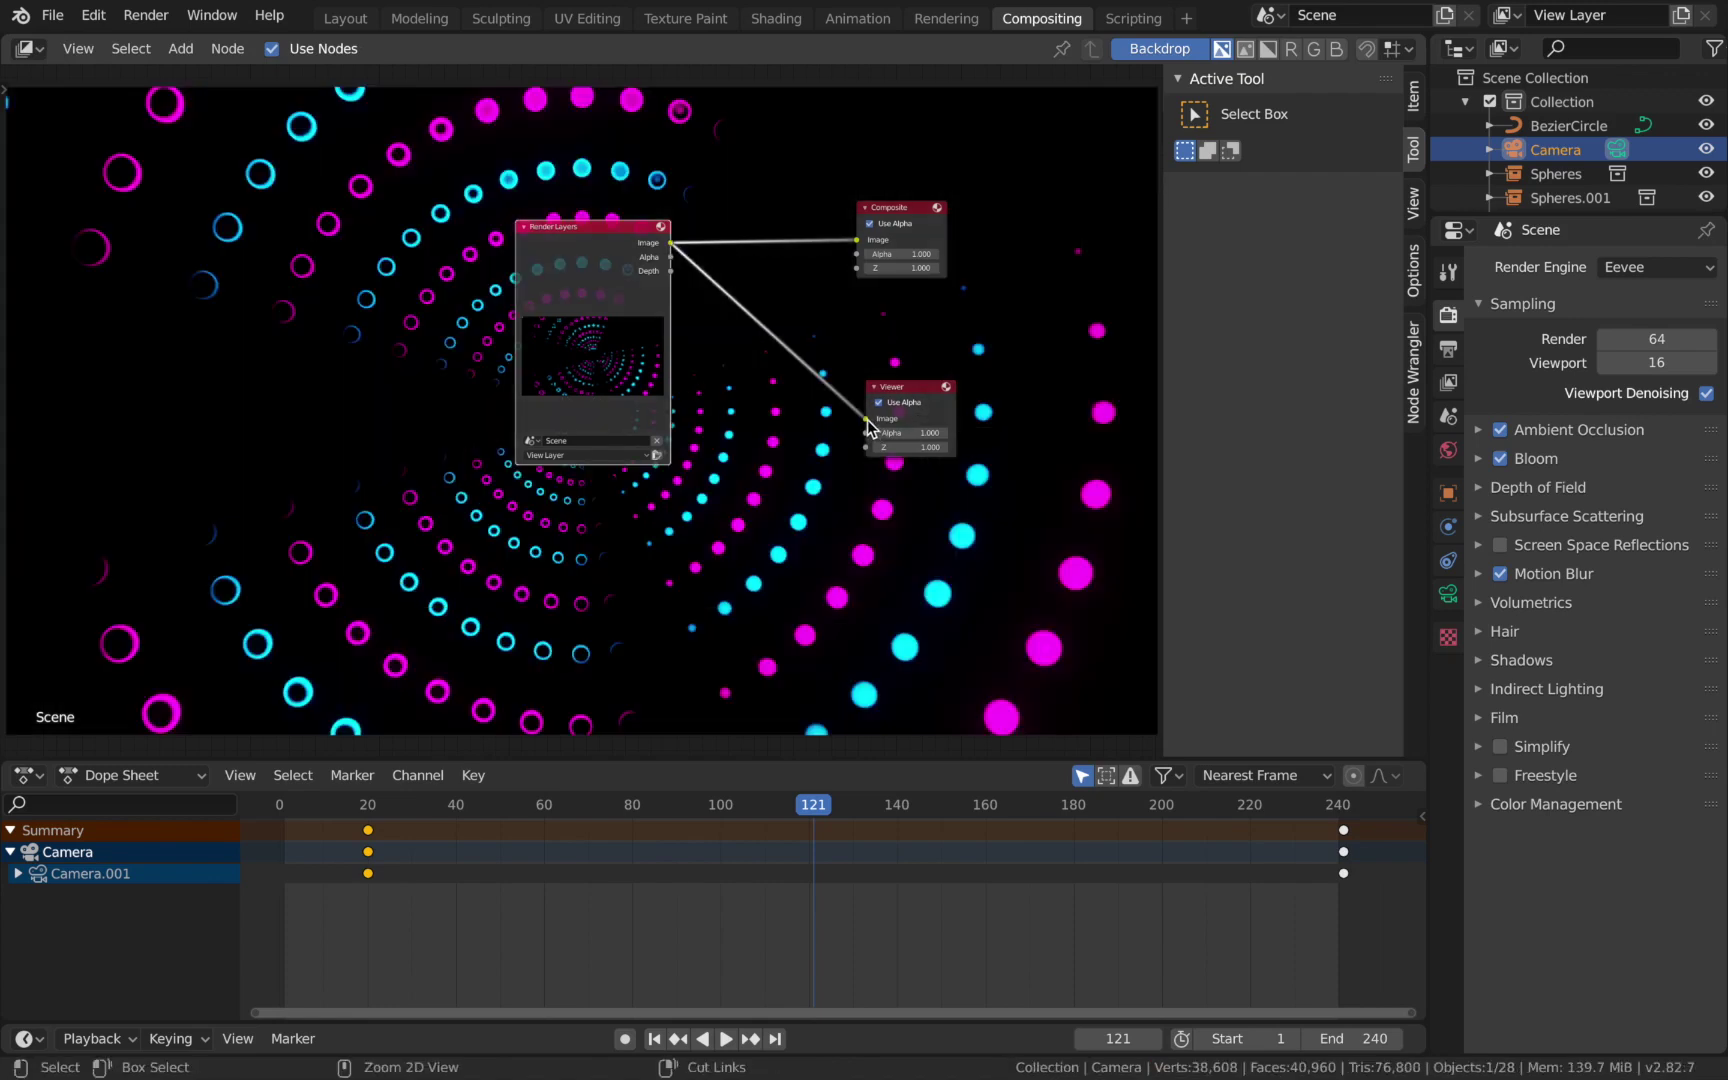
# Add a Glare filter node and insert it on the link between Render Layers and the Viewer.
pyautogui.scroll(-2, 868, 427)
pyautogui.moveTo(590, 293); pyautogui.dragTo(568, 303)
pyautogui.keyDown('ctrl'); pyautogui.scroll(-5, 568, 303); pyautogui.keyUp('ctrl')
pyautogui.moveTo(566, 303); pyautogui.dragTo(536, 313, button='middle')
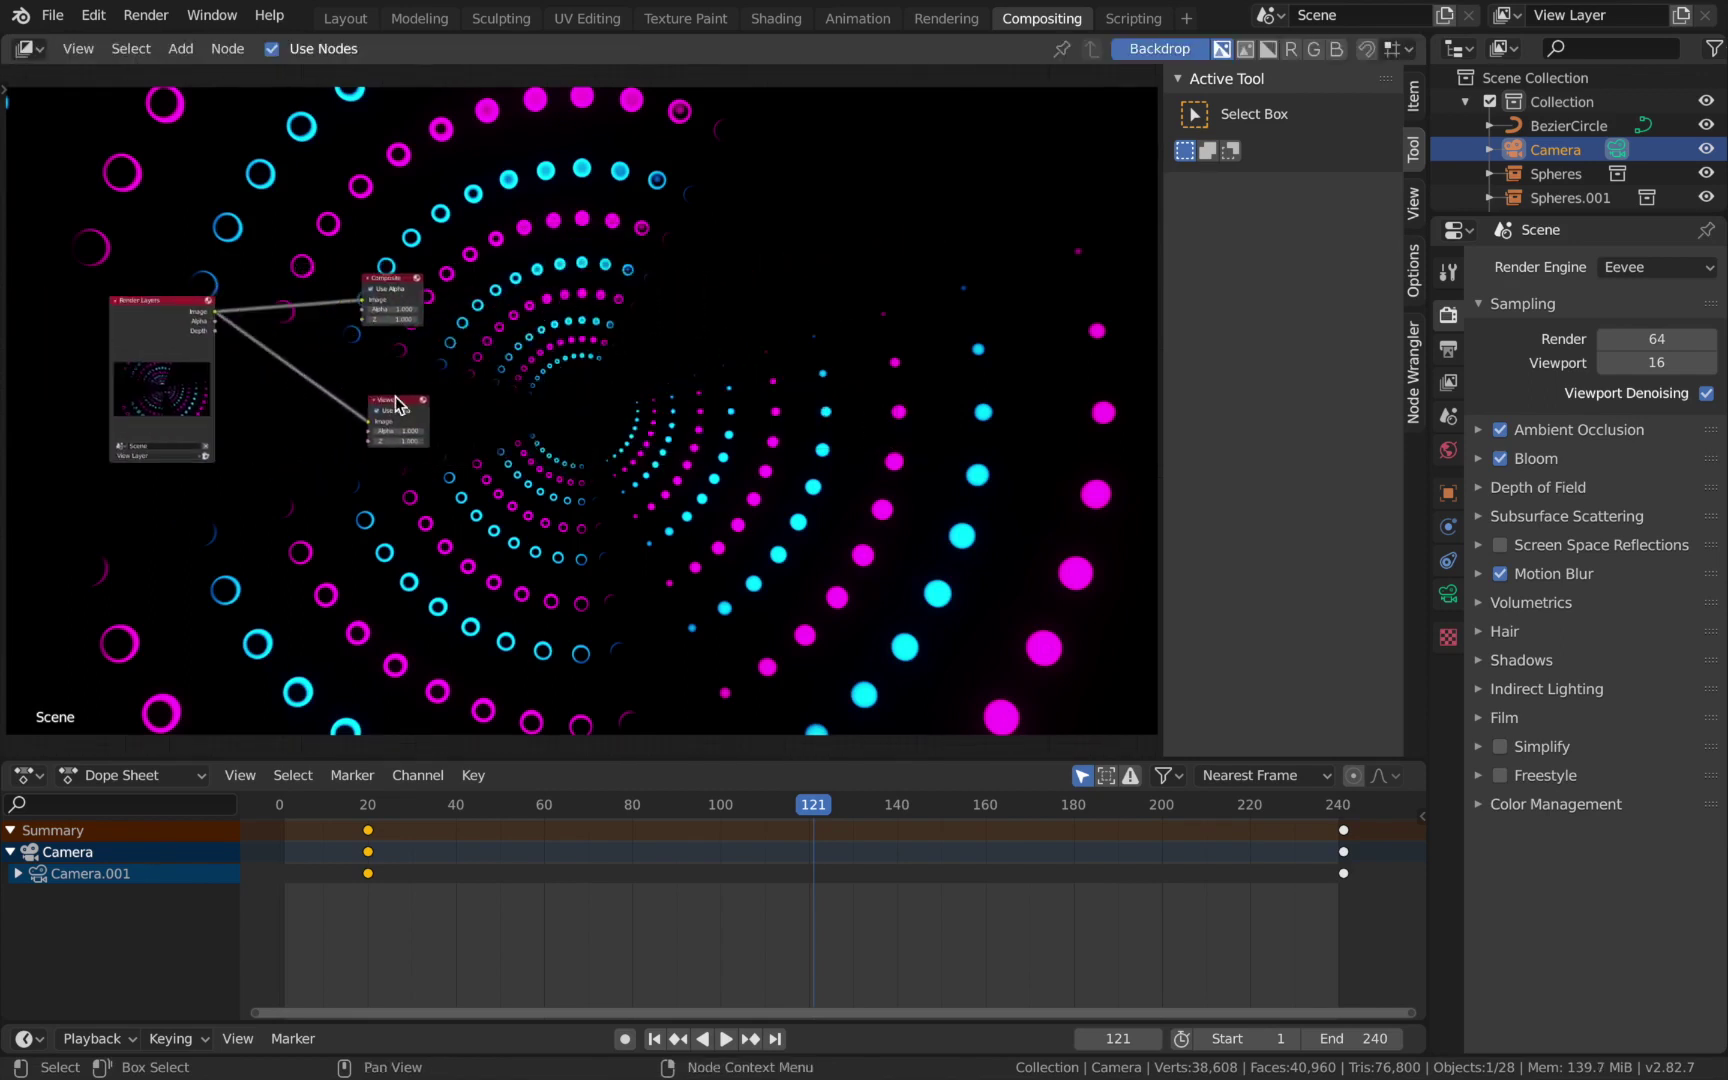
pyautogui.hotkey('shift', 'a')
pyautogui.moveTo(497, 548)
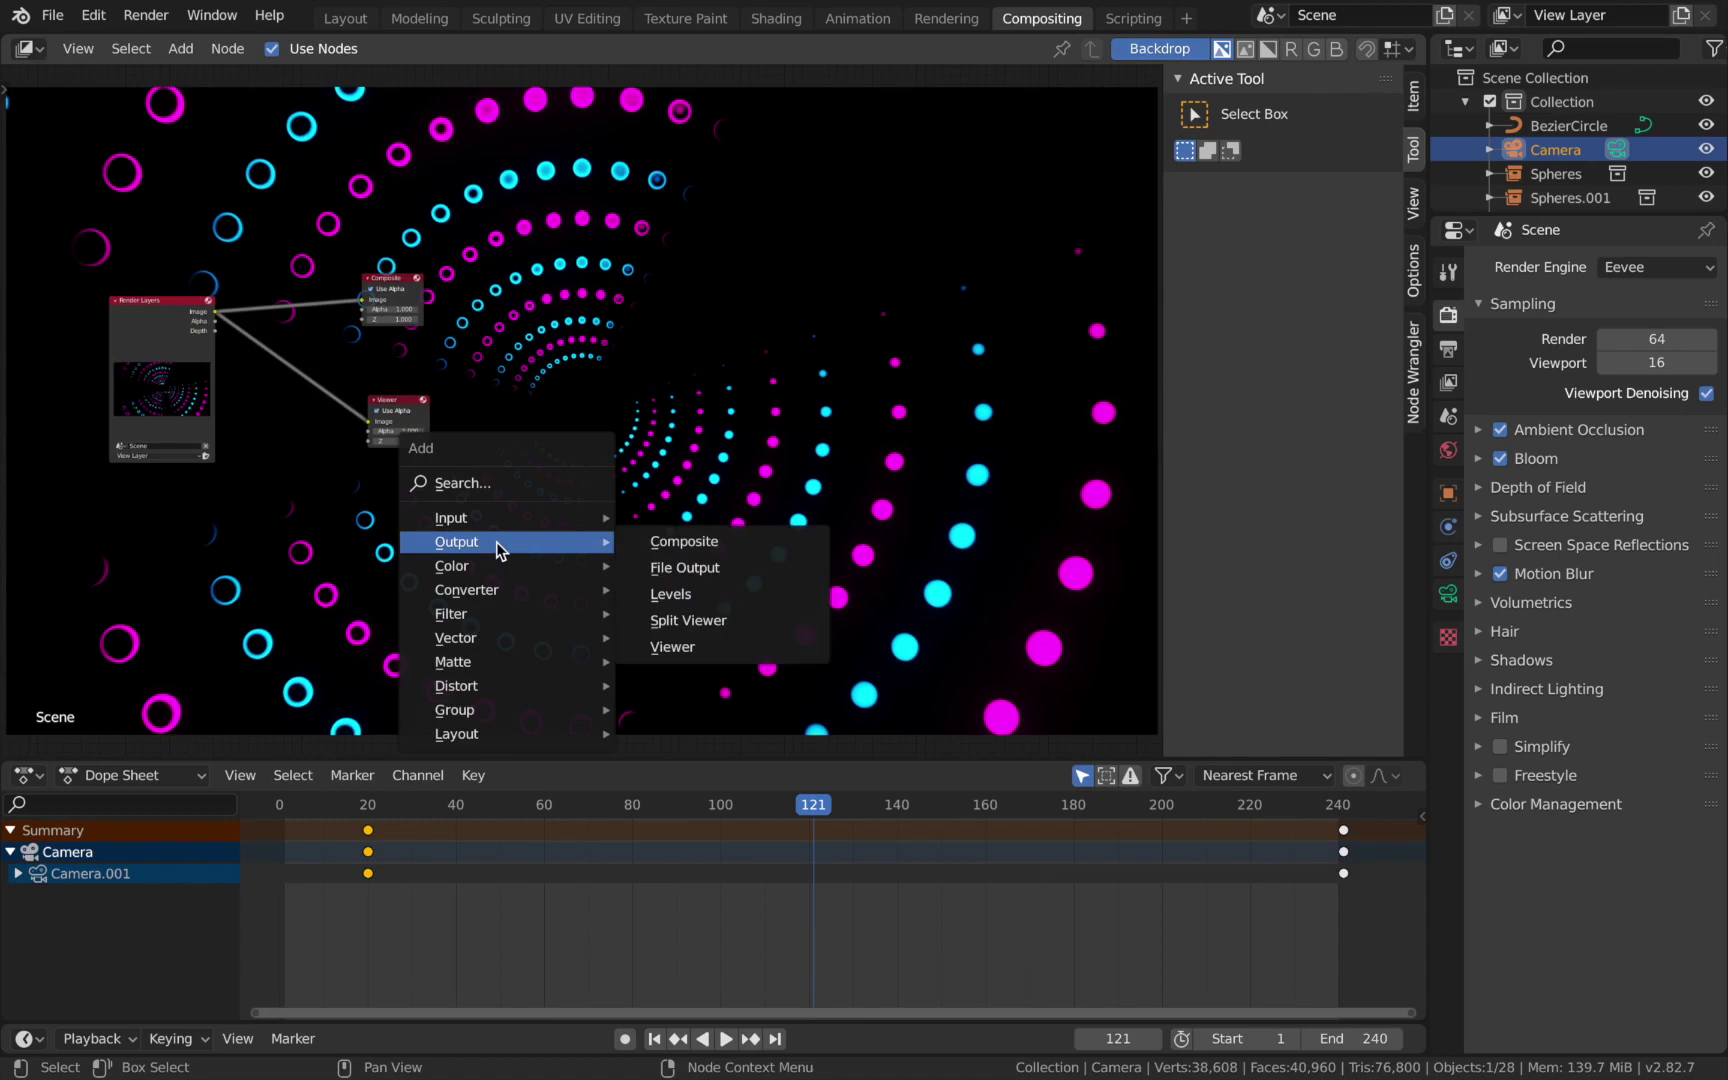
pyautogui.moveTo(480, 614)
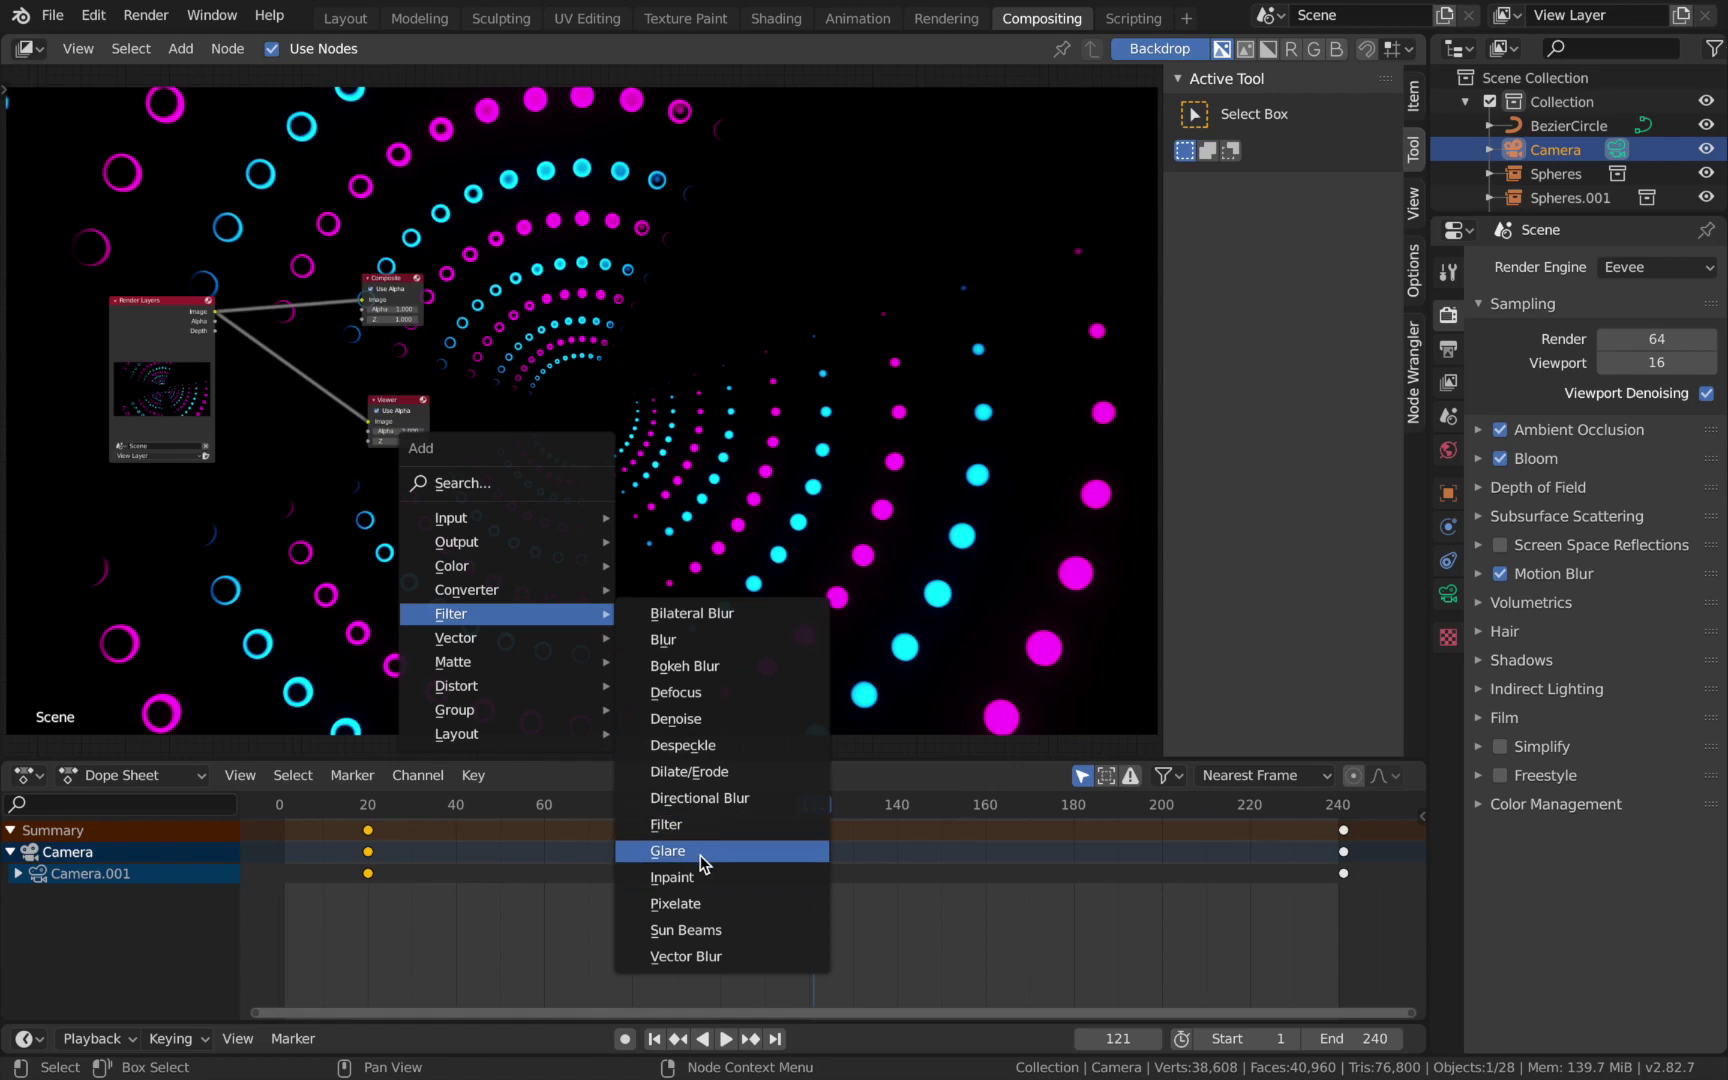
pyautogui.click(704, 851)
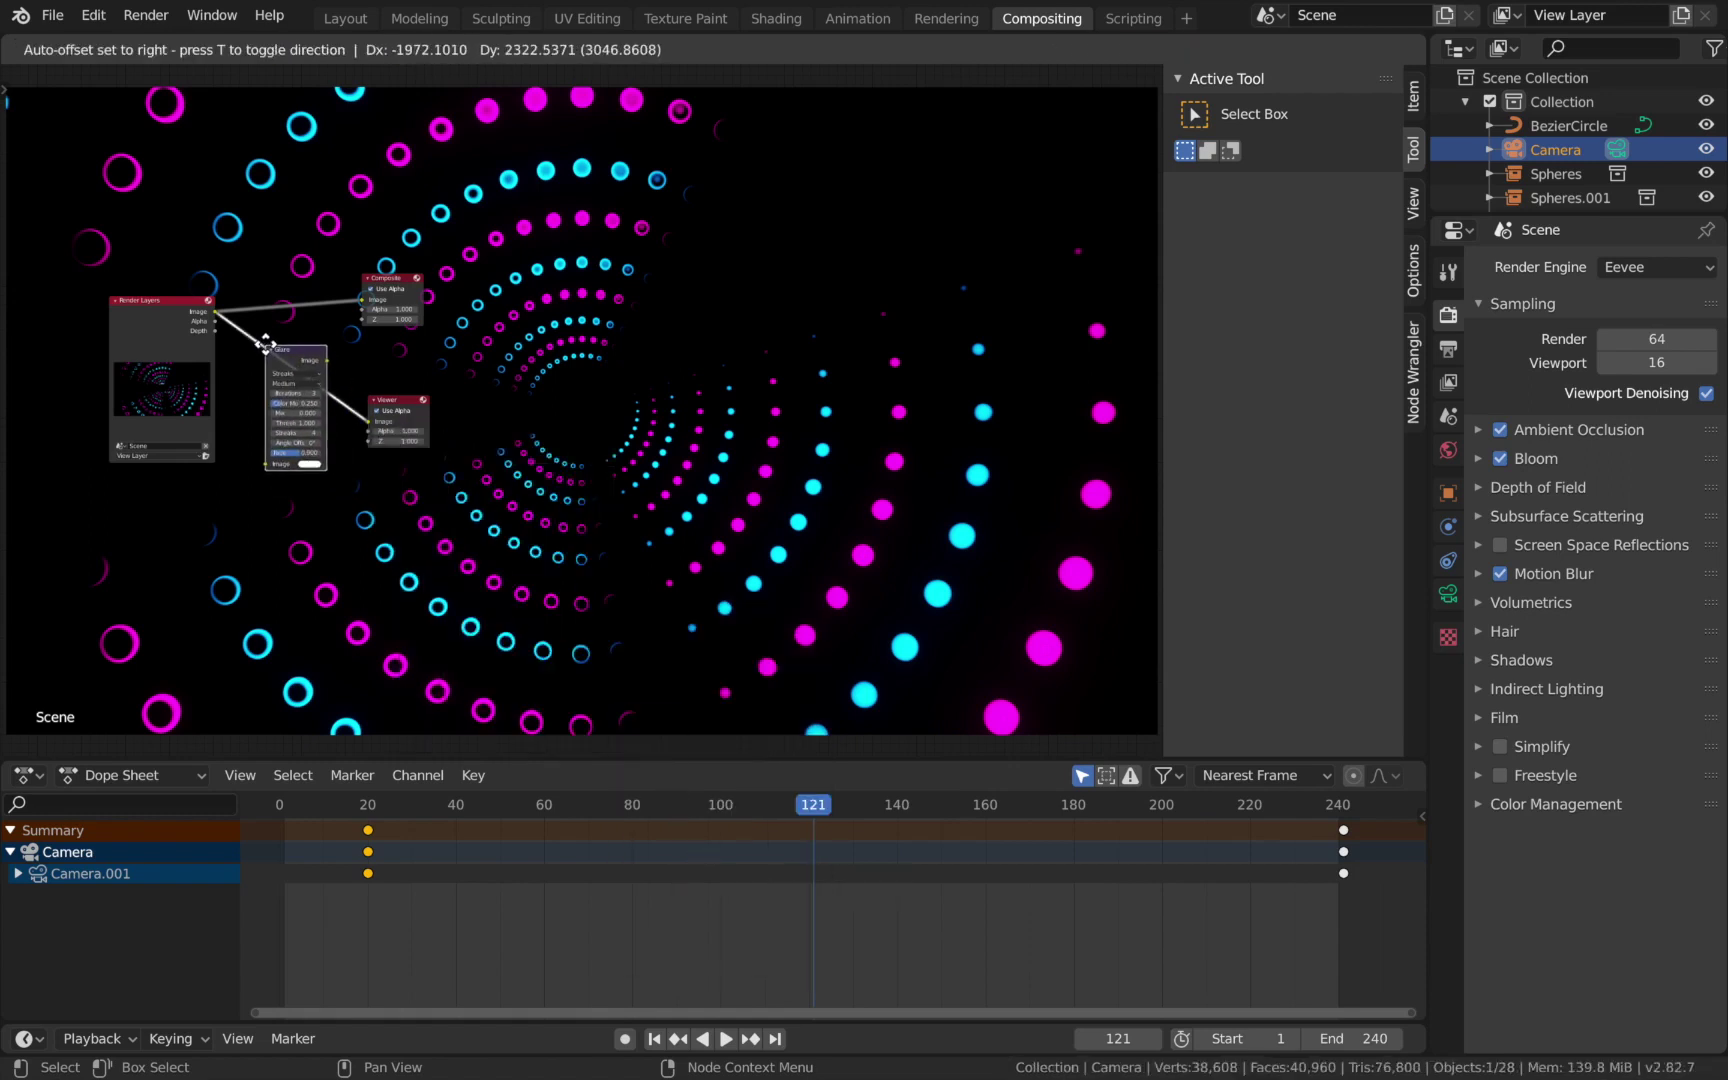
pyautogui.click(268, 350)
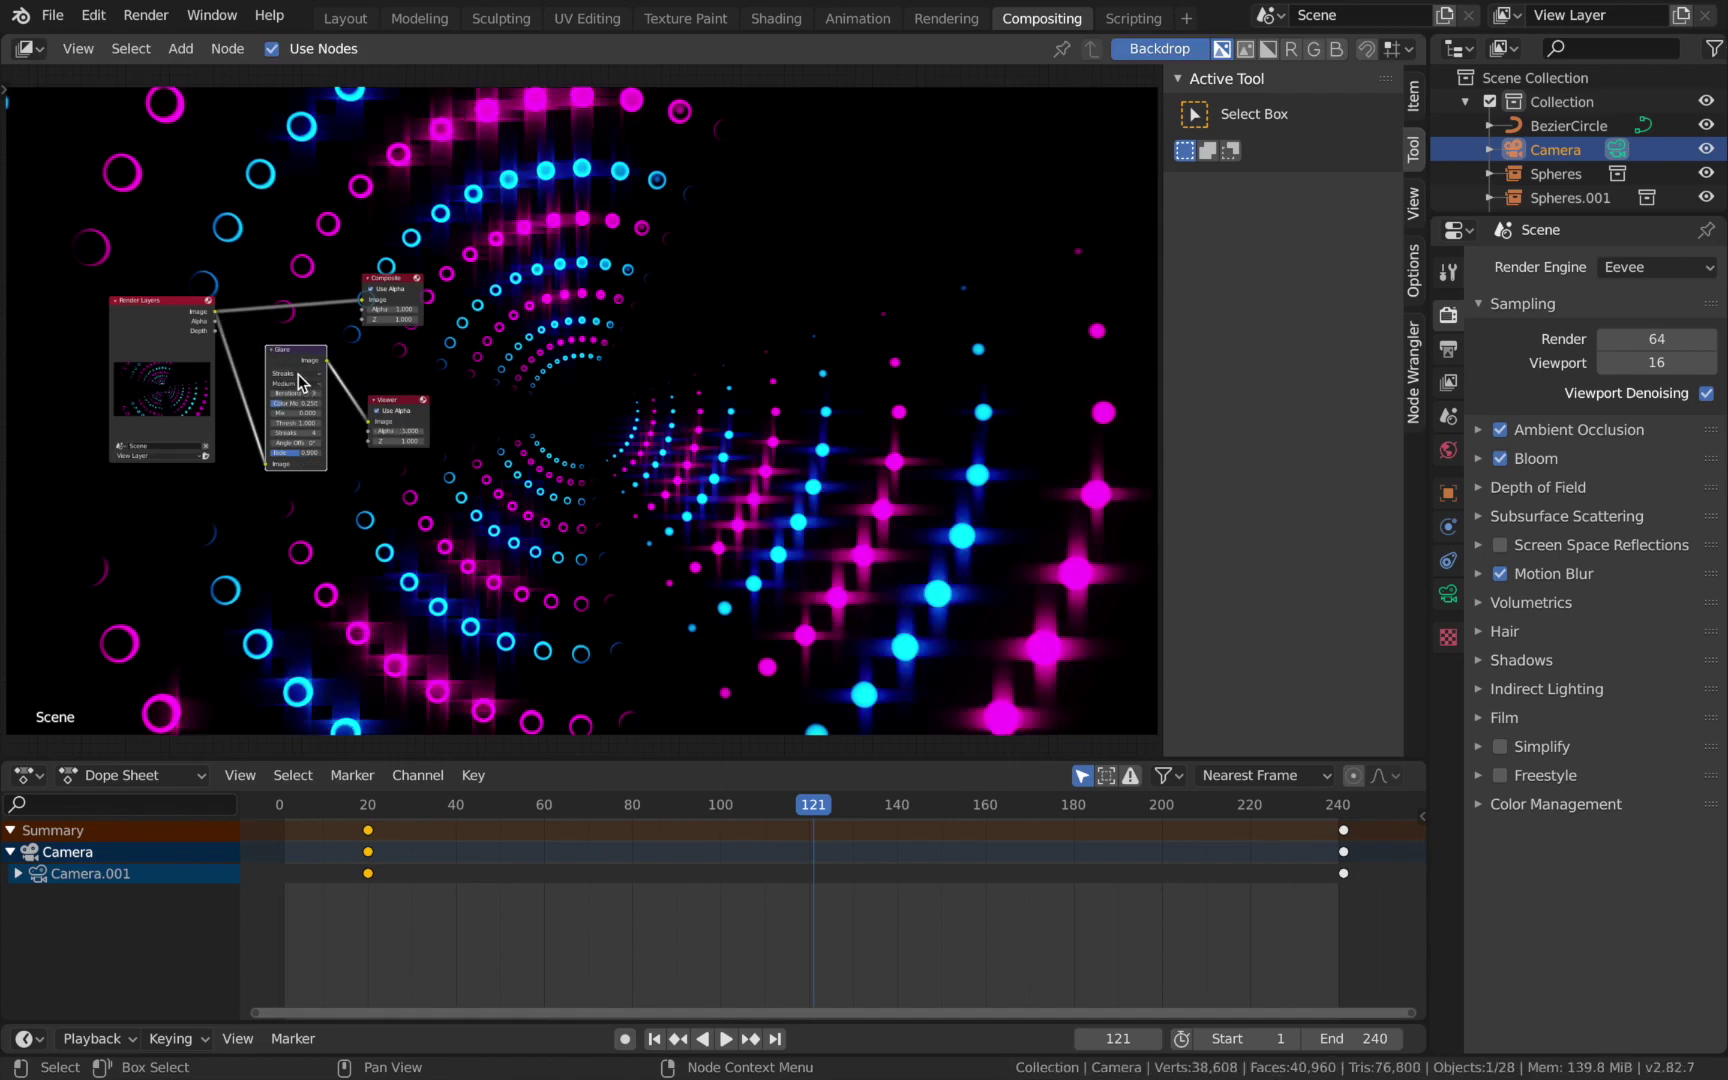
# Set the Glare node to Ghosts at High quality, with 5 iterations, stronger color modulation and a threshold of 0.3.
pyautogui.scroll(3, 300, 383)
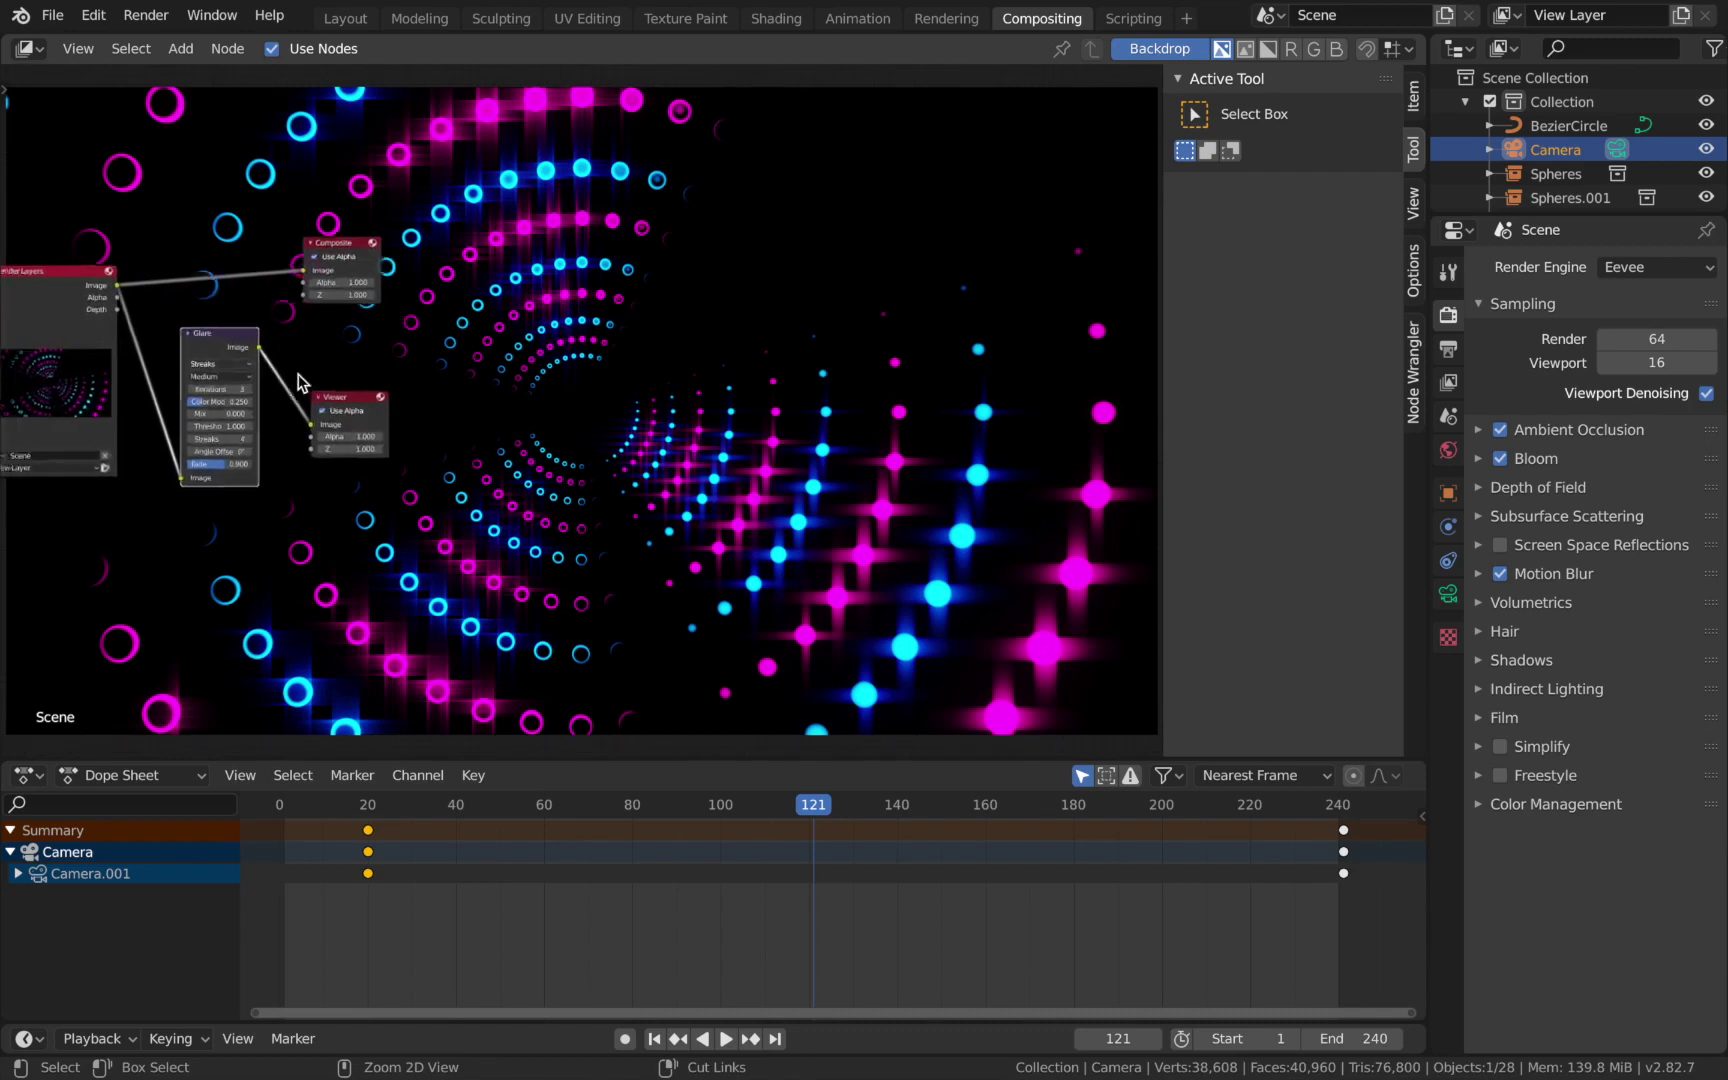
pyautogui.click(293, 375)
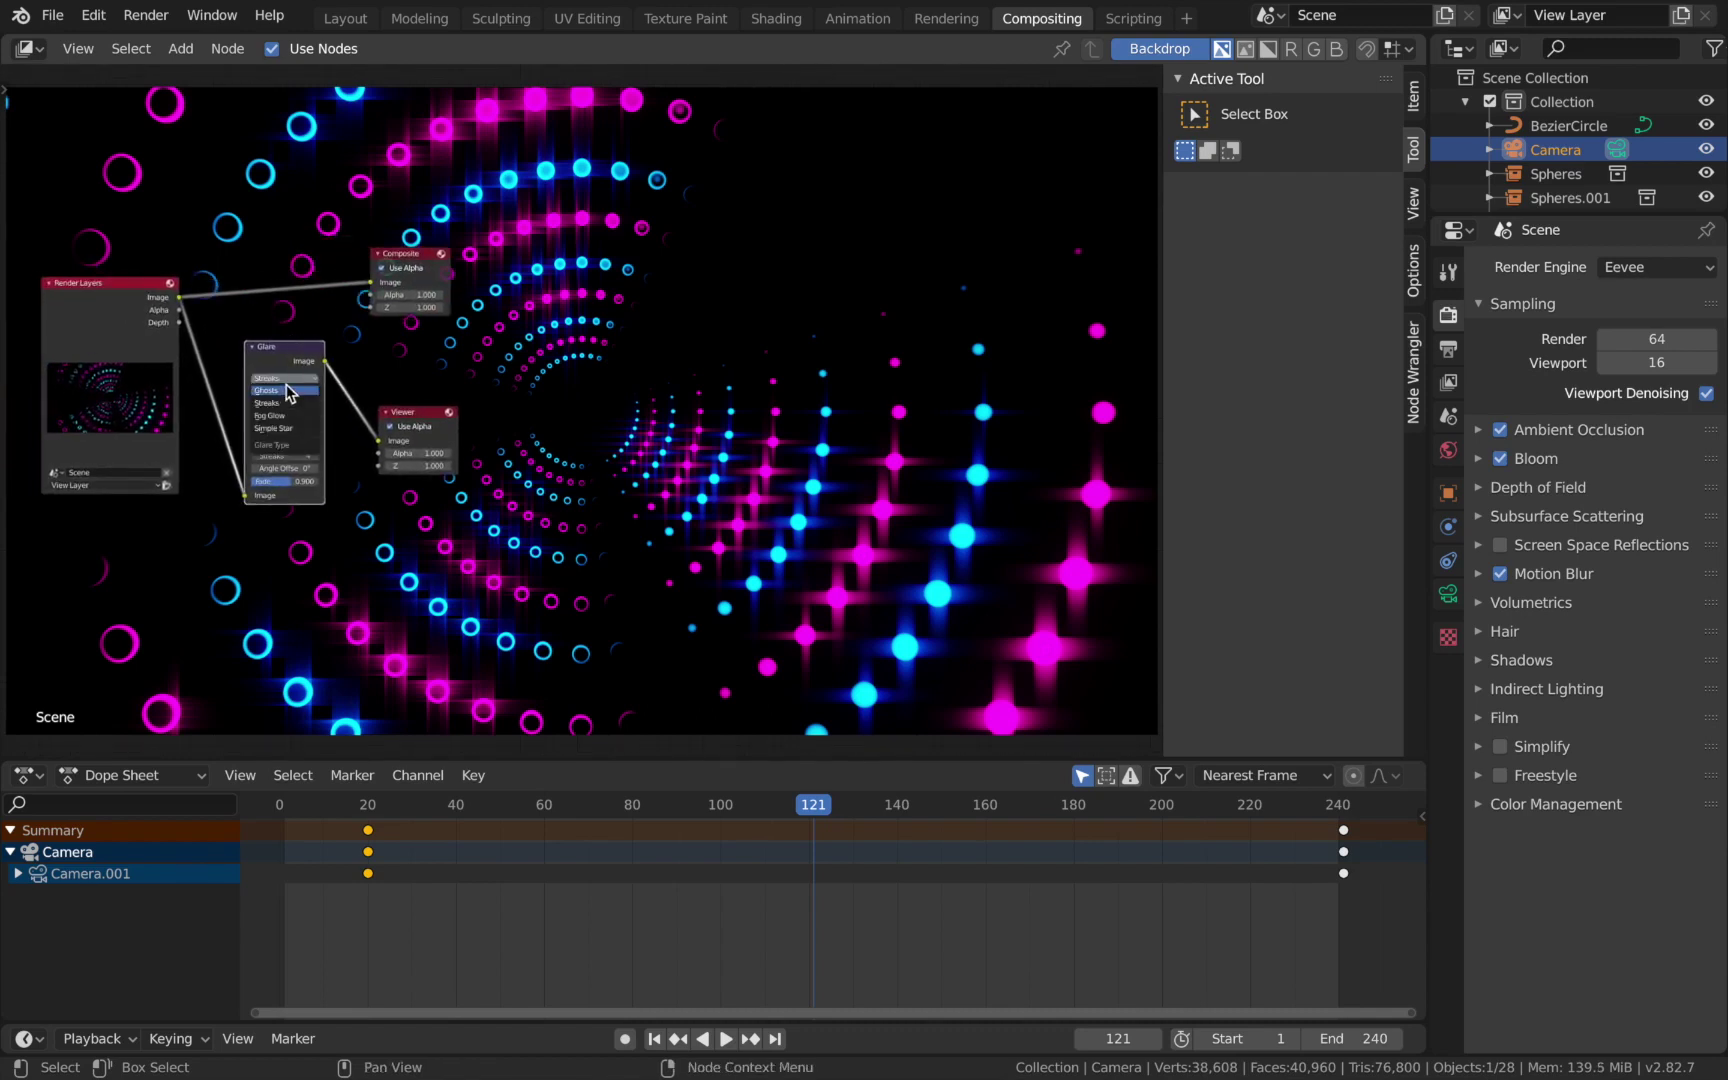
pyautogui.click(282, 392)
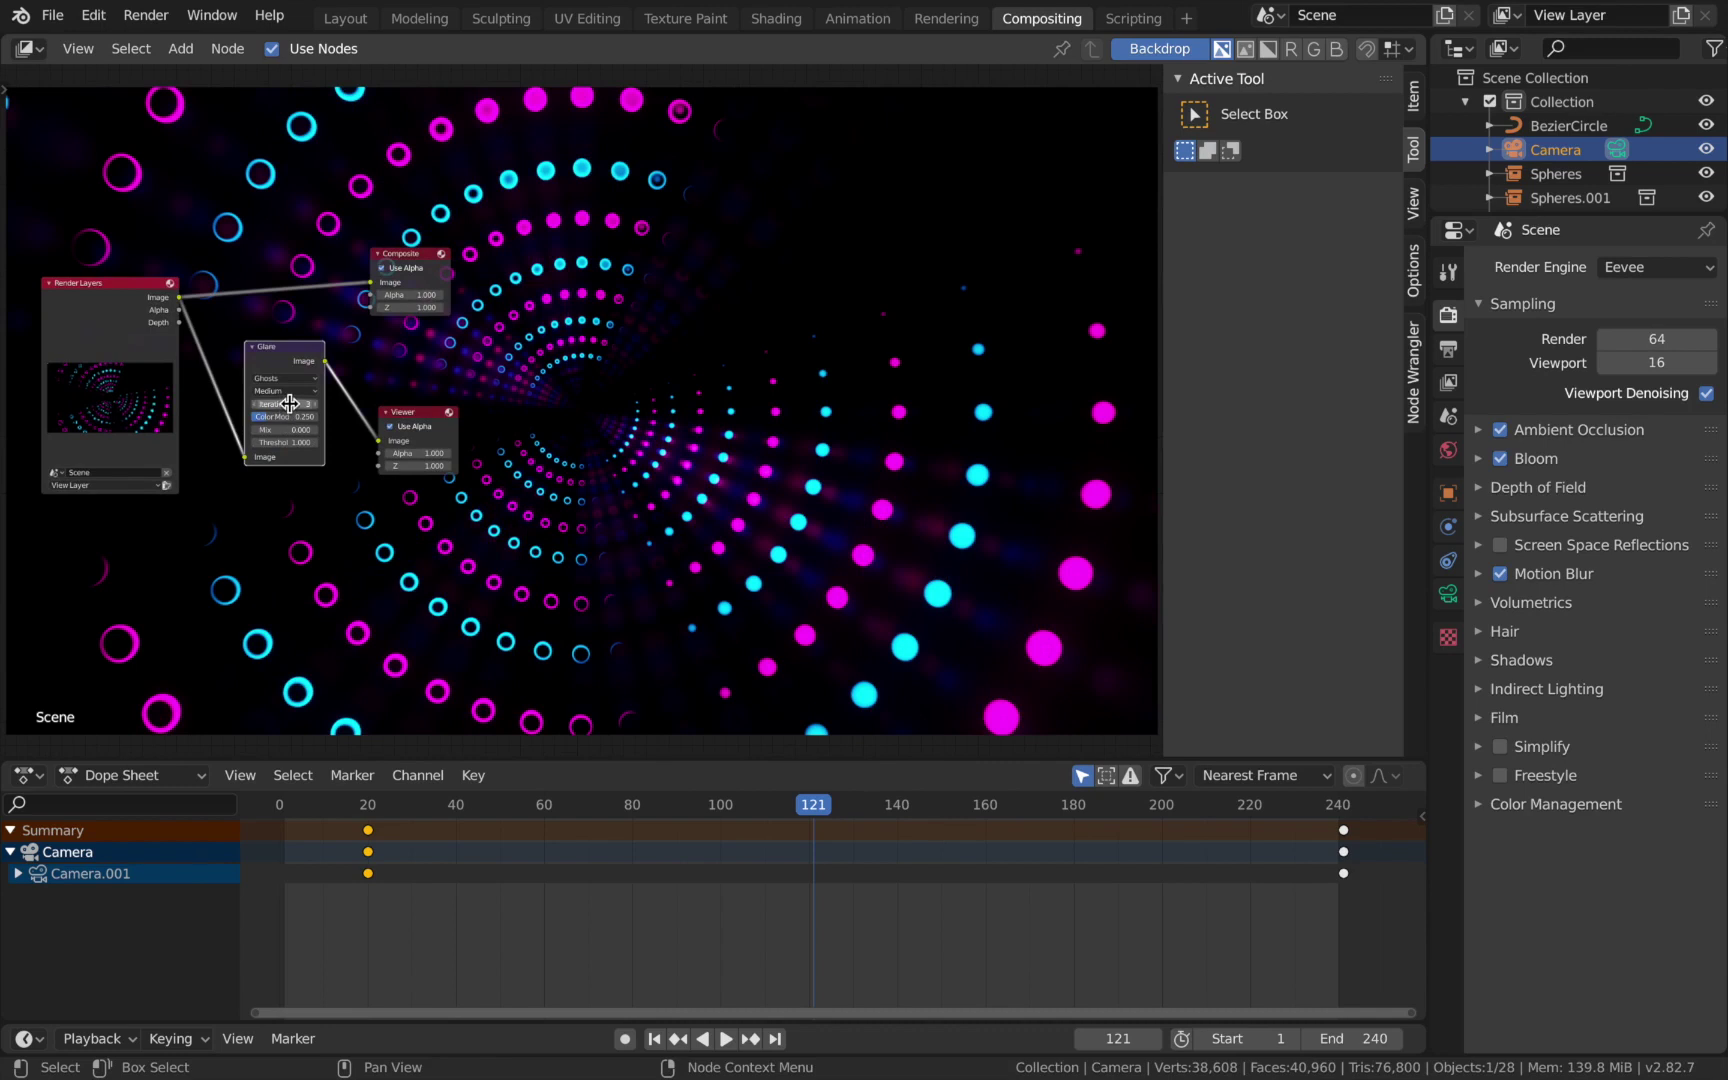
pyautogui.moveTo(283, 403); pyautogui.dragTo(300, 403)
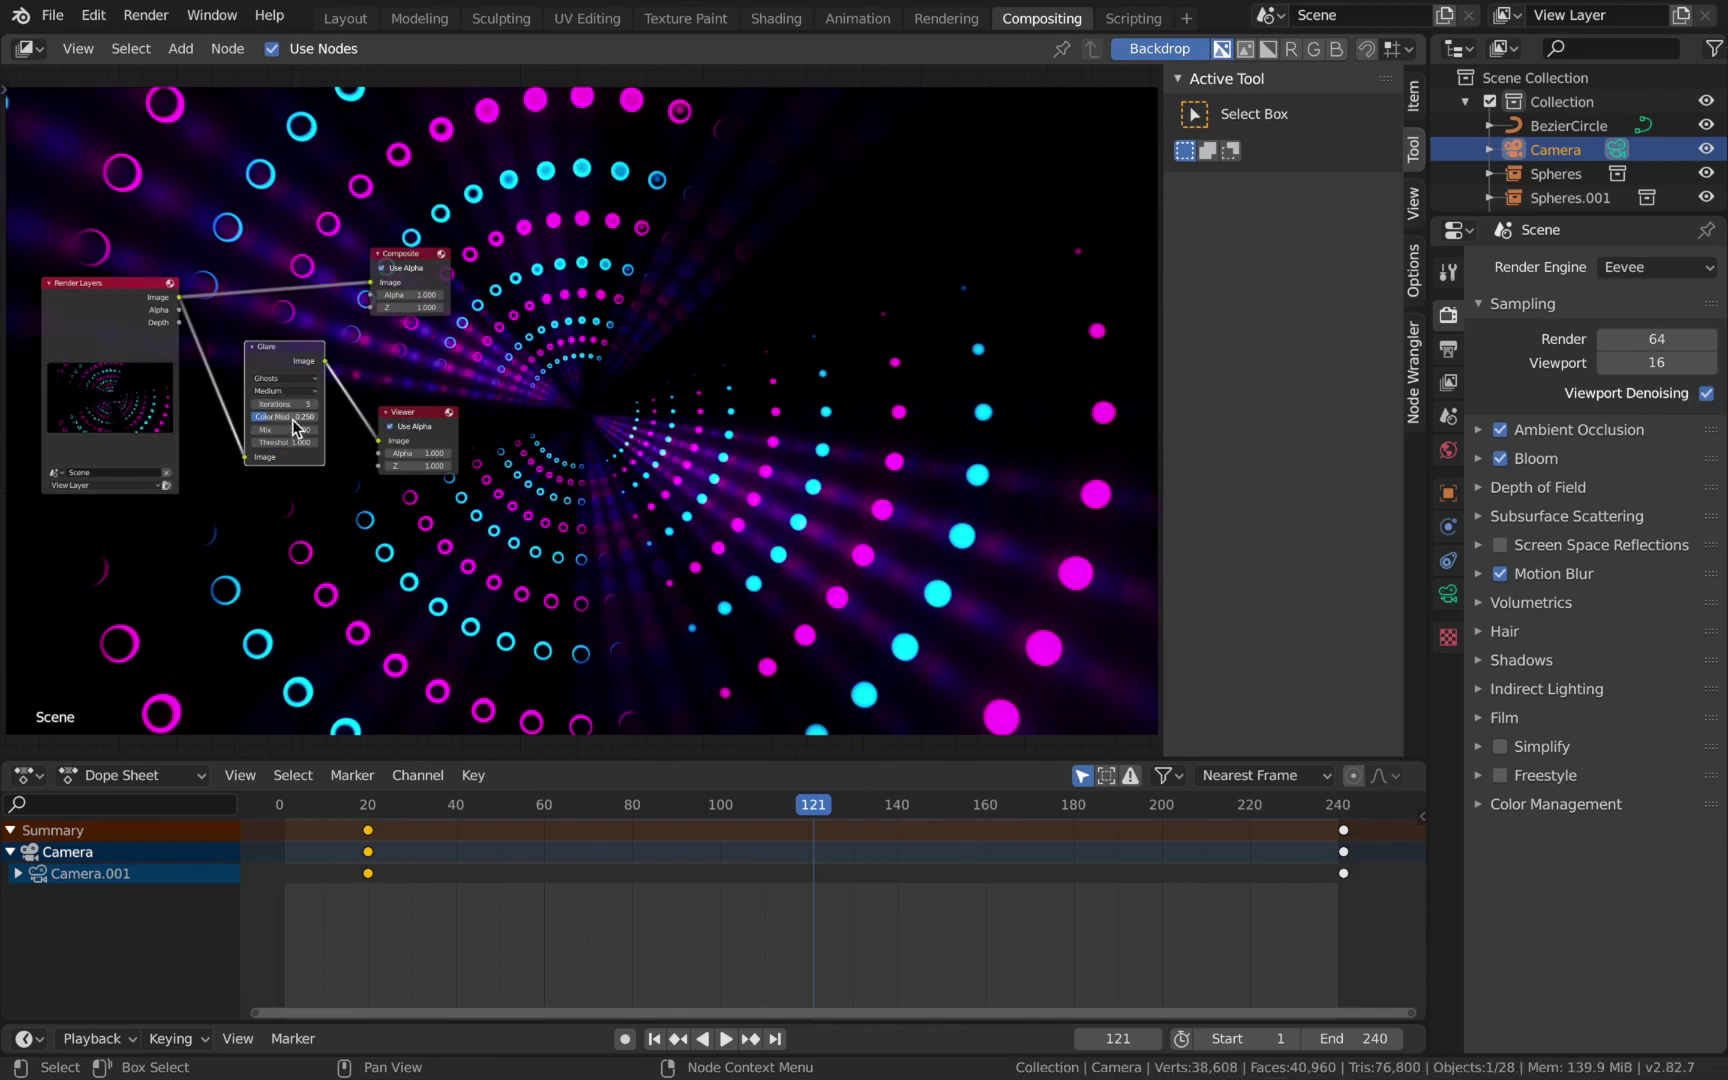
pyautogui.moveTo(284, 416); pyautogui.dragTo(318, 416)
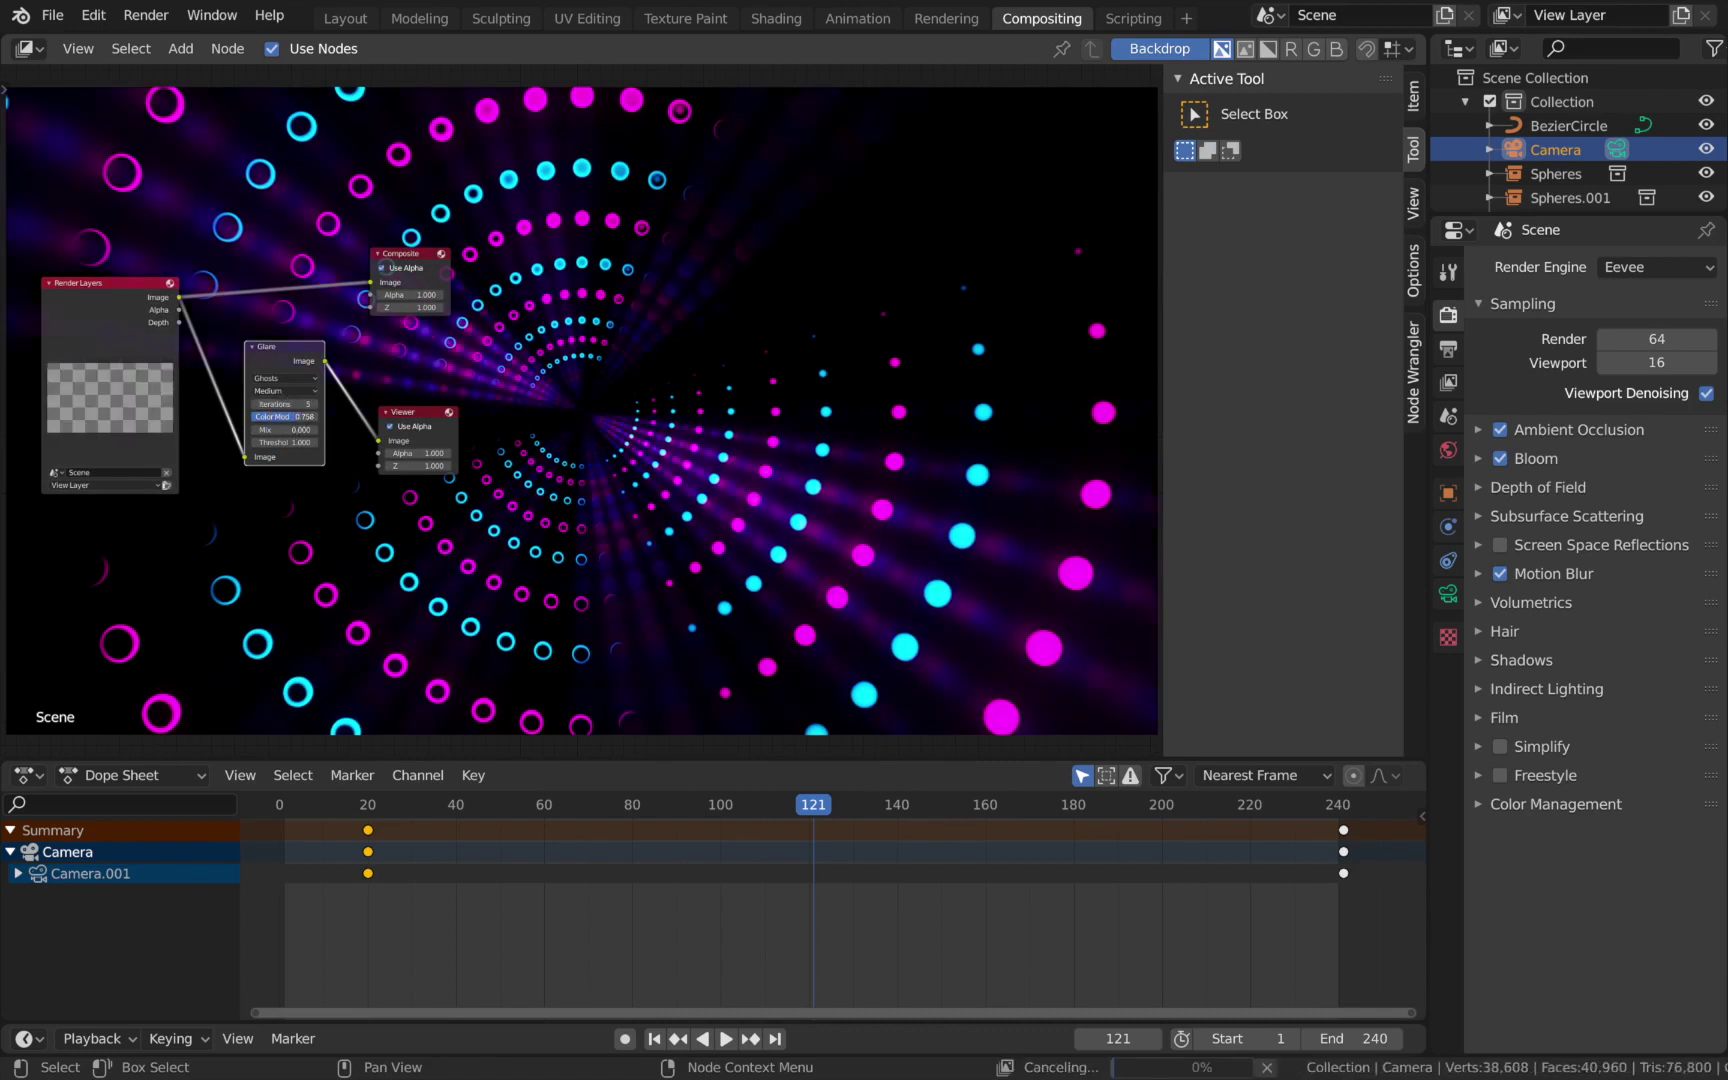
pyautogui.moveTo(300, 416); pyautogui.dragTo(255, 453)
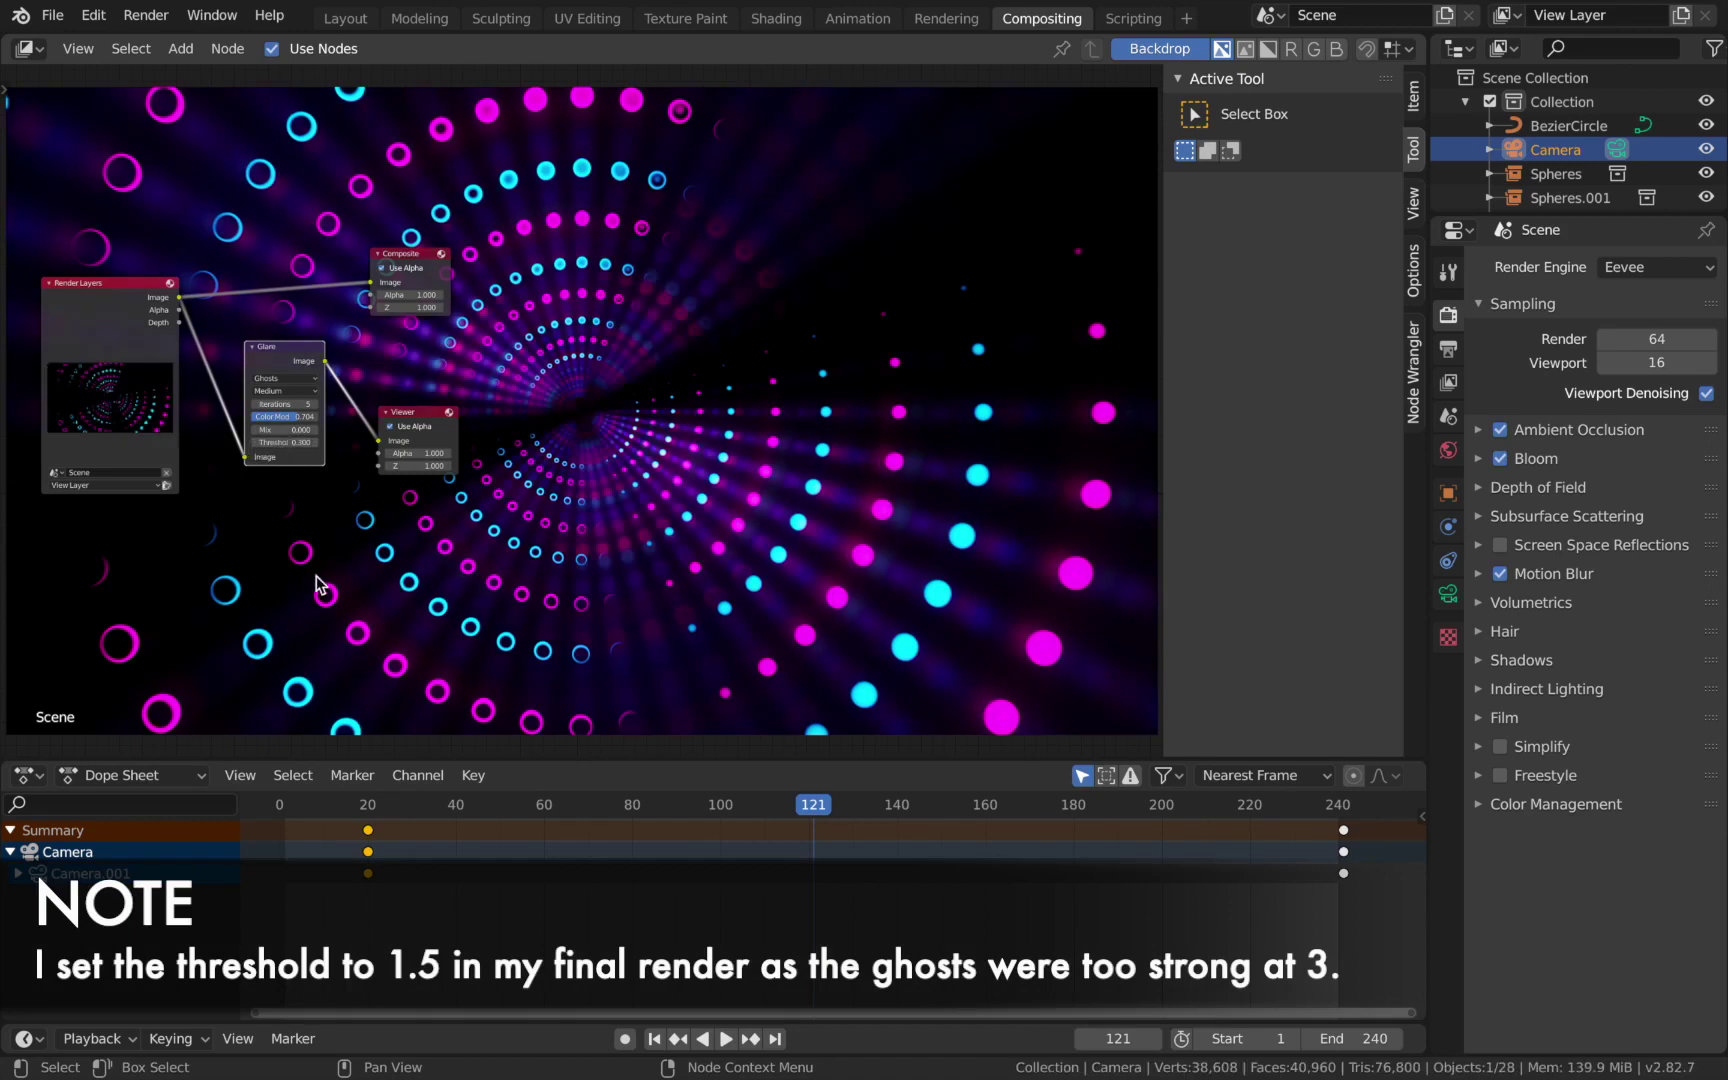
pyautogui.click(270, 391)
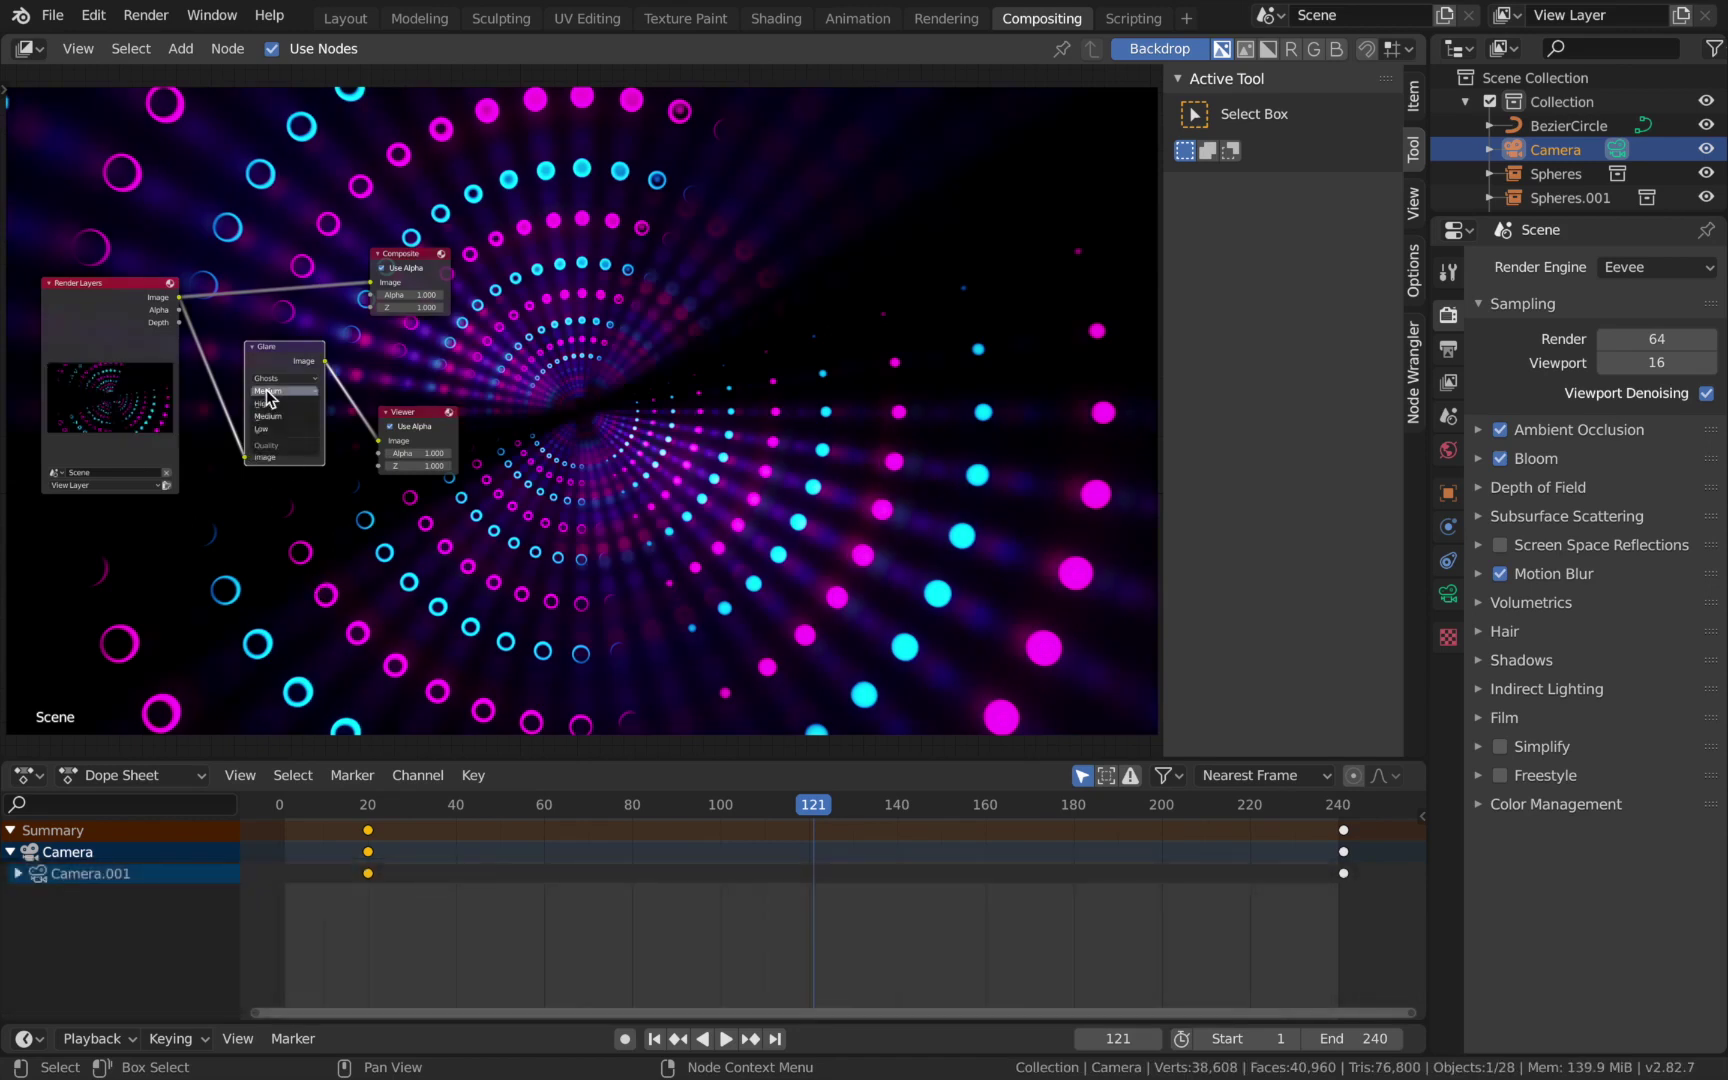
pyautogui.click(262, 403)
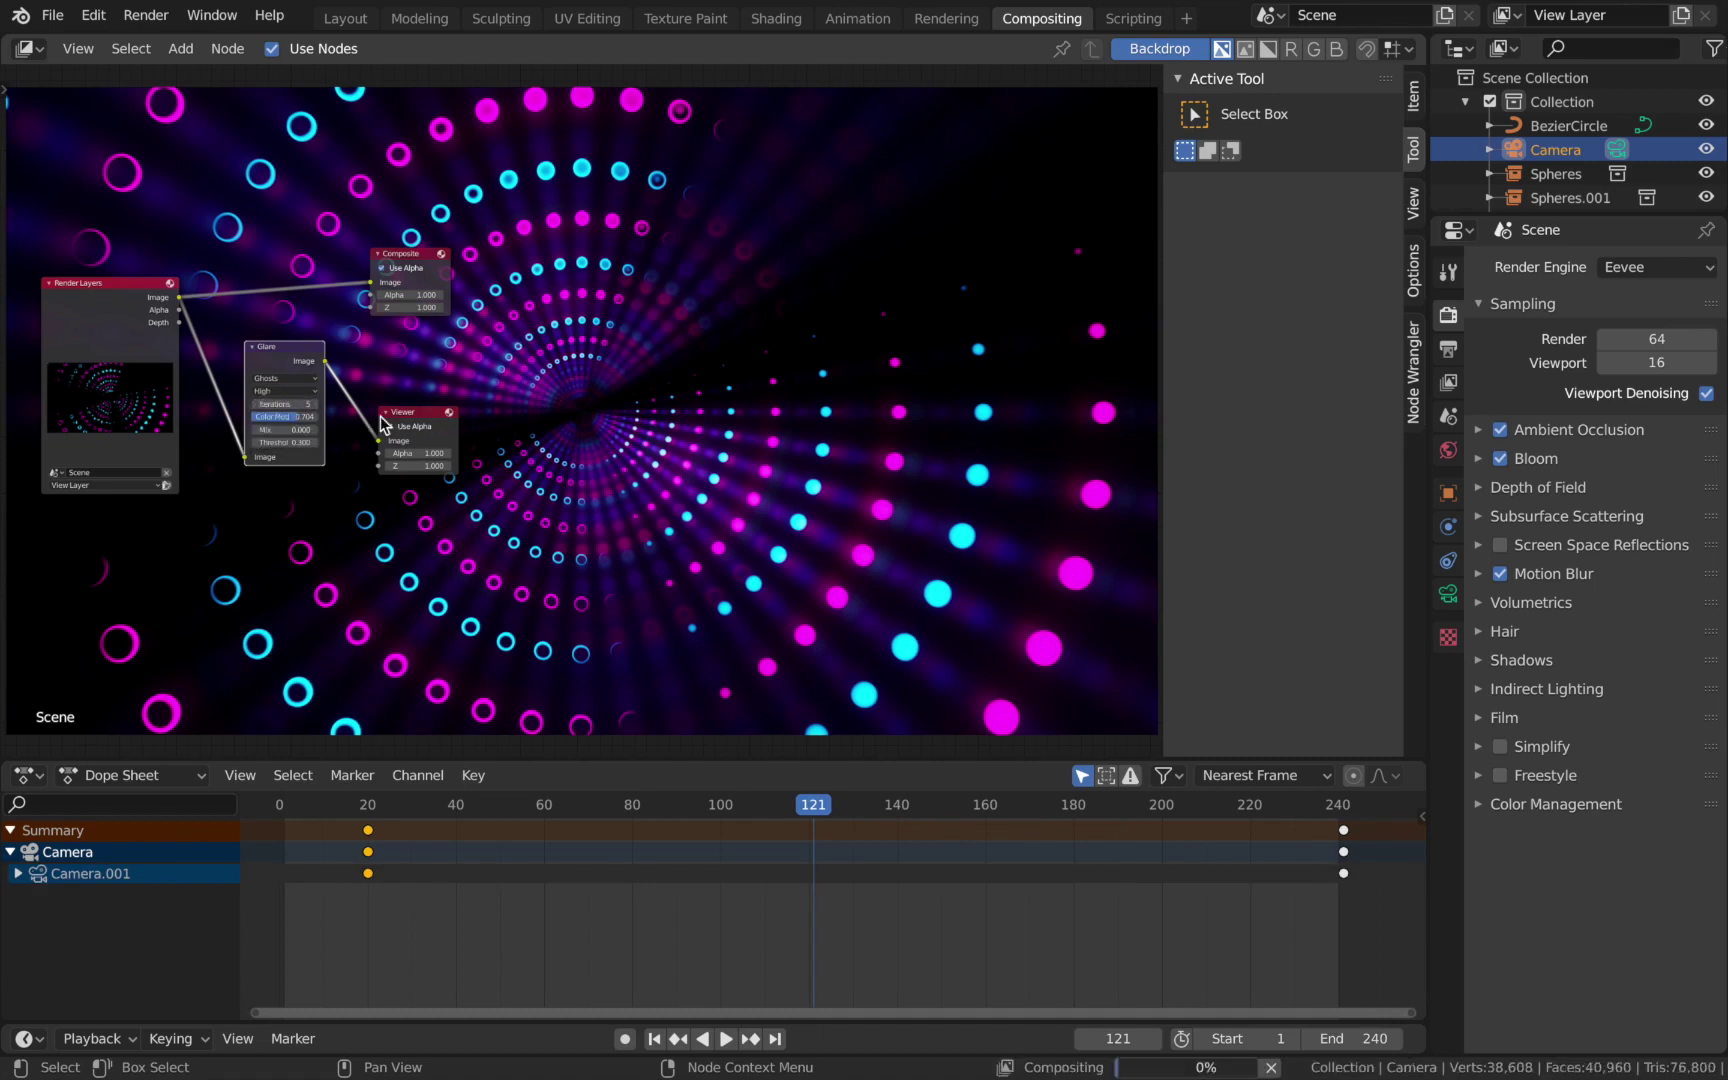
pyautogui.moveTo(285, 416); pyautogui.dragTo(294, 417)
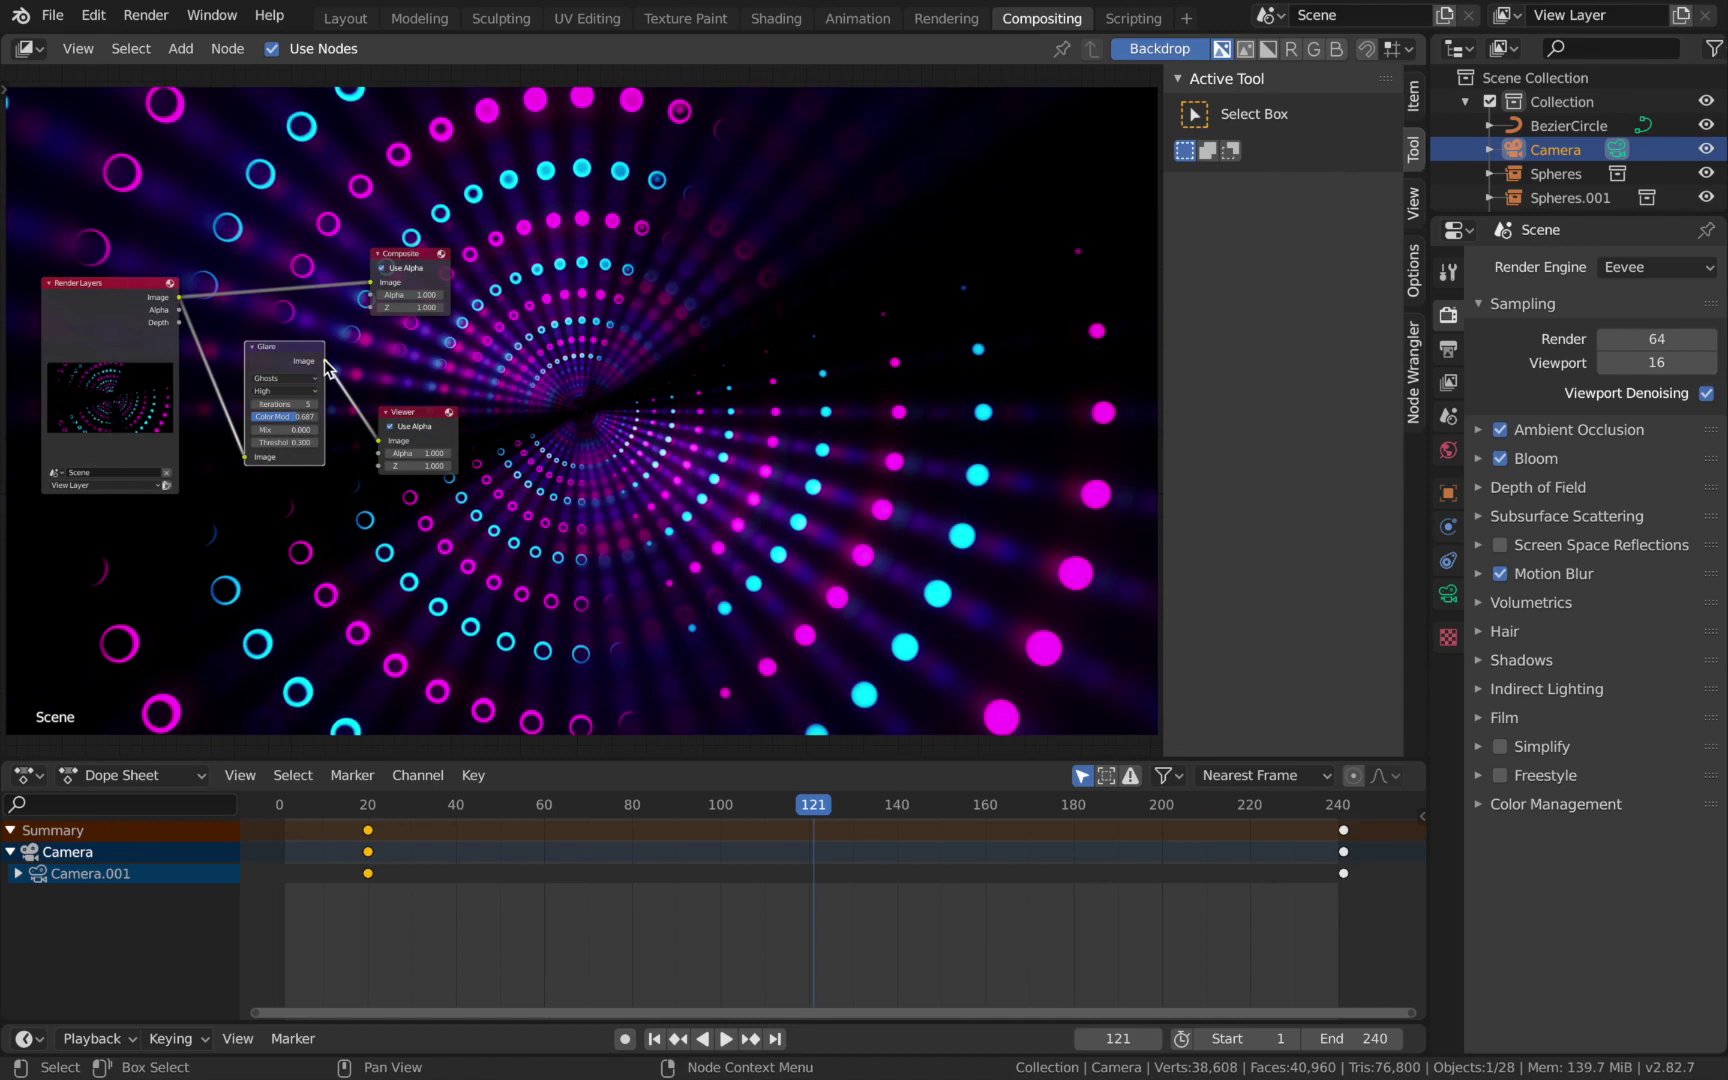
# Connect the Glare image output to the Composite node's image input, replacing the direct link from Render Layers.
pyautogui.moveTo(325, 363); pyautogui.dragTo(370, 281)
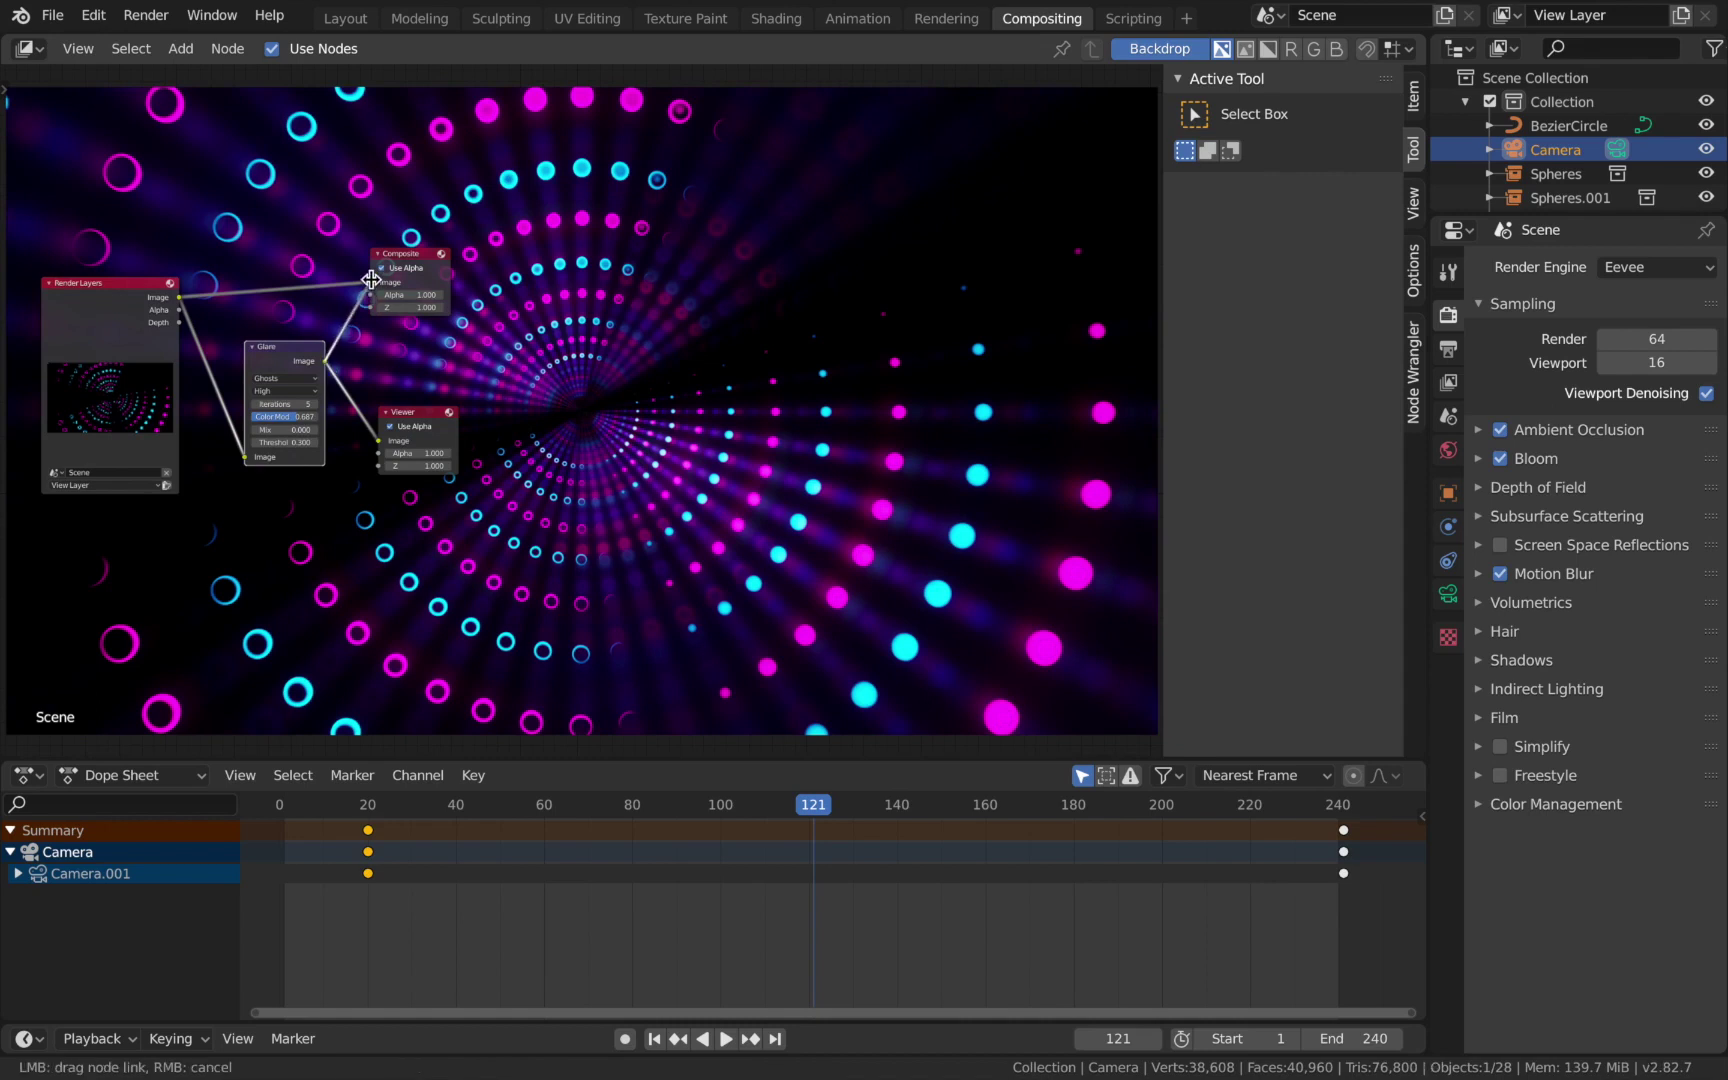
pyautogui.moveTo(371, 279); pyautogui.dragTo(370, 281)
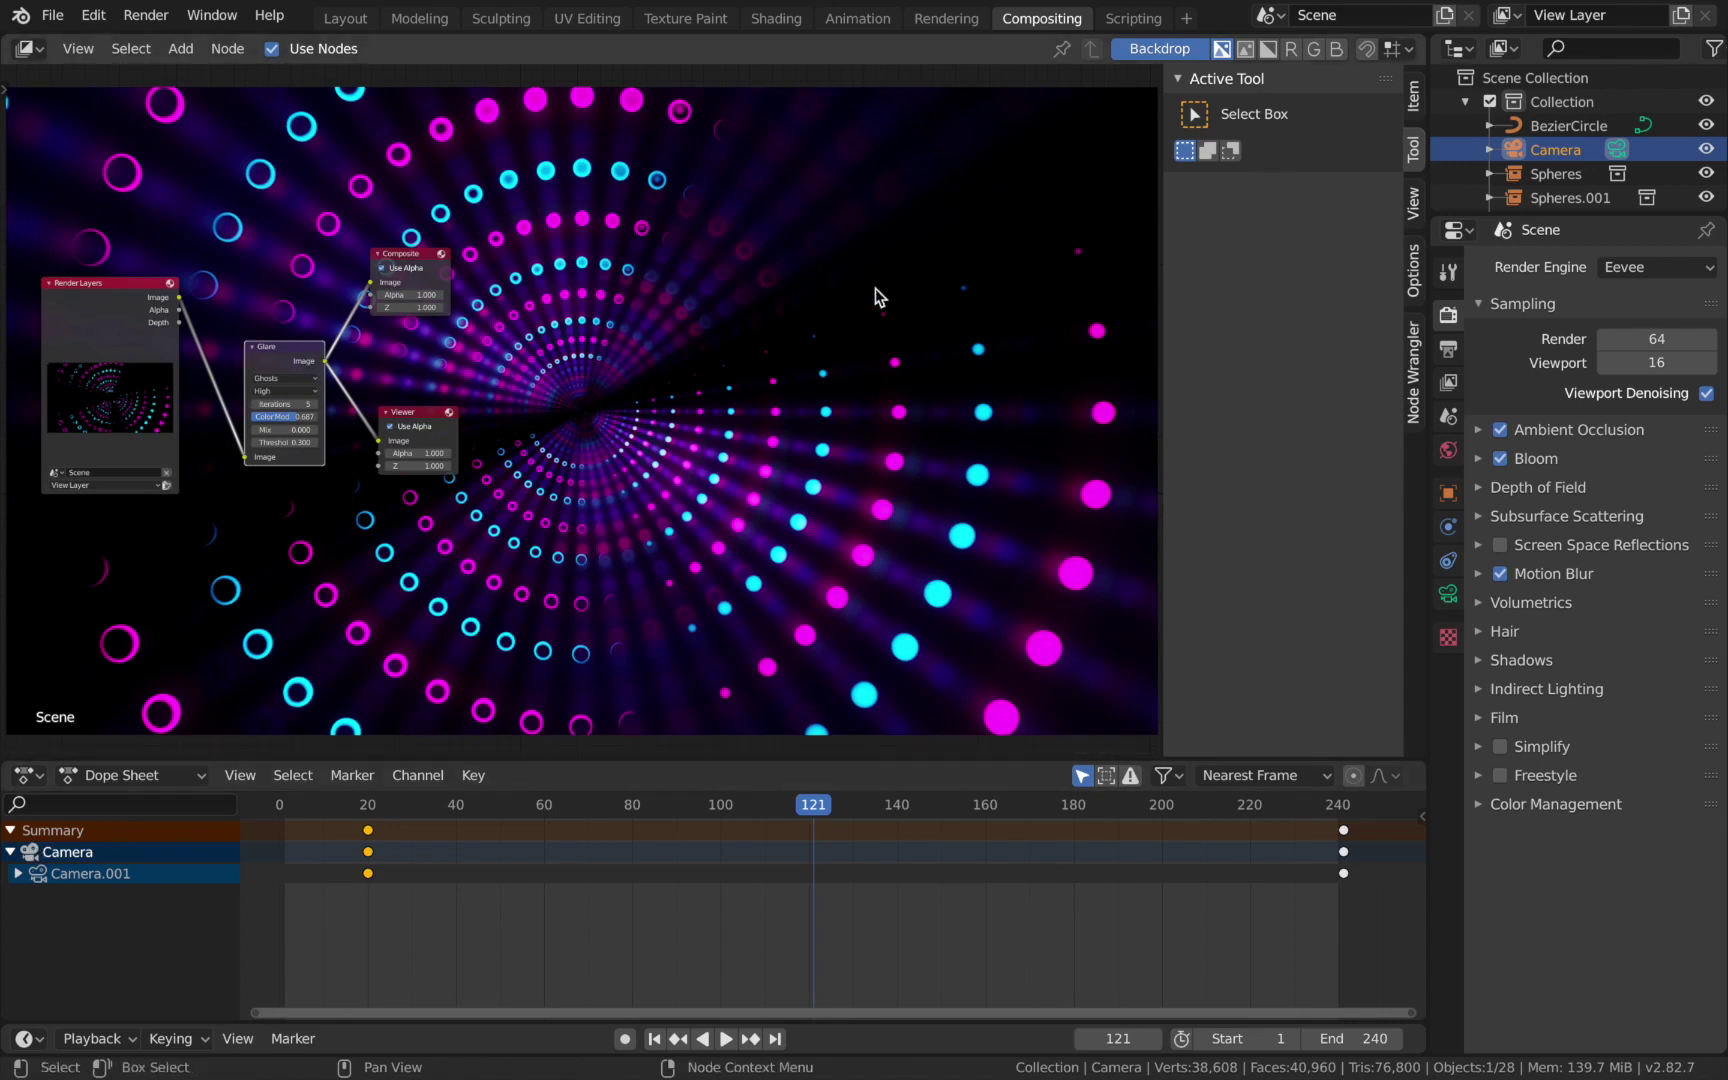
# Set the render output path to the Groovy Glows folder with the file name Groovy Glows Tutorial.
pyautogui.click(1449, 350)
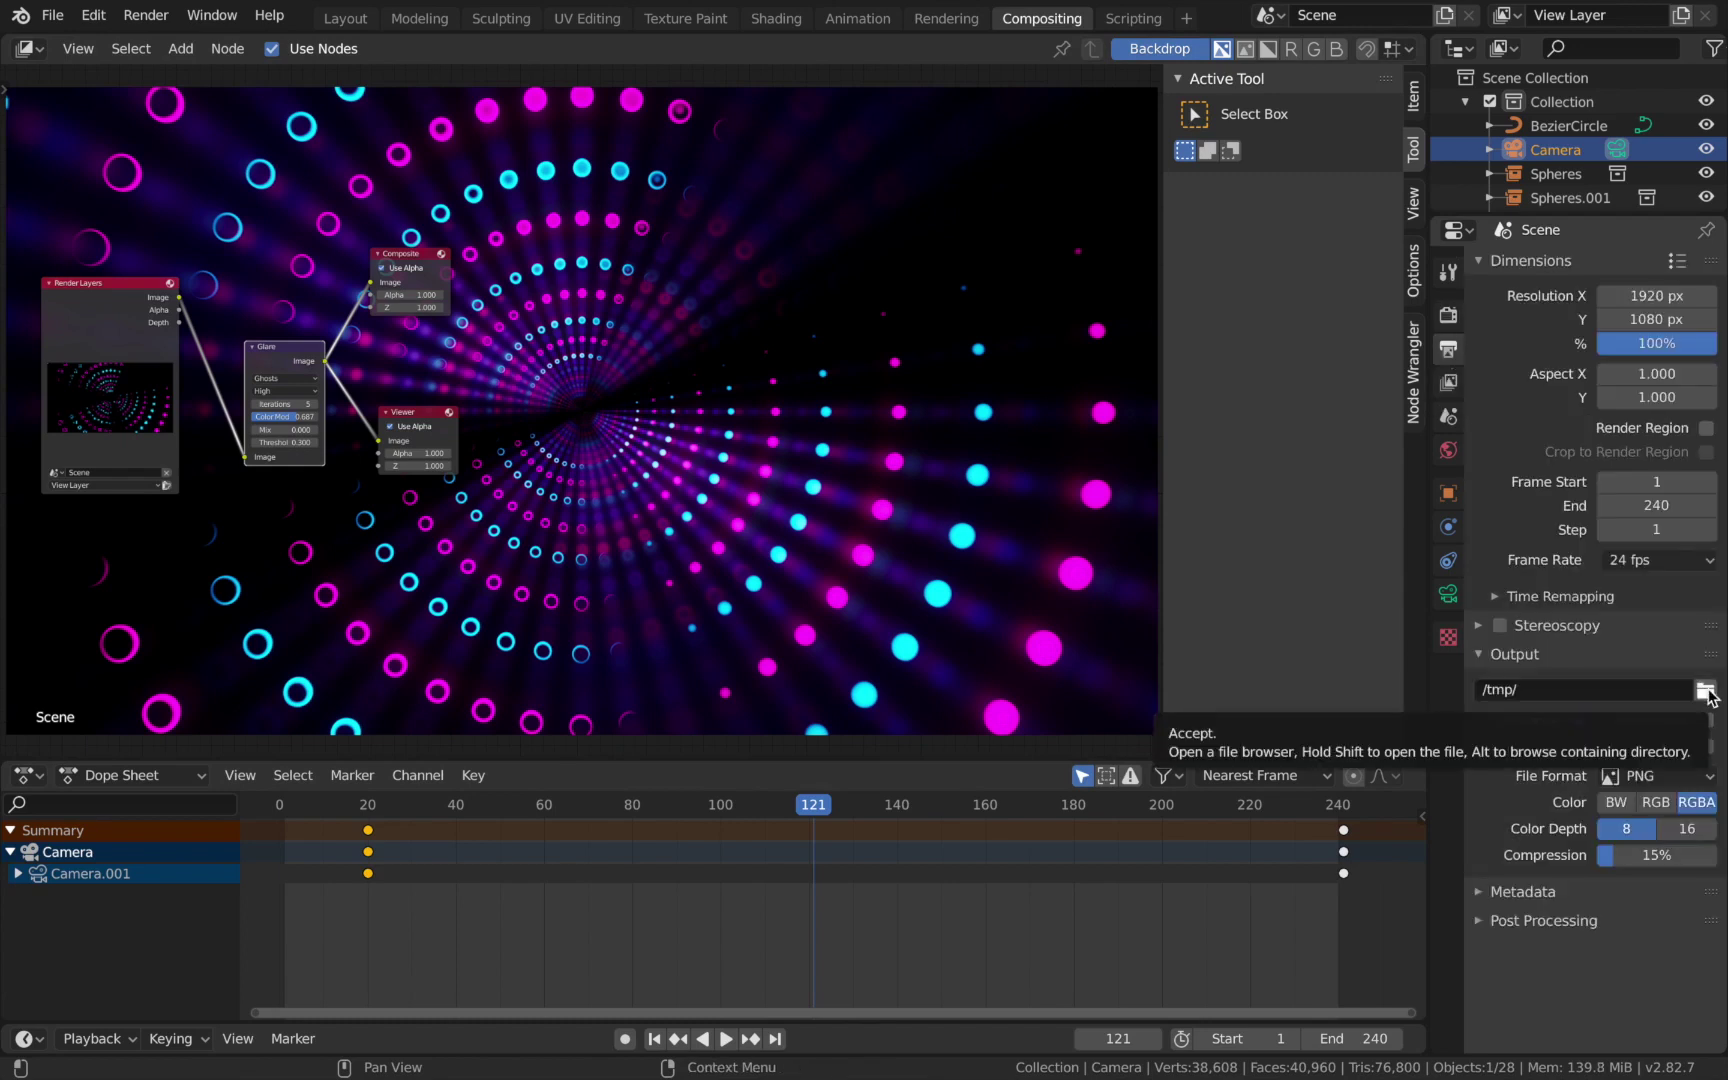
pyautogui.click(1705, 690)
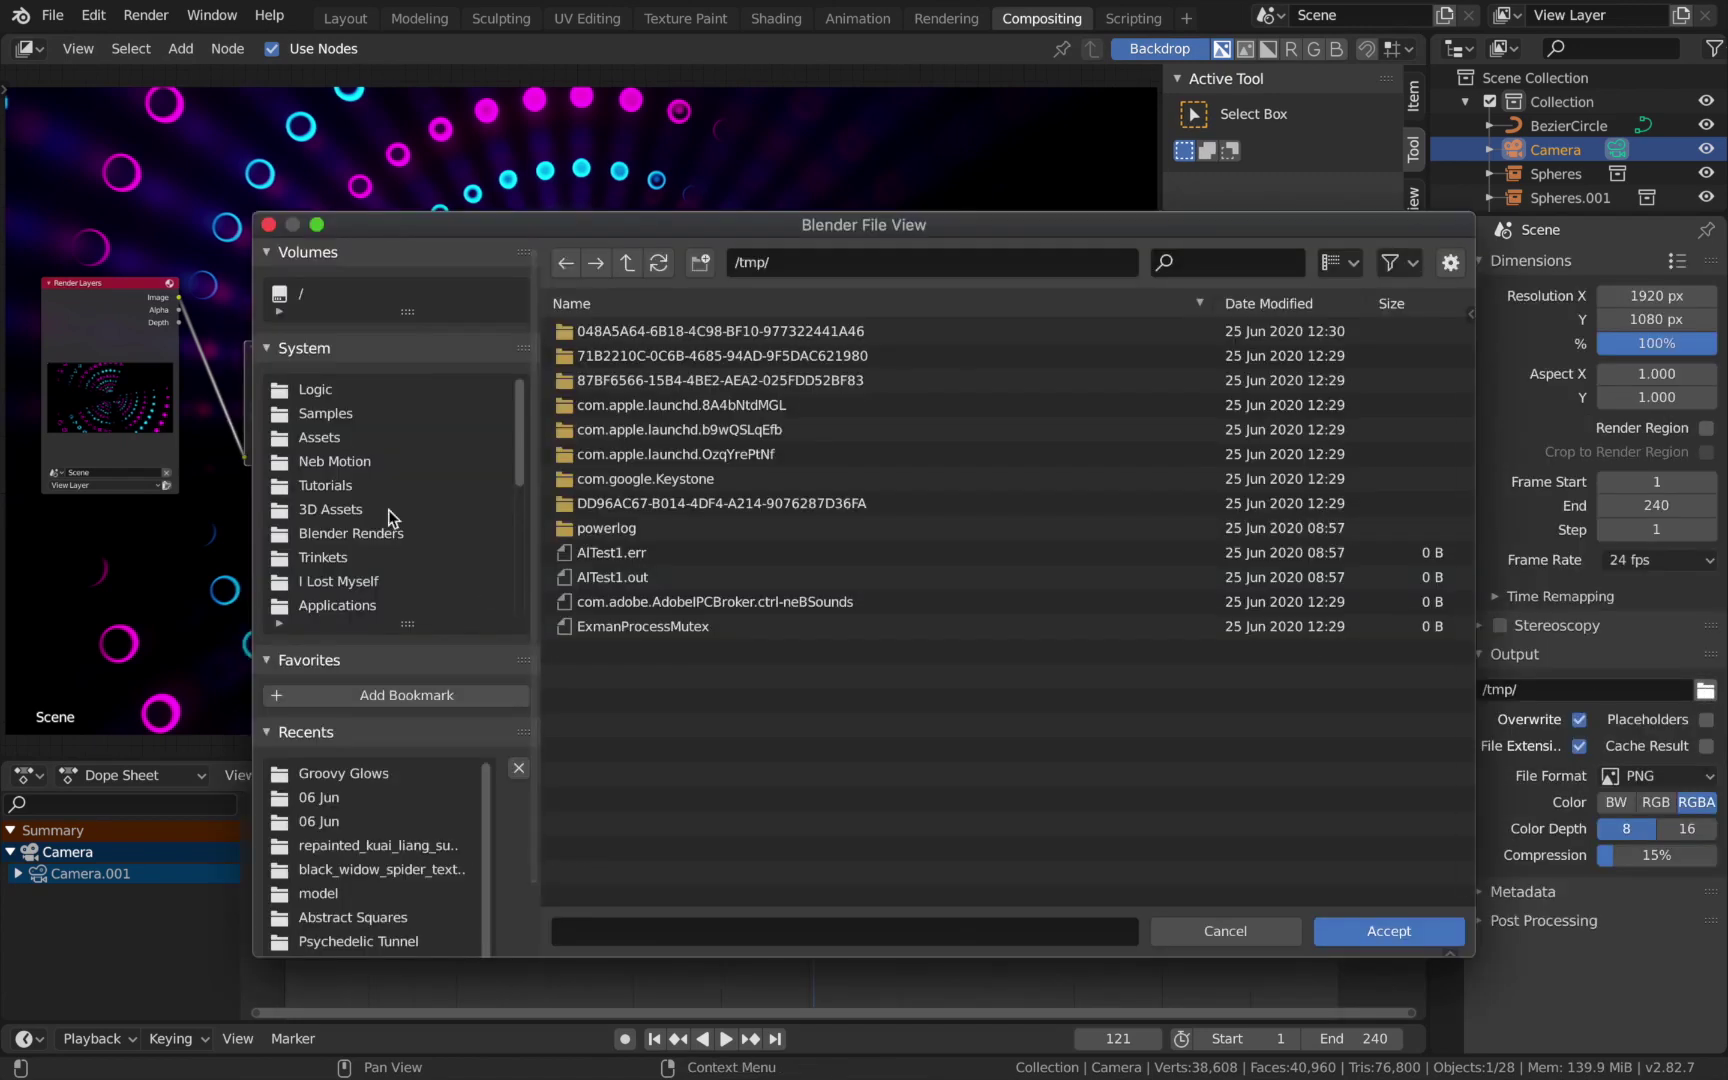
pyautogui.click(325, 485)
pyautogui.click(343, 773)
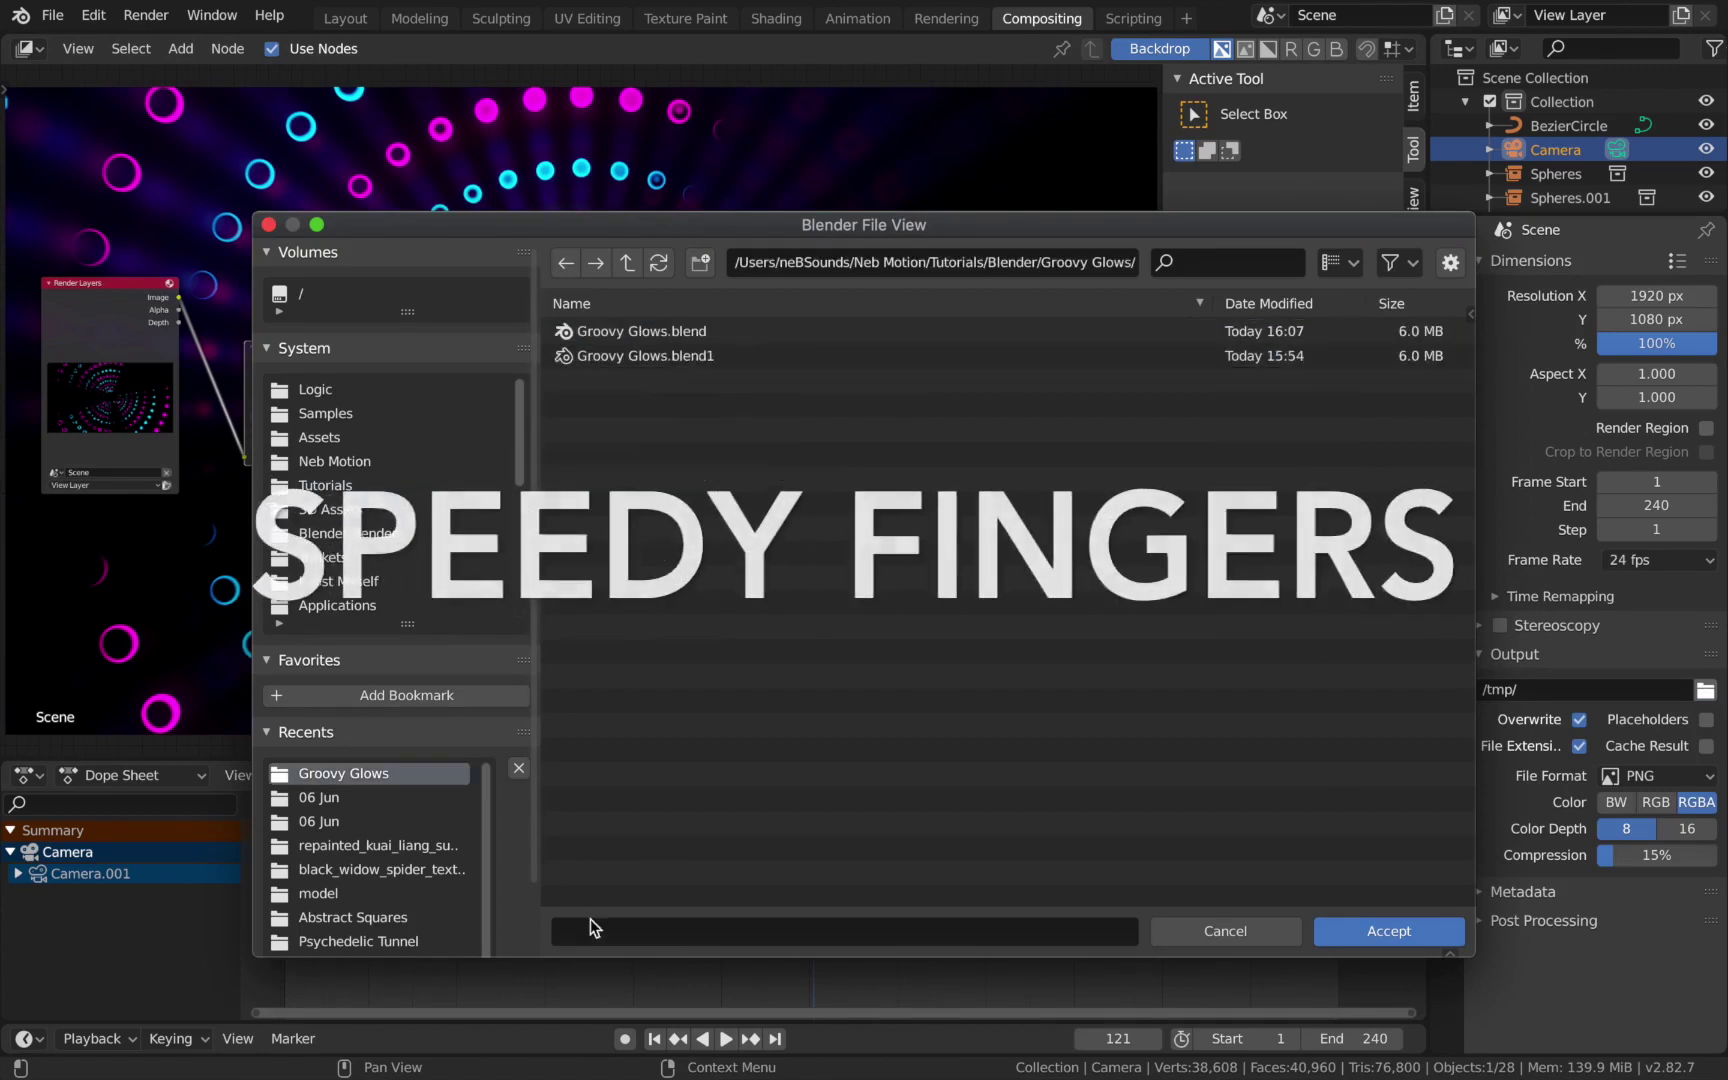
pyautogui.click(589, 930)
pyautogui.write('Groovy Glows Tutorial')
pyautogui.click(1377, 930)
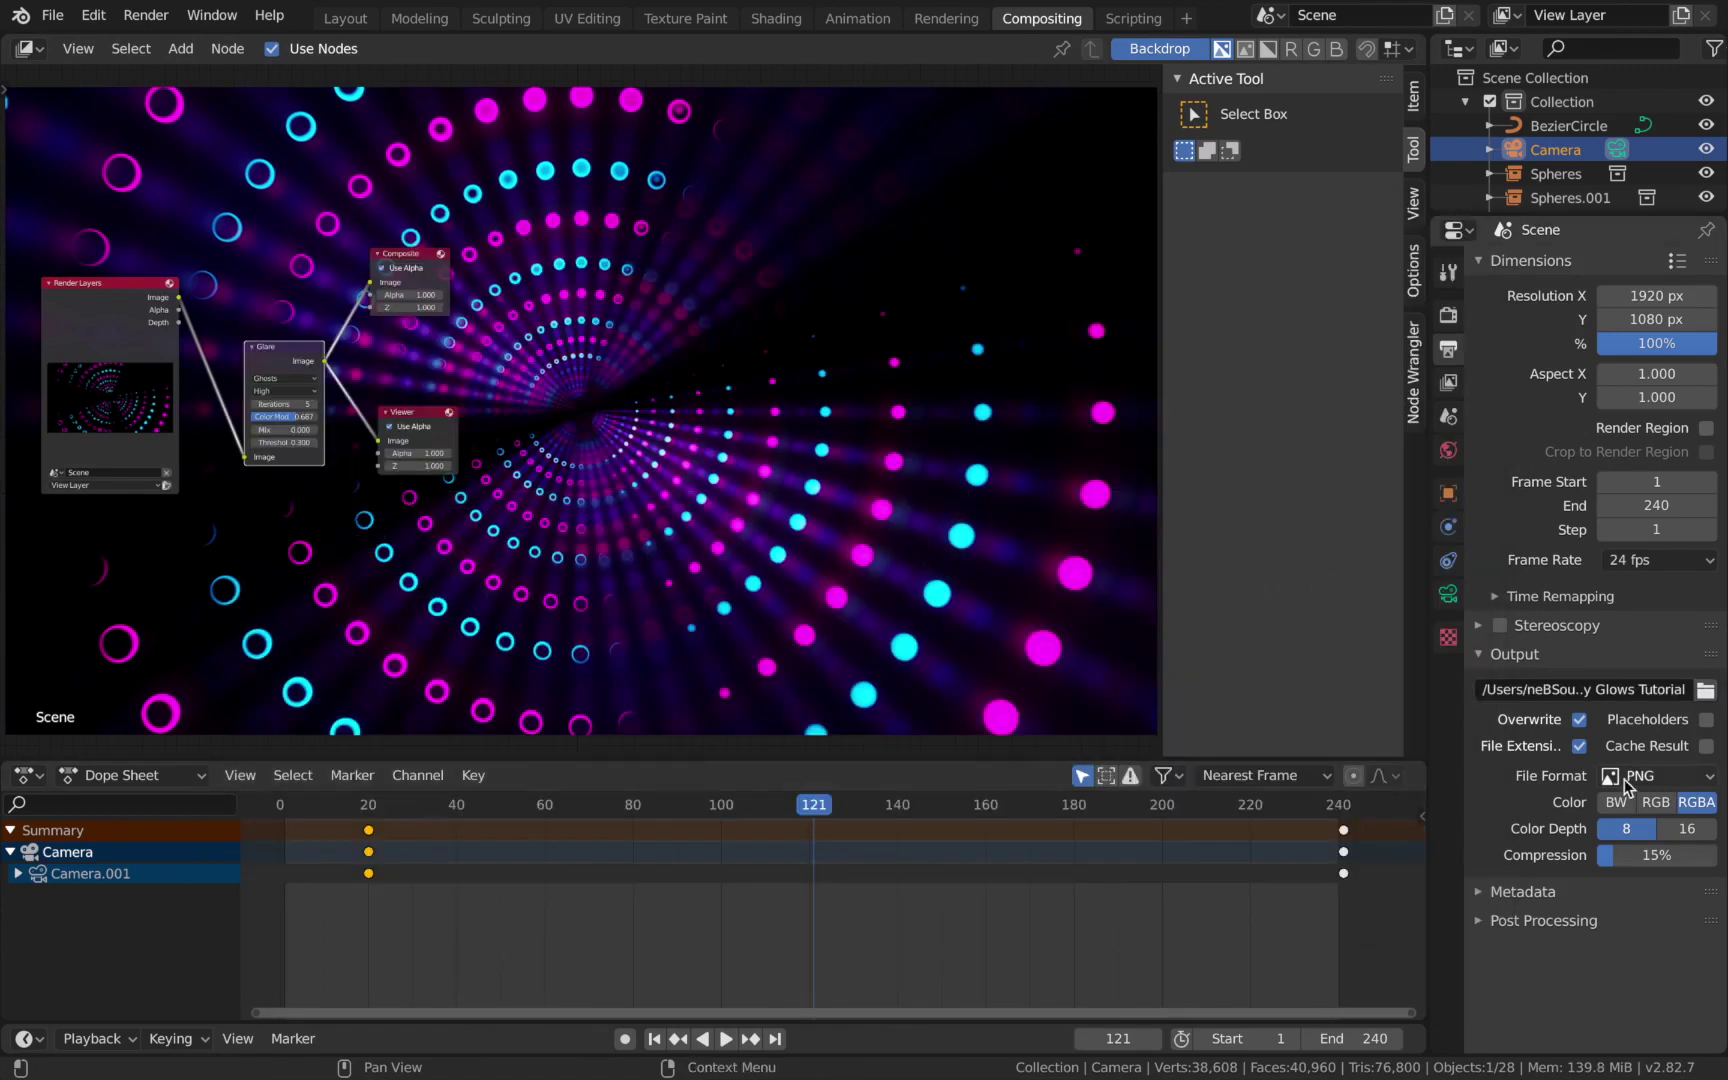
# Set the output file format to FFmpeg video and its encoding container to MPEG-4.
pyautogui.click(1624, 779)
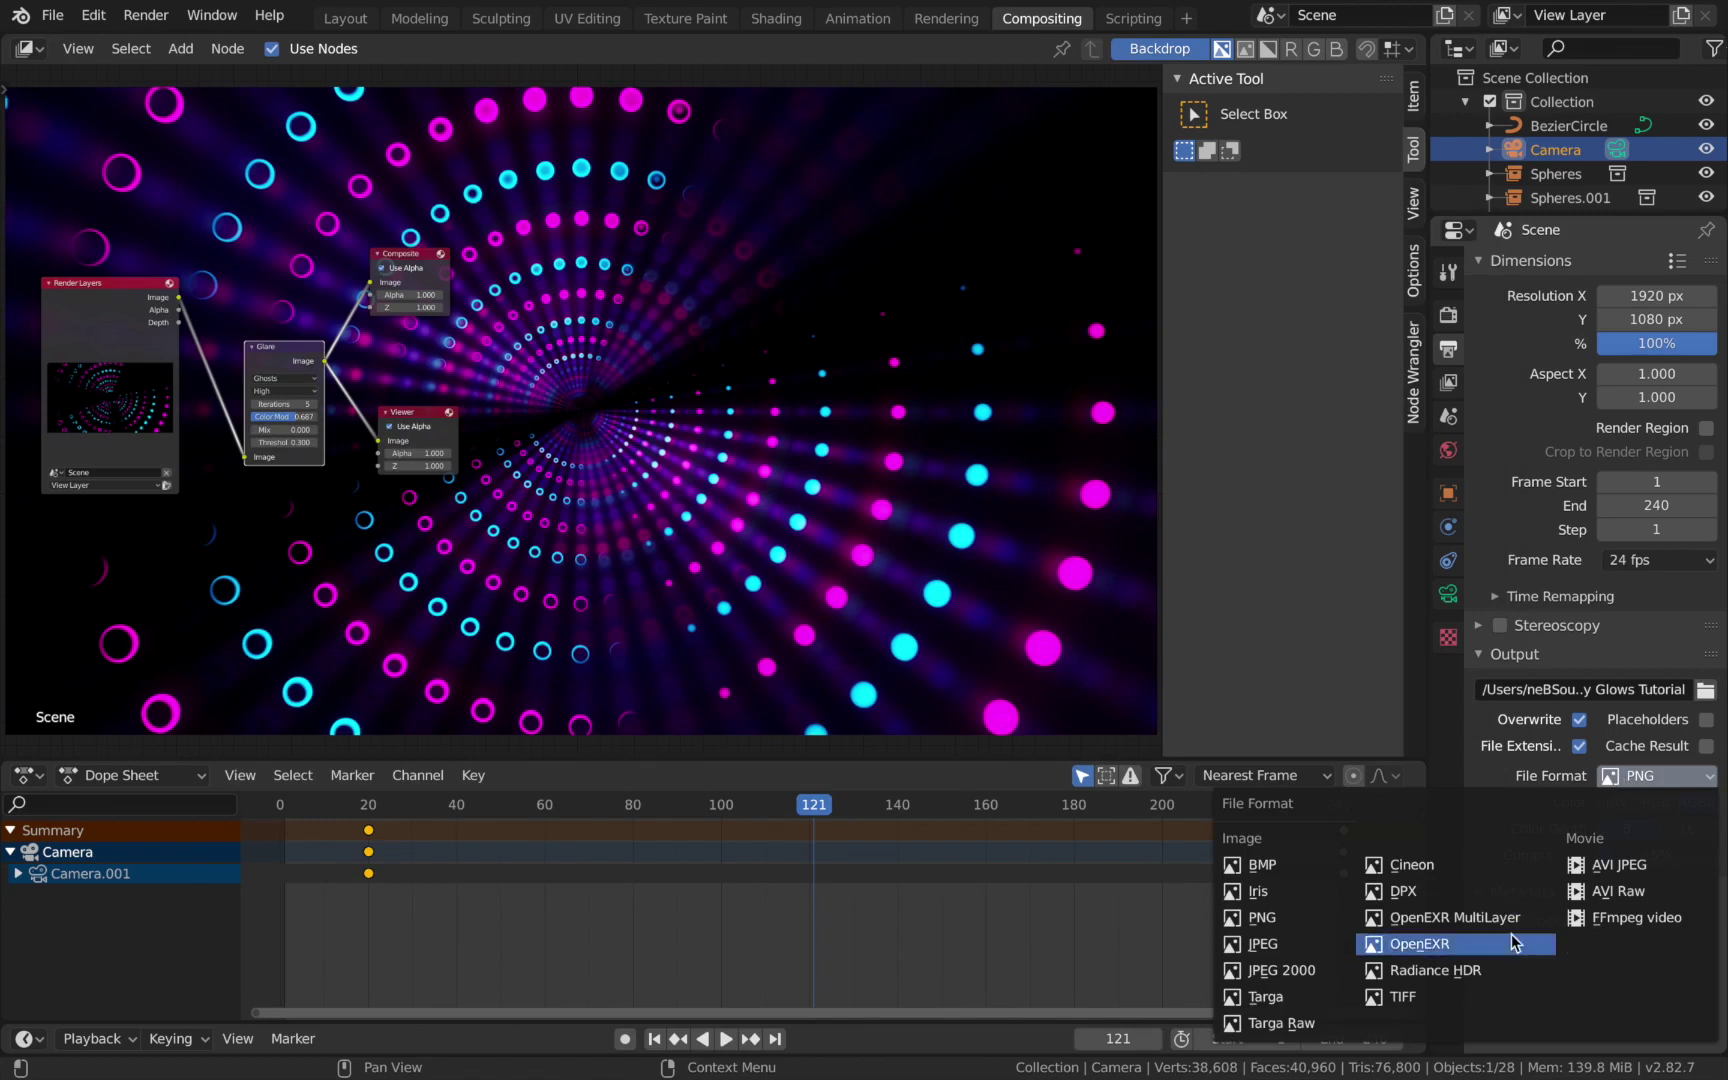
pyautogui.click(1600, 918)
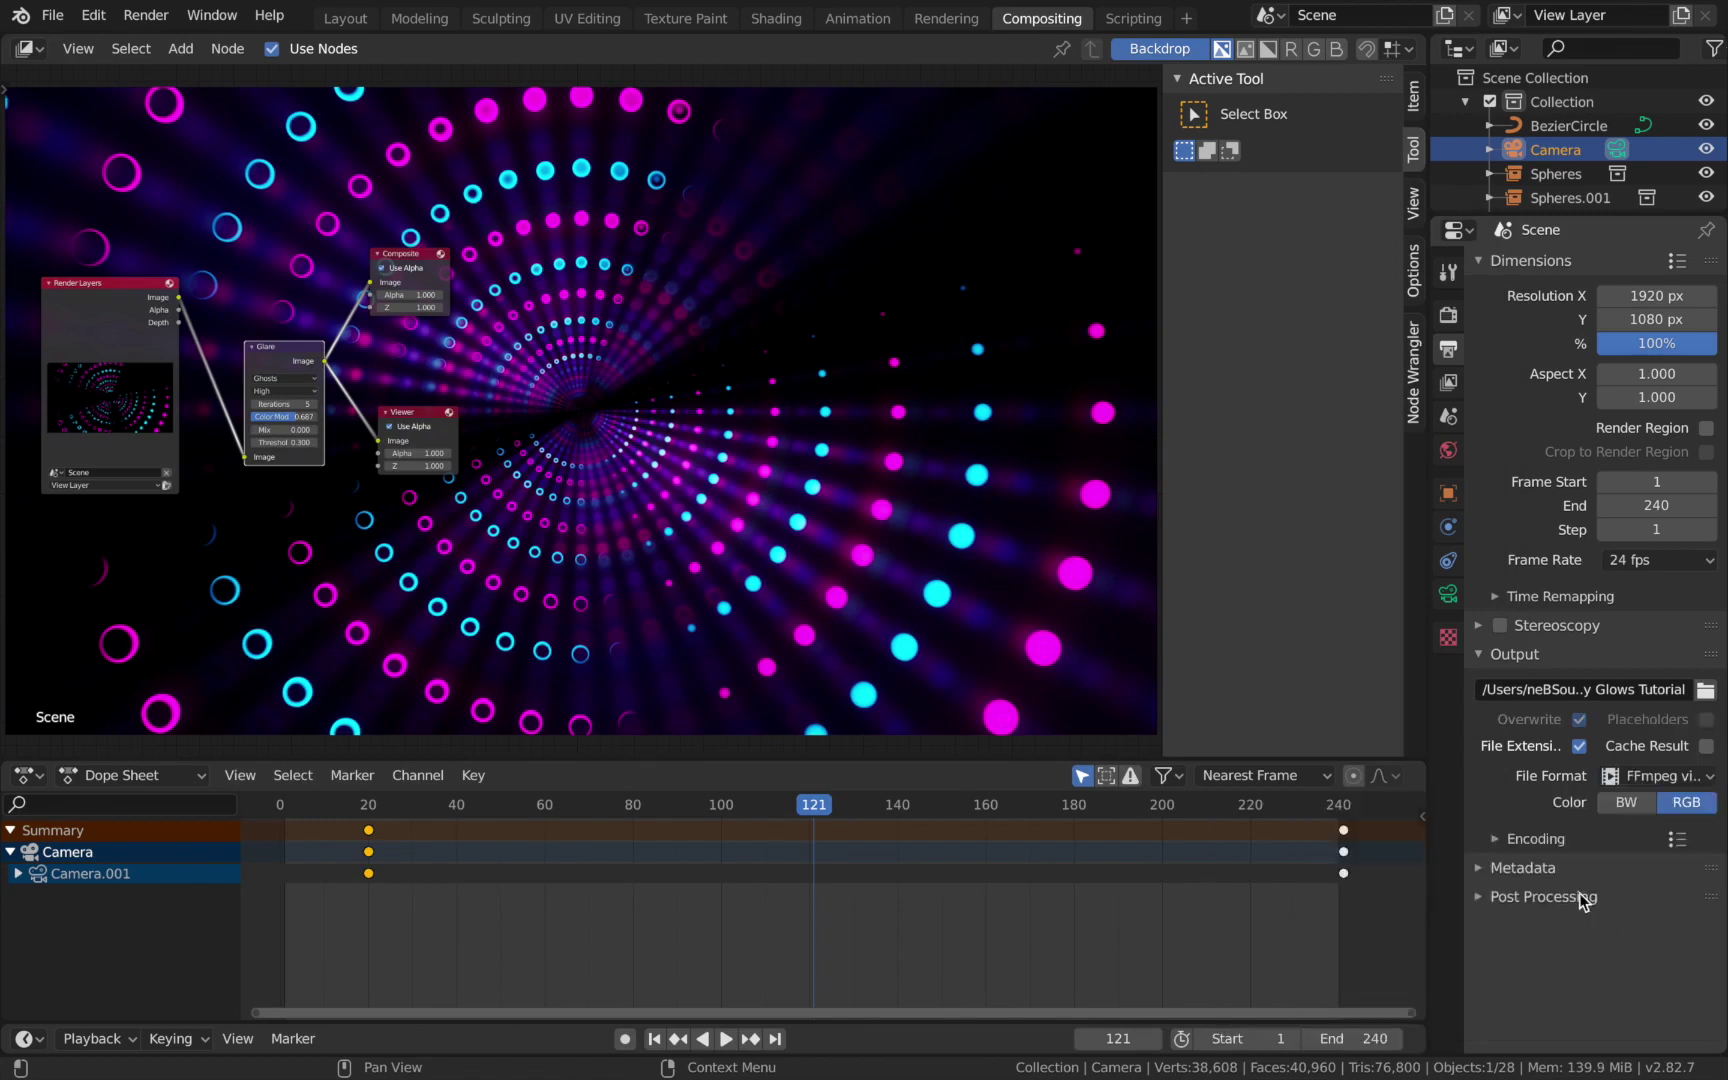
pyautogui.click(1496, 840)
pyautogui.scroll(-2, 1577, 838)
pyautogui.click(1609, 821)
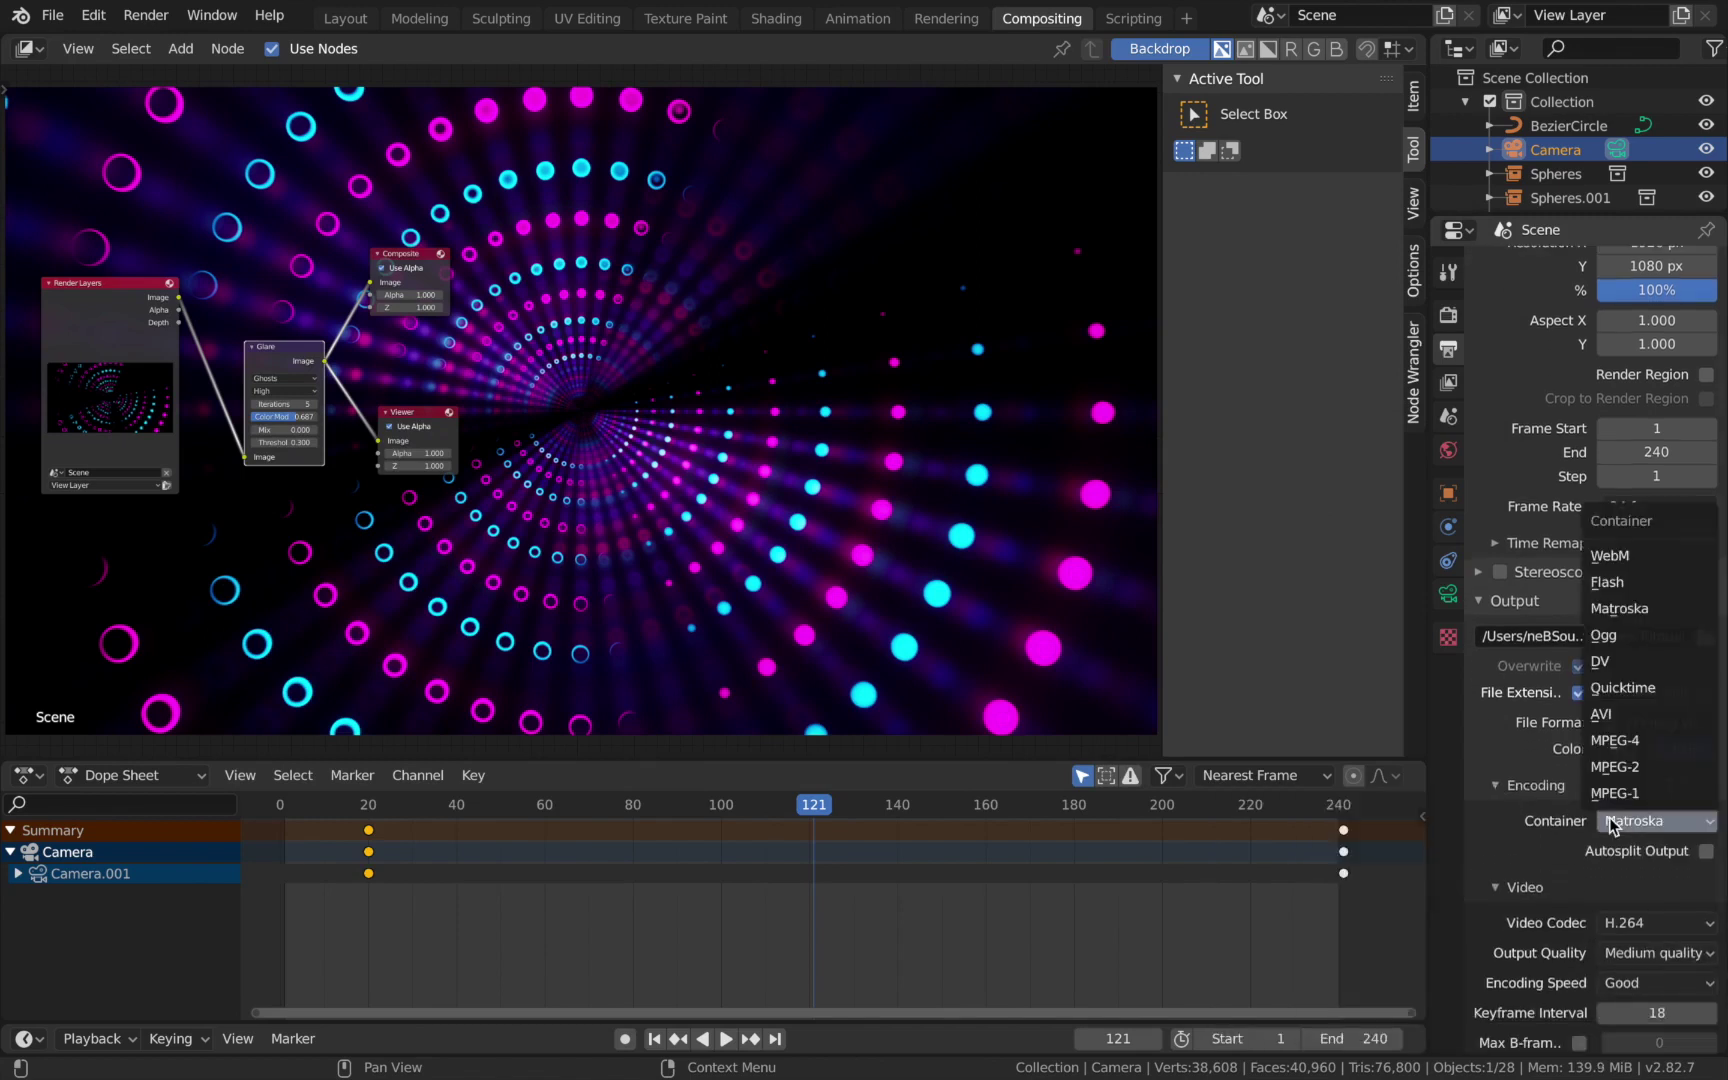
pyautogui.click(1636, 748)
# Set the video output quality to Perceptually lossless.
pyautogui.scroll(-1, 1645, 875)
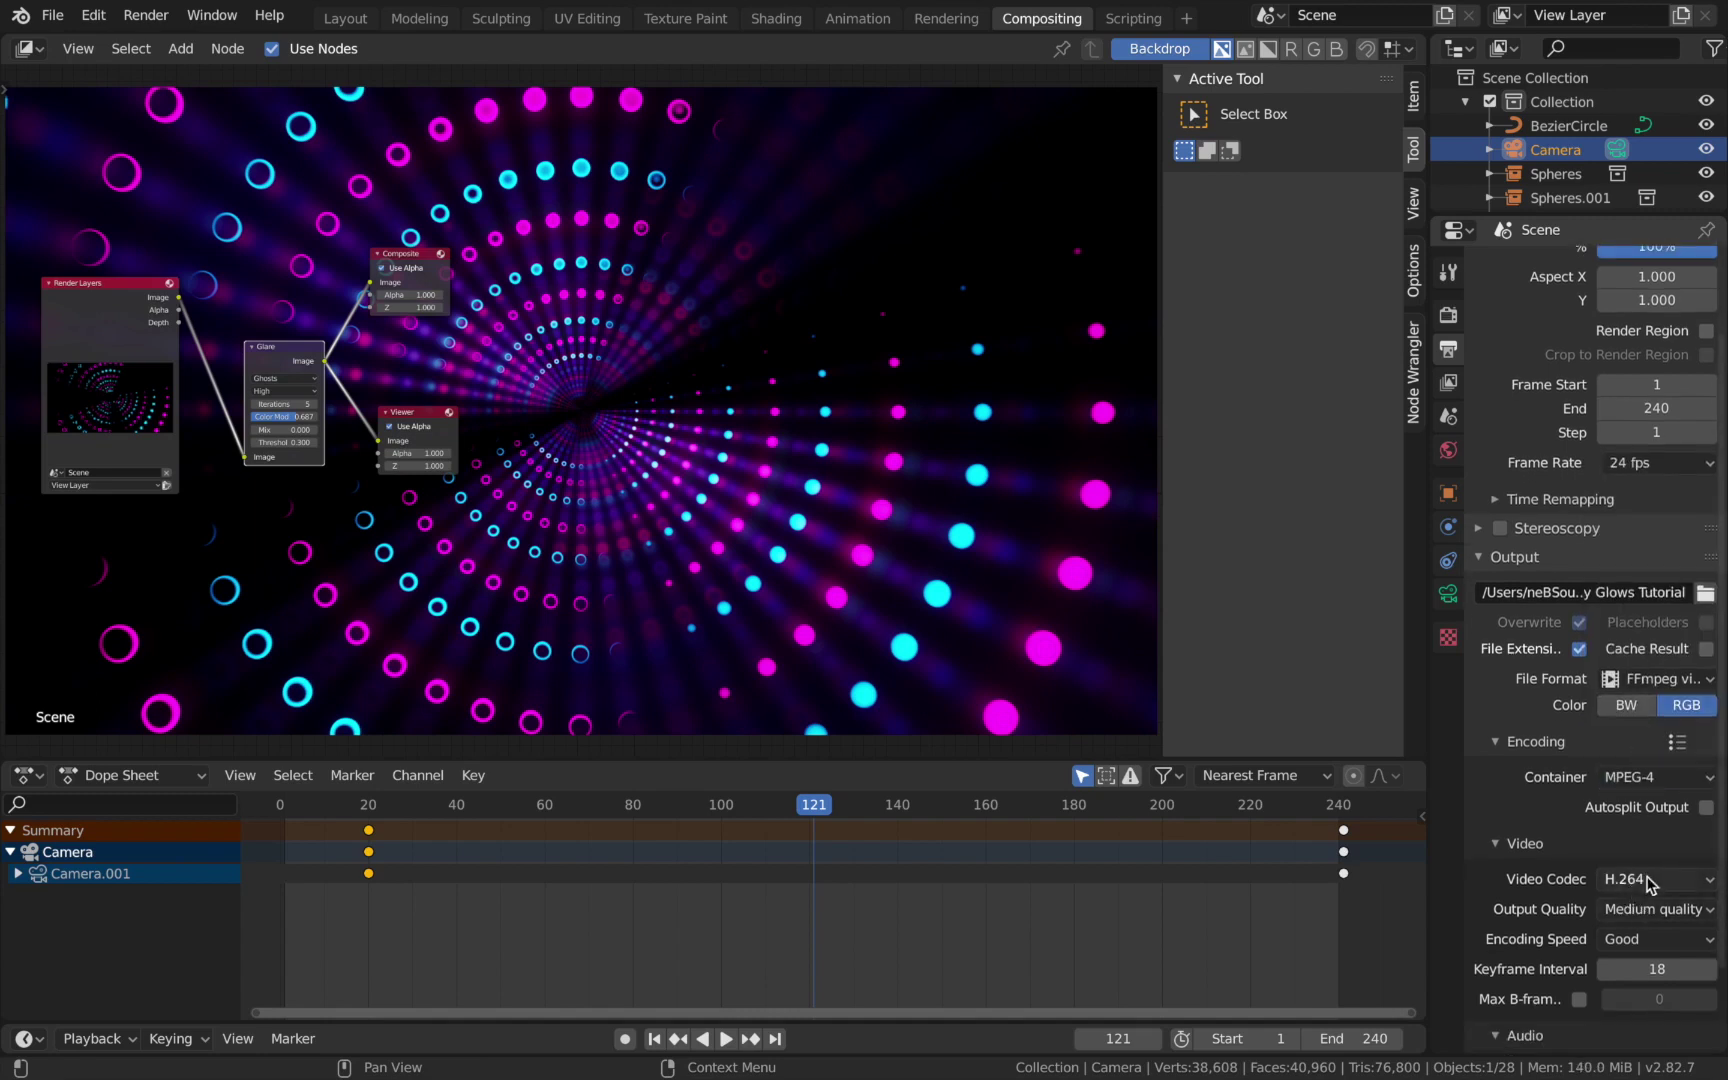
pyautogui.click(1650, 910)
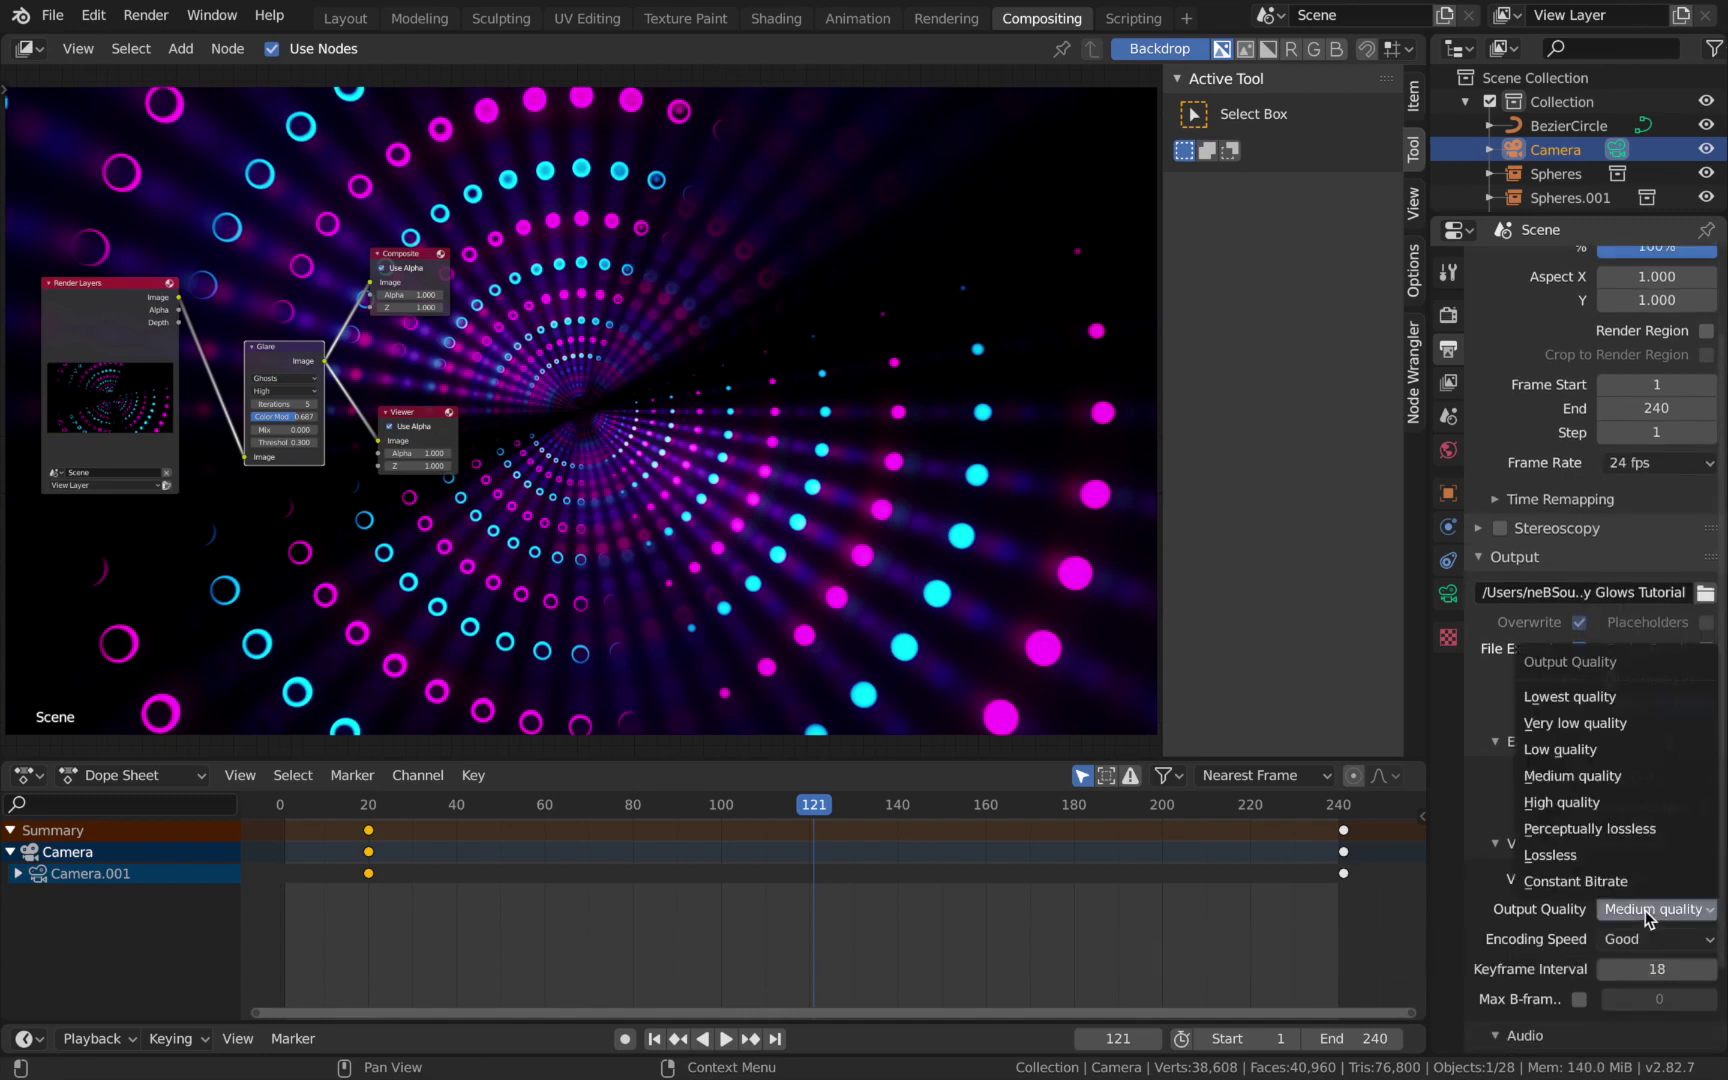
pyautogui.click(1638, 830)
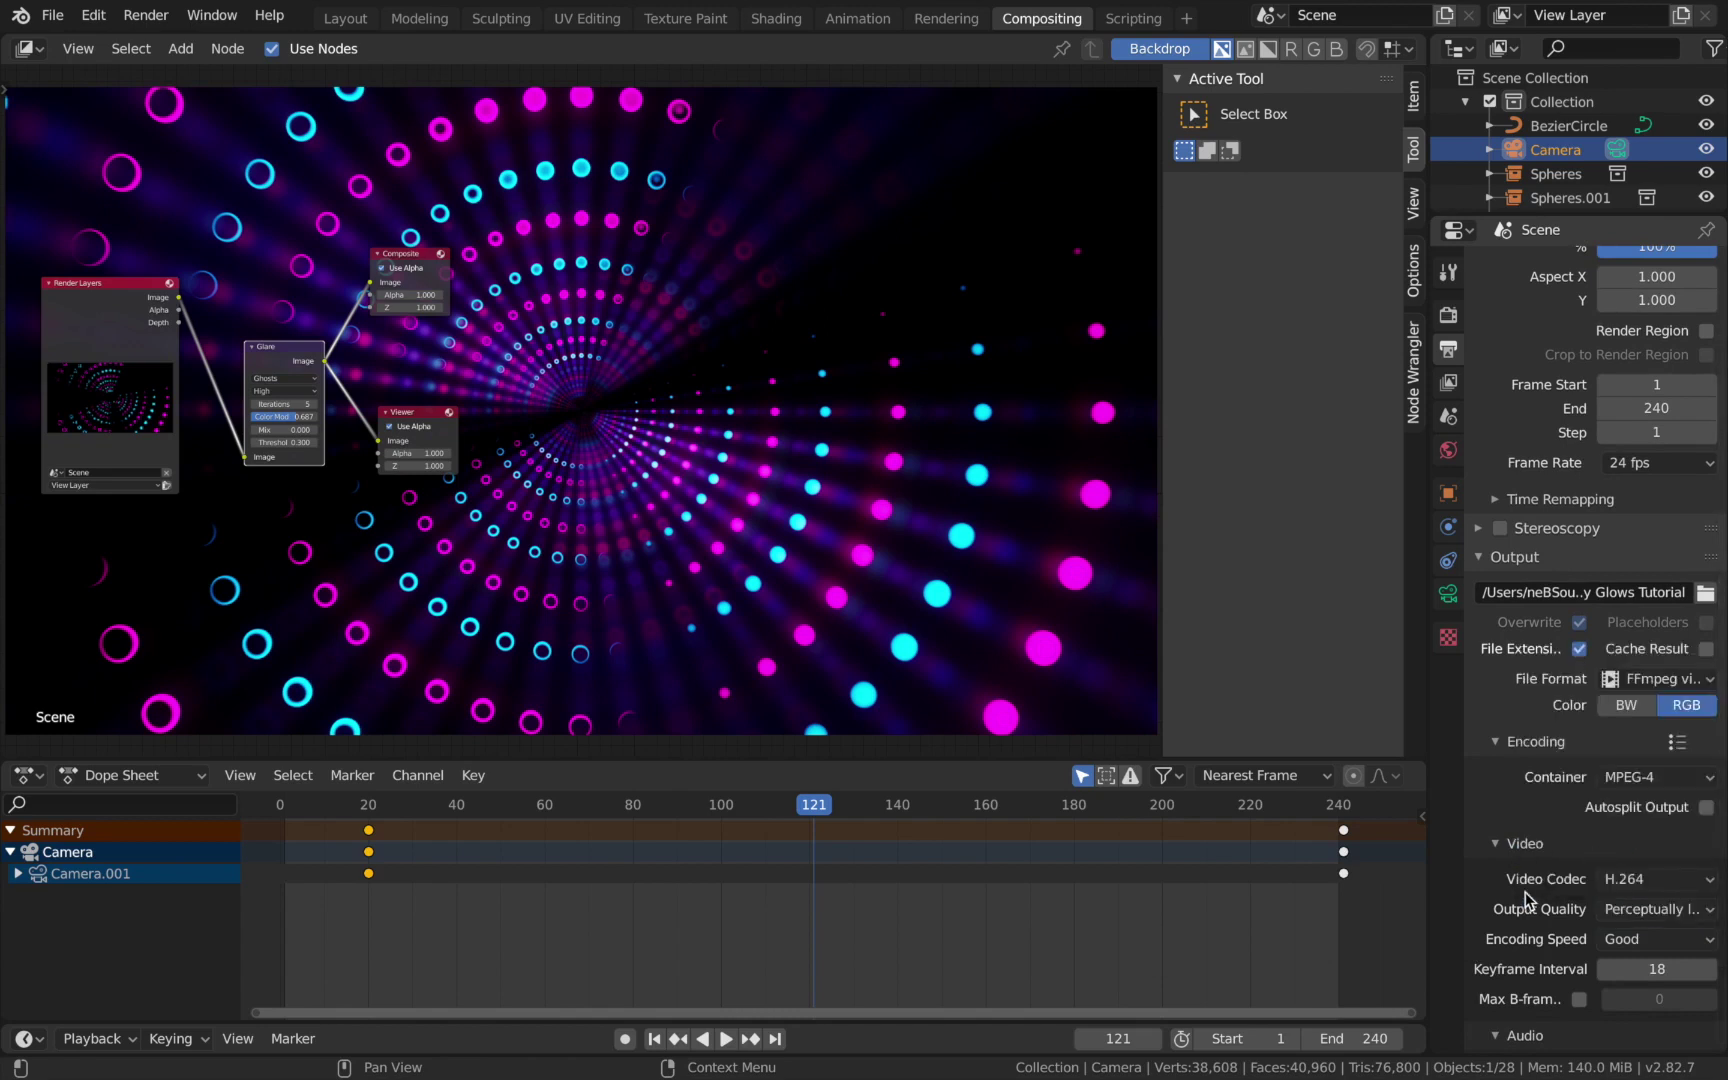
# Render the full animation with the configured output settings.
pyautogui.scroll(-2, 1540, 890)
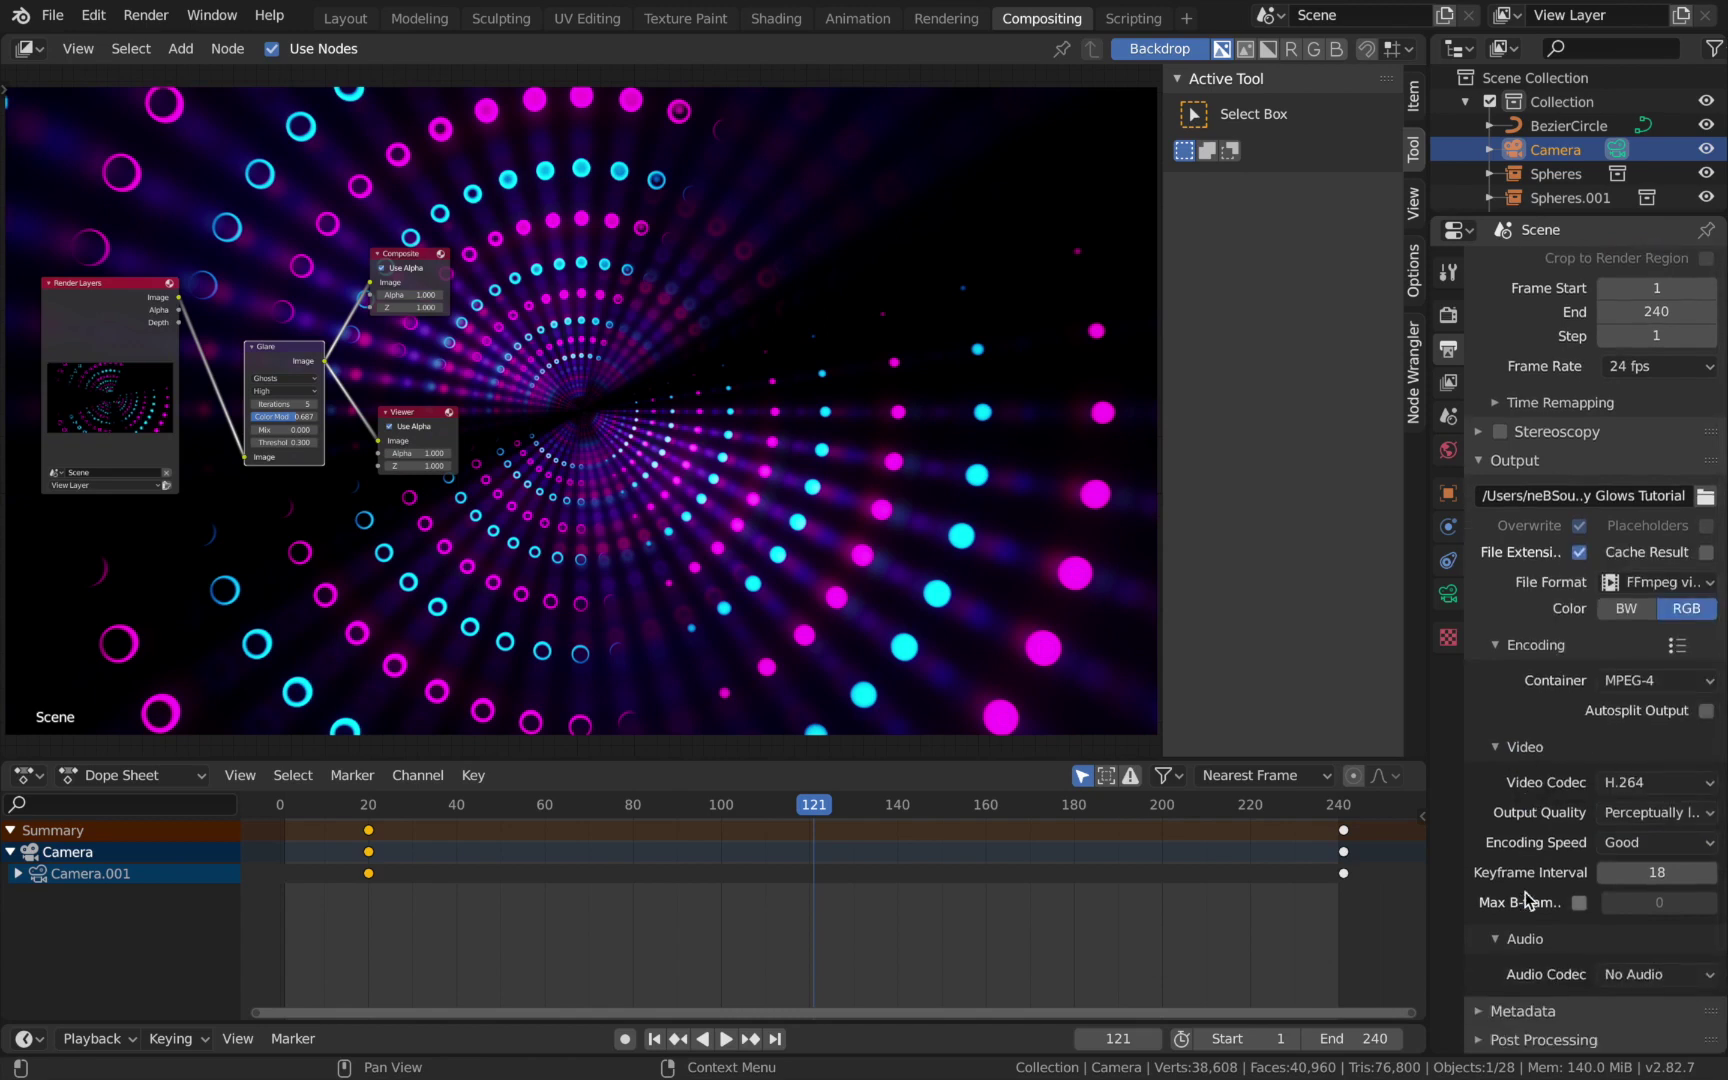
pyautogui.click(146, 15)
pyautogui.click(165, 78)
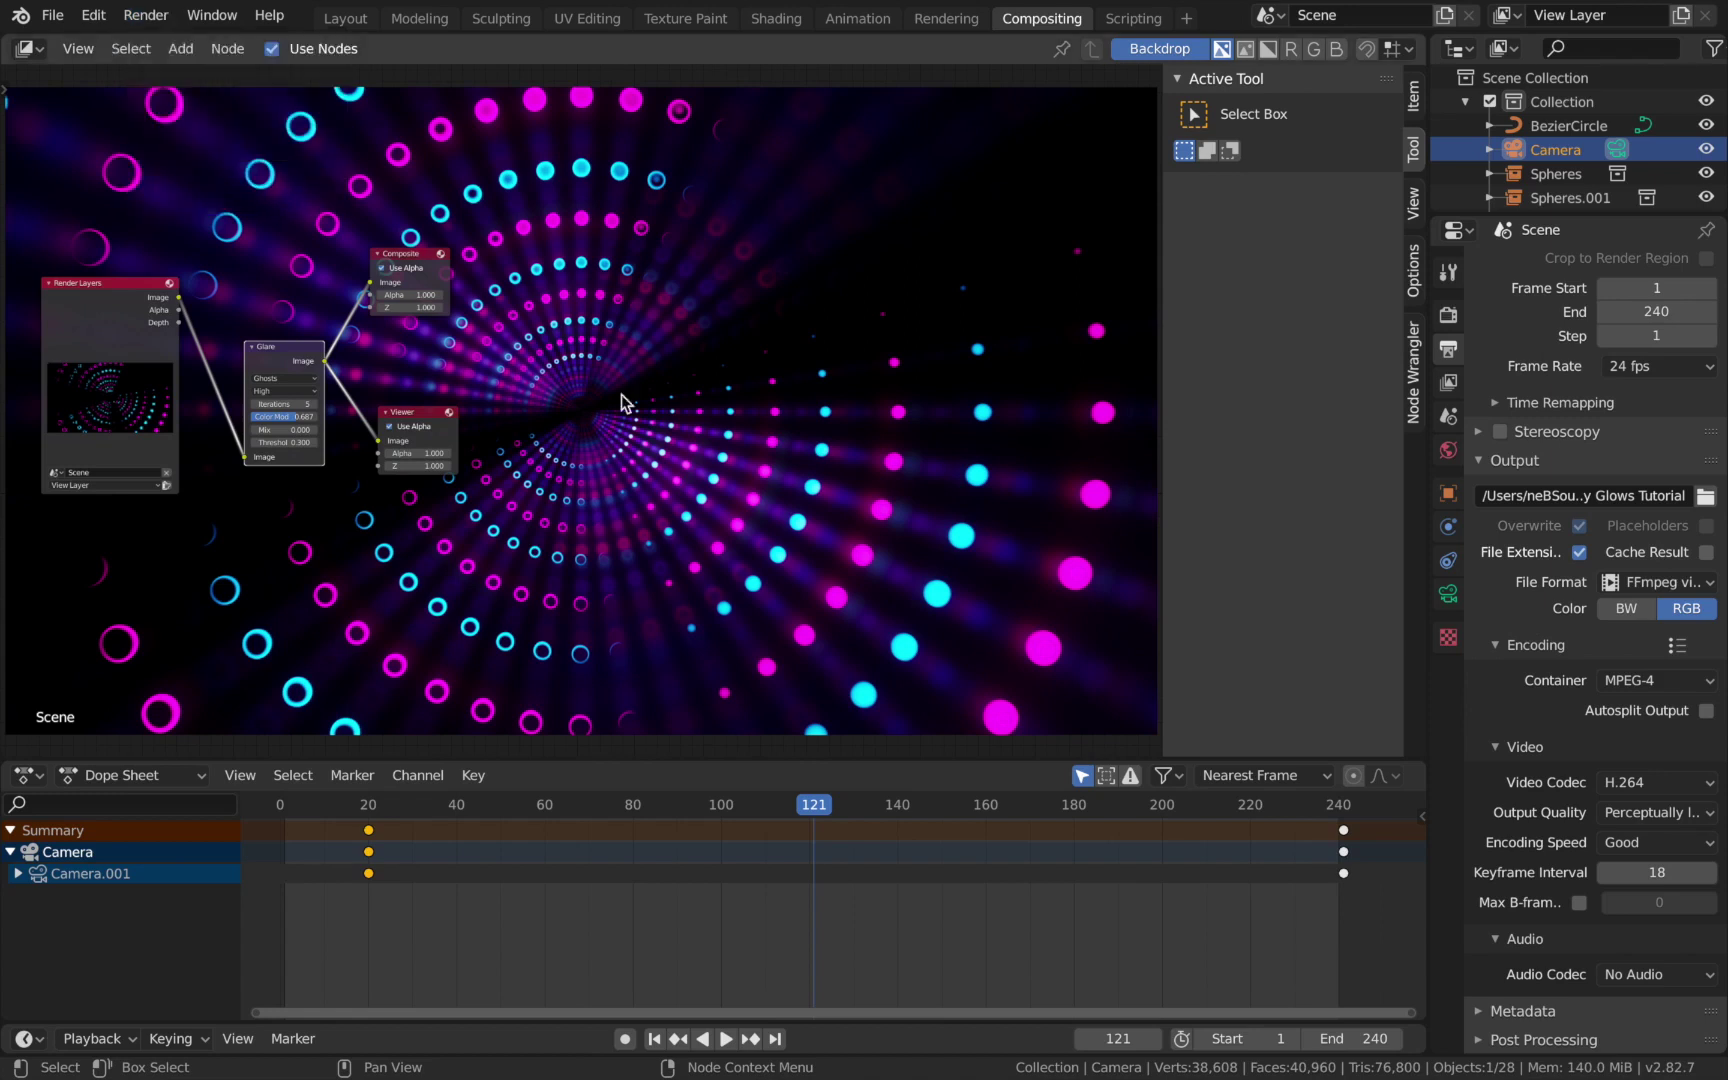